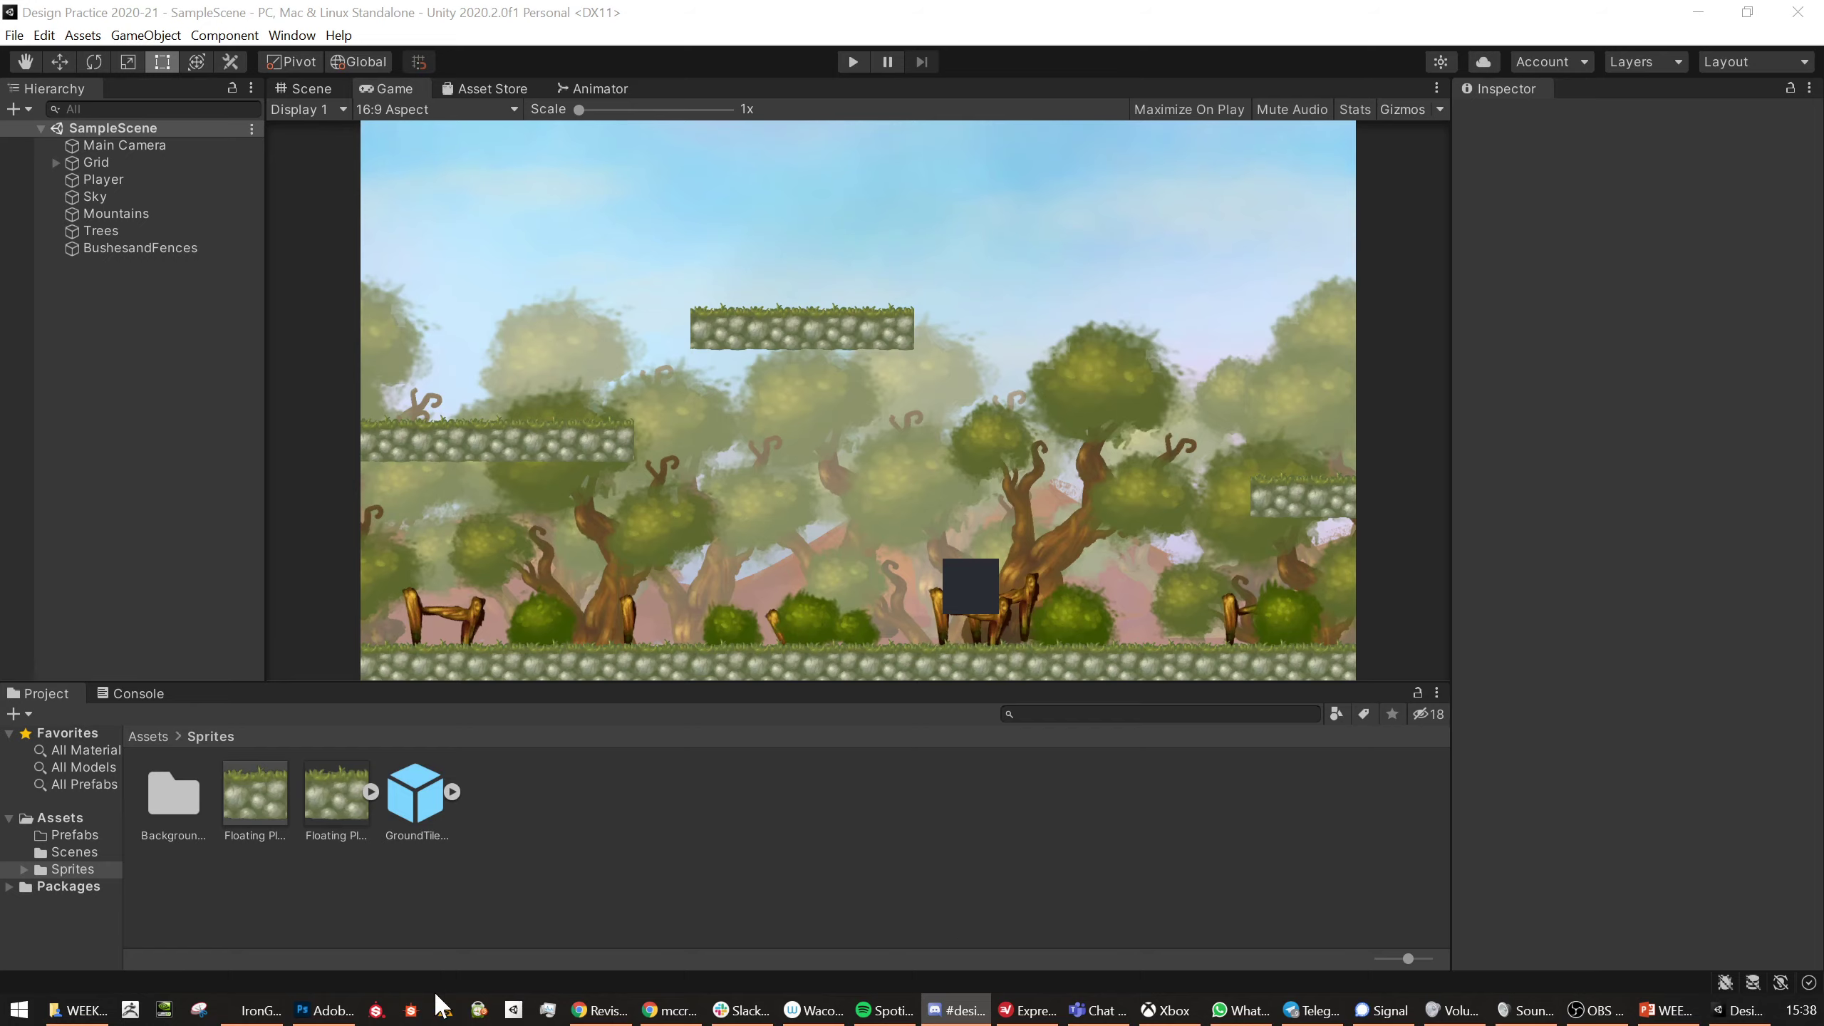
Switch to Photoshop and create a new document measured in pixels, 2480 × 3508, with a resolution of 72 pixels/inch
left_click(325, 1010)
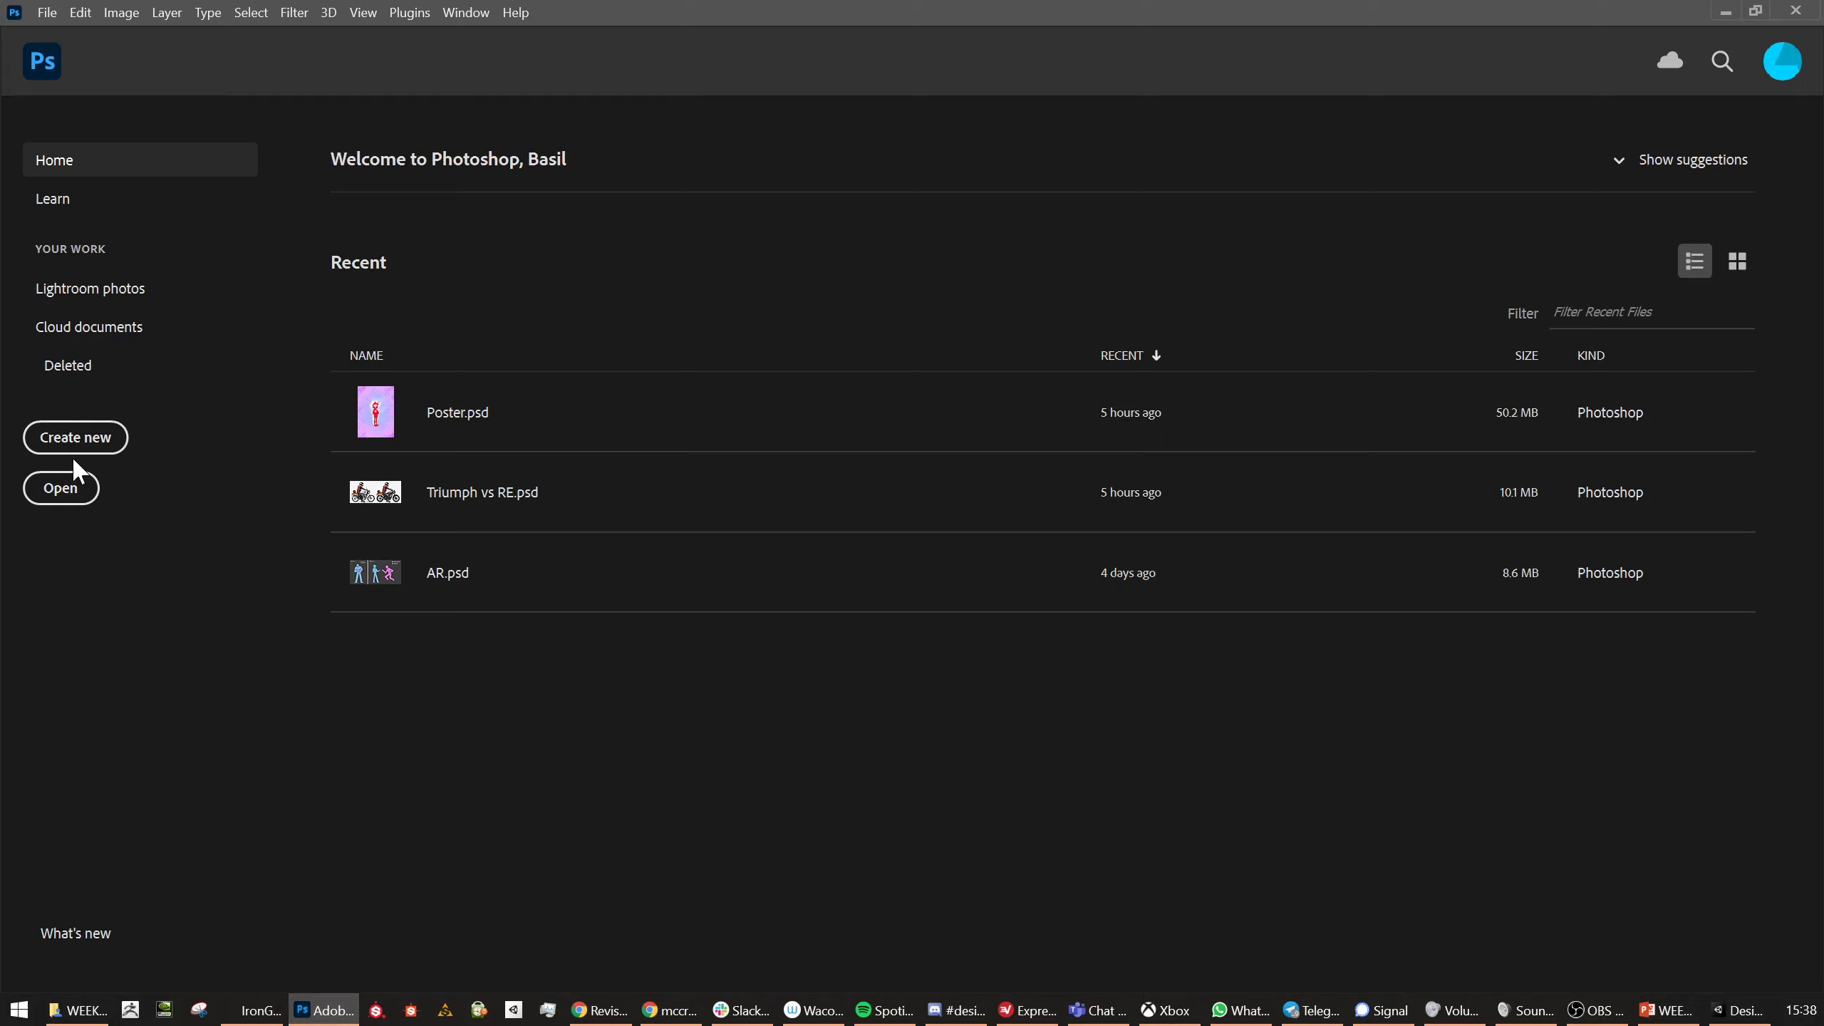
left_click(79, 437)
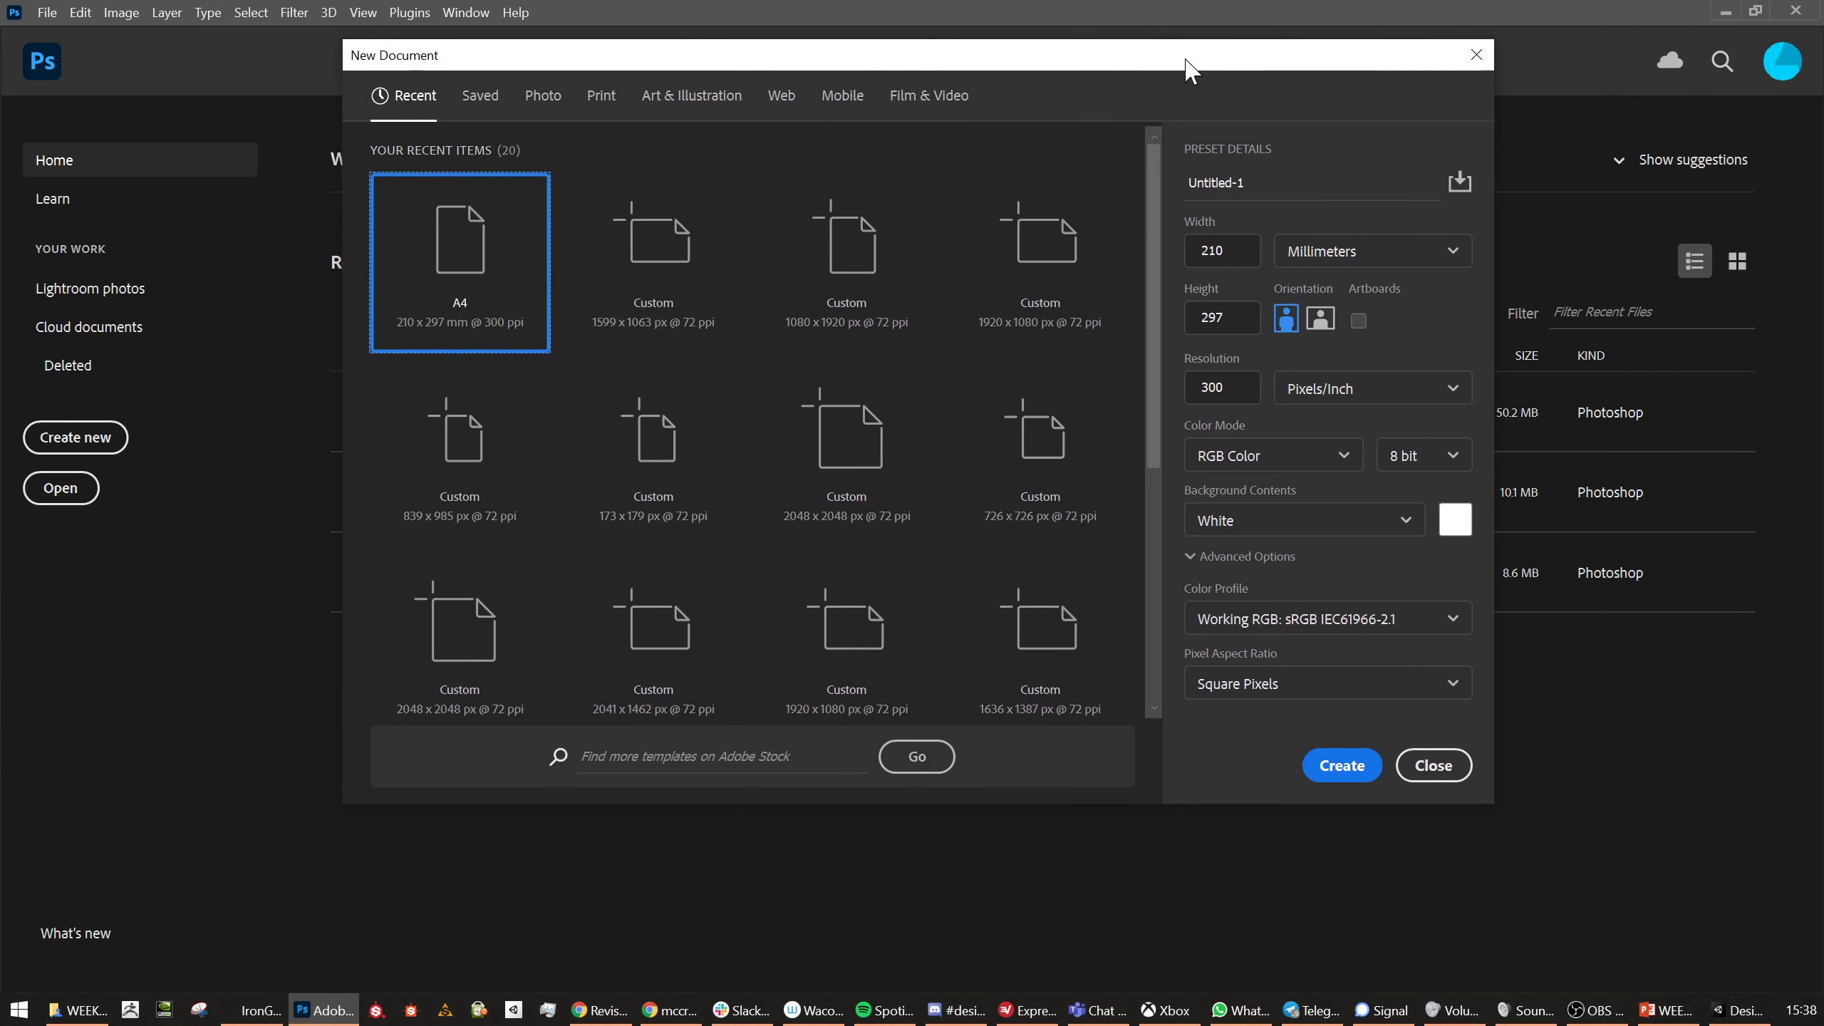
left_click_drag(1186, 69, 1097, 111)
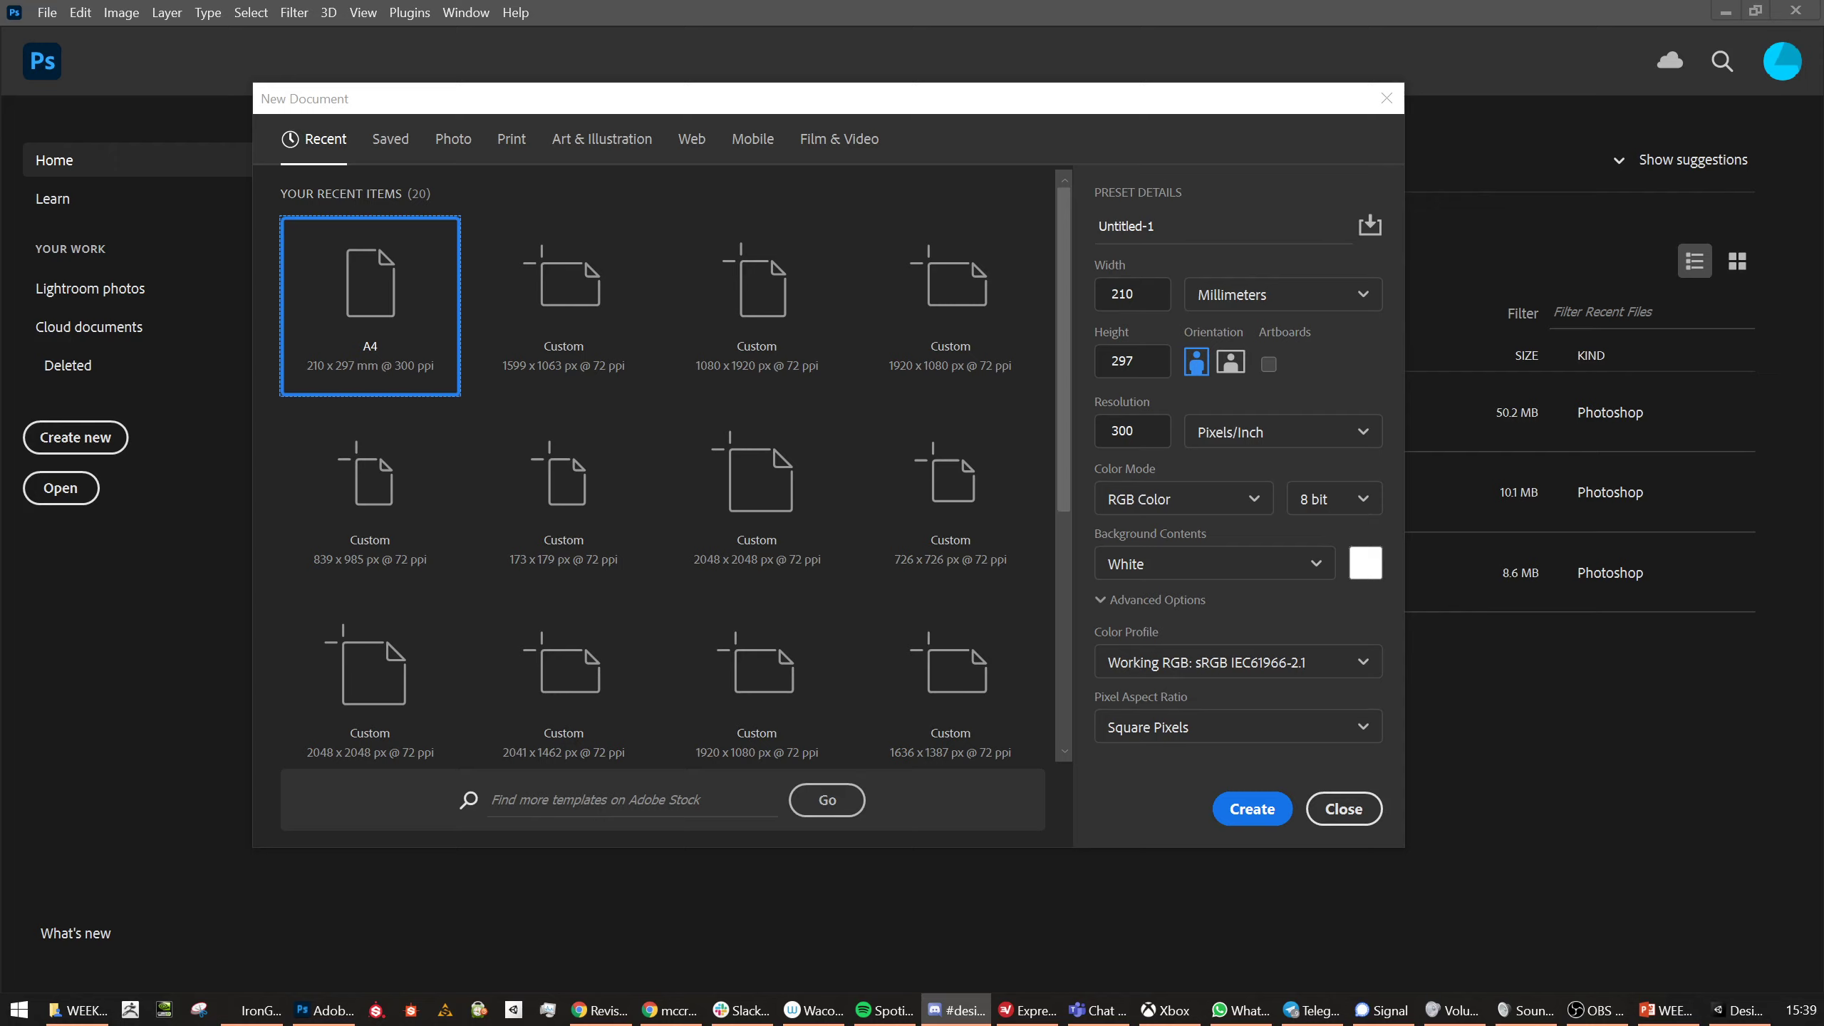
left_click(1255, 306)
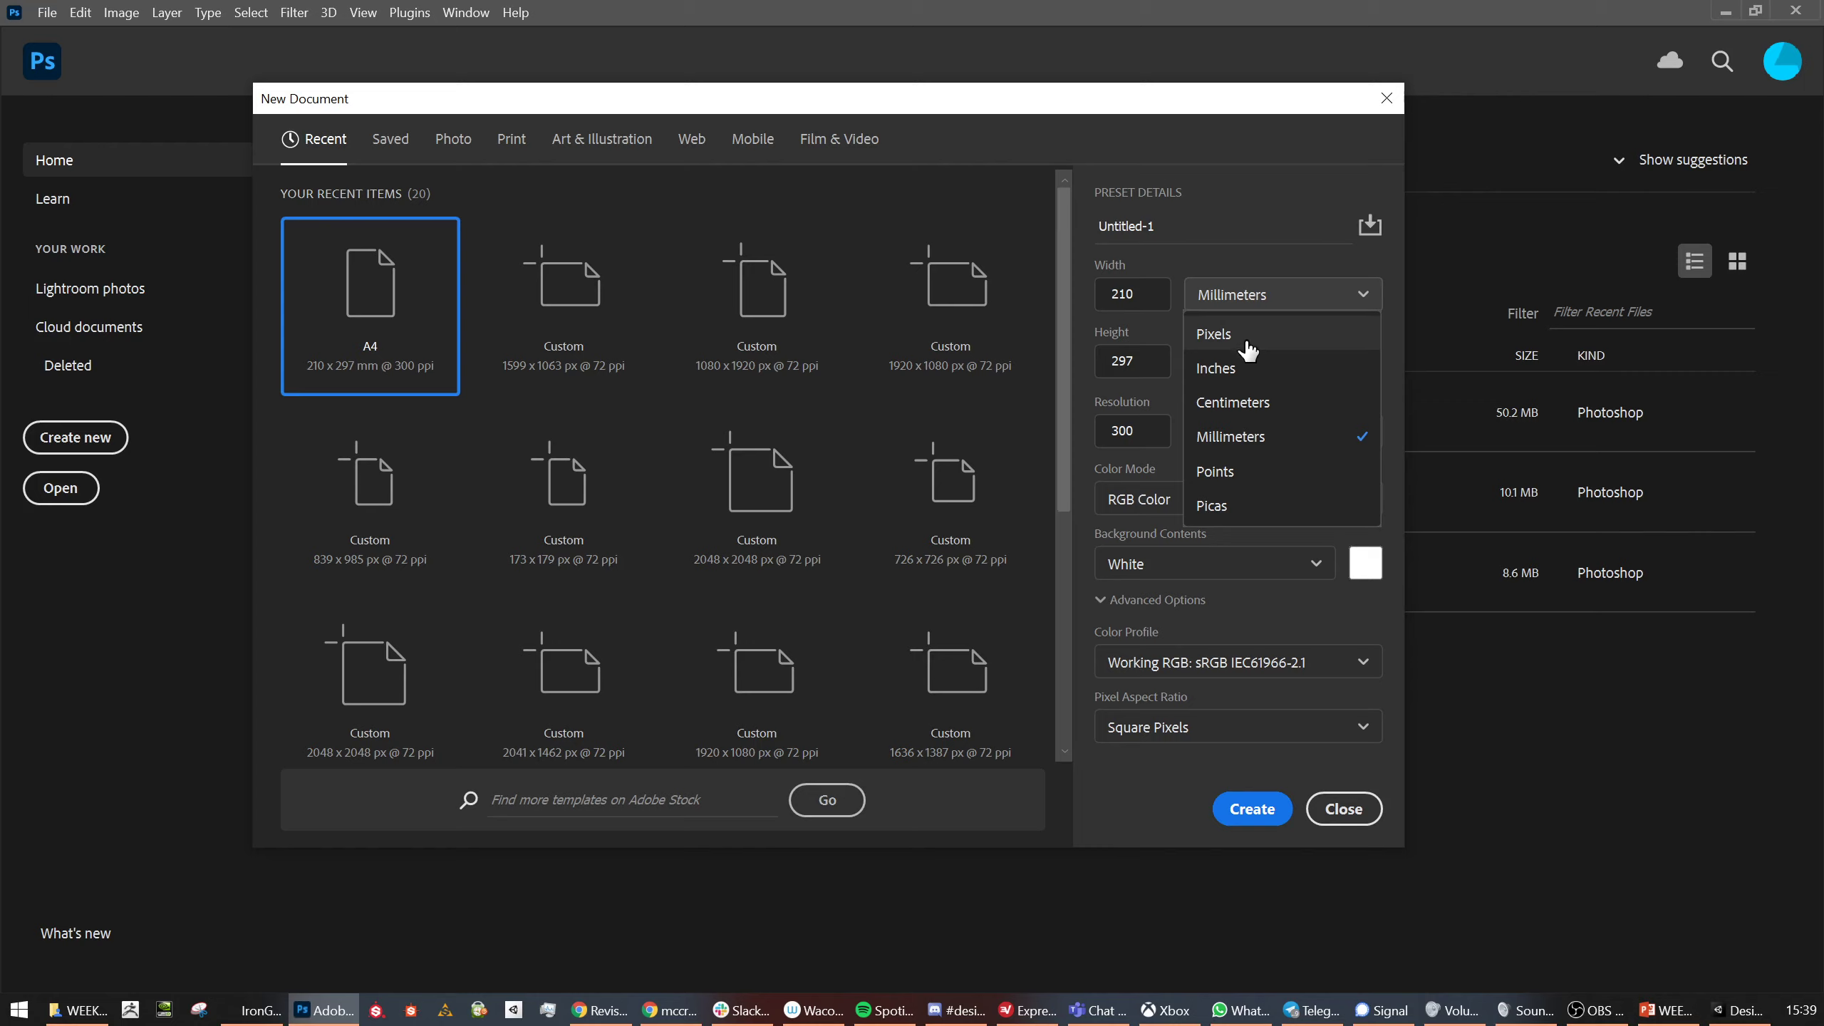
left_click(1247, 350)
left_click(1133, 431)
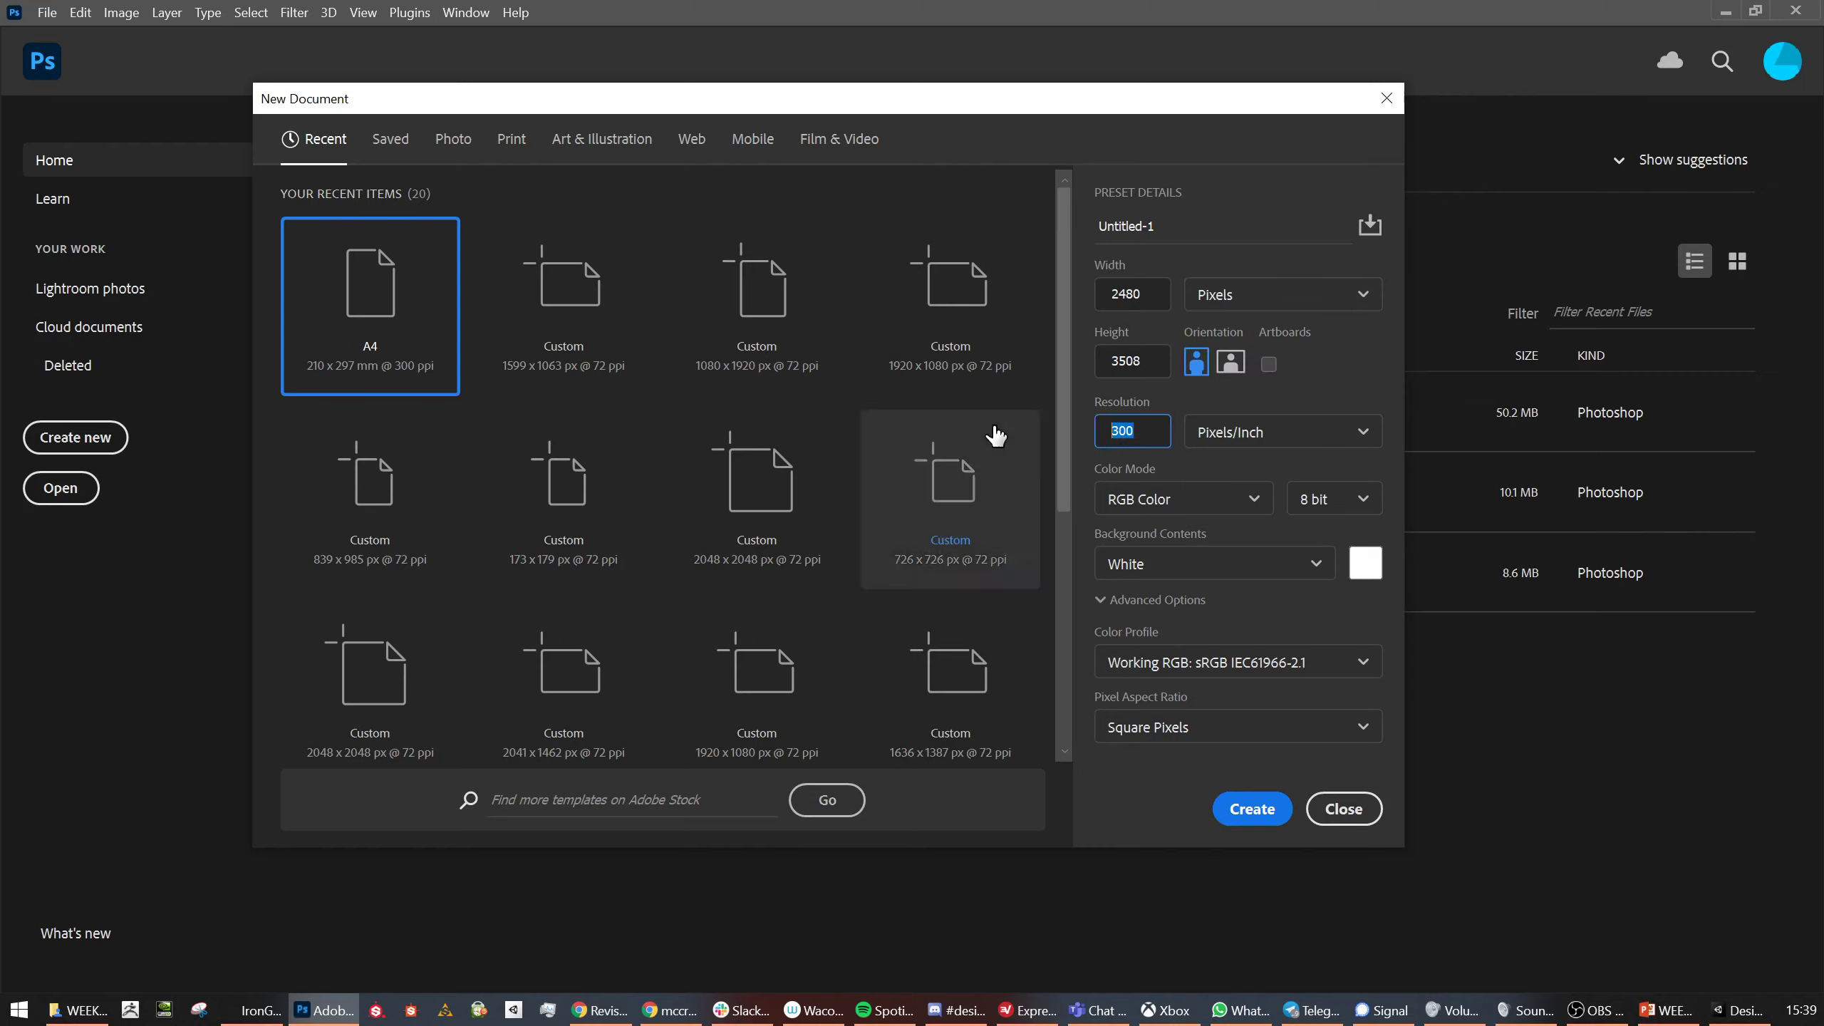
type("72")
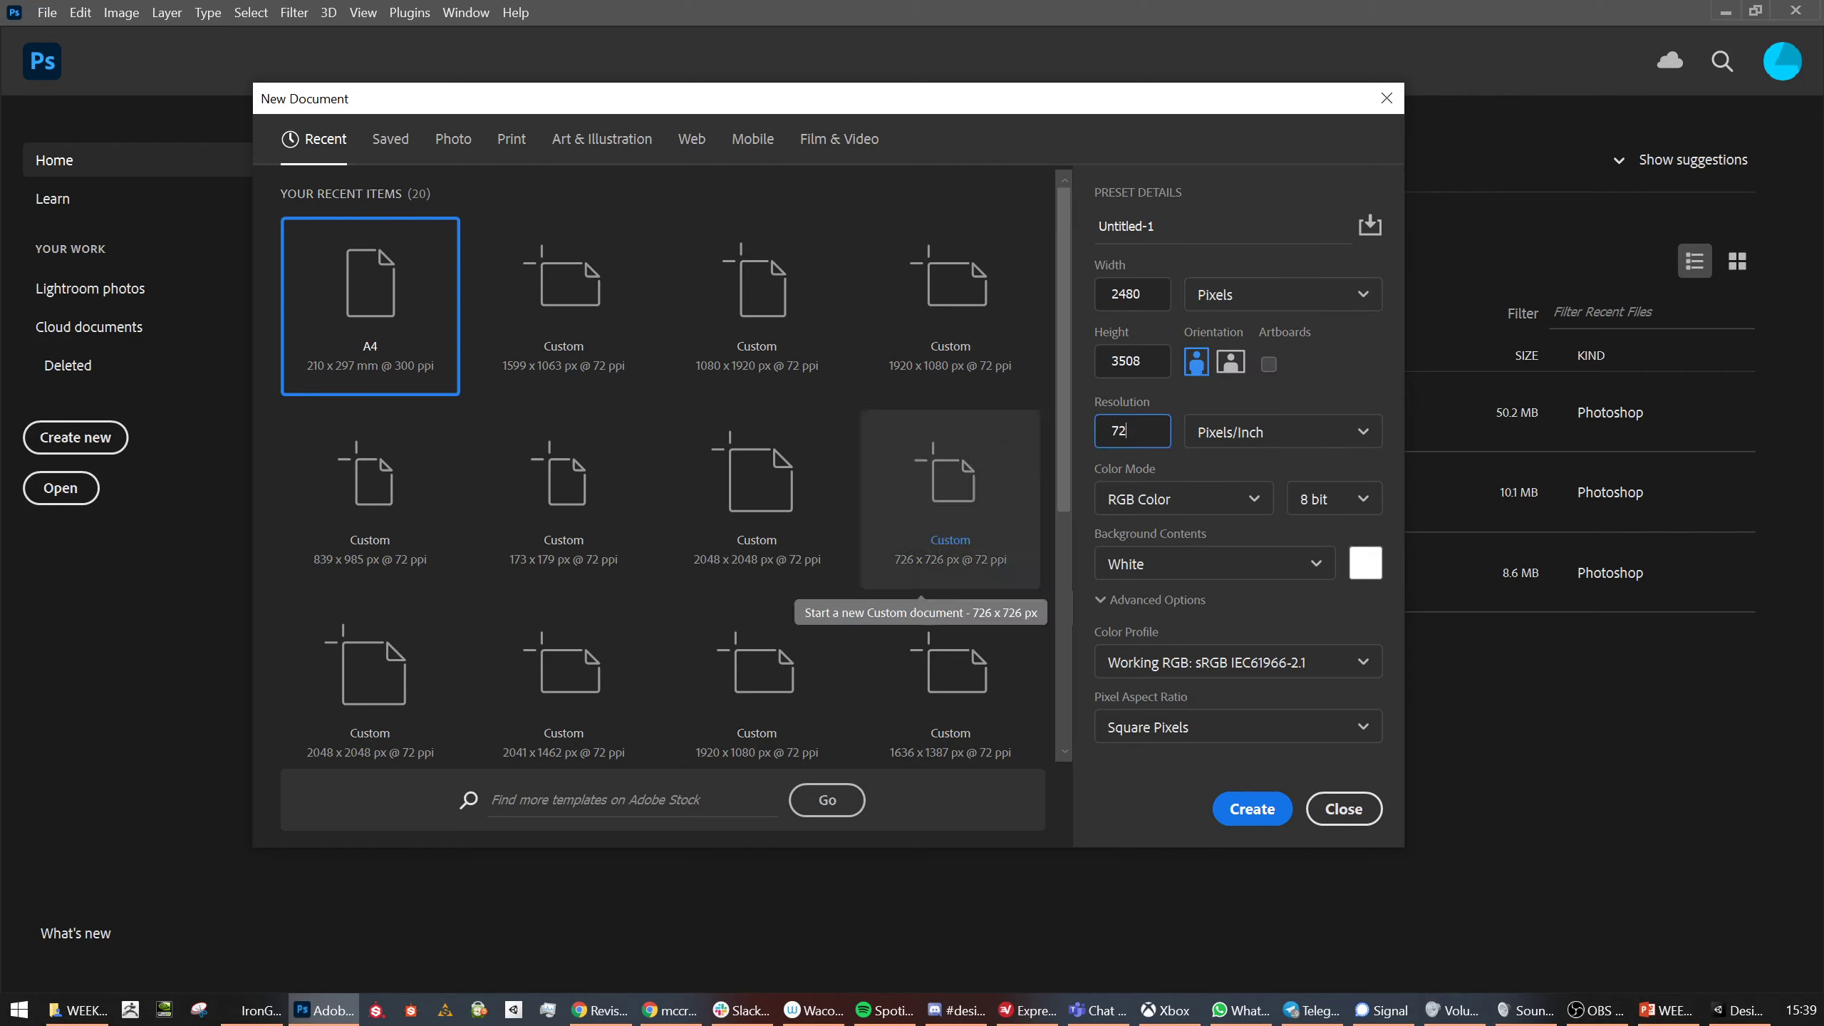
key("Return")
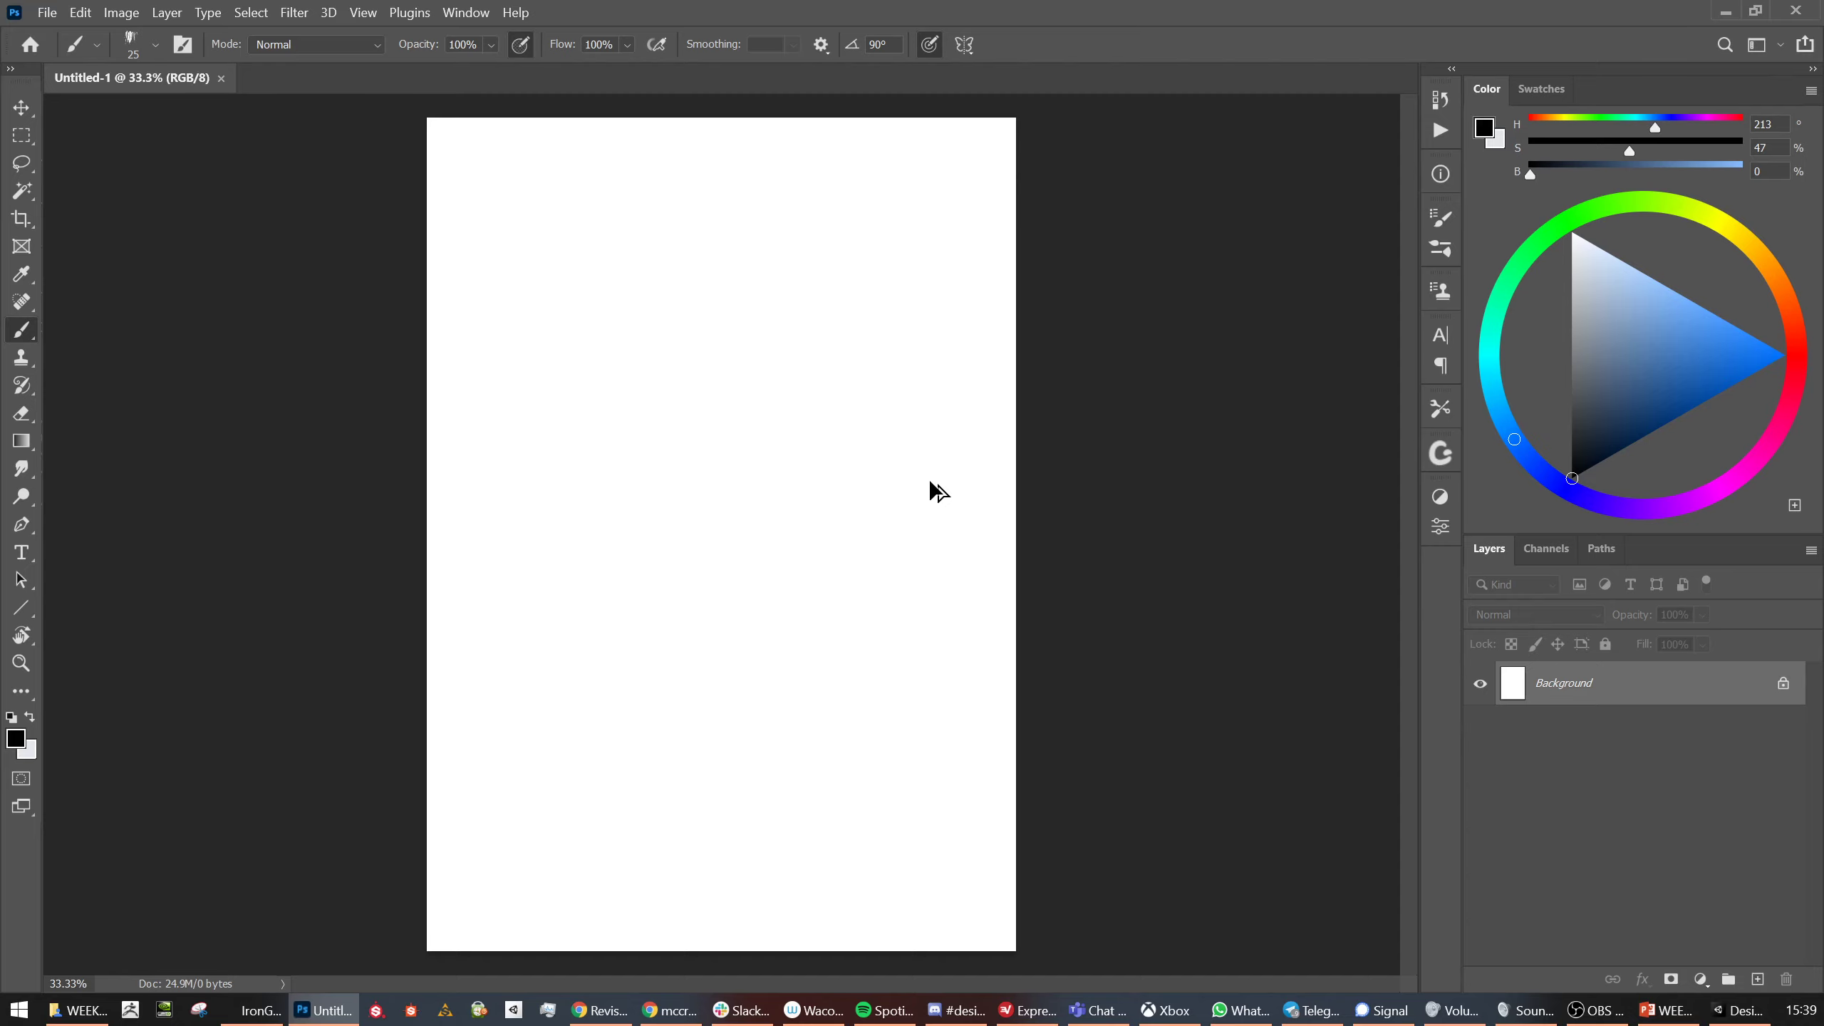
Resize the image to 128 × 128 pixels with the width and height unlinked
key("ctrl+alt+i")
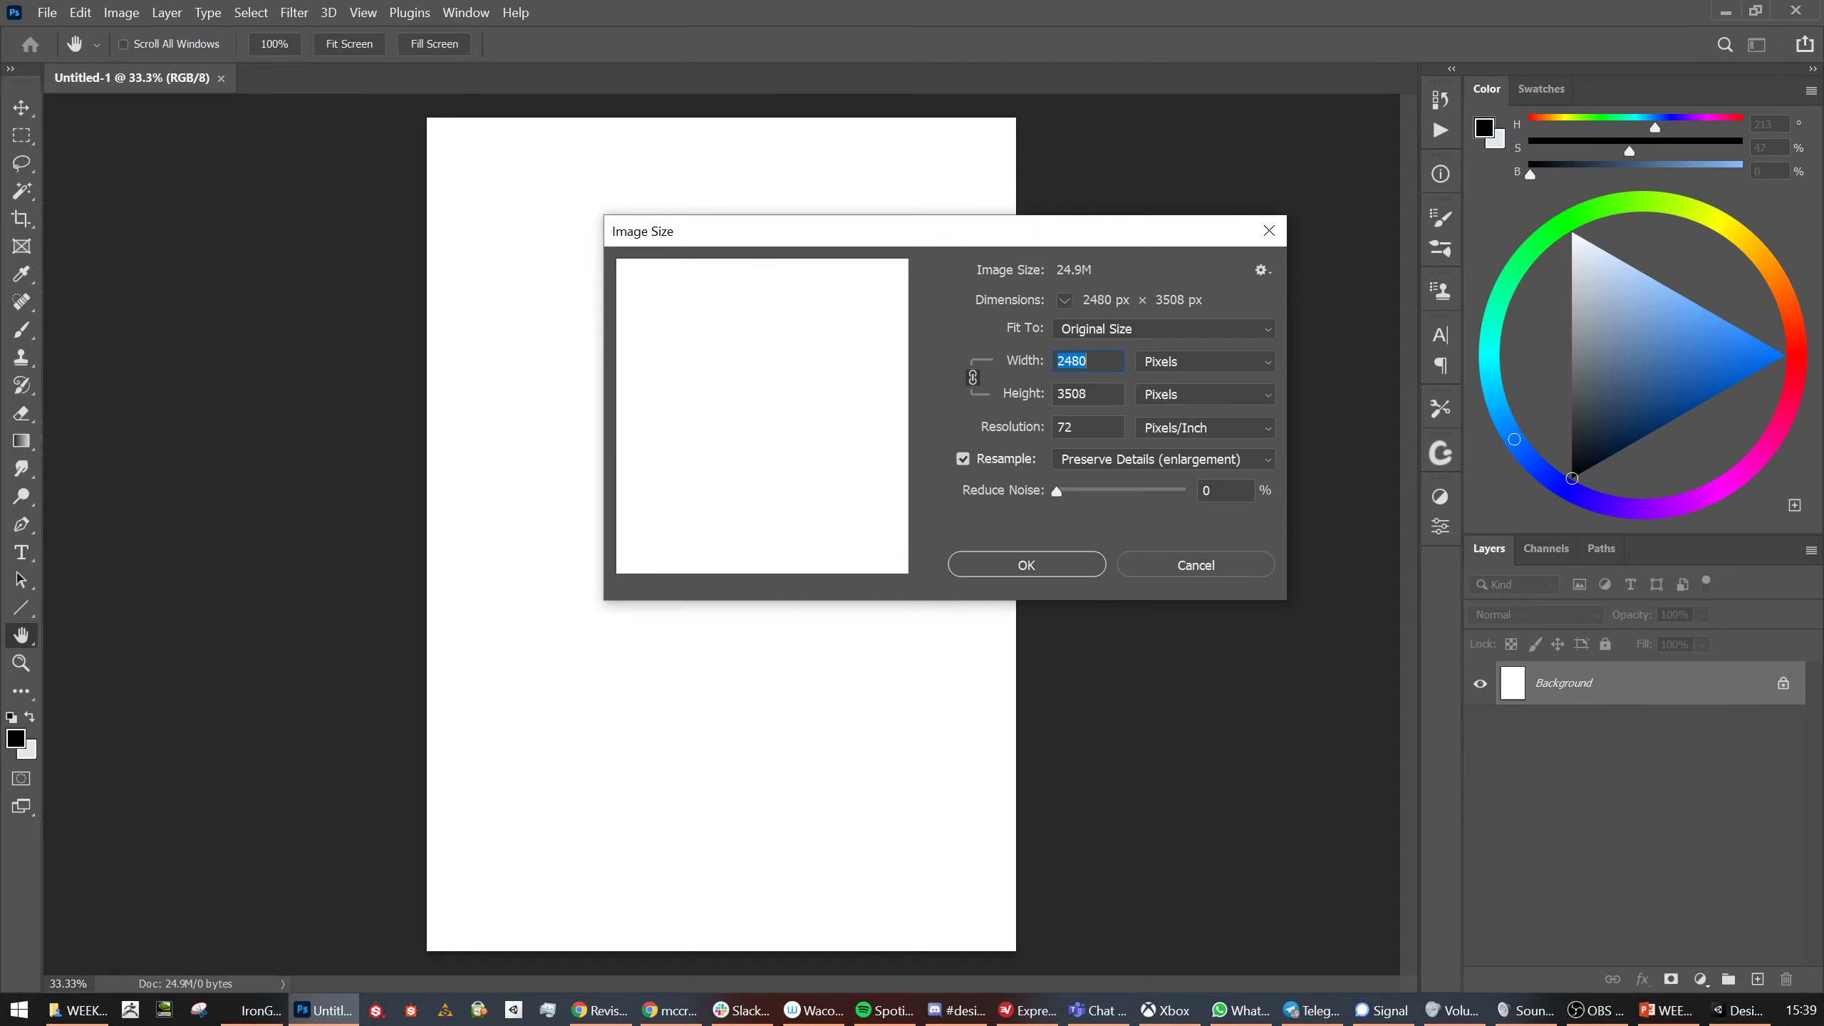
left_click(1744, 1013)
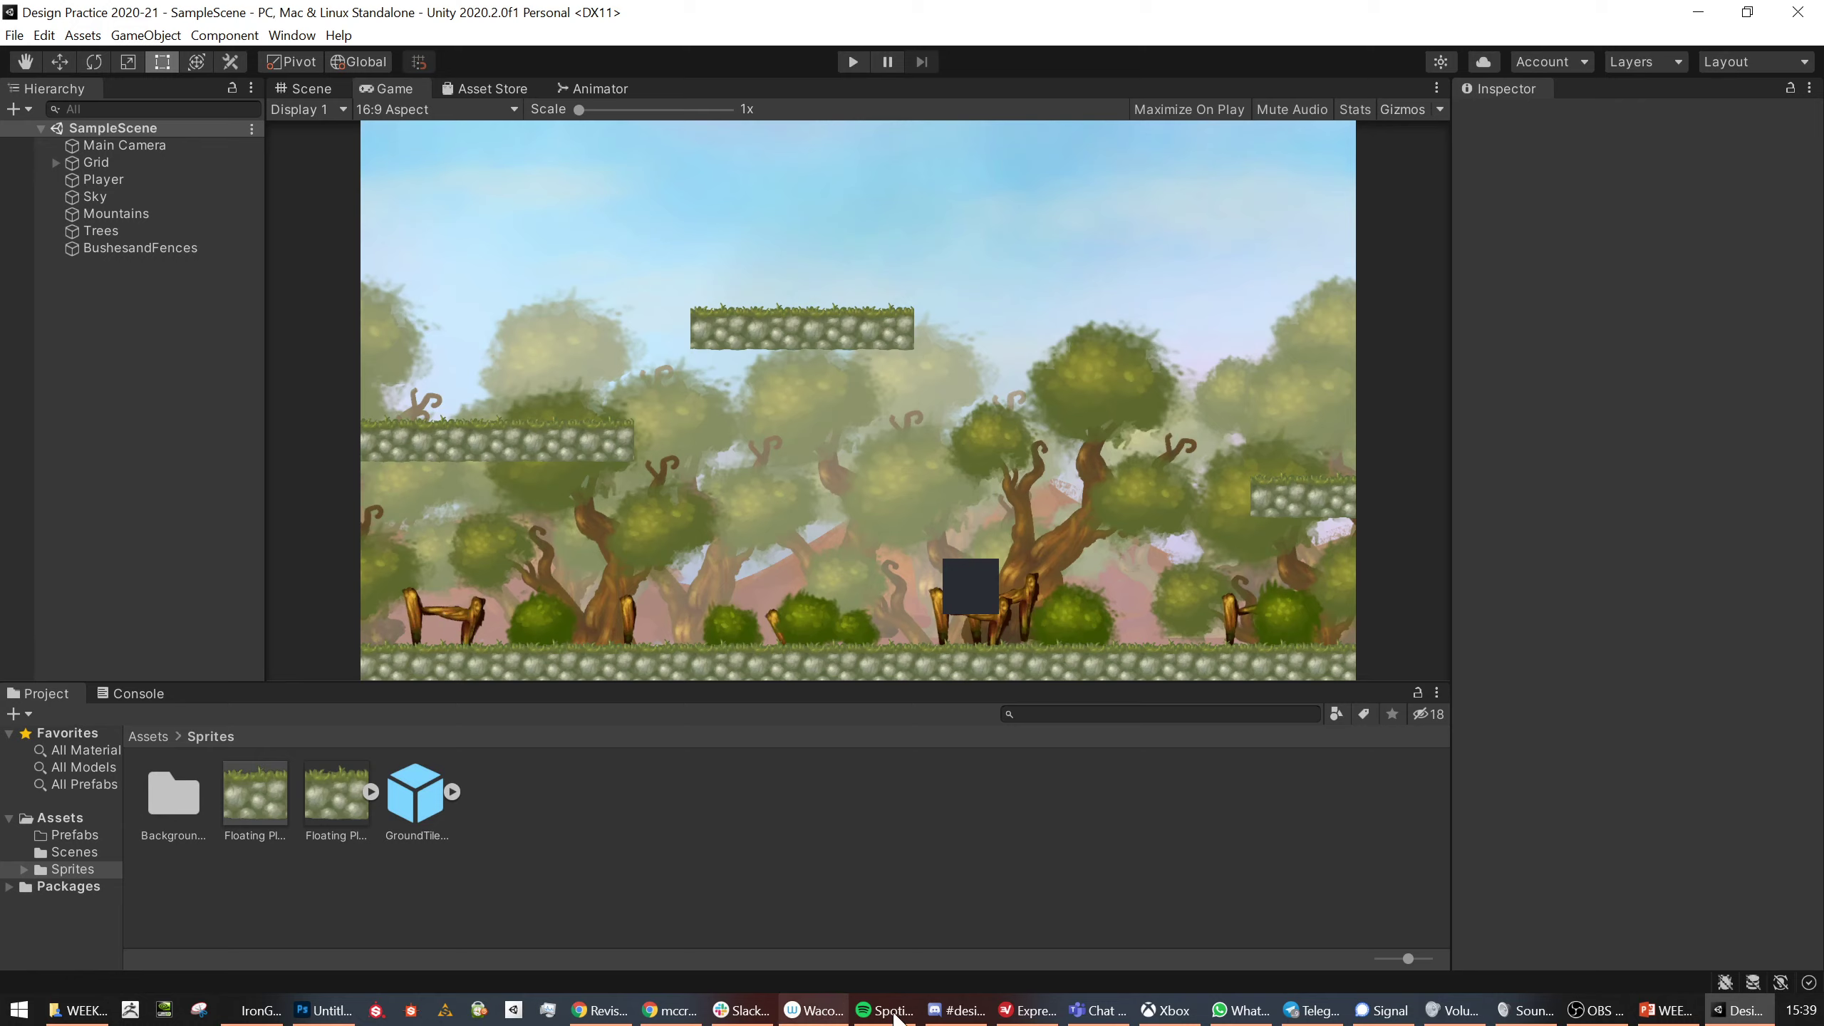
left_click(323, 1010)
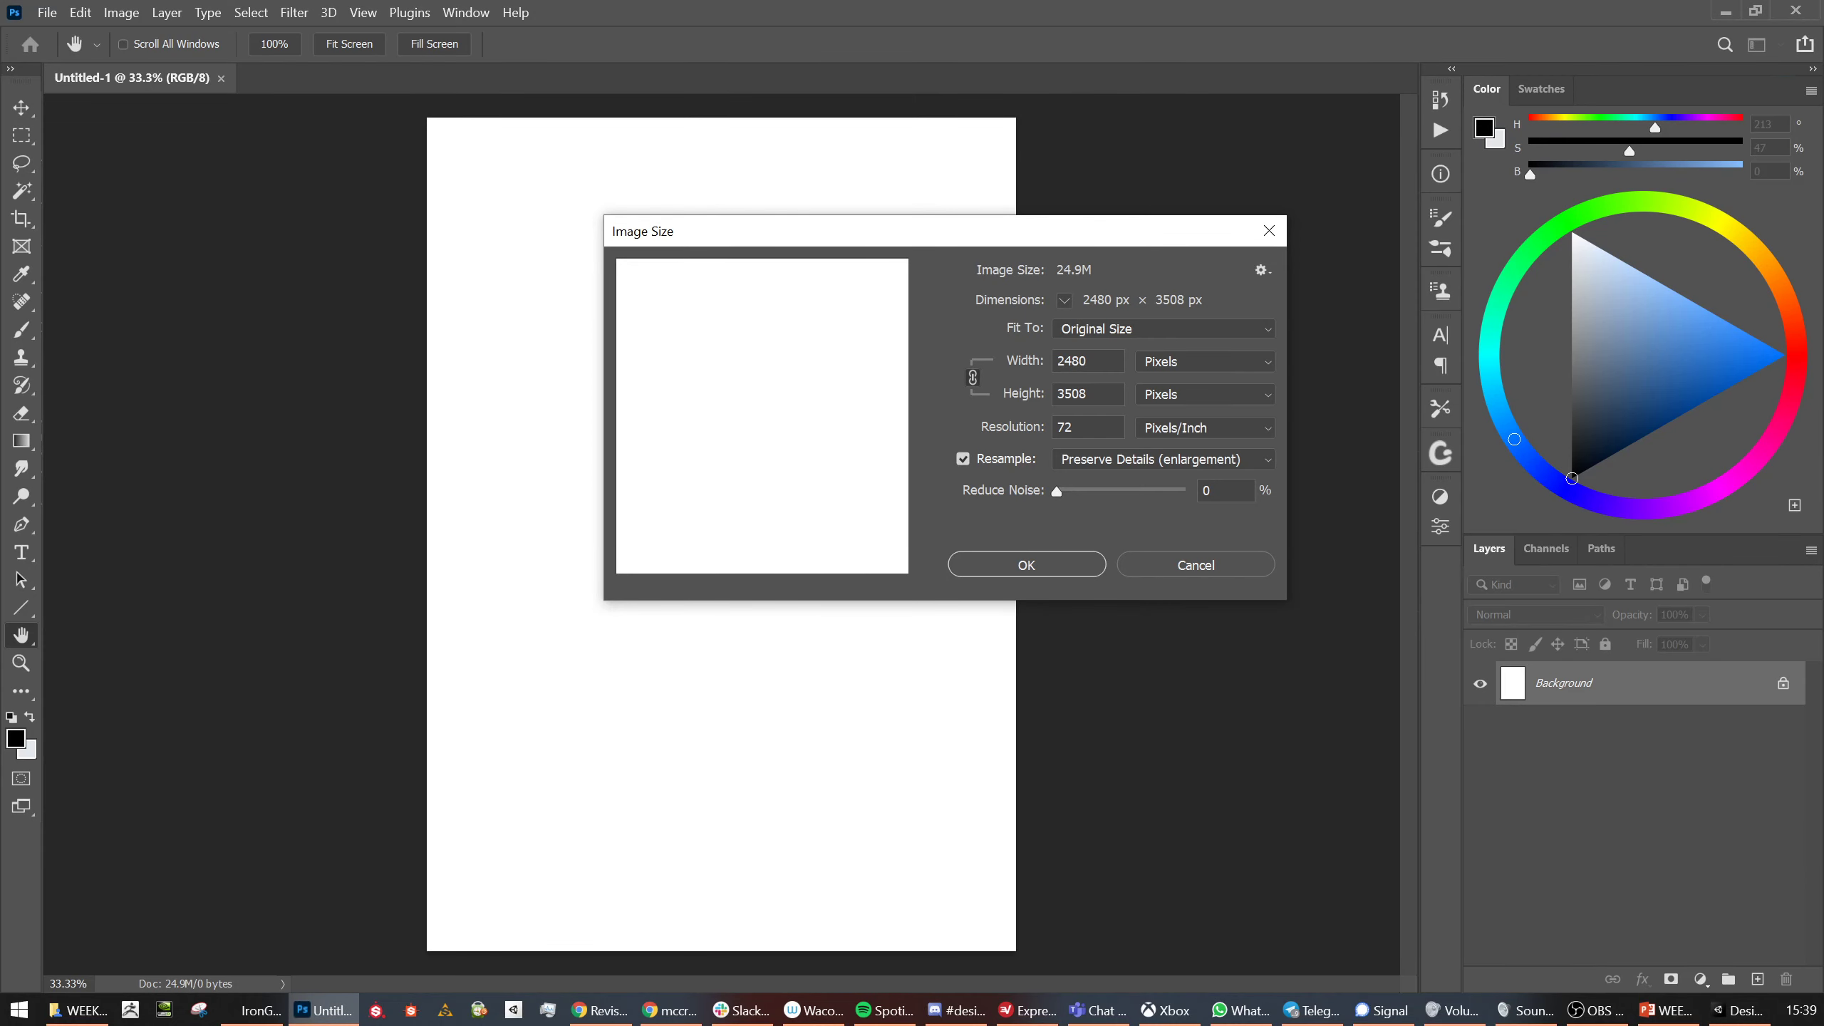
left_click_drag(1099, 360, 1034, 361)
type("128")
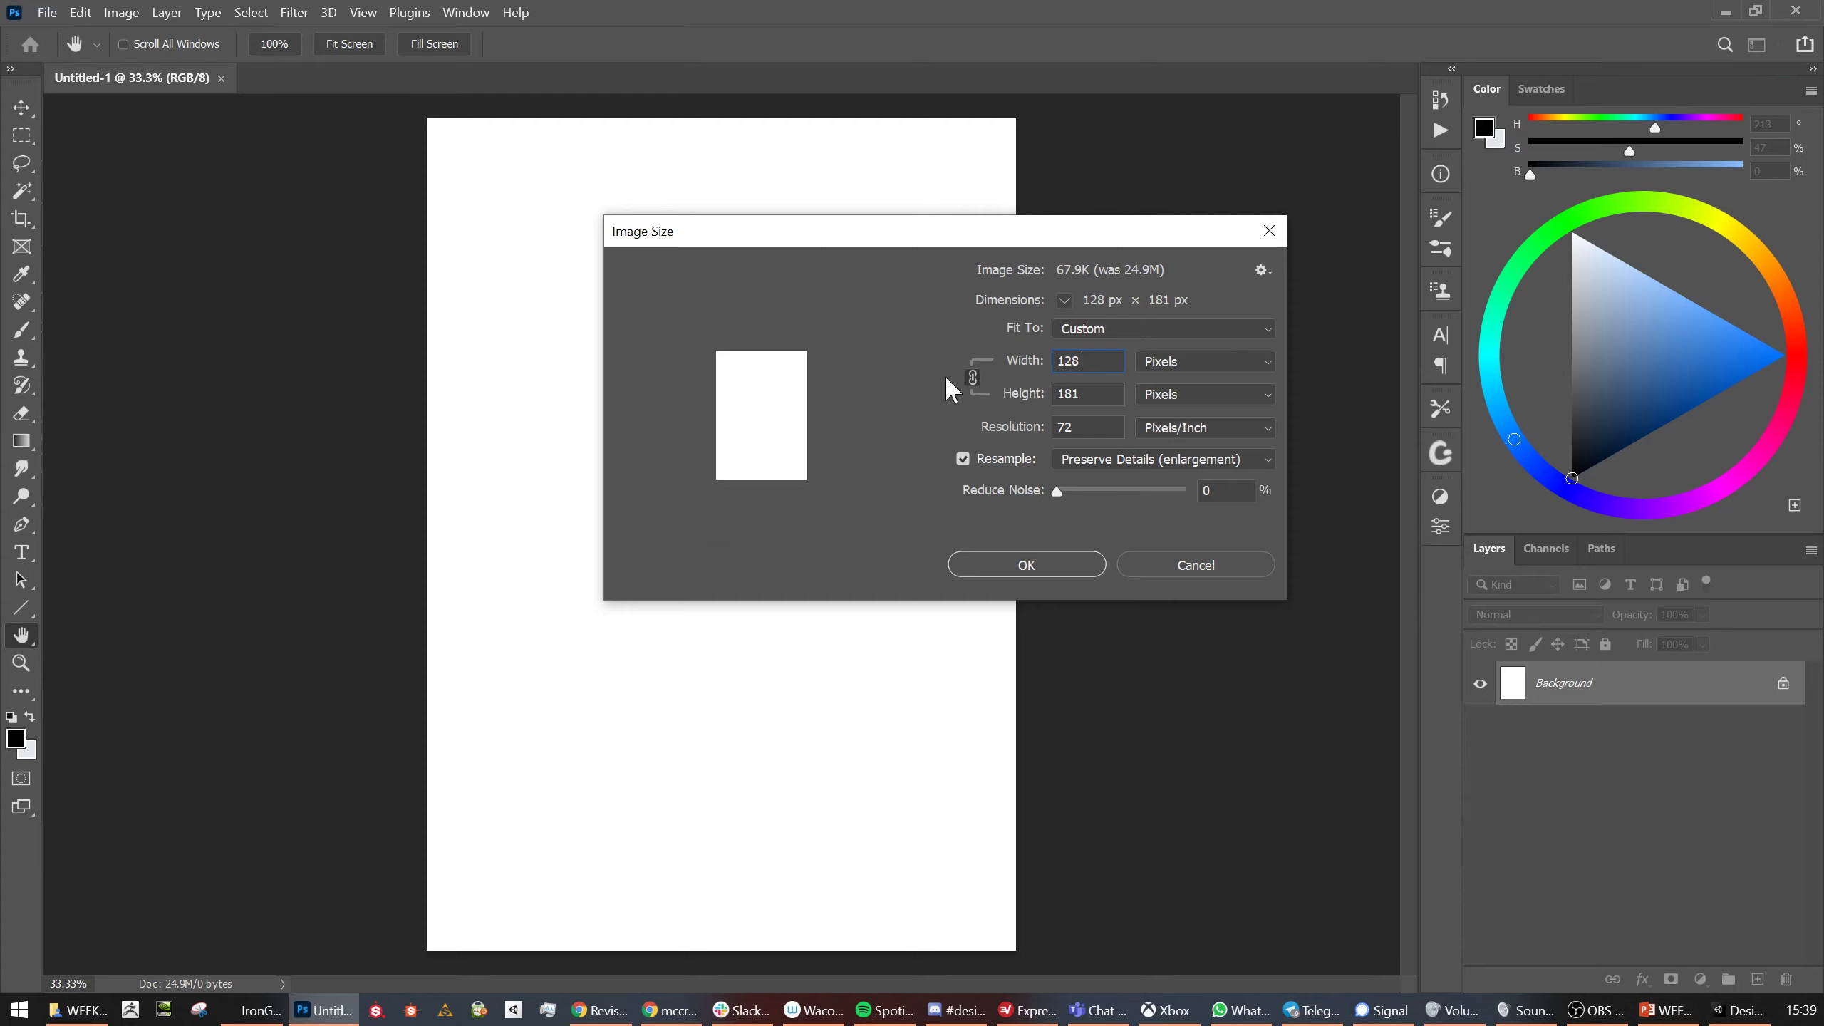
left_click(973, 376)
key("Tab")
type("128")
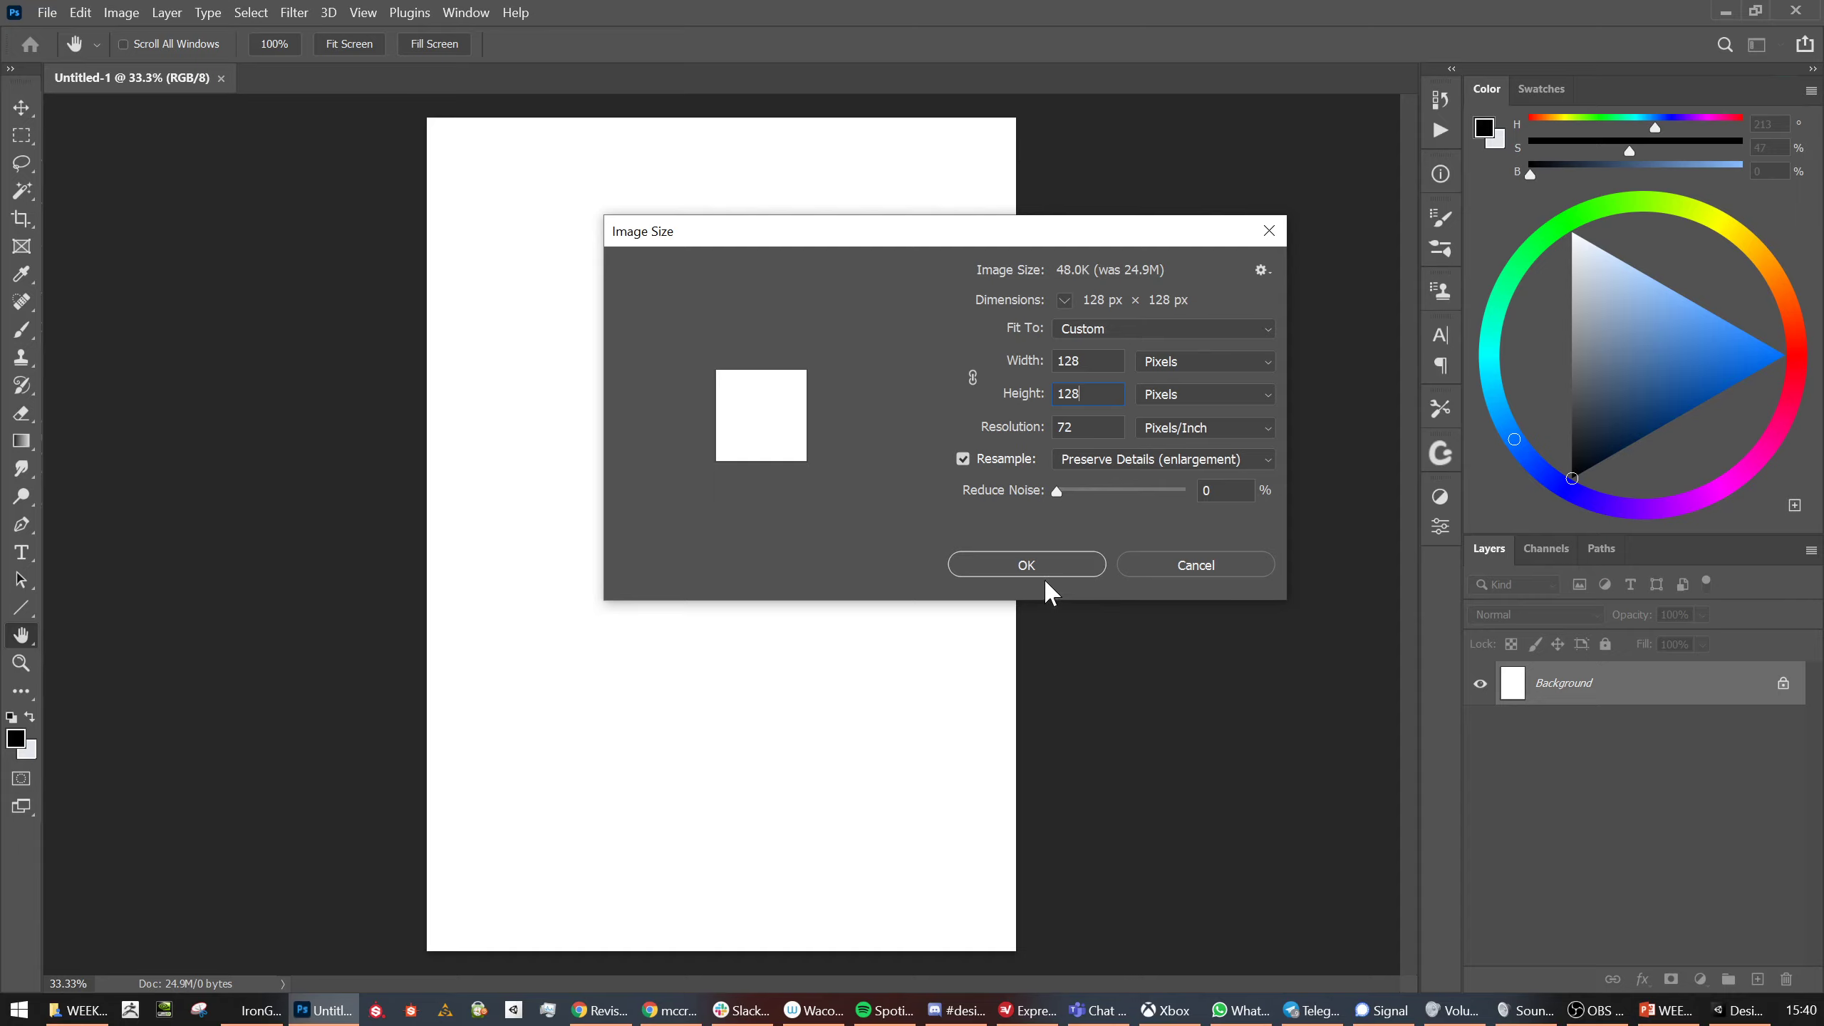
key("Return")
key("b")
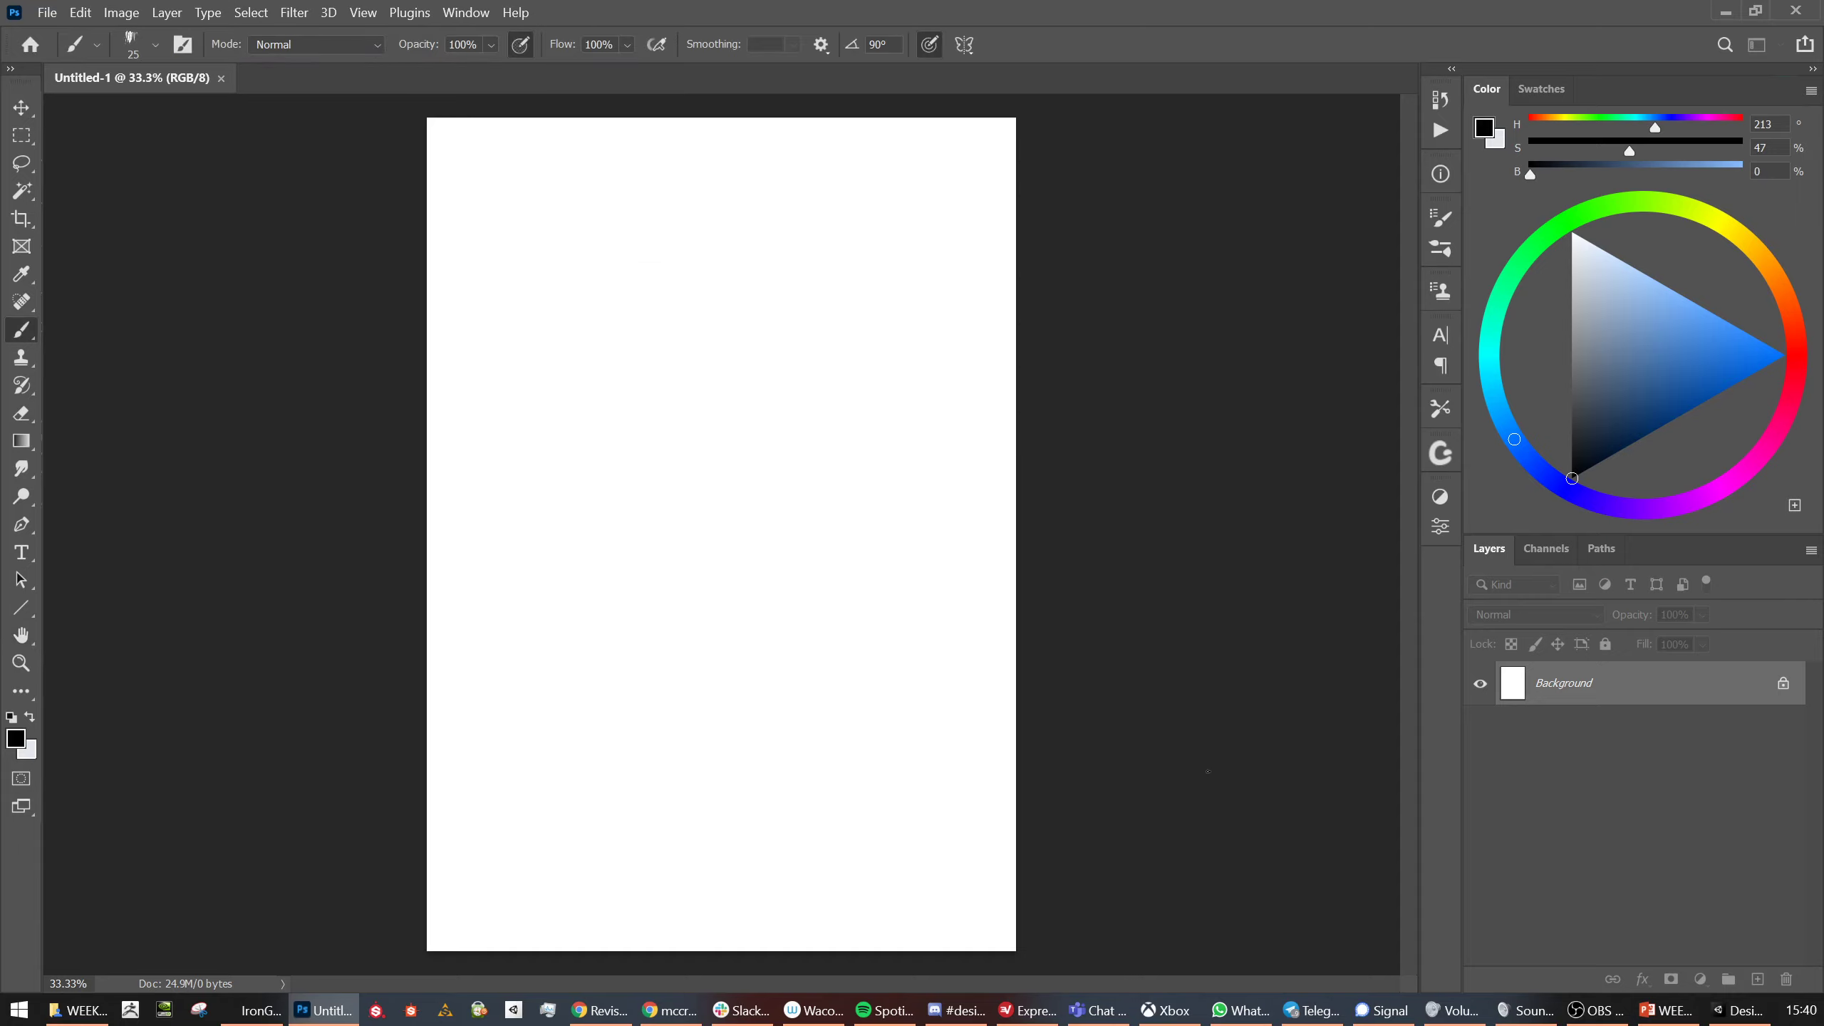
key("v")
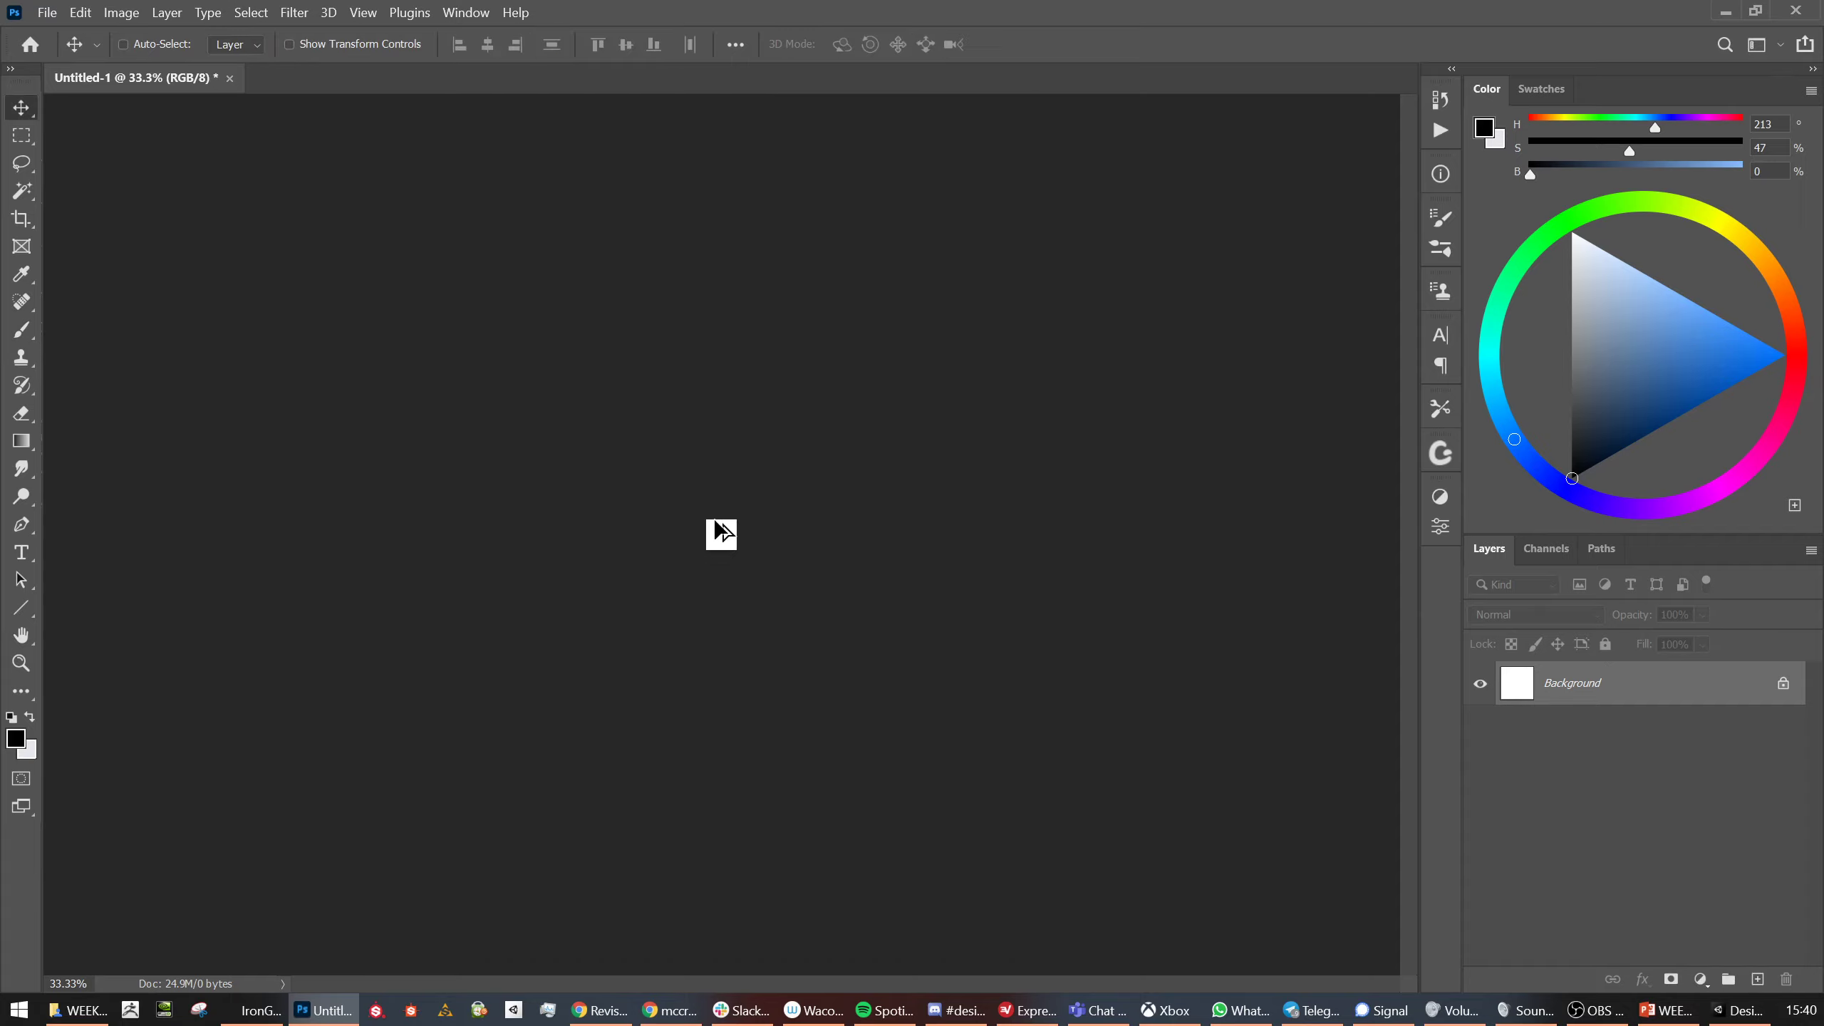
scroll(722, 536, "up", 3)
scroll(742, 526, "up", 1)
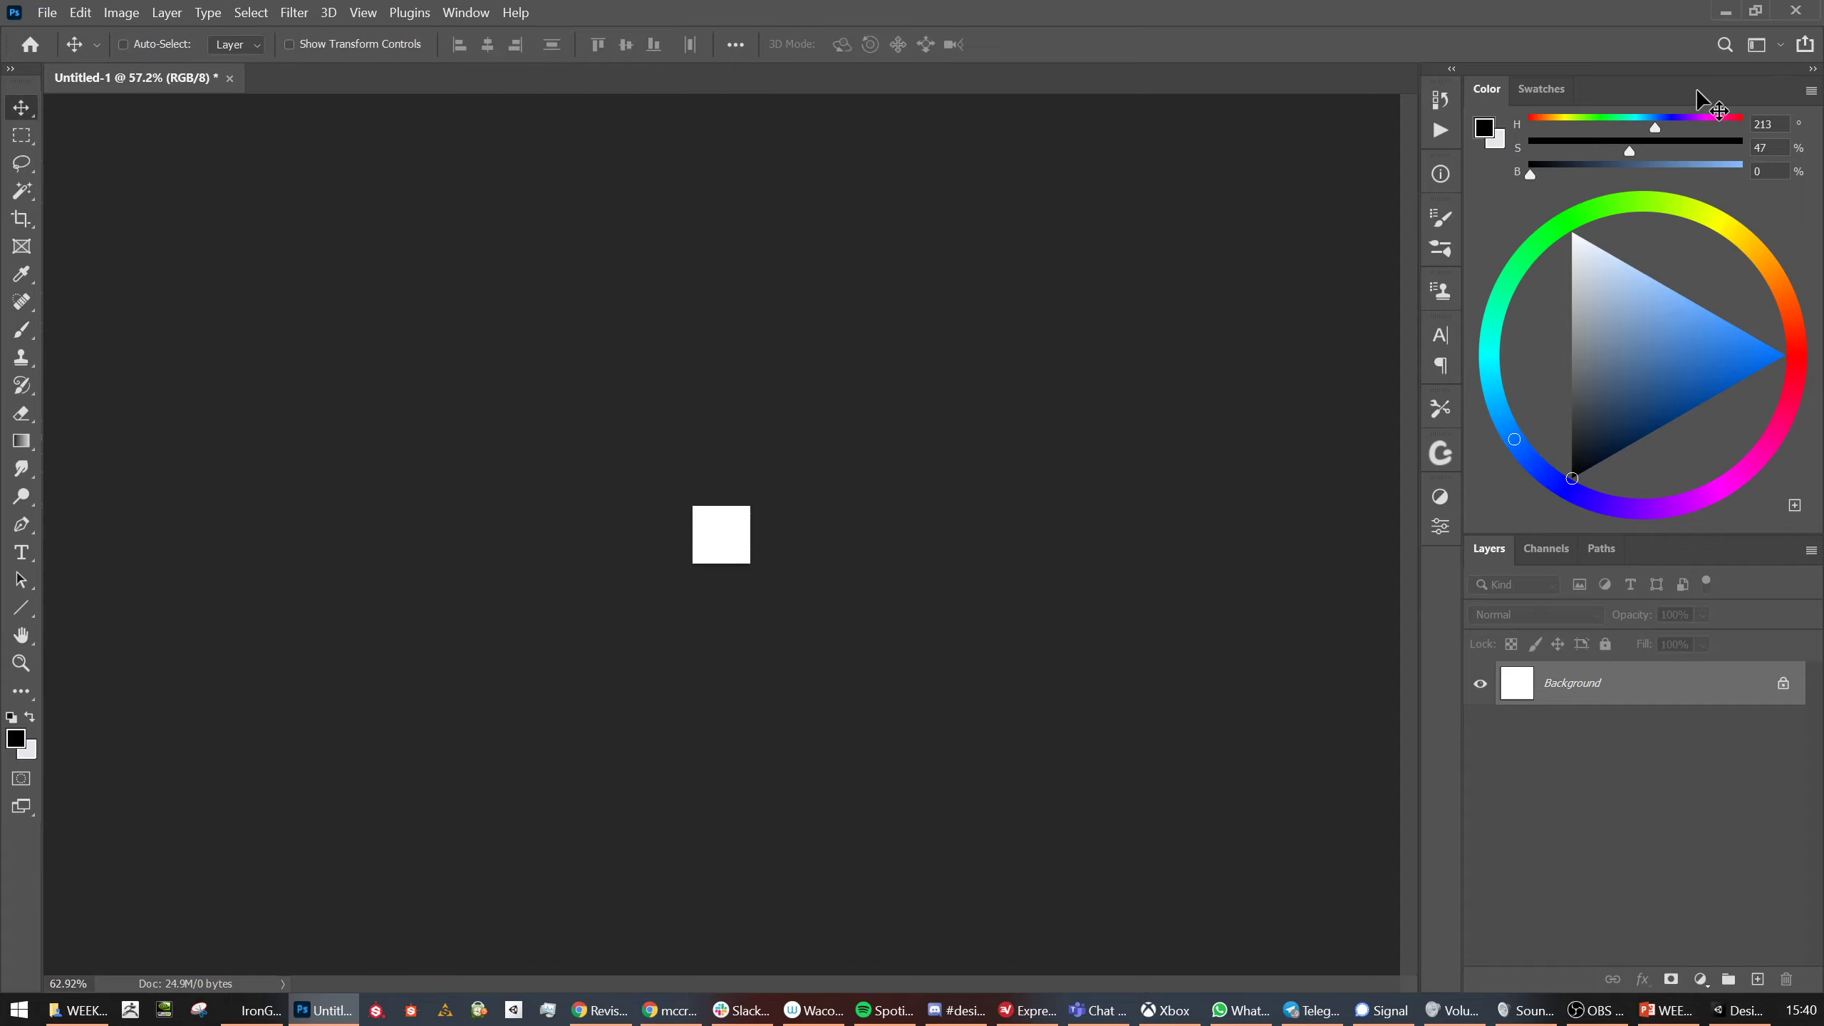
left_click(1811, 93)
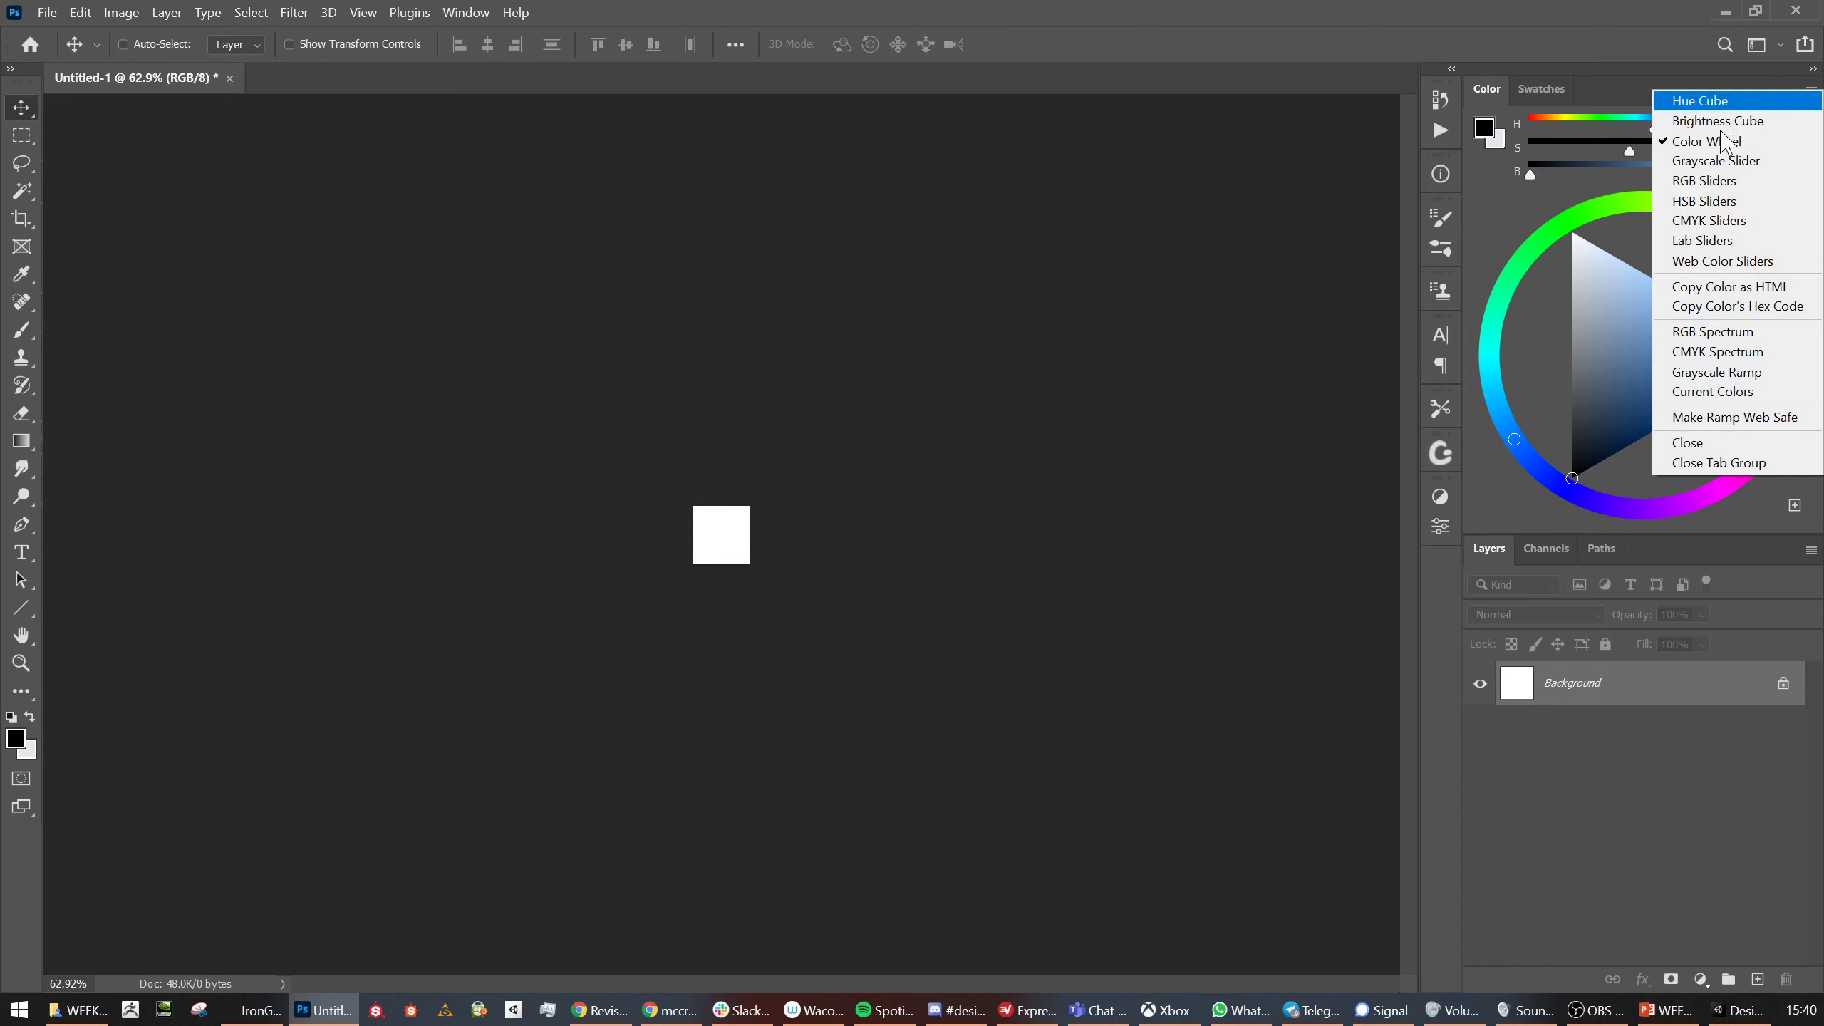
left_click(967, 564)
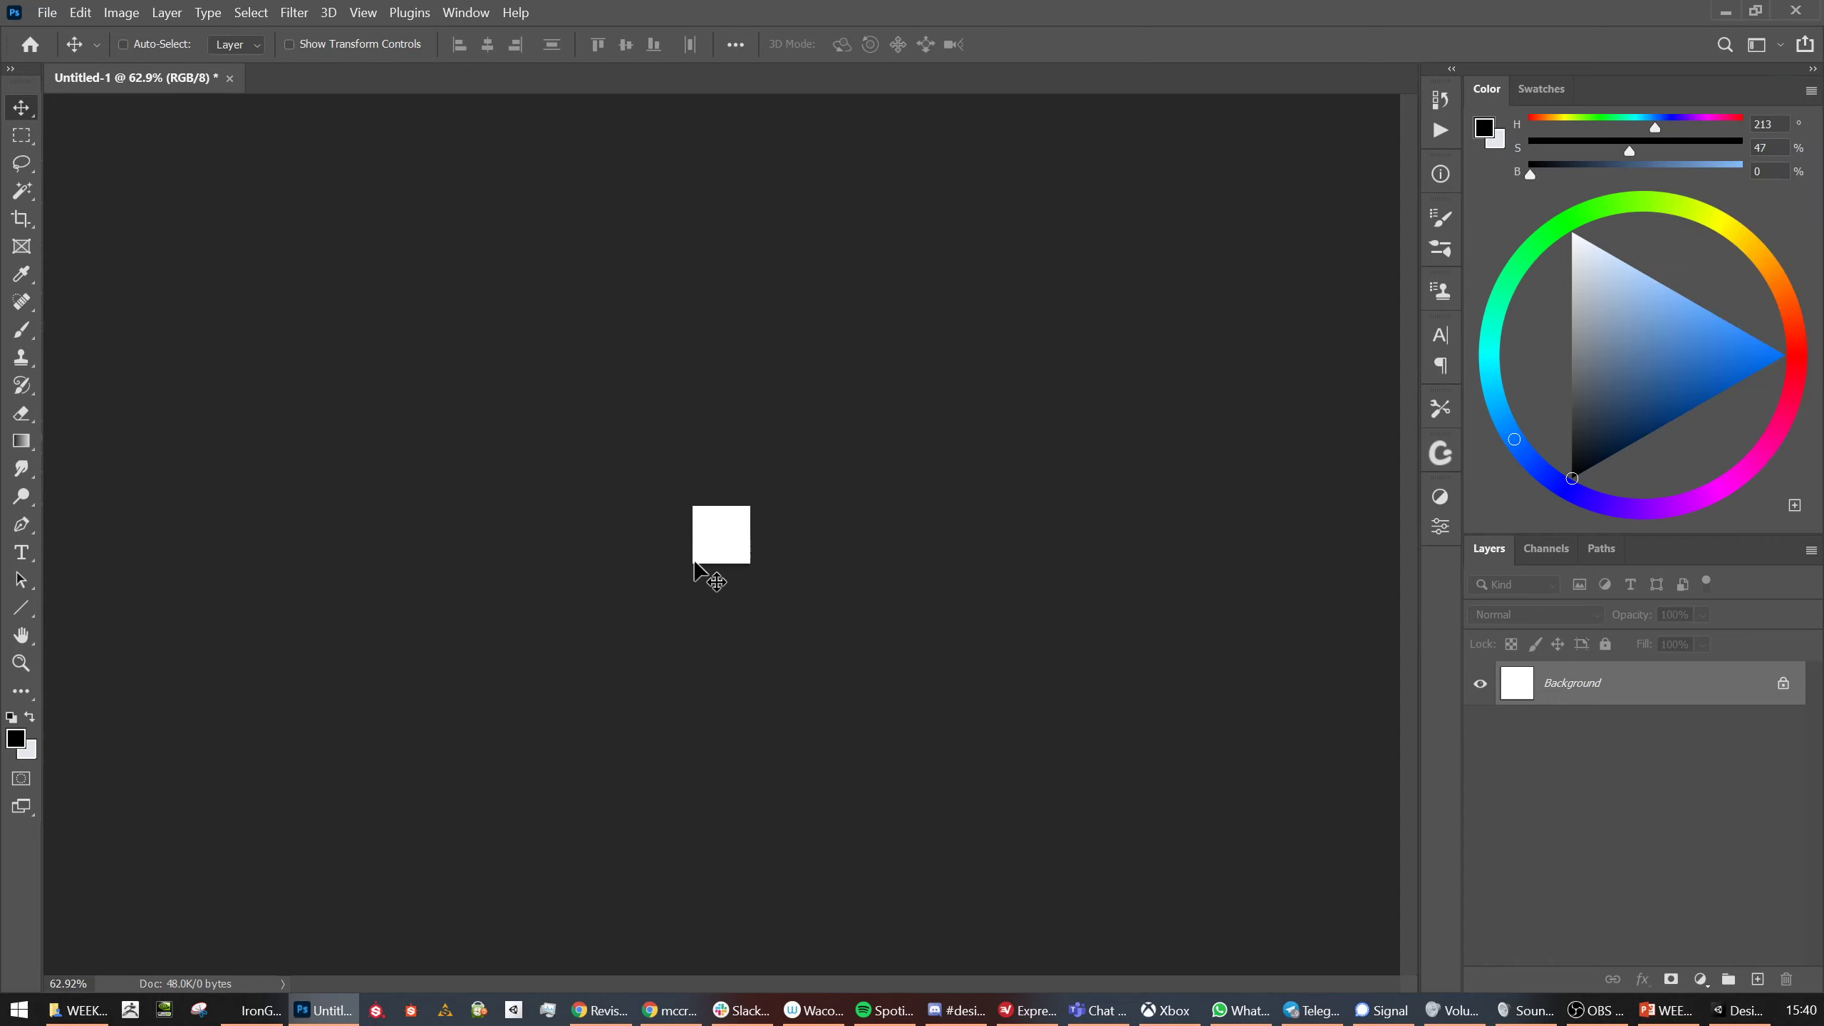
Capture the tree trunk, wooden post and grassy ground from Unity's game view and paste the capture into the Photoshop document
scroll(693, 568, "up", 6)
scroll(693, 568, "up", 8)
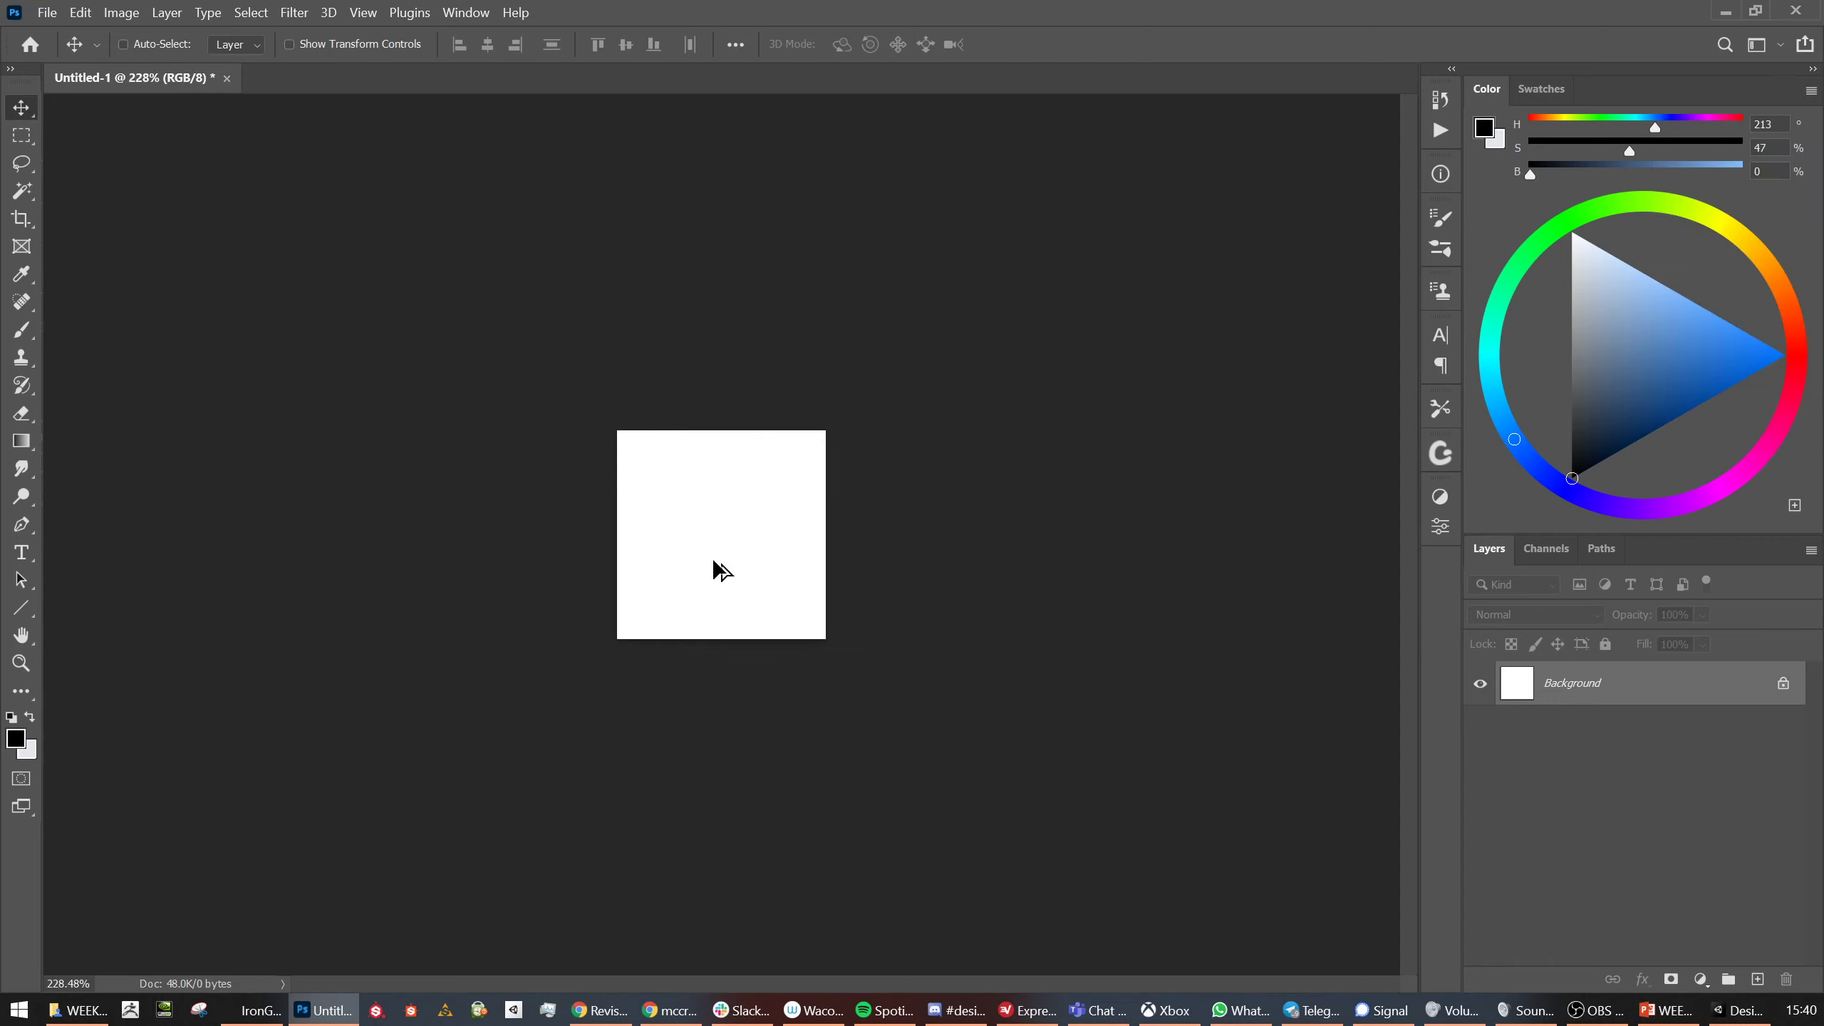
scroll(772, 579, "up", 2)
scroll(772, 578, "down", 3)
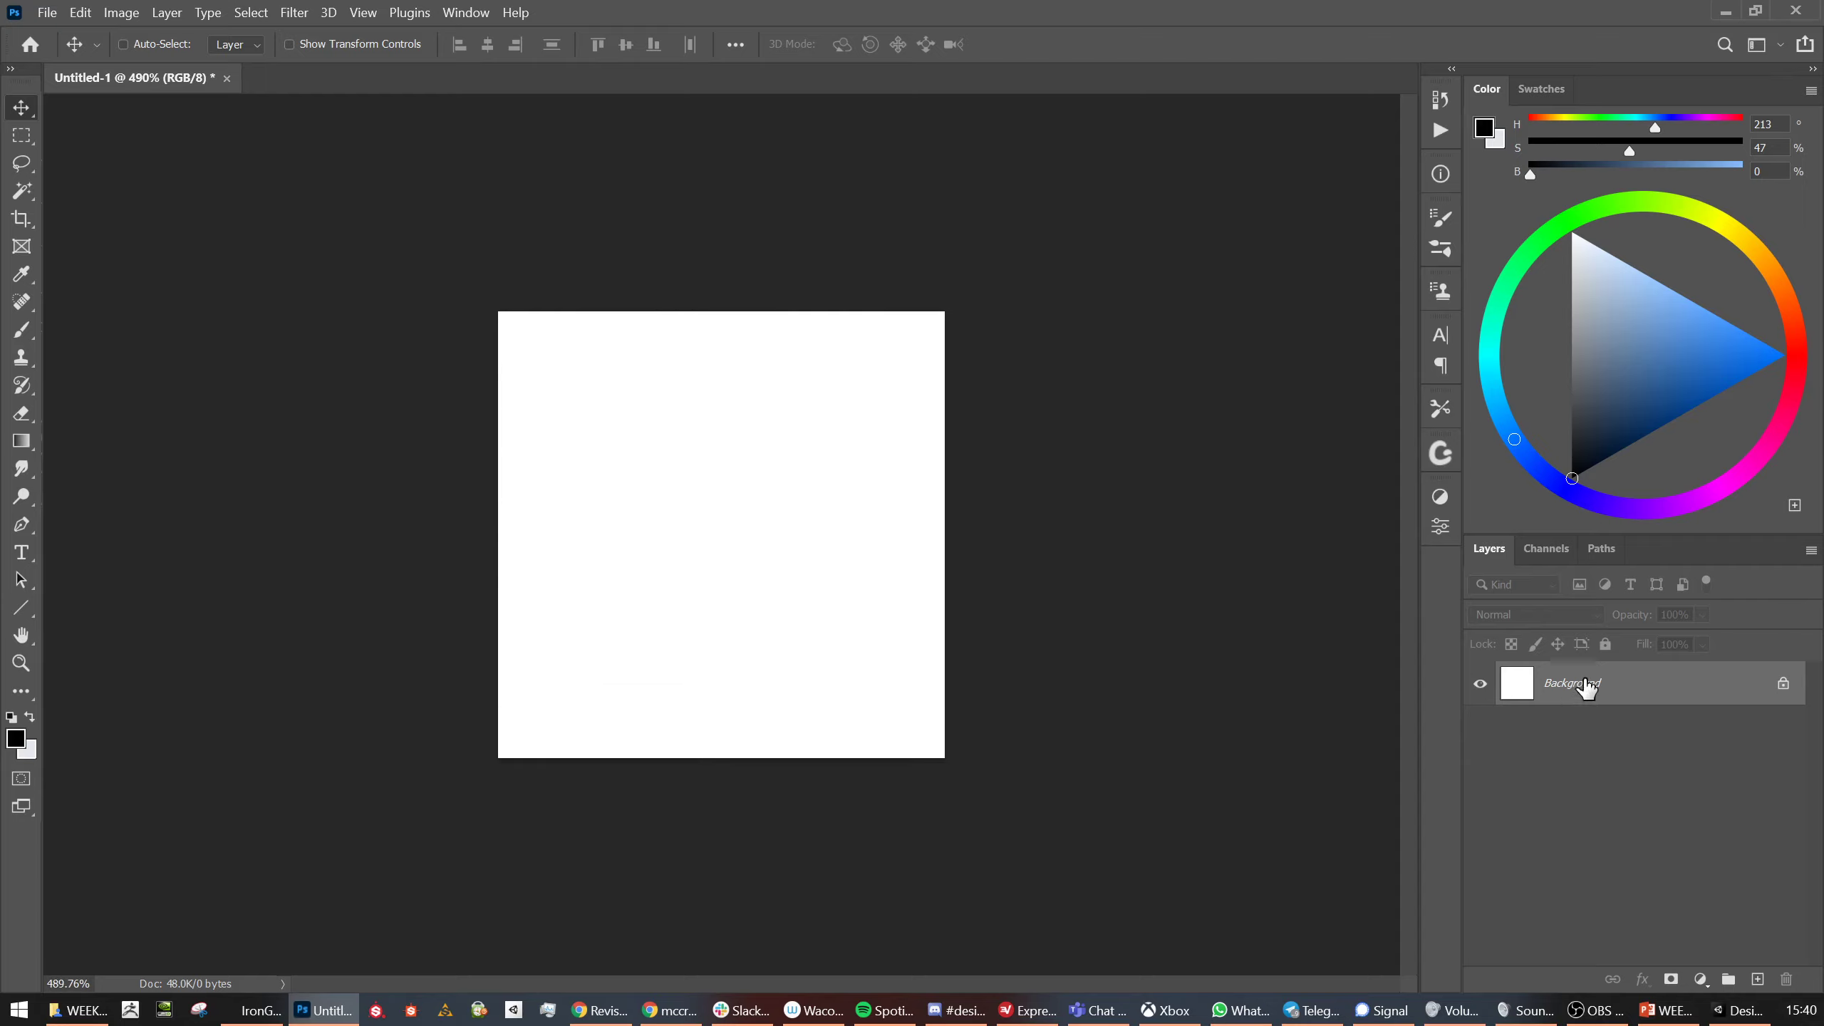
left_click(1738, 1010)
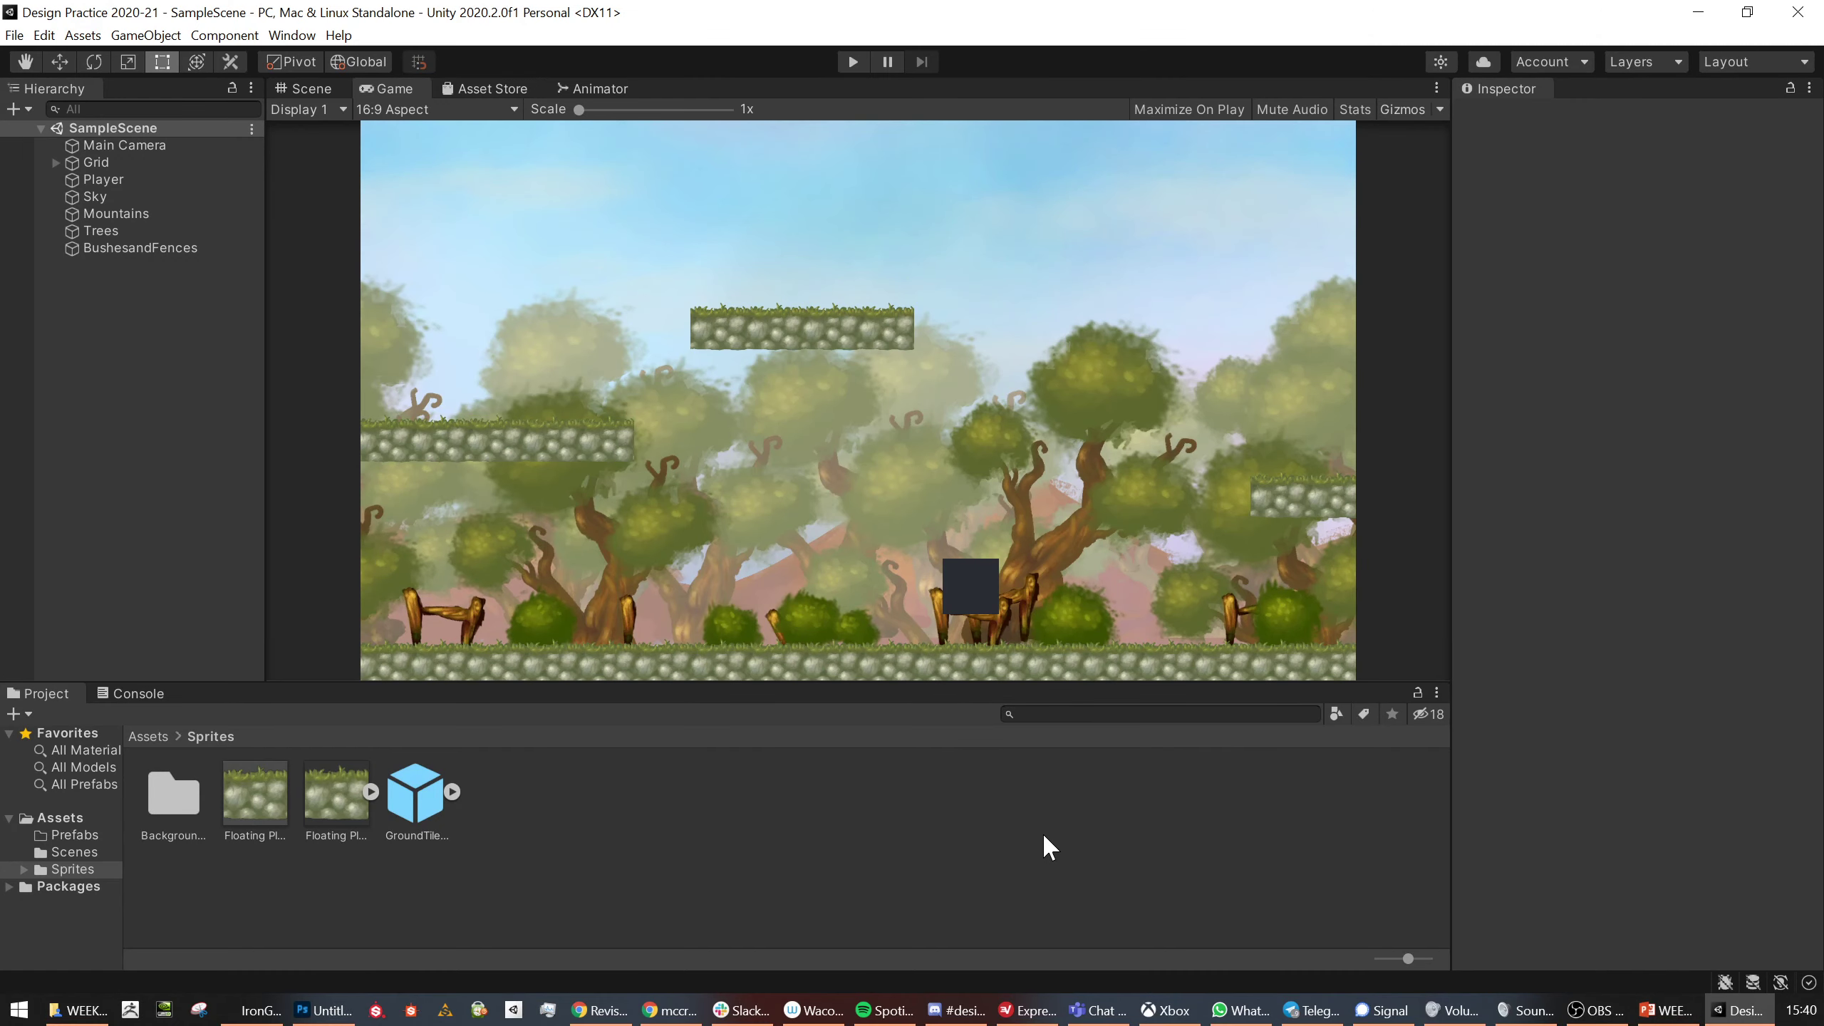
key("super+shift+s")
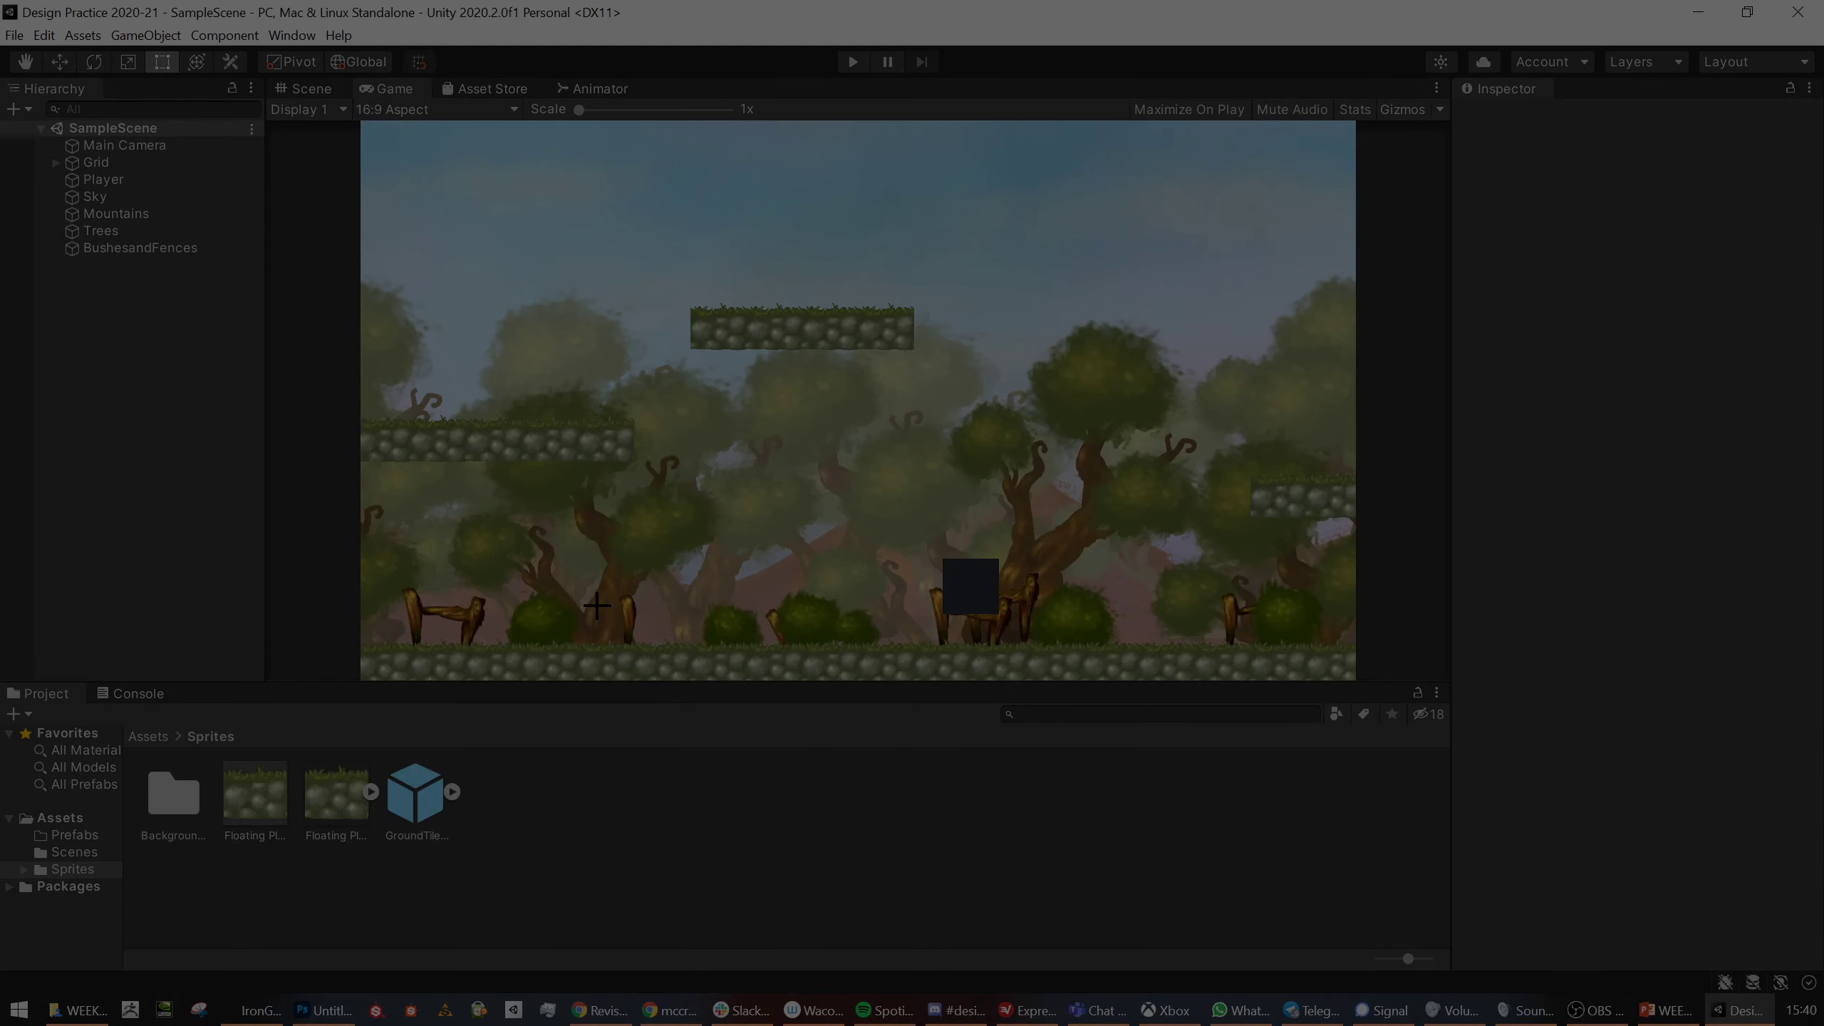
left_click_drag(572, 539, 737, 668)
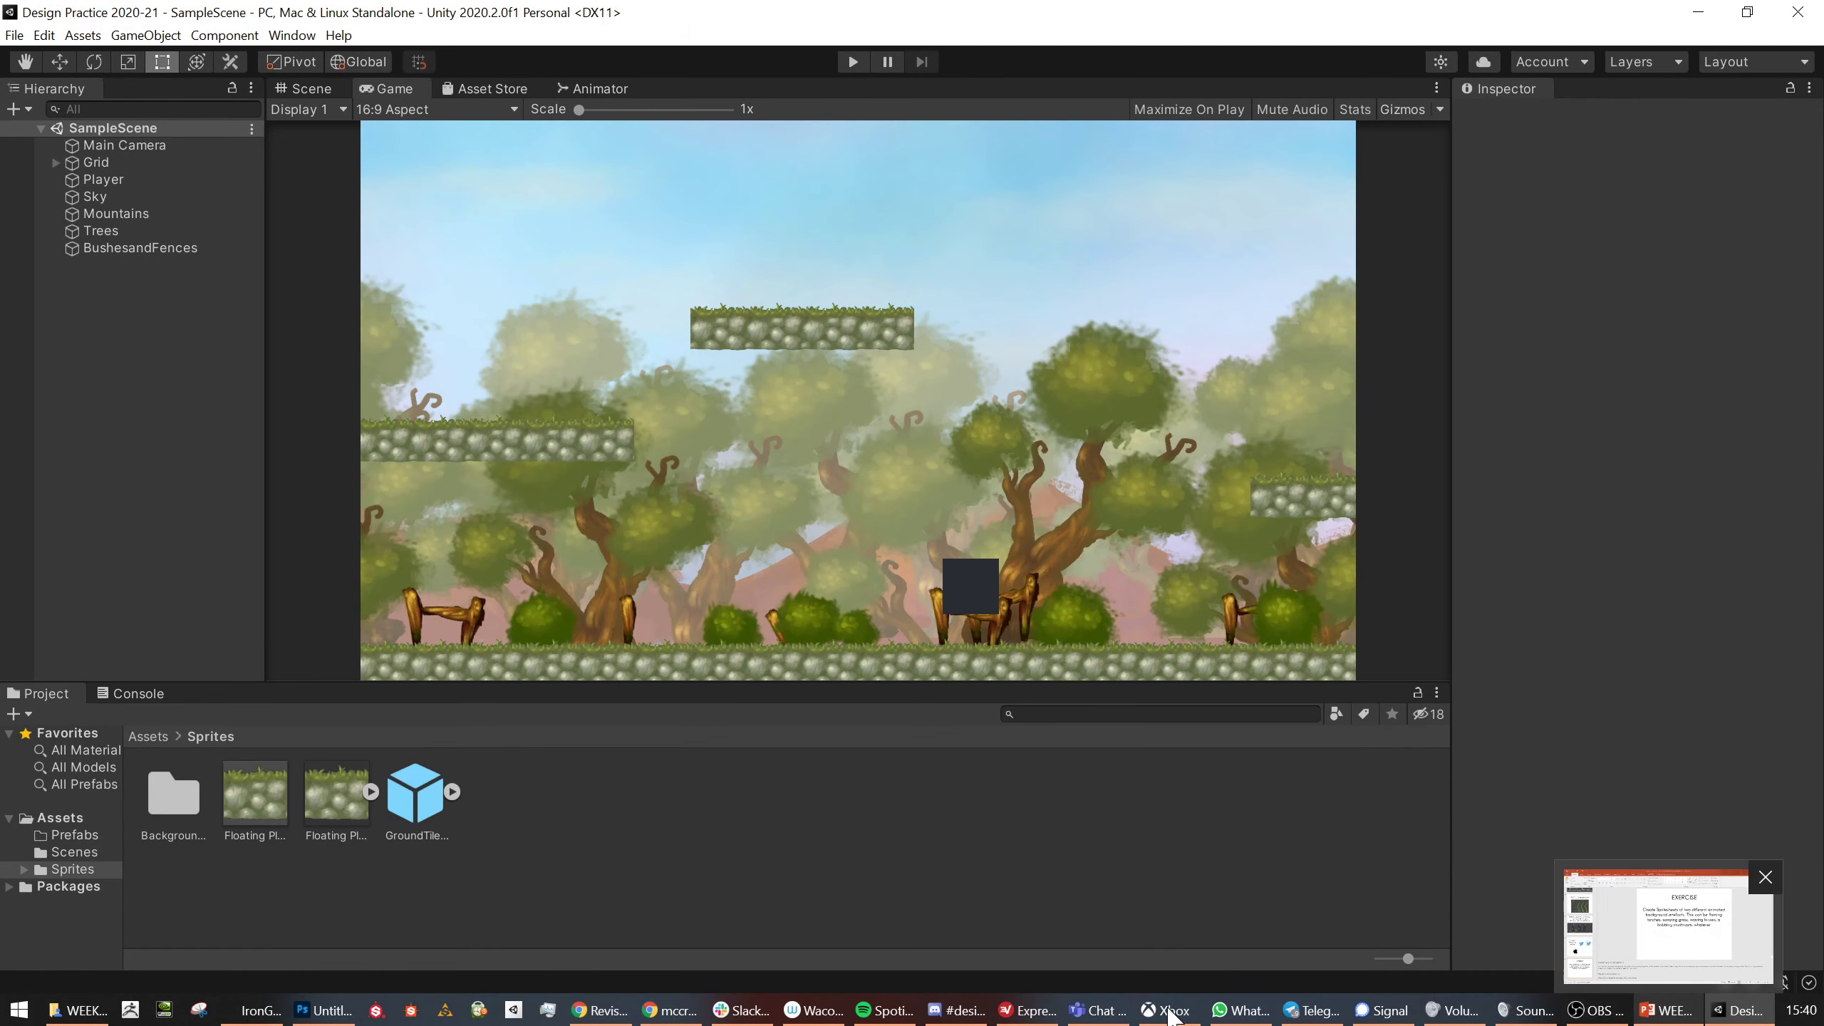
left_click(647, 927)
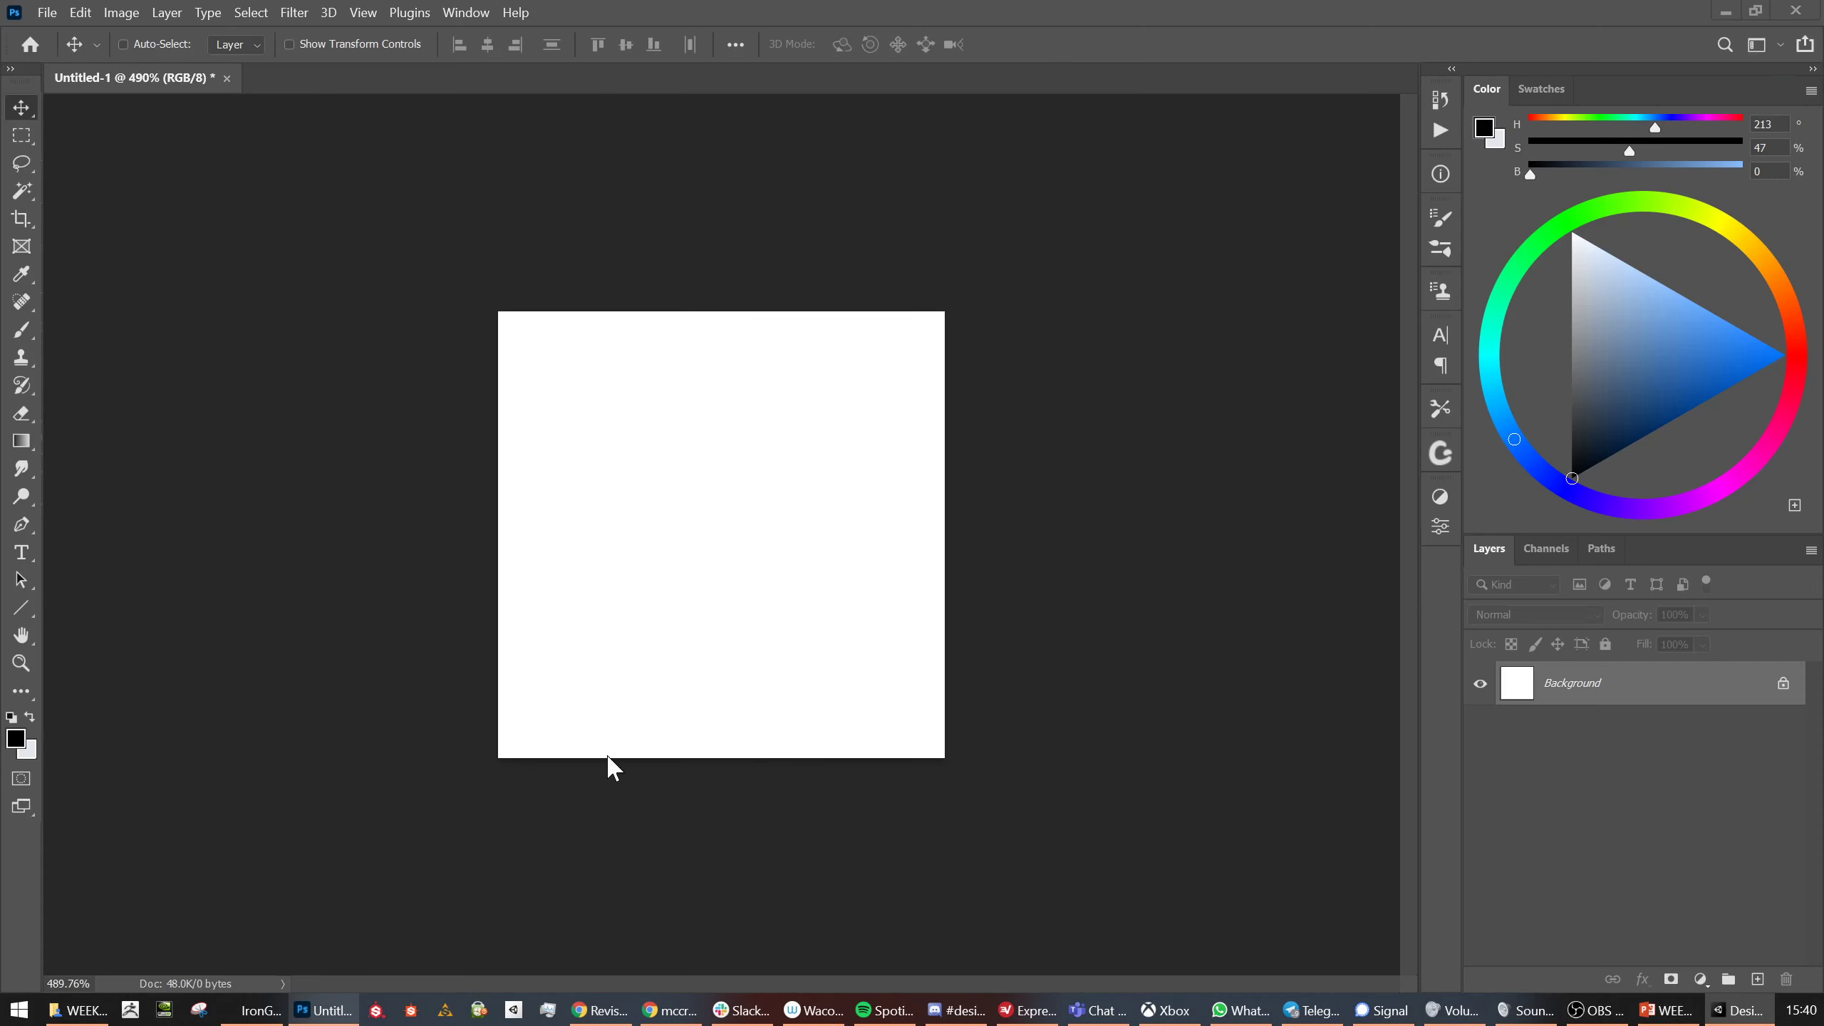
key("ctrl+v")
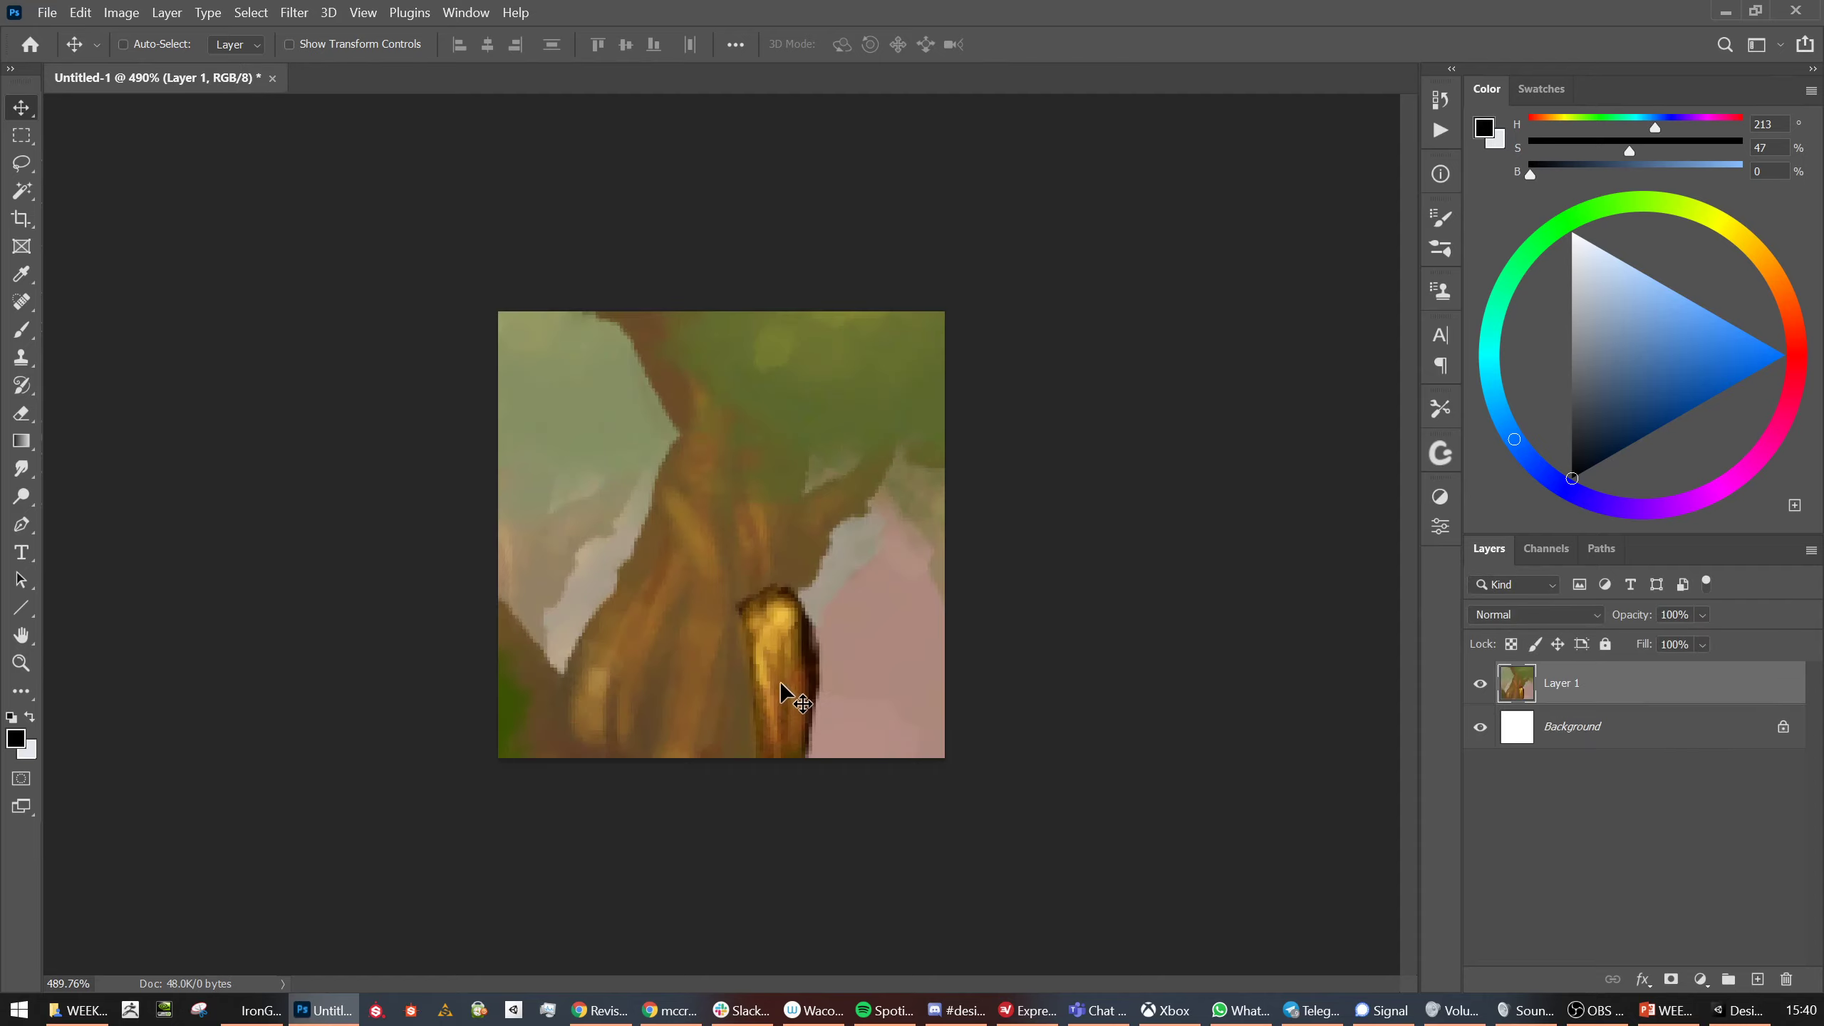
key("c")
left_click_drag(841, 673, 722, 375)
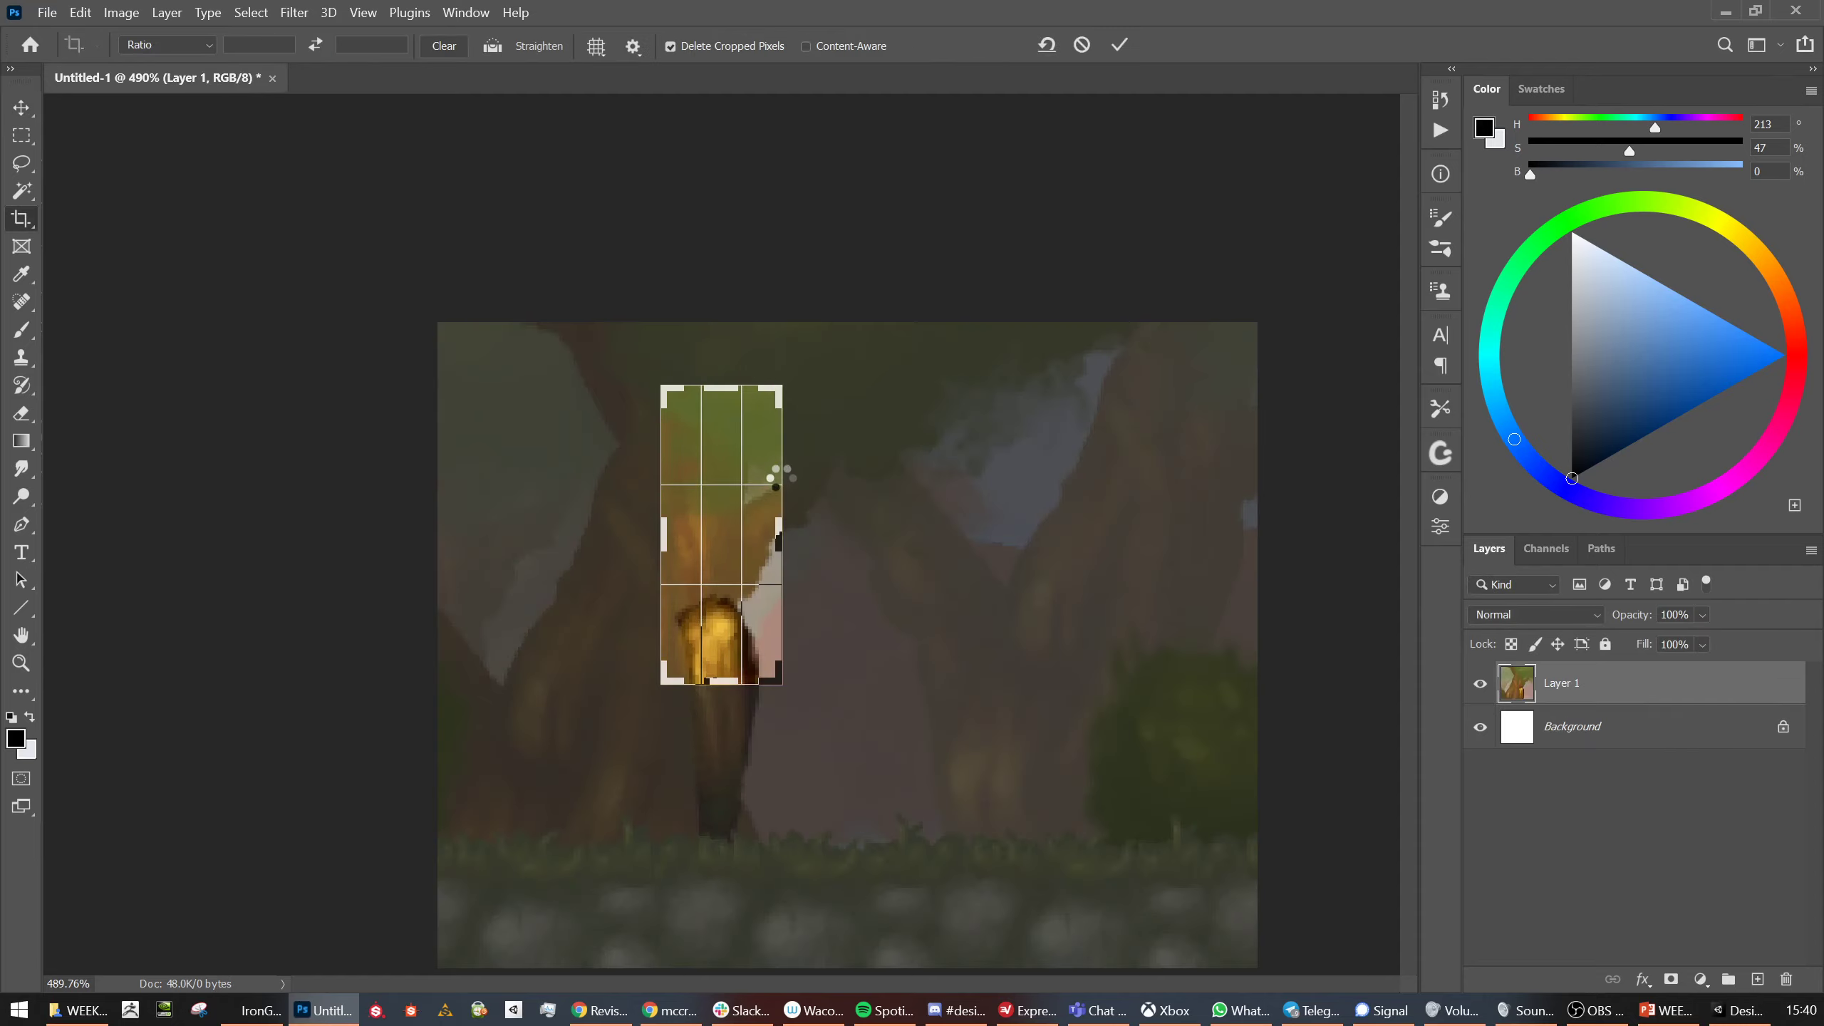
key("Return")
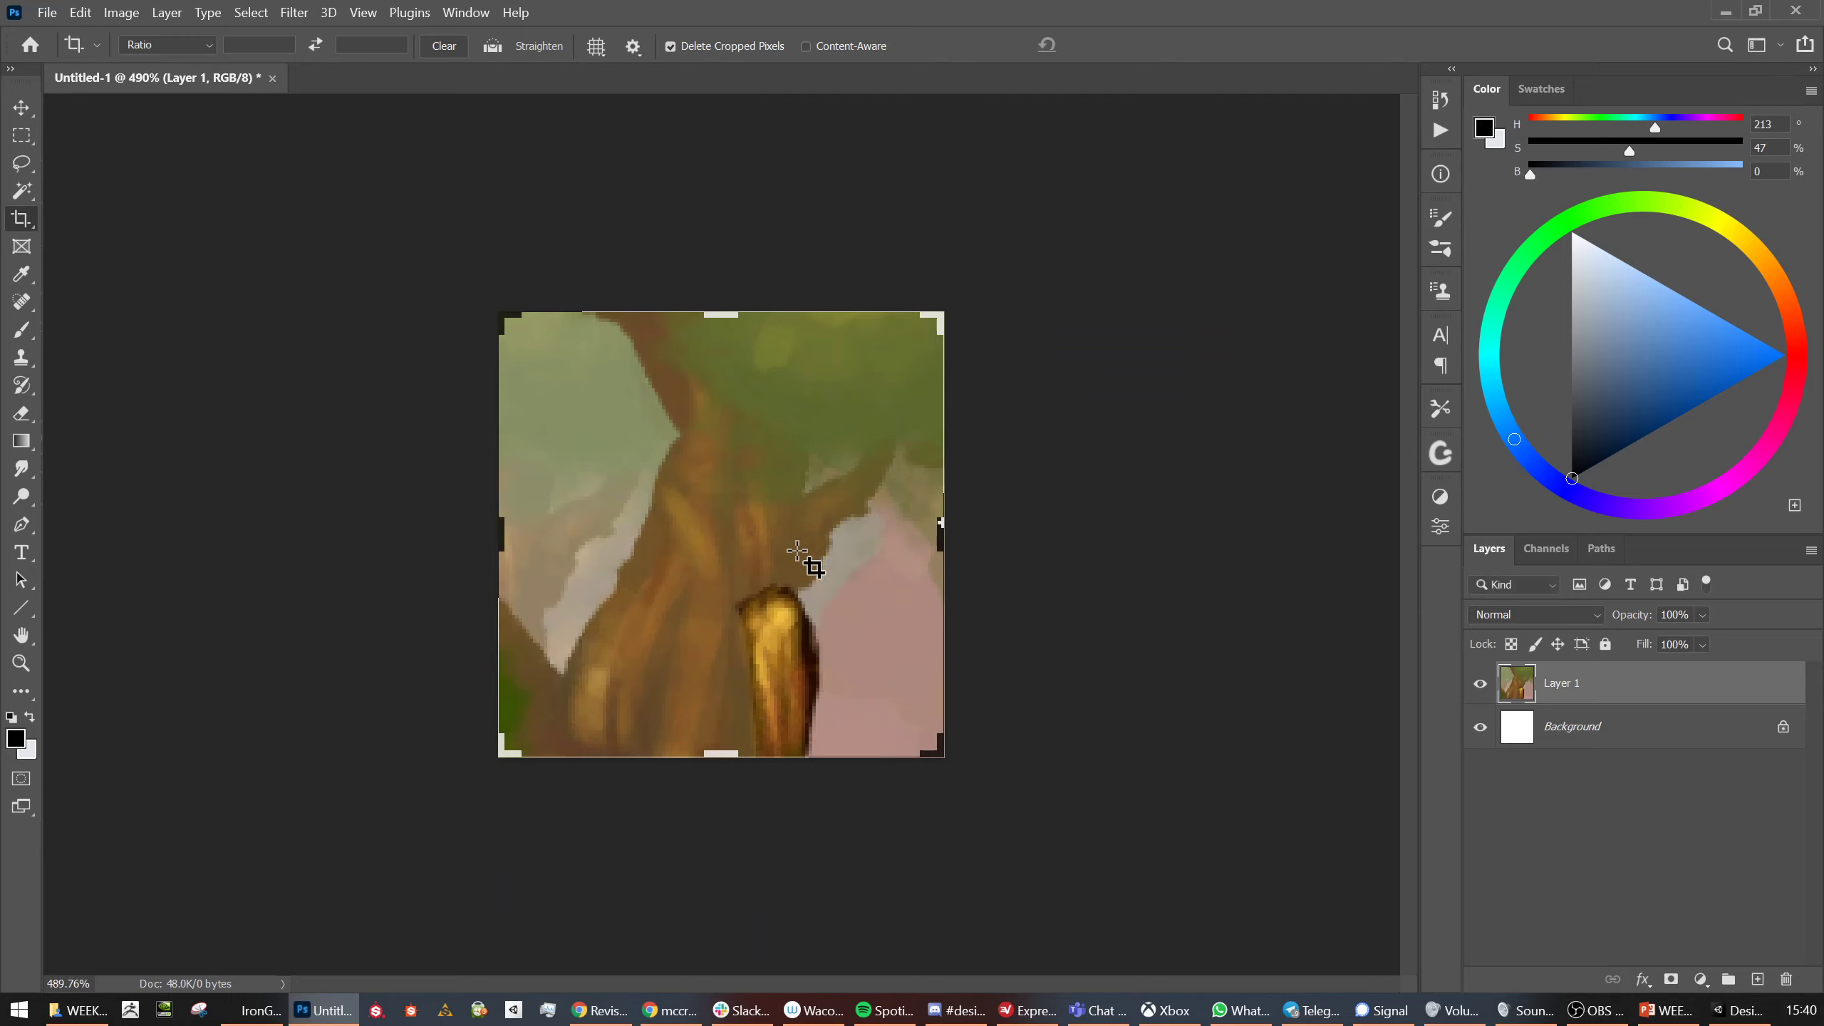
Reposition the pasted capture so the grassy ground runs along the canvas's lower edge, and add an empty layer above it
key("v")
left_click_drag(811, 568, 770, 661)
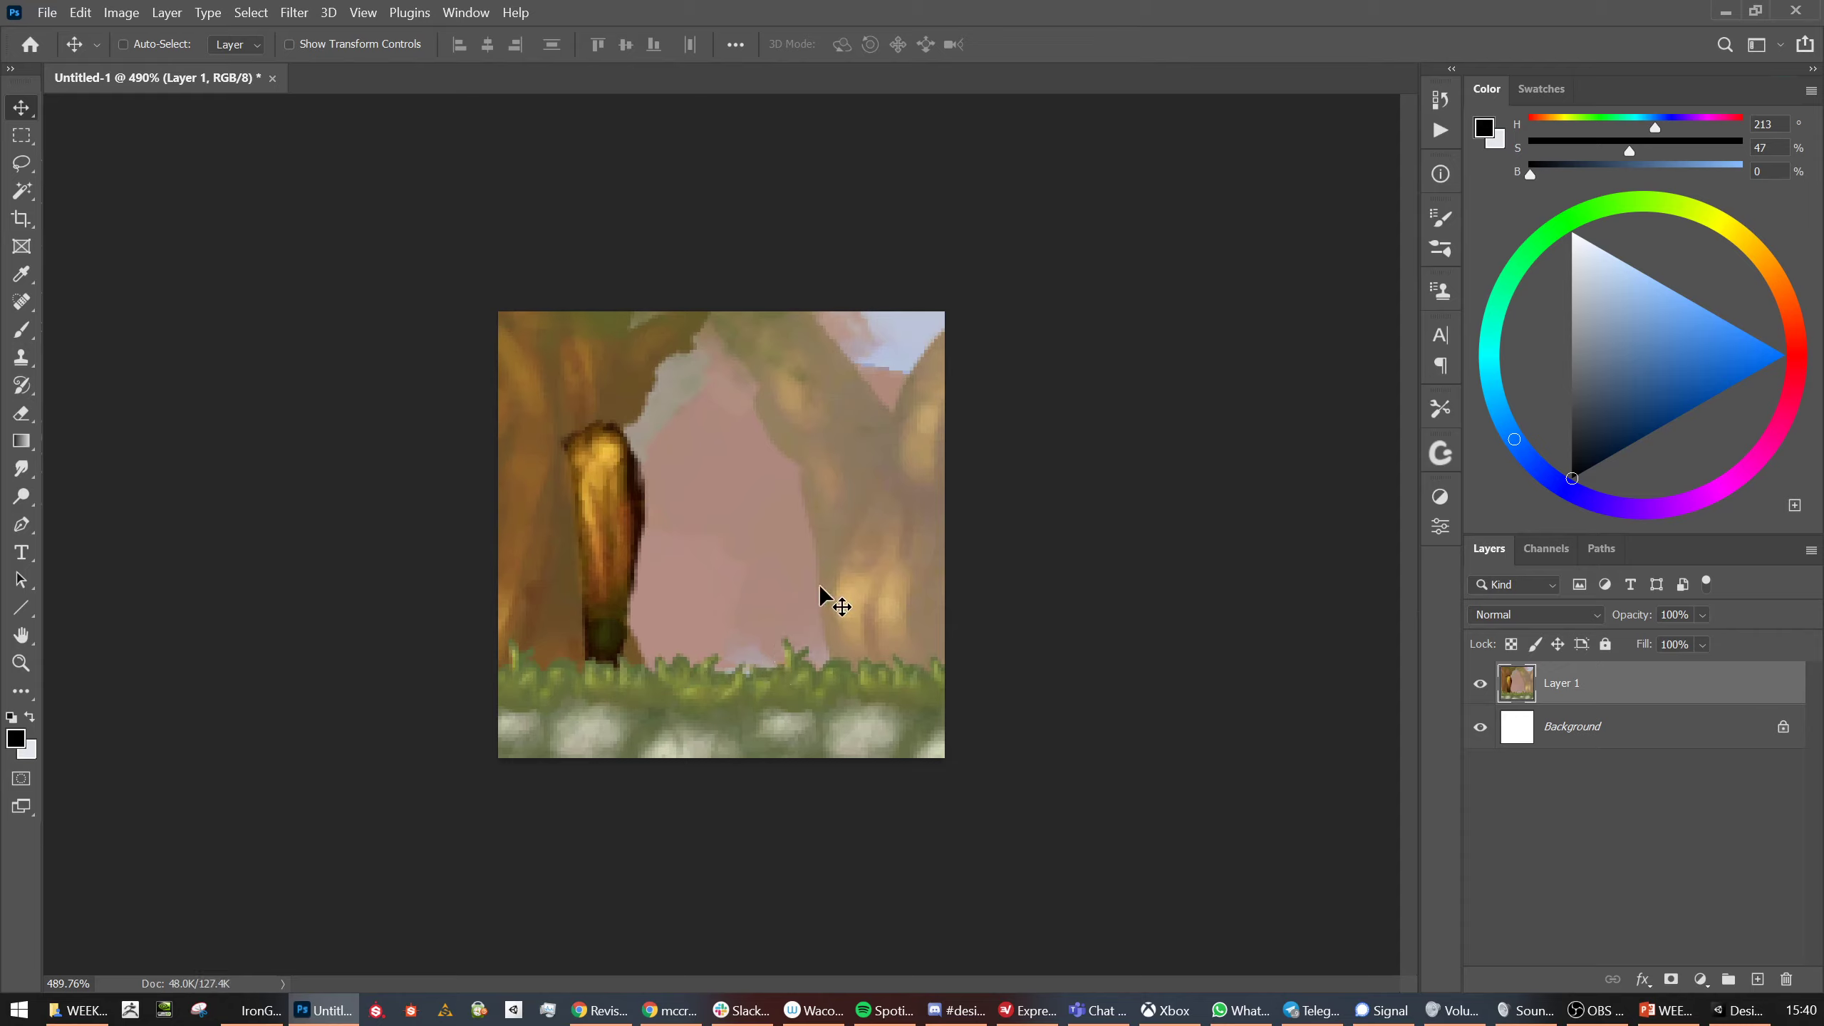
scroll(748, 653, "up", 2)
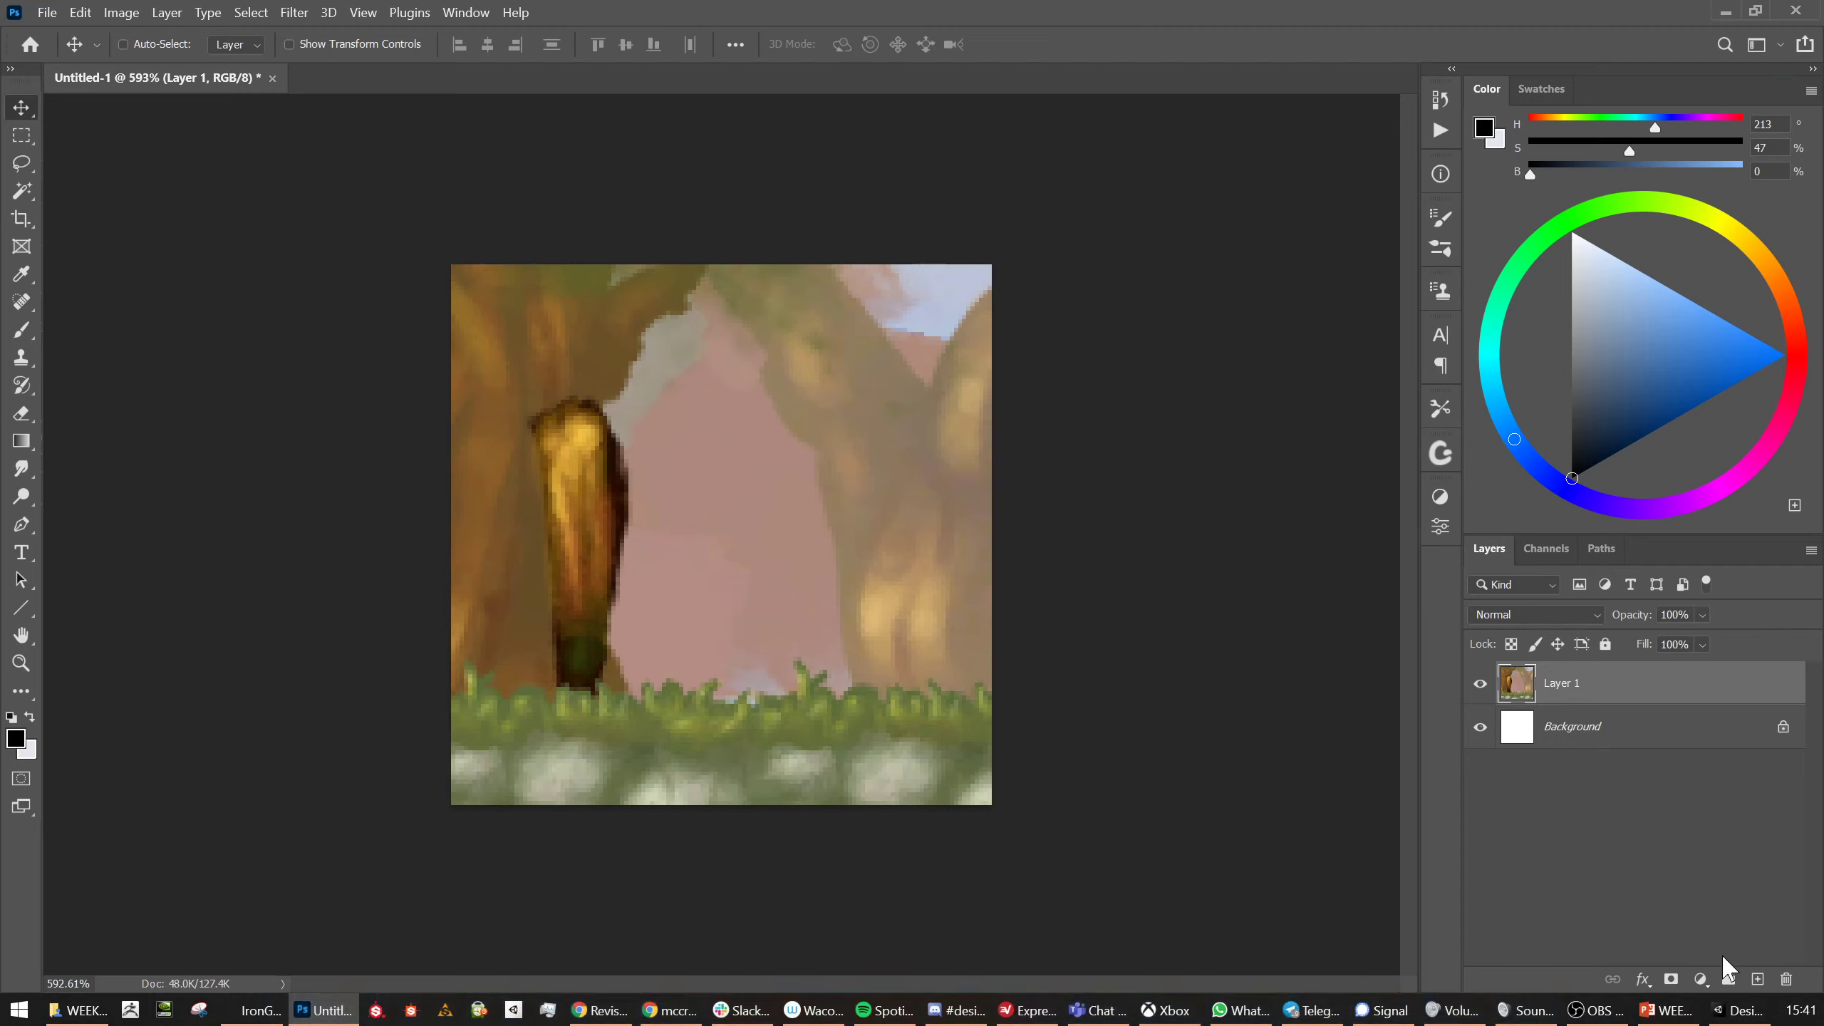
left_click(1757, 978)
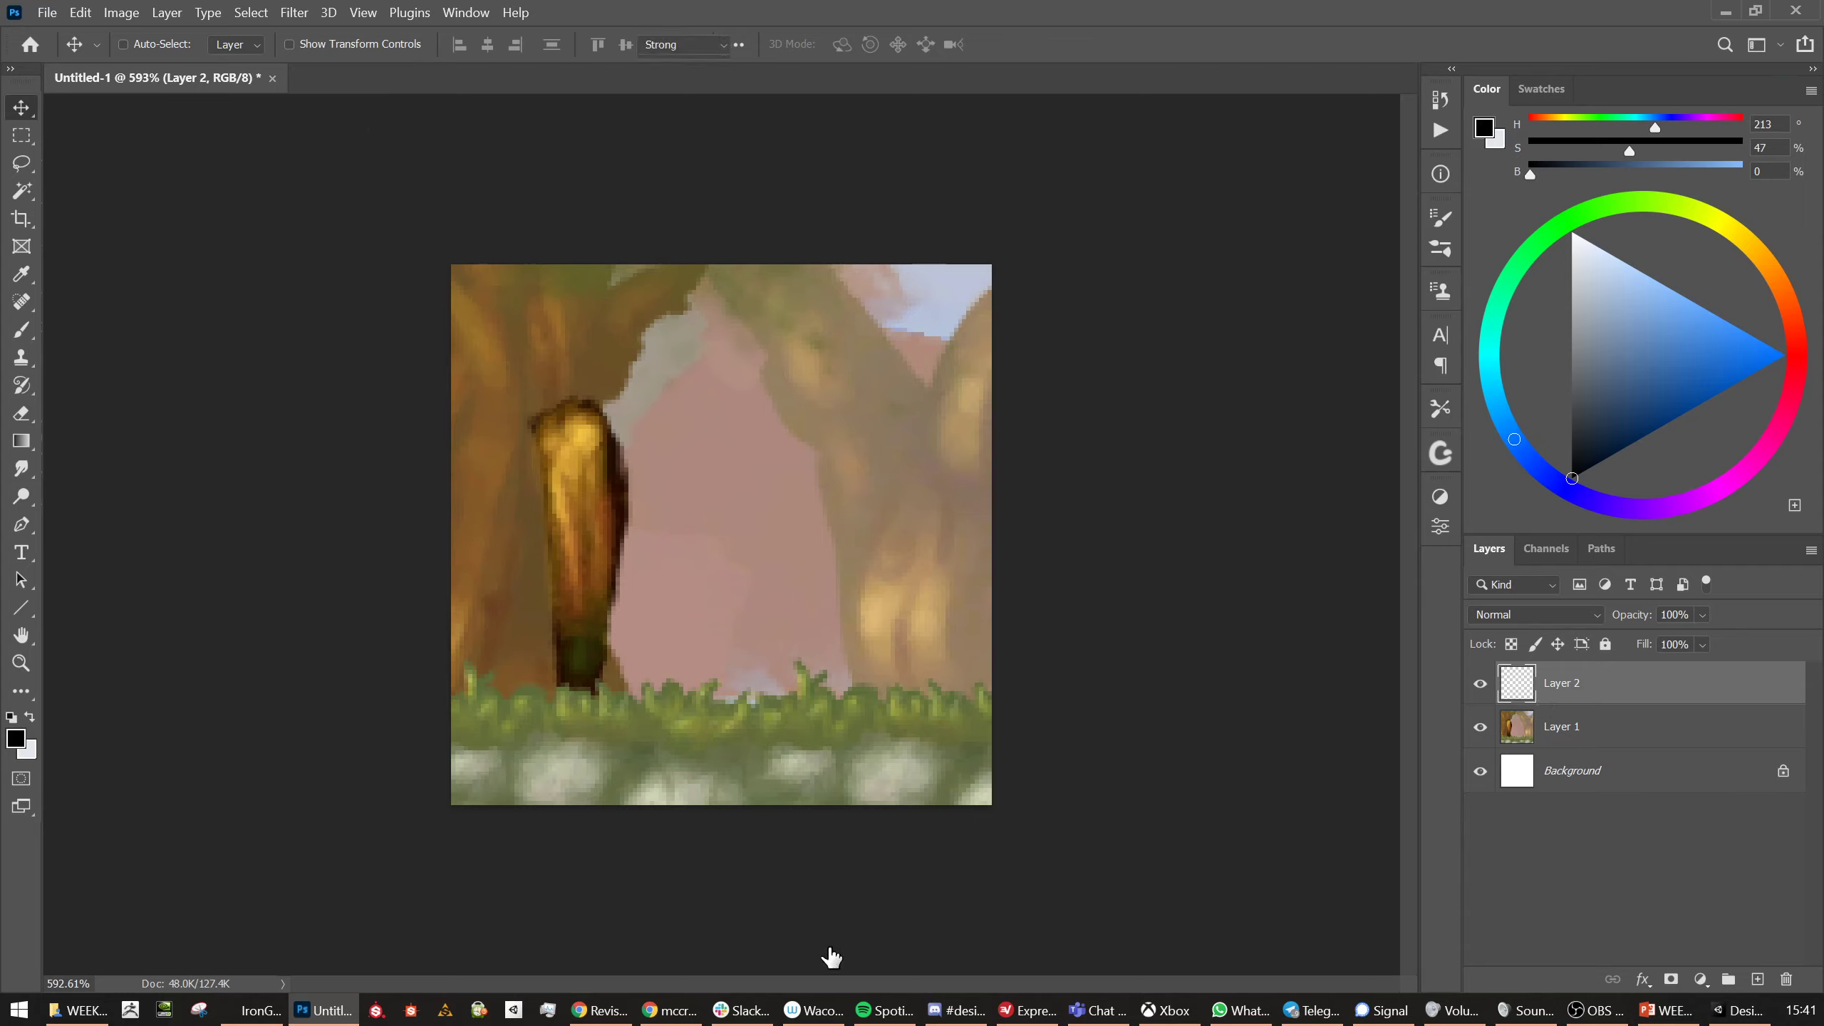
key("g")
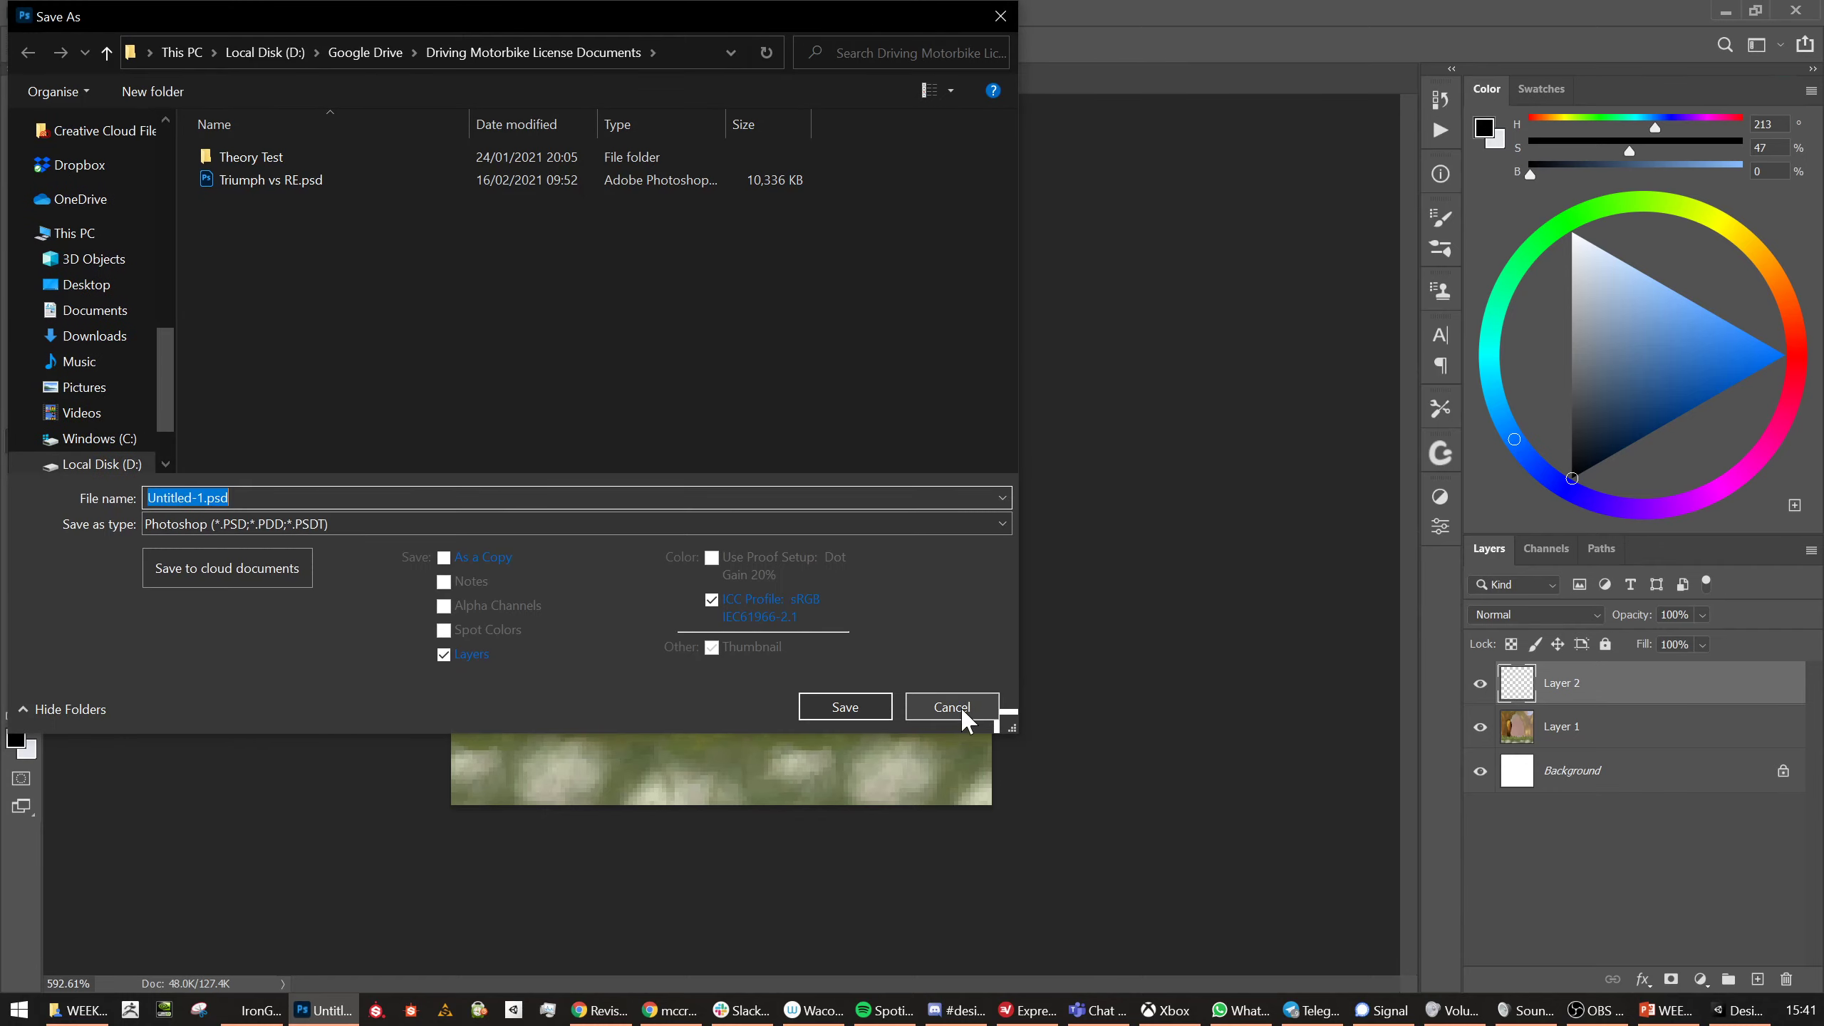
left_click(961, 707)
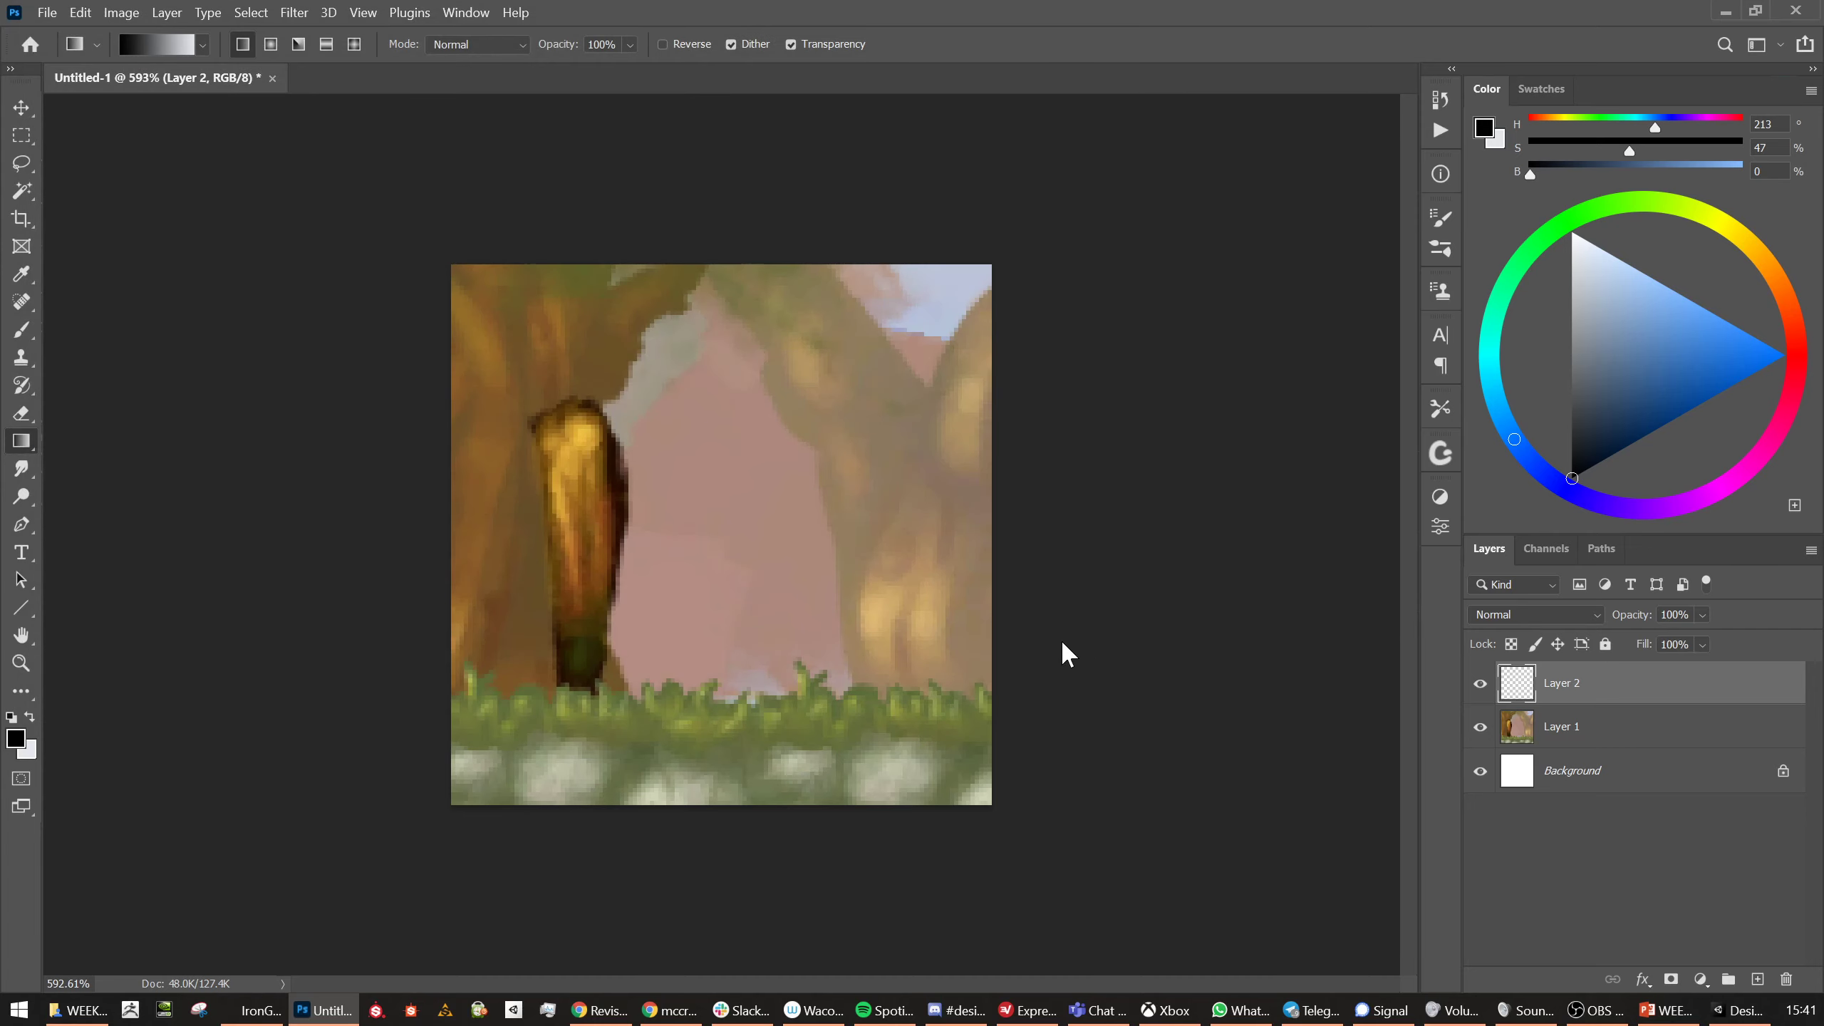
key("v")
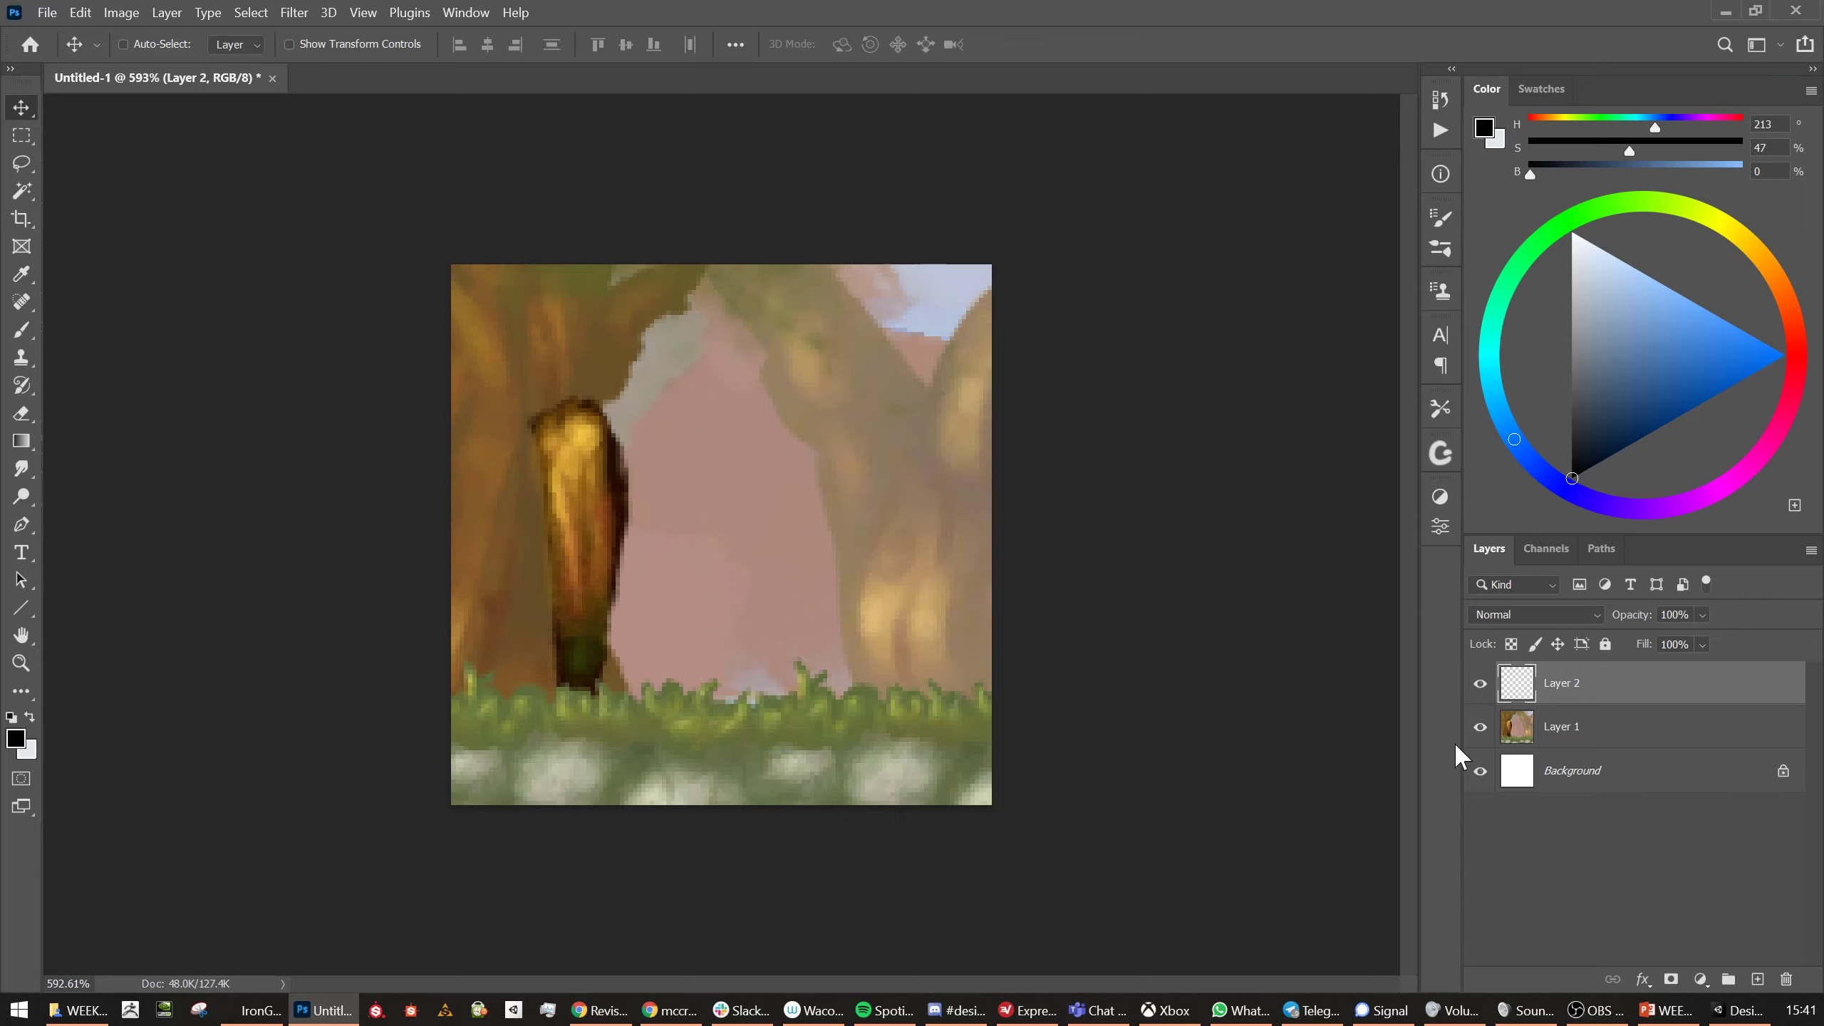
Save the document as a Photoshop file named "Bobbing Mushrooms" in the Design Practice 2021 folder on the Desktop
key("ctrl")
right_click(243, 1010)
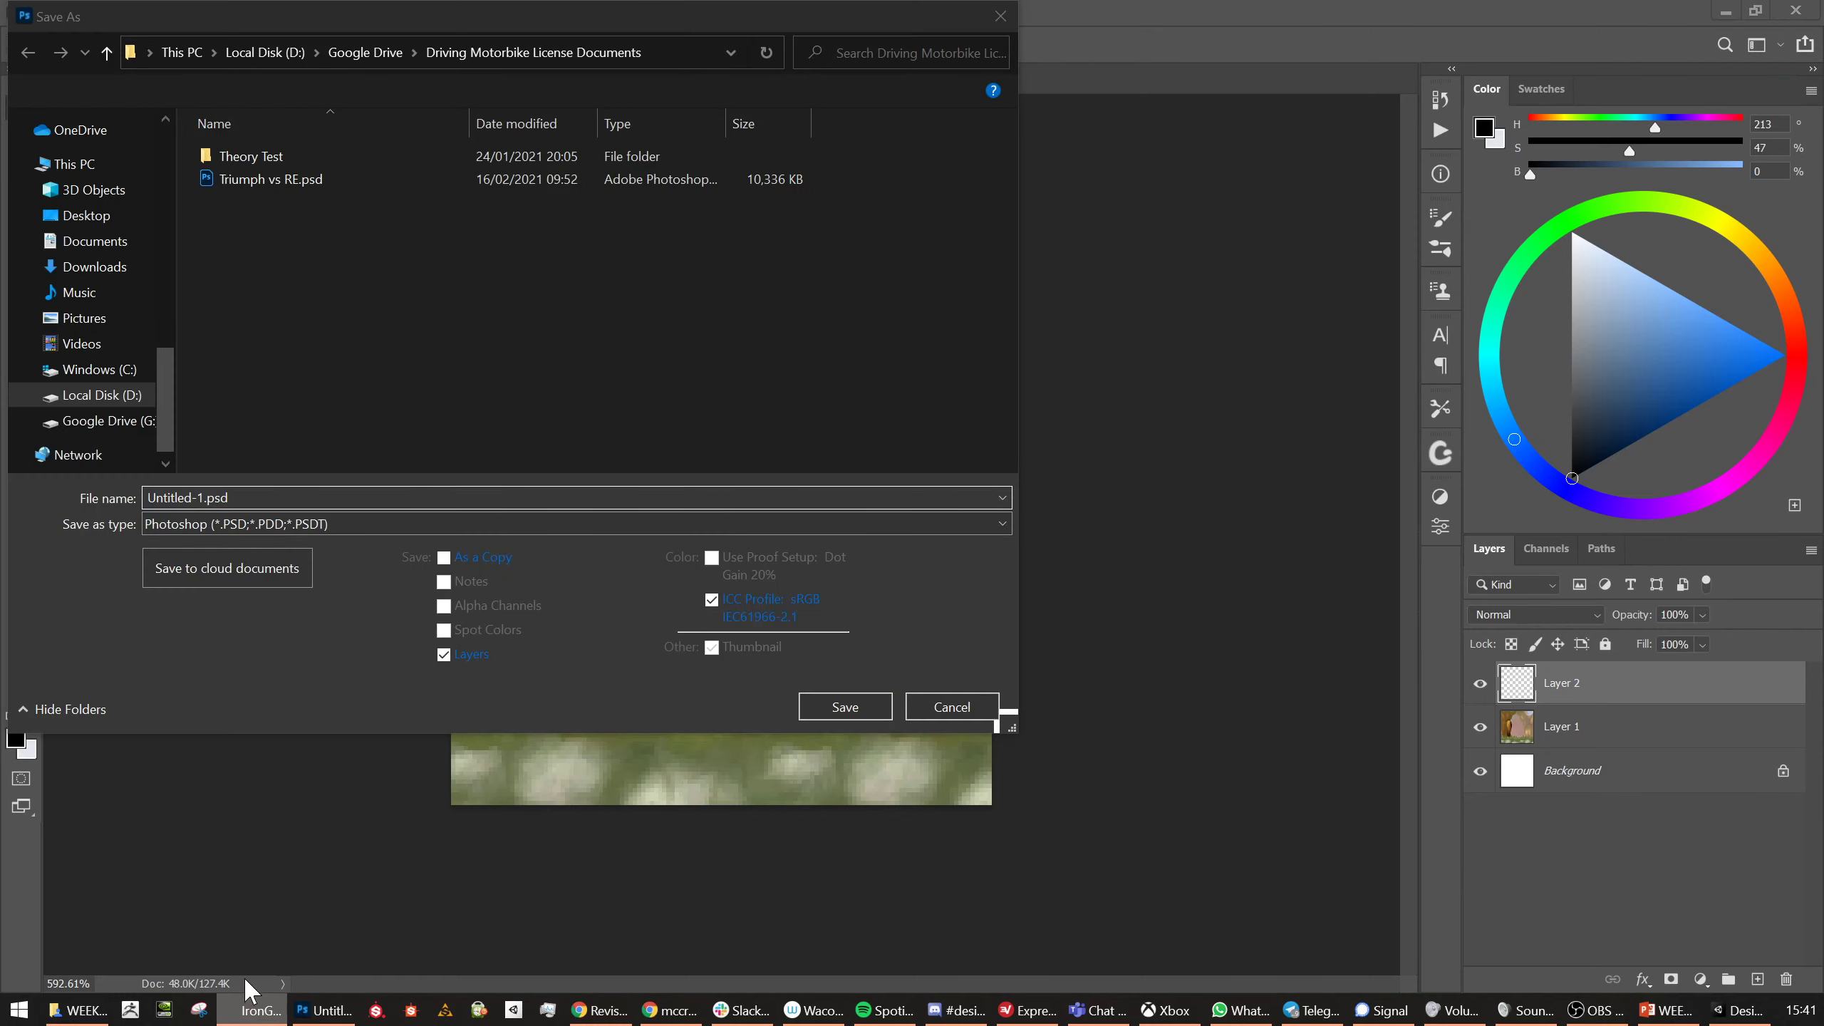
left_click(465, 388)
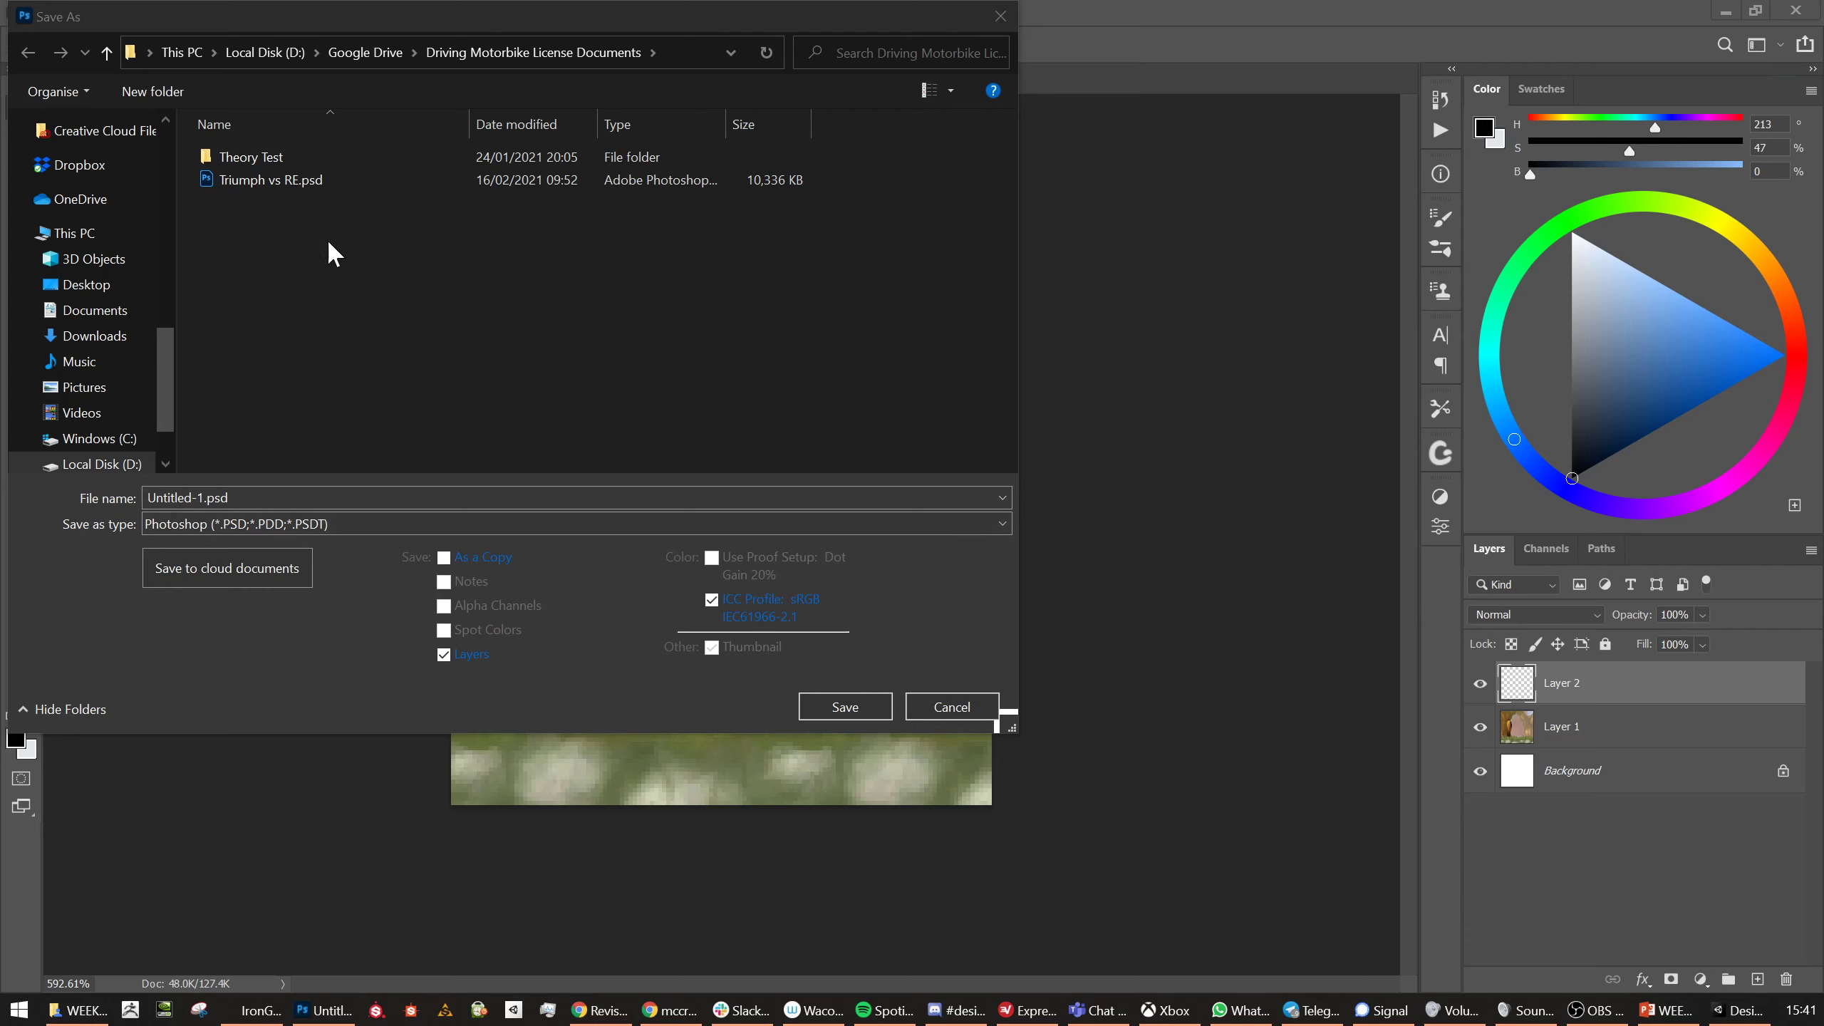
left_click(377, 55)
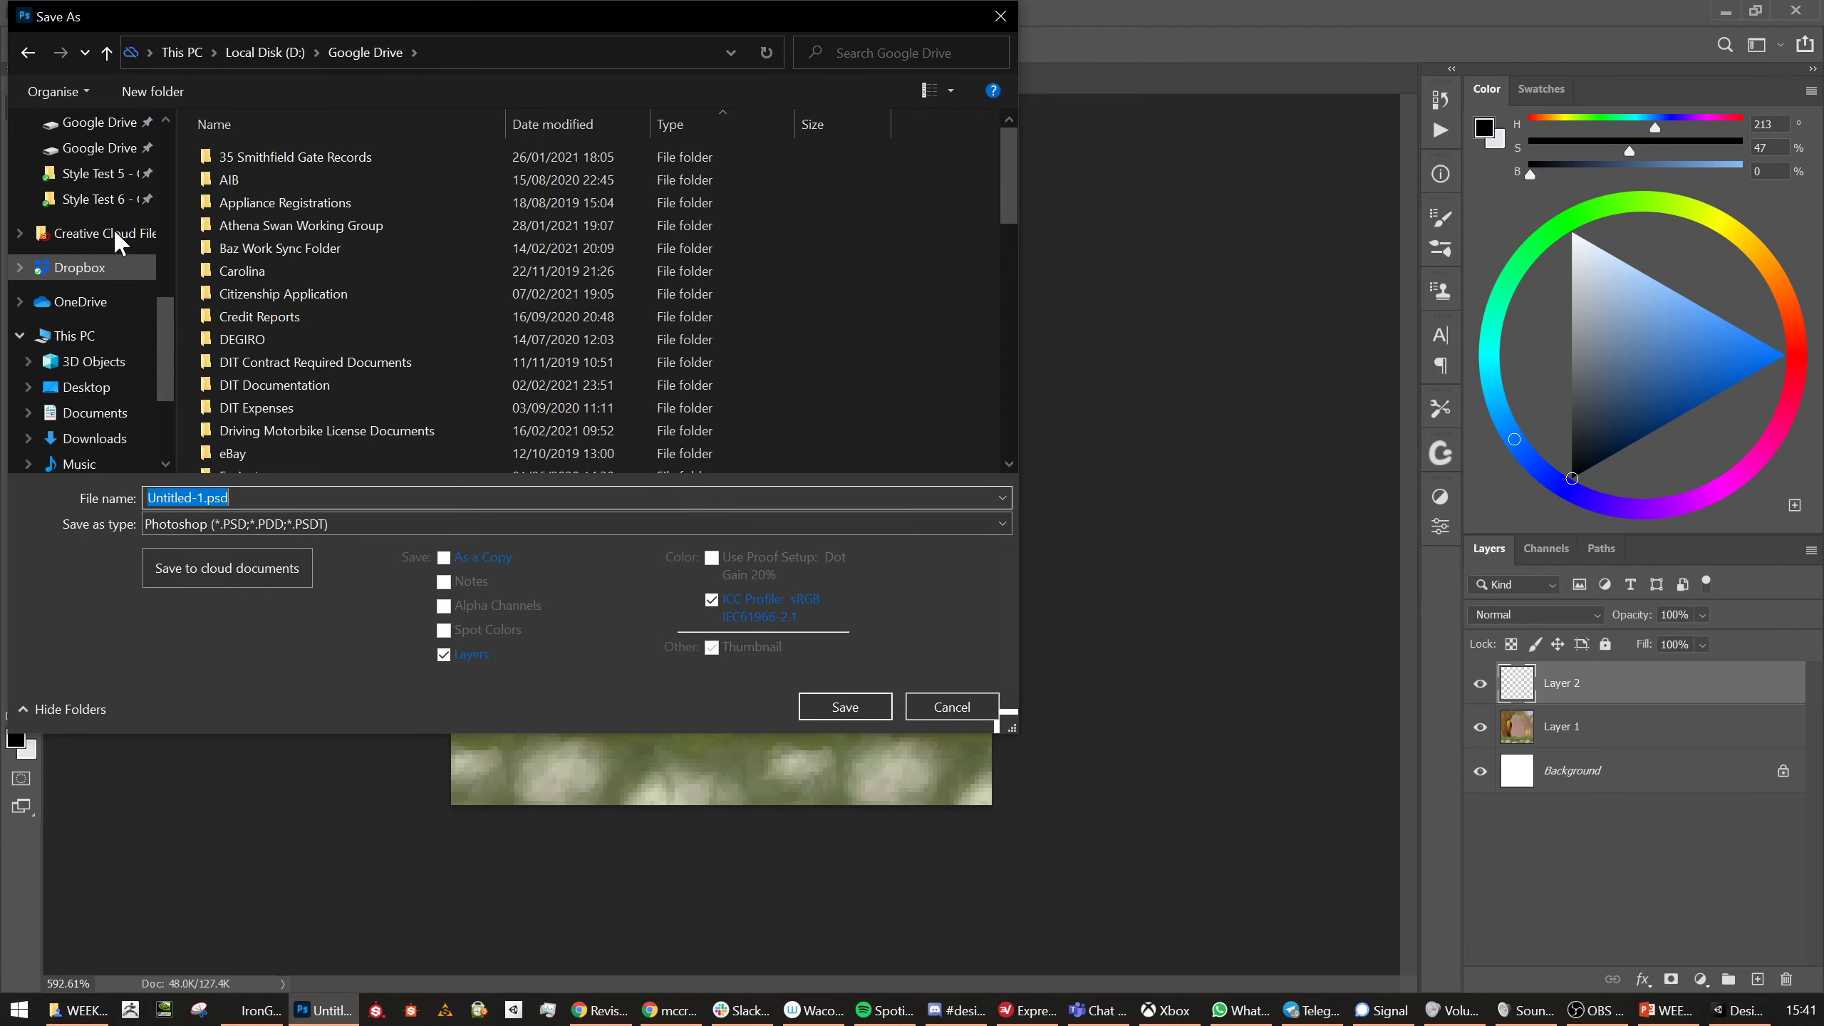
scroll(116, 226, "up", 3)
left_click(97, 224)
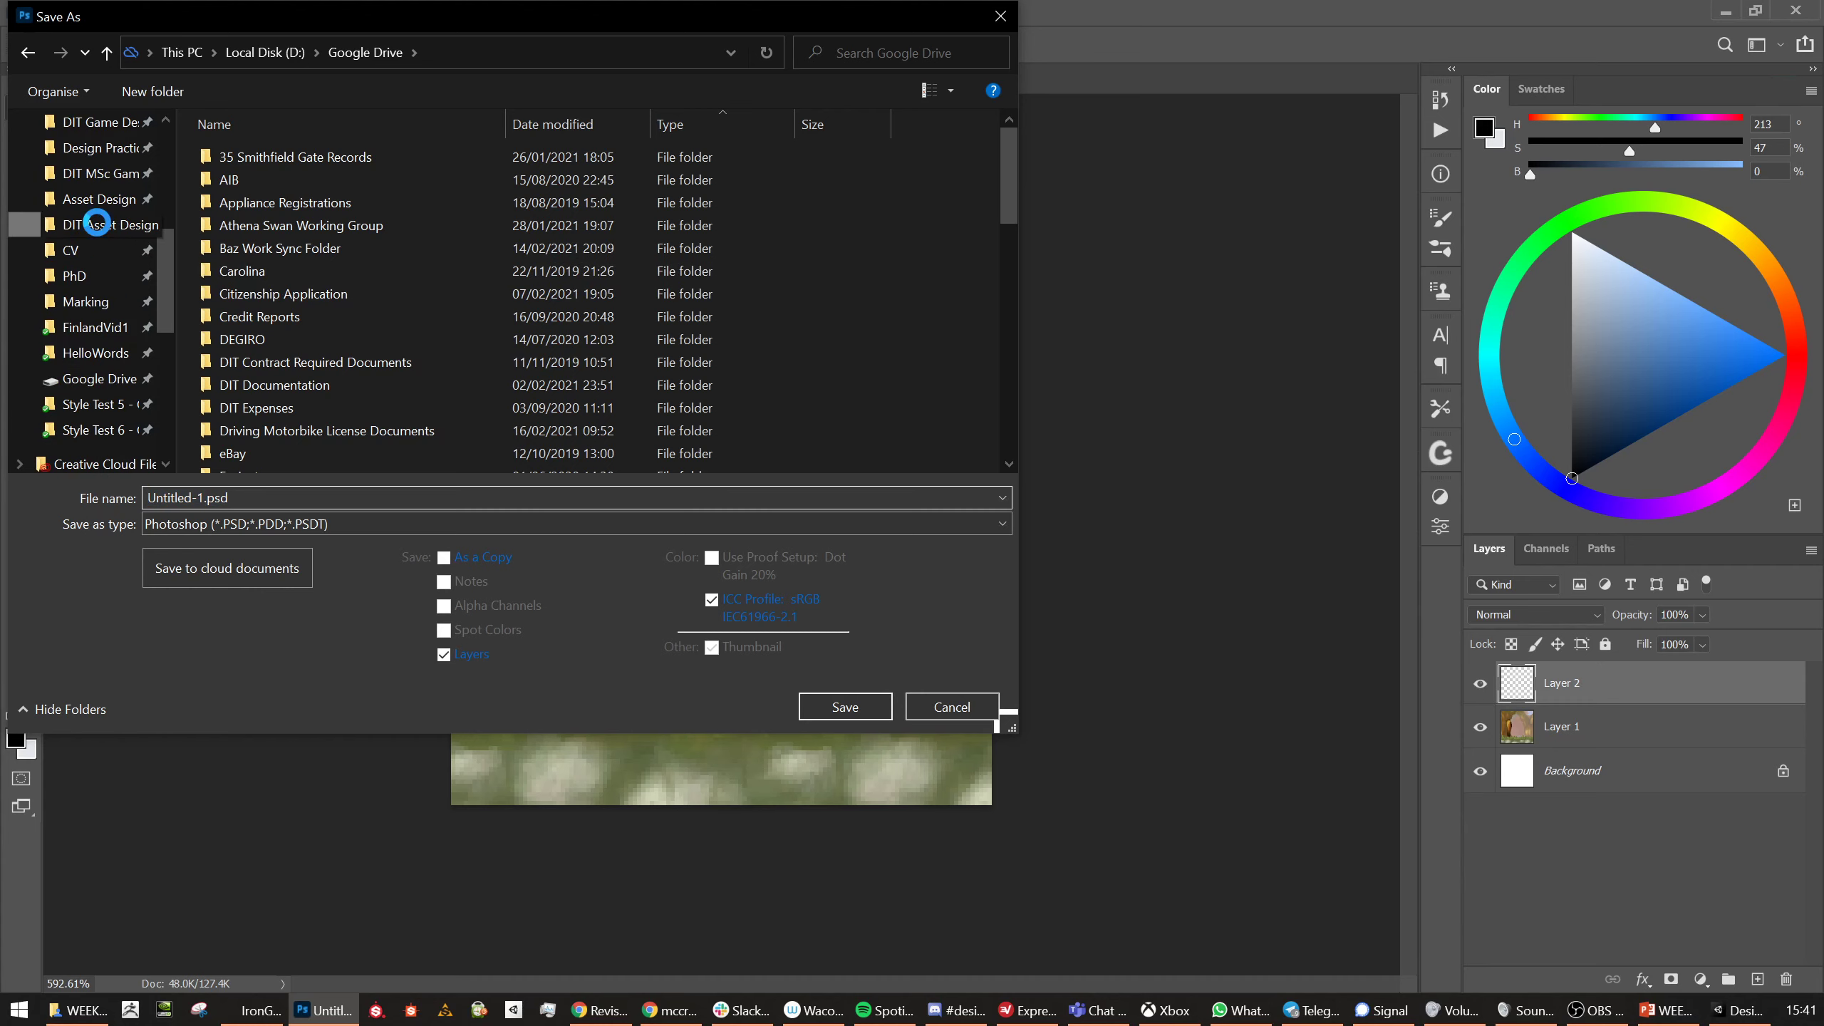
left_click(100, 149)
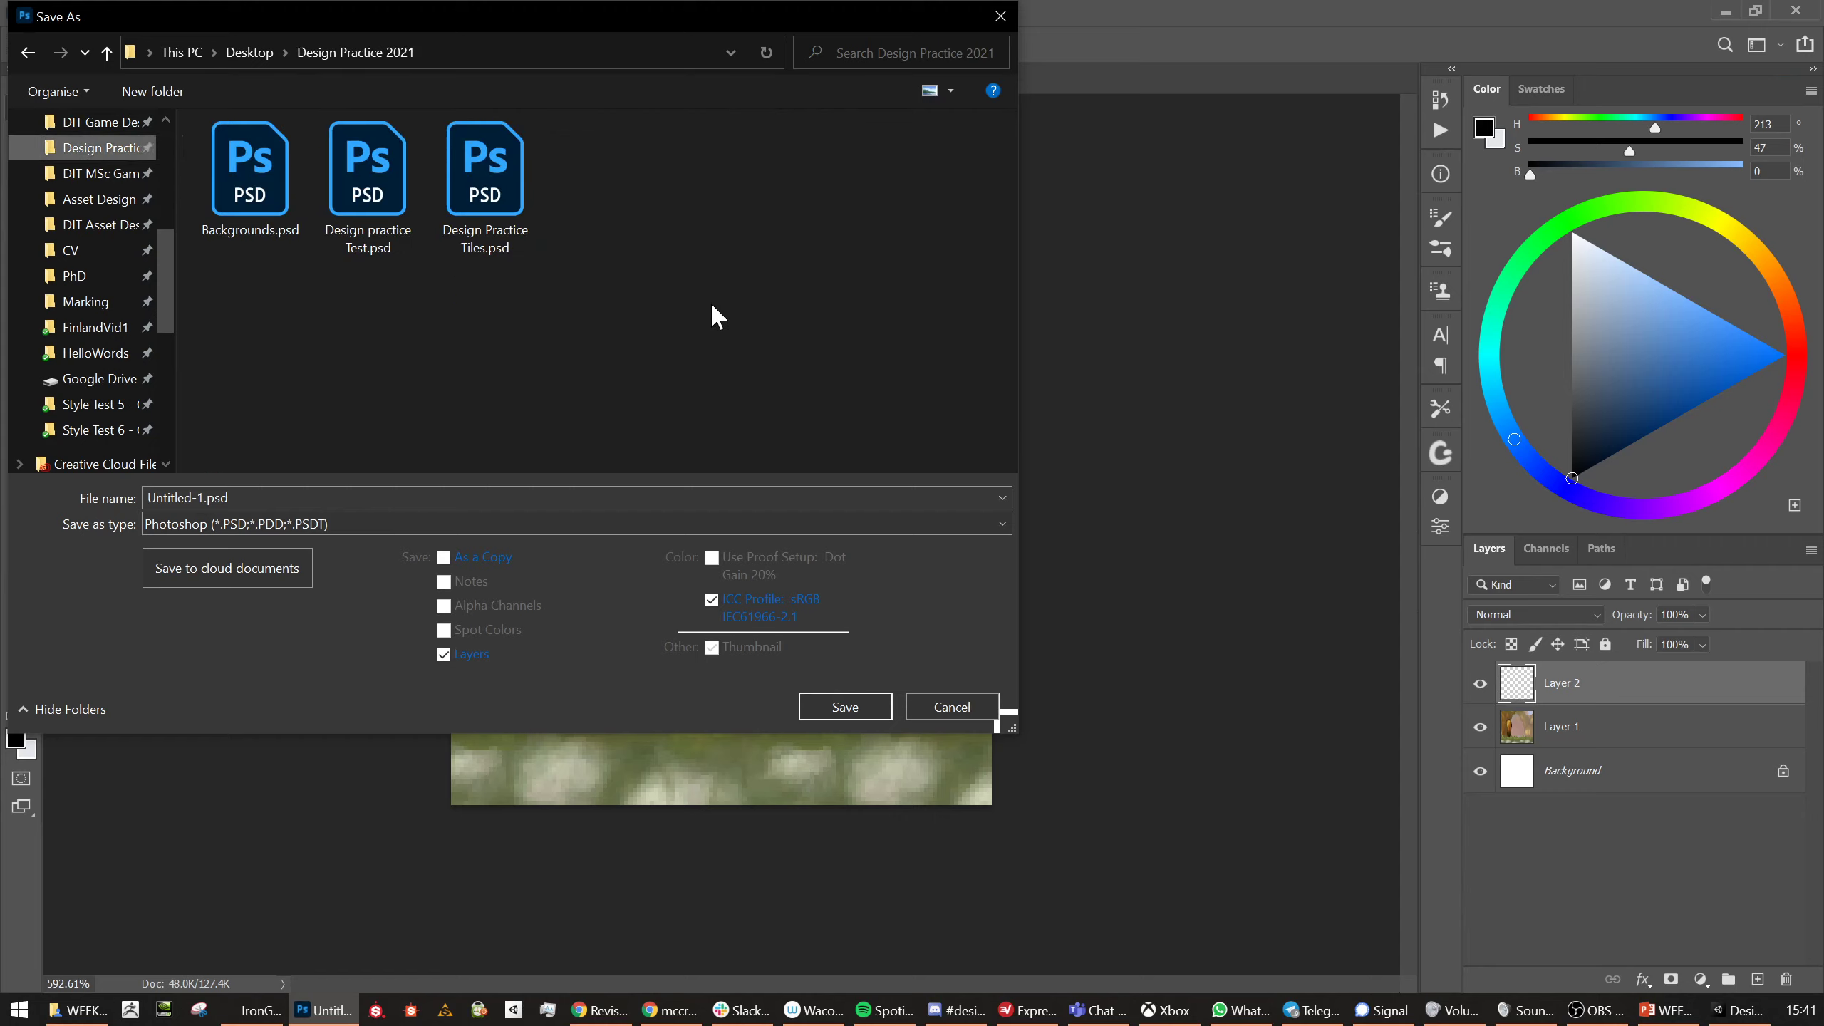
right_click(559, 297)
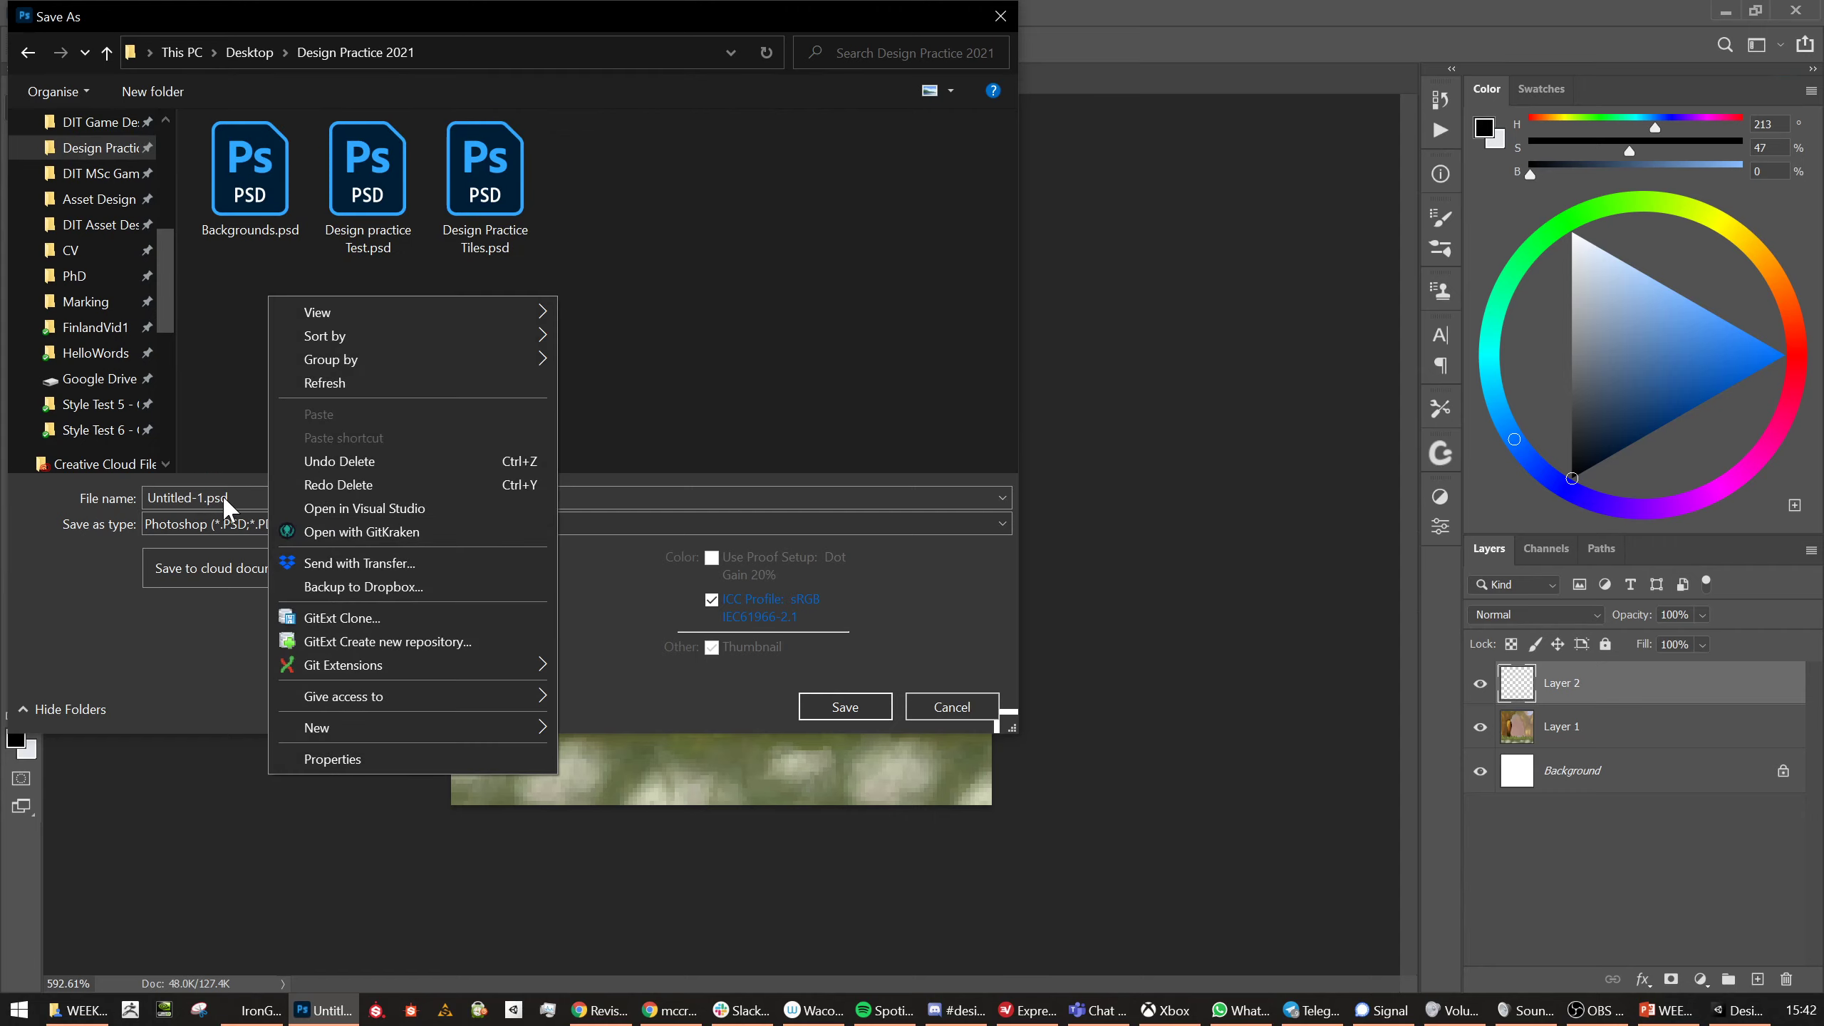
left_click(212, 498)
type("Bobbing Mushrooms")
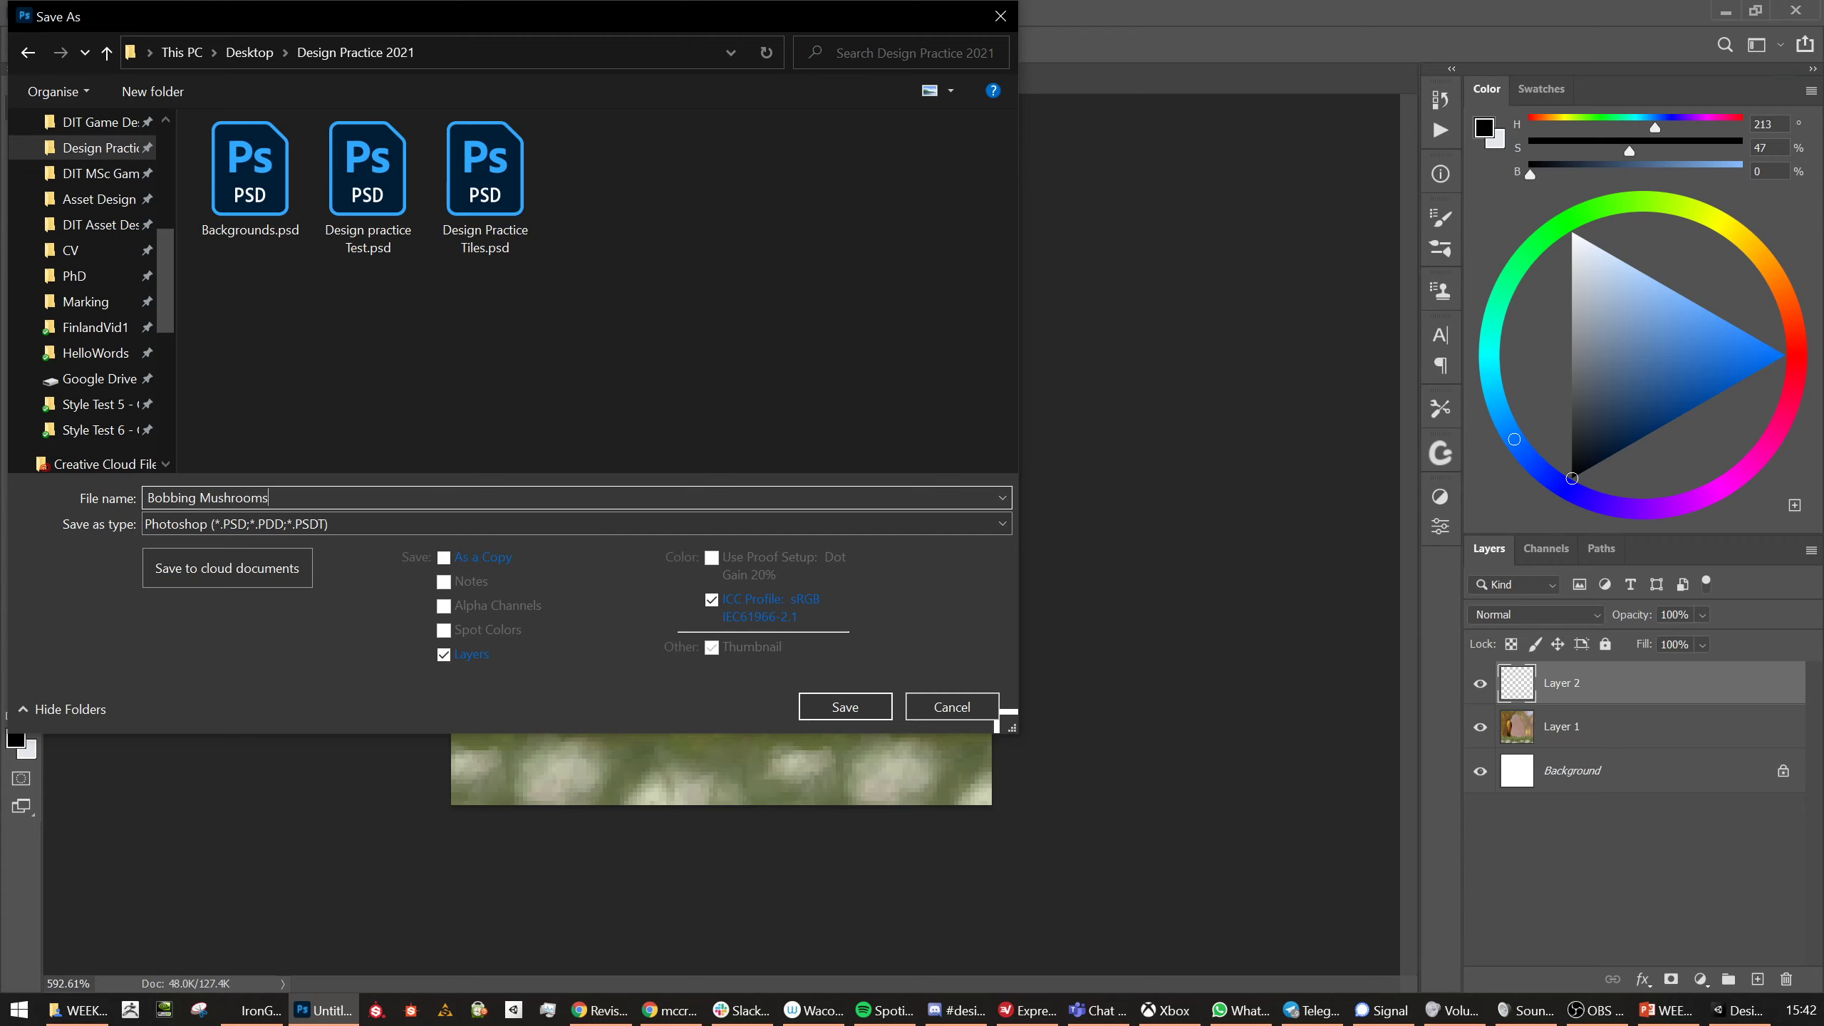
key("Return")
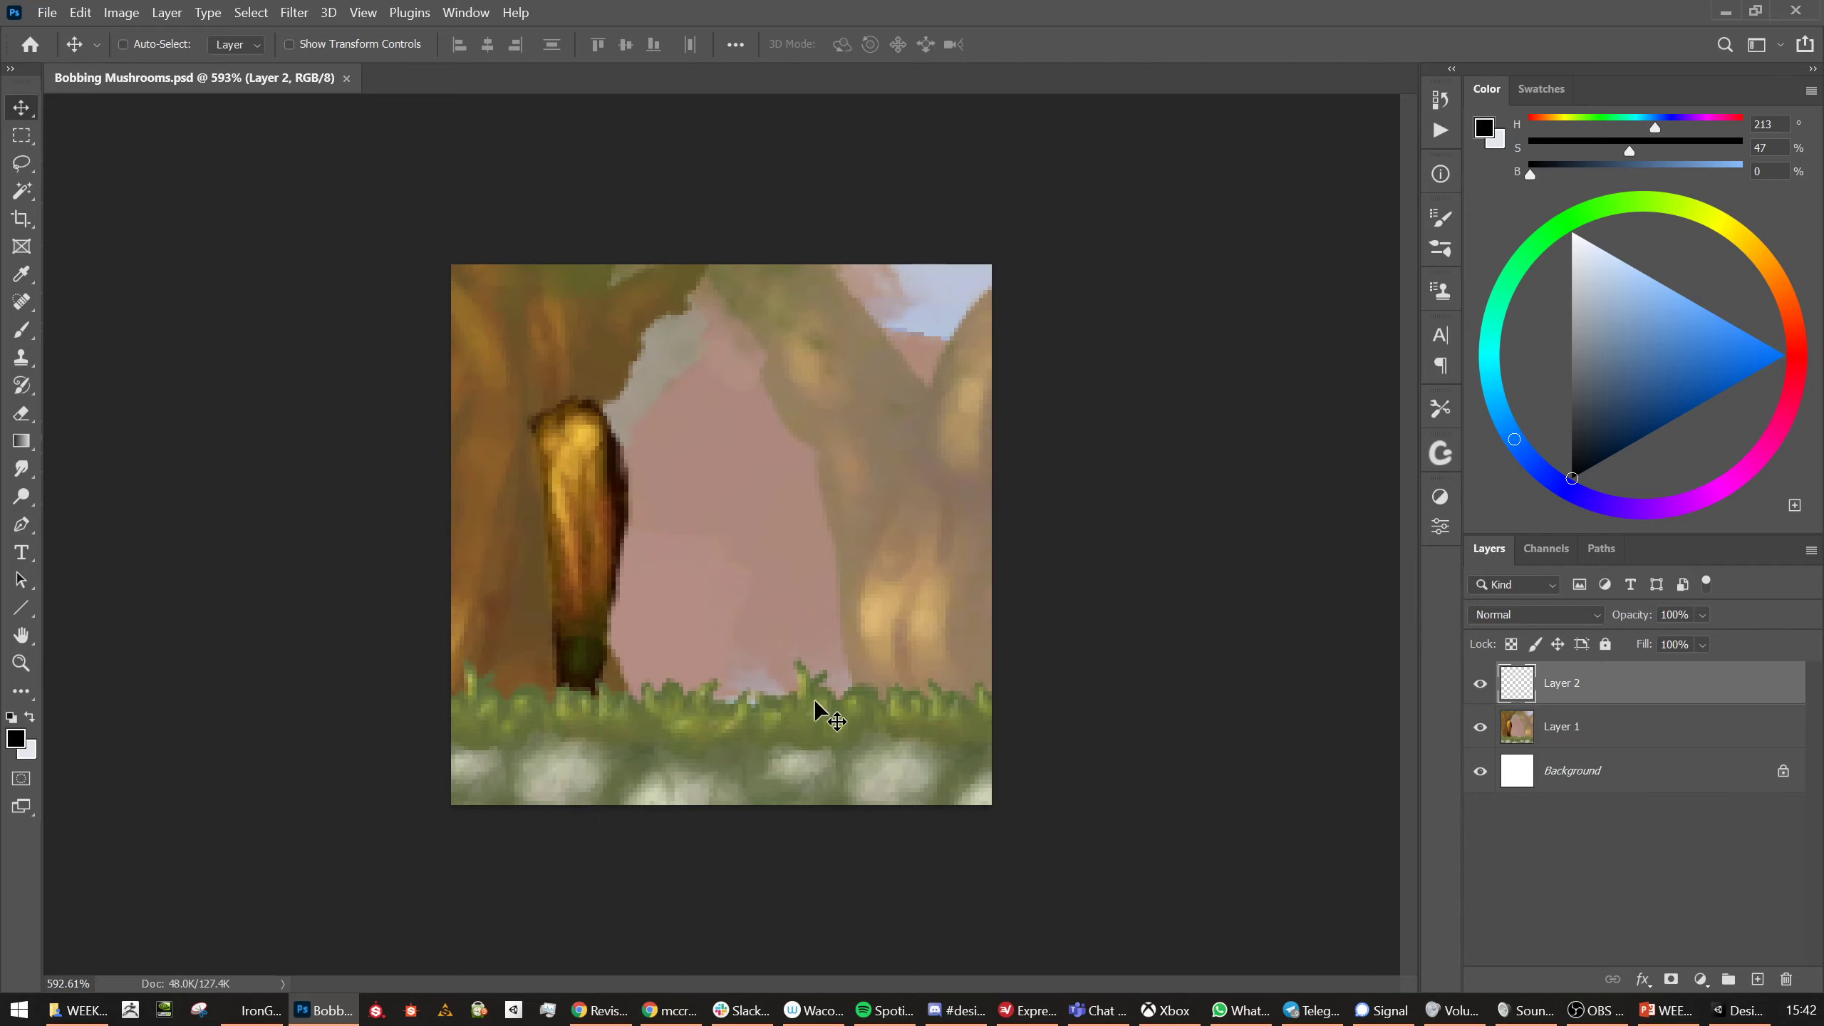
Switch to Chrome and search Google Images for "mushroom game"
scroll(817, 704, "up", 3)
scroll(786, 701, "down", 2)
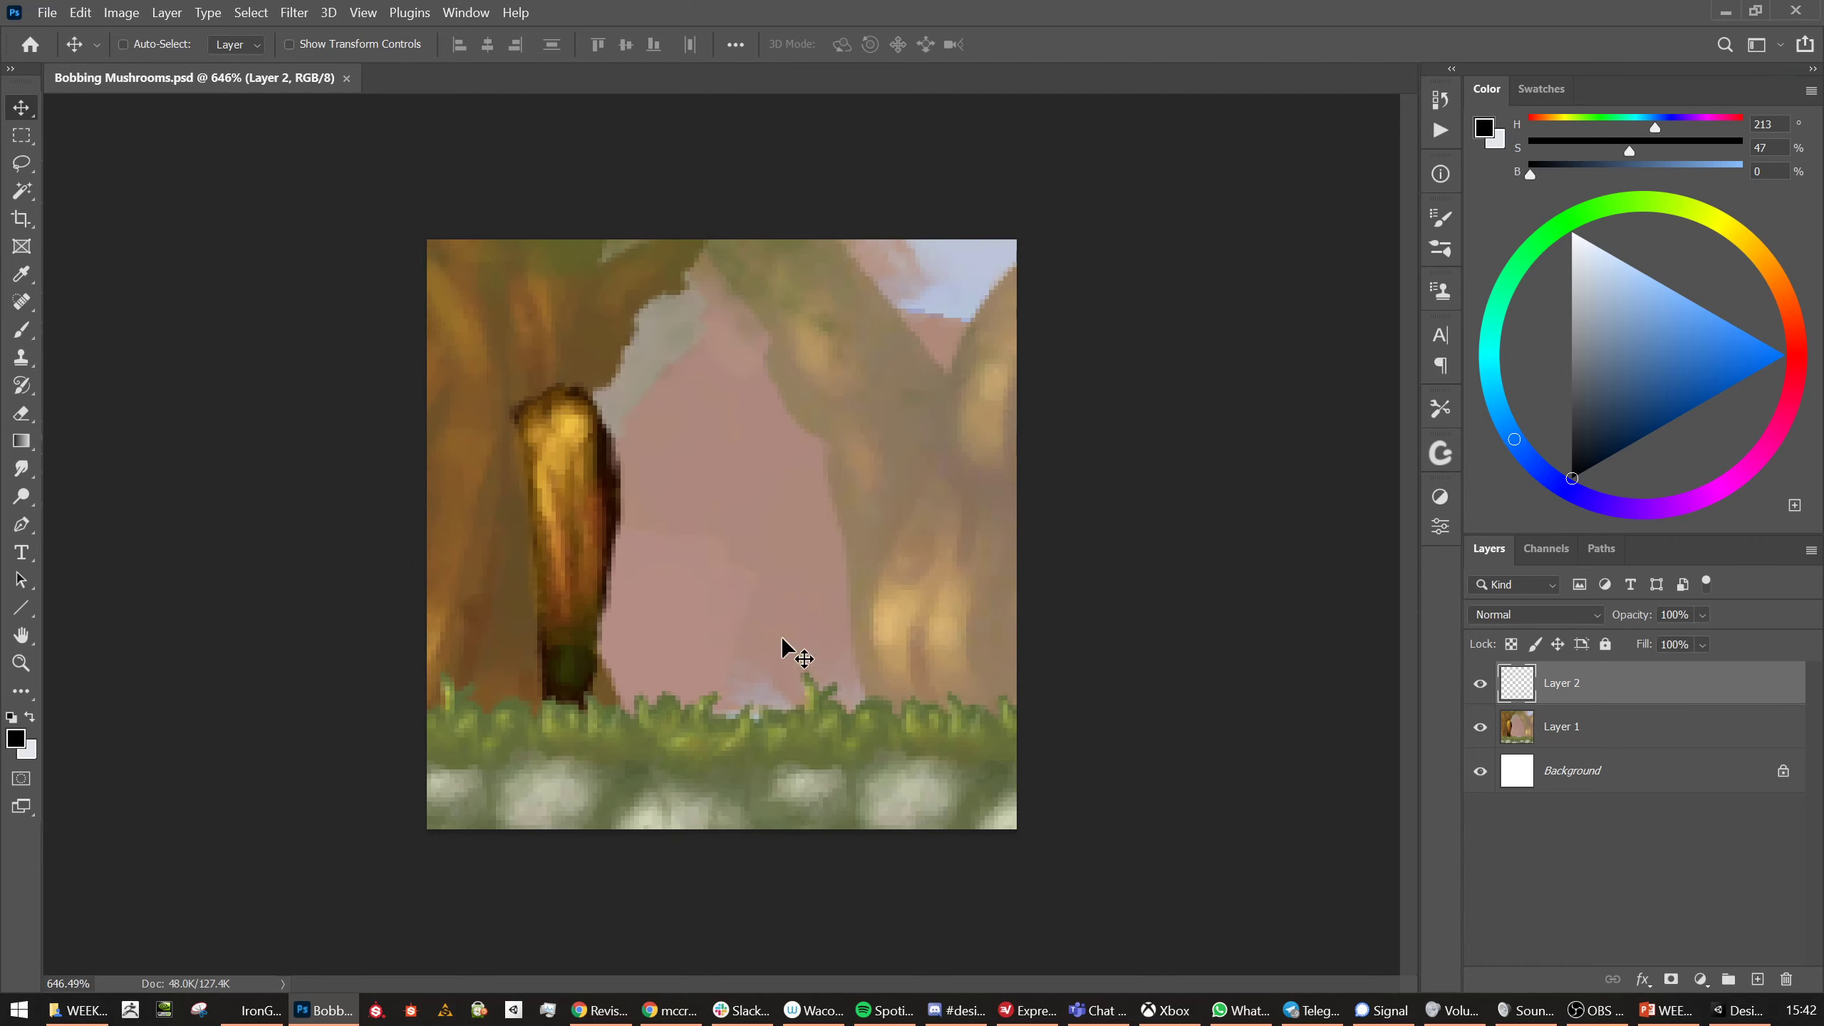
left_click(673, 1012)
left_click(459, 62)
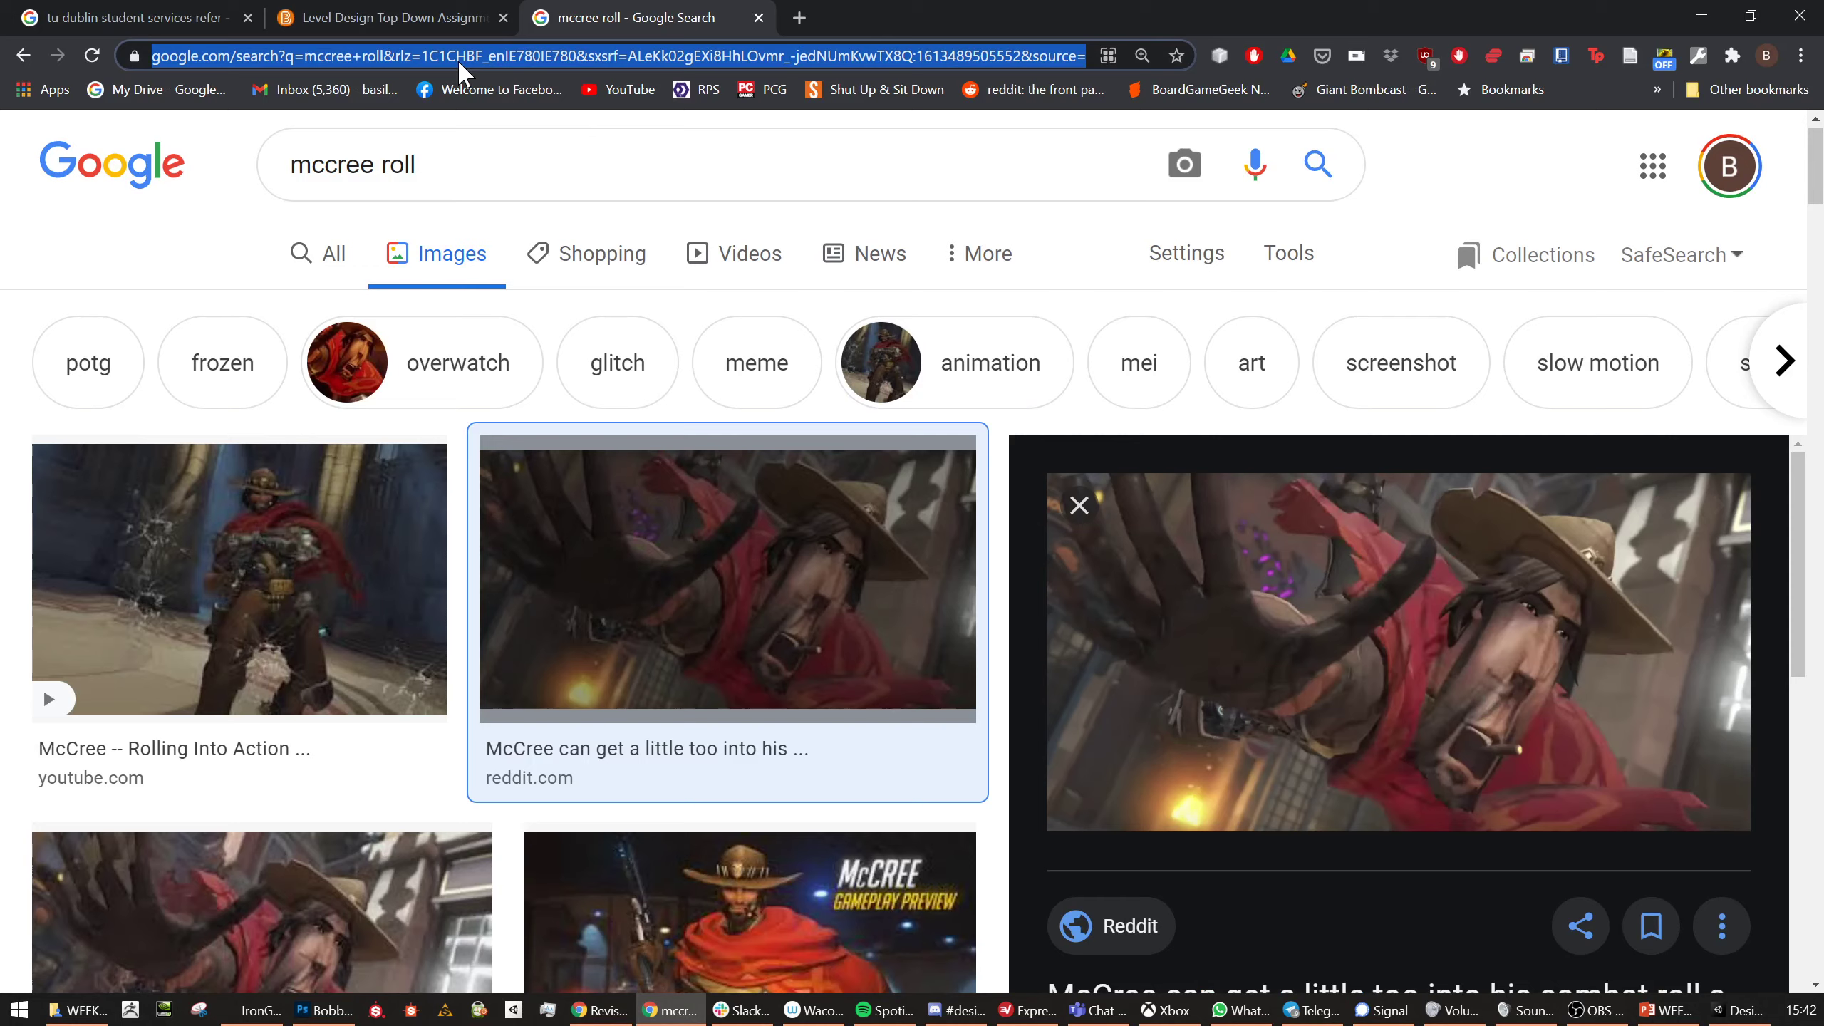
type("mushroom game")
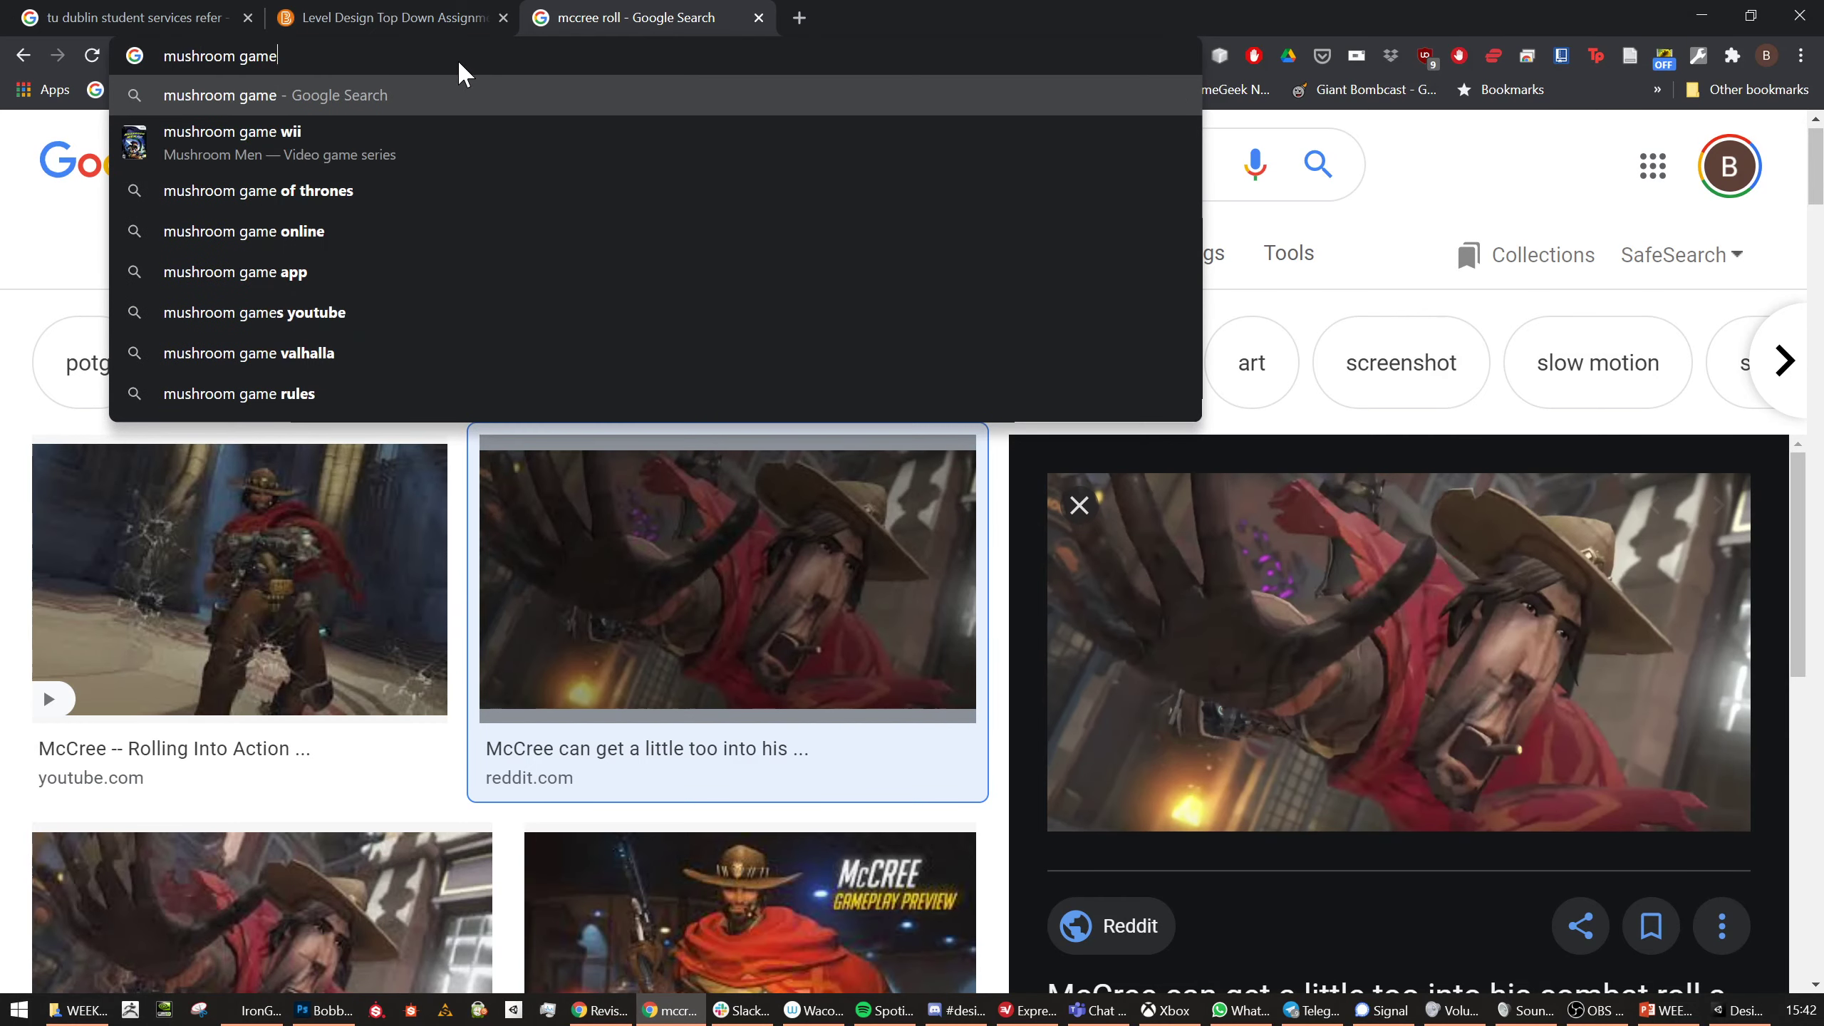
key("Return")
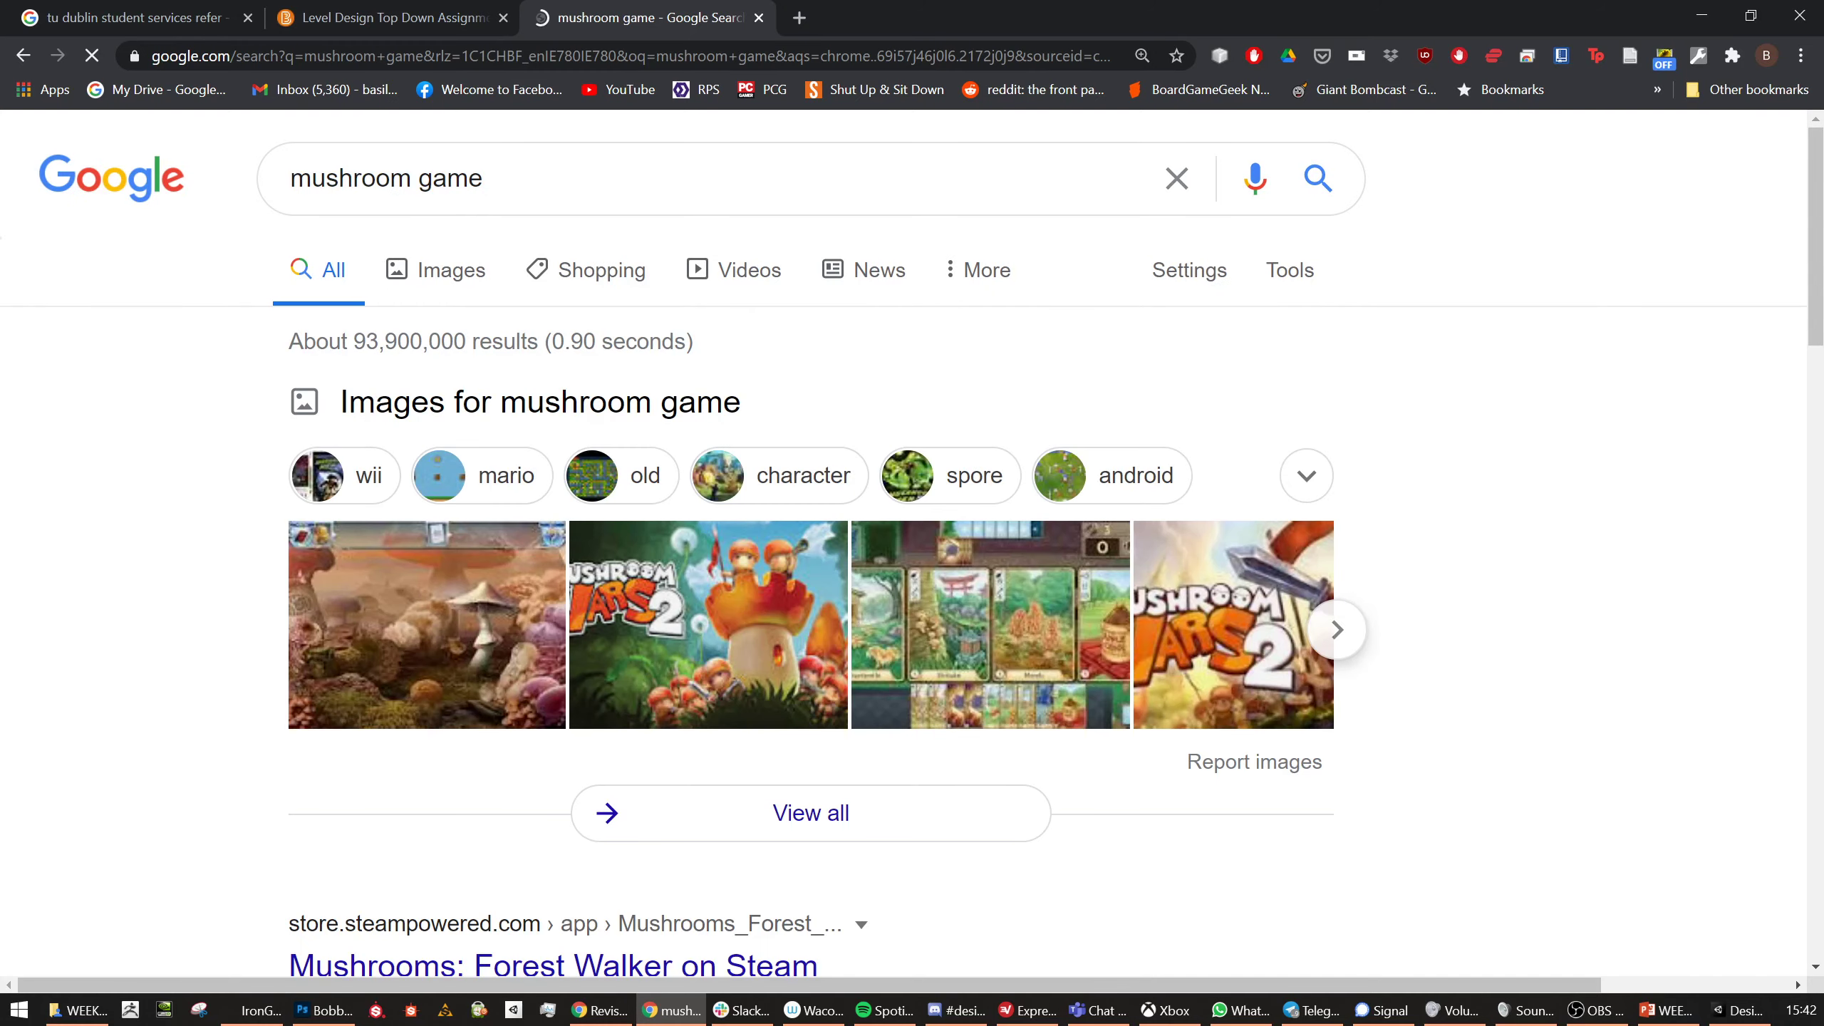
left_click(464, 281)
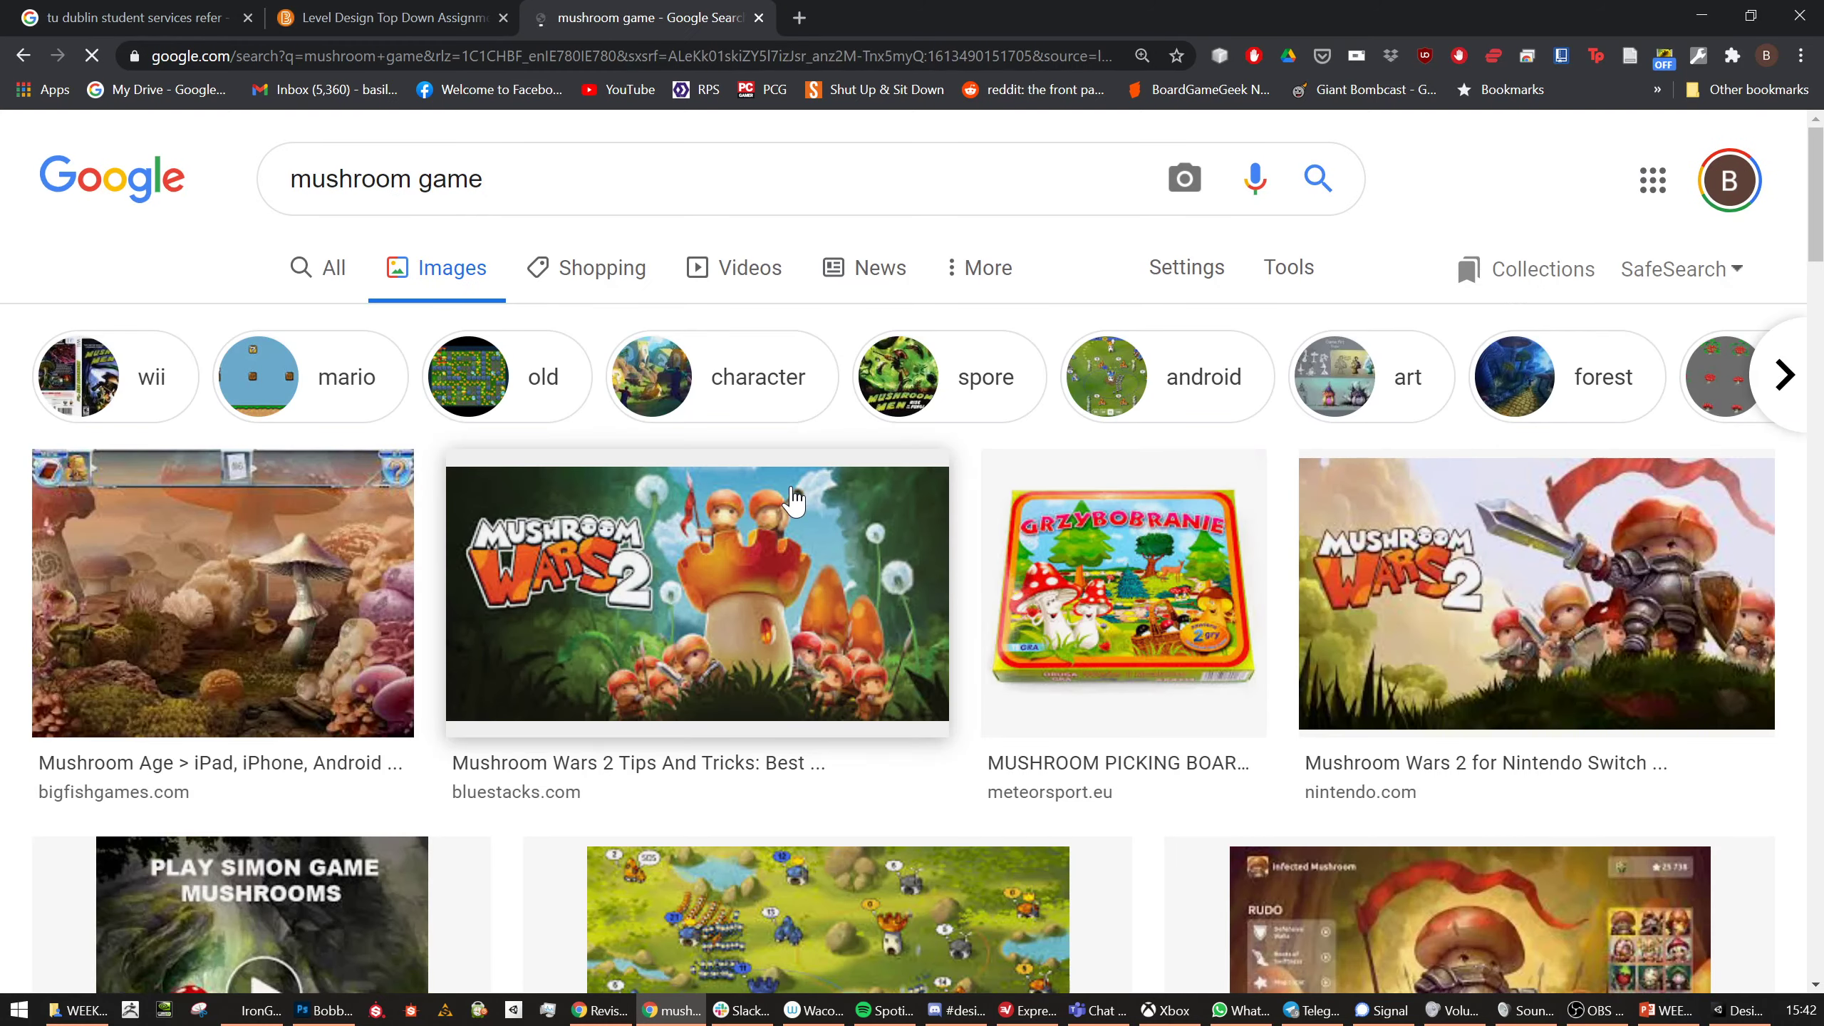
Browse the image results for mushroom artwork suitable as a drawing reference
scroll(776, 503, "down", 5)
scroll(797, 514, "down", 5)
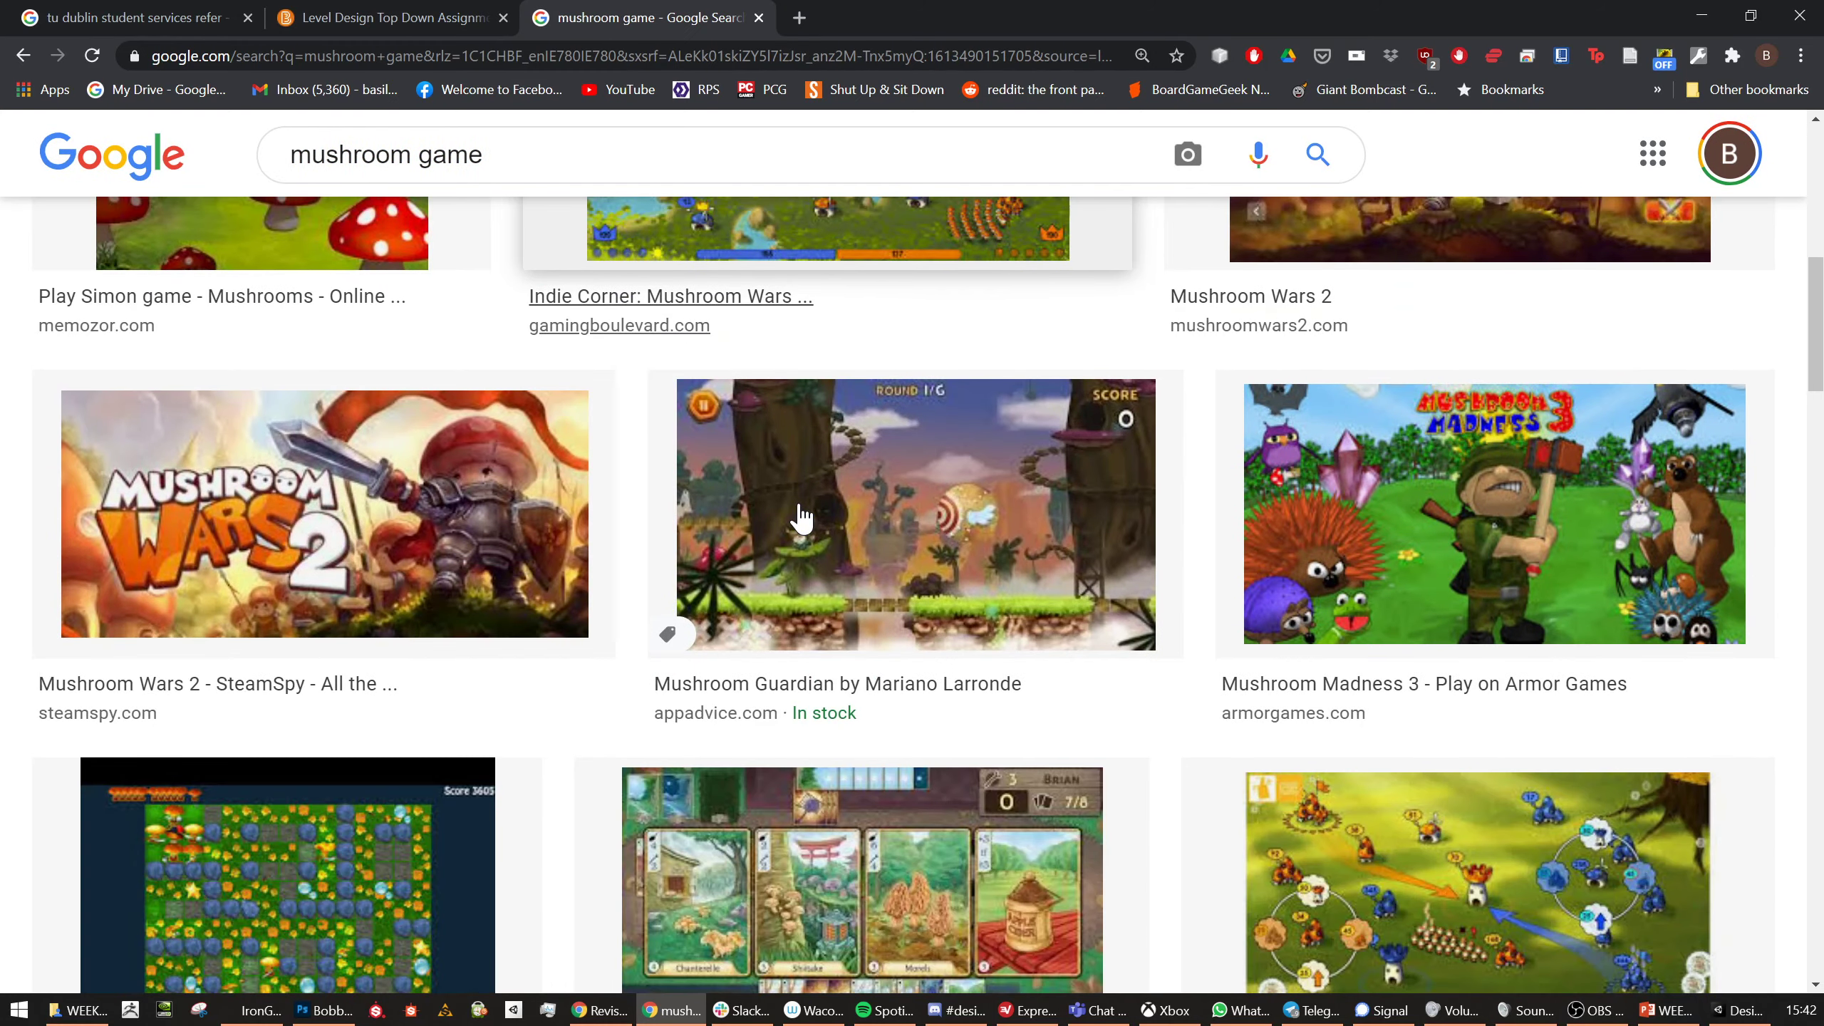
scroll(826, 553, "down", 8)
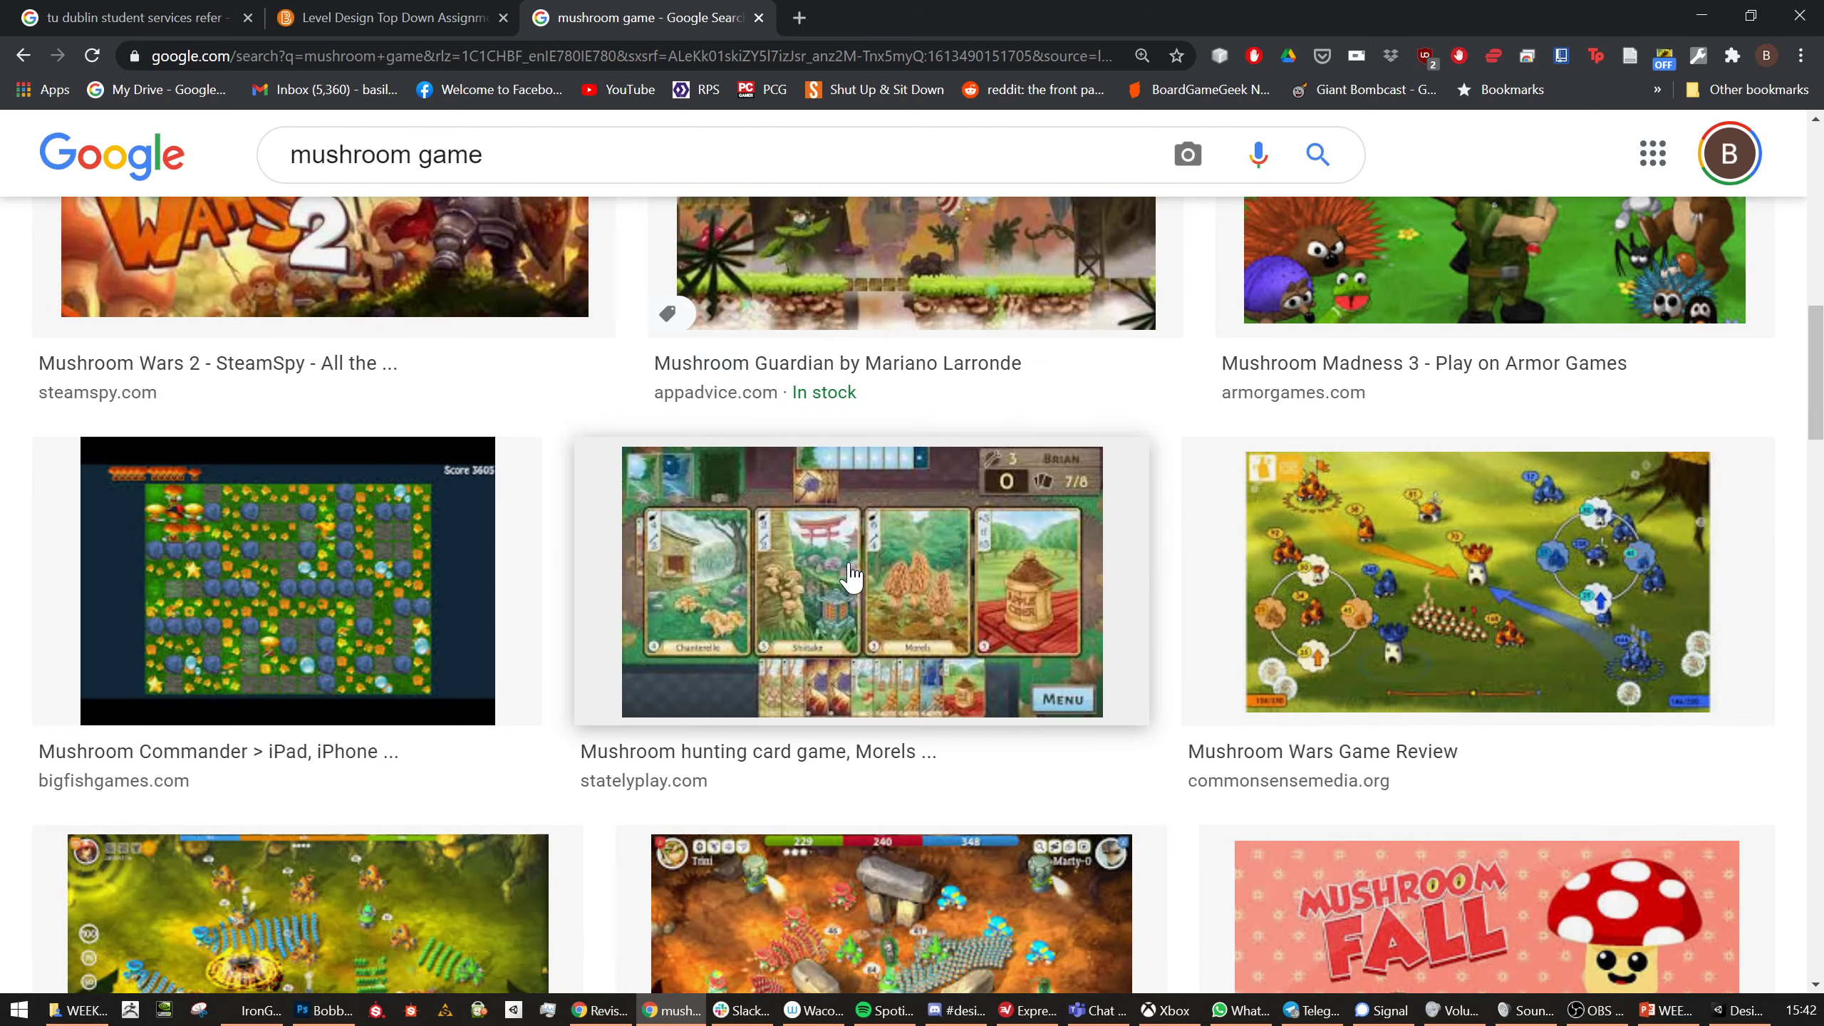
scroll(811, 535, "down", 6)
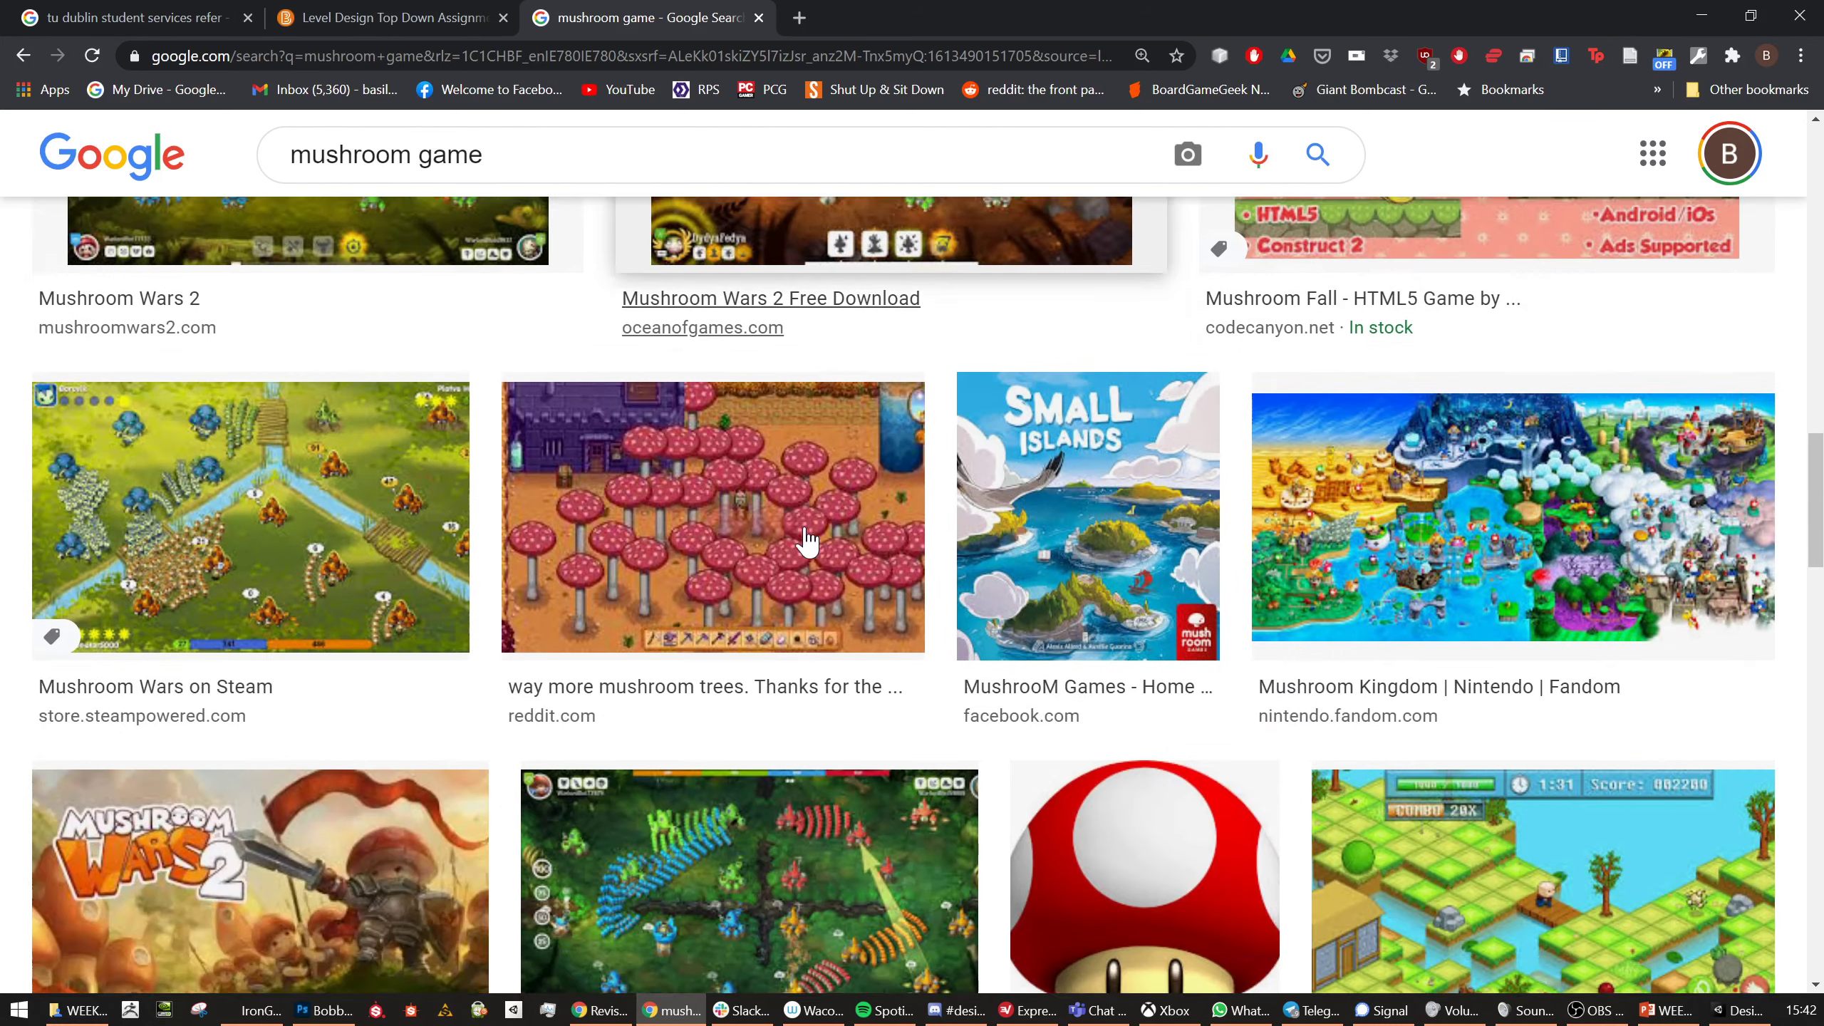
scroll(806, 538, "down", 6)
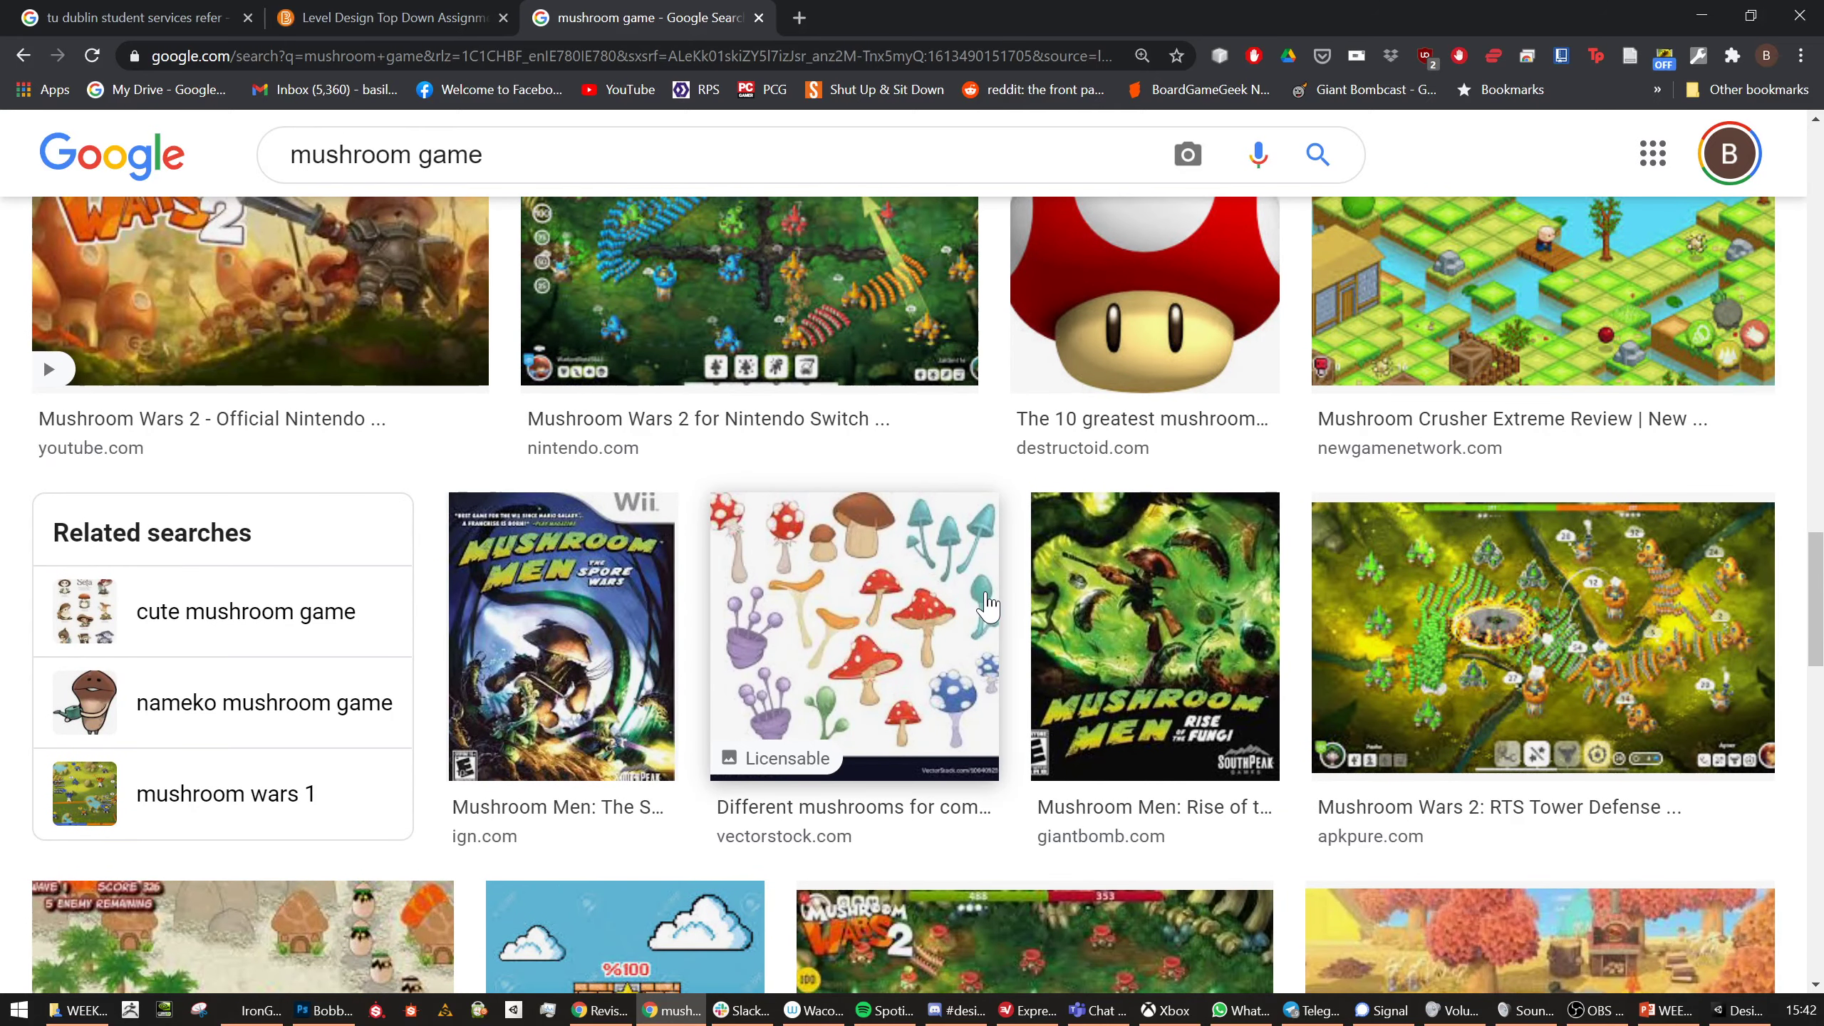
scroll(925, 610, "down", 3)
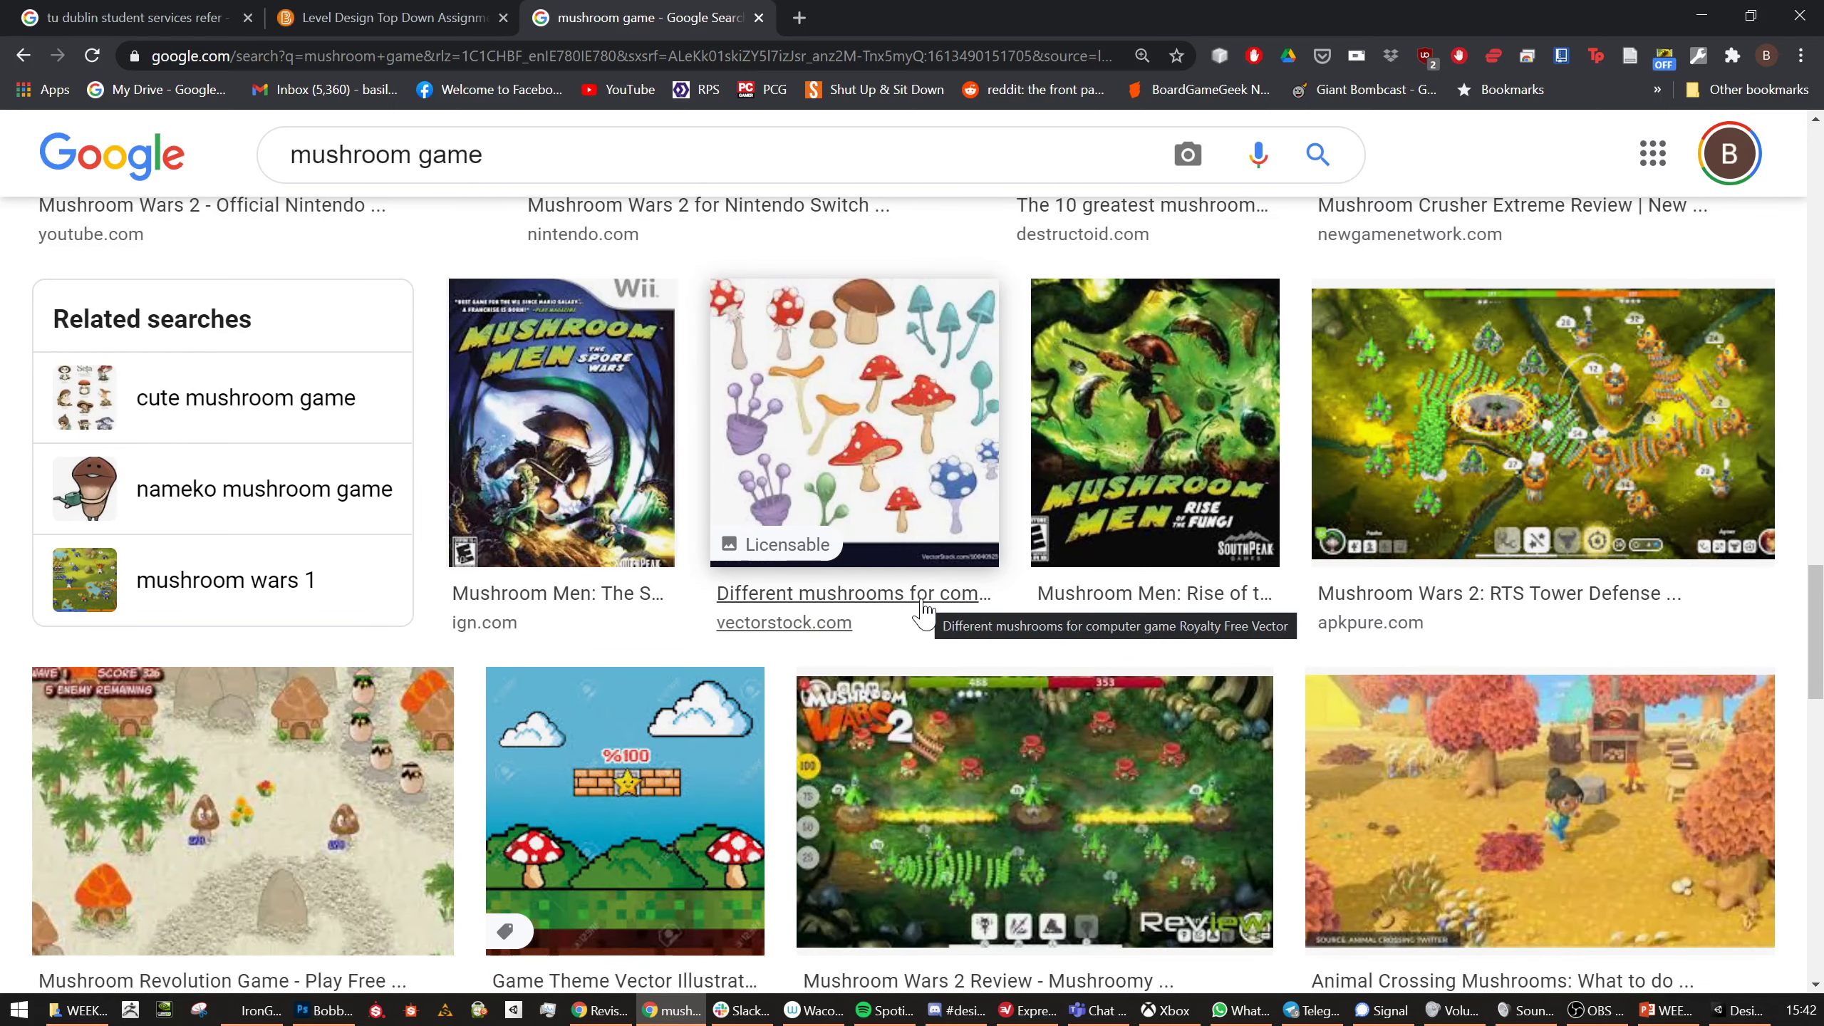
key("alt+Tab")
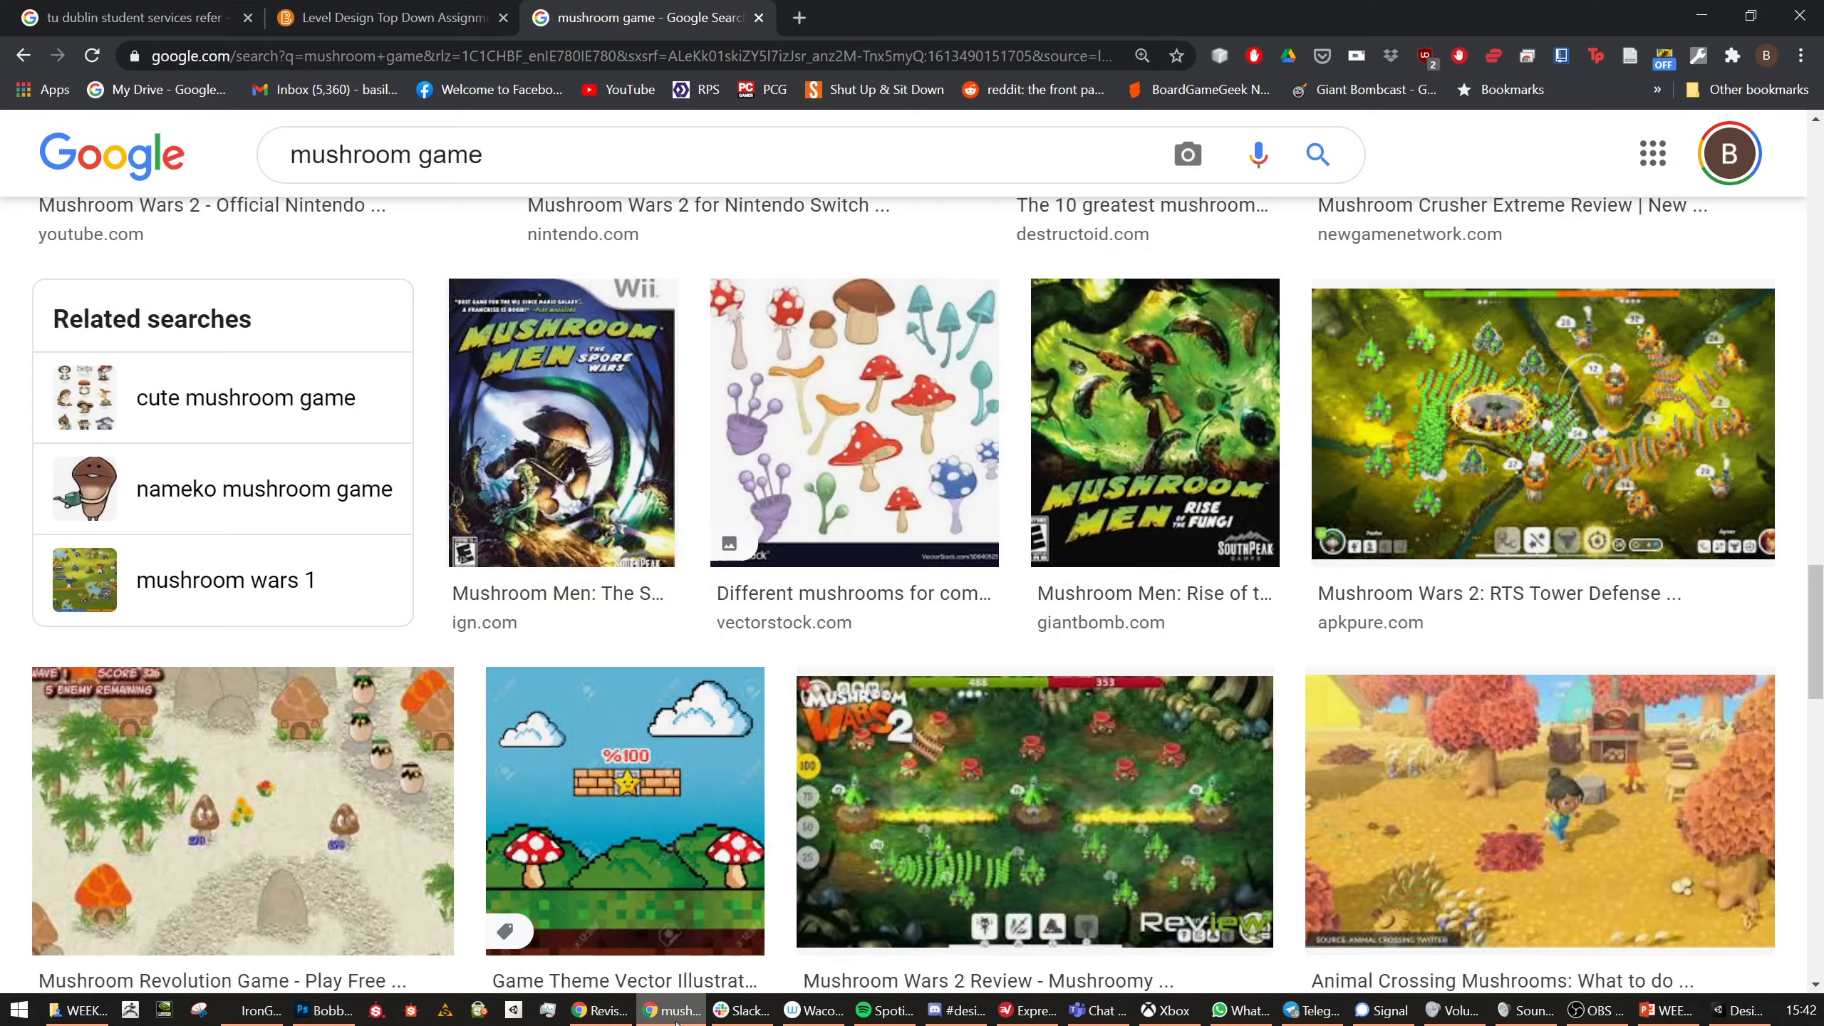
left_click(672, 1011)
scroll(862, 538, "up", 7)
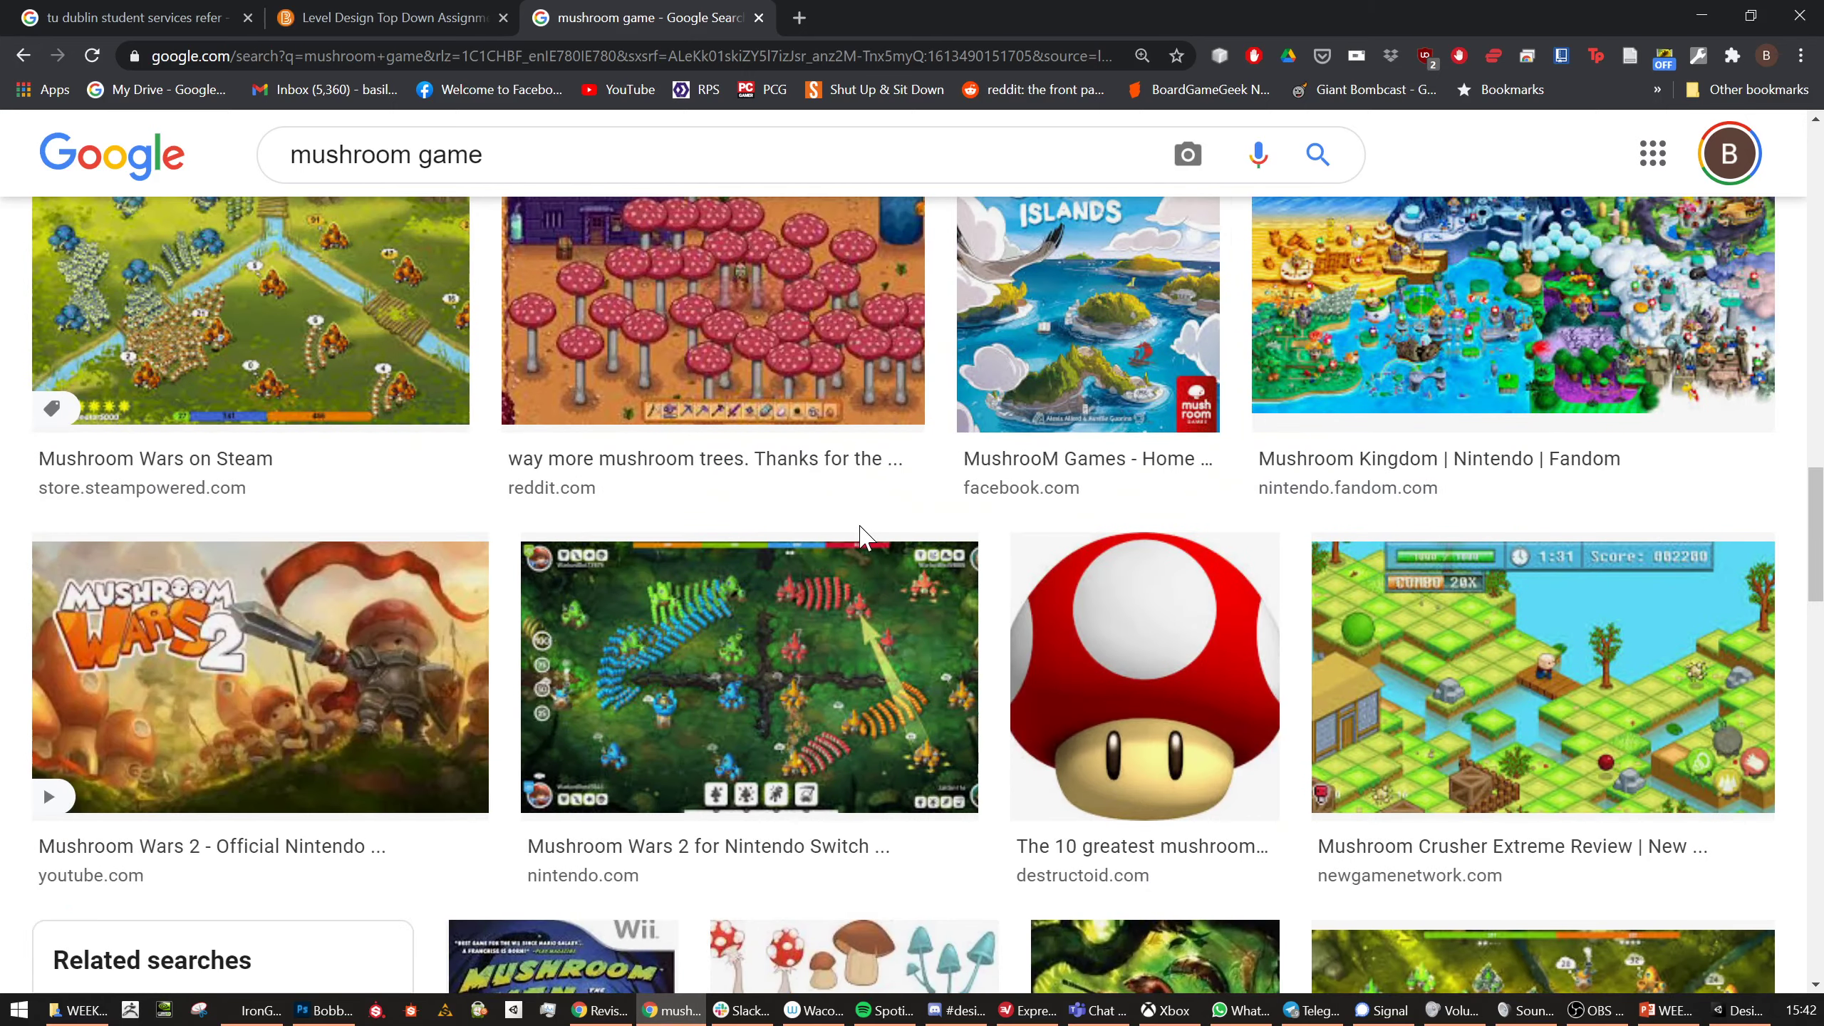
scroll(861, 537, "down", 5)
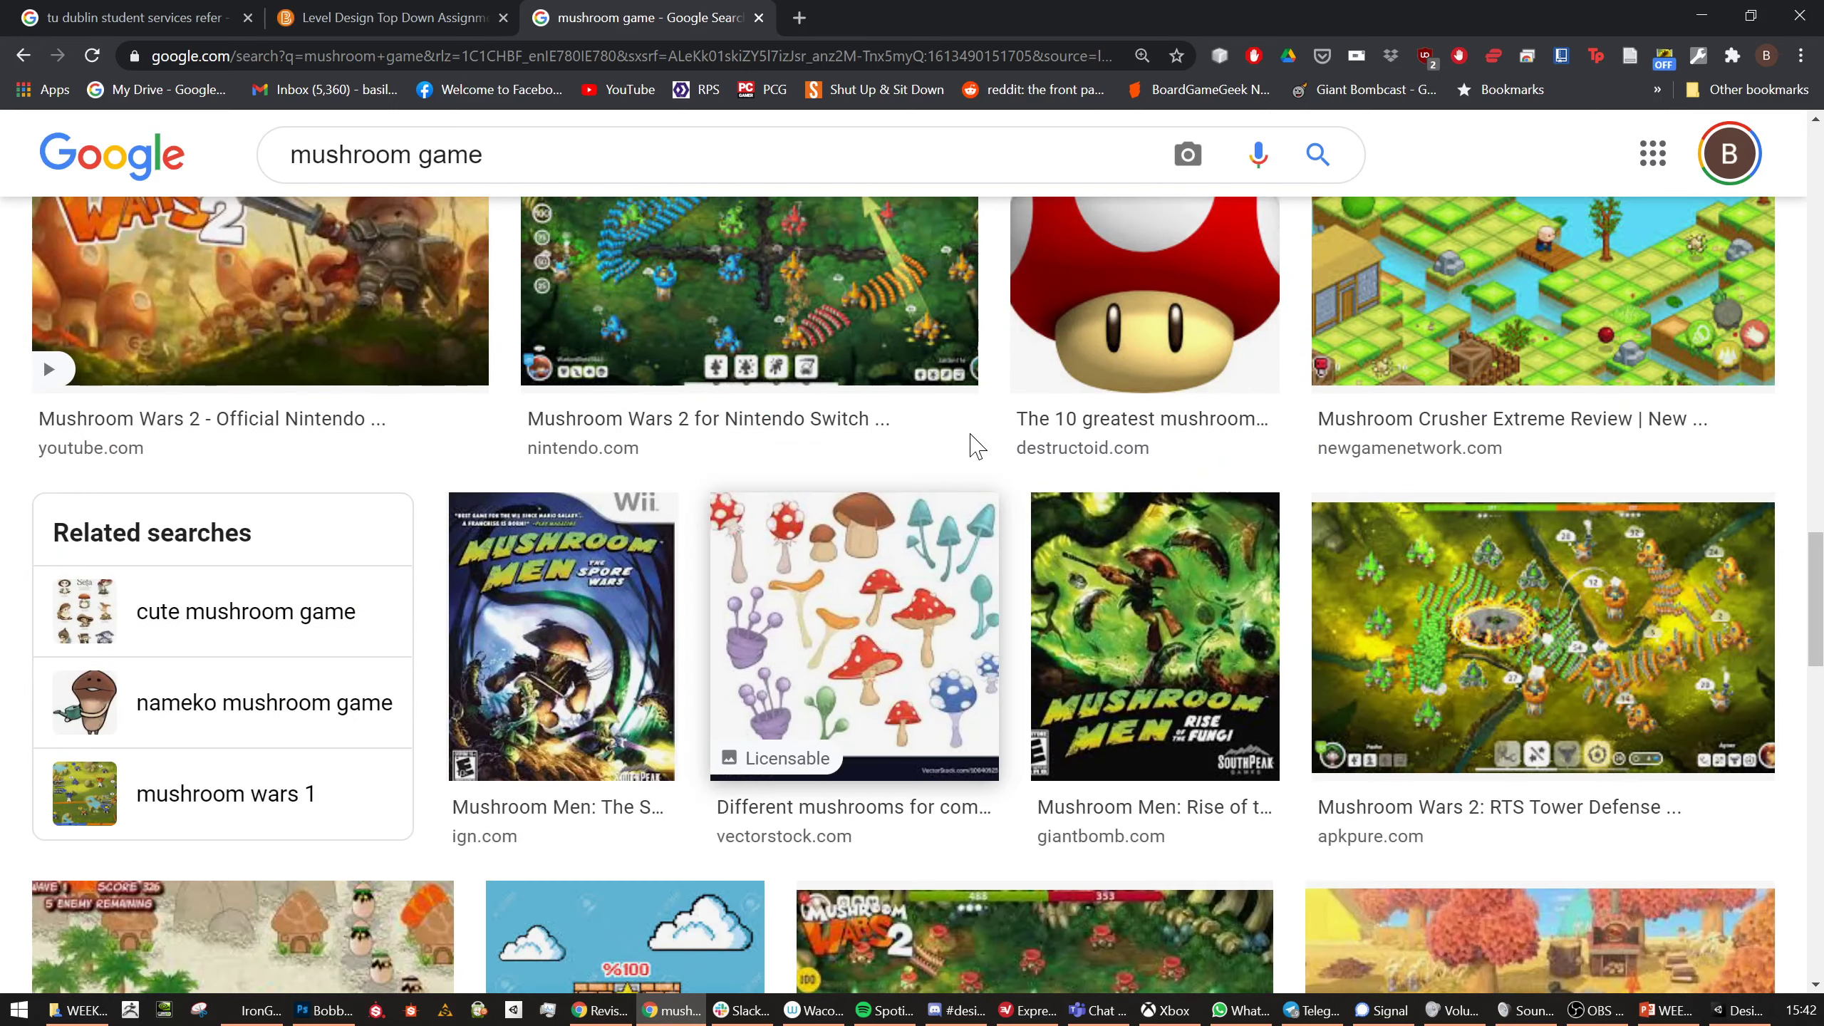
Open the VectorStock image of different mushrooms, capture its two lower red mushrooms, and paste the capture above Layer 1 in Photoshop
left_click(834, 623)
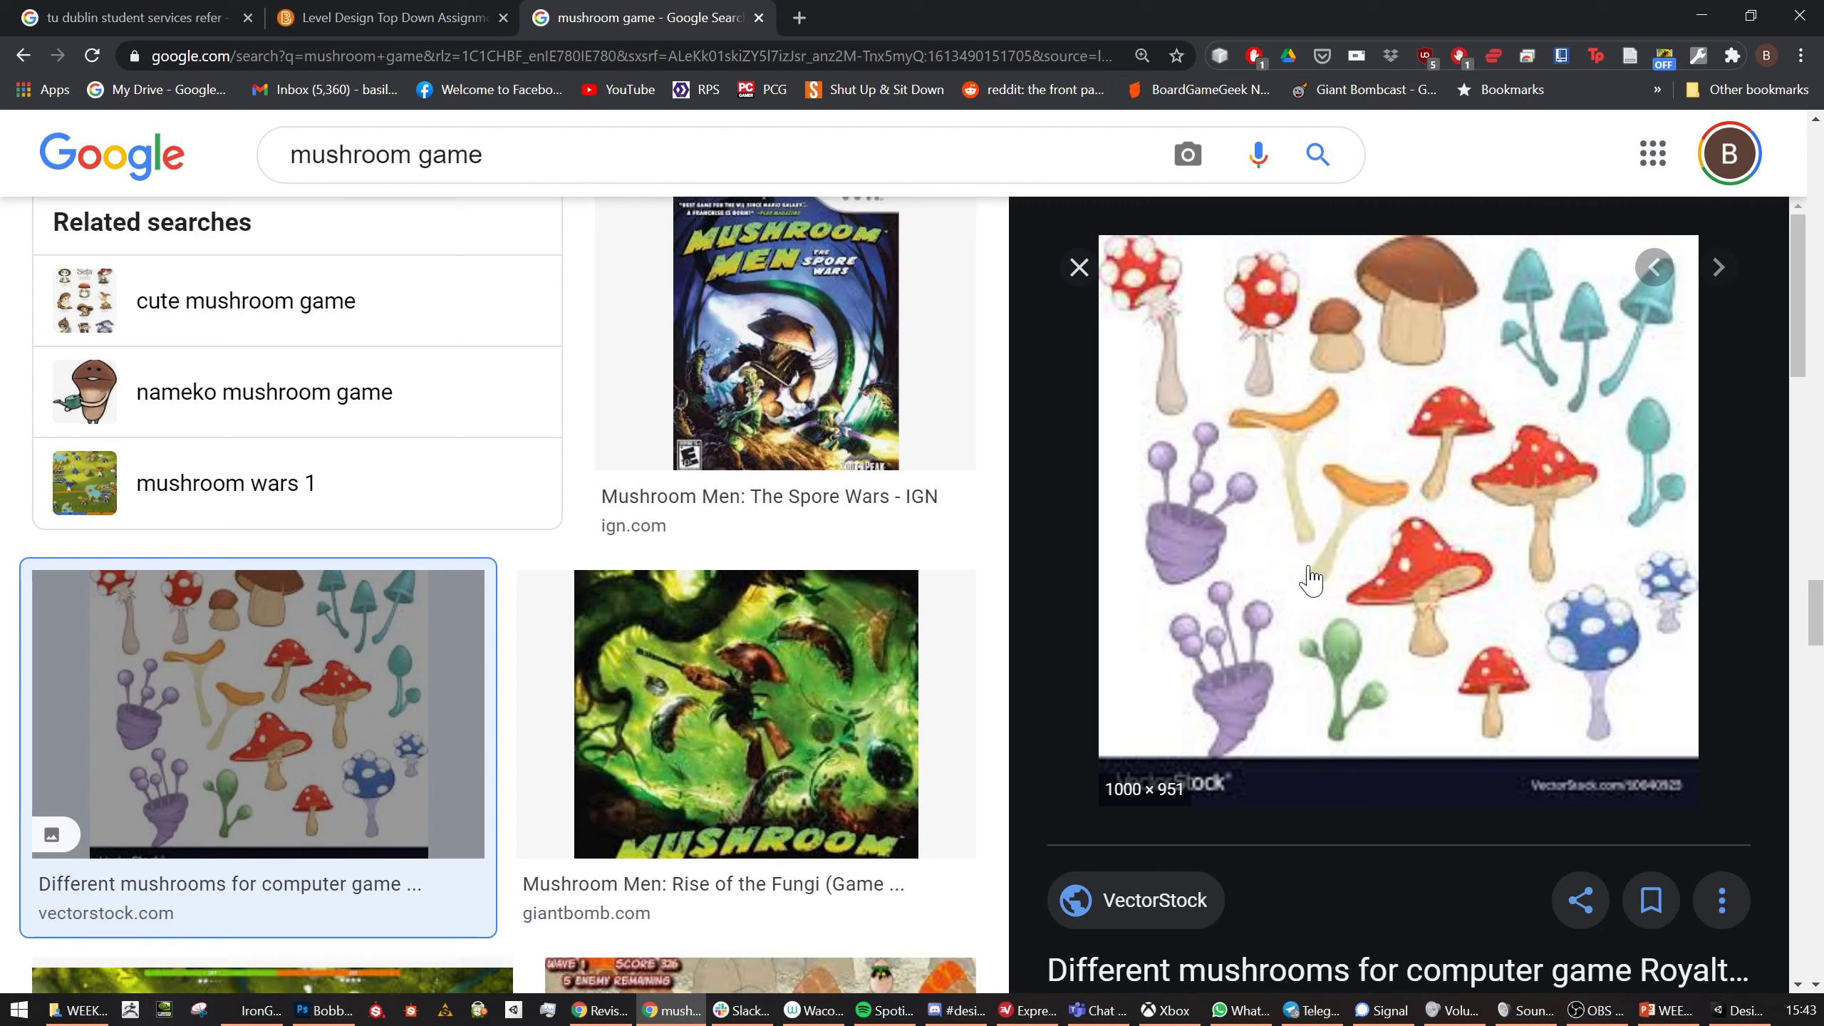
key("super+shift+s")
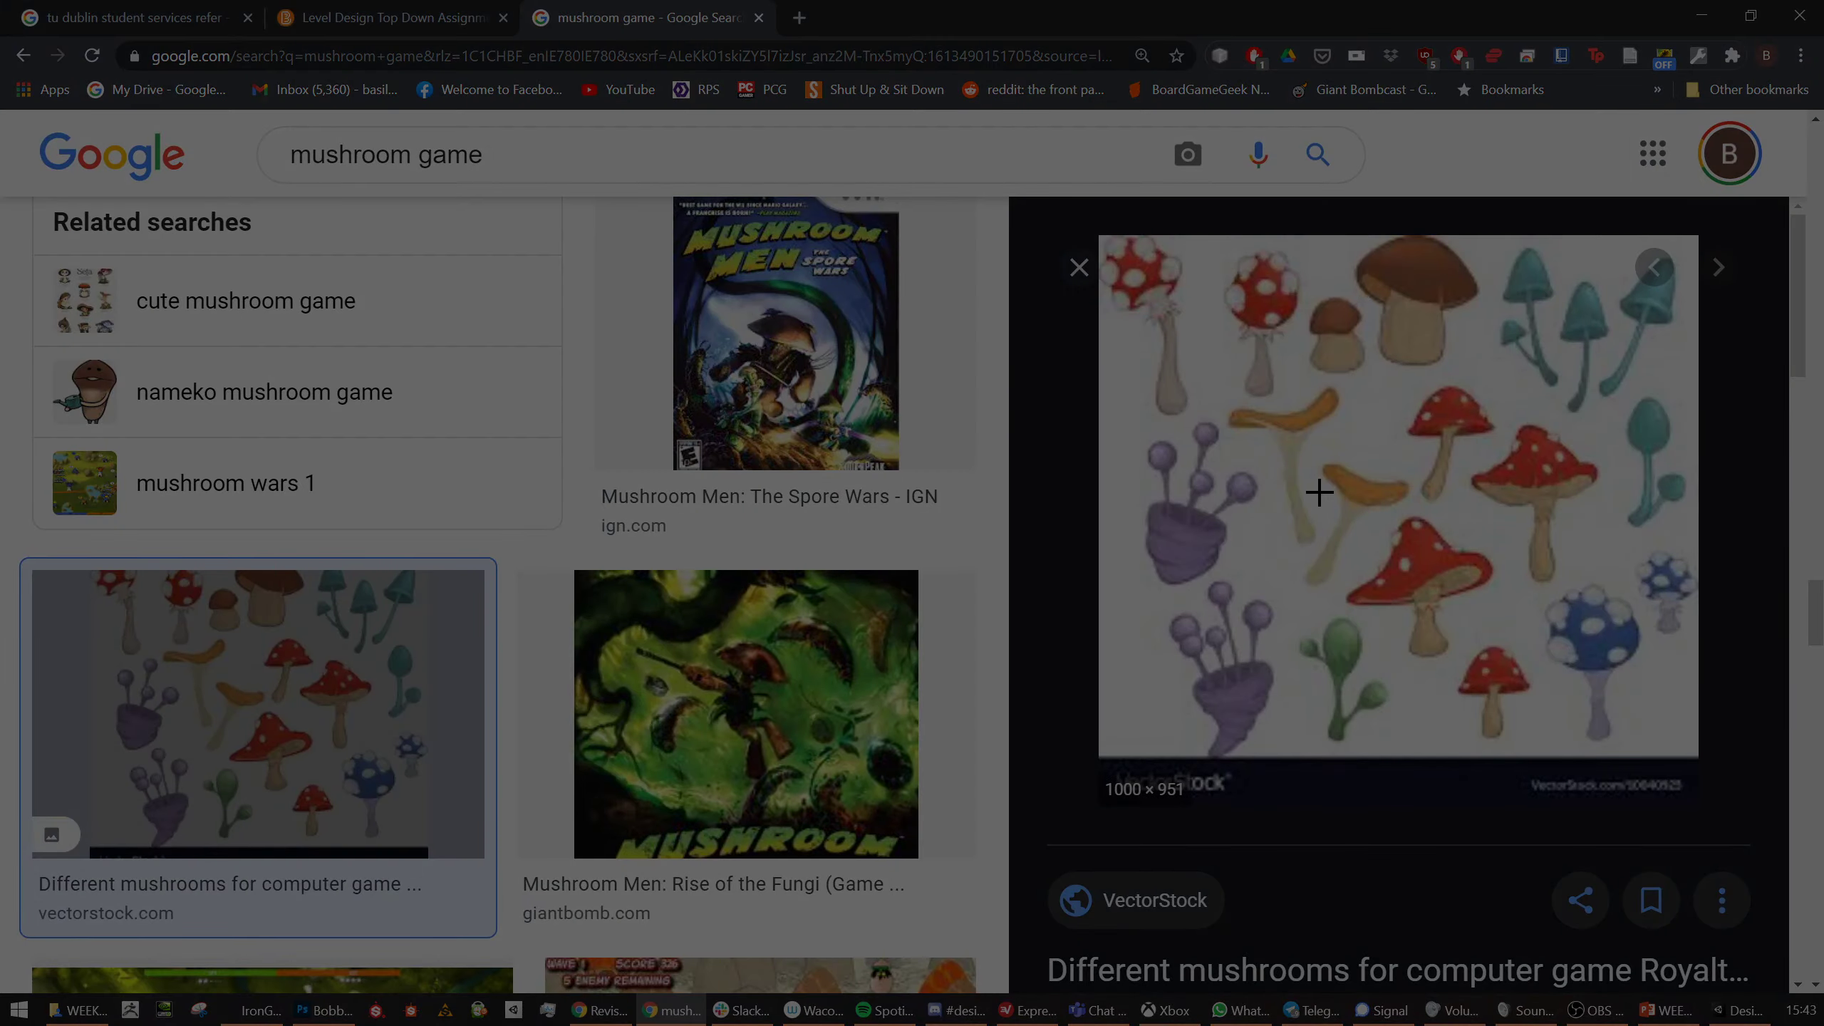
left_click_drag(1314, 486, 1550, 728)
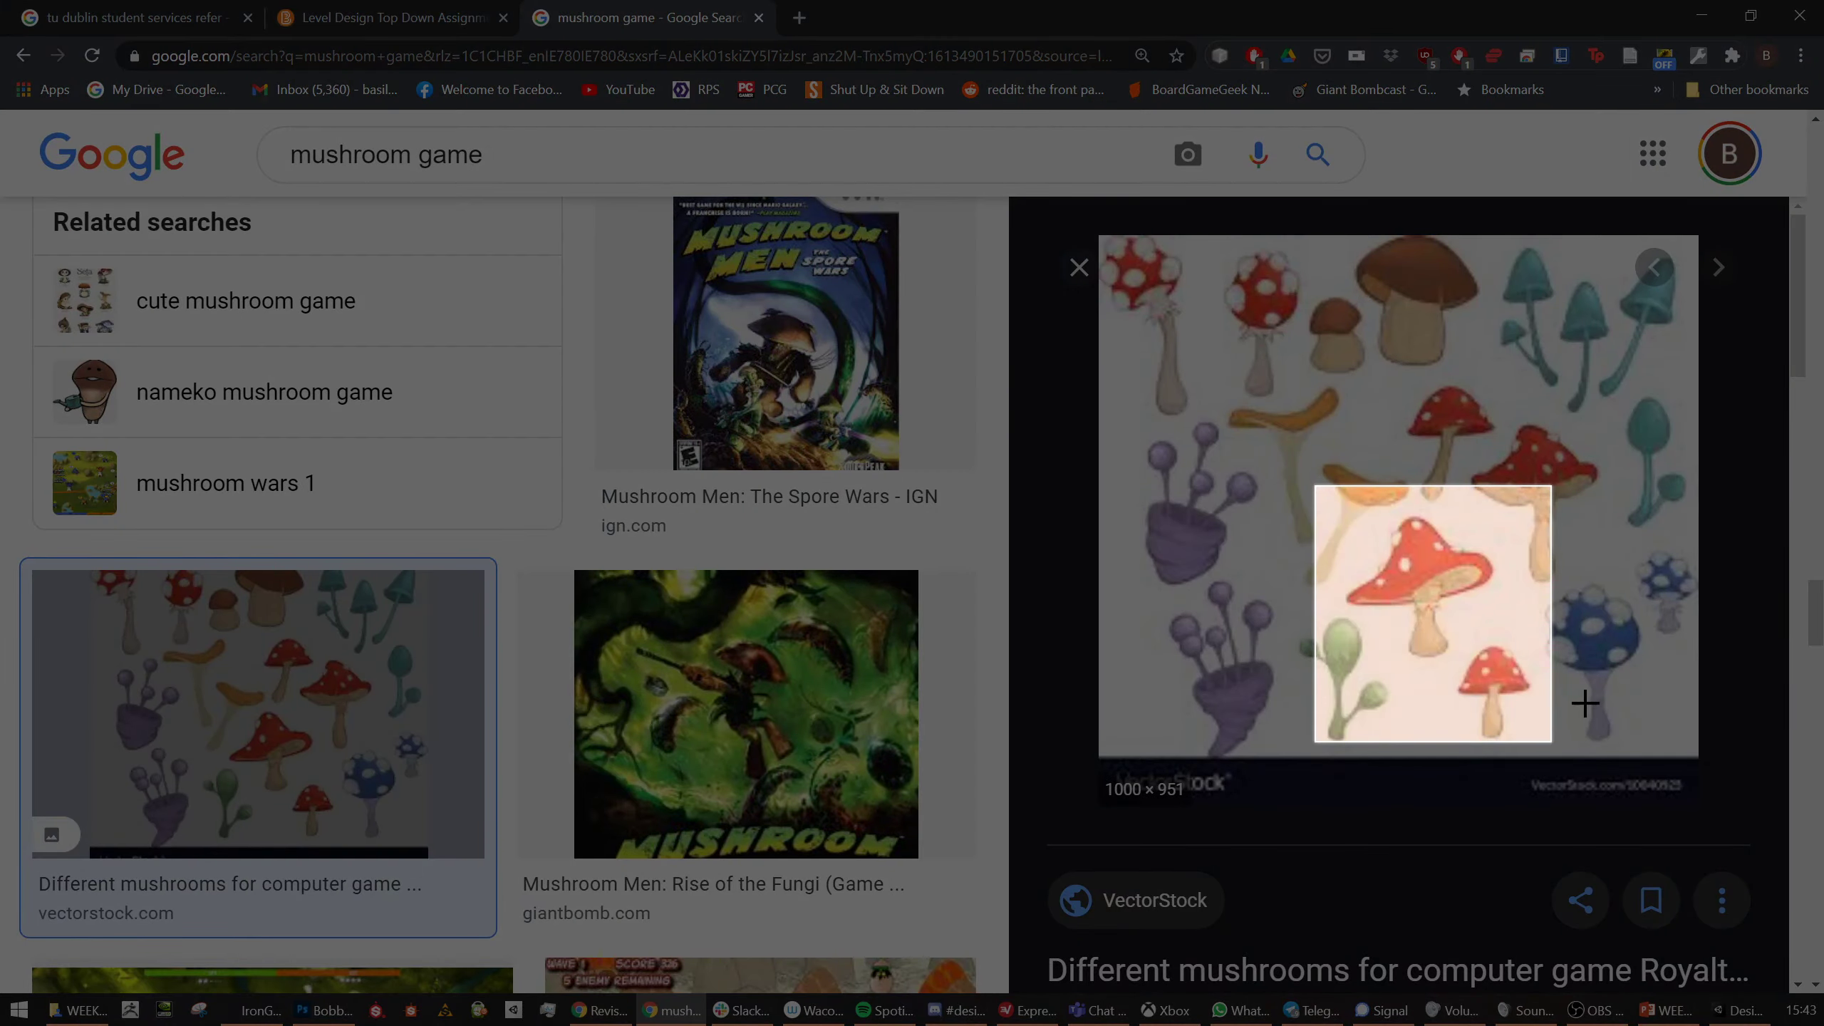
left_click(1707, 19)
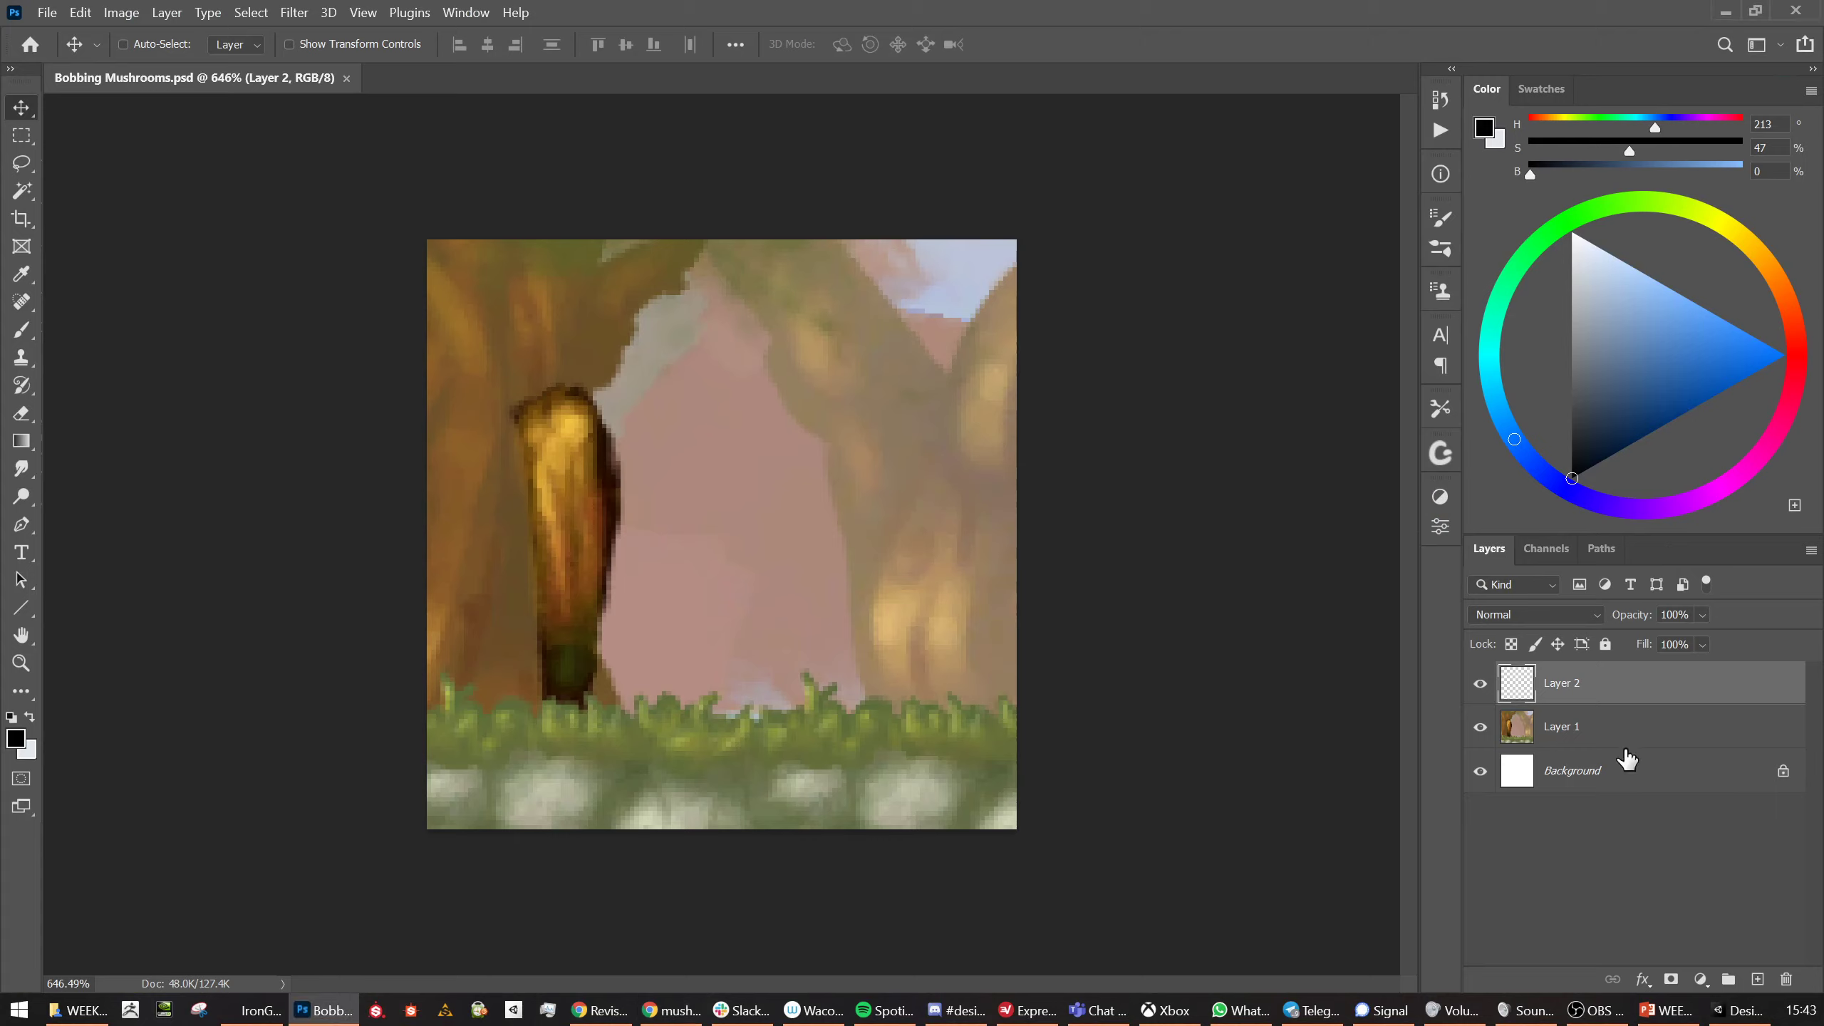
left_click(1603, 732)
key("ctrl+v")
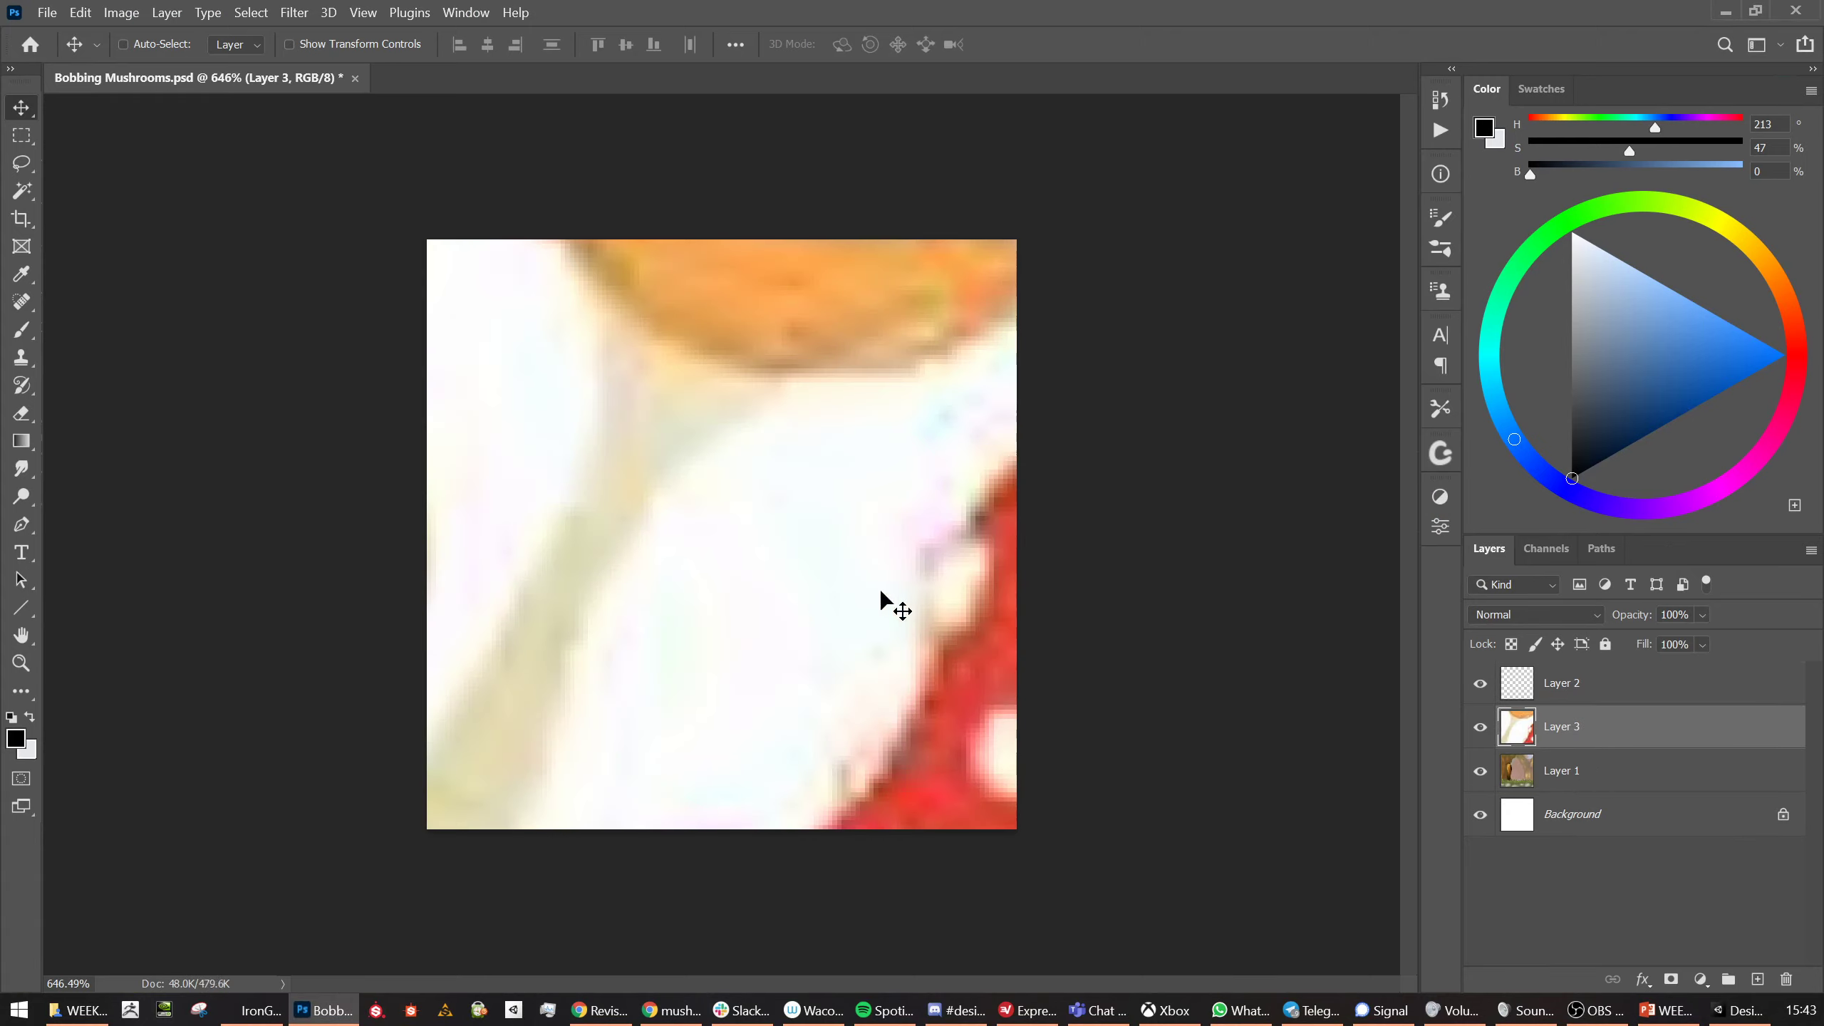
Scale the pasted mushroom capture to about 27.3% and centre it against the canvas's lower edge
key("ctrl+t")
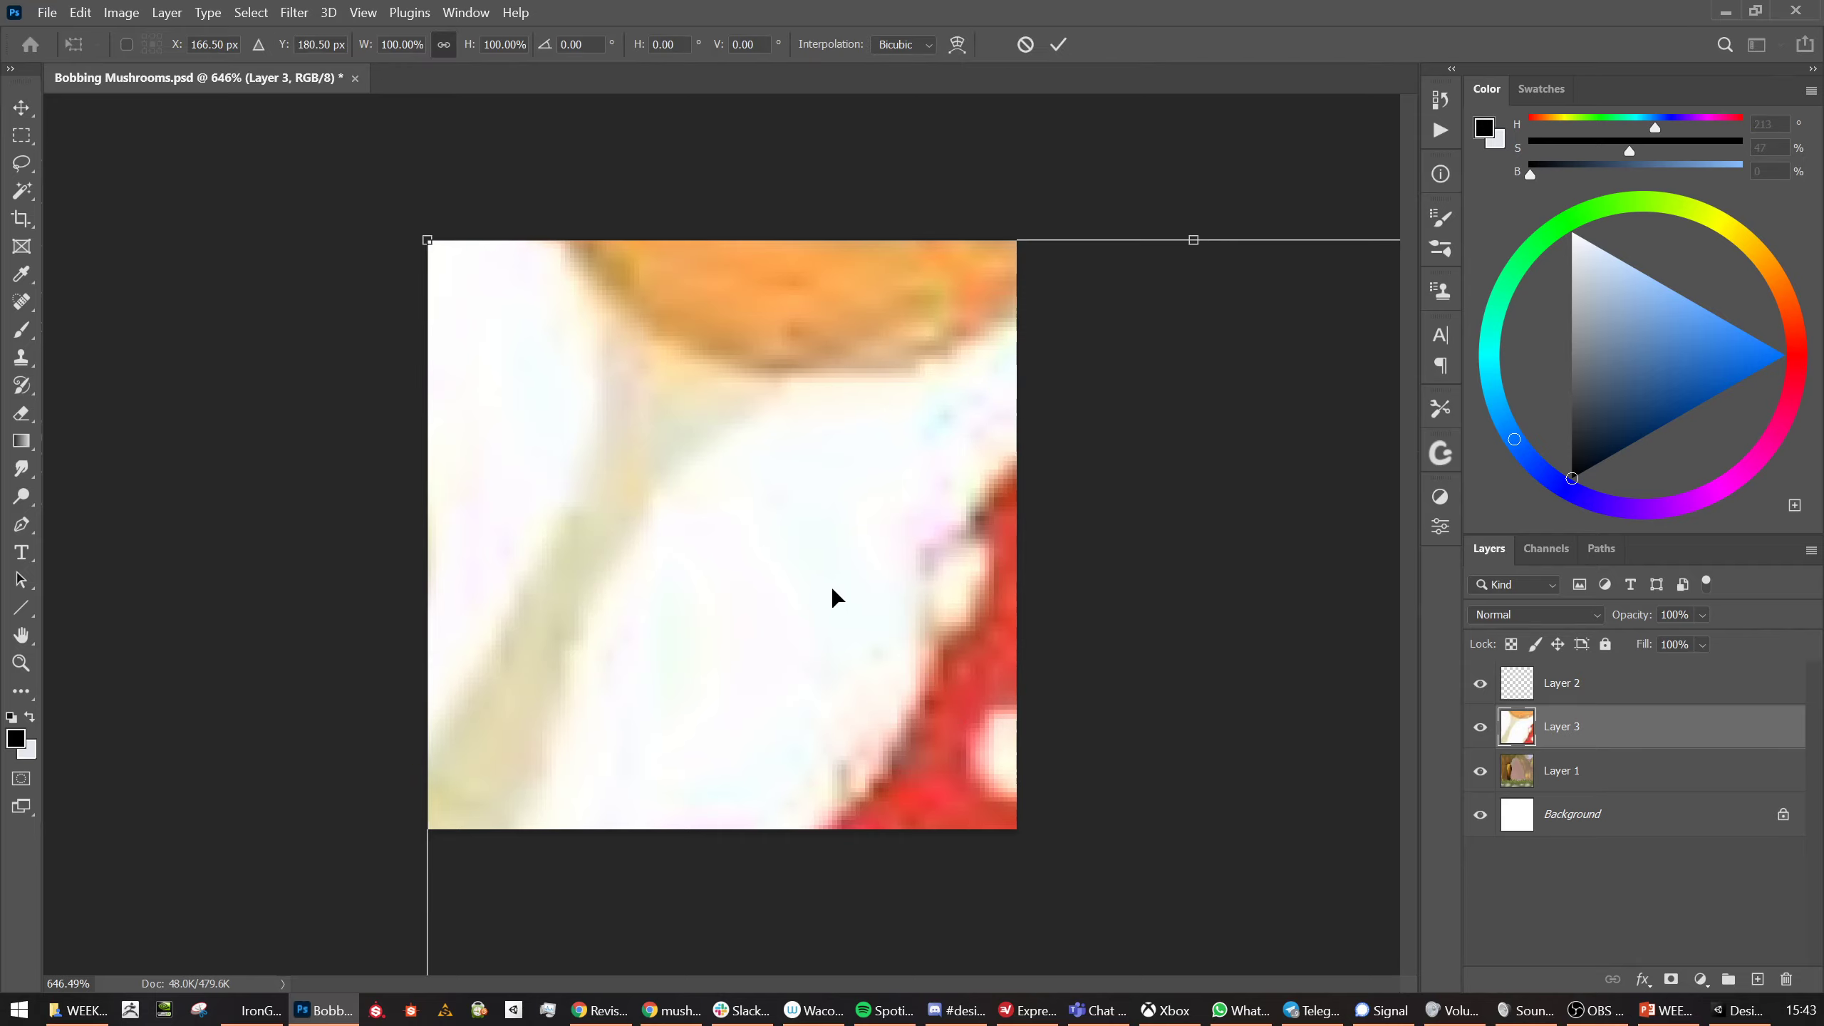
scroll(963, 609, "down", 6)
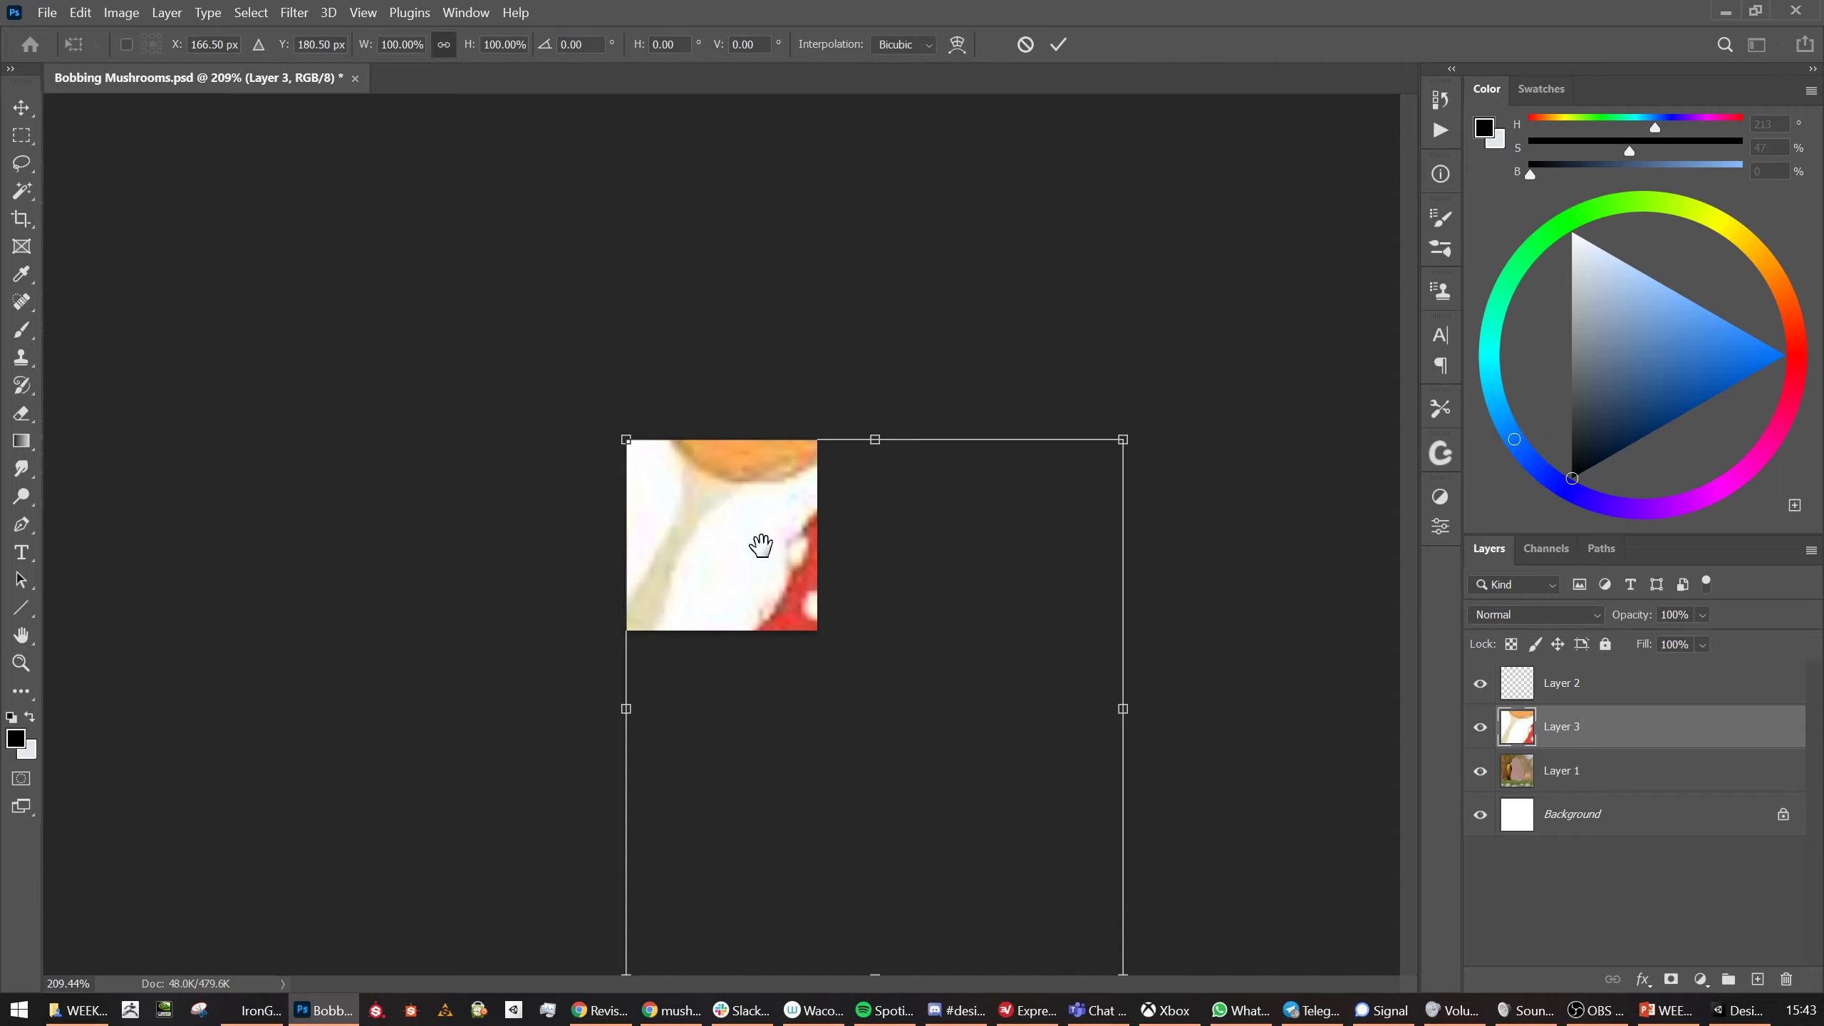
left_click_drag(764, 571, 753, 537)
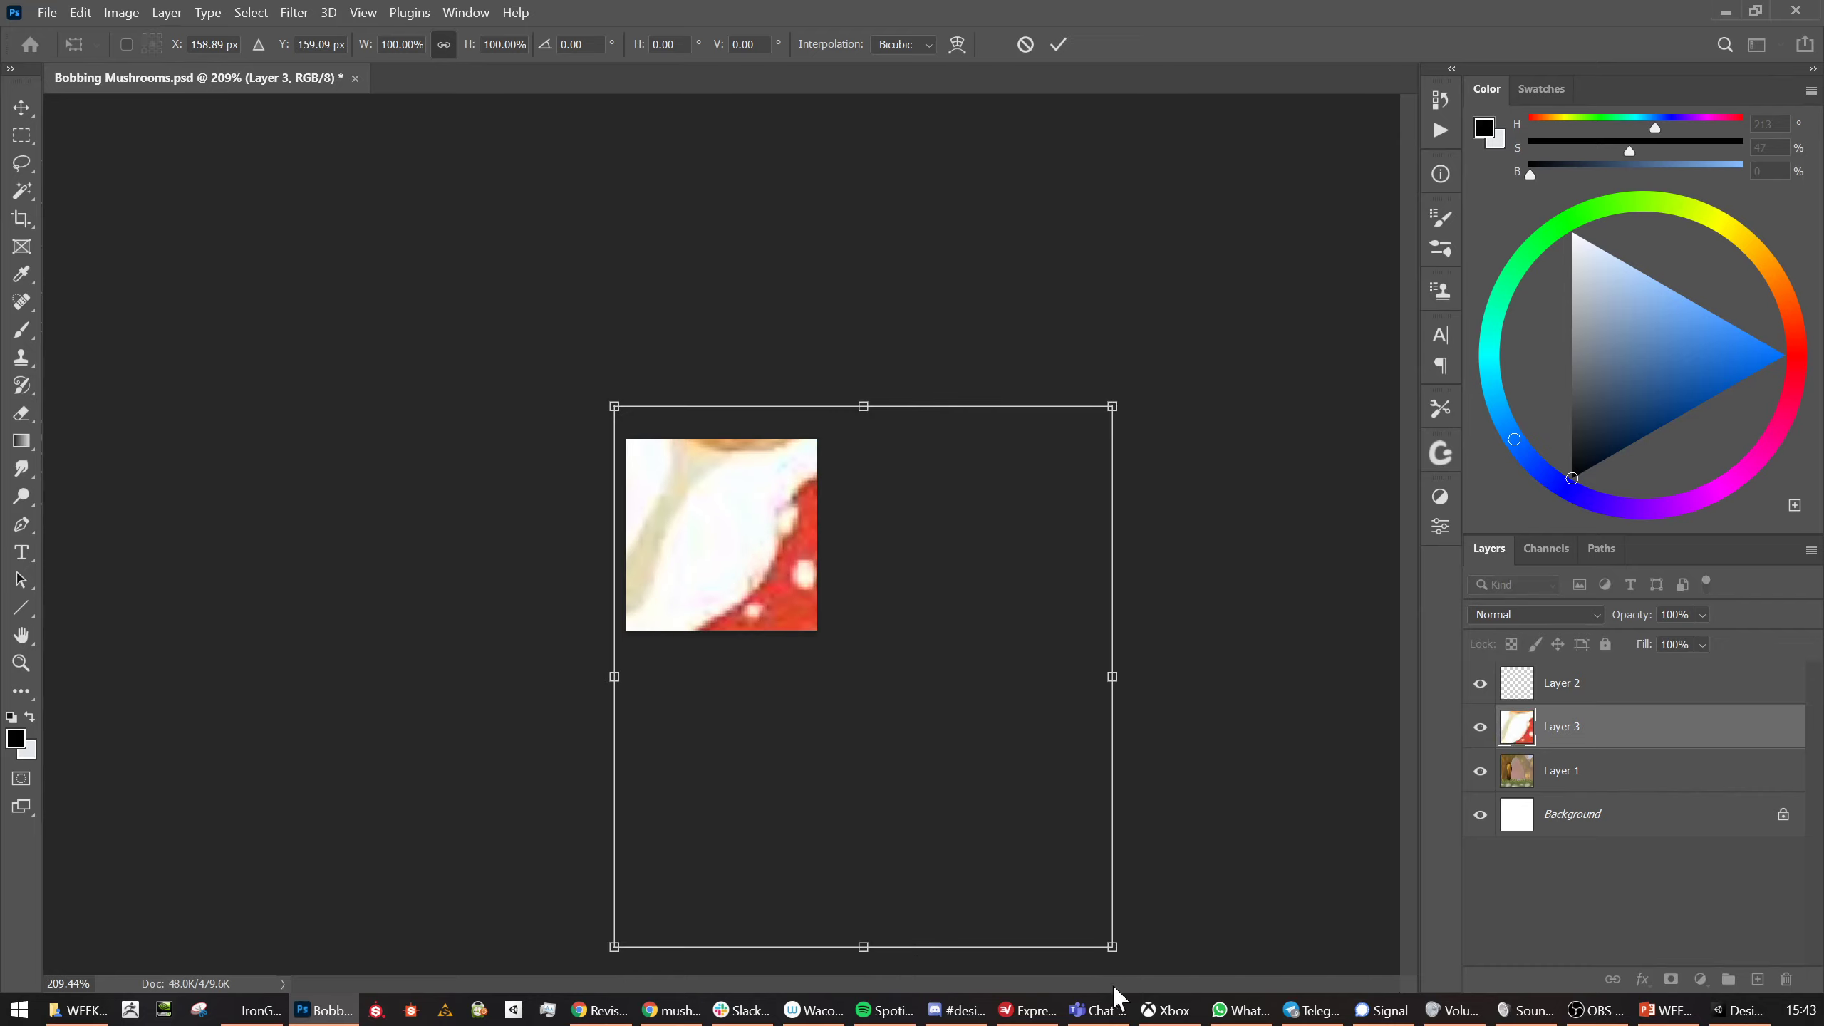
left_click_drag(1112, 947, 749, 554)
left_click_drag(716, 491, 761, 568)
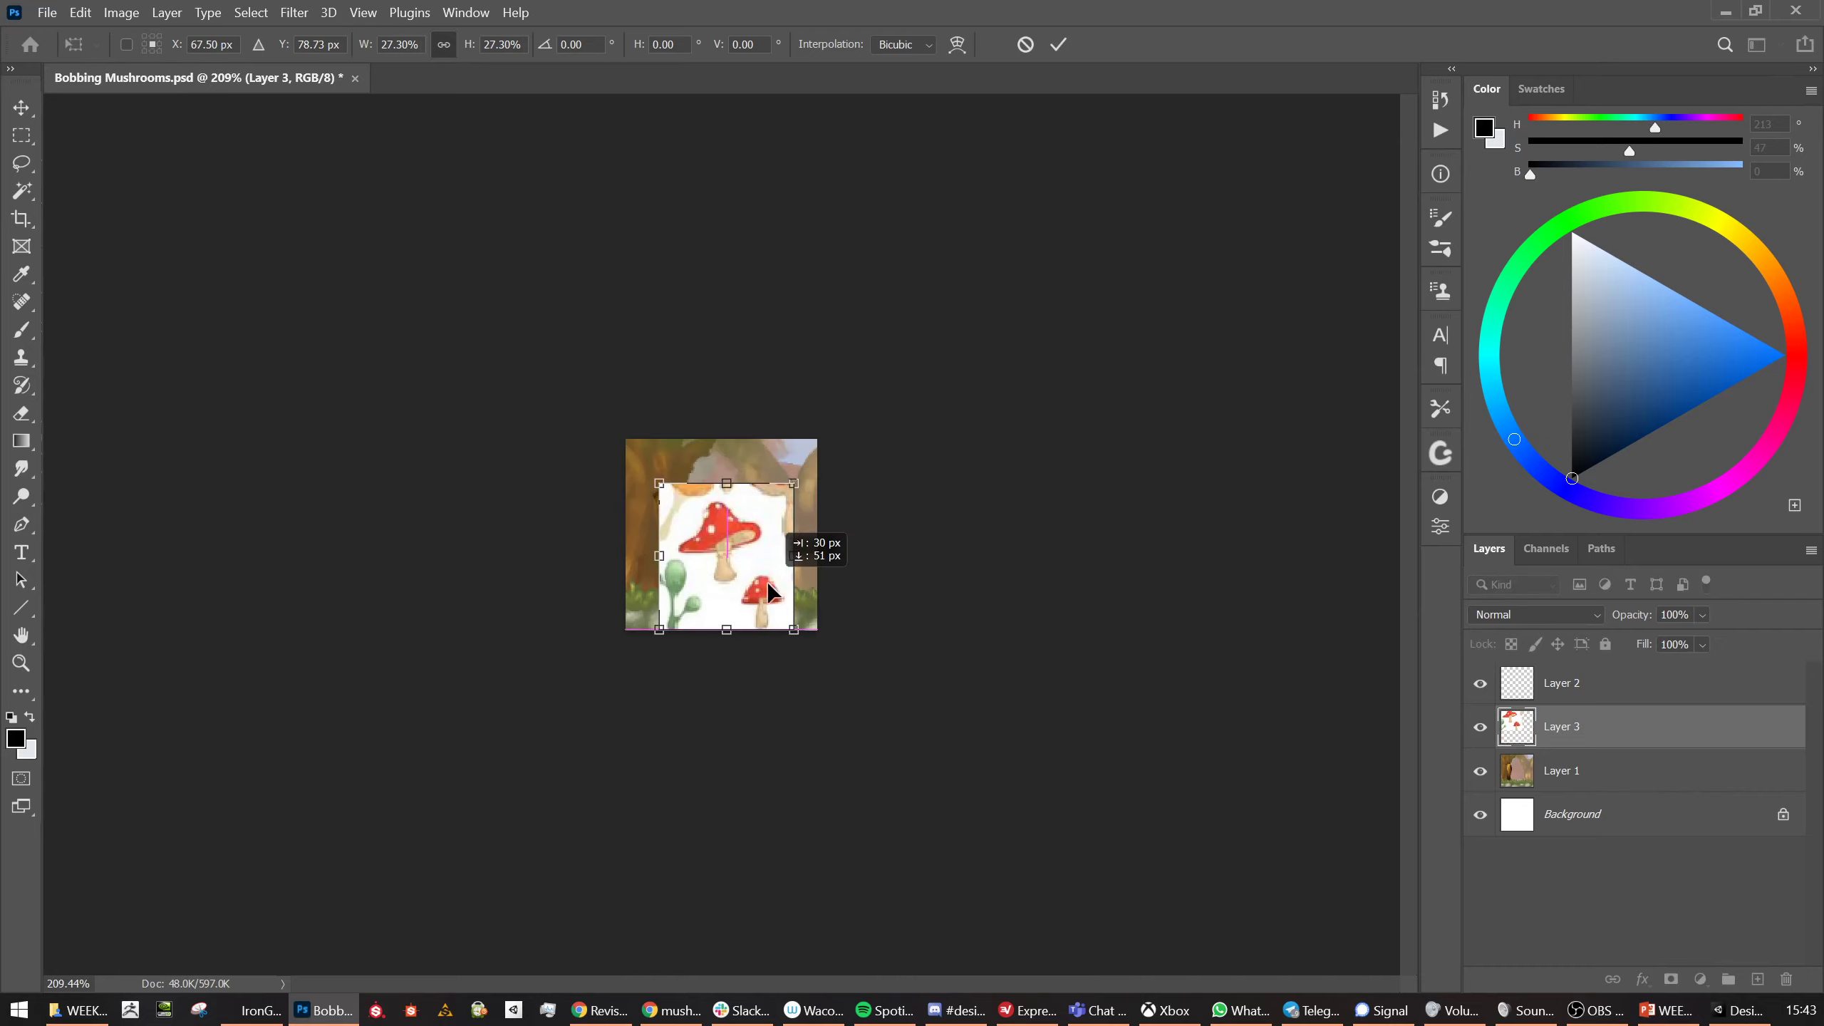
key("Return")
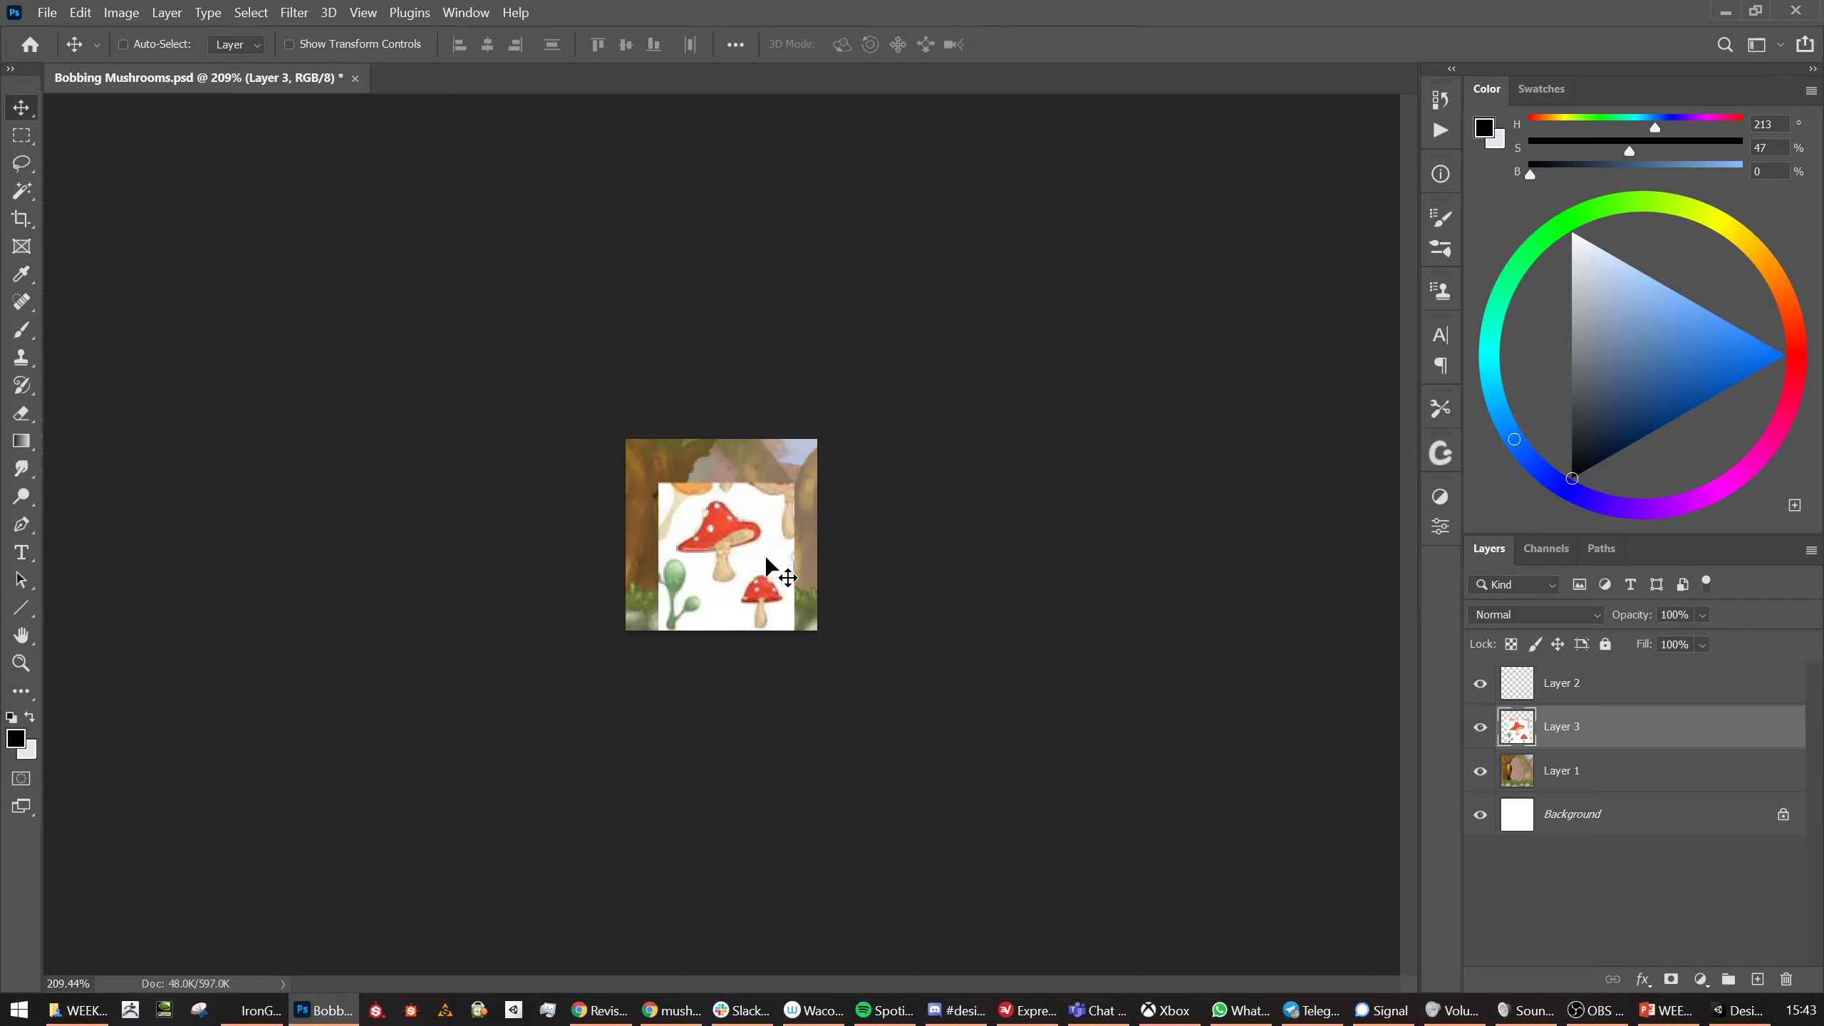
Remove the white background around the mushrooms with the Magic Wand, and move the mushroom layer slightly upward
scroll(766, 550, "up", 3)
scroll(788, 568, "up", 1)
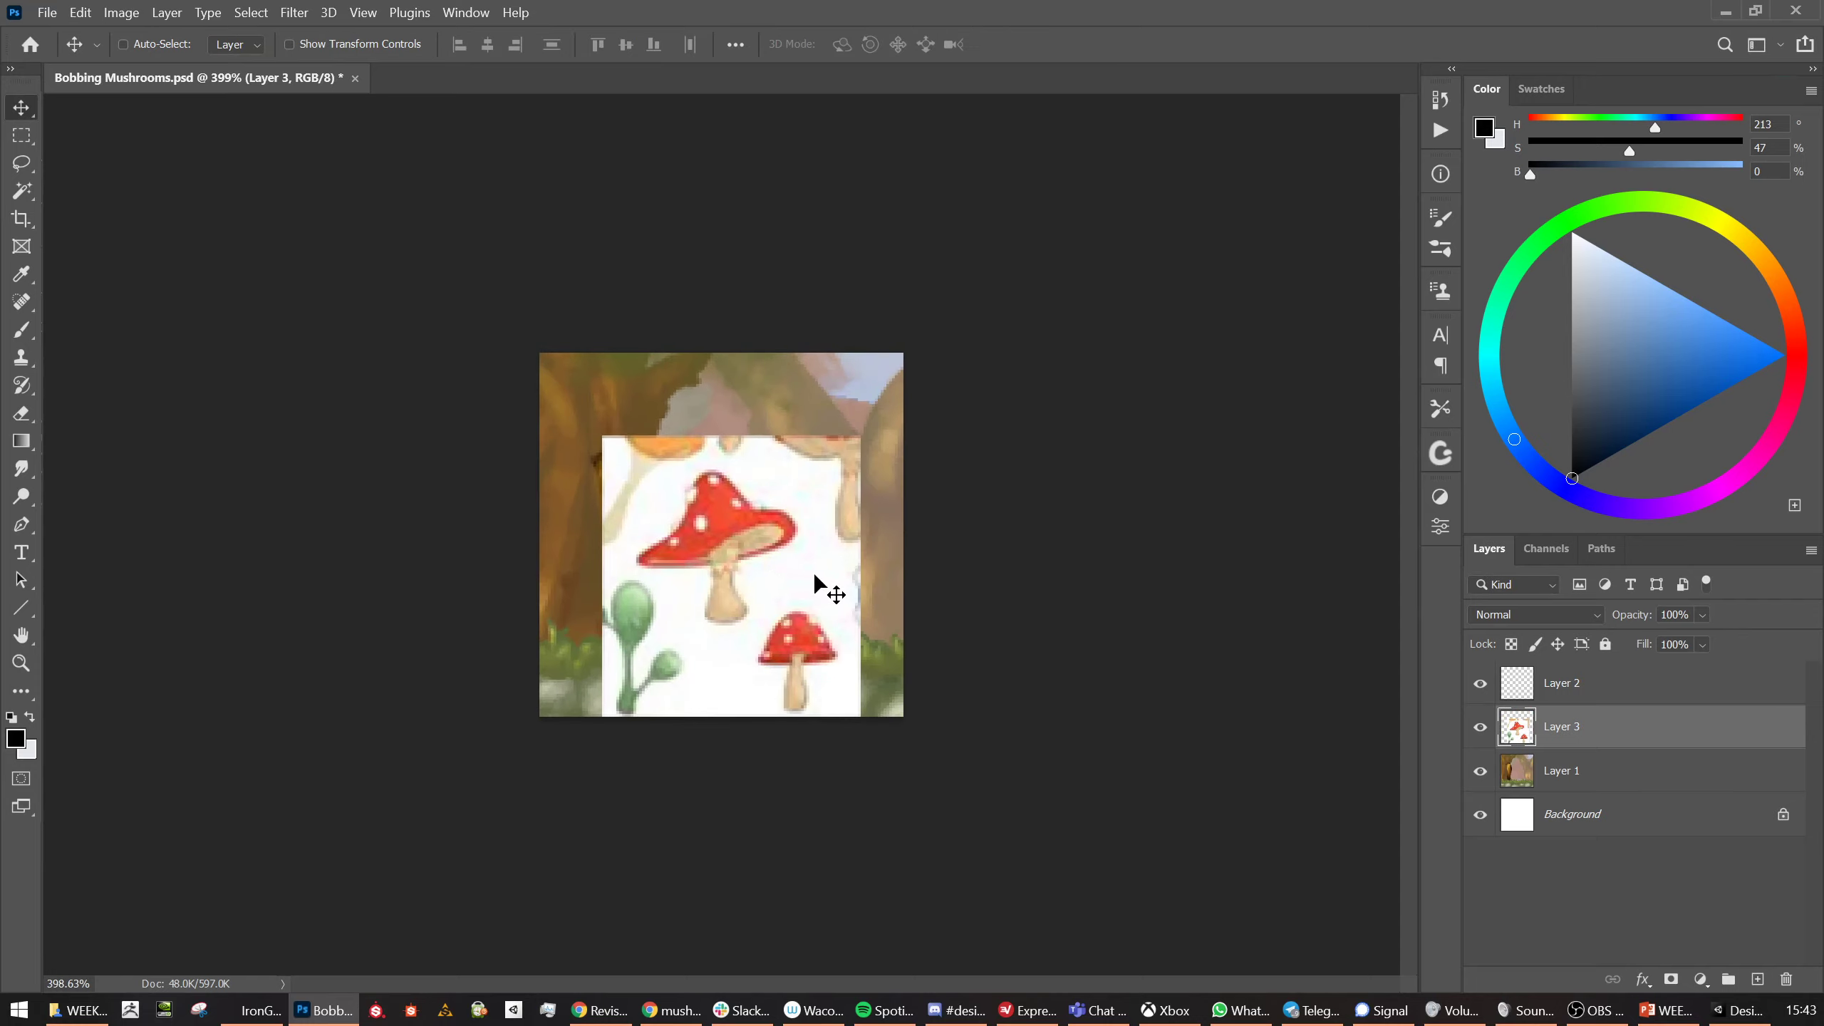
key("w")
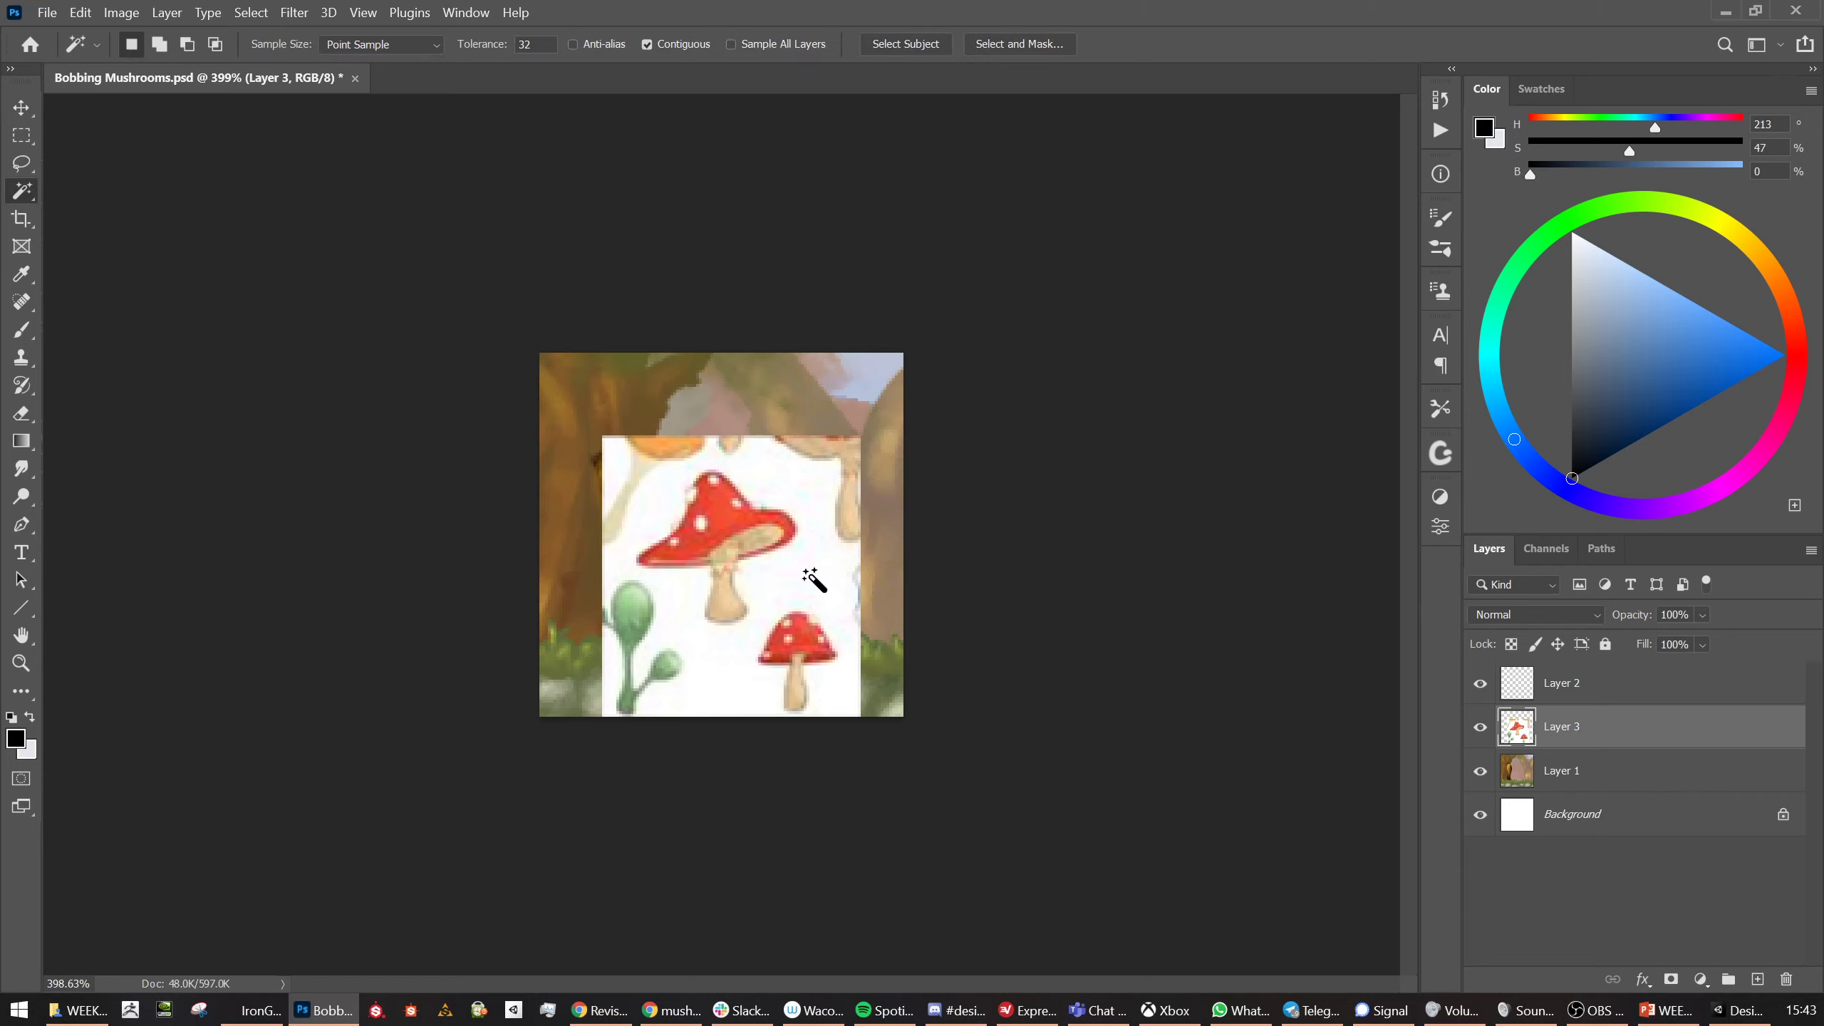
left_click(808, 572)
key("Delete")
key("v")
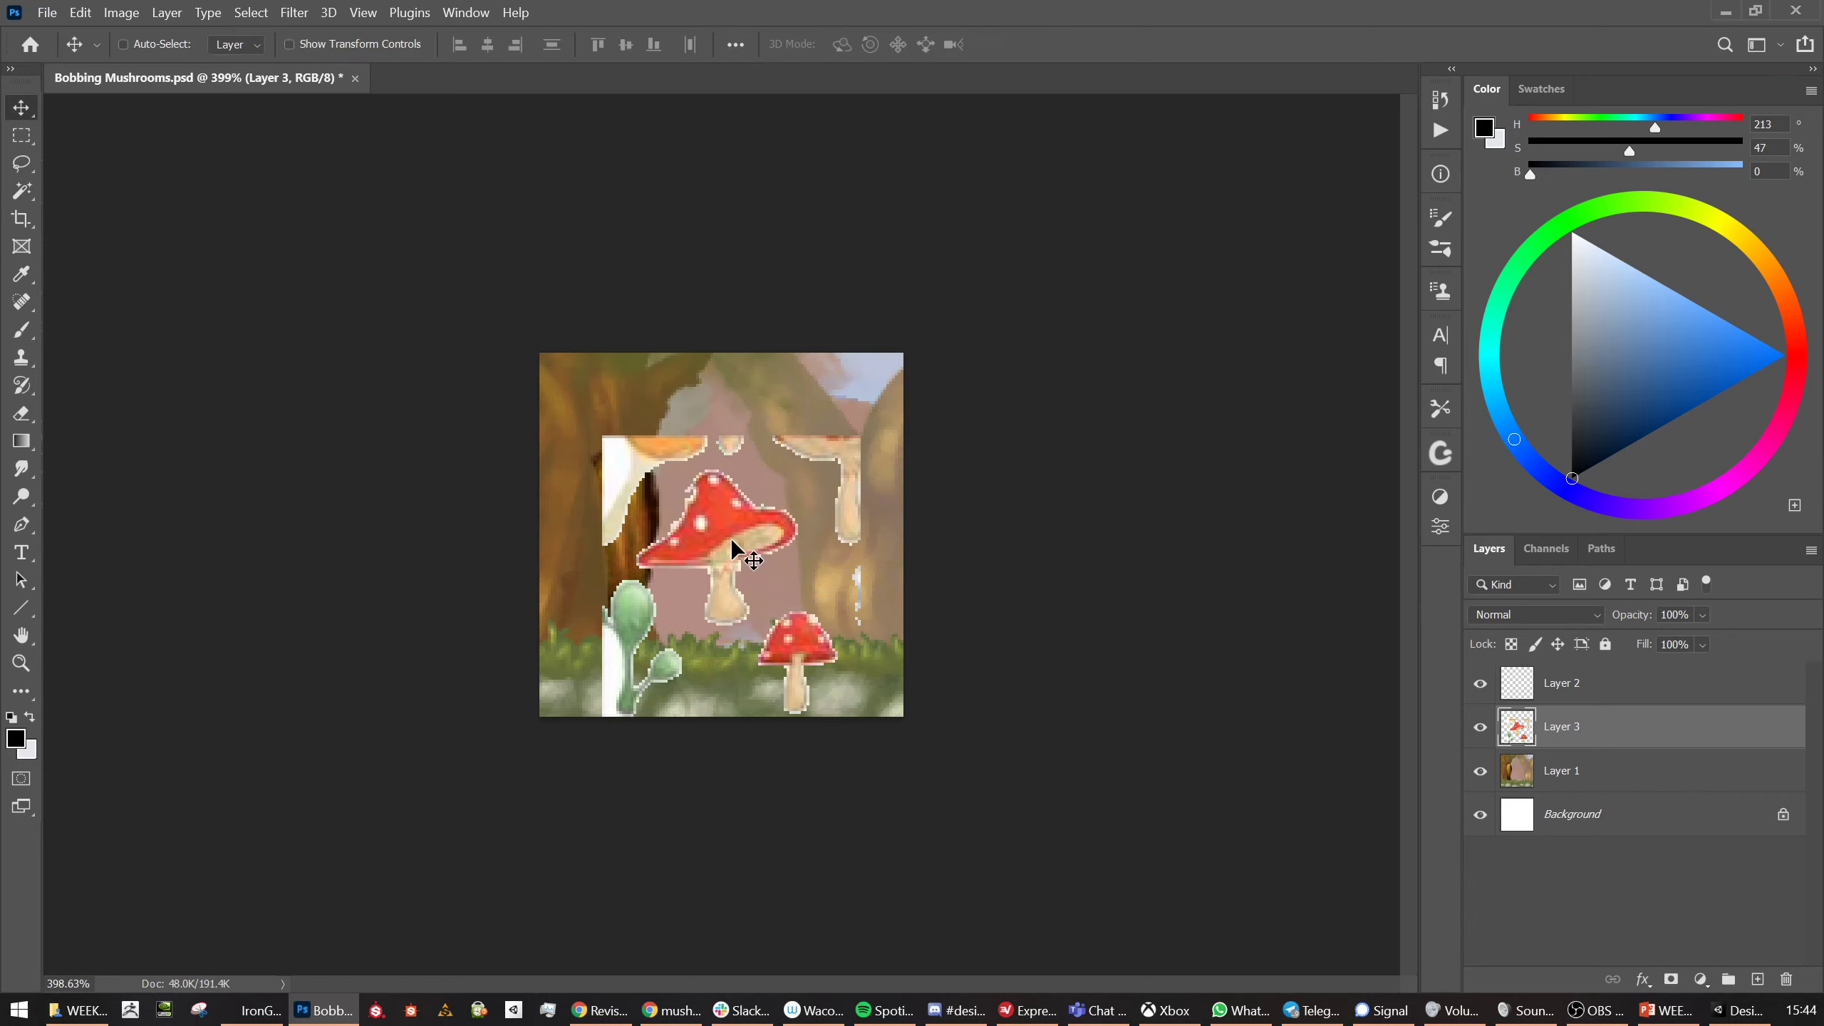
mouse_move(734, 553)
left_mouse_down()
mouse_move(755, 584)
mouse_move(717, 544)
left_mouse_up()
Delete the leftover mushroom and plant fragments around the two red mushrooms on Layer 3, and shift the pair slightly up and left
key("l")
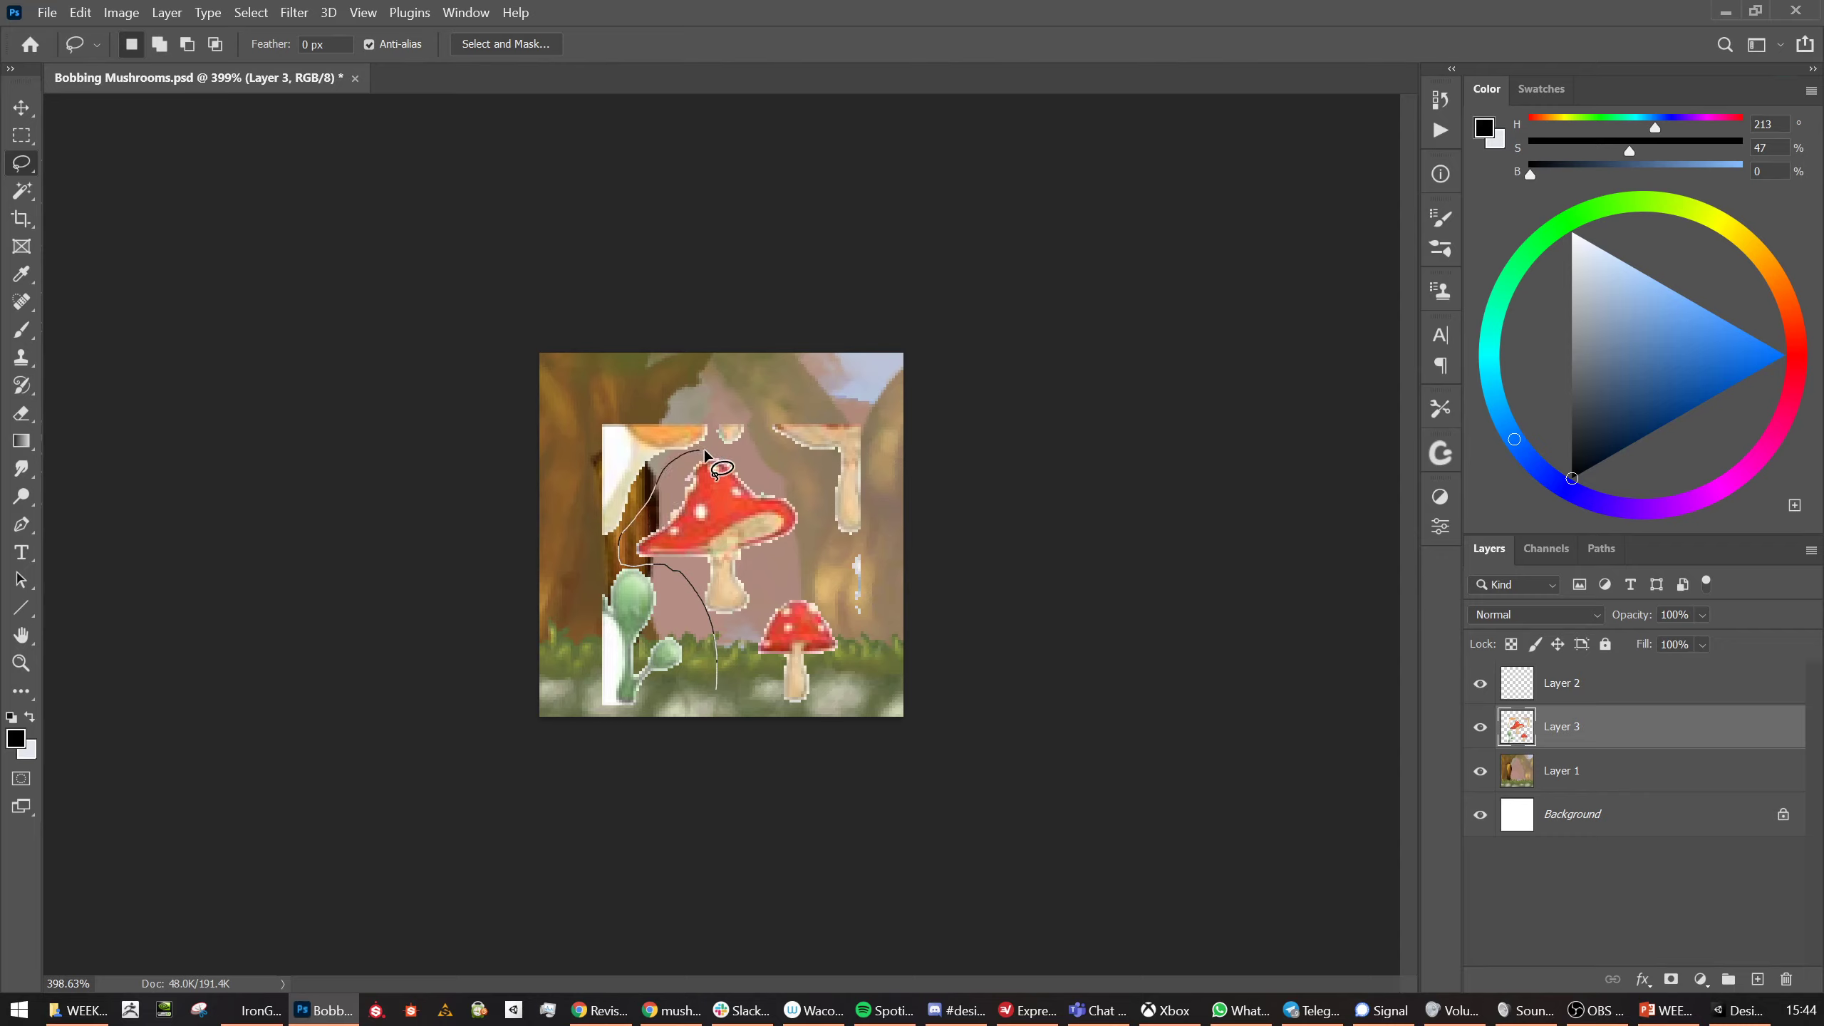
mouse_move(859, 633)
left_mouse_down()
mouse_move(503, 298)
mouse_move(459, 611)
mouse_move(654, 816)
mouse_move(729, 774)
left_mouse_up()
key("Delete")
key("ctrl+d")
key("v")
mouse_move(747, 534)
left_mouse_down()
mouse_move(735, 565)
mouse_move(727, 512)
left_mouse_up()
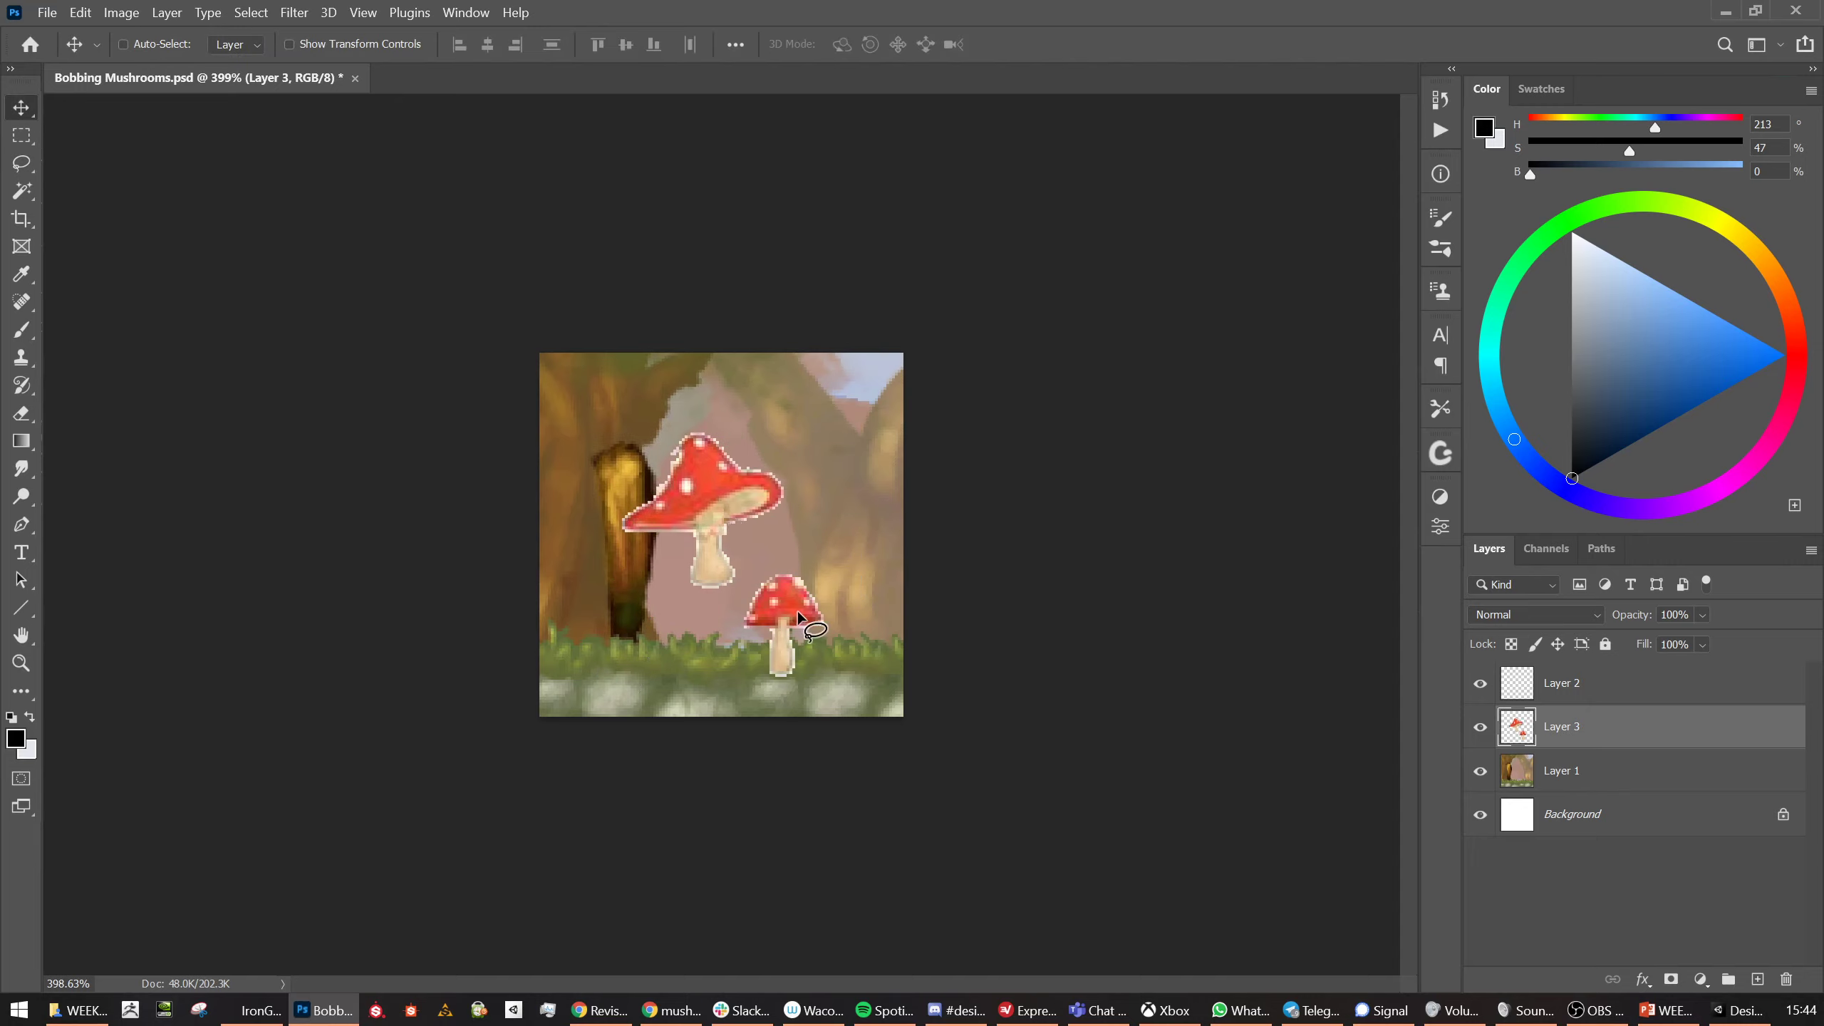
Move the small red mushroom beside the large one's stem so they overlap, and lower both onto the grass
key("l")
mouse_move(869, 668)
left_mouse_down()
mouse_move(755, 551)
mouse_move(740, 503)
left_mouse_up()
key("v")
key("ctrl+d")
left_click_drag(761, 566, 764, 629)
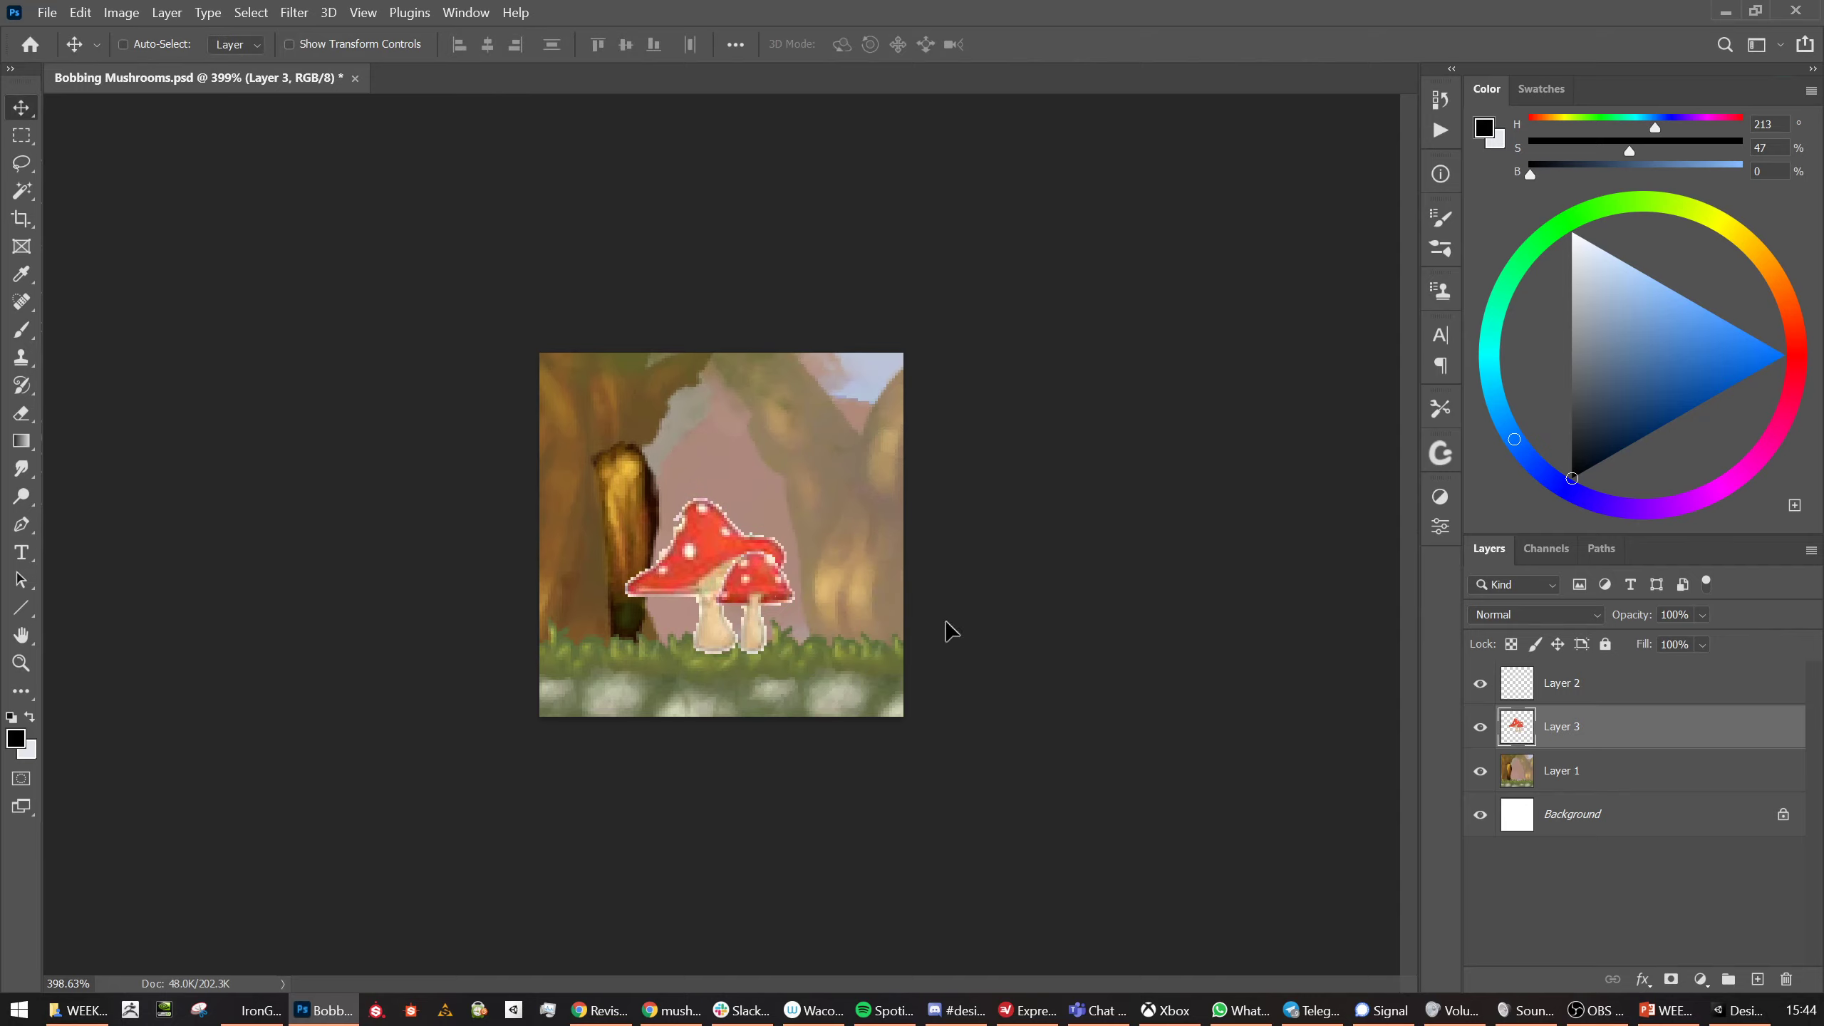
Group the reference layers Layer 3 and Layer 1, and lock the group
scroll(783, 618, "down", 3)
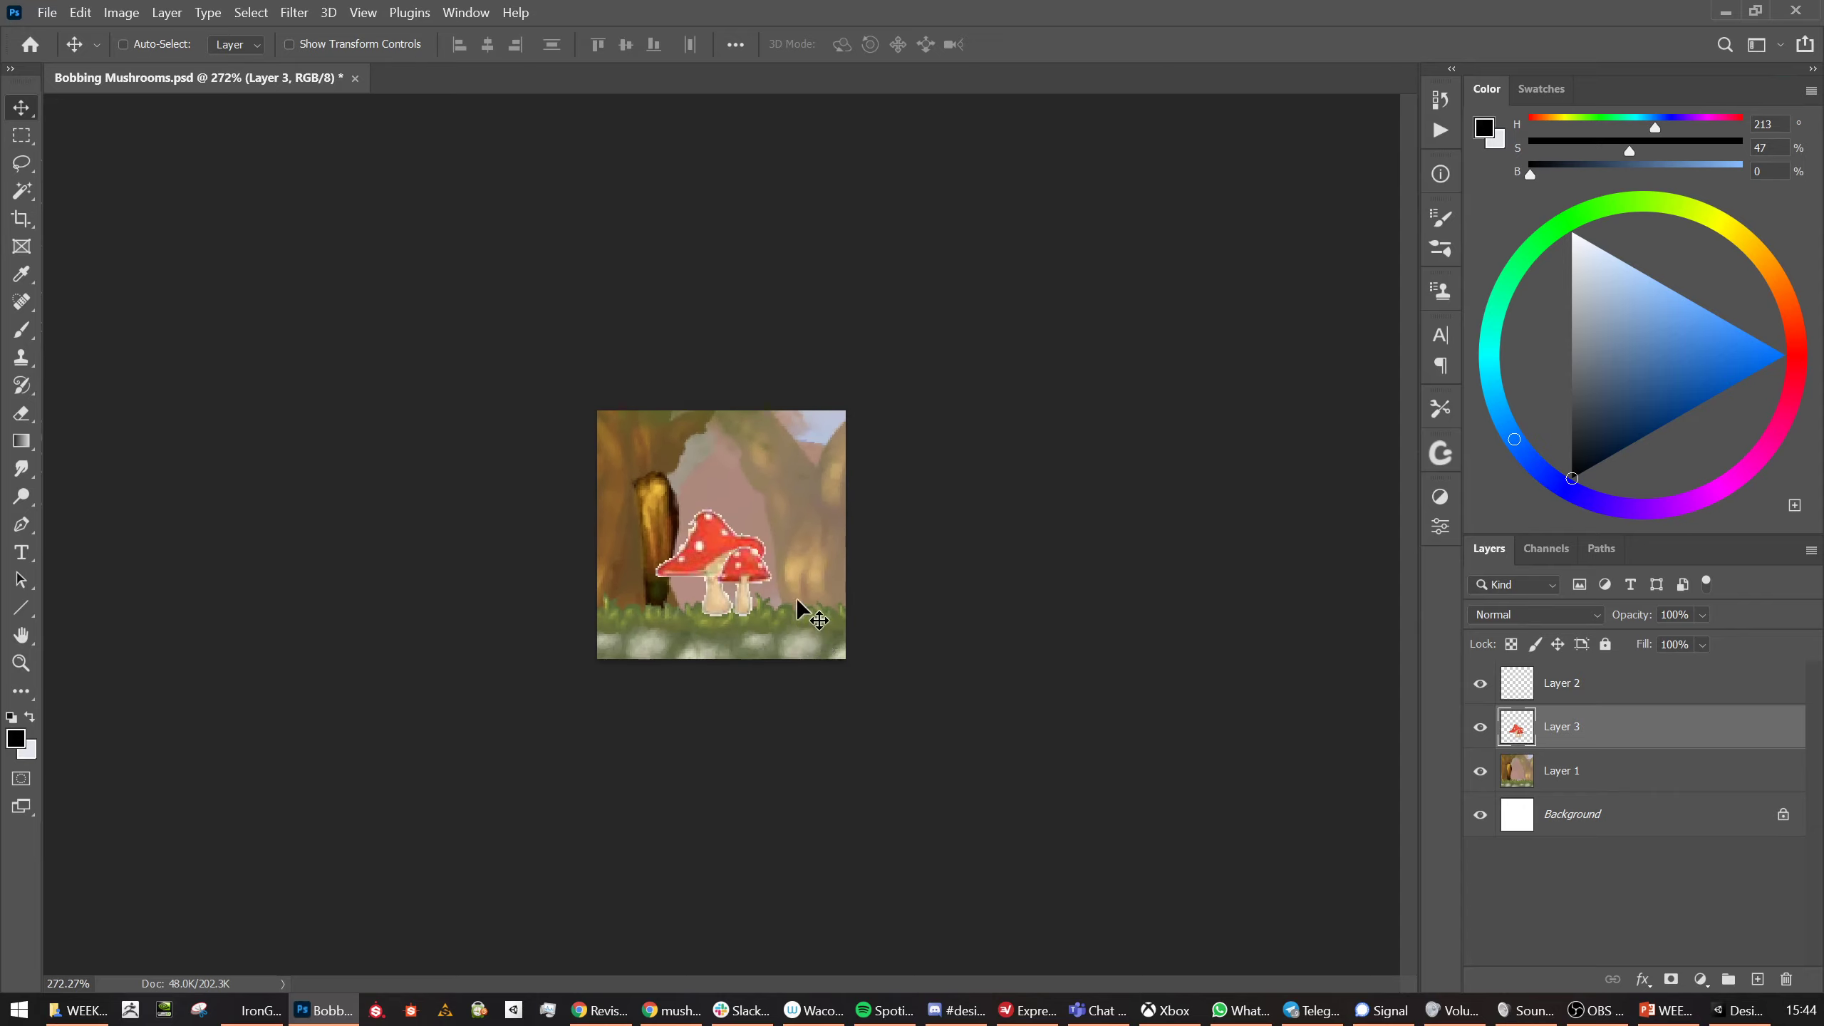
left_click(1582, 774, "shift")
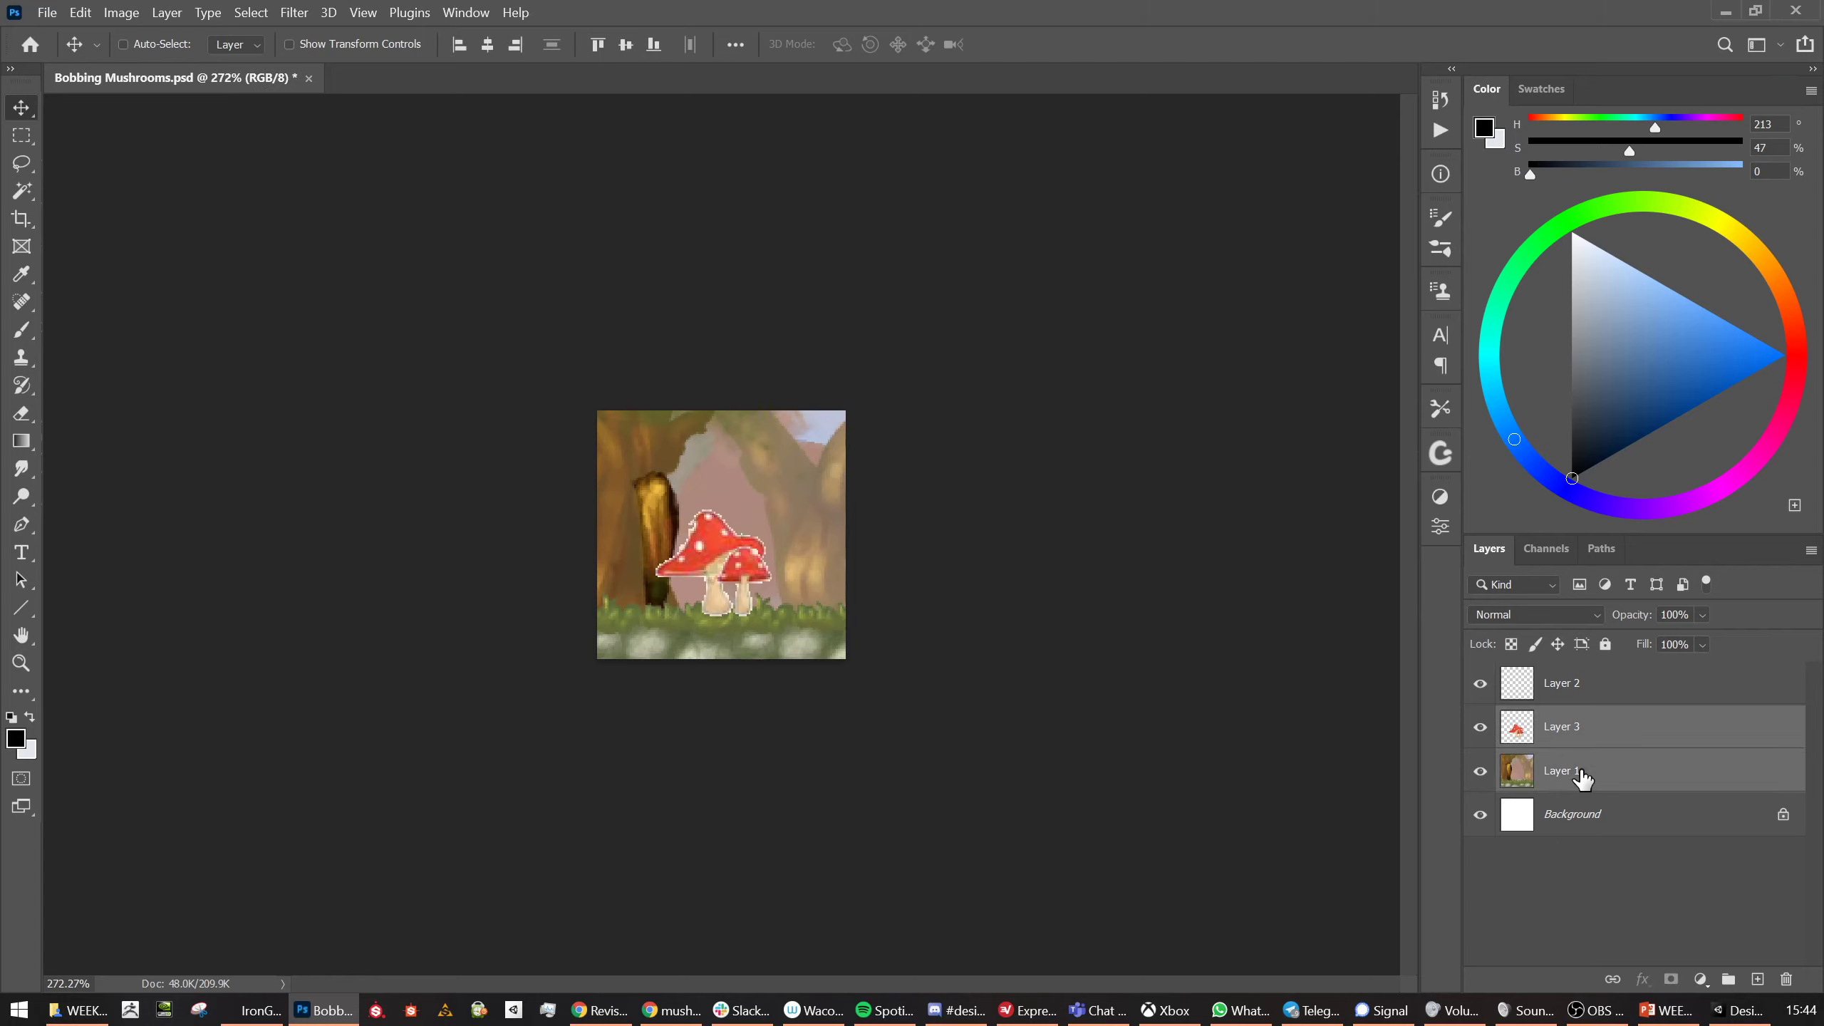
key("ctrl+g")
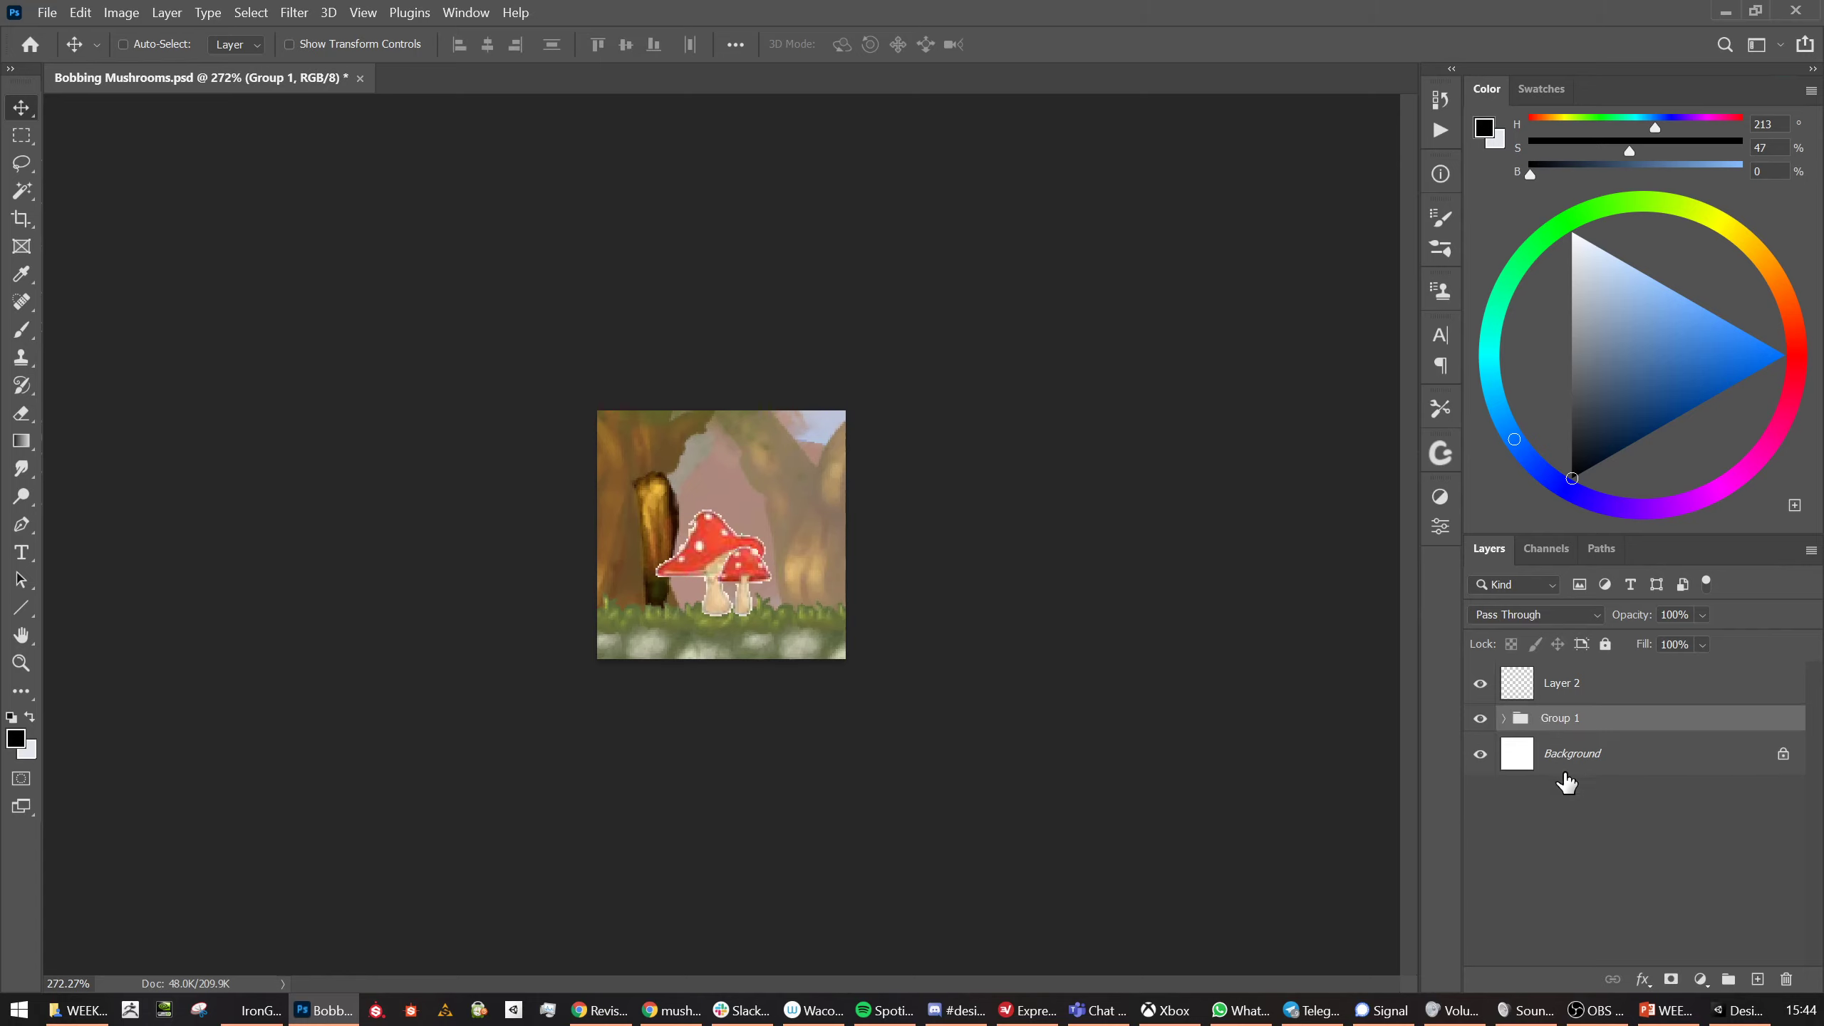
left_click(1607, 645)
Put Layer 2 in its own group and rename that group Frame 1
left_click(1577, 697)
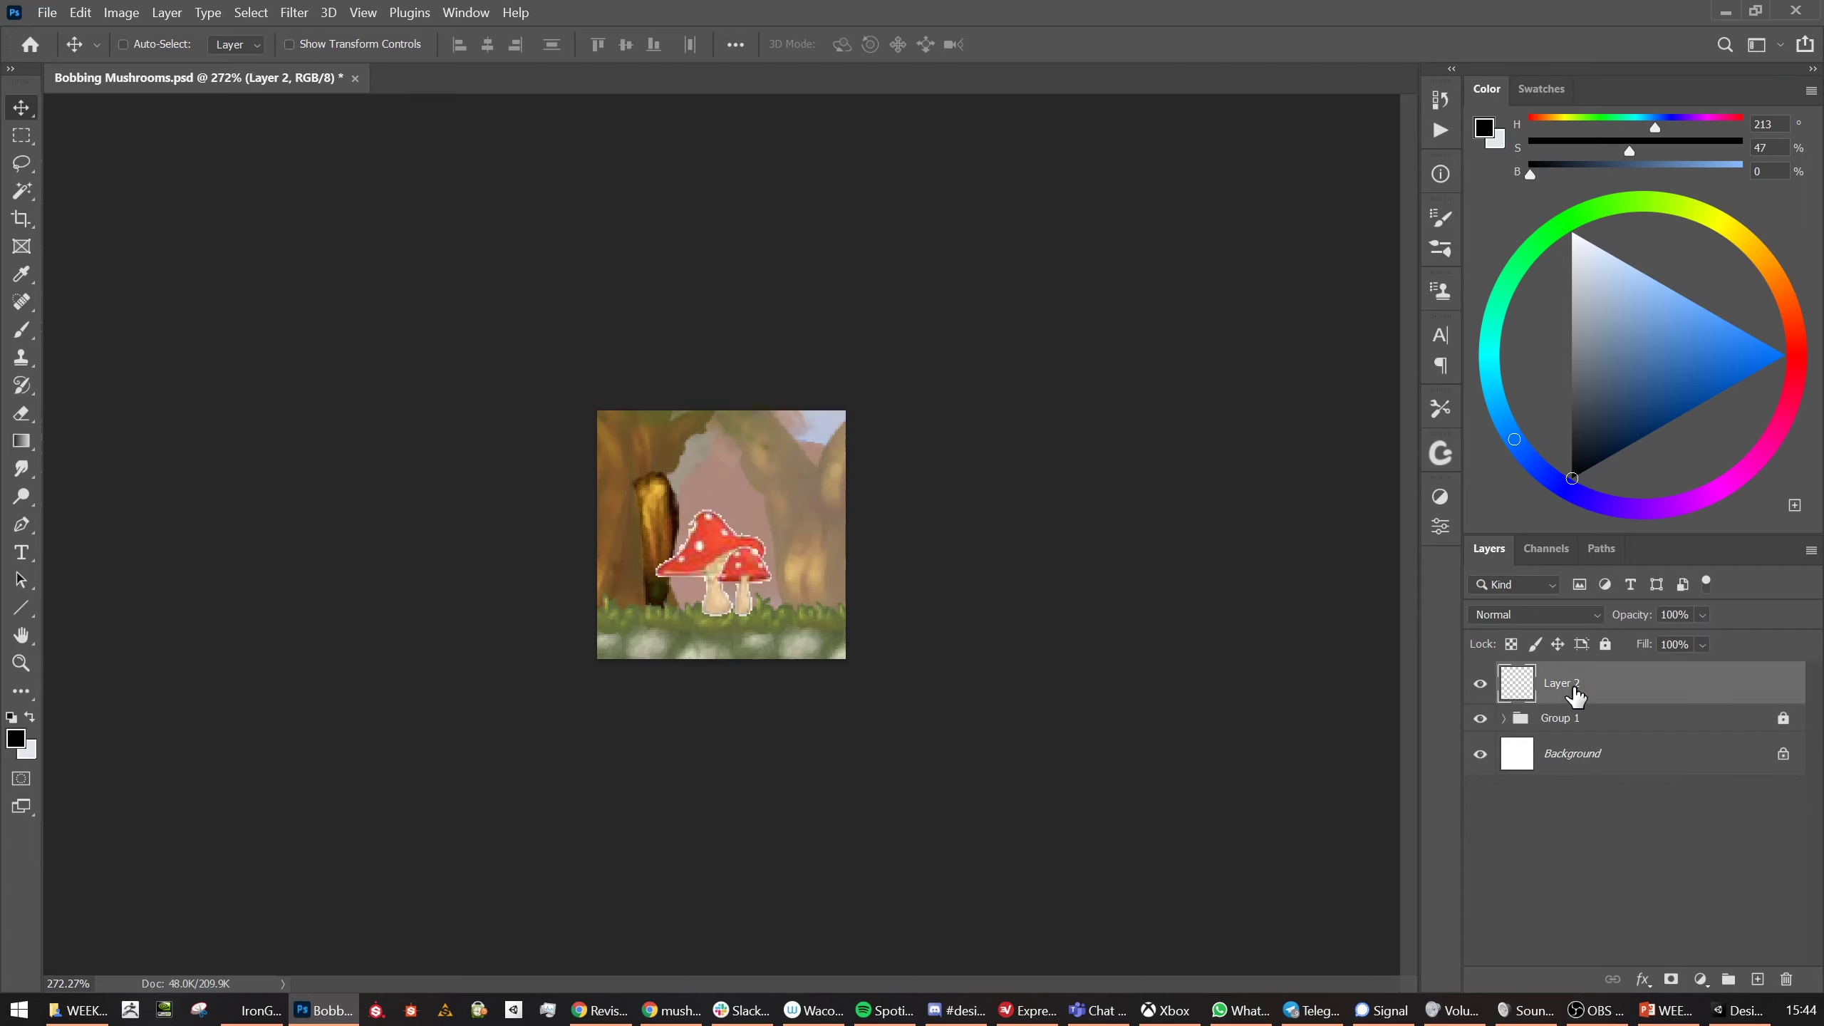
key("ctrl+g")
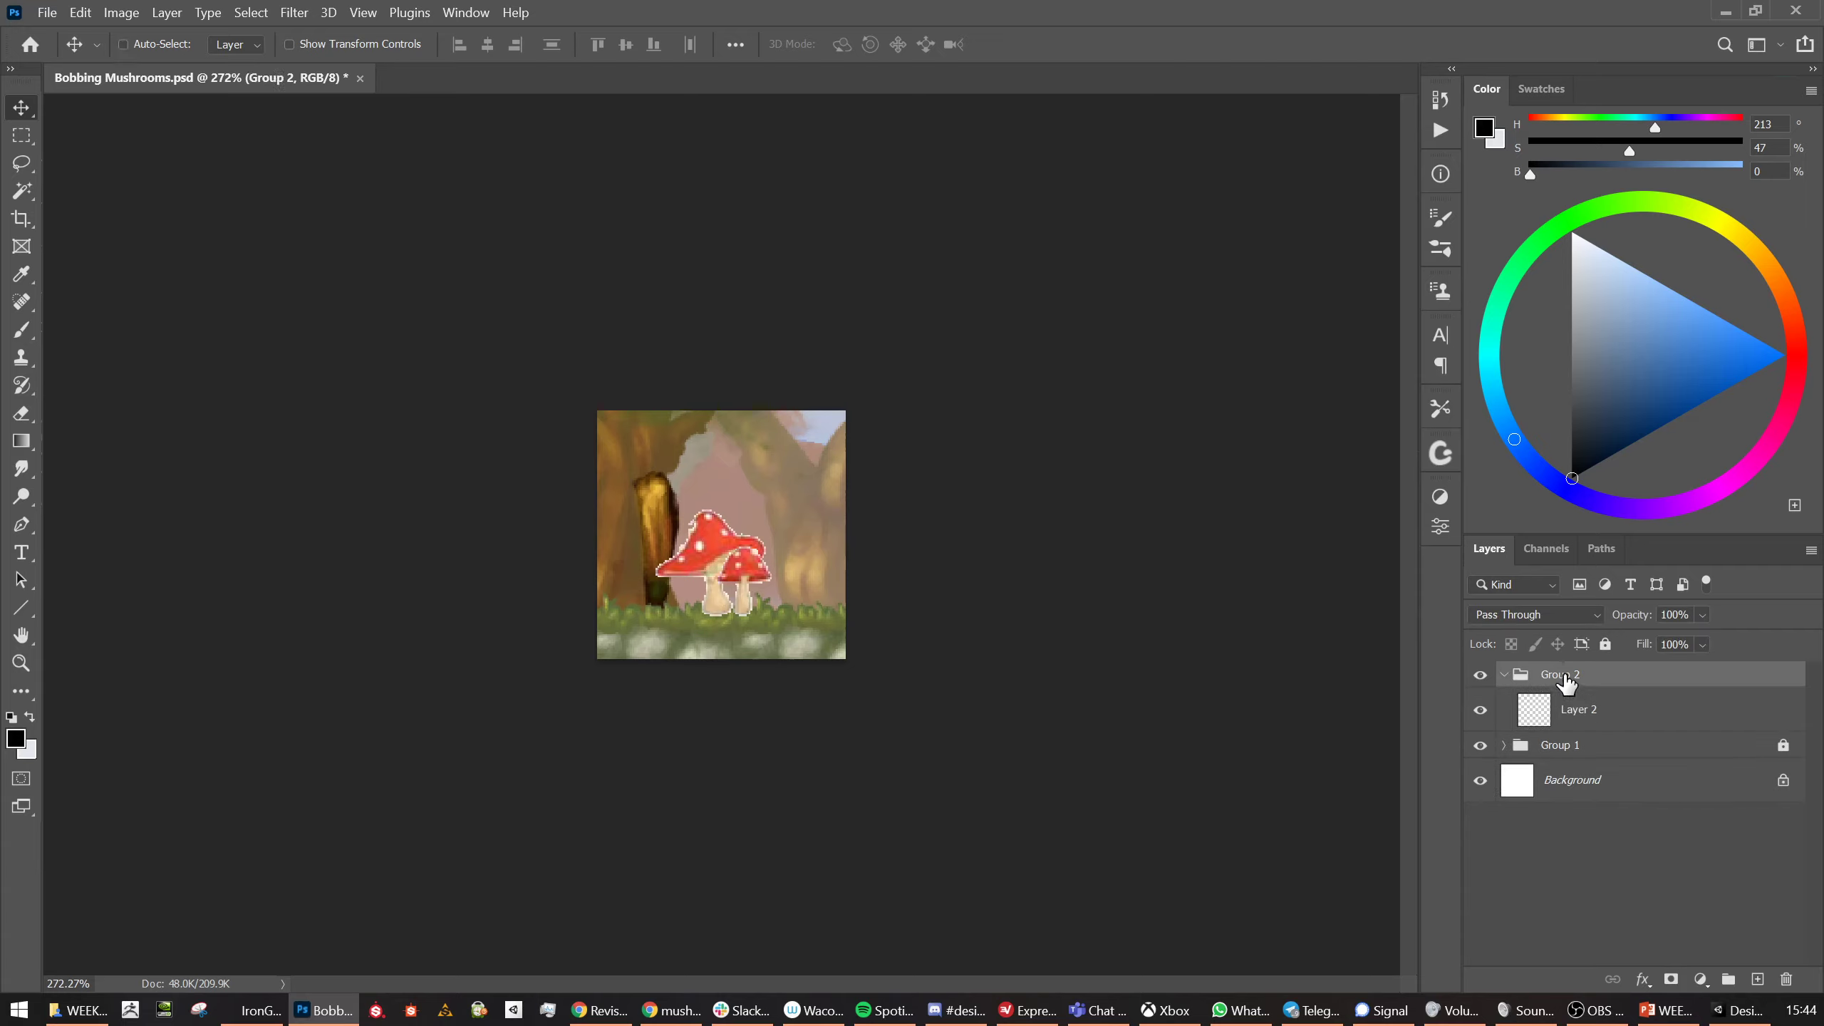
double_click(1563, 675)
type("Frame 1")
key("Return")
Select Layer 2 inside Frame 1, display the brush presets, and reduce the brush size to 10 px
left_click(1556, 711)
scroll(774, 565, "up", 4)
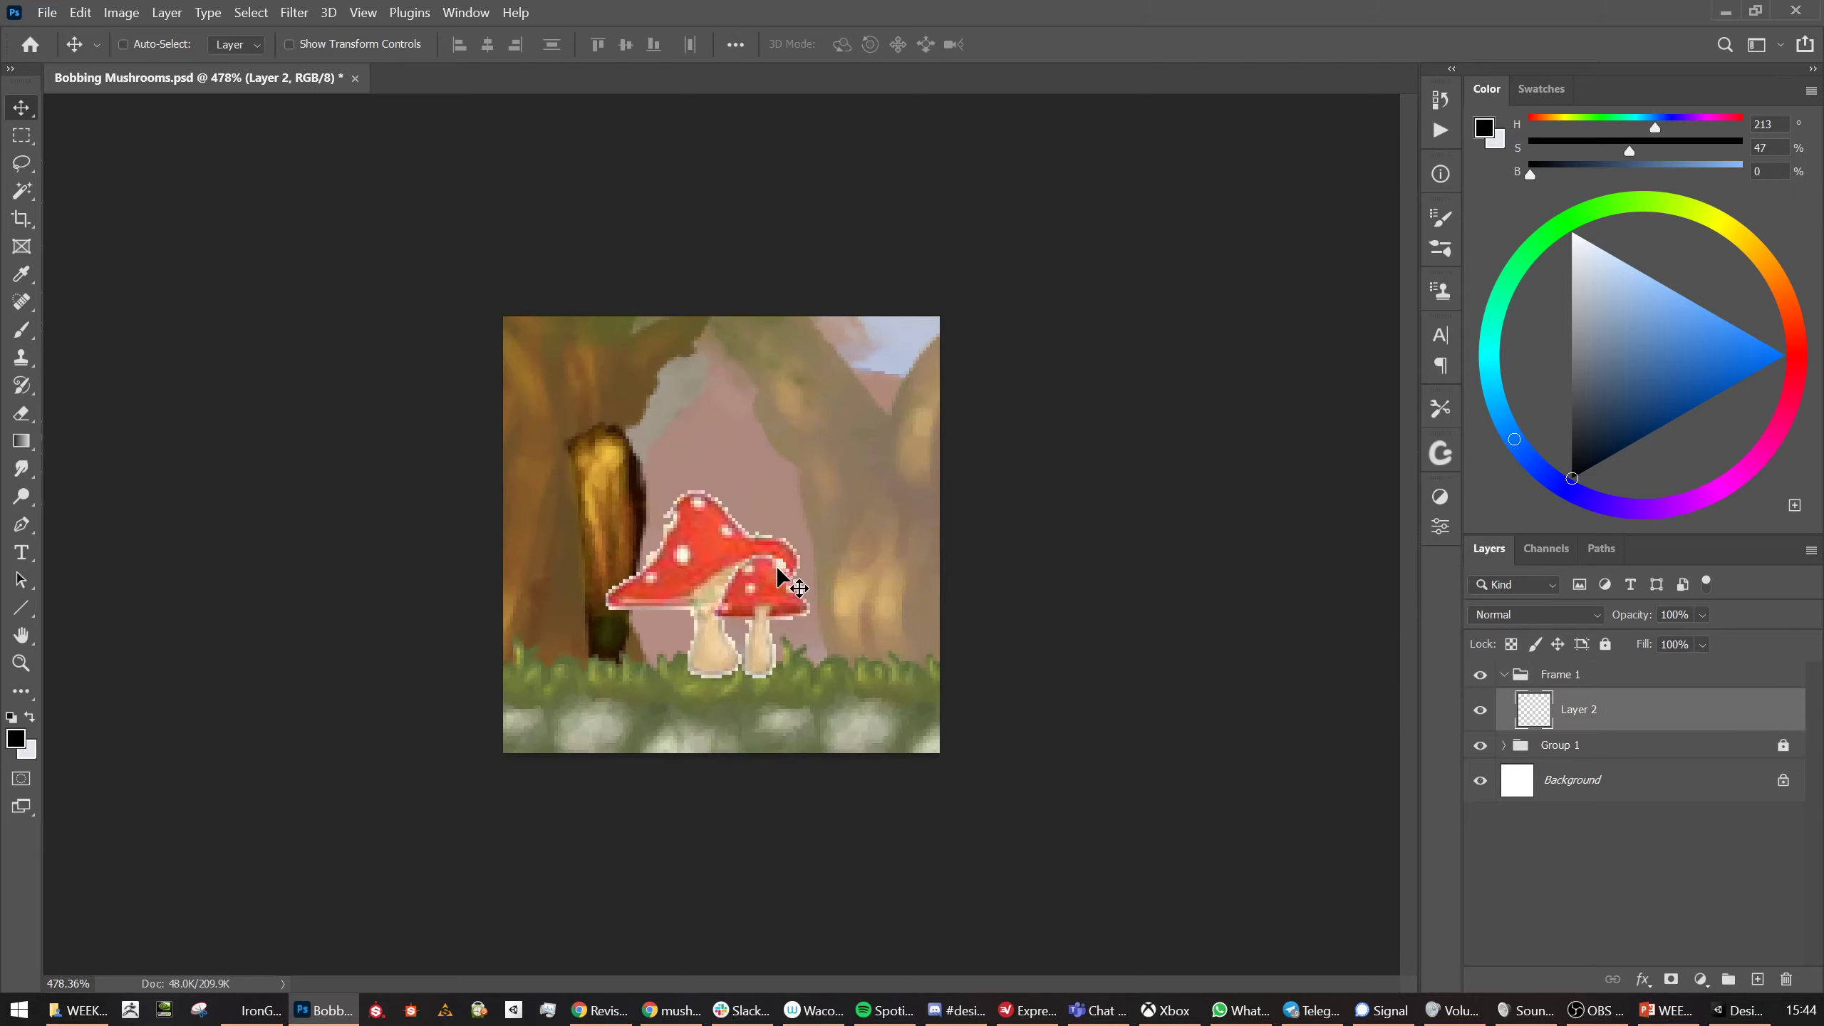
key("b")
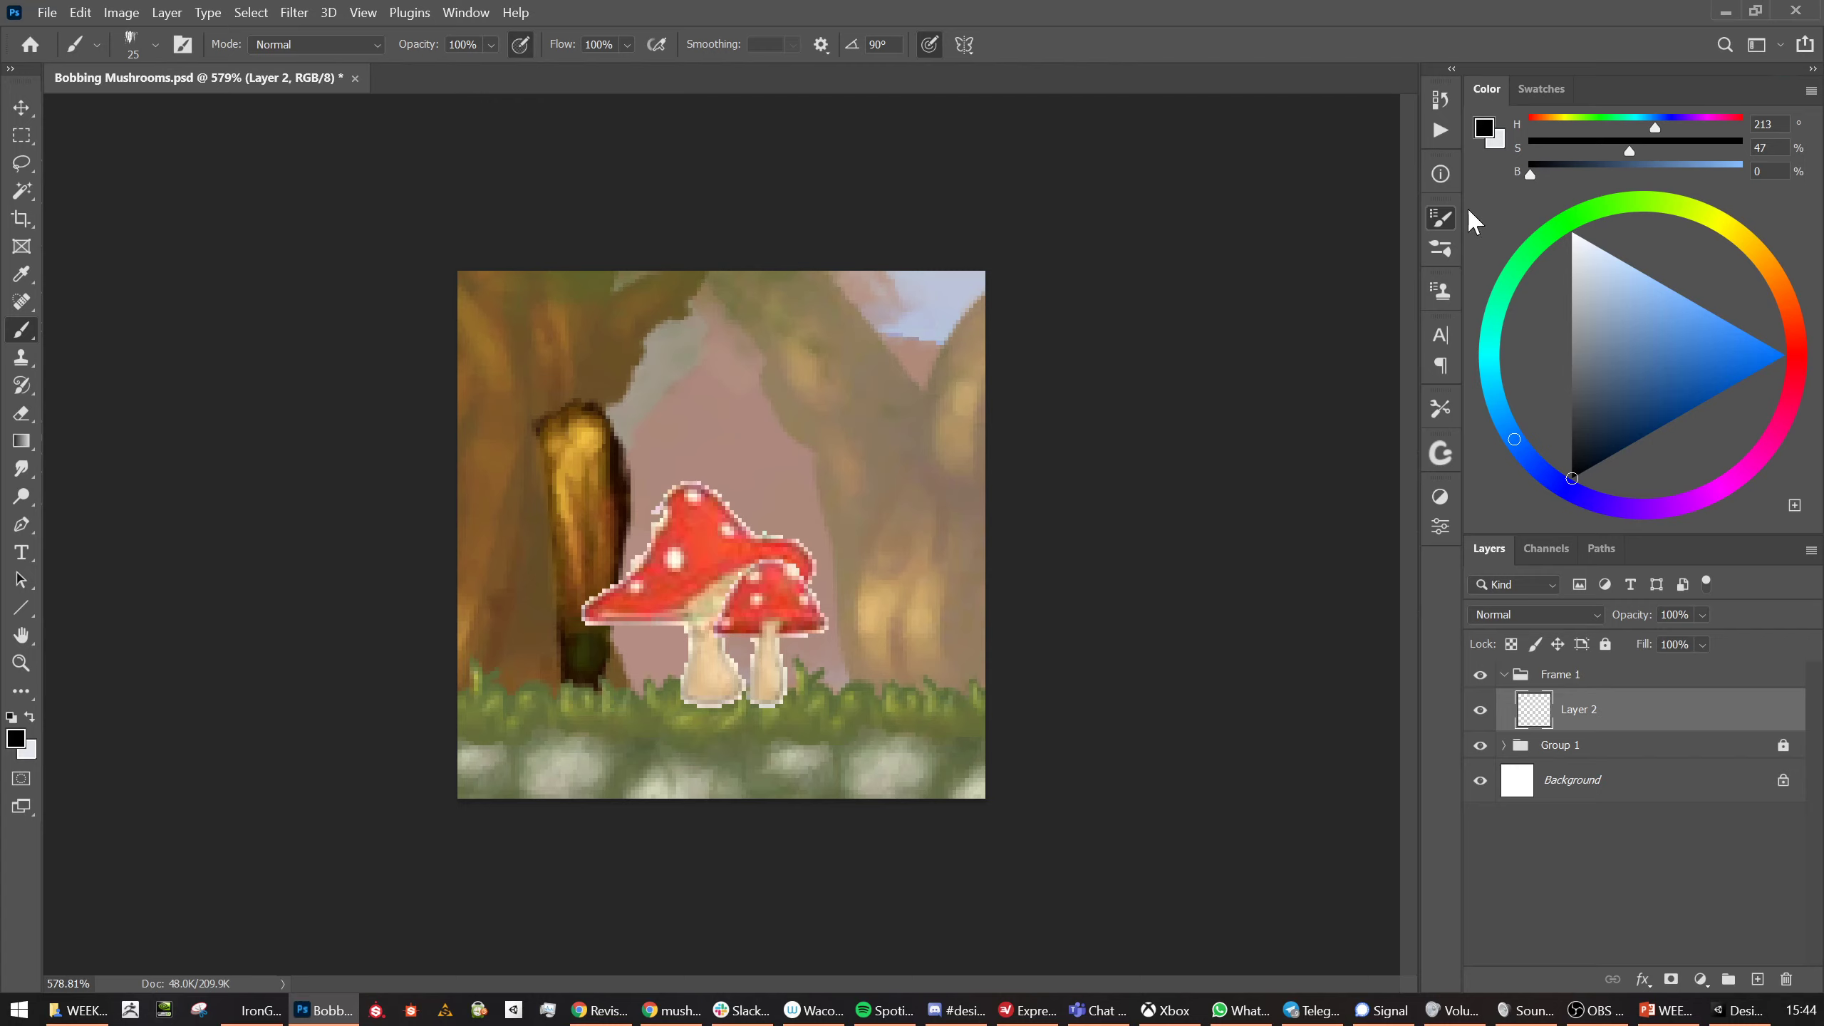
left_click(1431, 261)
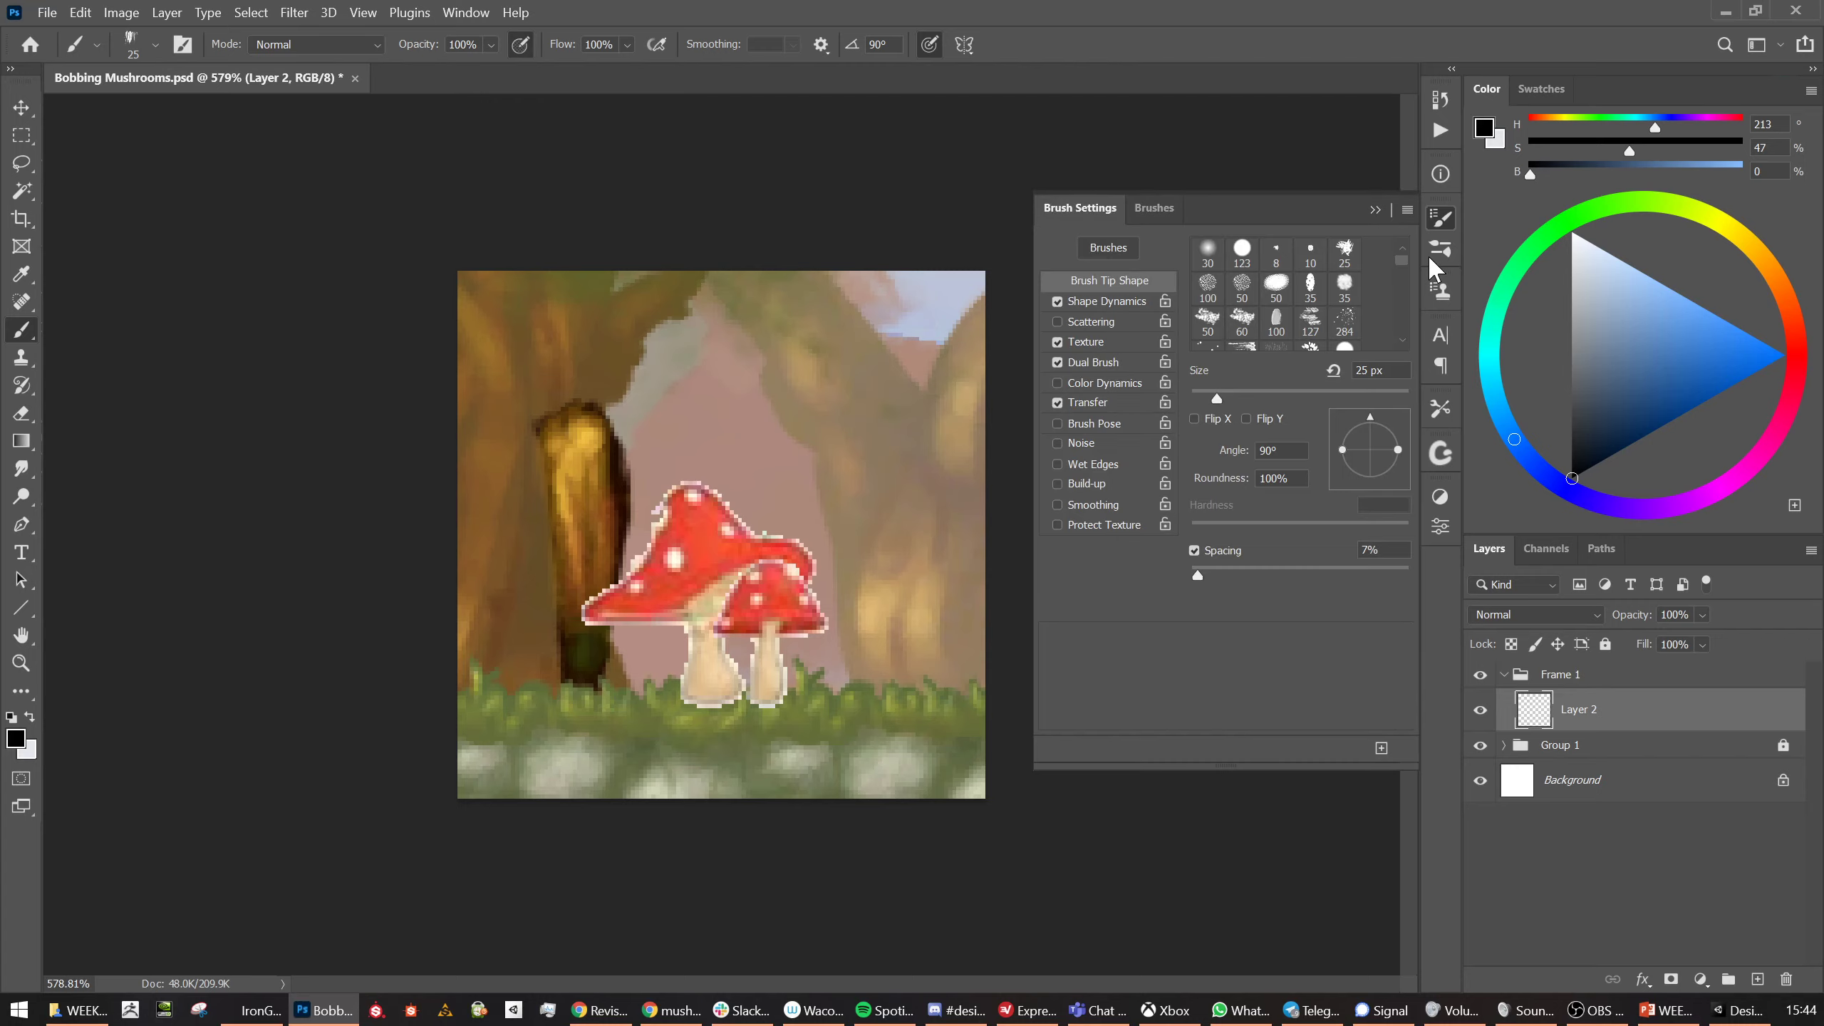
left_click(1448, 245)
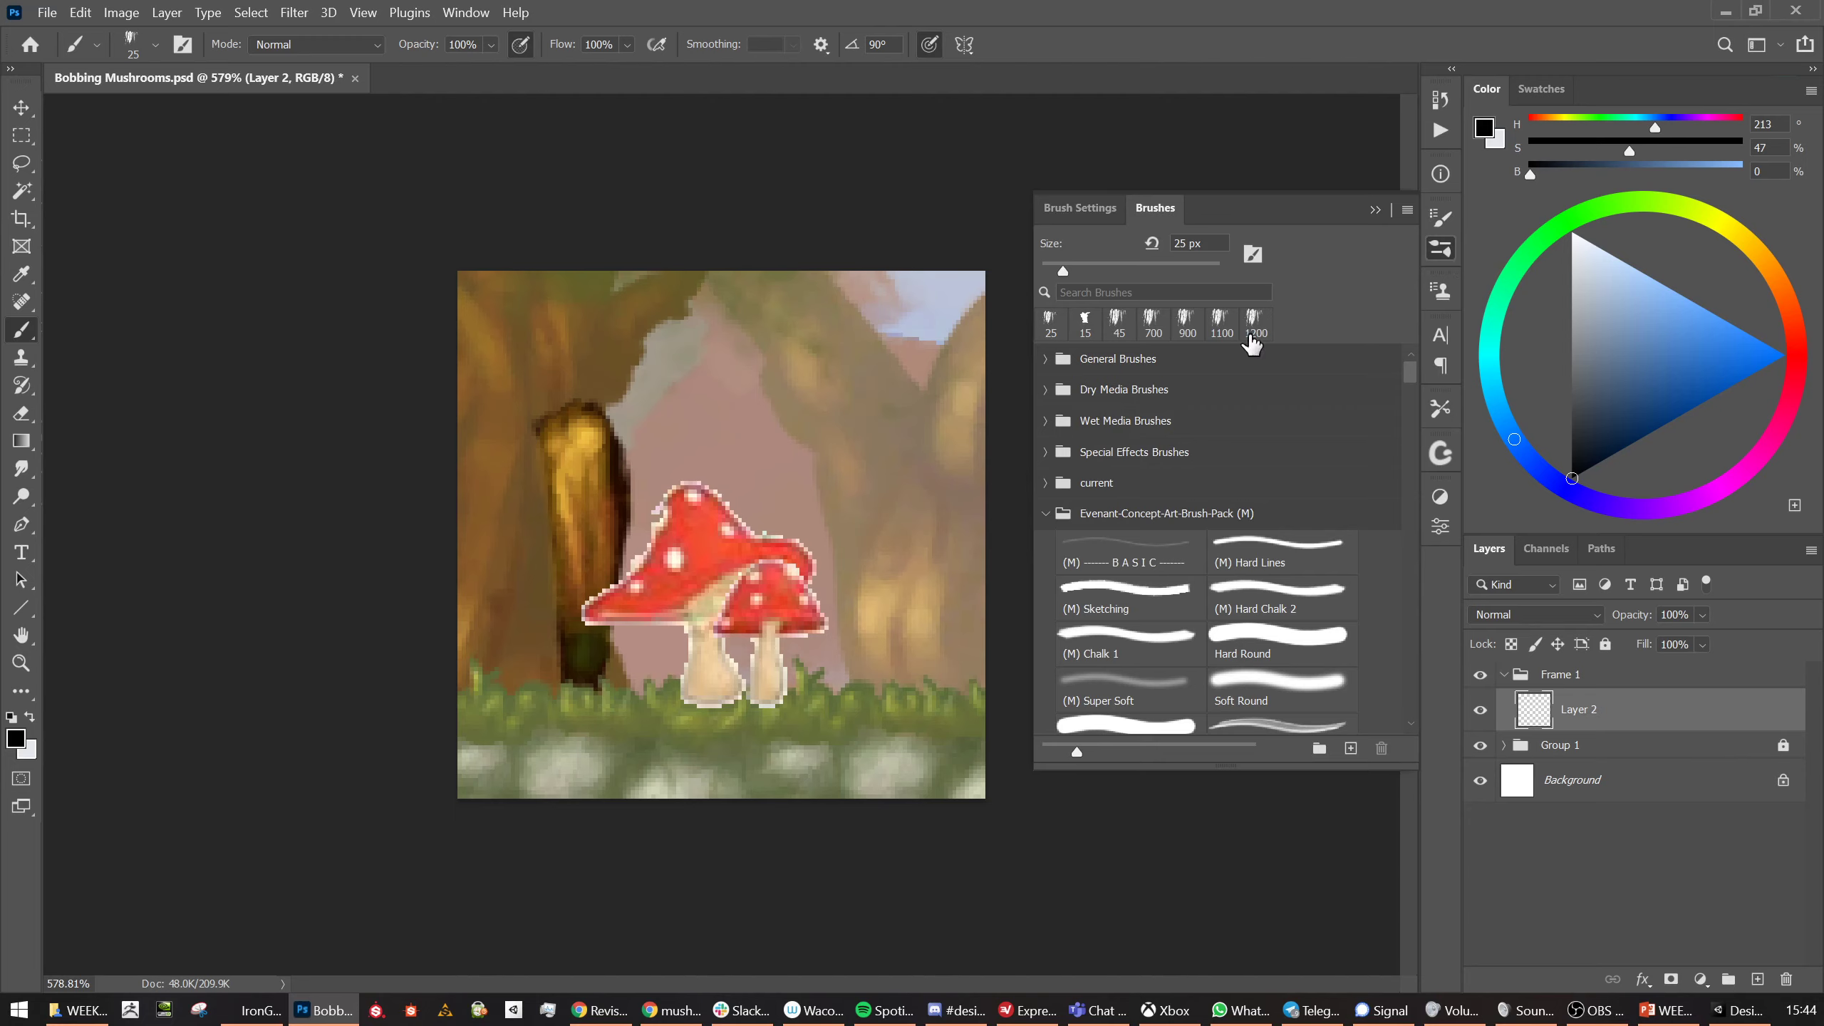
left_click(267, 1018)
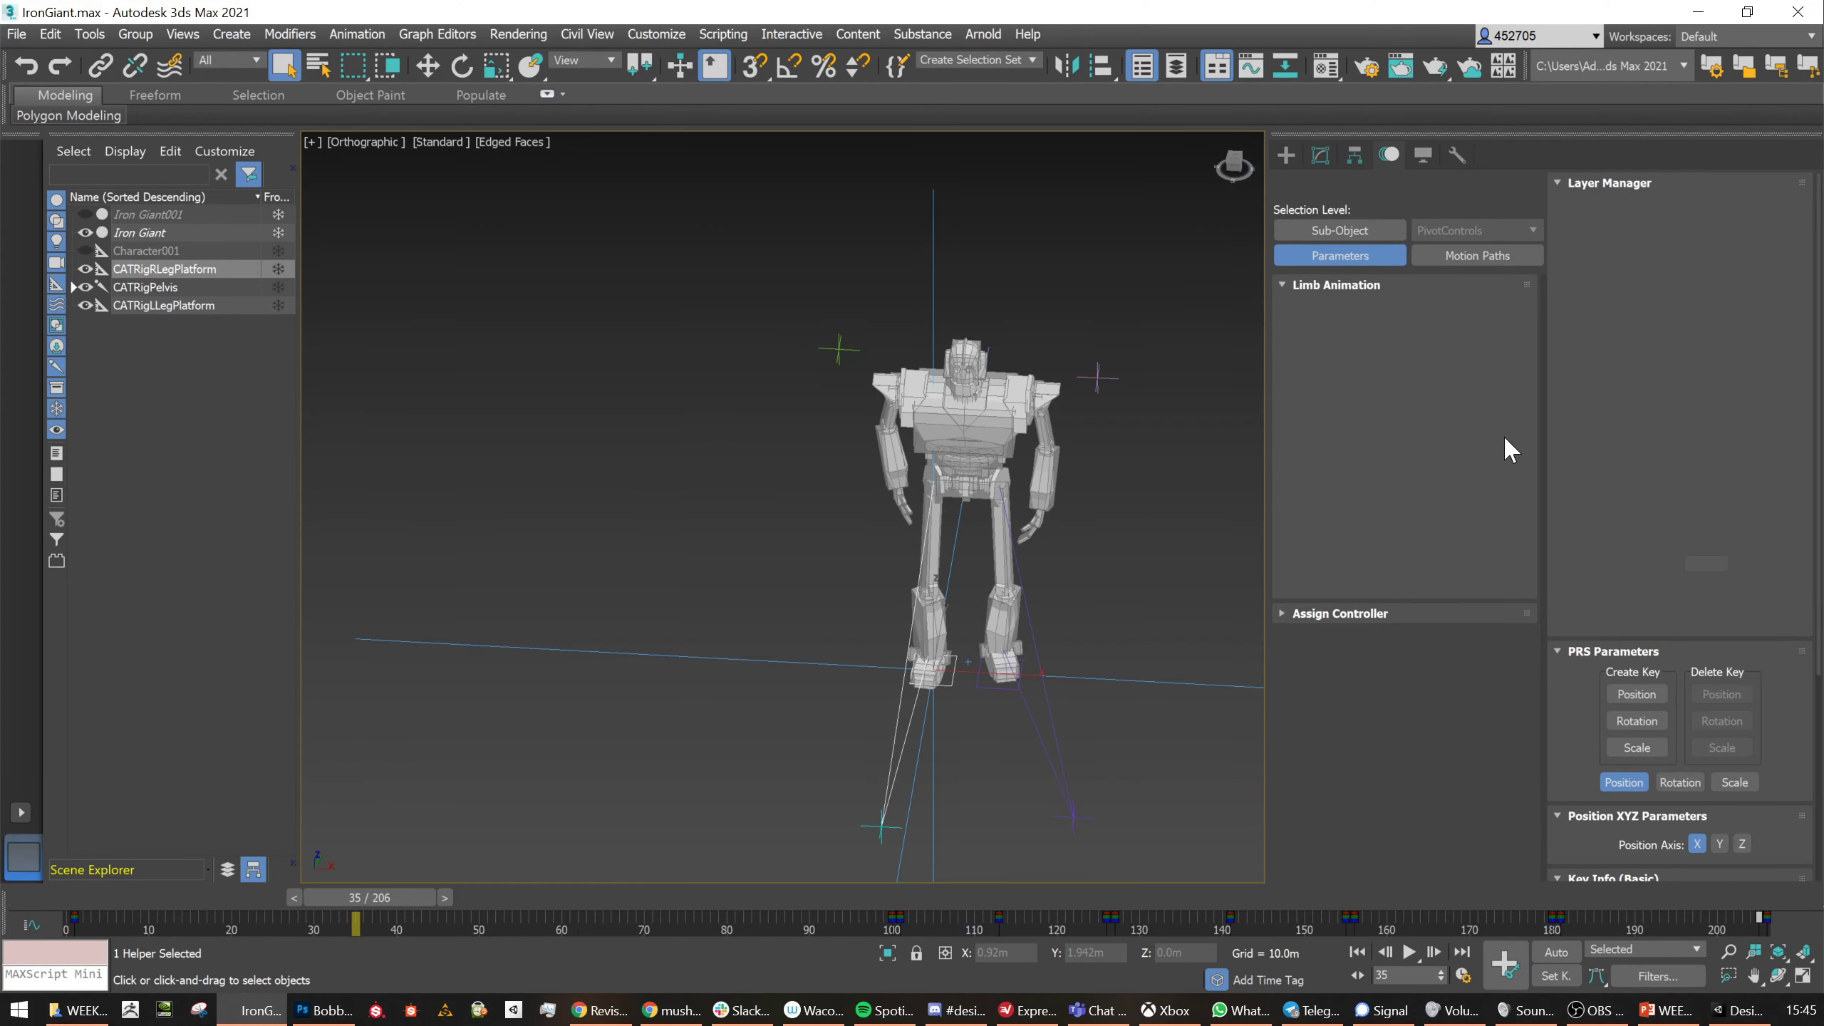
left_click(322, 1011)
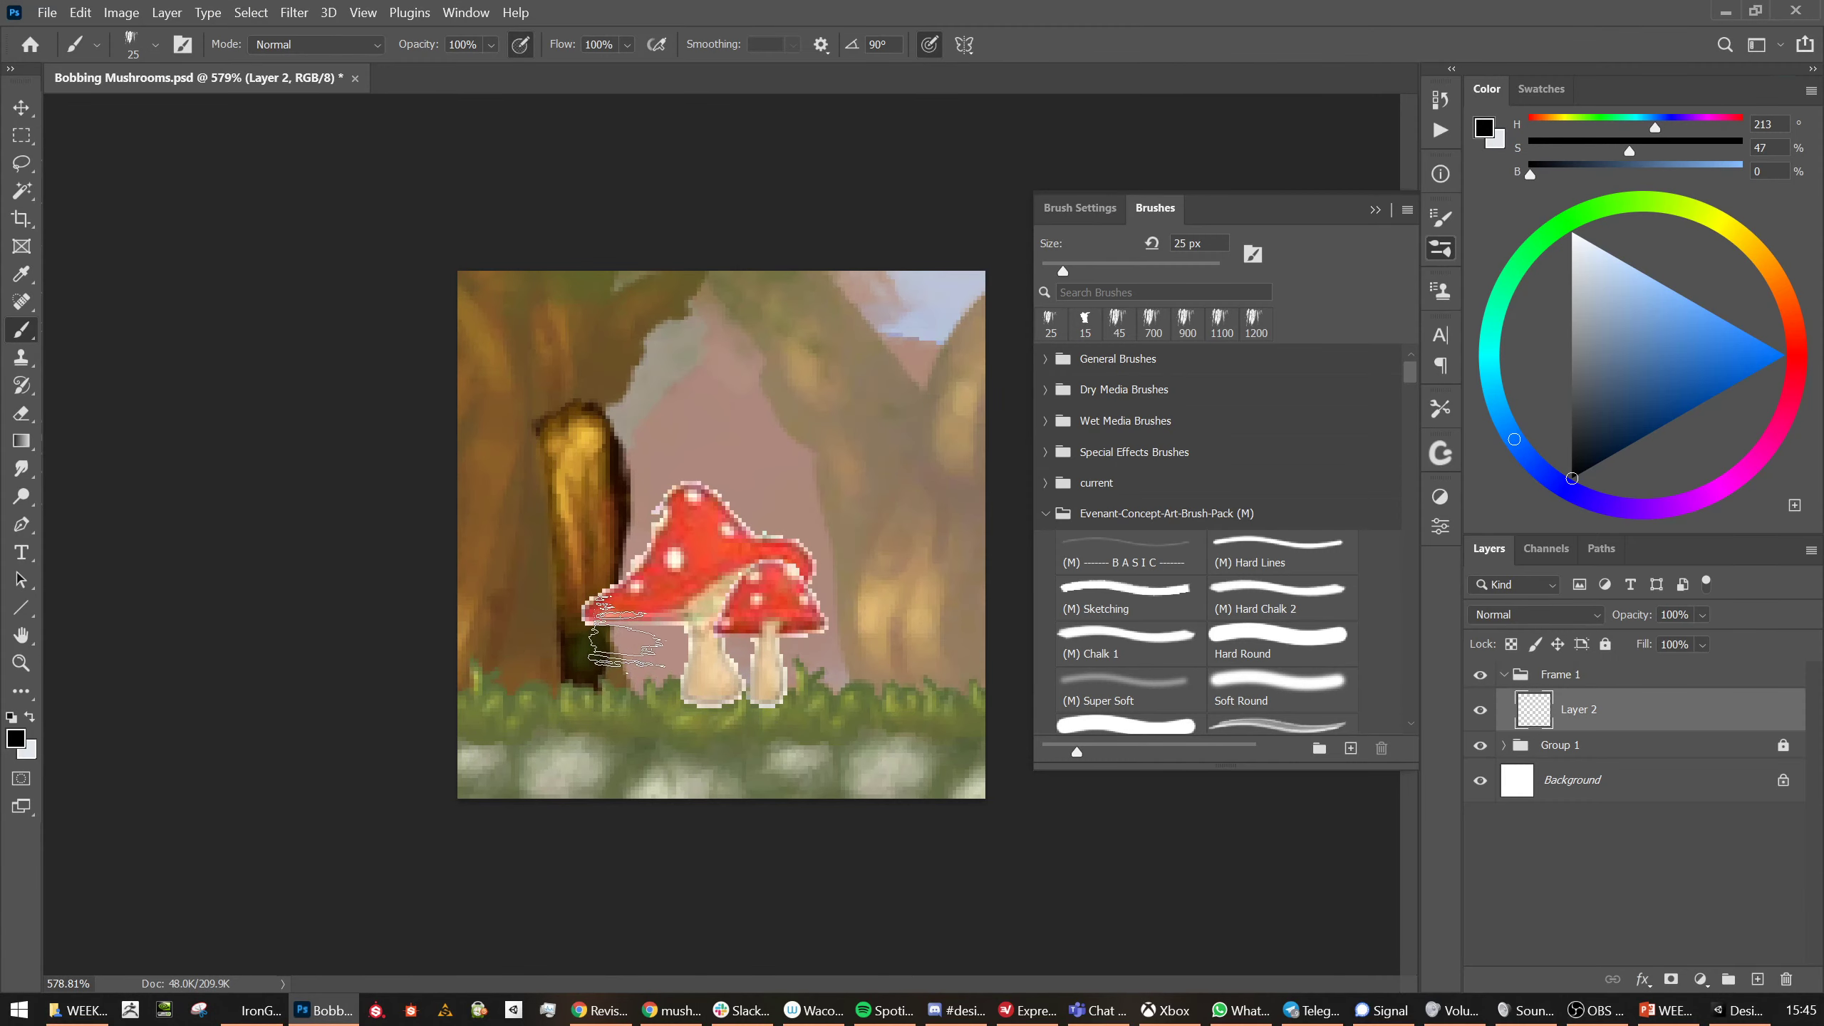
key("bracketleft")
key("bracketleft")
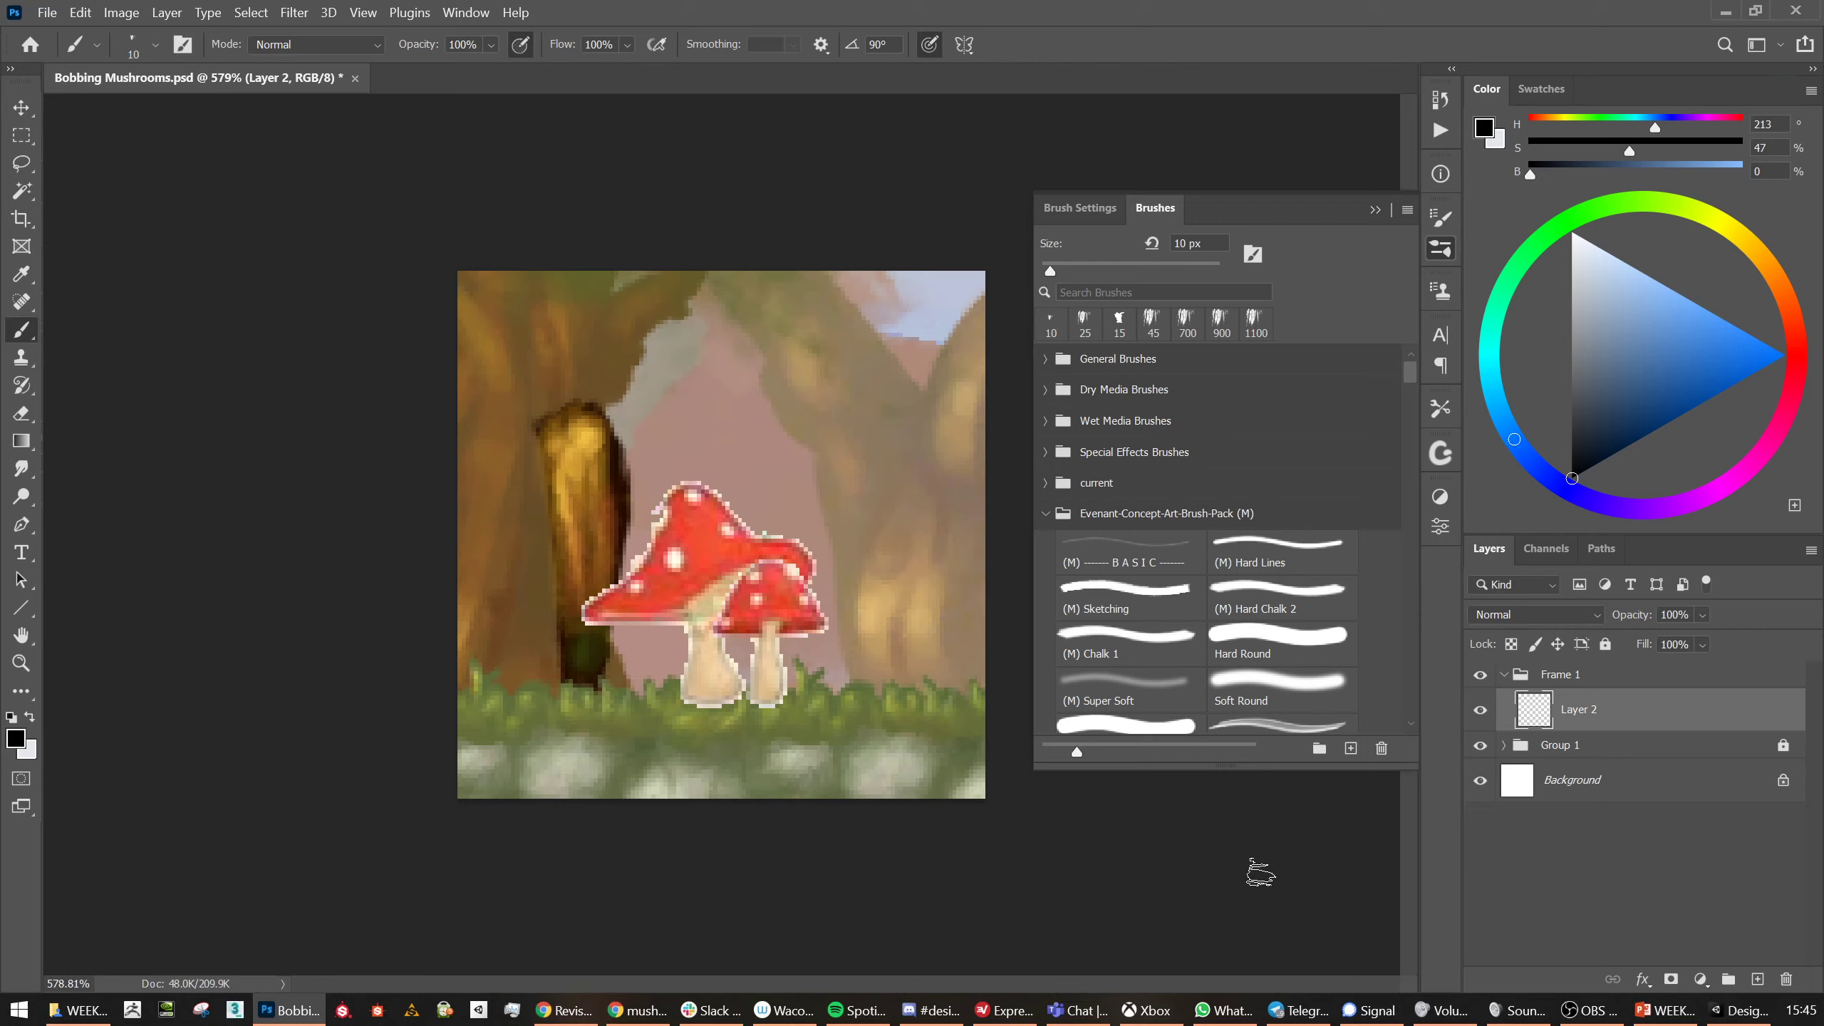
Paint the large mushroom's stem in dark brown (H 18, S 60, B 42) on Layer 2 with a 7 px brush
left_click_drag(1780, 258, 1790, 308)
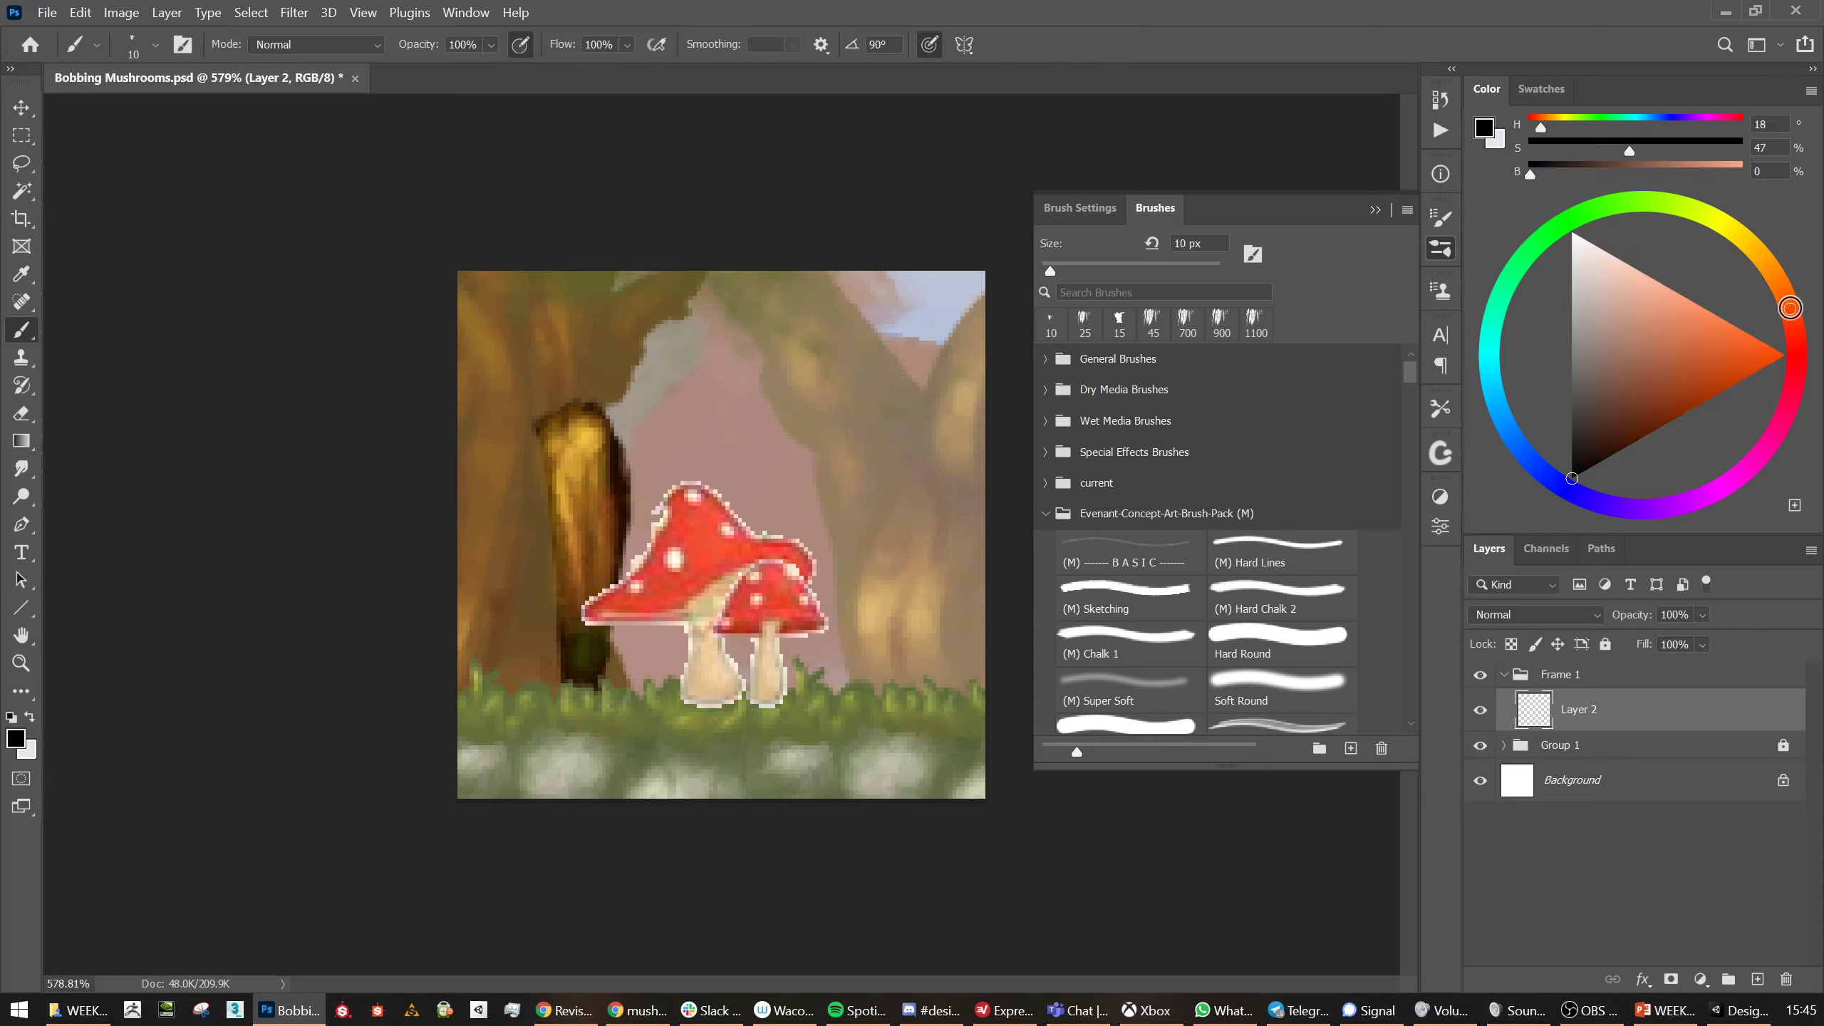
left_click(1626, 420)
mouse_move(1626, 419)
left_mouse_down()
mouse_move(1621, 384)
mouse_move(1625, 407)
left_mouse_up()
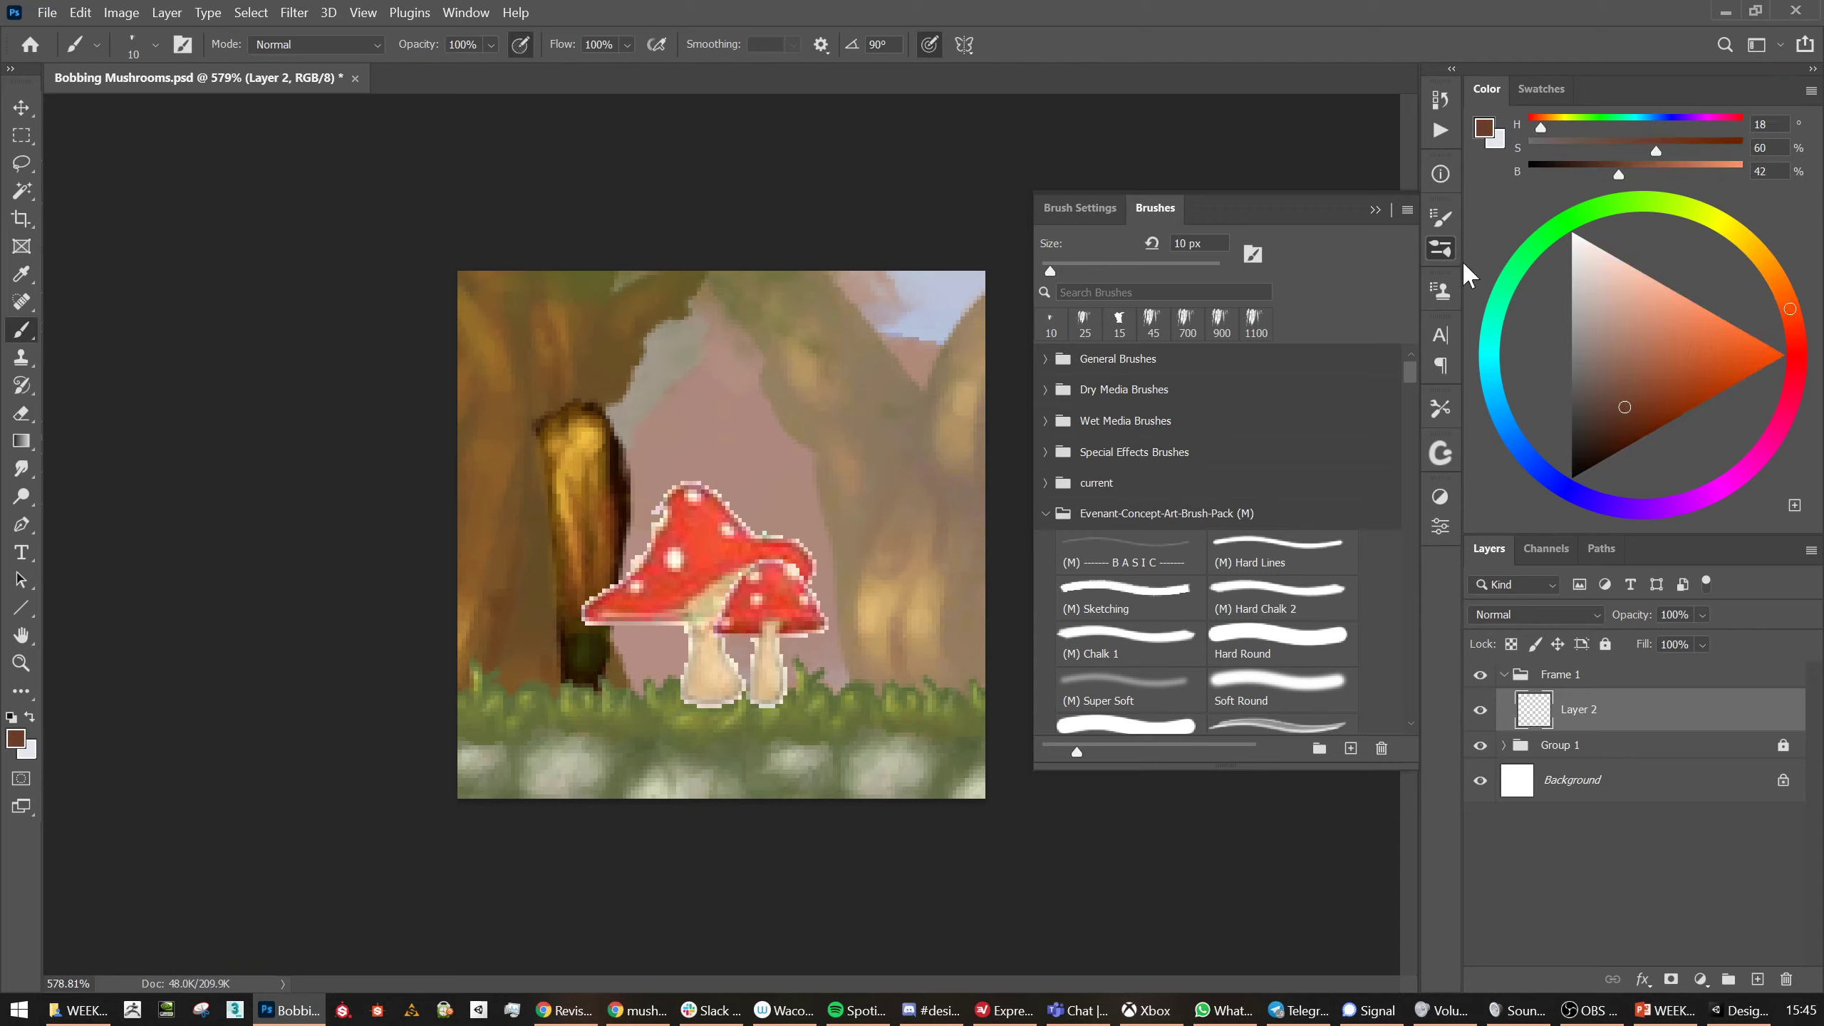
key("bracketleft")
key("bracketleft")
key("bracketleft")
mouse_move(706, 605)
left_mouse_down()
mouse_move(717, 696)
mouse_move(708, 607)
mouse_move(722, 658)
left_mouse_up()
key("bracketright")
key("bracketright")
mouse_move(726, 593)
left_mouse_down()
mouse_move(710, 569)
mouse_move(727, 635)
left_mouse_up()
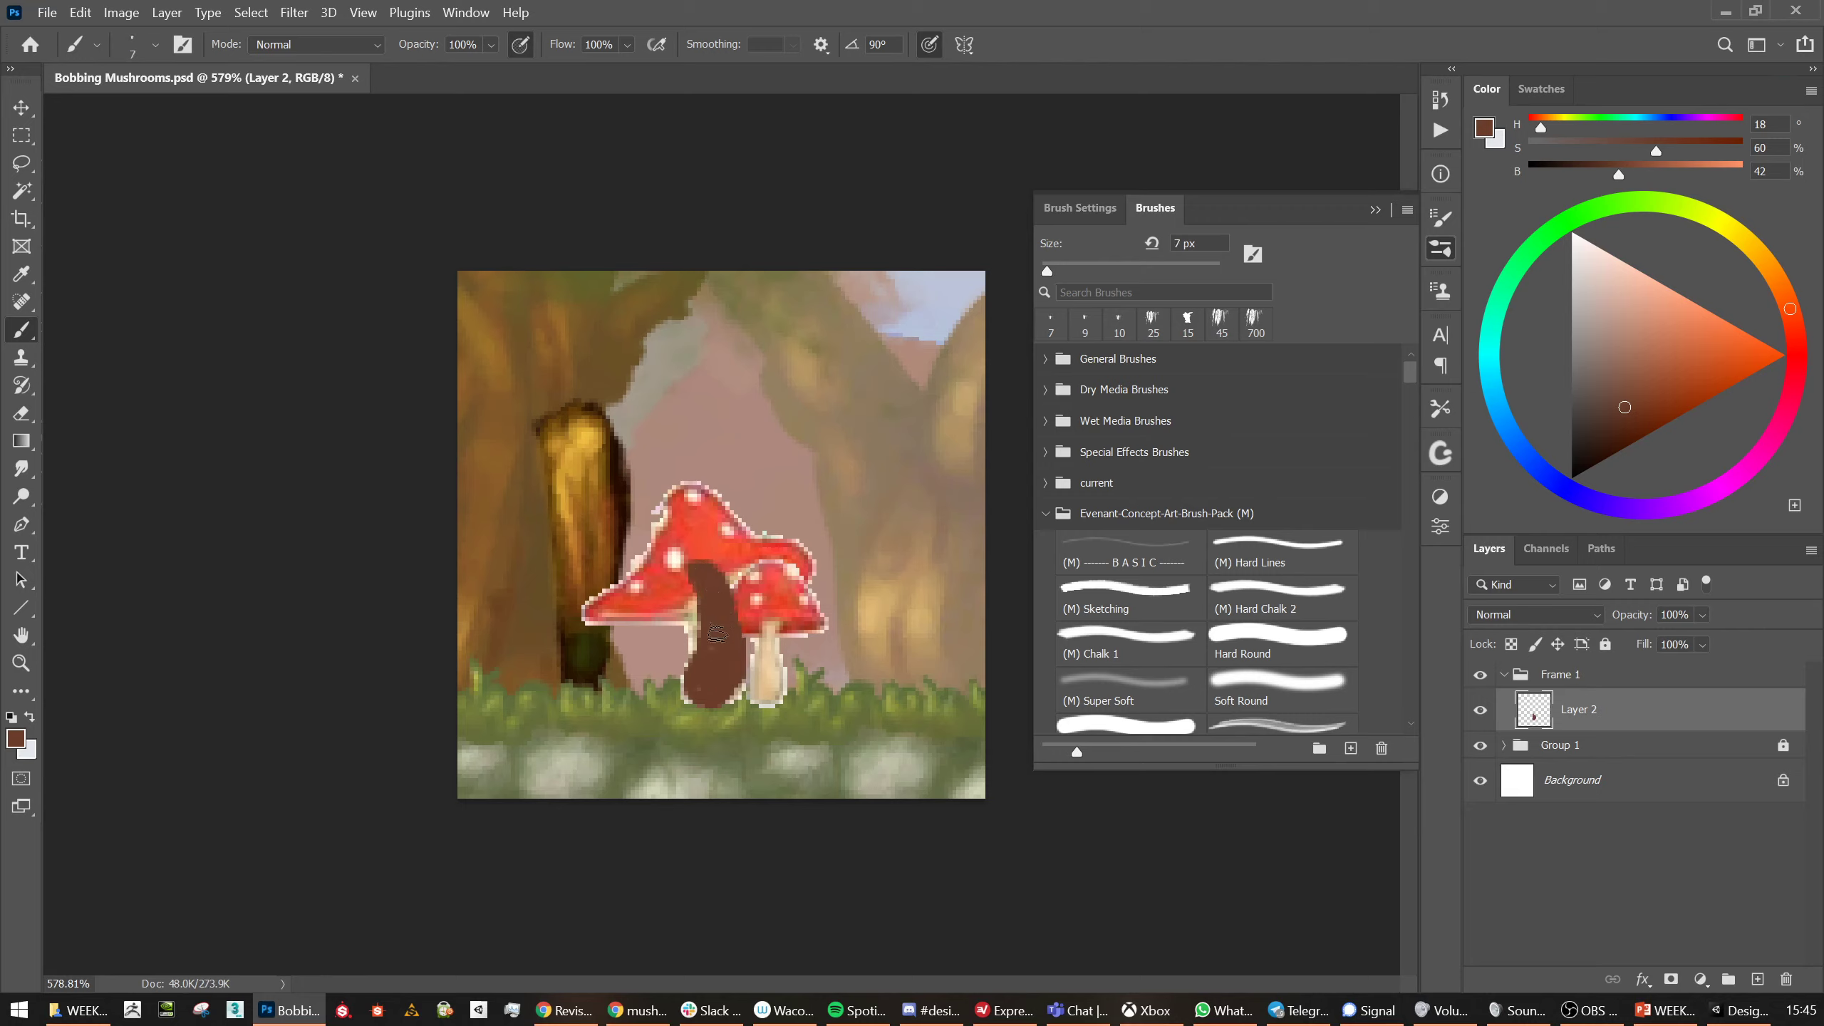
Extend the brown stem's top up into the cap, fill out its lower part, and rename the layer Base
left_click_drag(708, 585, 704, 544)
left_click_drag(724, 693, 736, 632)
double_click(1576, 711)
key("Return")
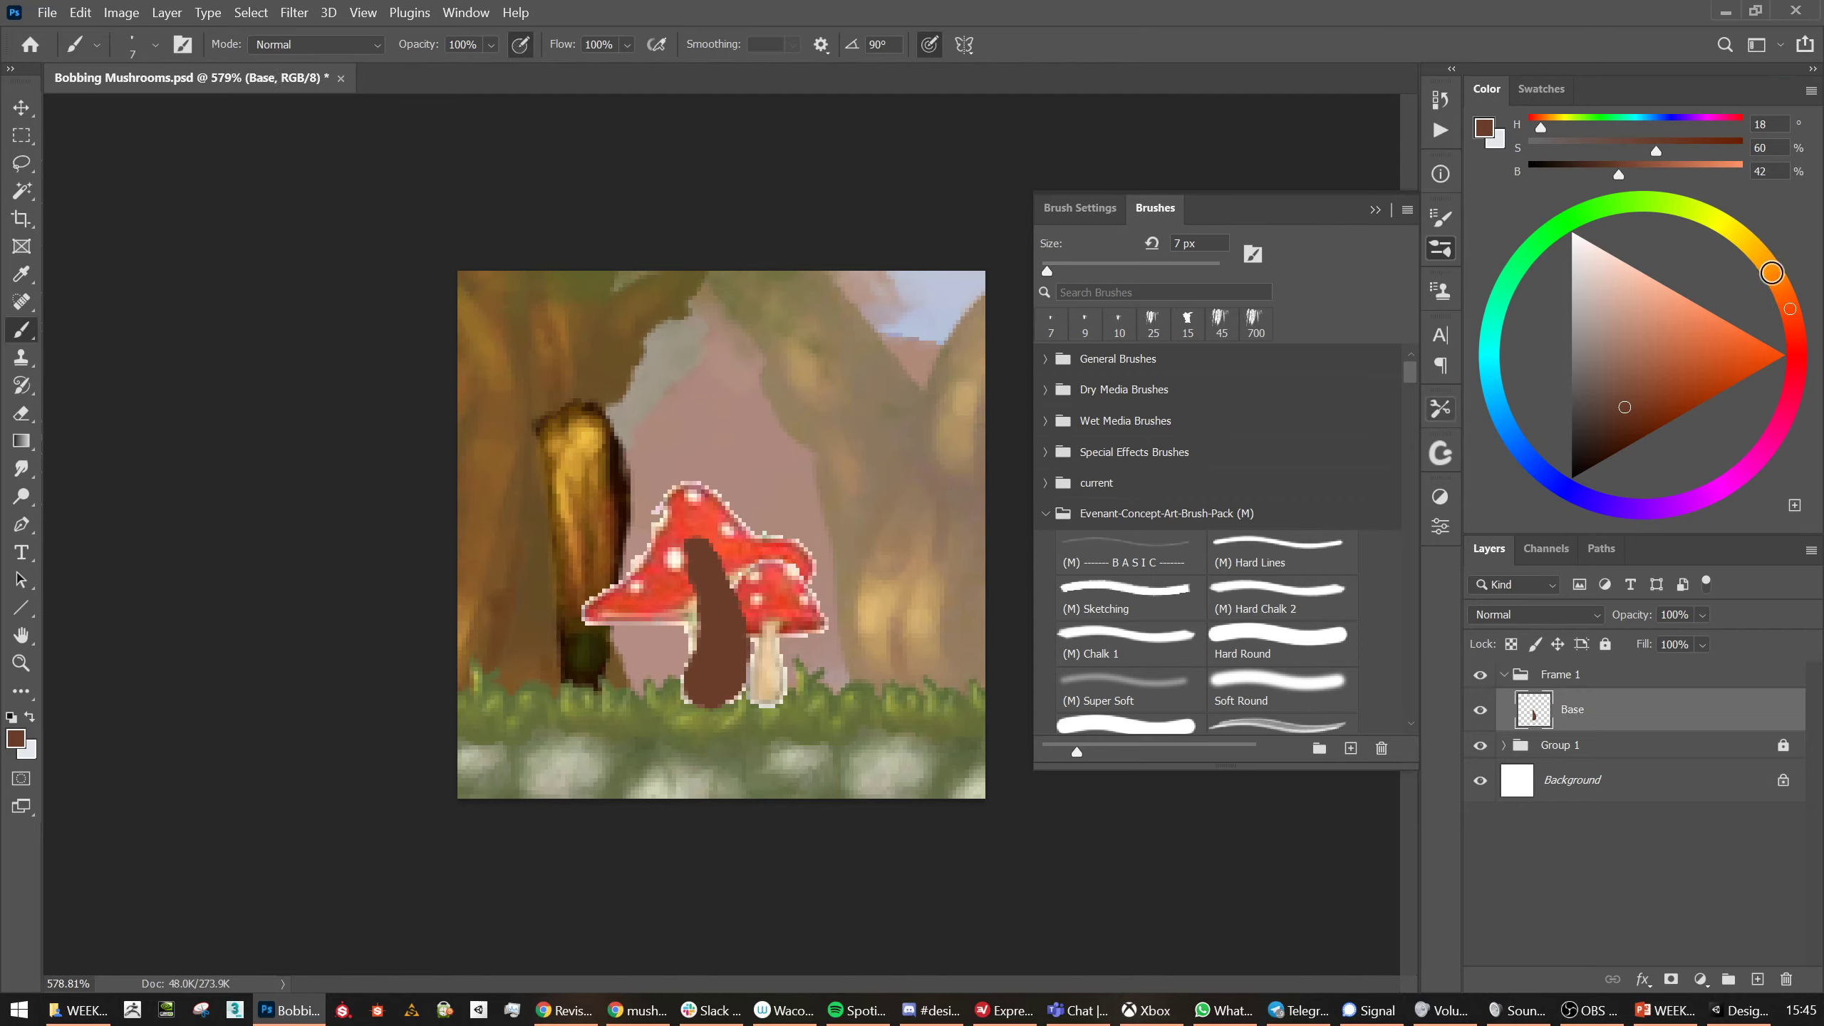
Set the brush colour to light brown (H 29, S 46, B 70) and its opacity to 20%
left_click(1776, 279)
left_click(1640, 343)
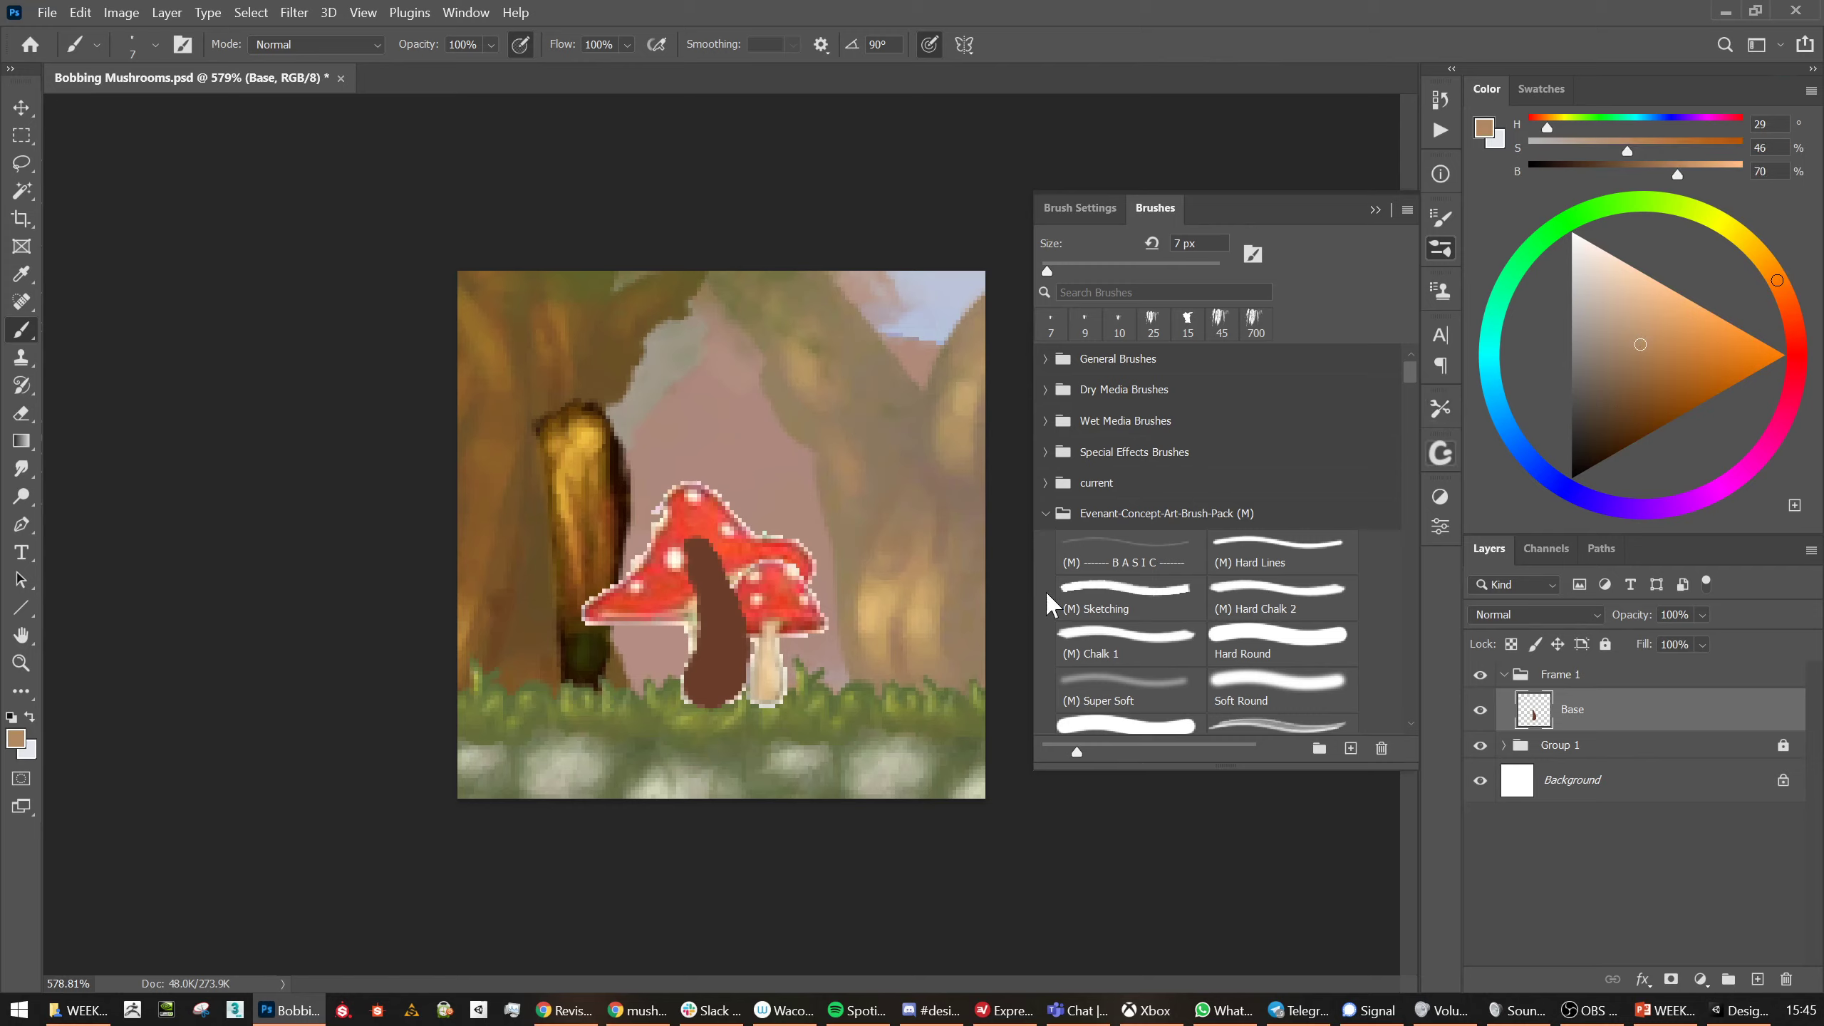
key("2")
Try shading along the stem in light brown, enlarge the brush to 9 px, and undo the shading strokes
left_click_drag(702, 578, 727, 672)
key("bracketright")
key("bracketright")
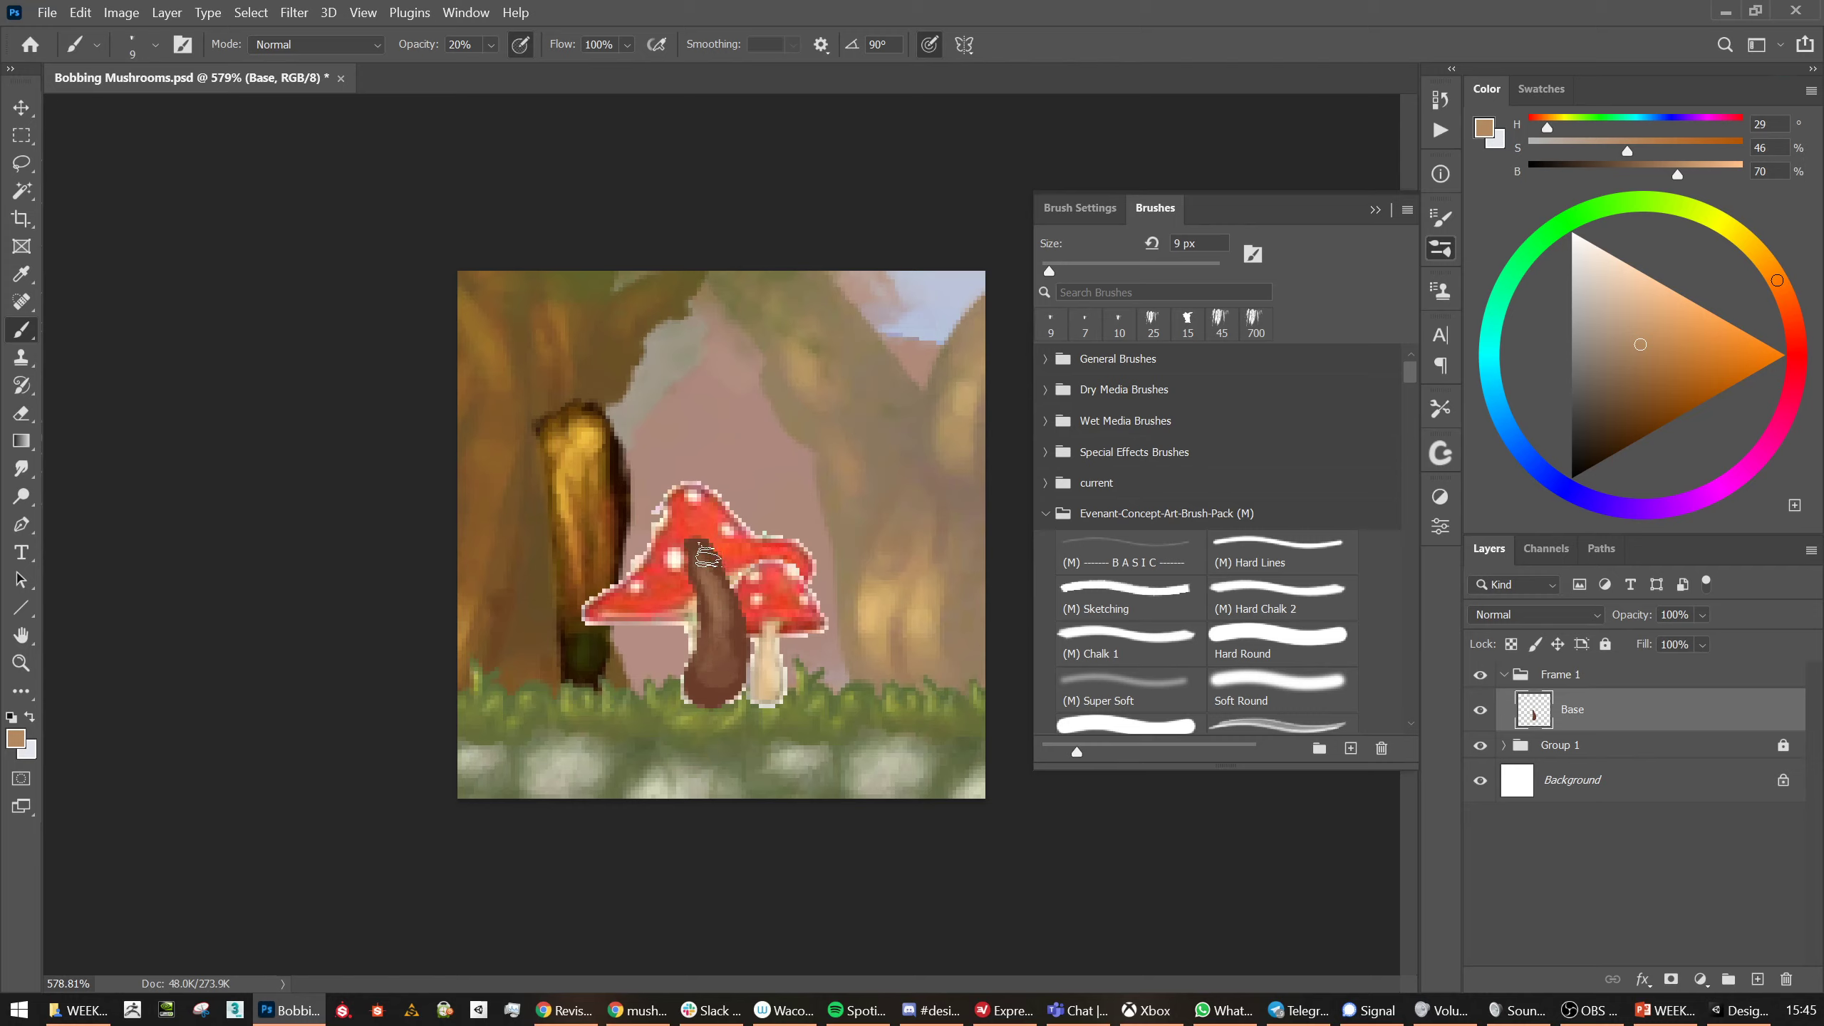
key("ctrl+z")
key("ctrl+z")
key("ctrl+z")
key("ctrl+z")
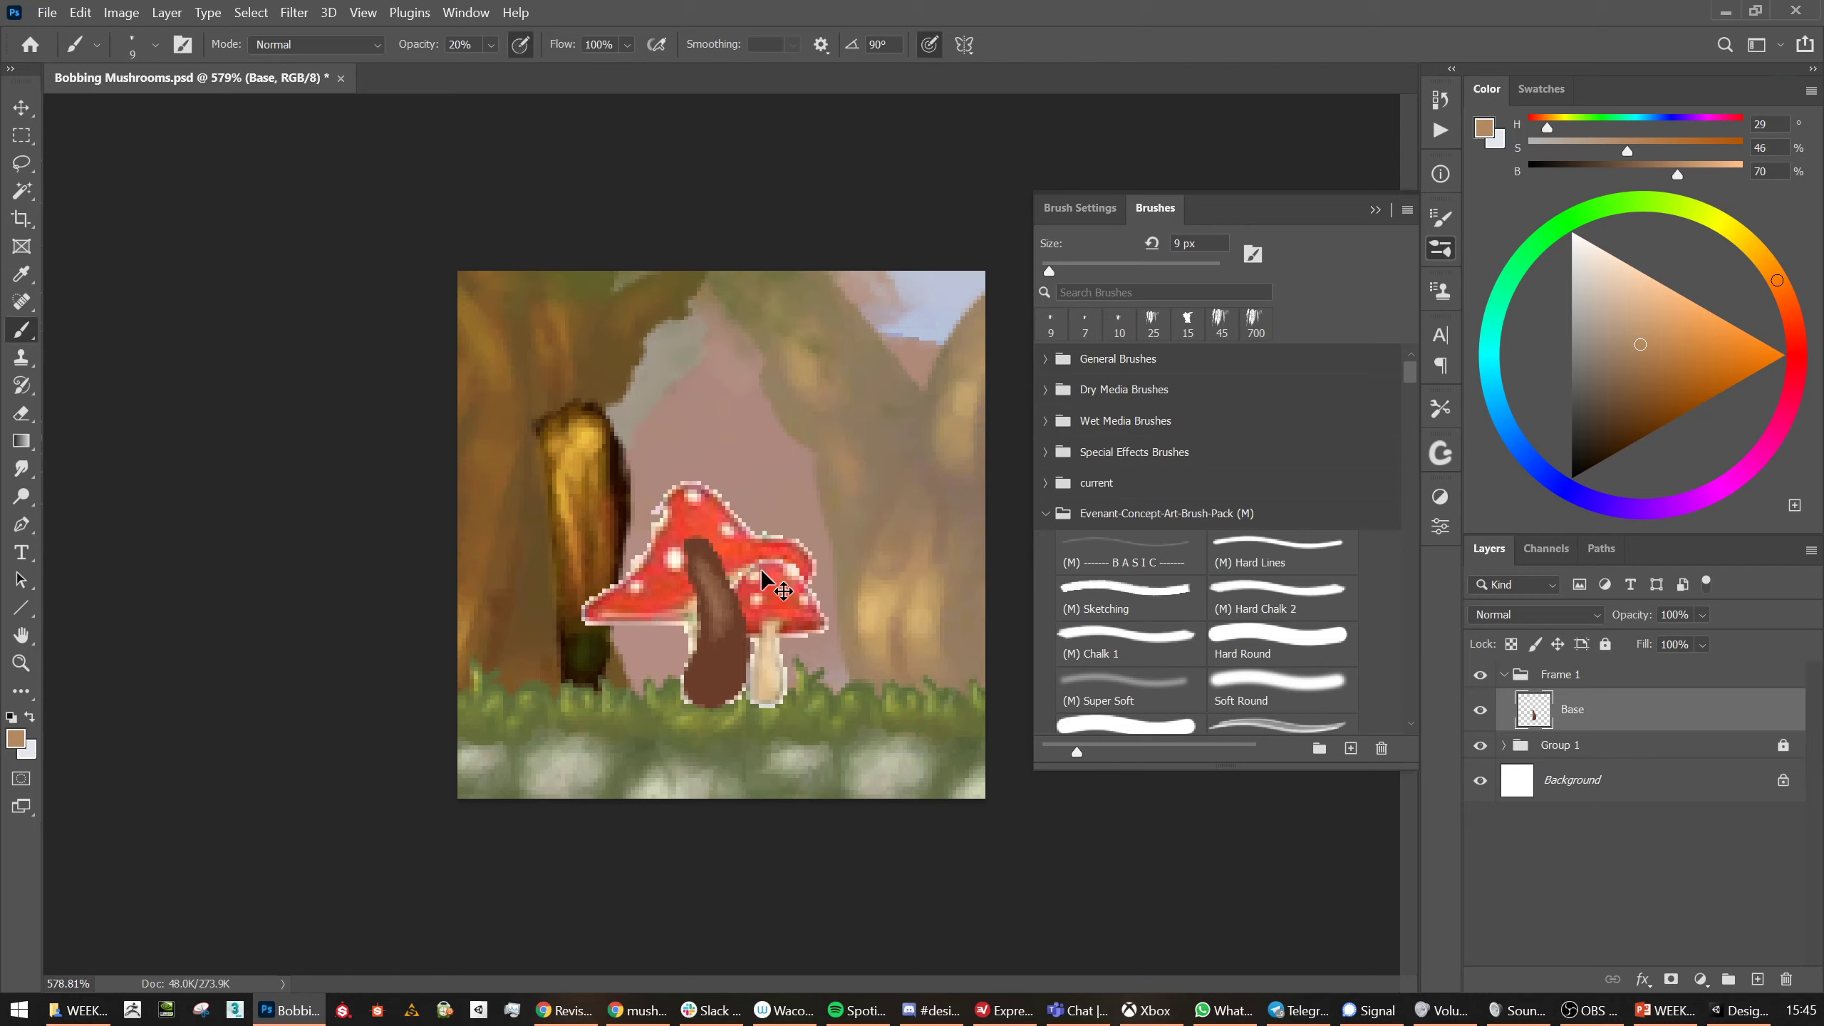
key("ctrl+z")
key("ctrl+z")
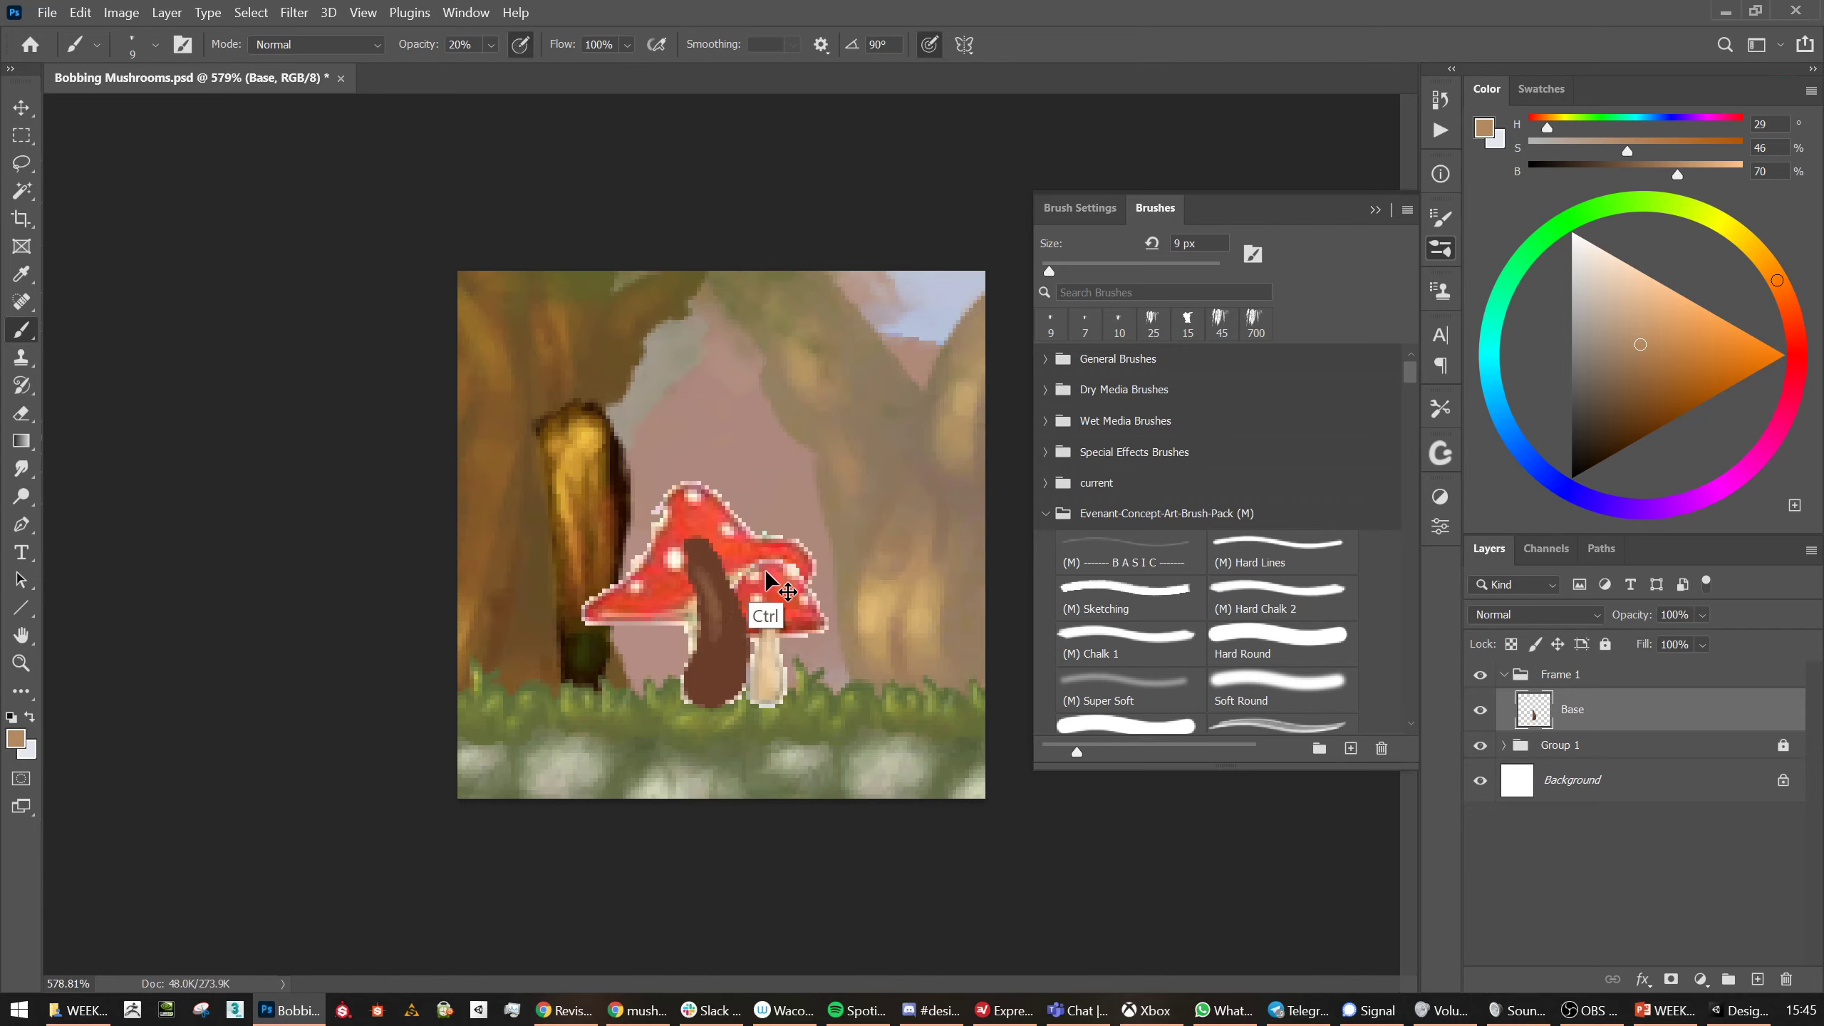
key("ctrl+z")
key("ctrl+z")
key("ctrl+z")
key("ctrl+z")
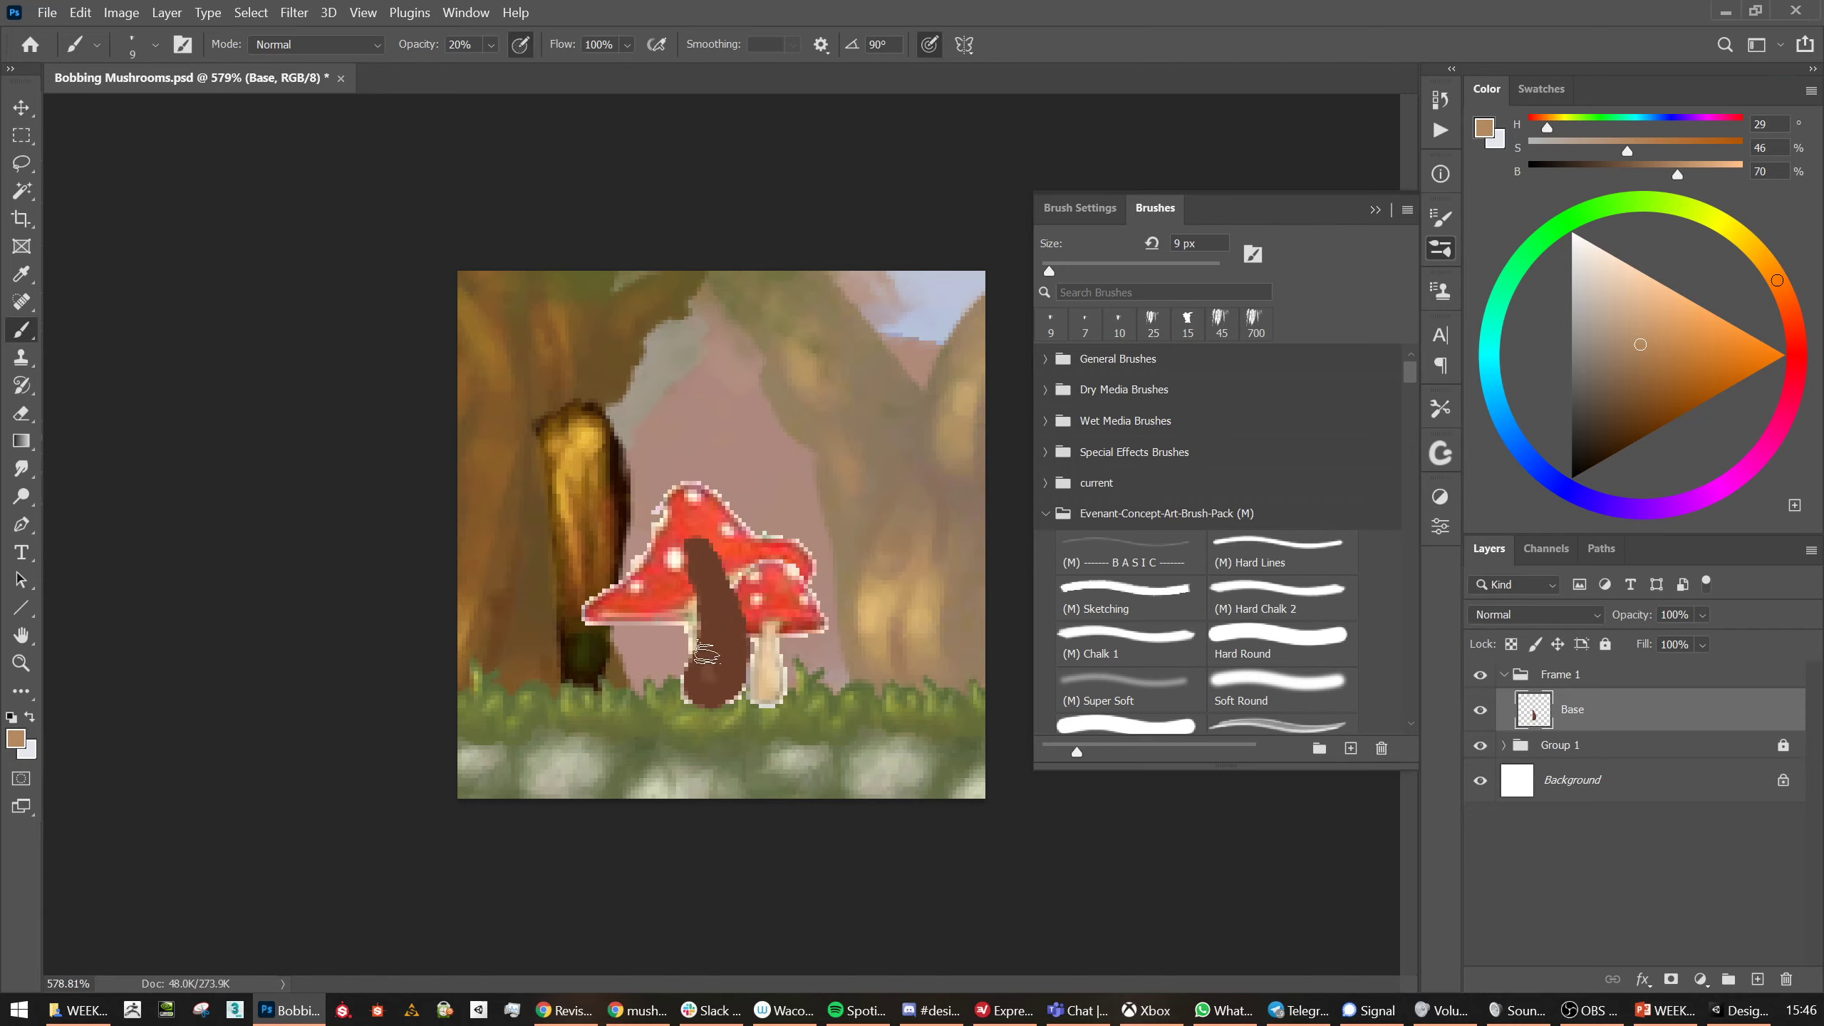
Shade the stem's lower half with light brown, and scale the stem to about 178%
mouse_move(706, 655)
left_mouse_down()
mouse_move(720, 563)
mouse_move(710, 674)
mouse_move(726, 631)
mouse_move(717, 671)
left_mouse_up()
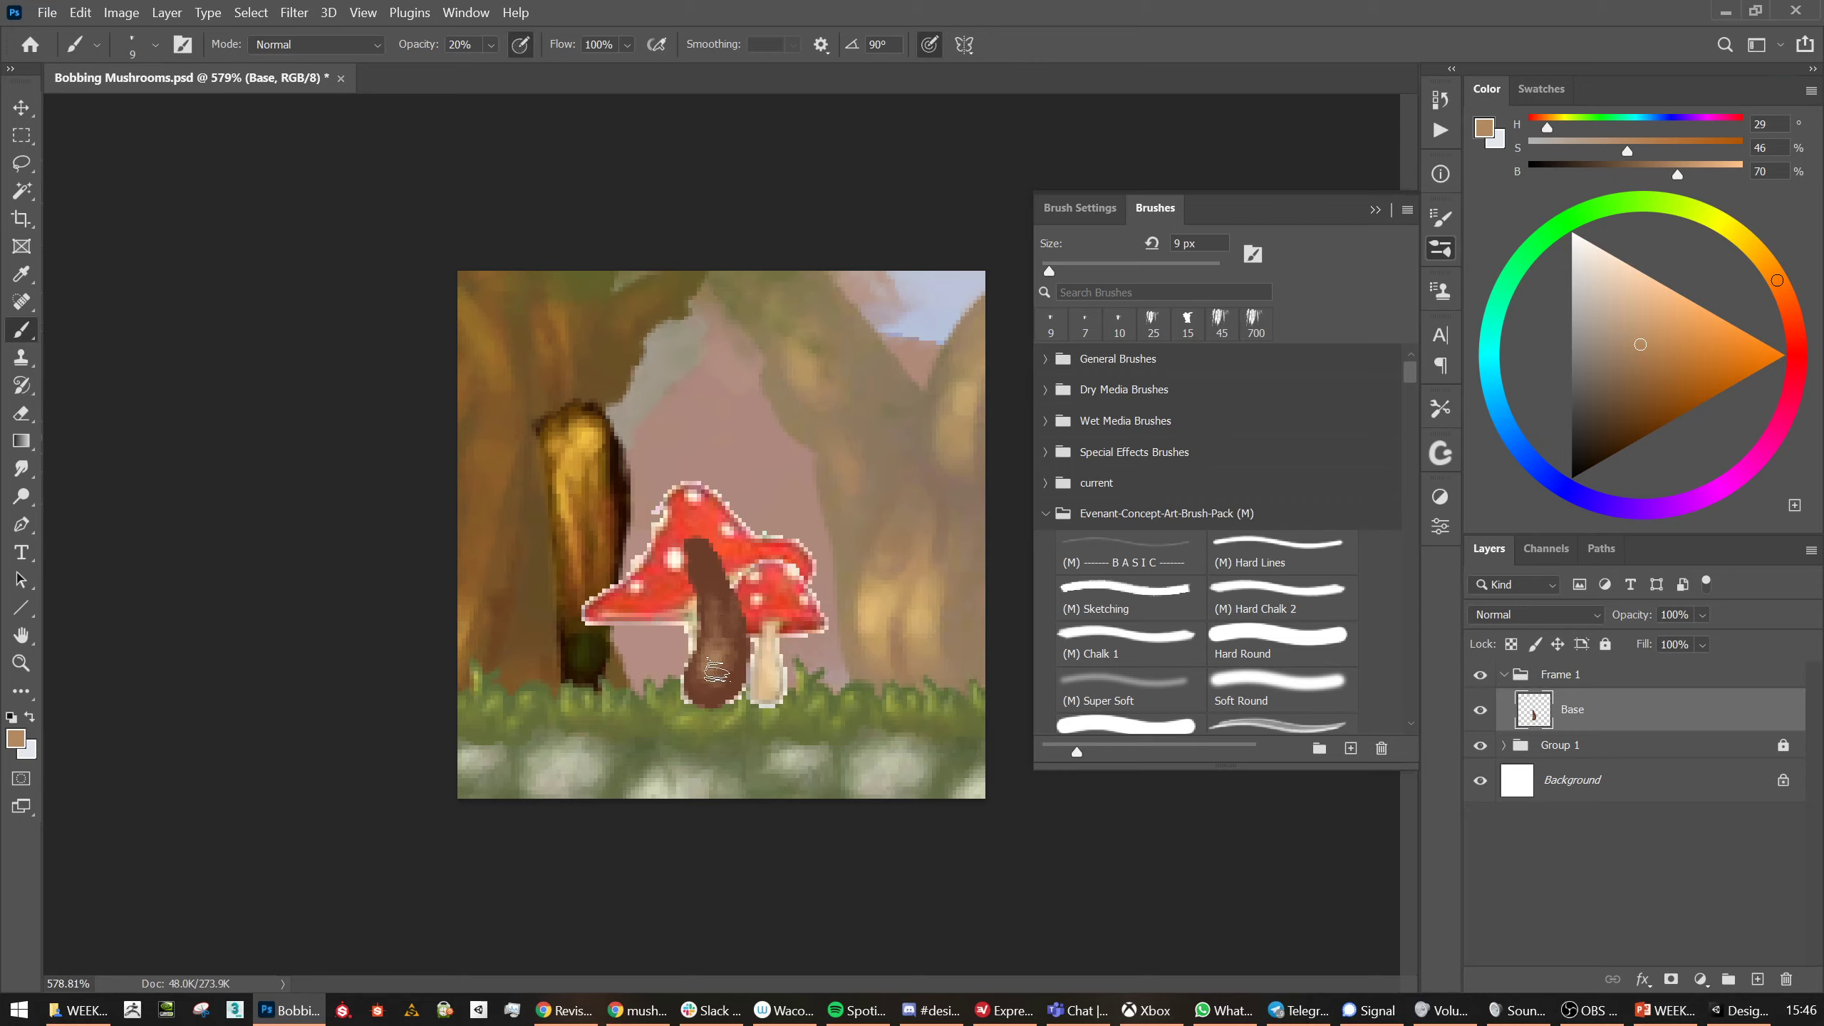
scroll(792, 535, "down", 2)
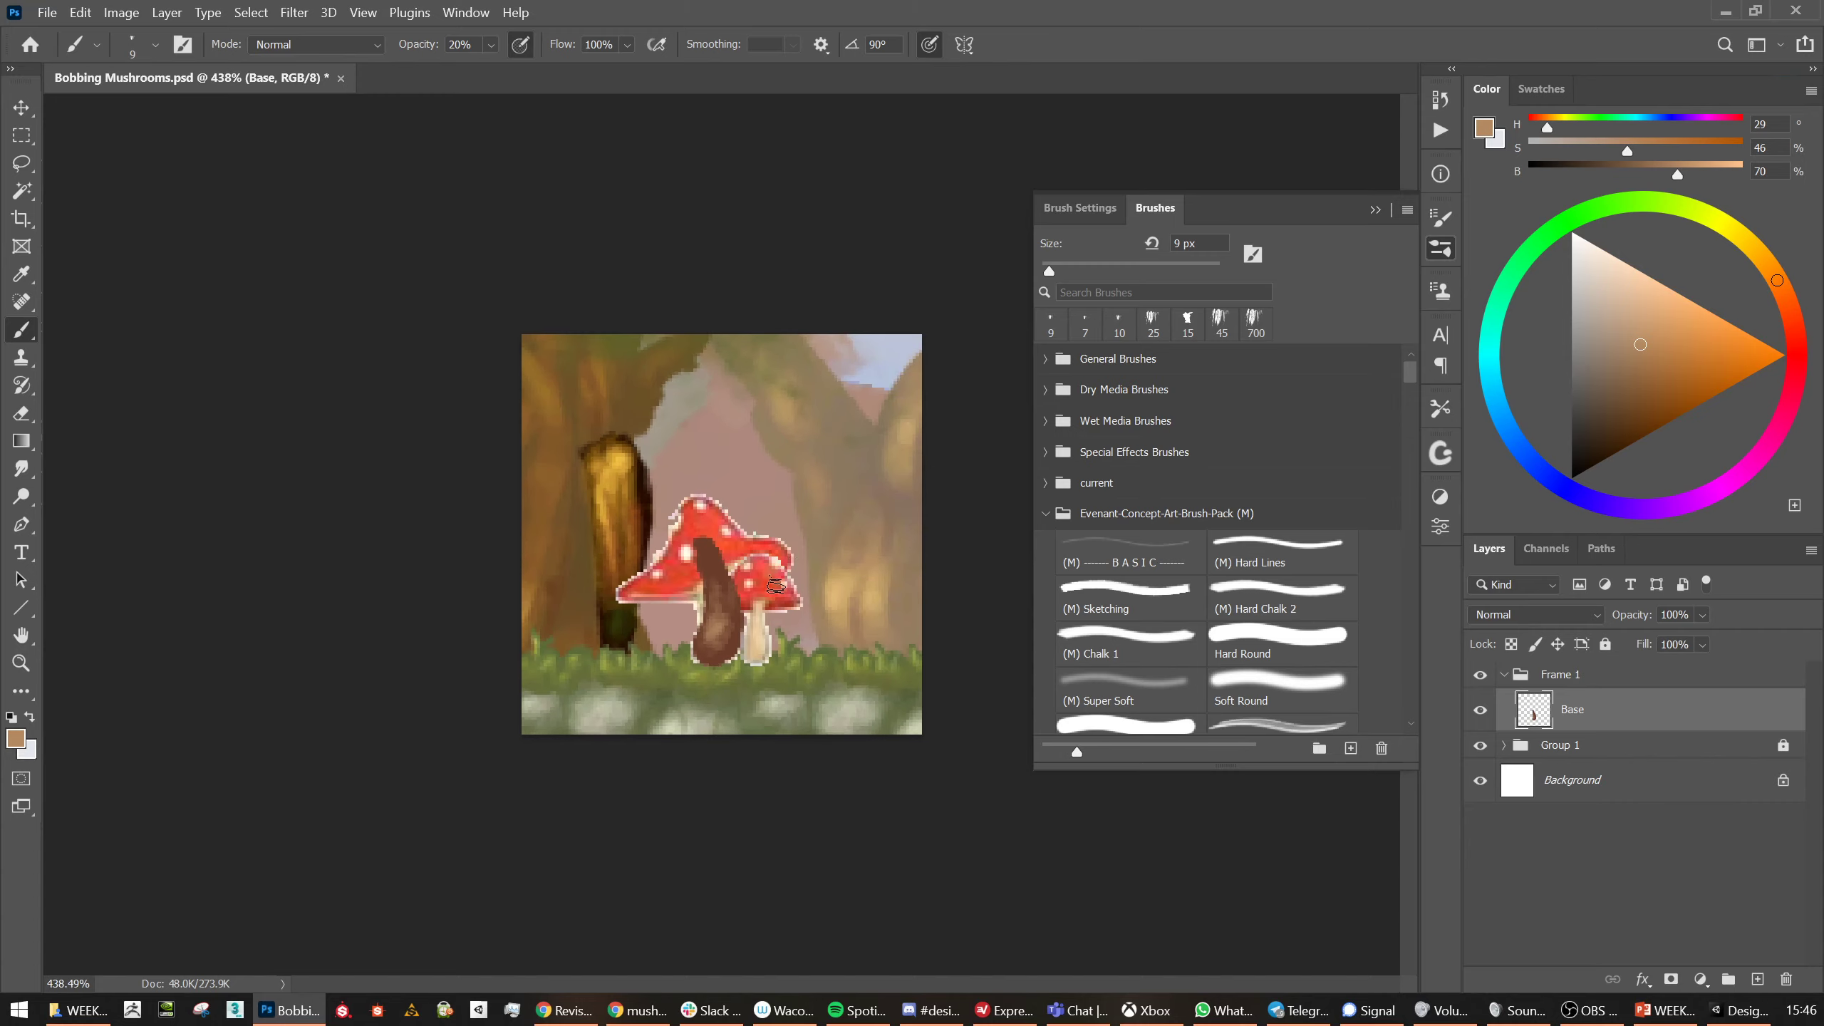
key("v")
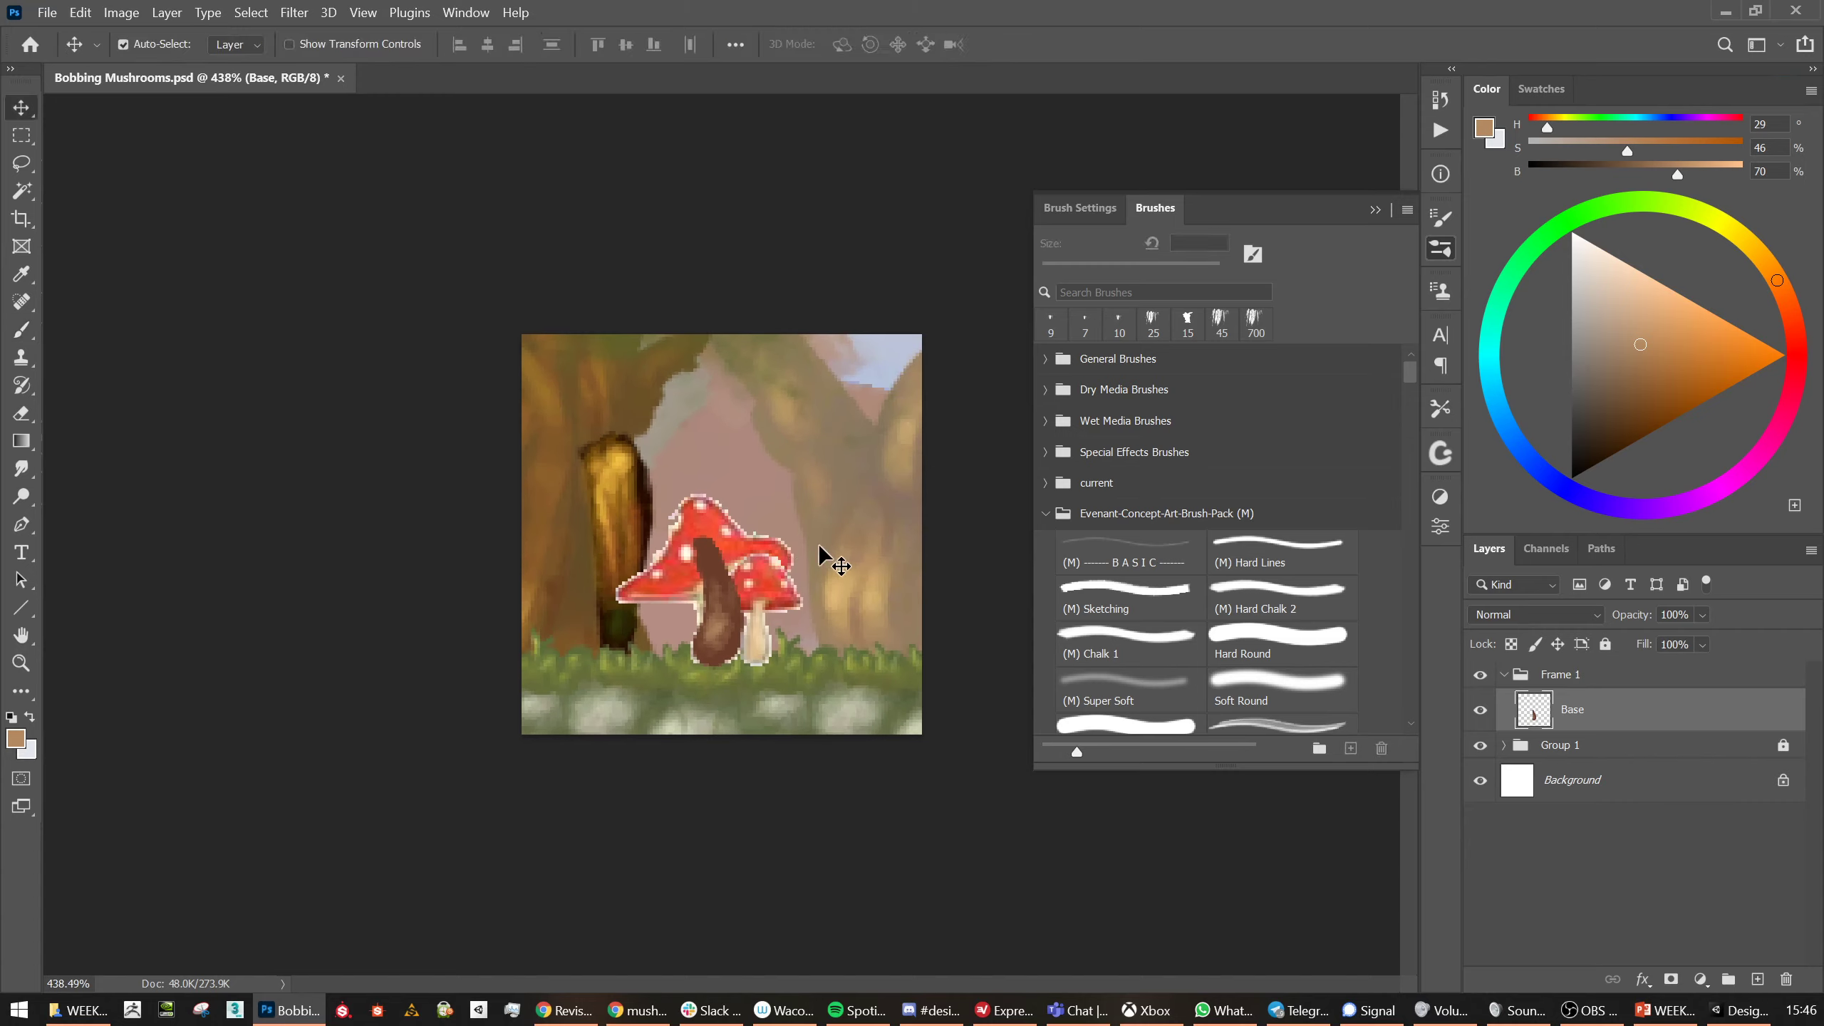
key("ctrl+t")
left_click_drag(743, 535, 796, 492)
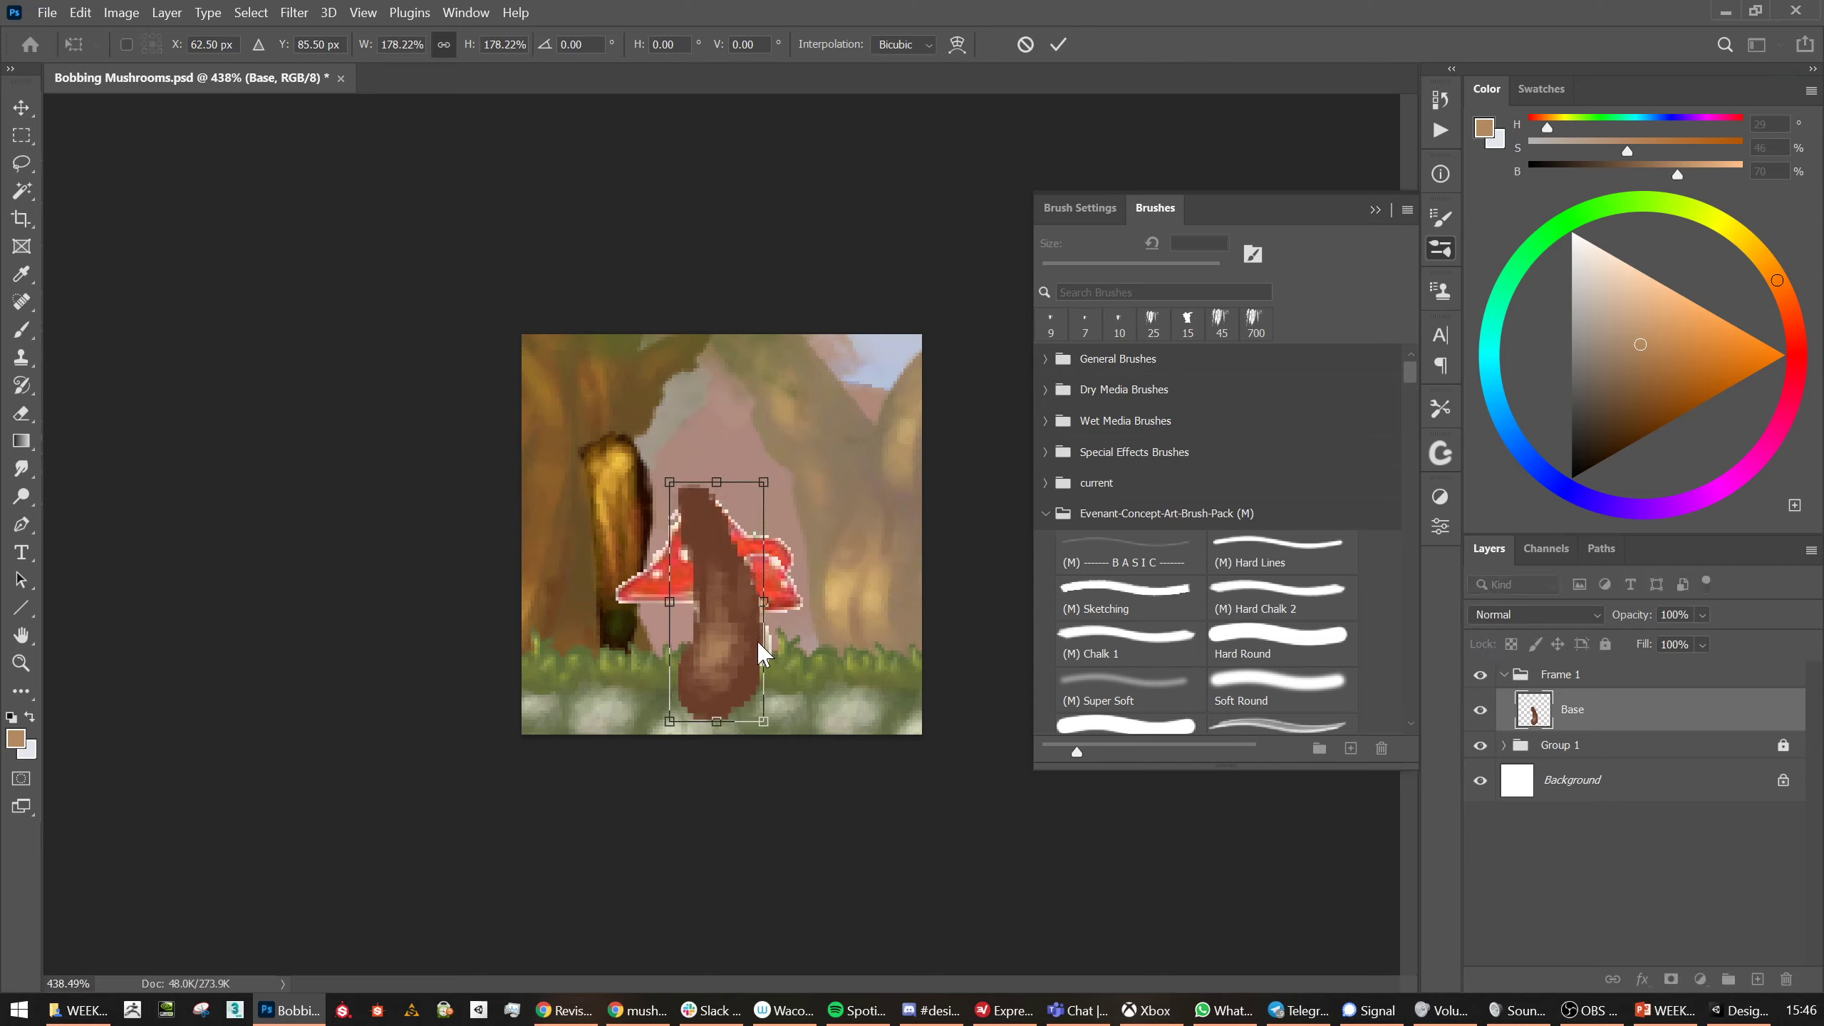
key("Return")
Shade the stem's lower edge with a very dark brown (H 29, S 100, B 12)
key("b")
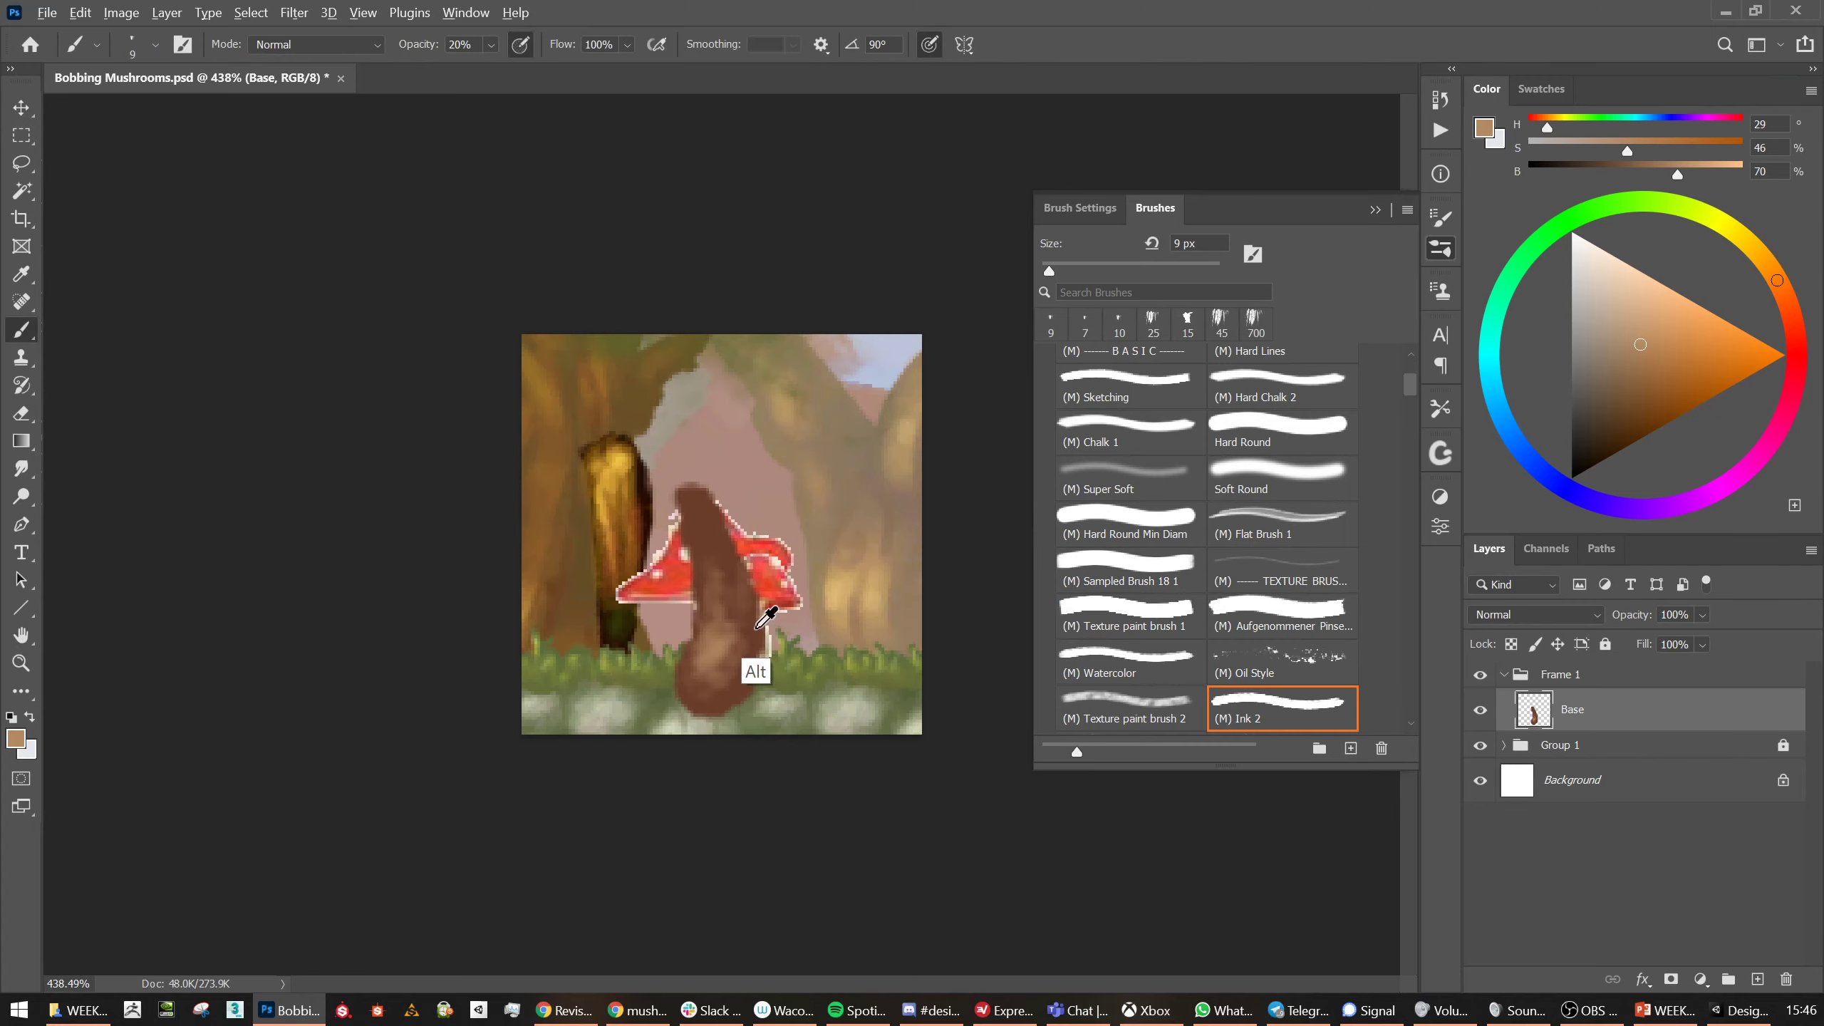
left_click(1642, 402)
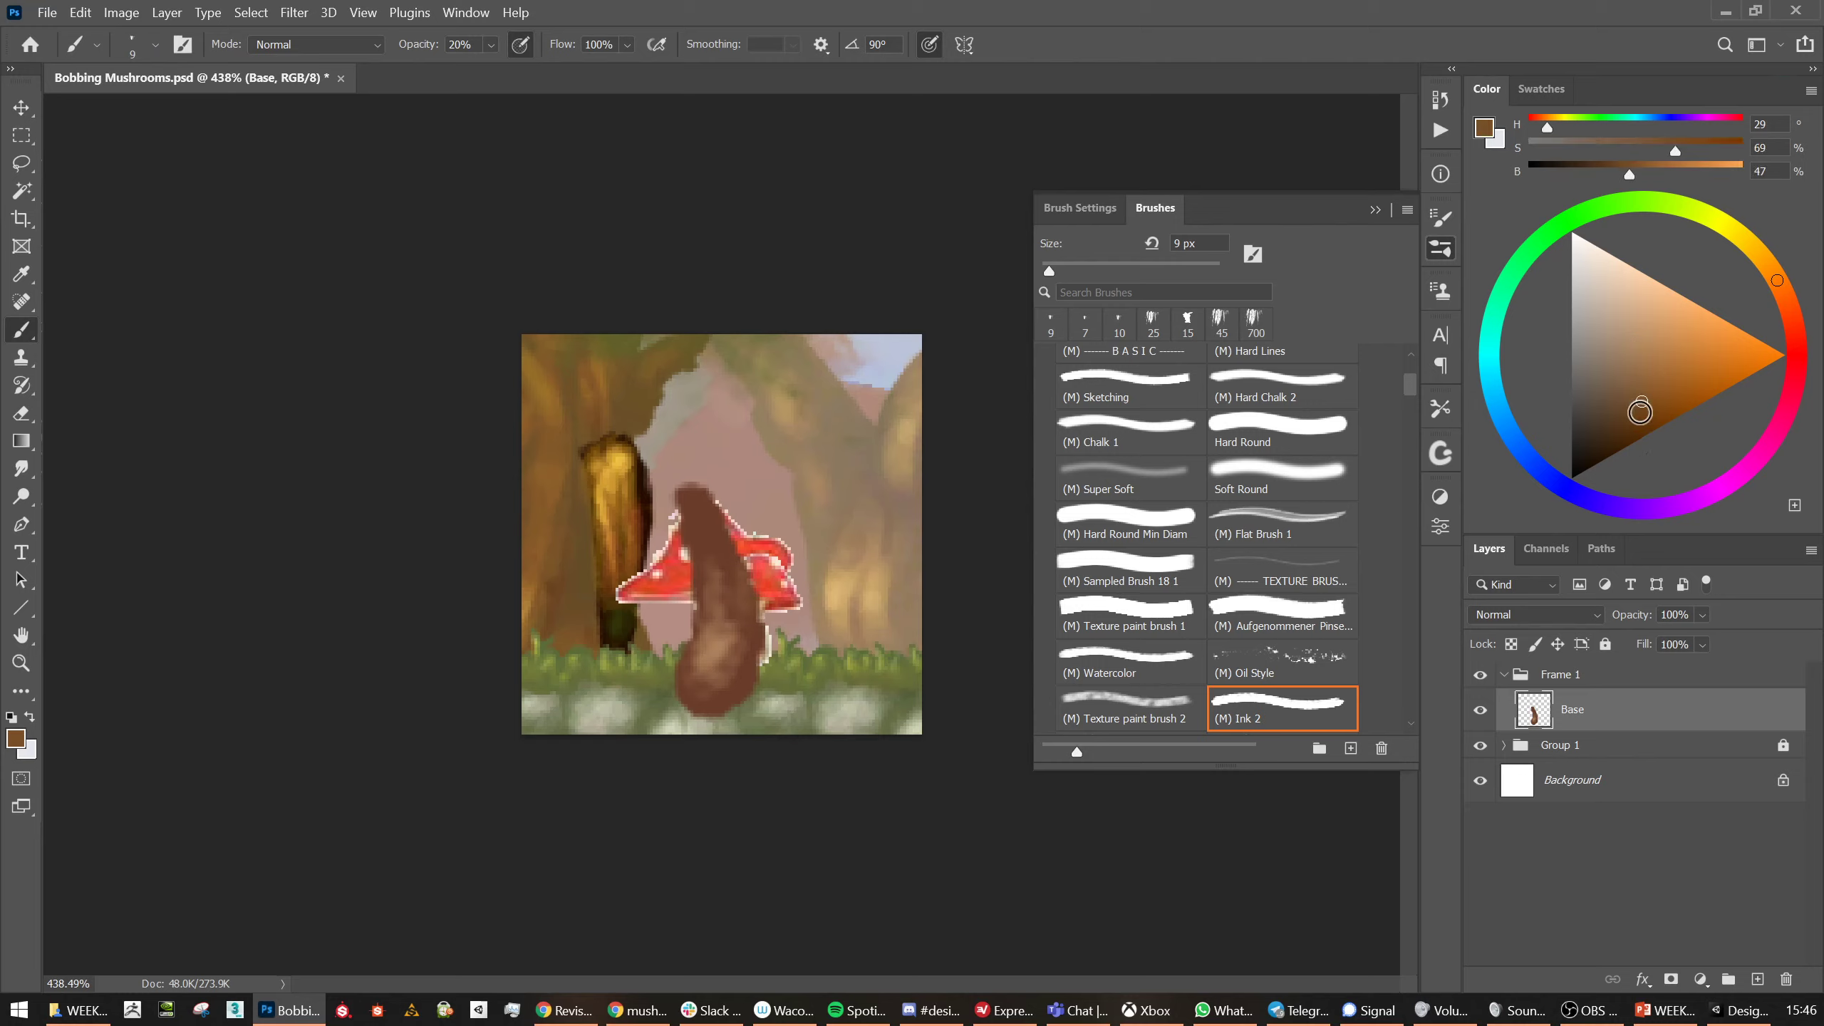
left_click(1625, 423)
left_click(1624, 422)
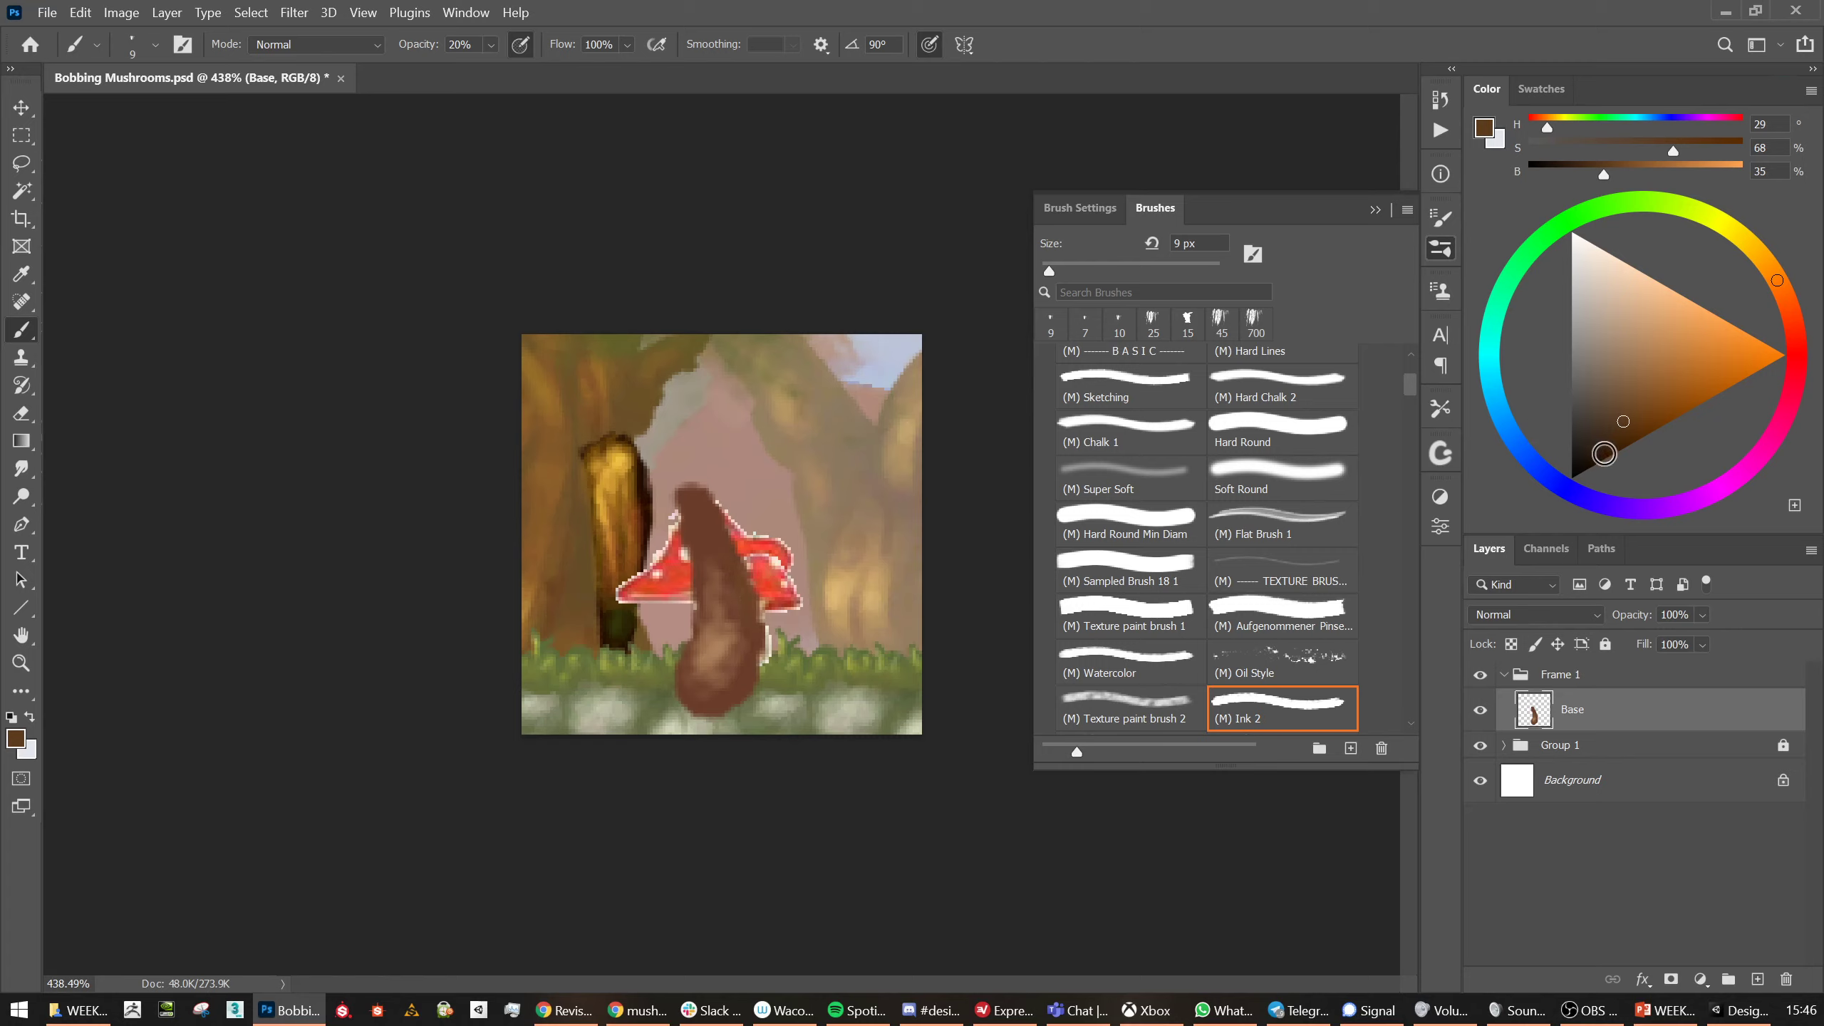
left_click(1597, 464)
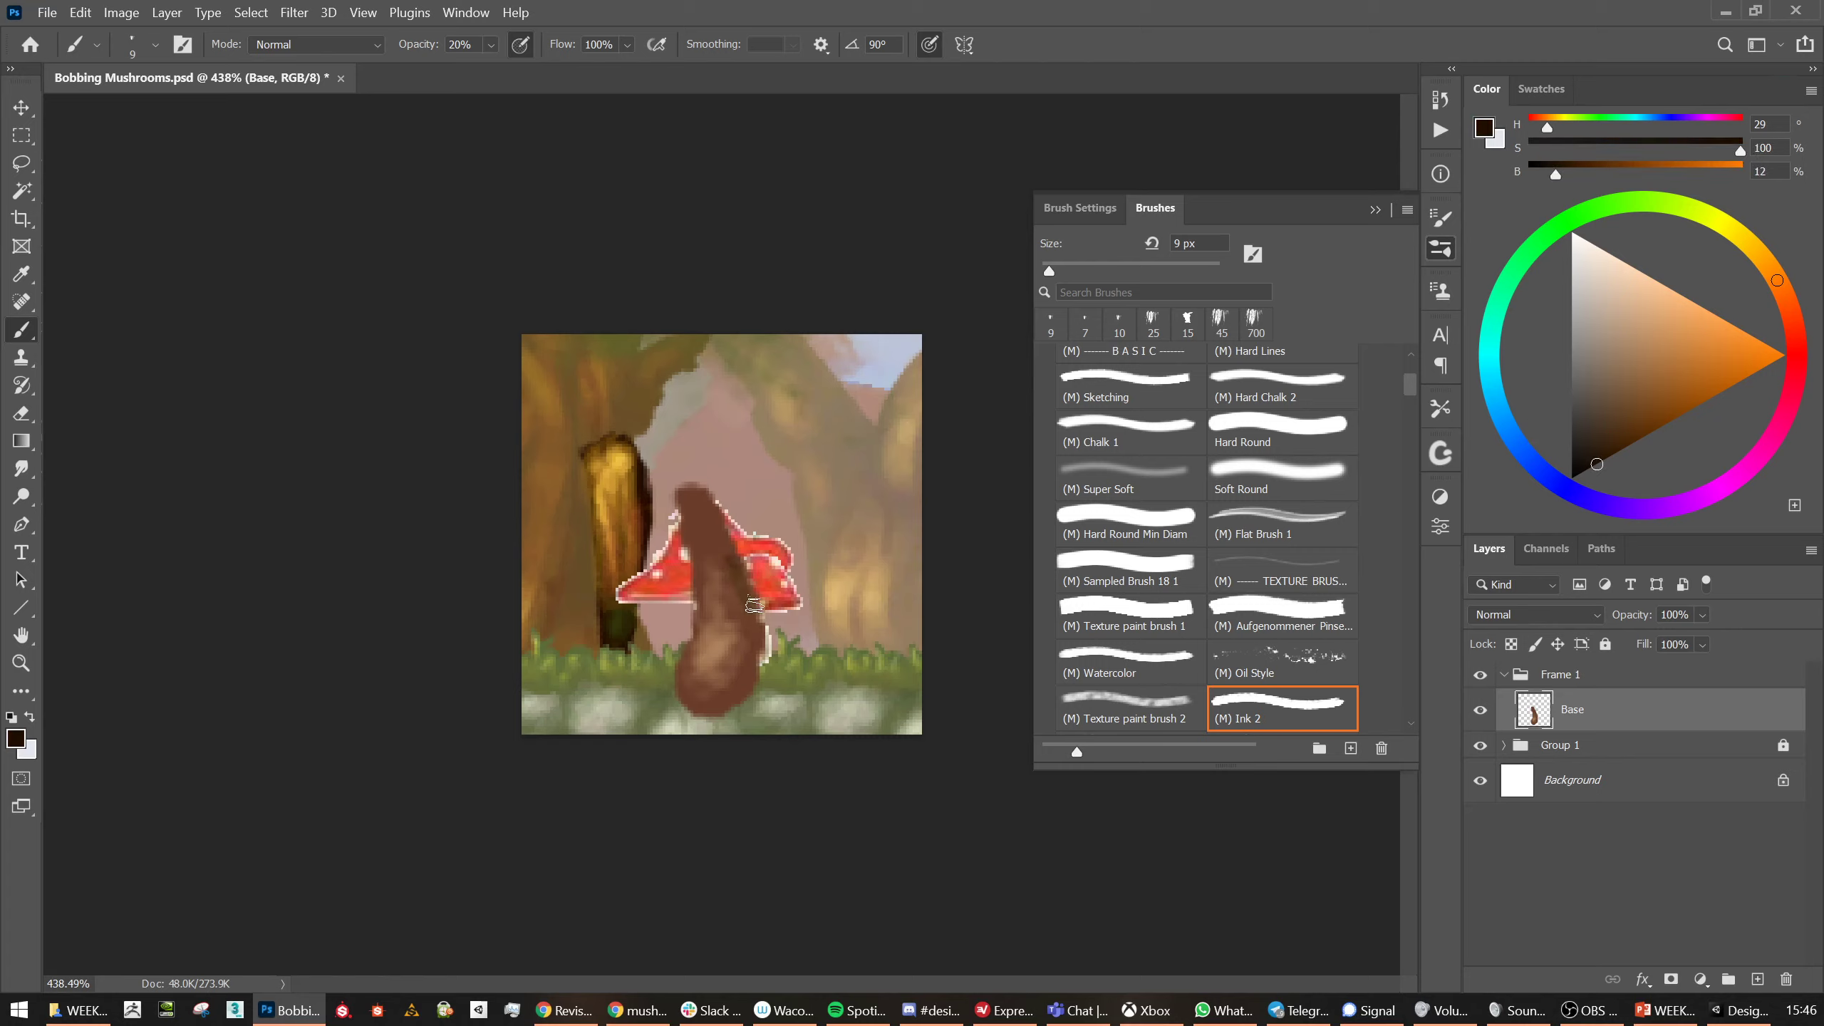
left_click_drag(691, 706, 734, 698)
Set the brush size to 15 px and darken the top of the stem with the very dark brown
key("bracketright")
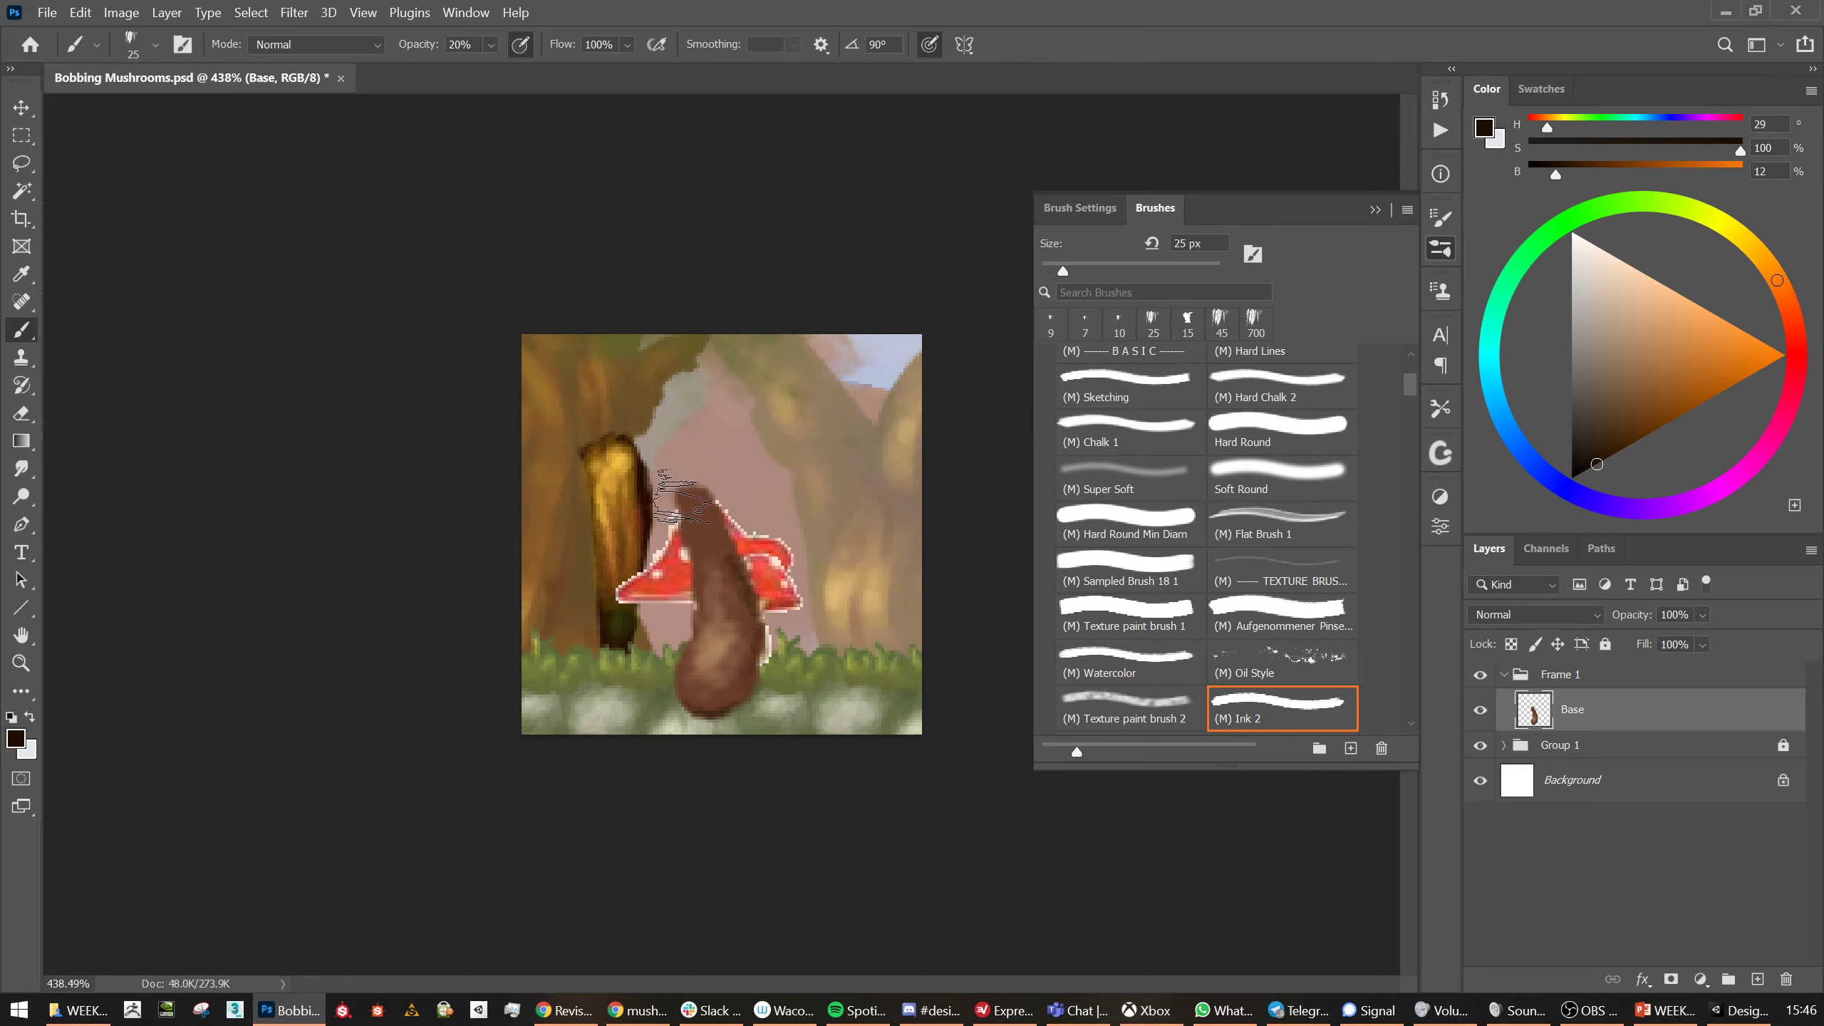
key("bracketright")
key("bracketleft")
key("bracketleft")
key("bracketleft")
mouse_move(695, 514)
left_mouse_down()
mouse_move(708, 496)
mouse_move(688, 498)
left_mouse_up()
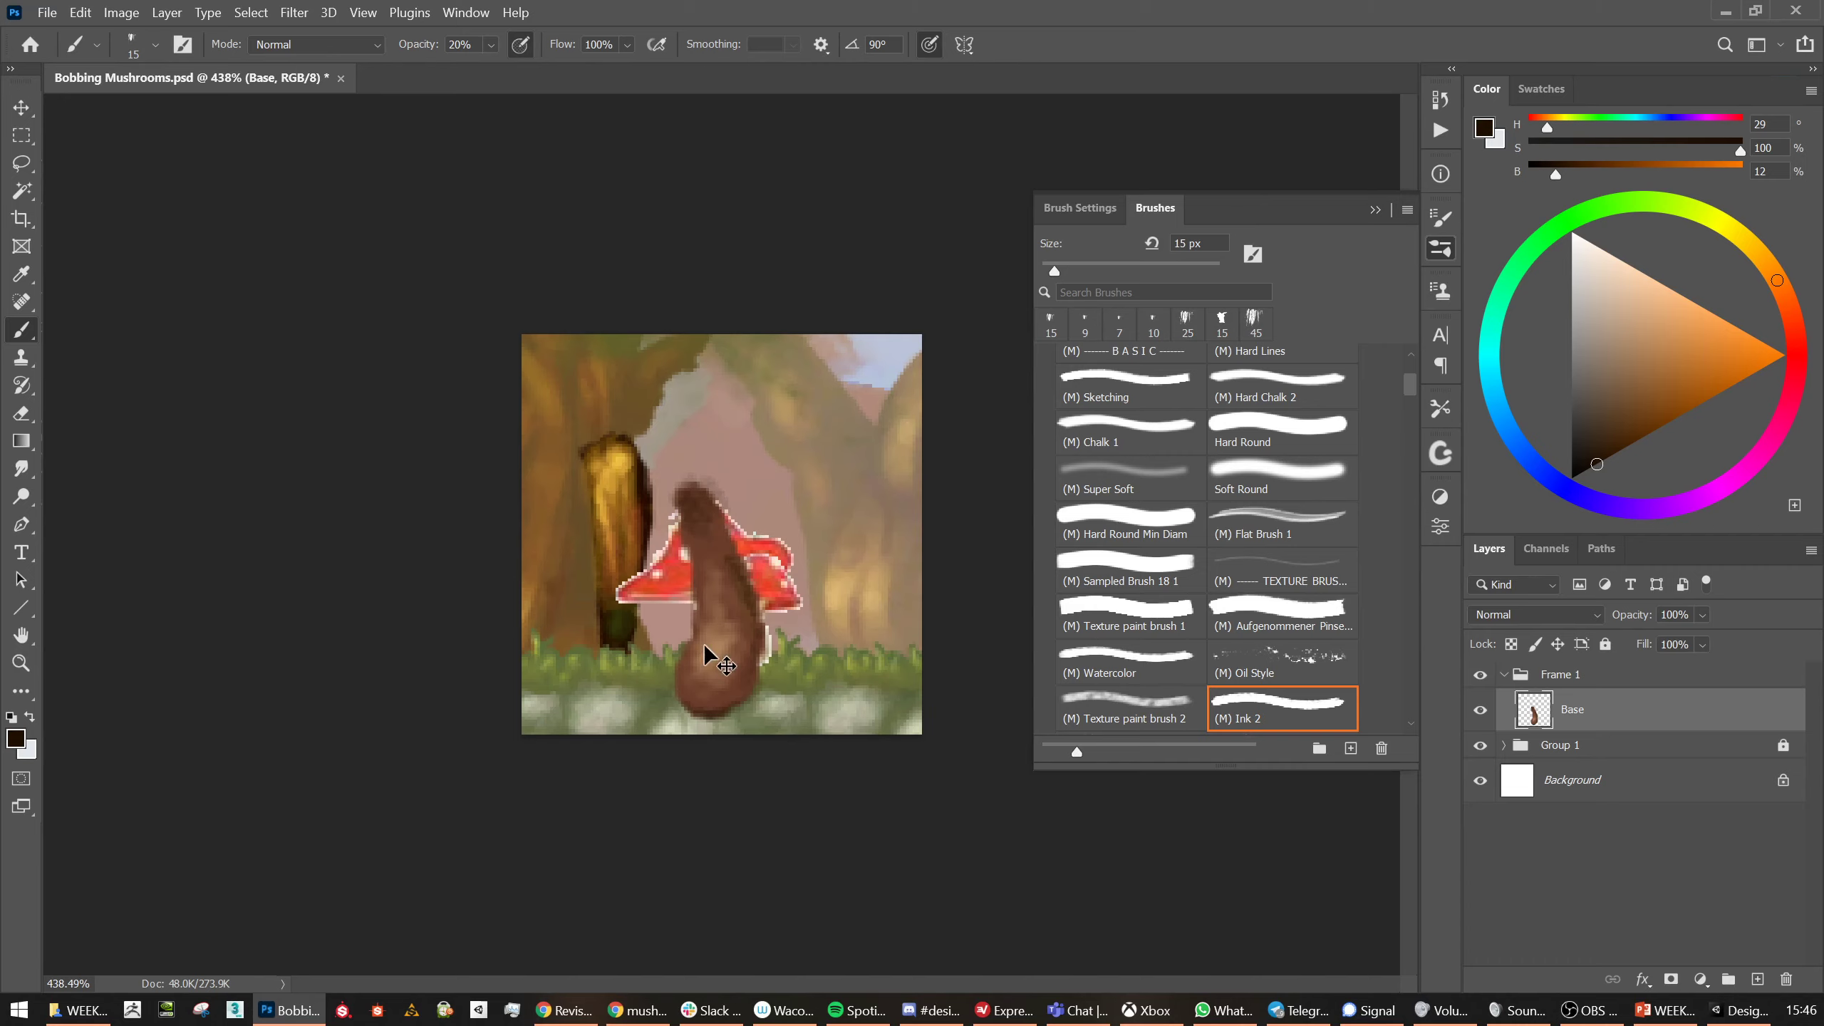
Add a new layer named mushroom above the Base layer
key("ctrl+shift+n")
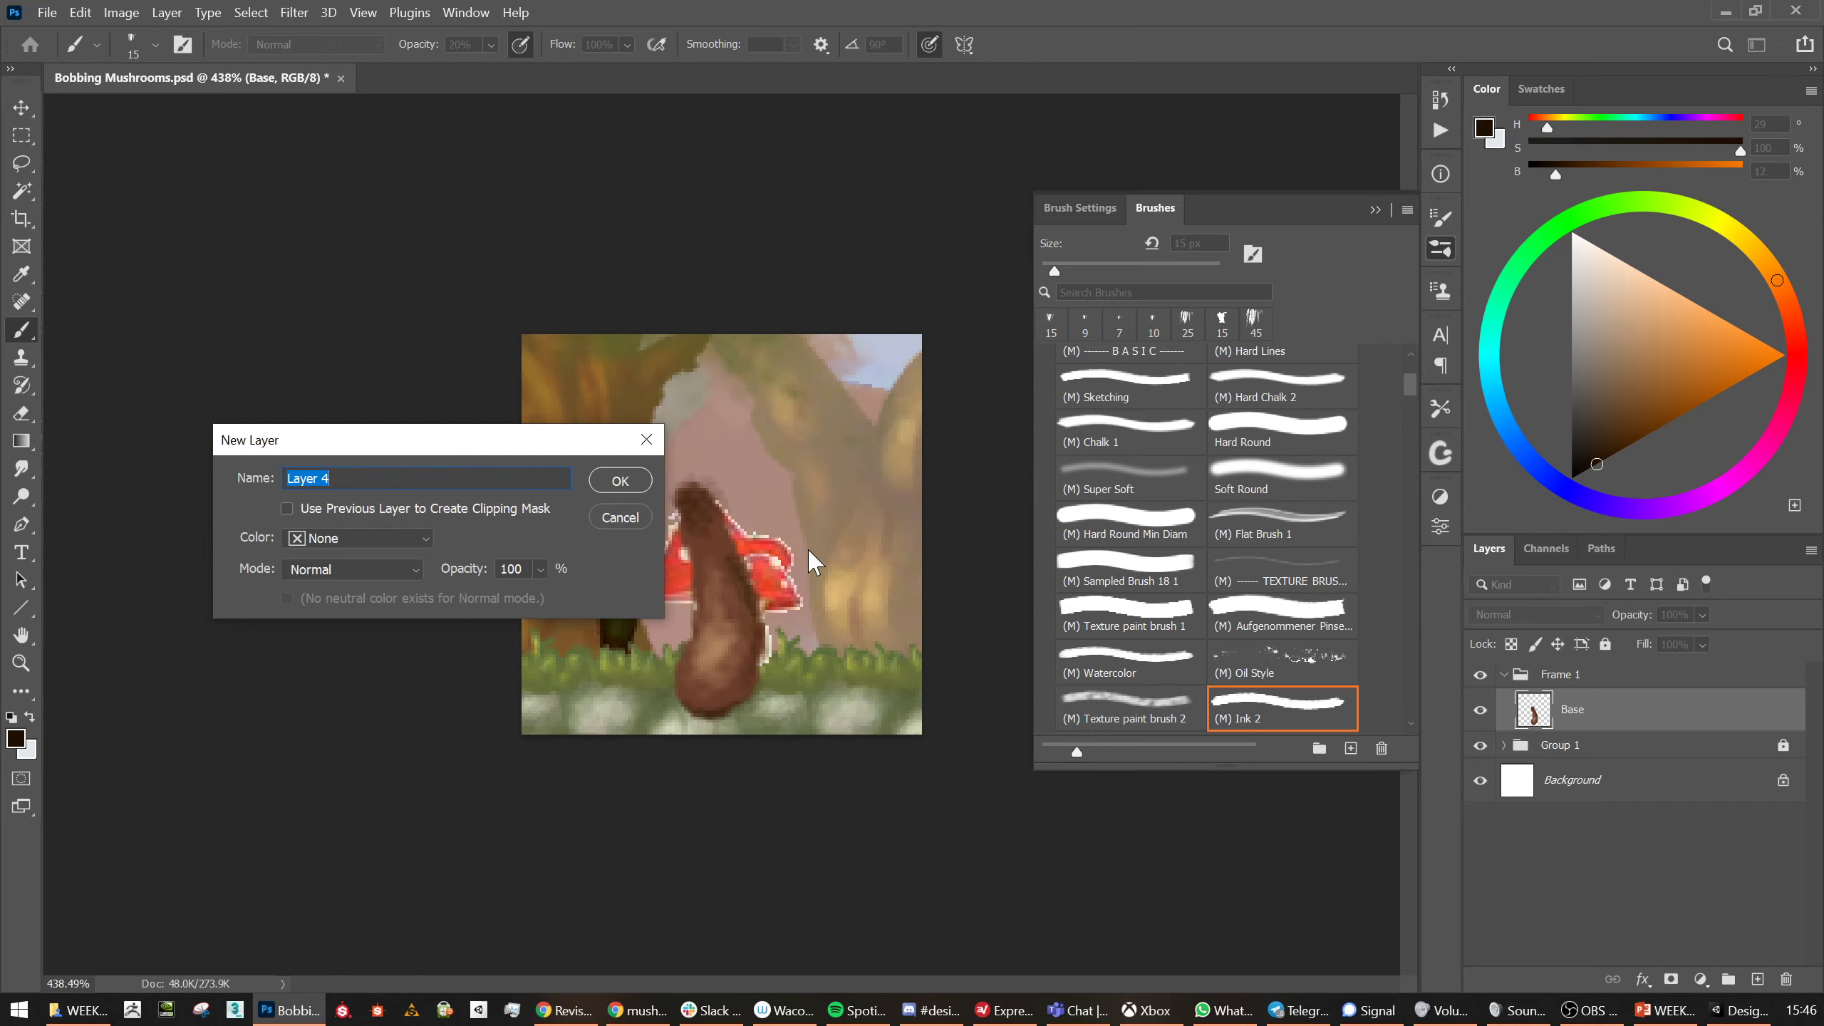
type("mushroom")
key("Return")
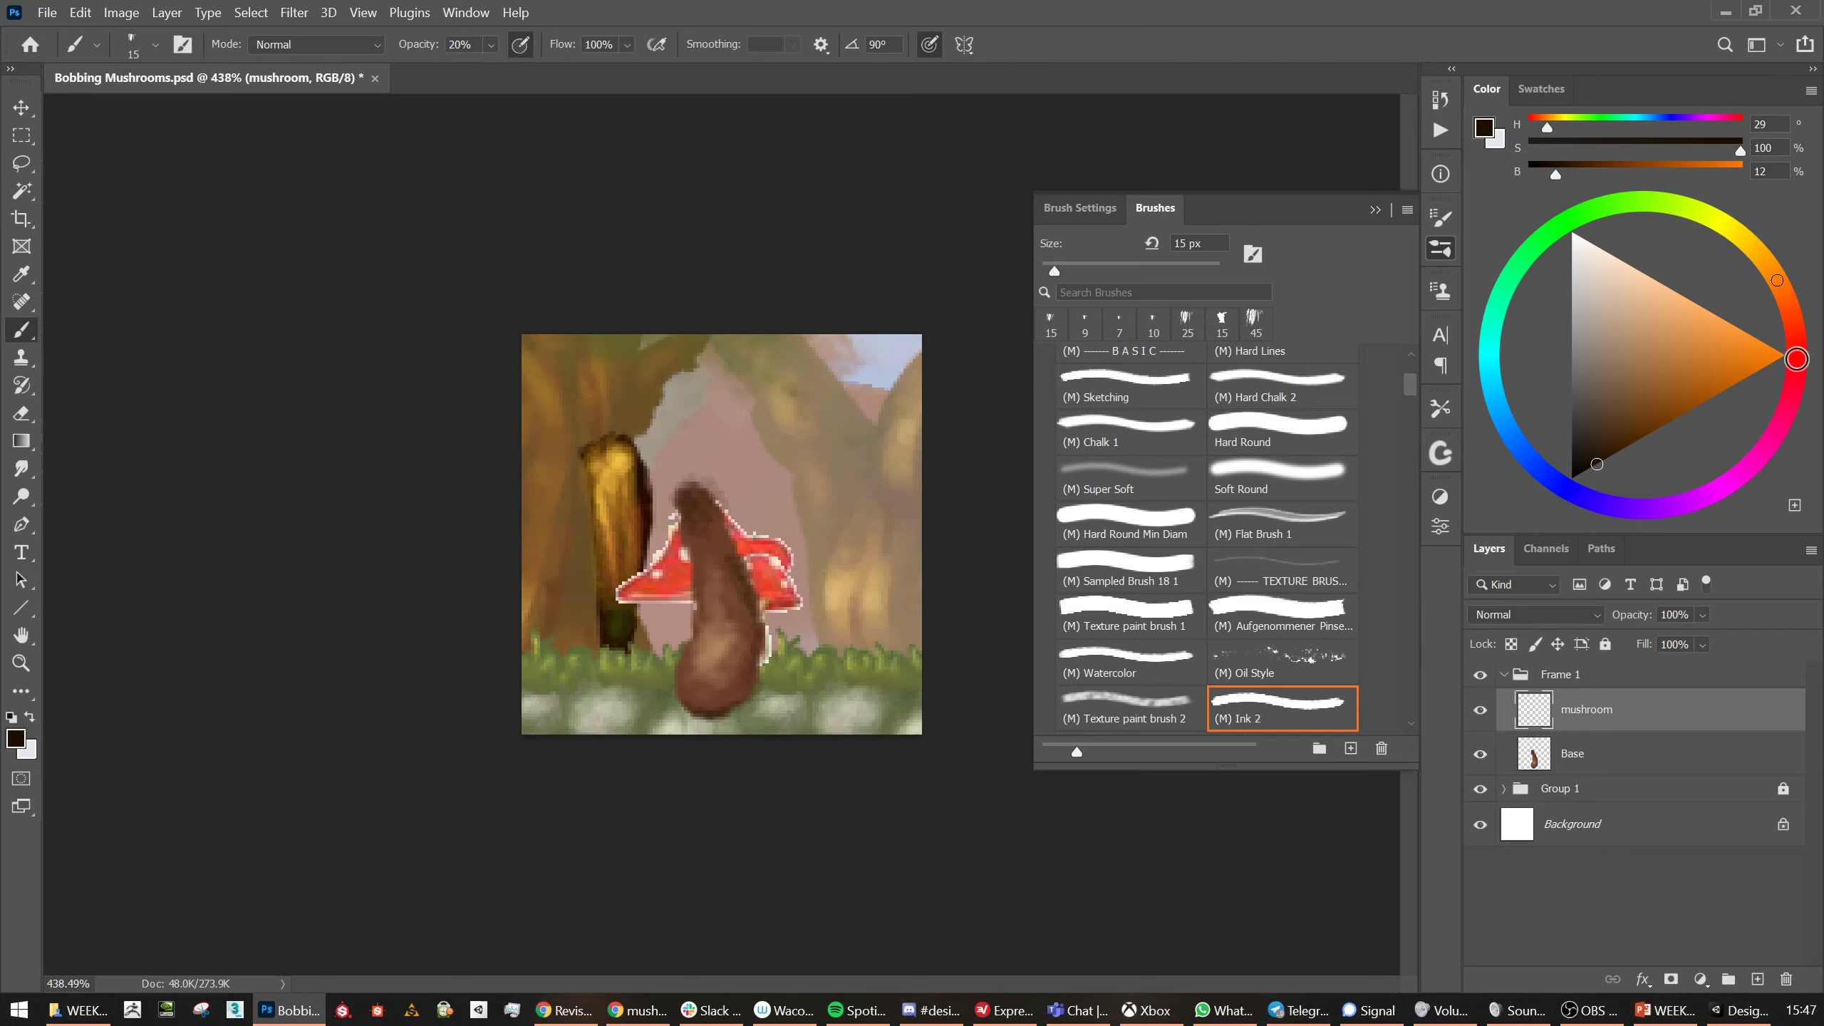
Paint a wide, tilted mushroom cap over the stem's top in dark red (H 358, S 90, B 35) at 100% brush opacity
left_click(1798, 359)
left_click(1648, 428)
left_click(1619, 448)
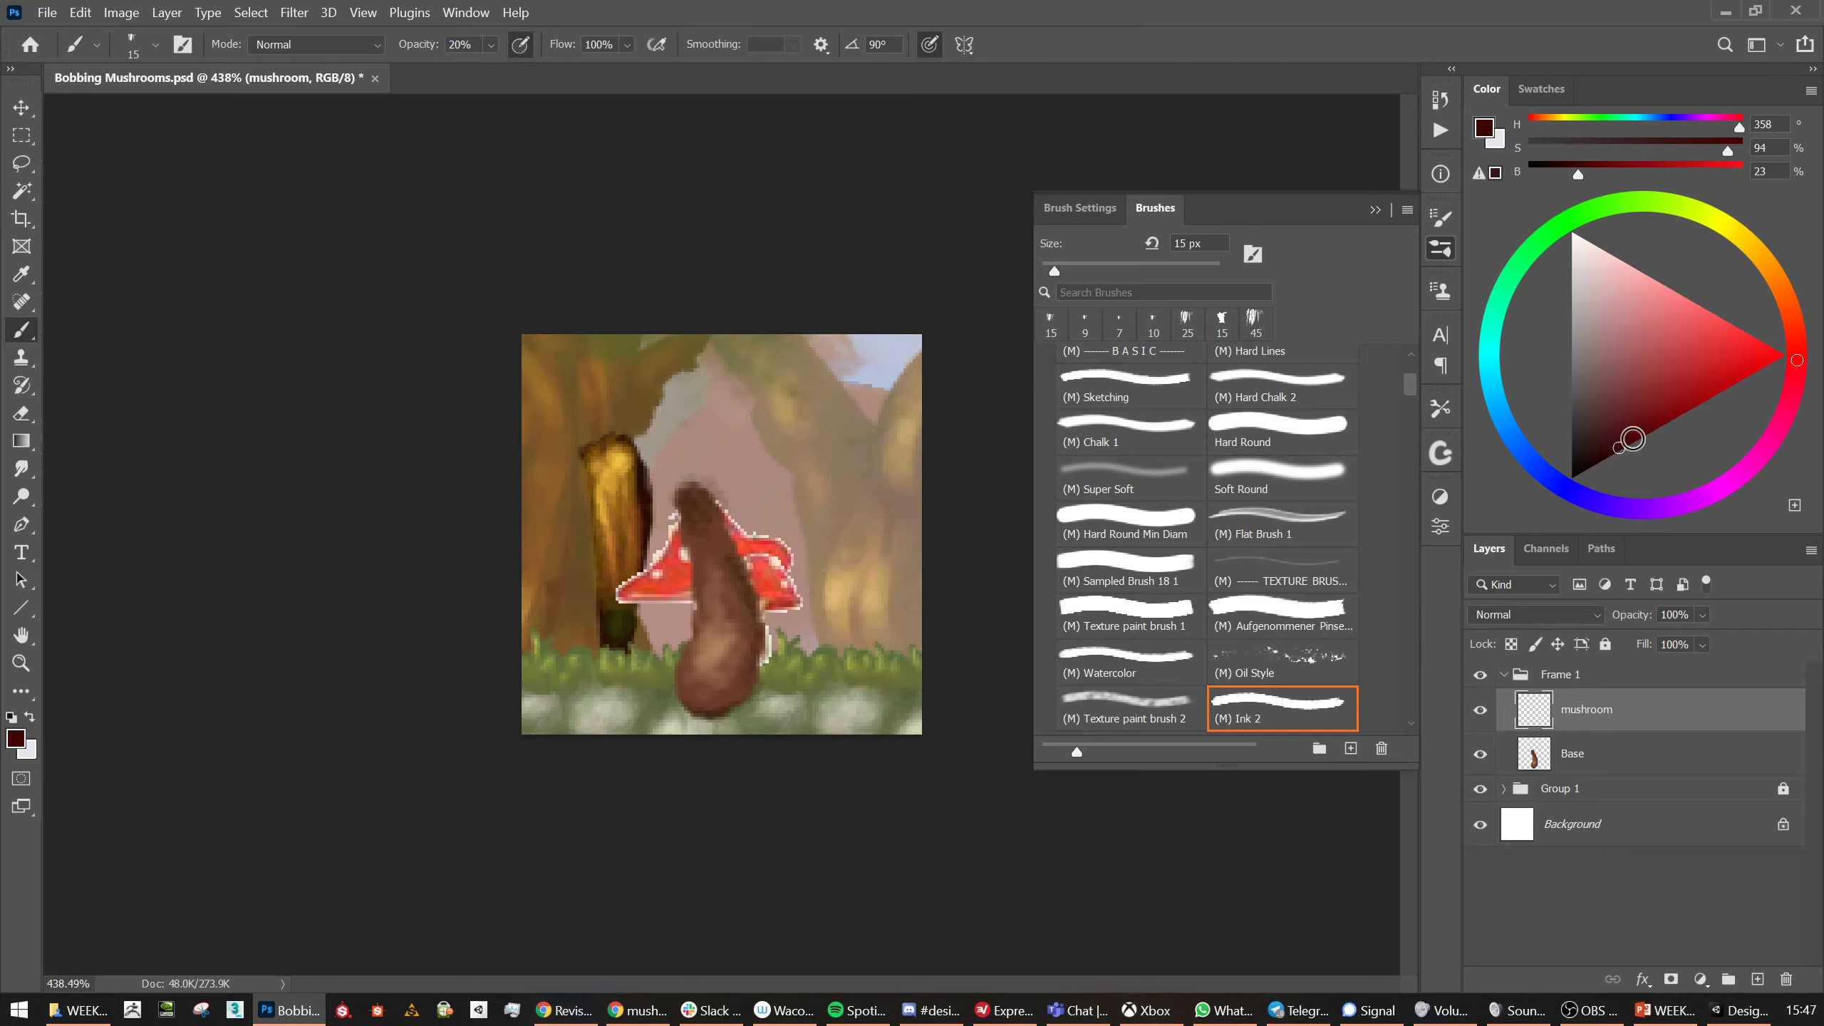
left_click(1640, 431)
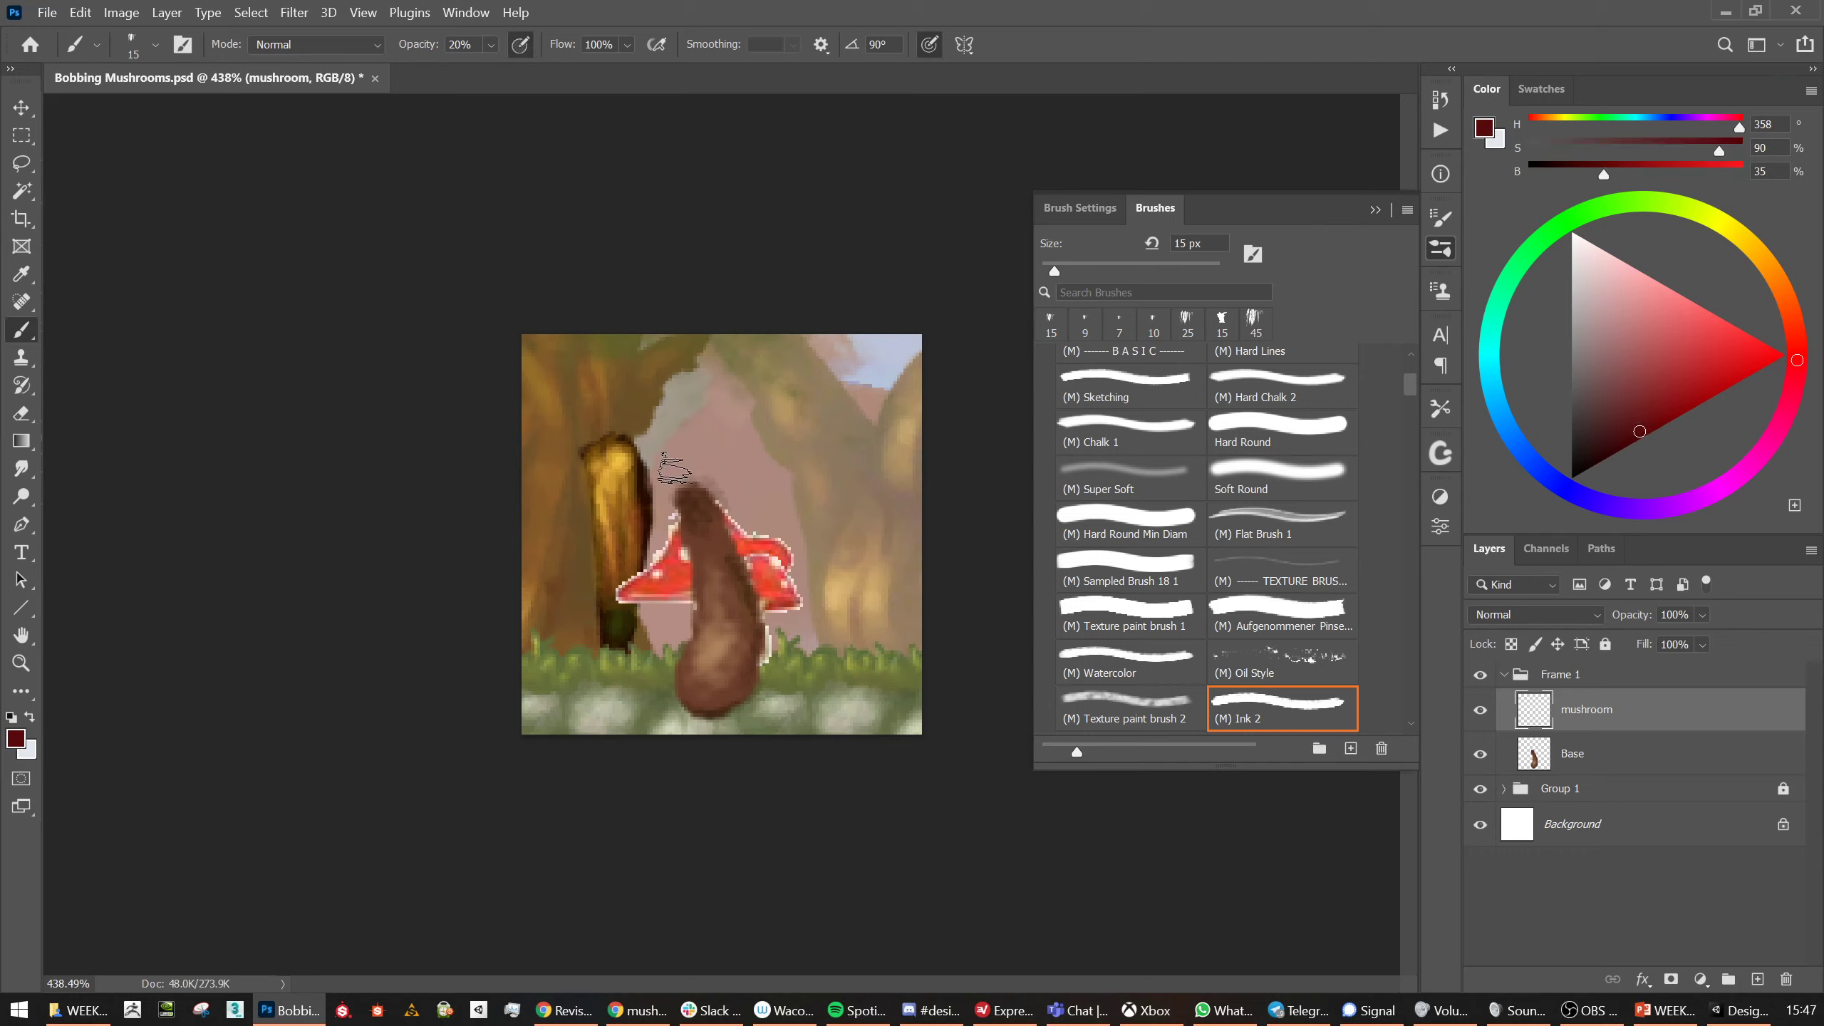
key("0")
mouse_move(674, 452)
left_mouse_down()
mouse_move(654, 492)
mouse_move(705, 444)
mouse_move(574, 550)
left_mouse_up()
mouse_move(660, 511)
left_mouse_down()
mouse_move(584, 543)
mouse_move(649, 542)
mouse_move(634, 547)
mouse_move(692, 491)
mouse_move(655, 529)
mouse_move(574, 546)
mouse_move(578, 563)
mouse_move(721, 527)
mouse_move(683, 540)
mouse_move(700, 545)
mouse_move(783, 491)
mouse_move(678, 544)
mouse_move(713, 494)
mouse_move(709, 441)
mouse_move(757, 467)
mouse_move(838, 455)
mouse_move(803, 488)
mouse_move(829, 453)
mouse_move(794, 453)
mouse_move(767, 521)
mouse_move(658, 553)
mouse_move(737, 521)
left_mouse_up()
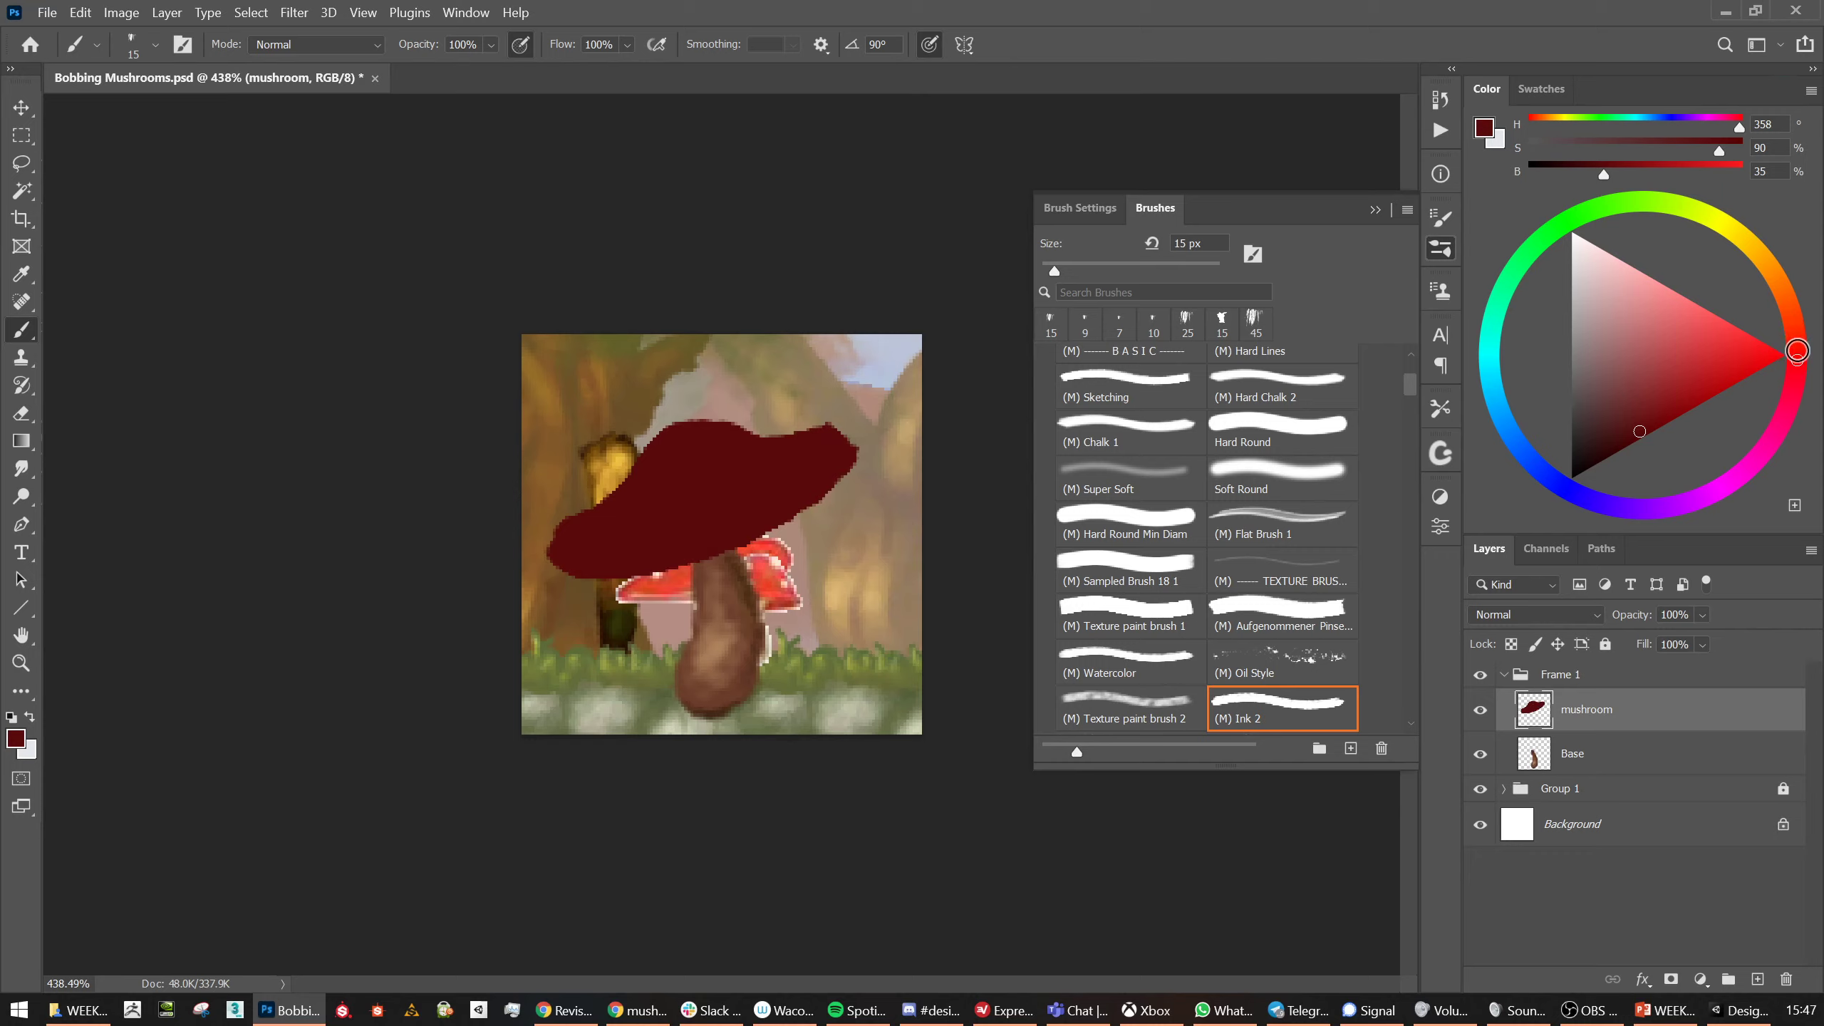
Lighten the cap's dome with a brighter red (H 4, S 77, B 66) using a 25 px brush at 20% opacity
left_click(1801, 348)
left_click_drag(1673, 392, 1681, 378)
key("2")
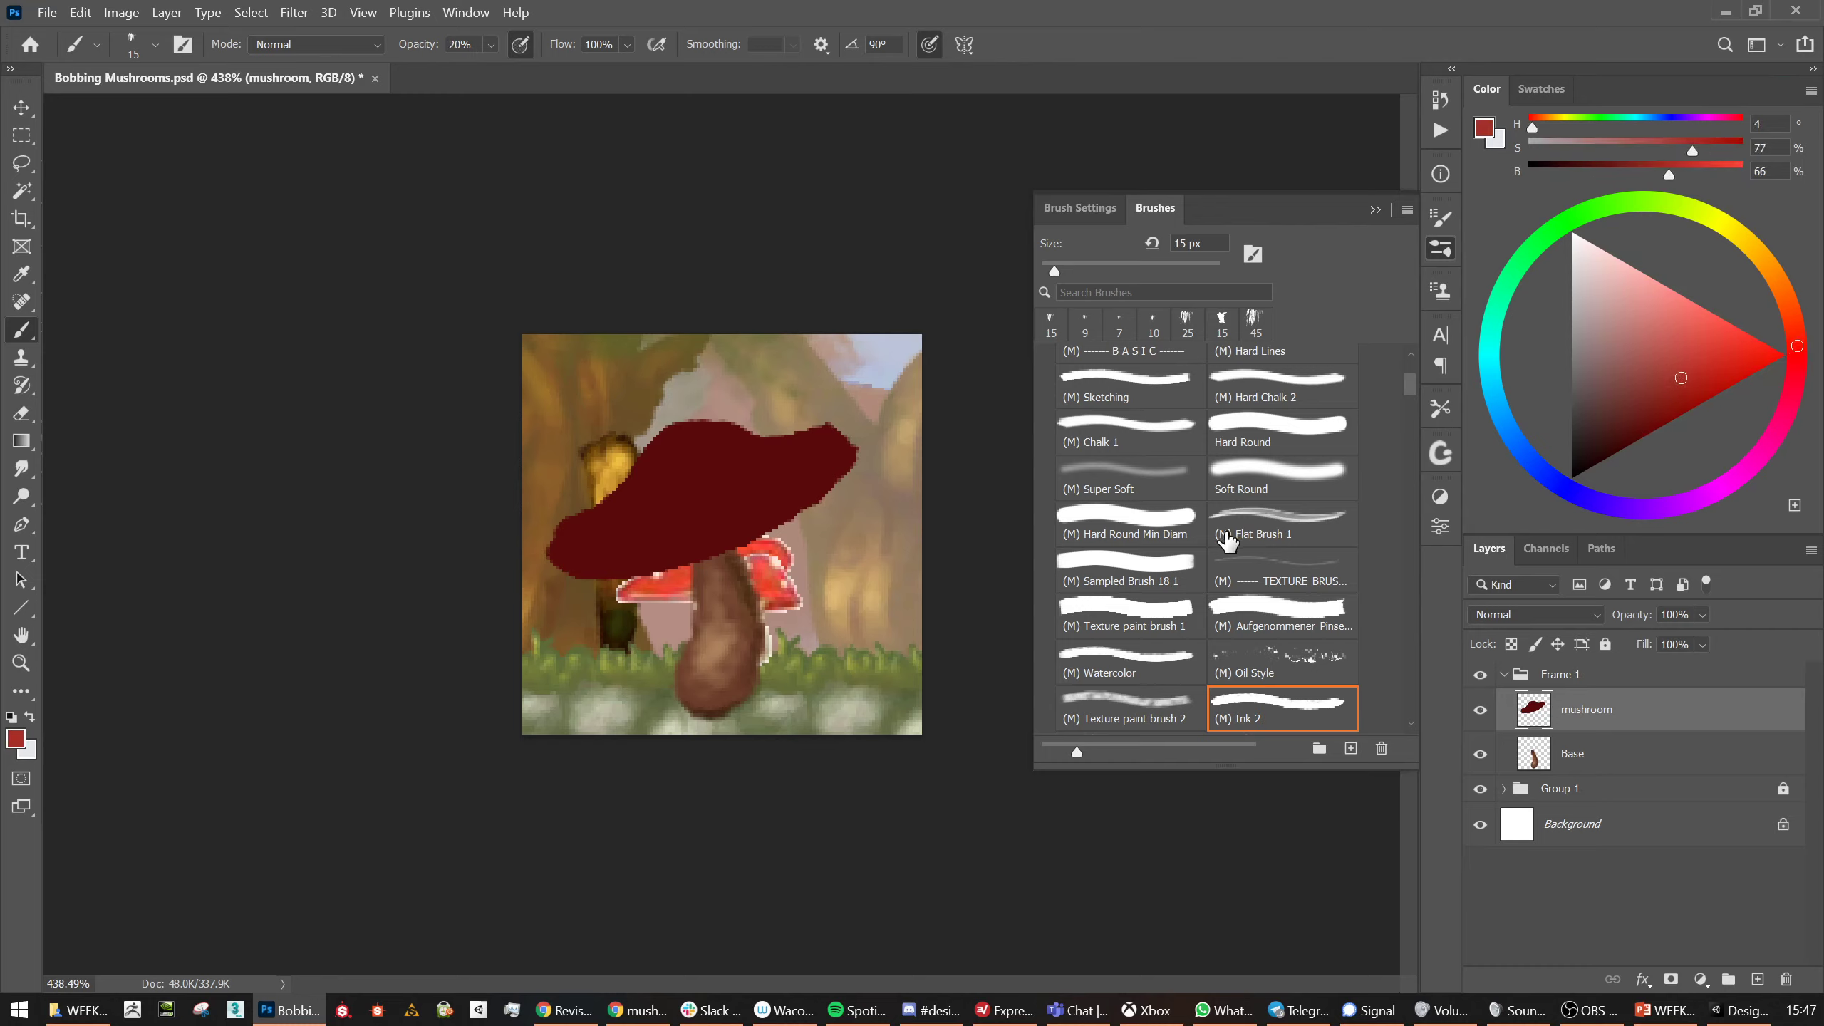
key("bracketright")
key("bracketright")
key("bracketright")
key("bracketleft")
mouse_move(683, 481)
left_mouse_down()
mouse_move(715, 463)
mouse_move(728, 503)
left_mouse_up()
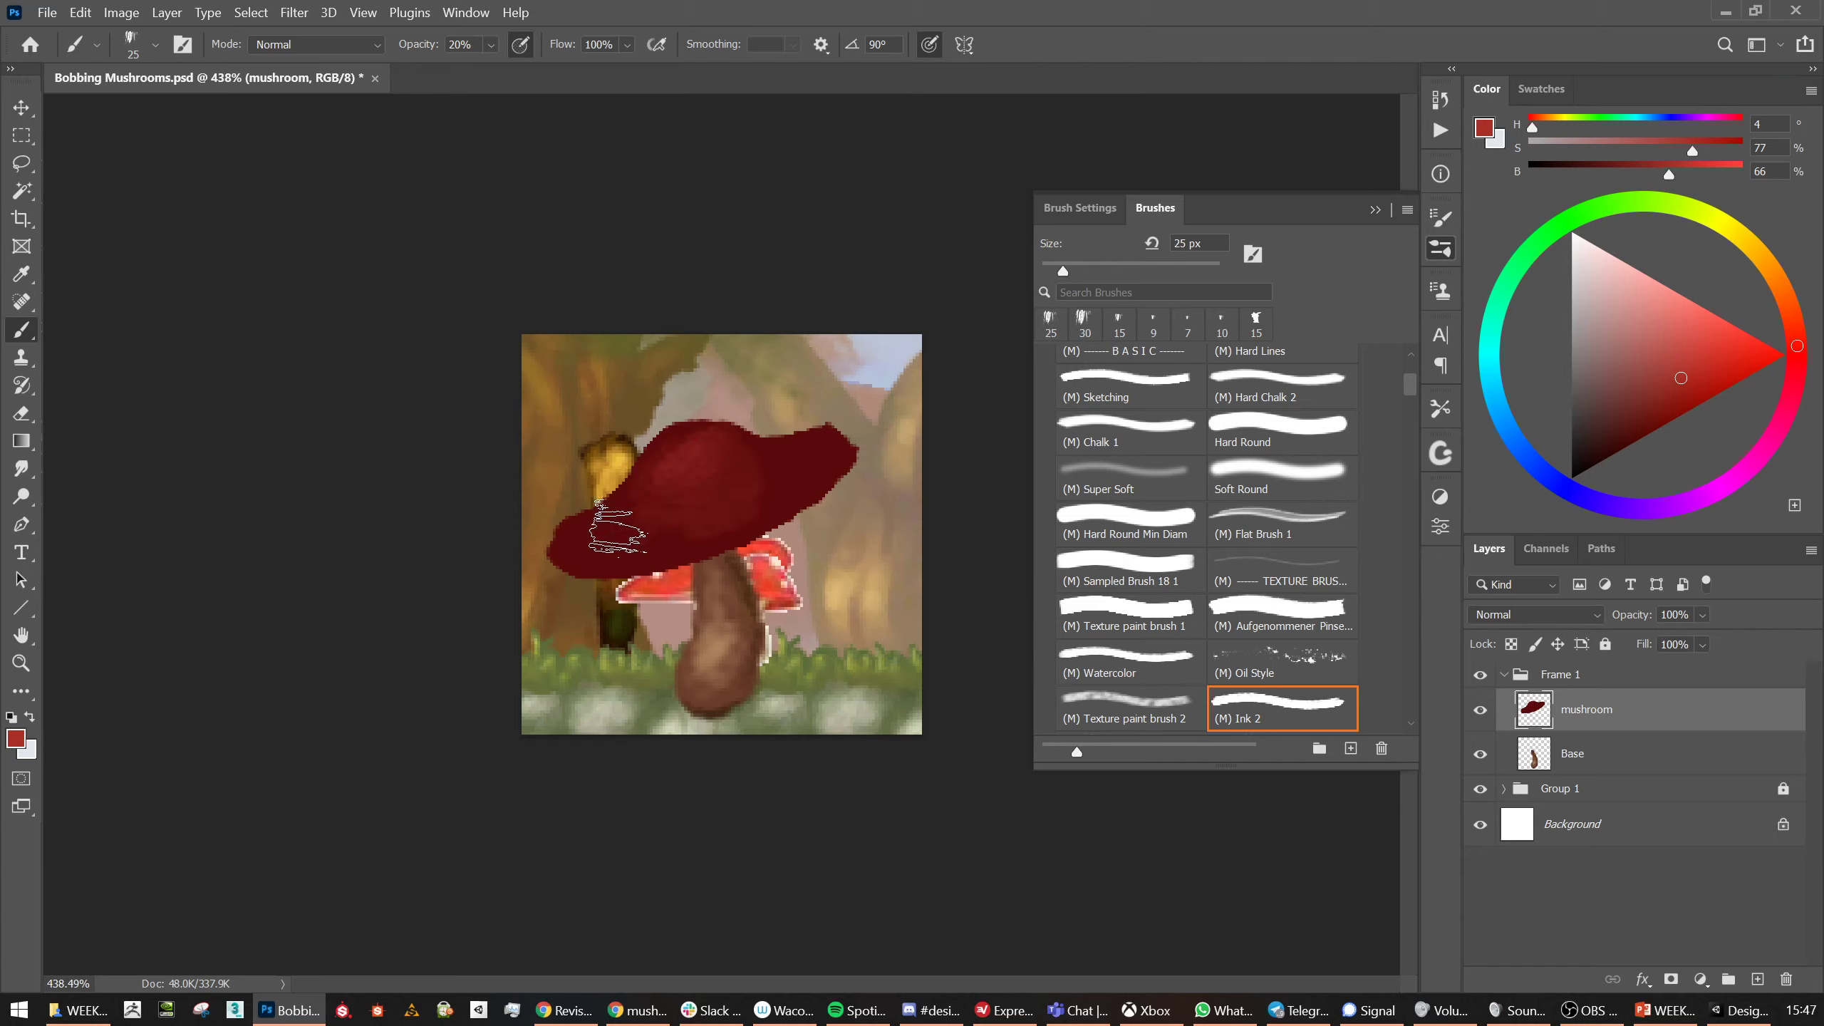
Build up the red shading along the cap's brim and dome with 10 px and 15 px brushes
key("bracketleft")
key("bracketleft")
mouse_move(620, 528)
left_mouse_down()
mouse_move(577, 533)
mouse_move(662, 532)
mouse_move(636, 546)
left_mouse_up()
key("bracketright")
key("bracketright")
key("bracketleft")
key("bracketleft")
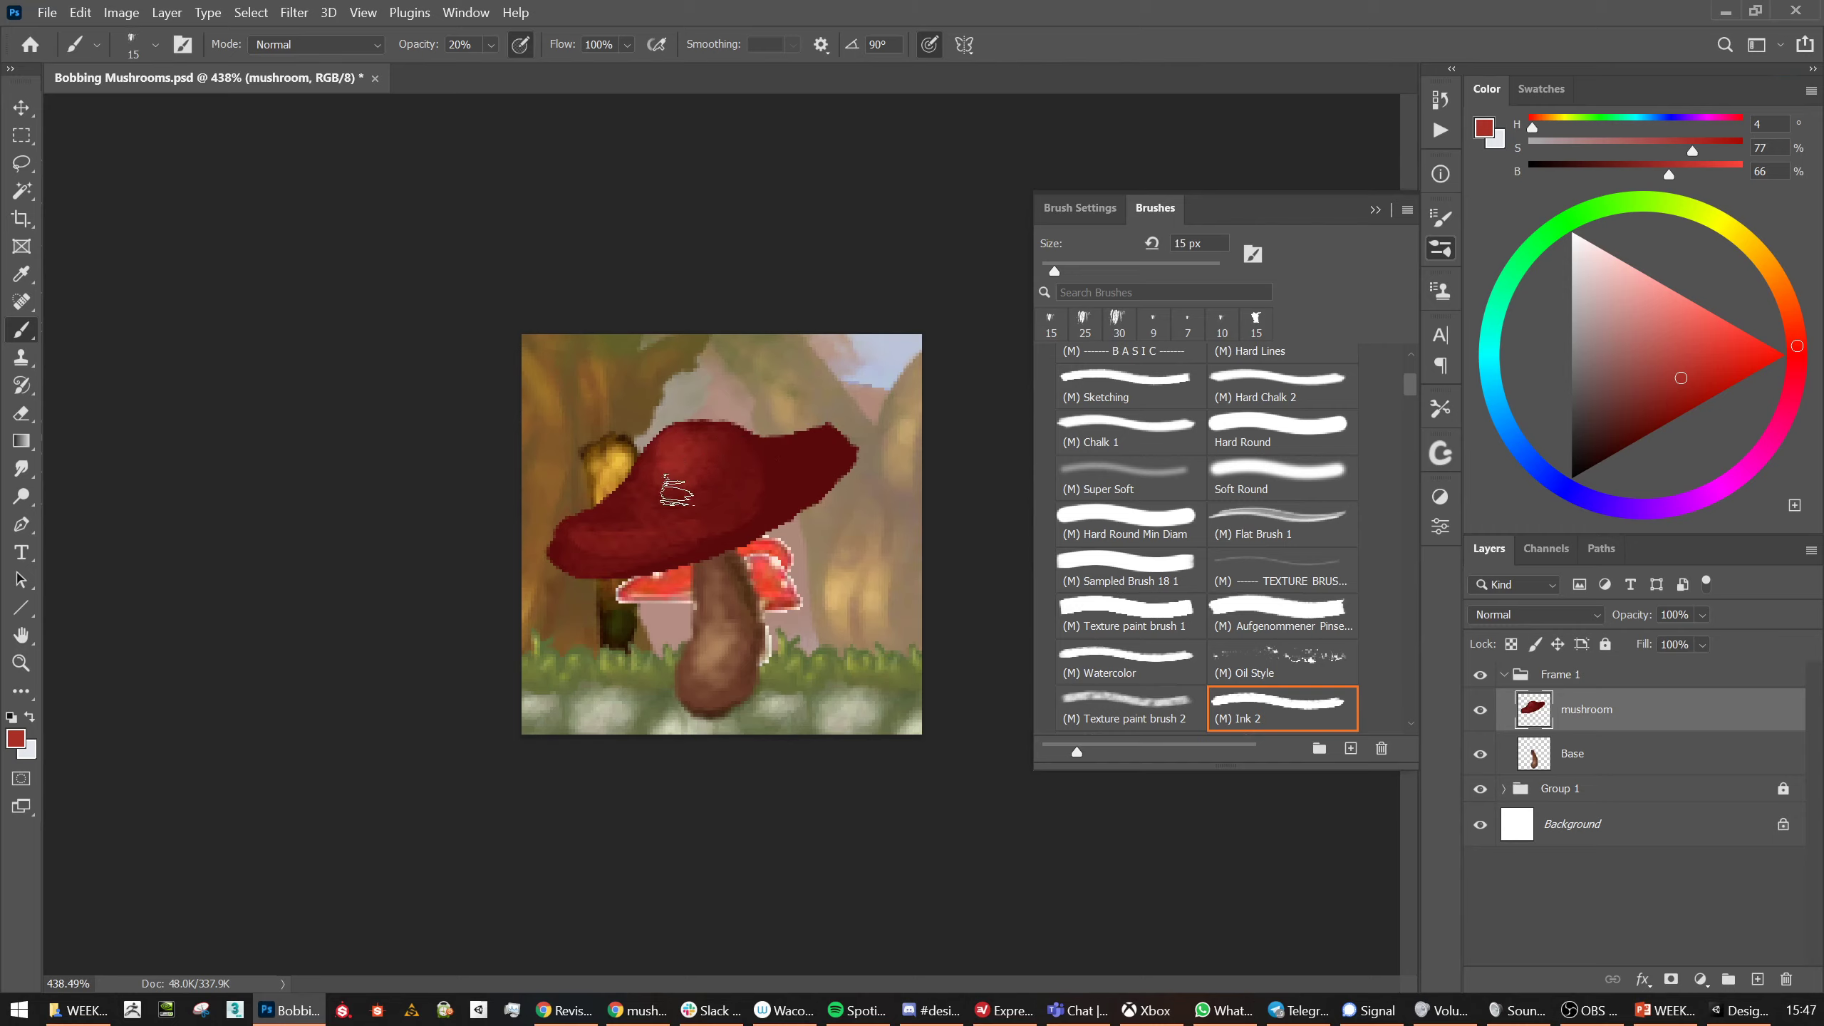
key("bracketleft")
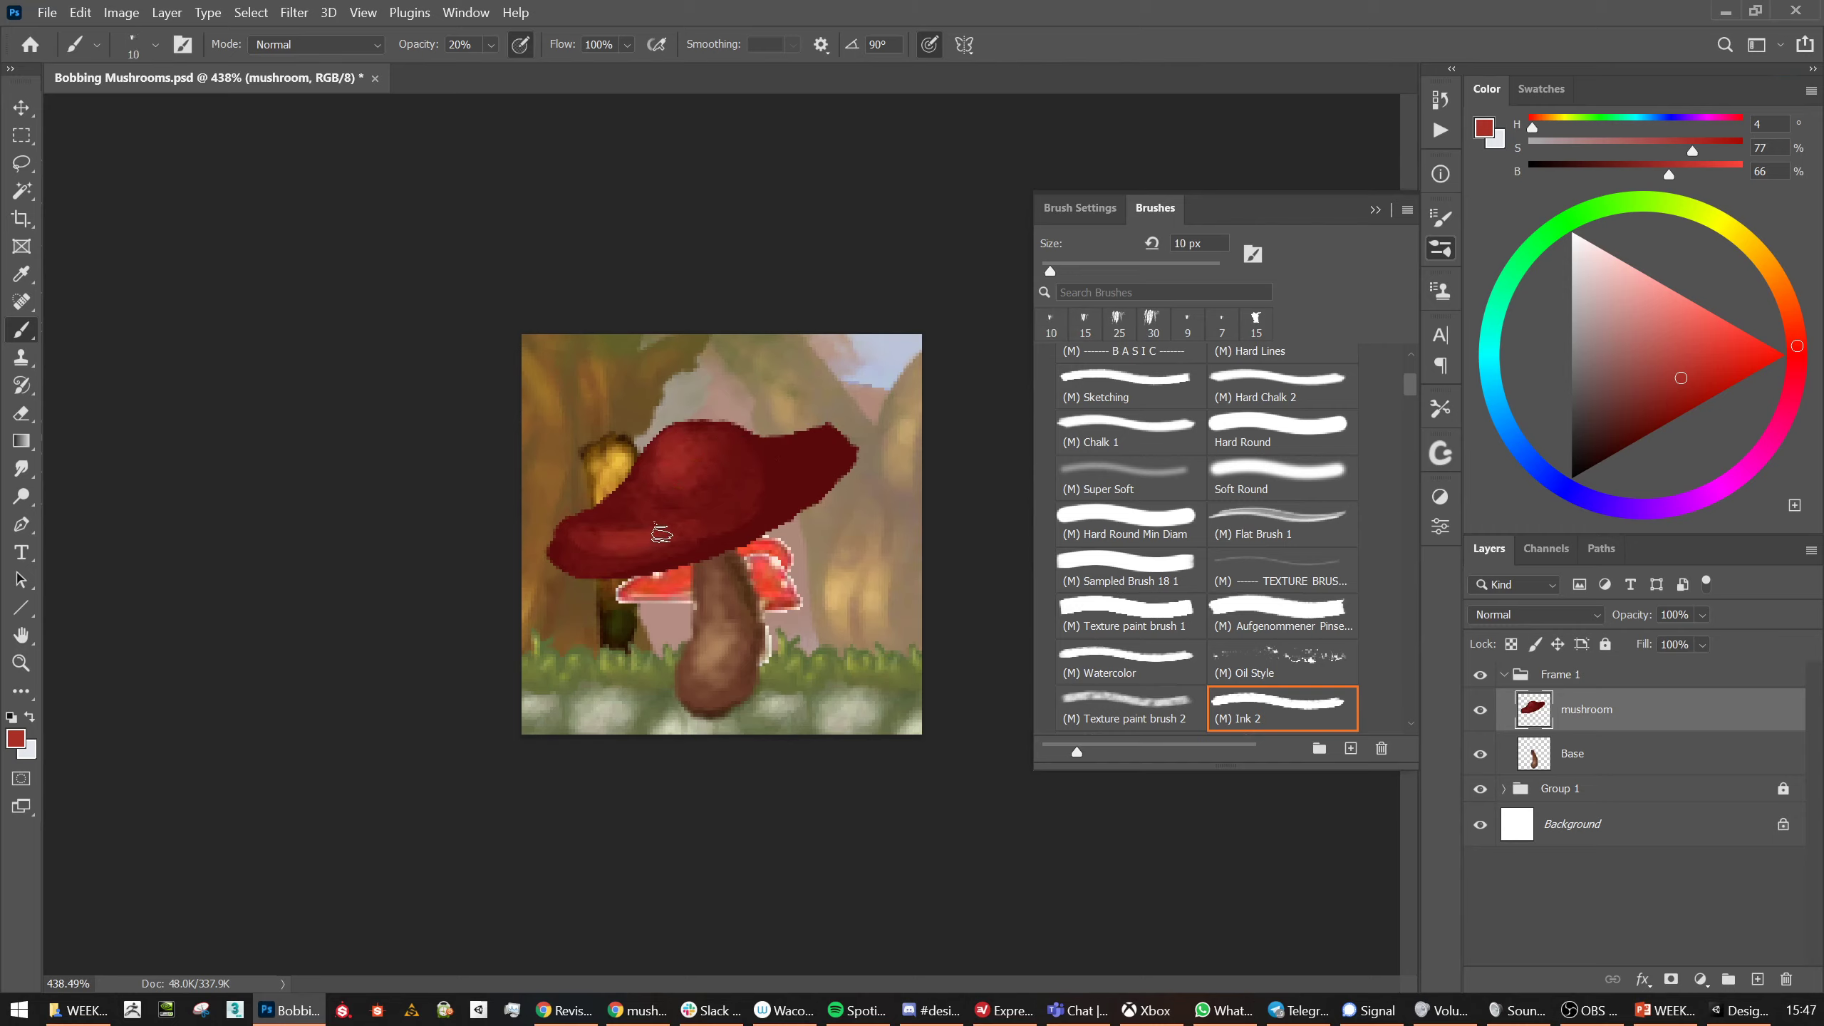
key("bracketright")
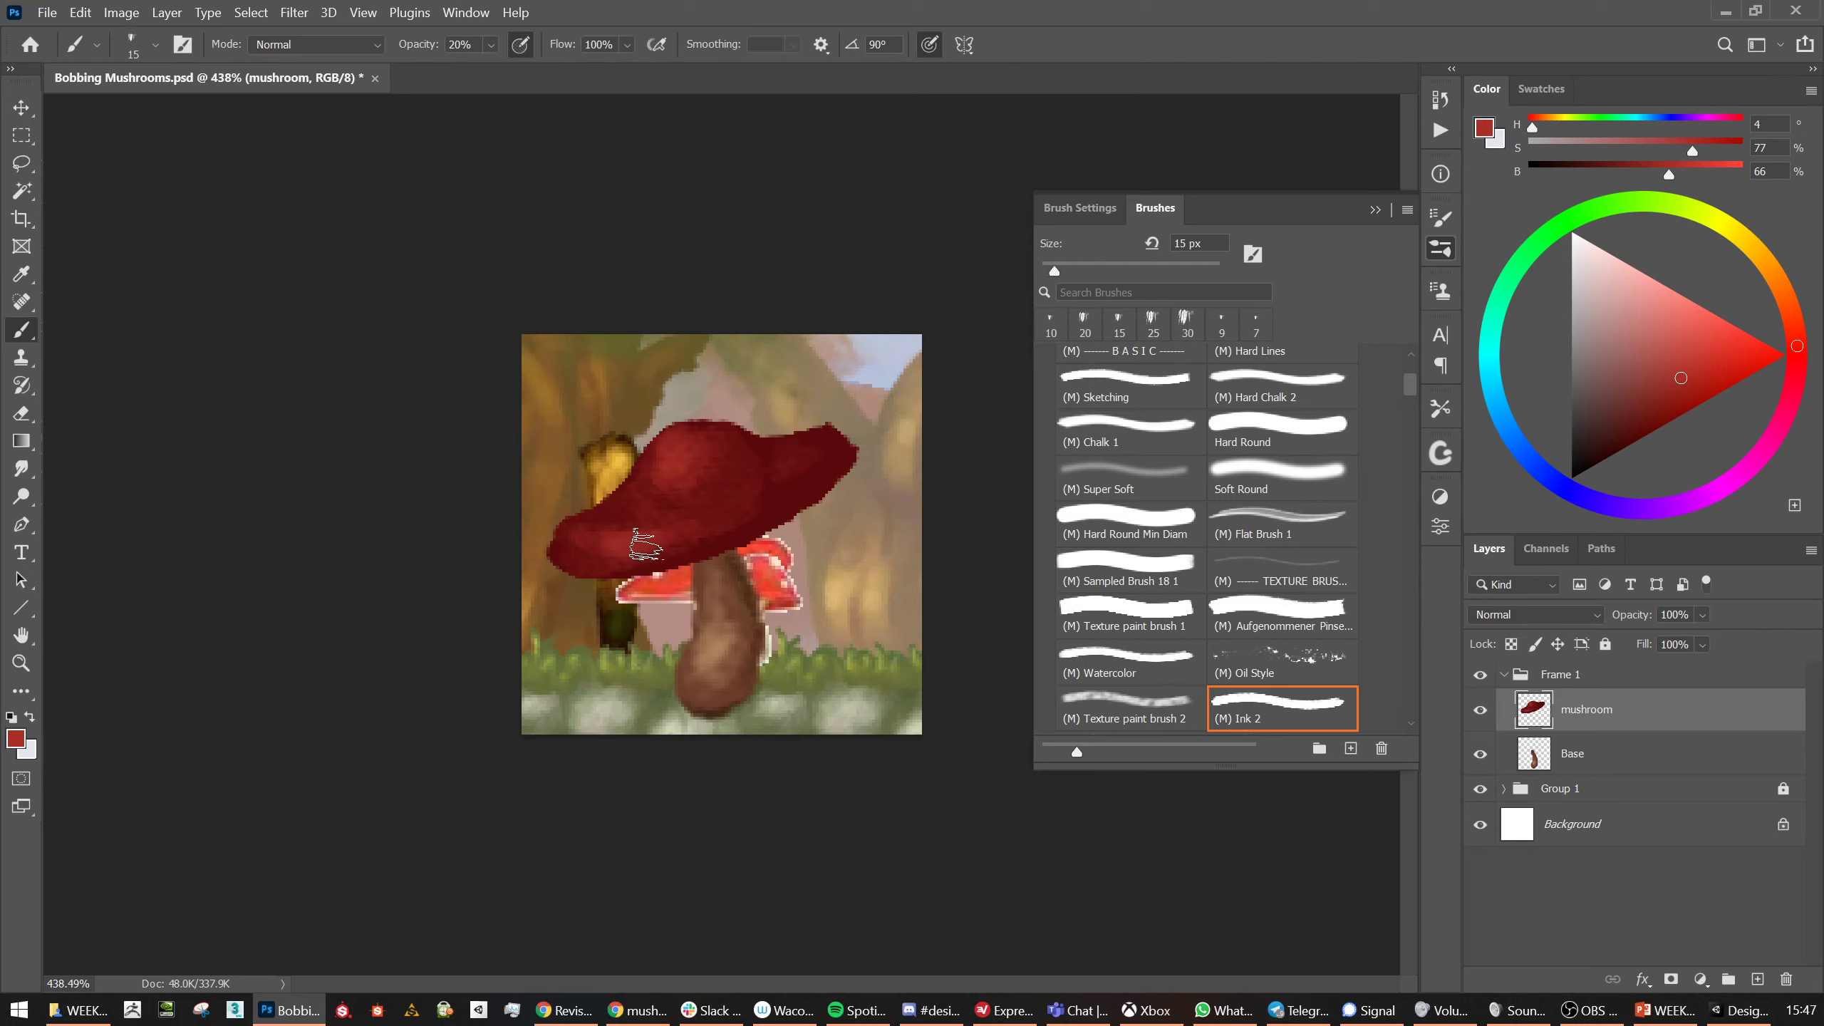
left_click_drag(694, 464, 690, 458)
Add light red highlights (H 4, S 64, B 87) to the cap with 10 px and 9 px brushes
left_click(1692, 333)
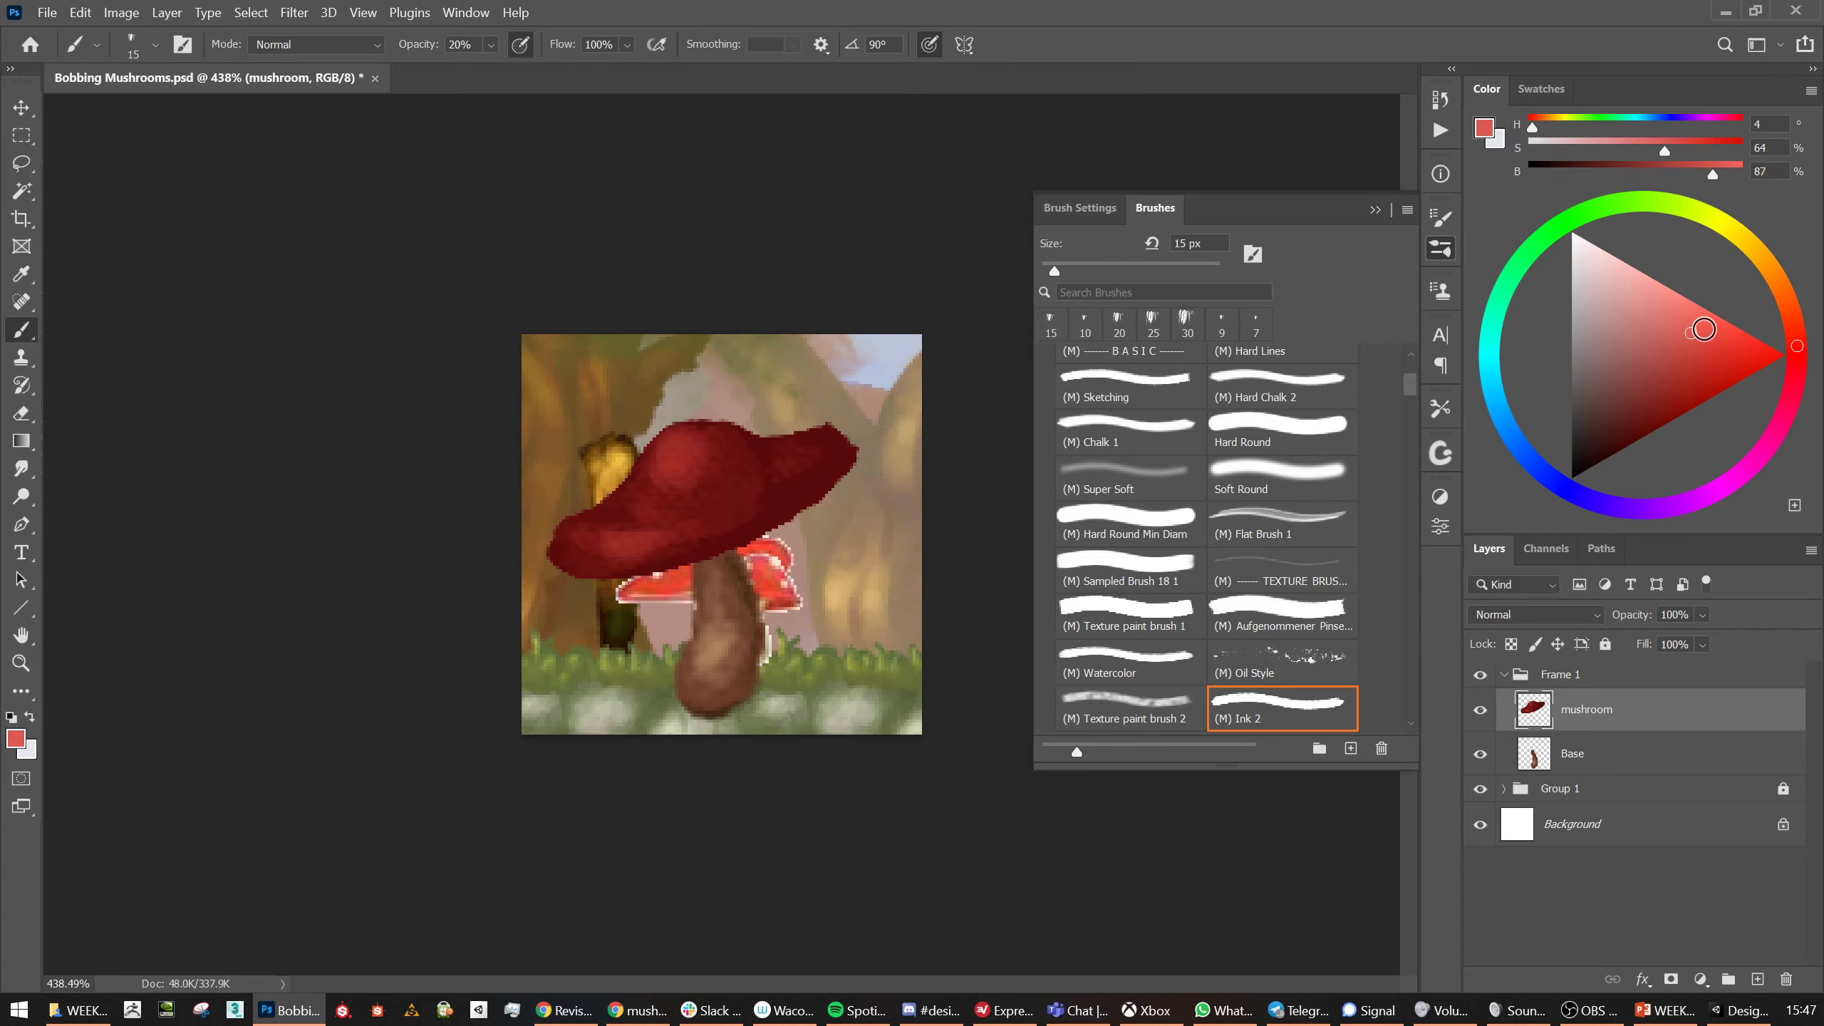
key("bracketleft")
key("bracketleft")
key("bracketright")
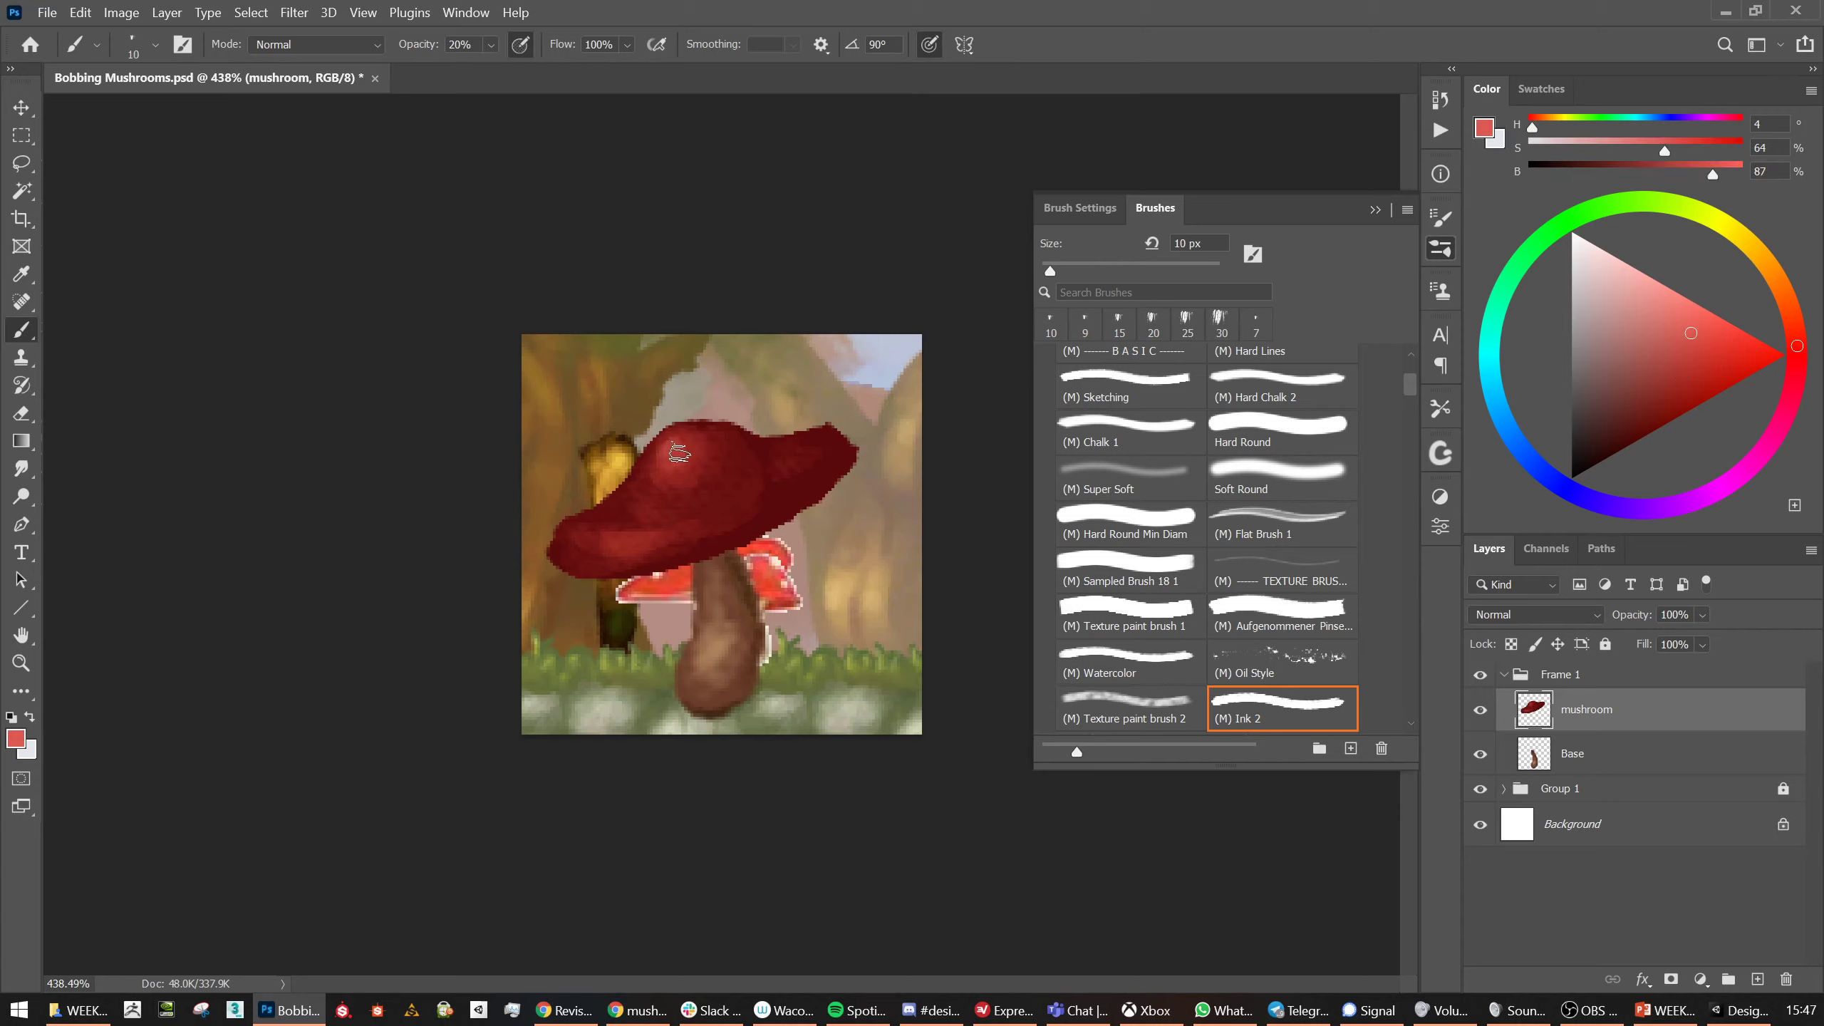
key("bracketleft")
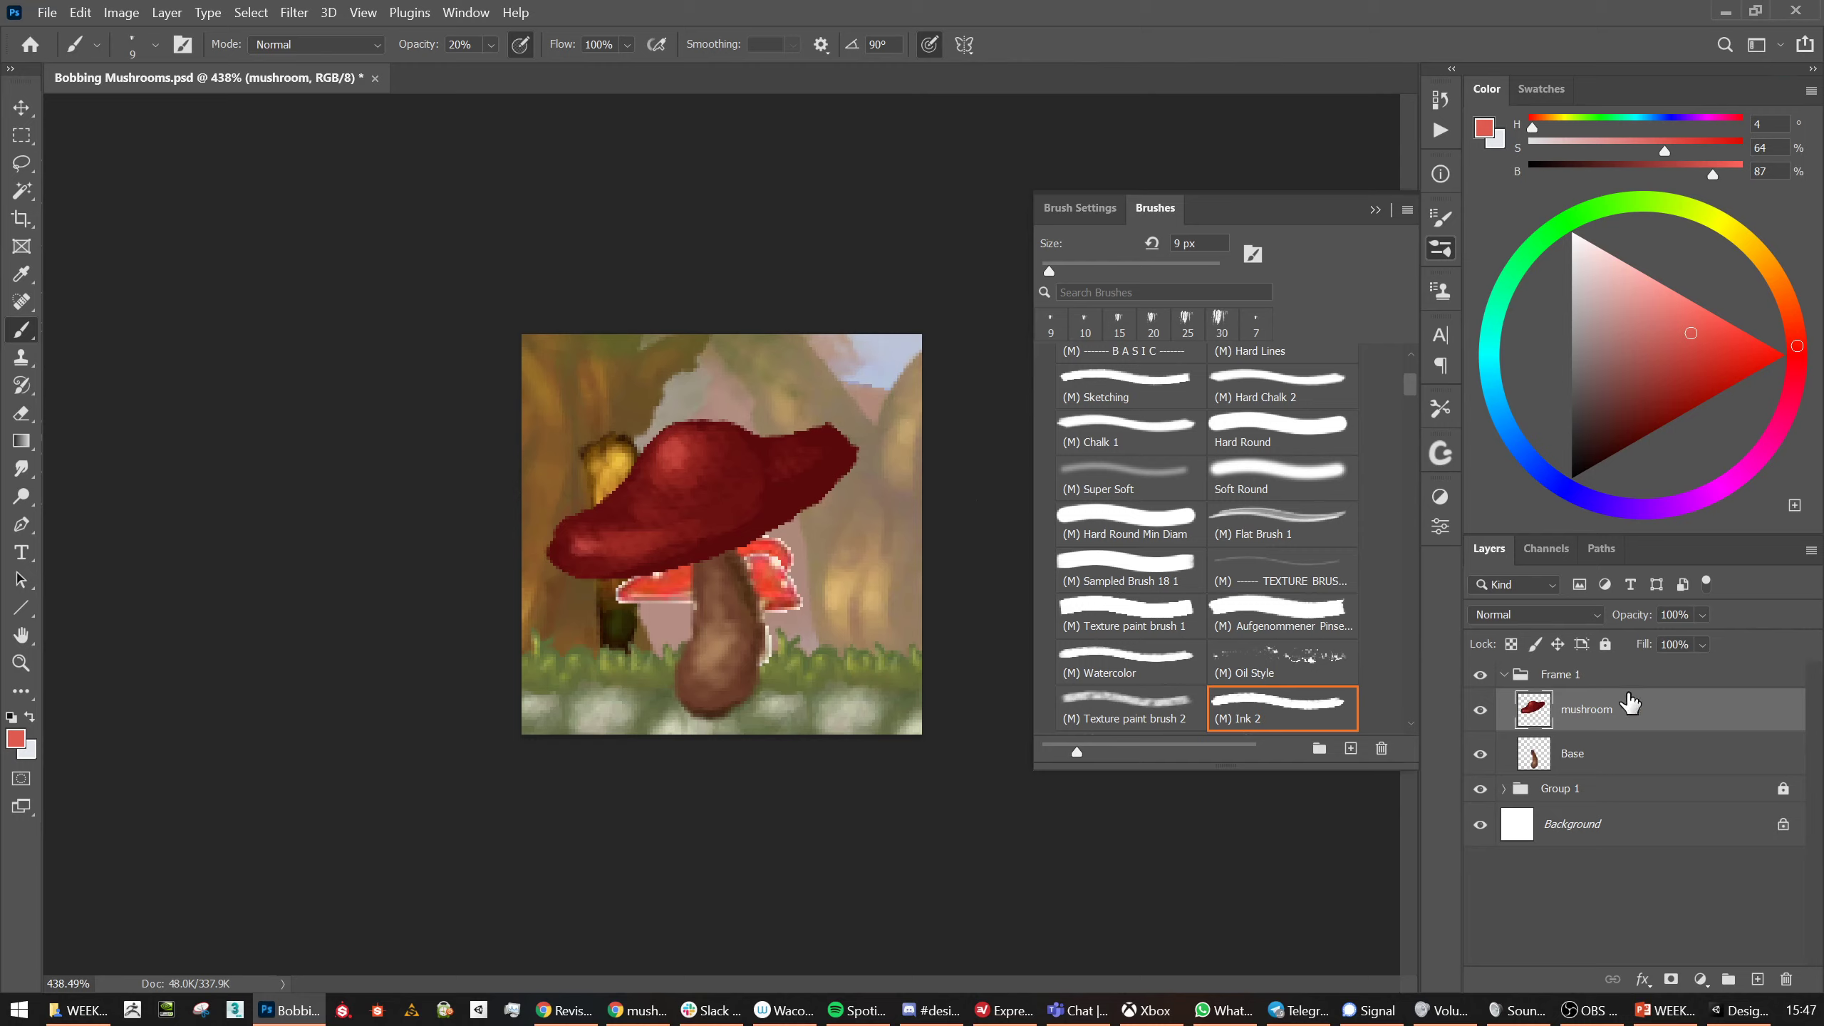
Put the mushroom layer in a group and add a layer named blobs above it
key("ctrl+g")
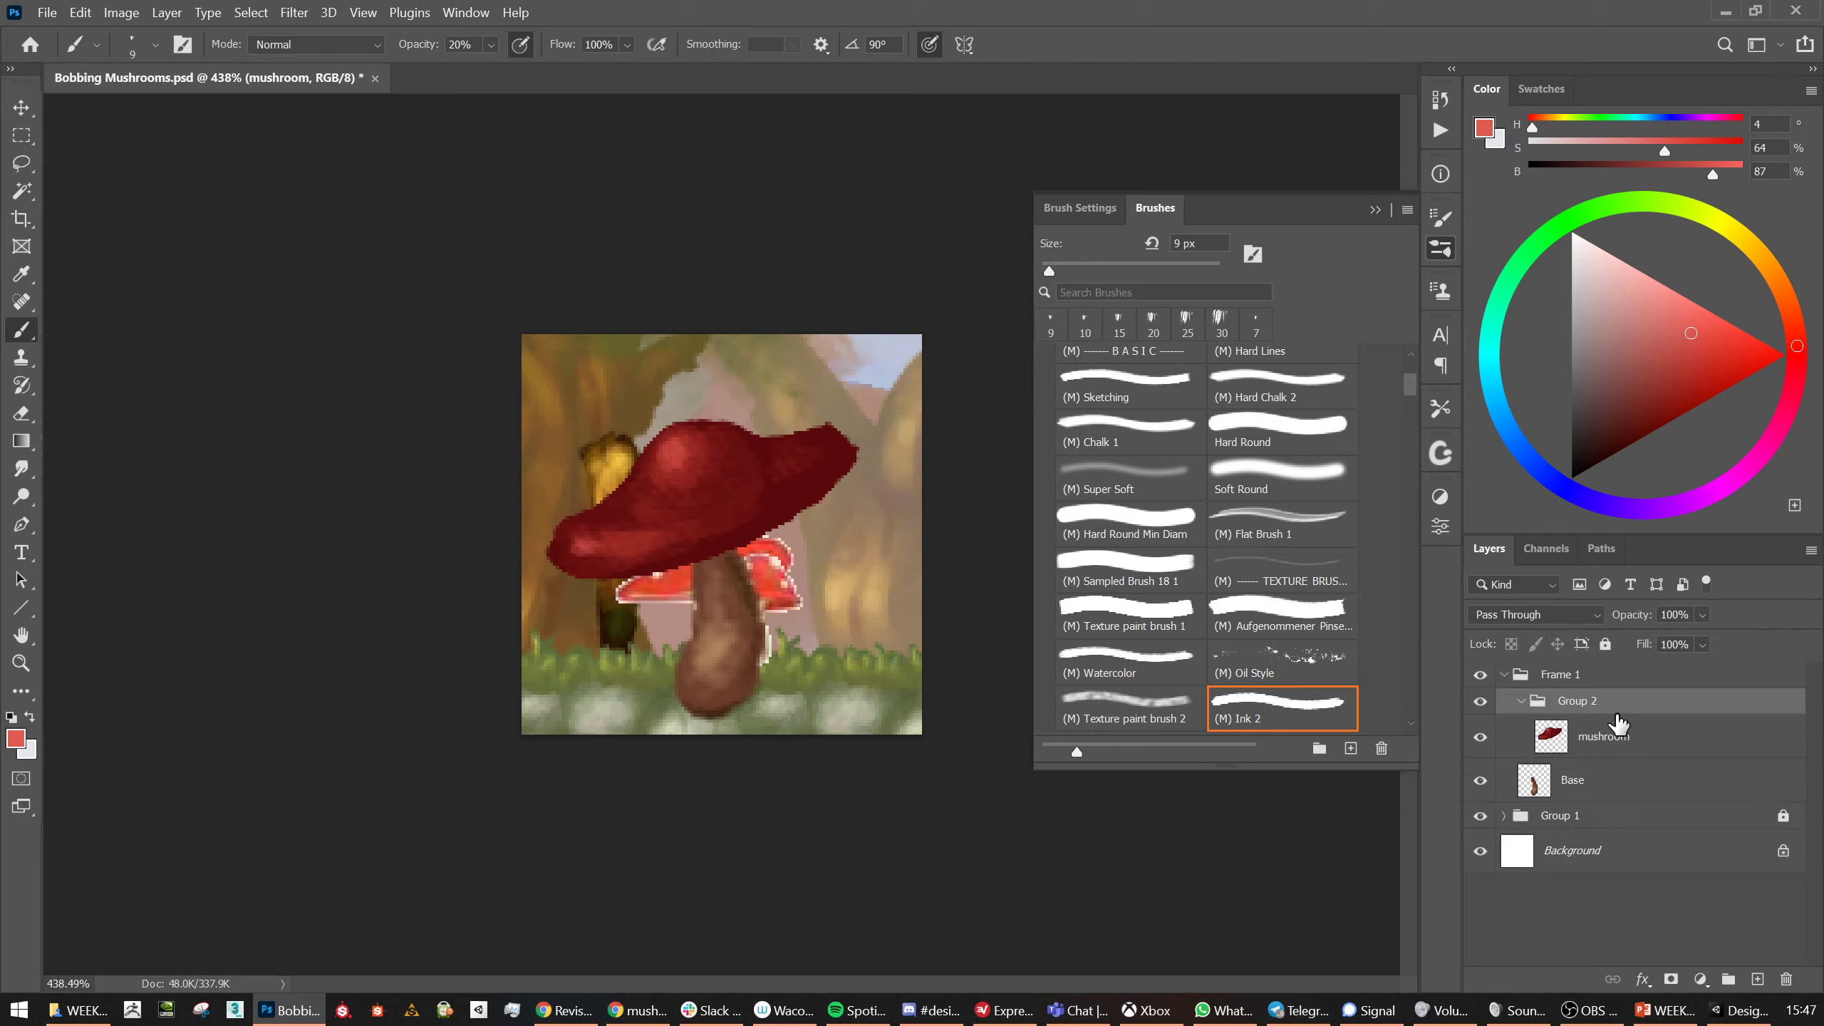
left_click(1584, 737)
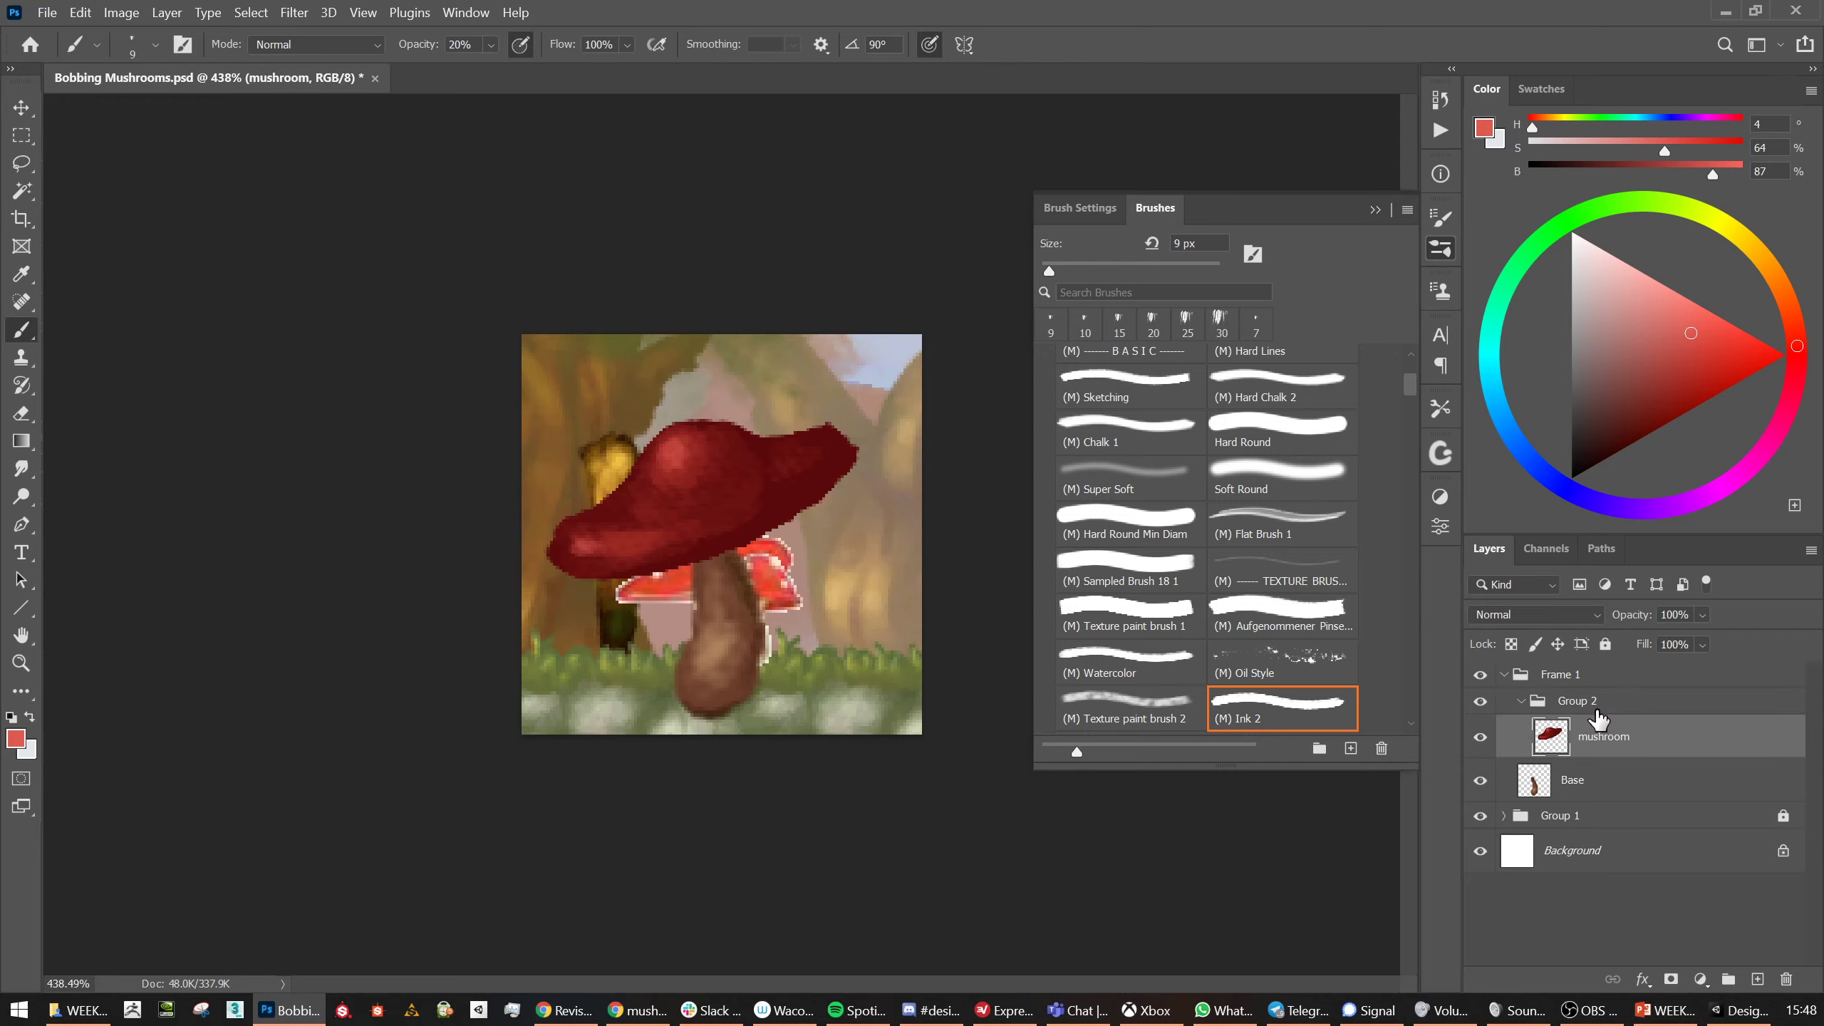
key("ctrl+shift+n")
key("BackSpace")
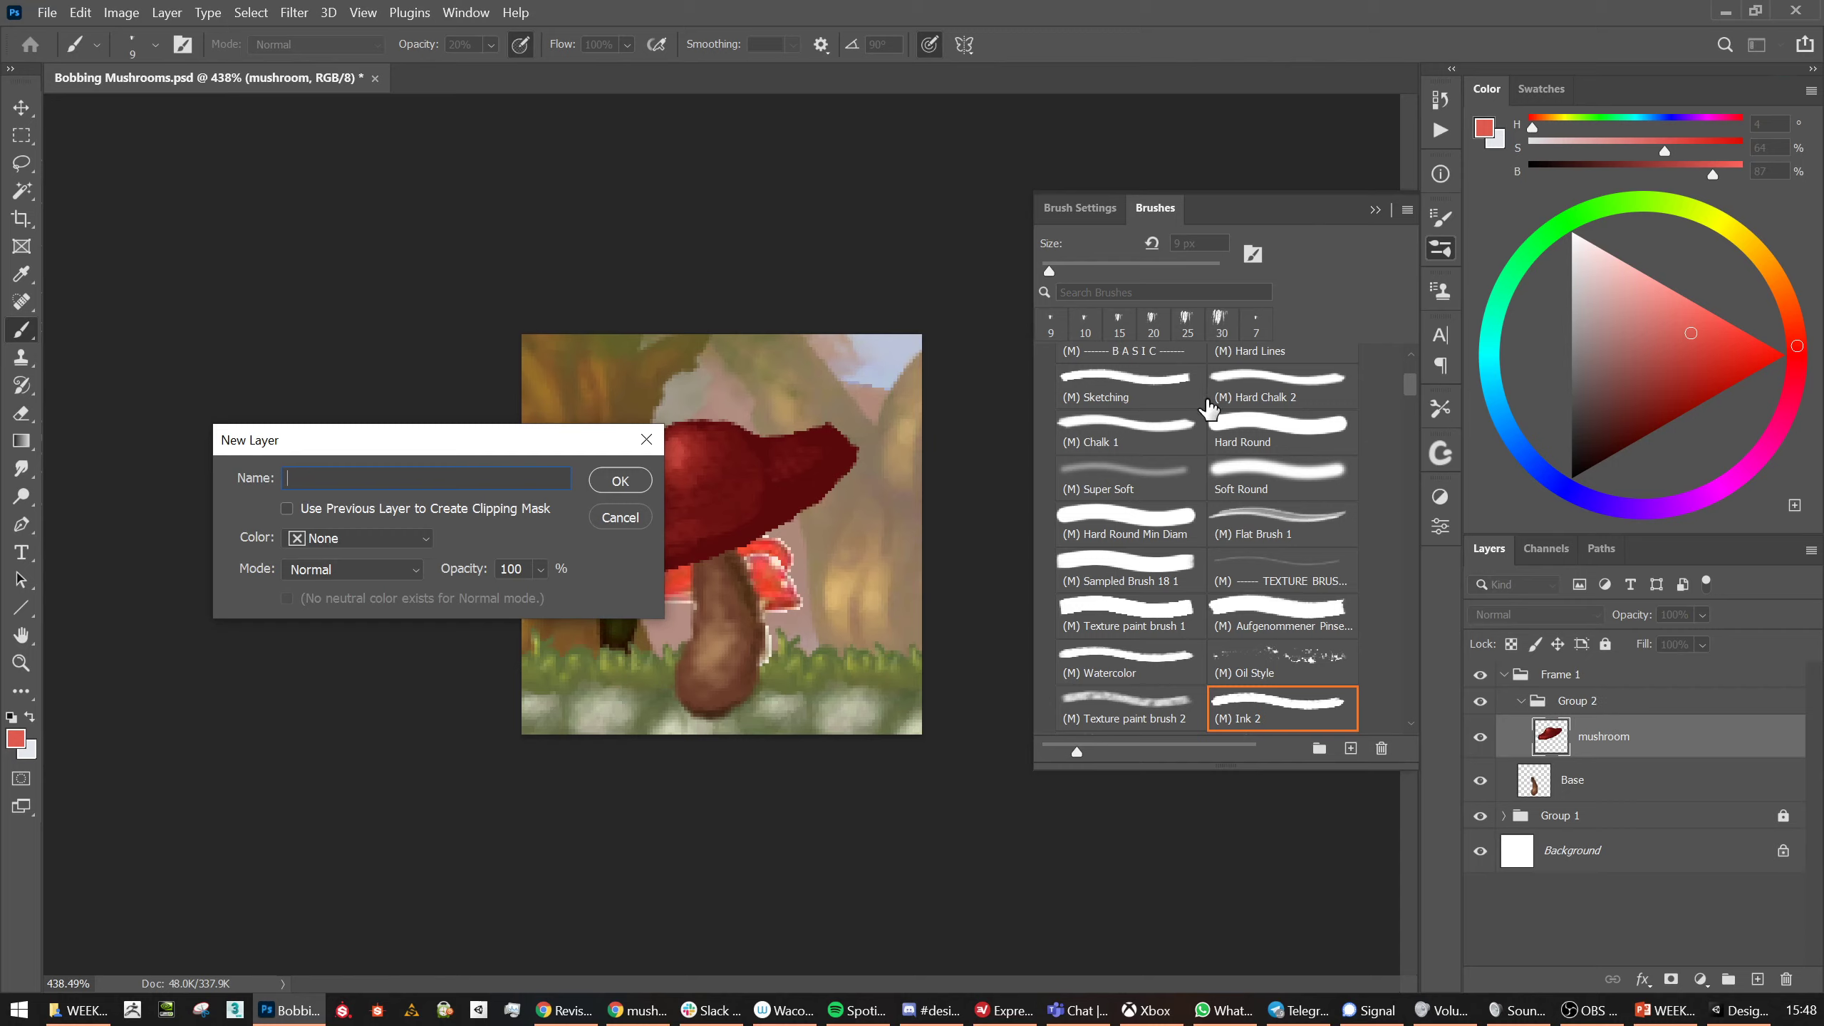
type("blobs")
key("Return")
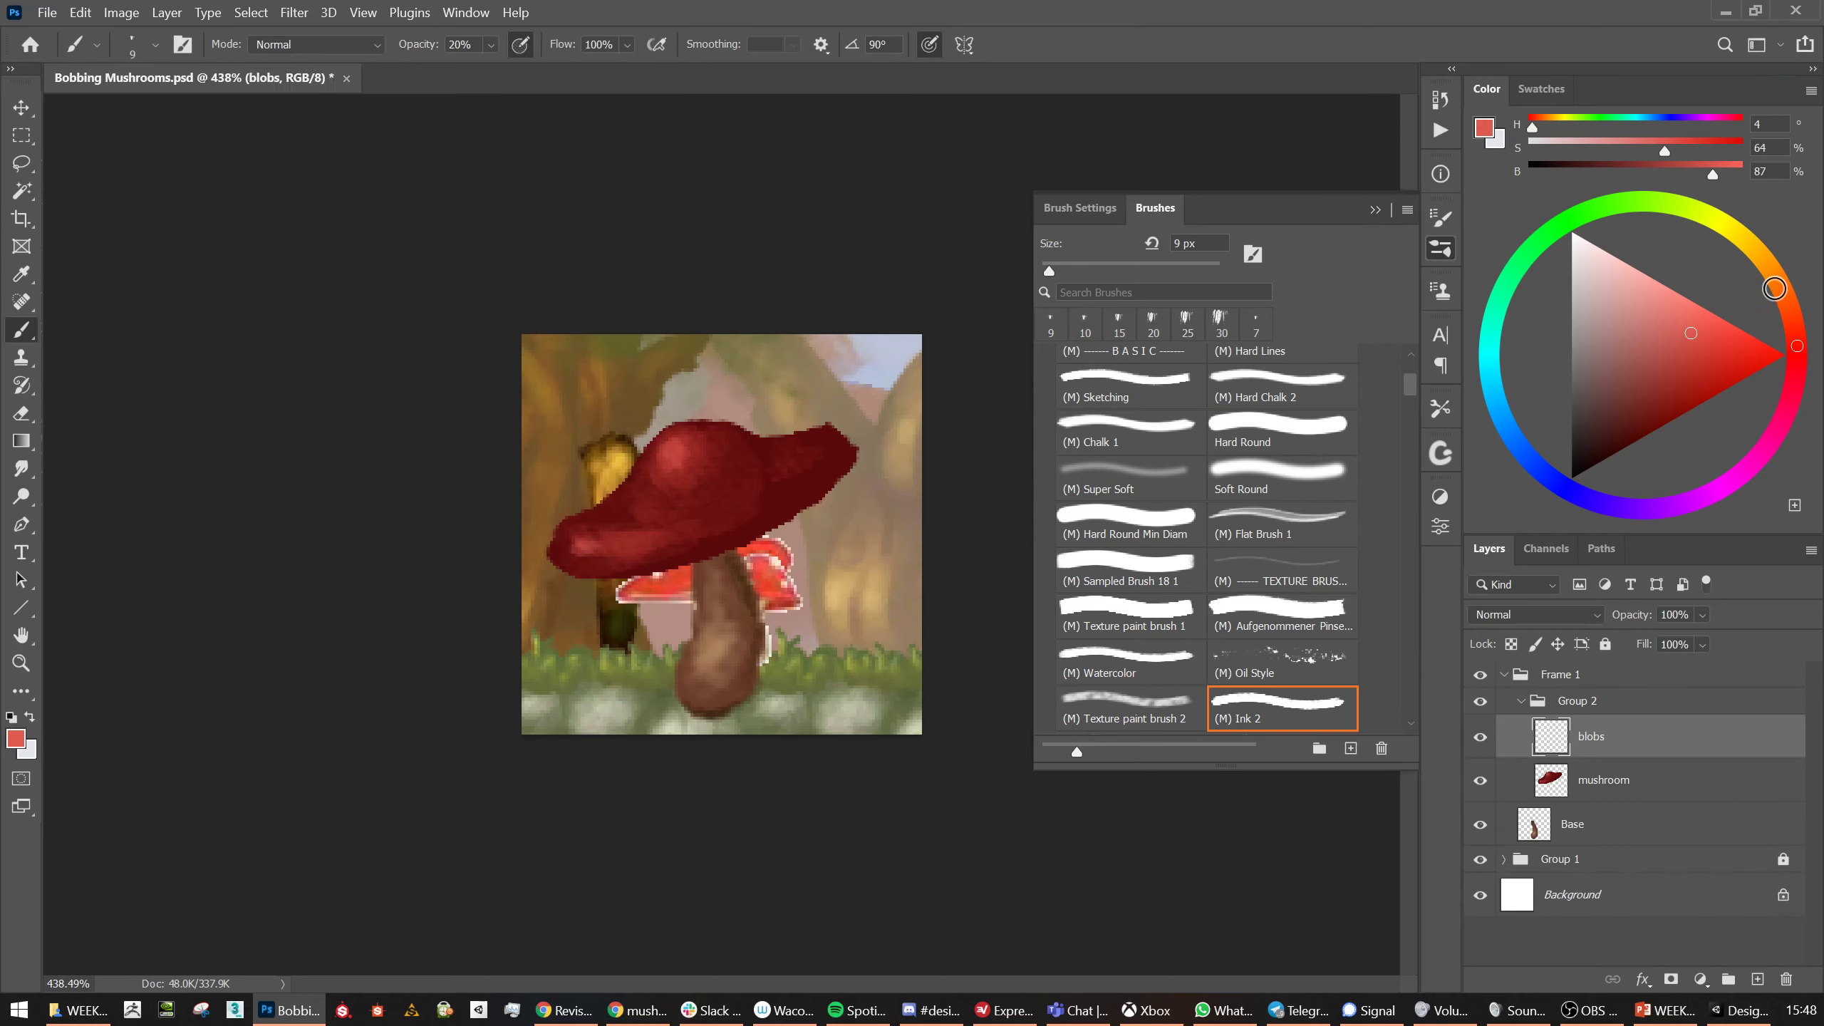
Paint four round blobs on the cap in brown (H 33, S 68, B 47) with a 9 px brush at 100% opacity
left_click(1771, 272)
left_click(1642, 387)
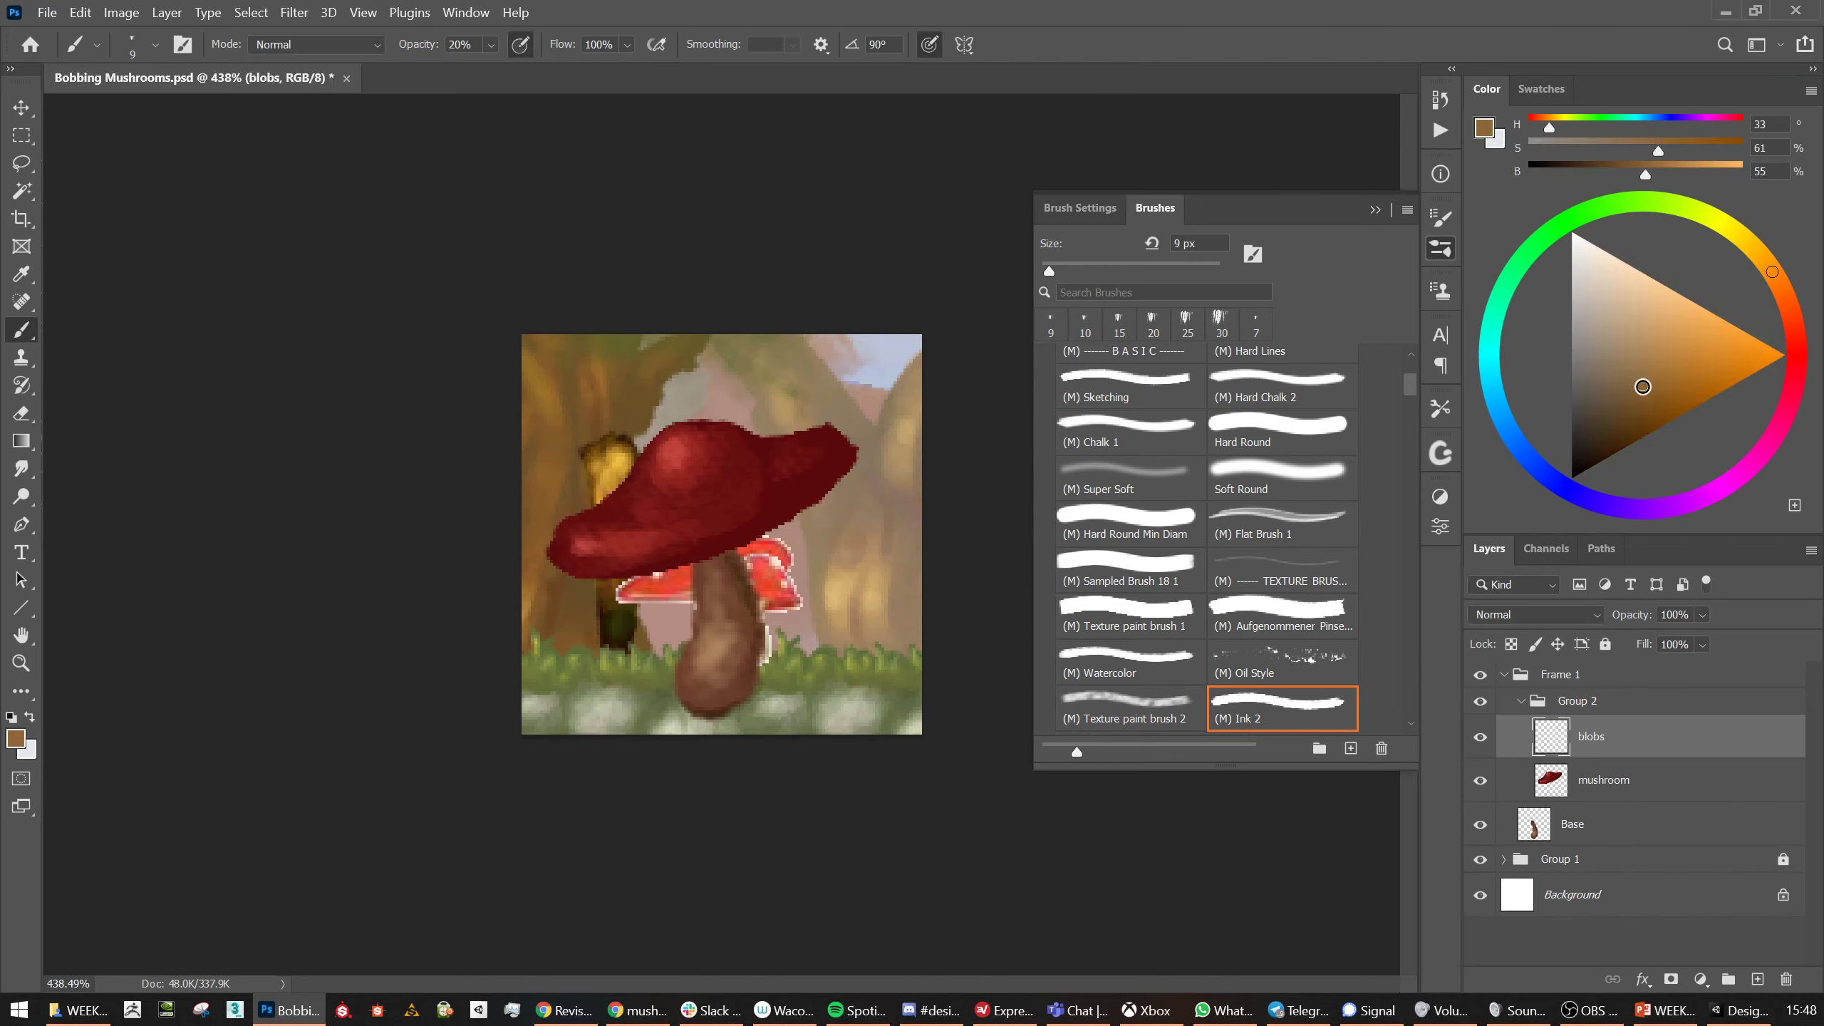
left_click_drag(1643, 387, 1639, 398)
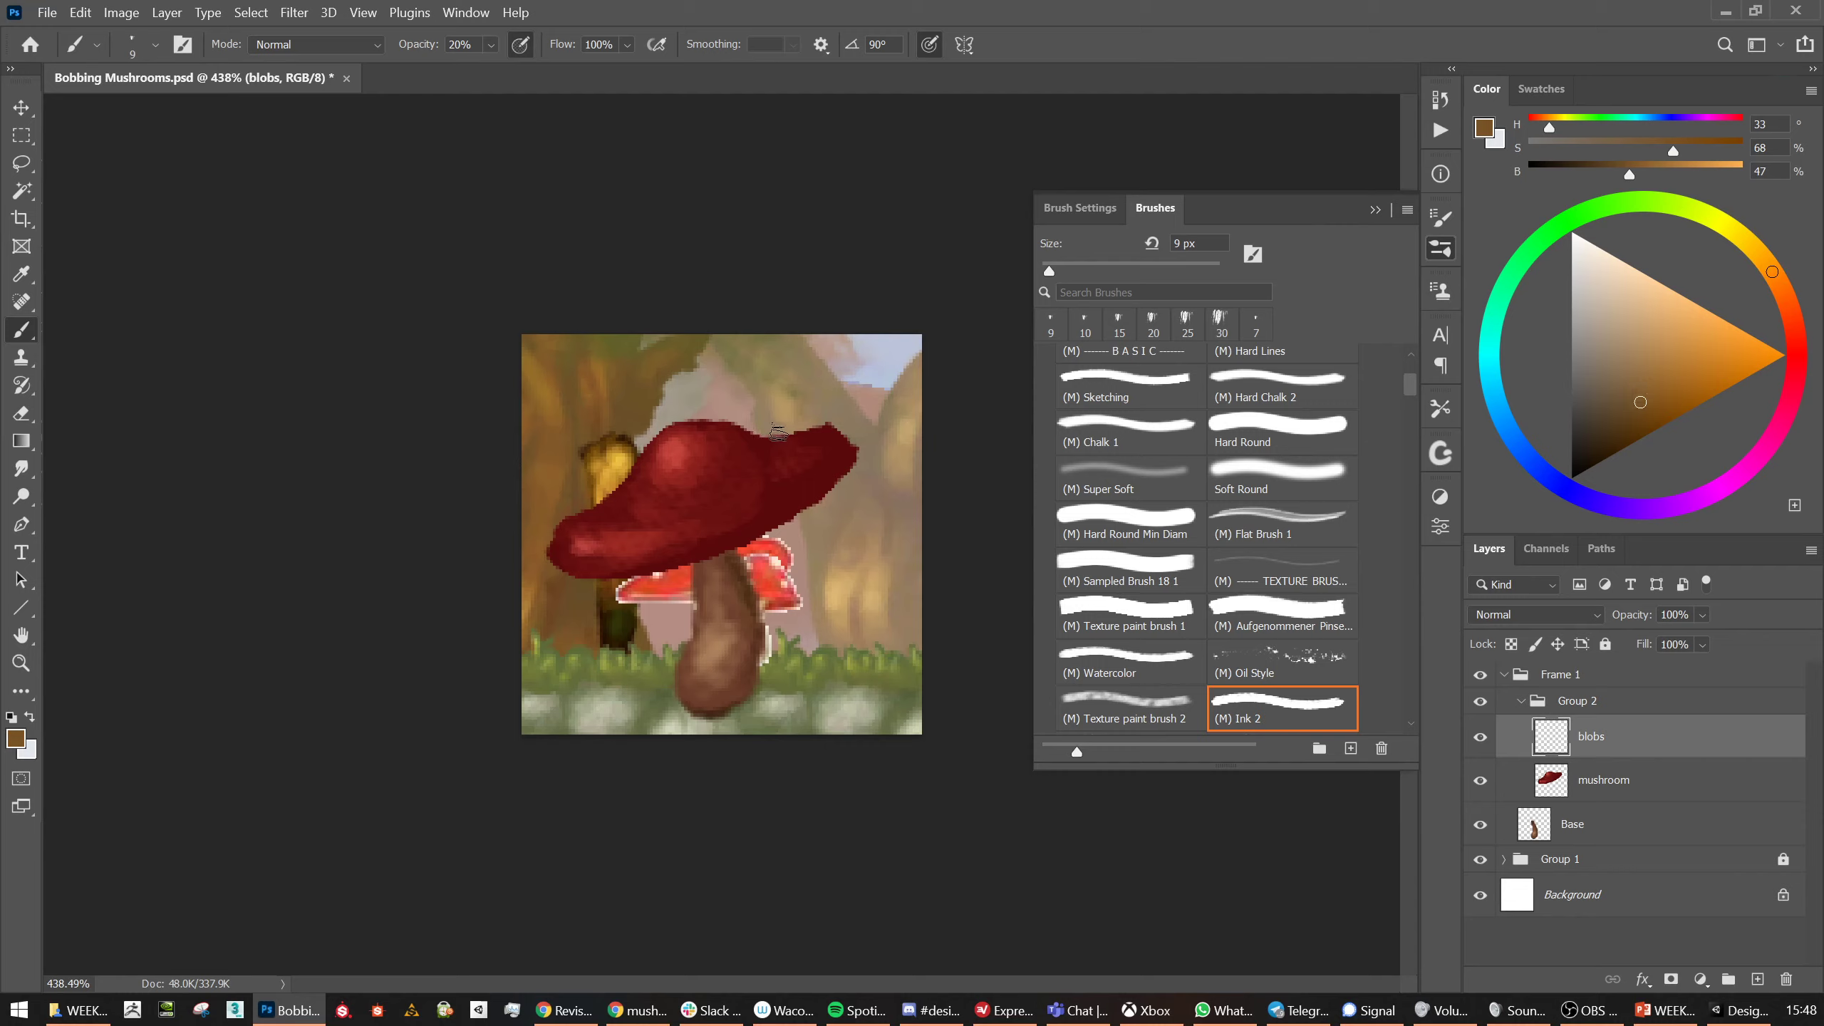
left_click(788, 435)
left_click(728, 507)
left_click(650, 445)
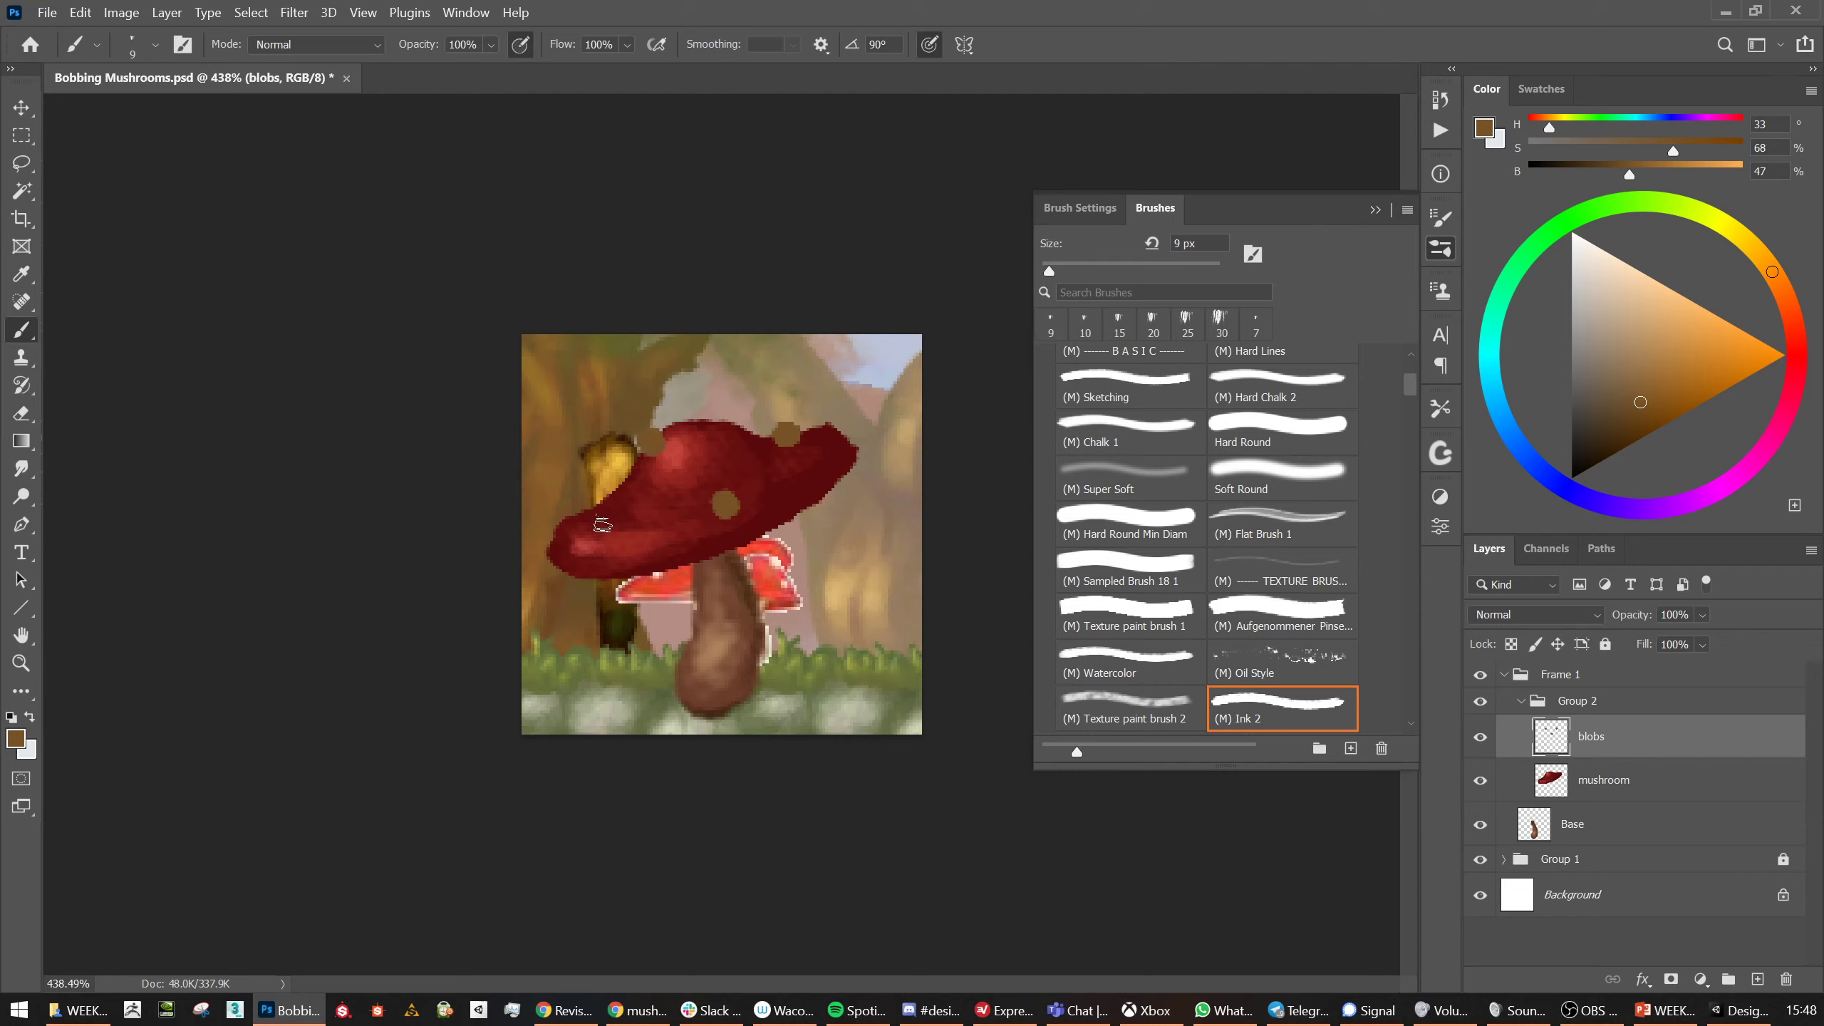
left_click(608, 515)
Shade the blobs with light tan (H 33, S 50, B 86) at 20% brush opacity
left_click(1665, 319)
key("2")
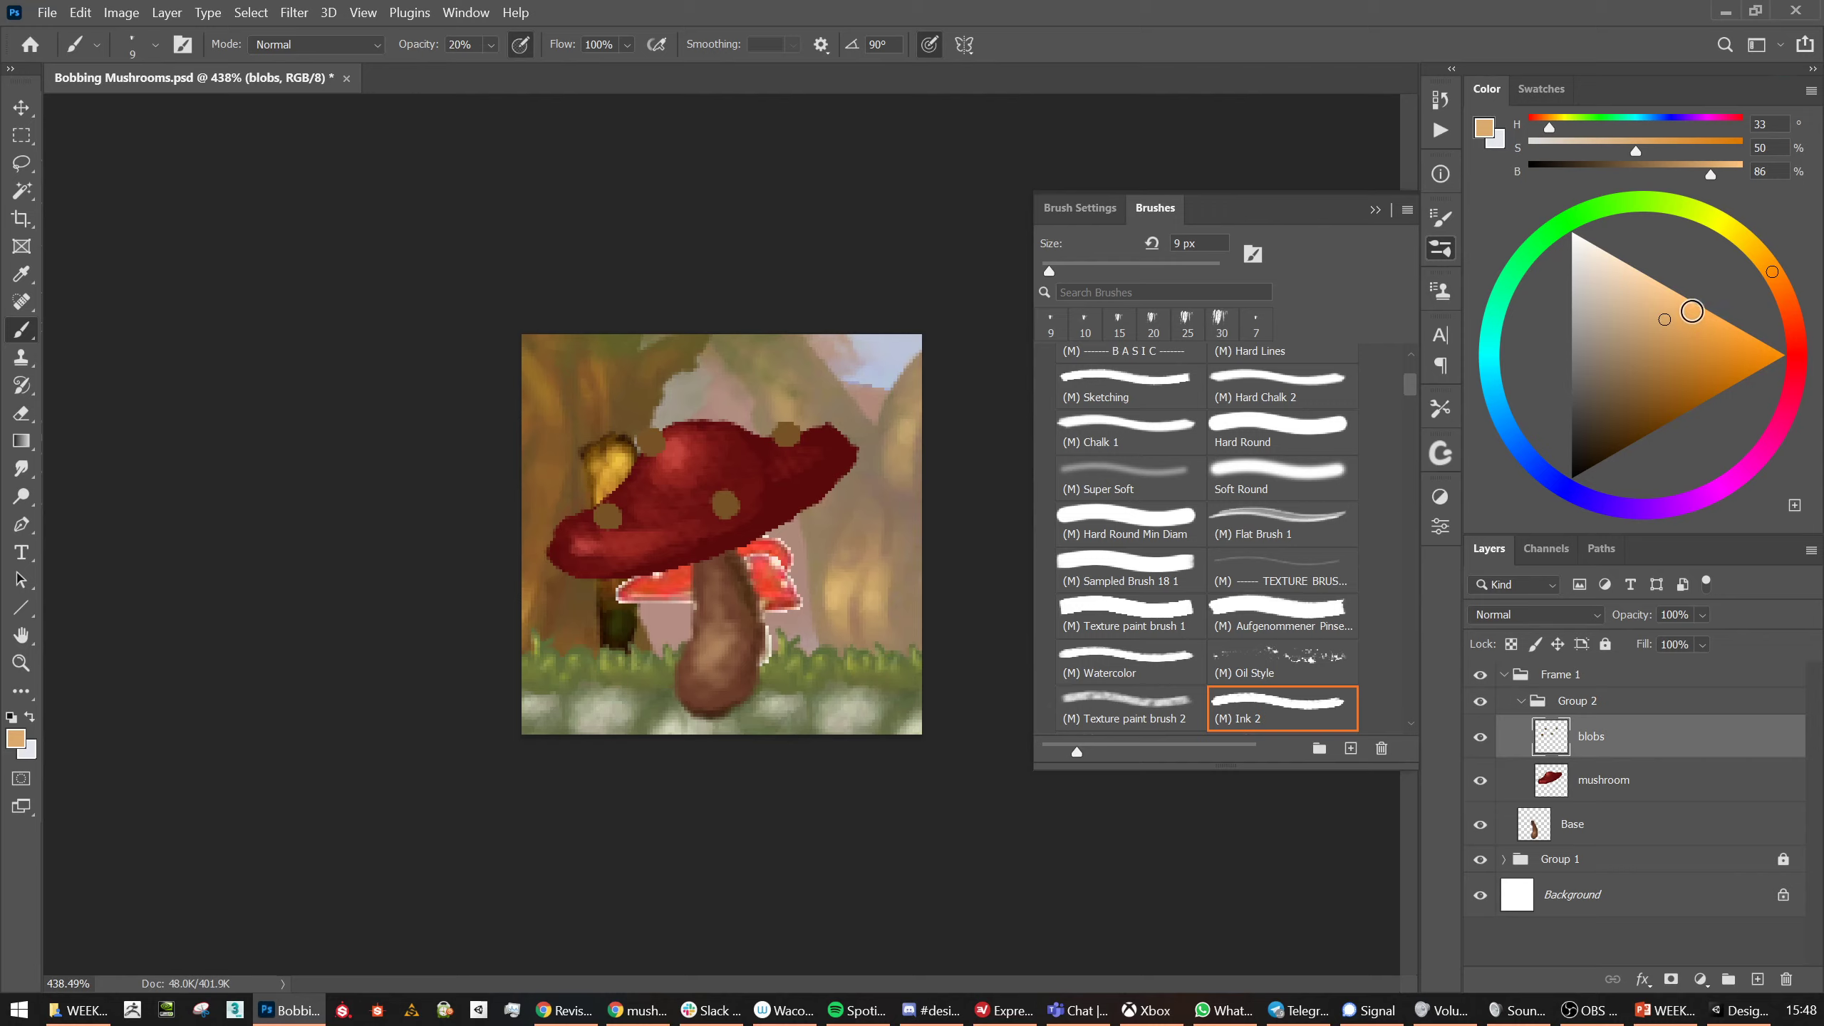
left_click_drag(605, 517, 608, 515)
left_click_drag(650, 443, 651, 444)
left_click(729, 506)
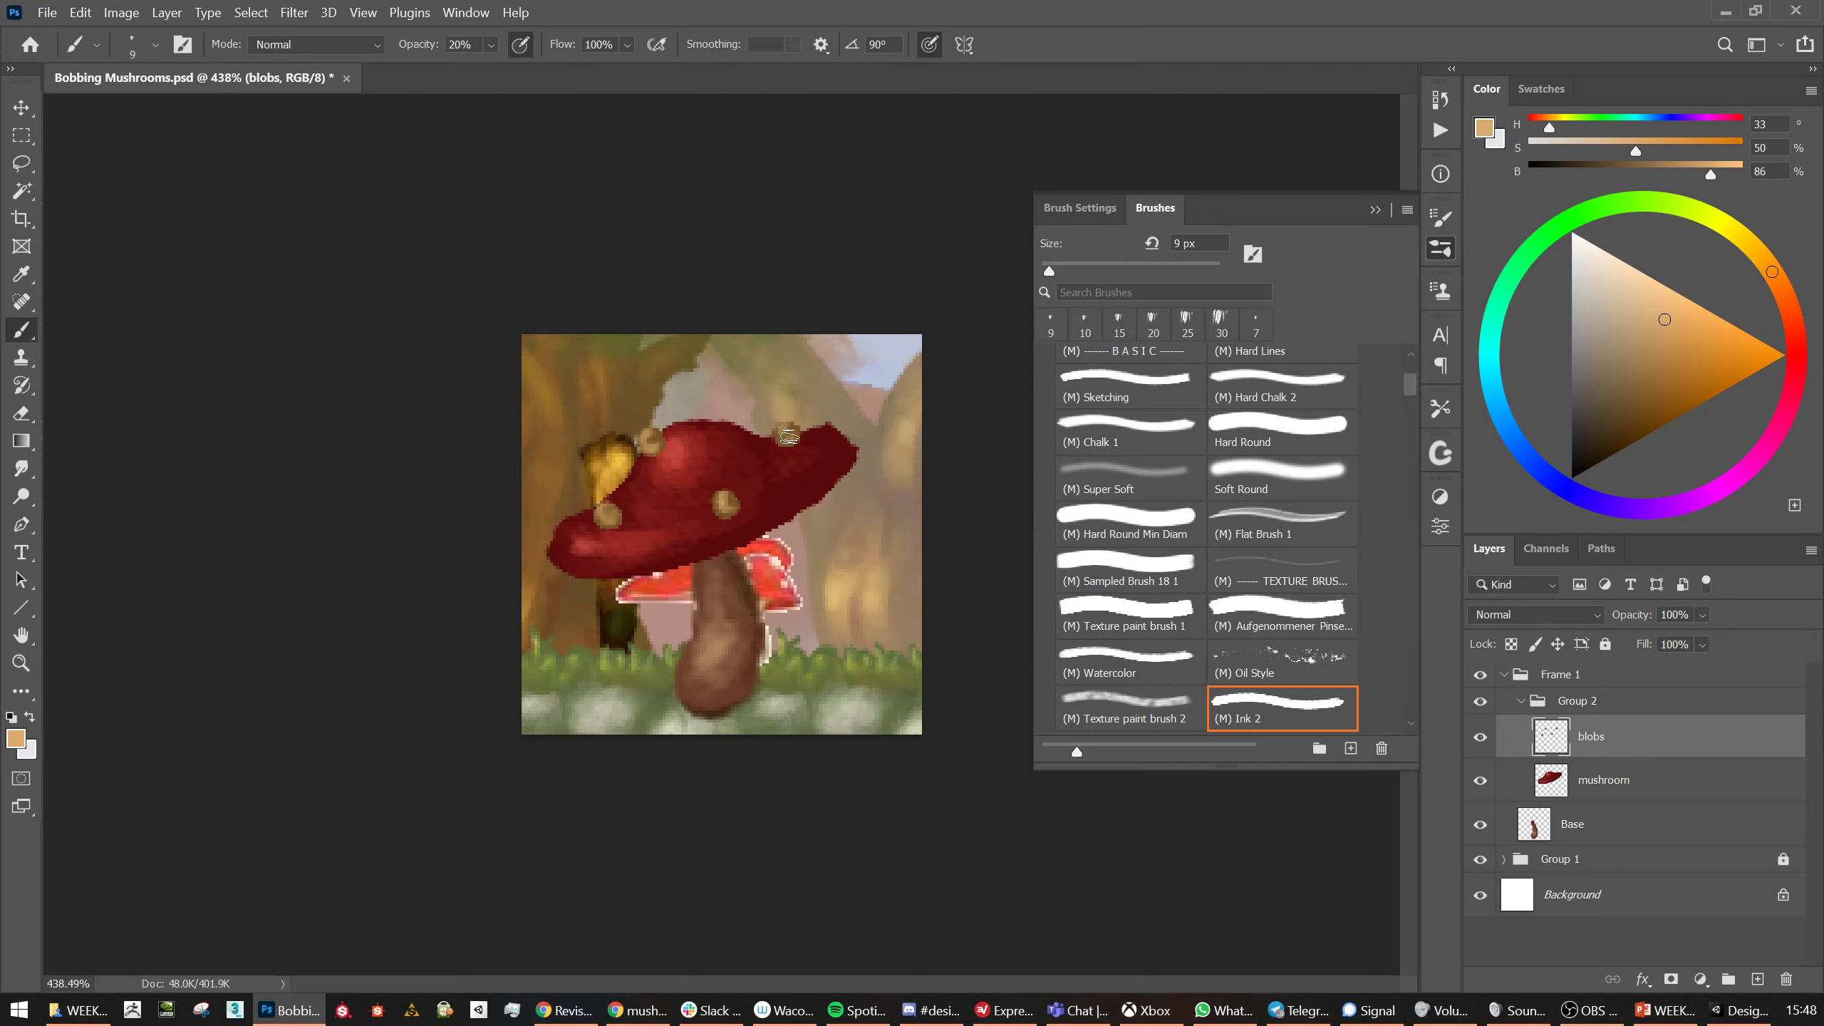
Add pale peach highlights (H 33, S 37, B 97) to the blobs with a 4 px brush
left_click(916, 504, "alt")
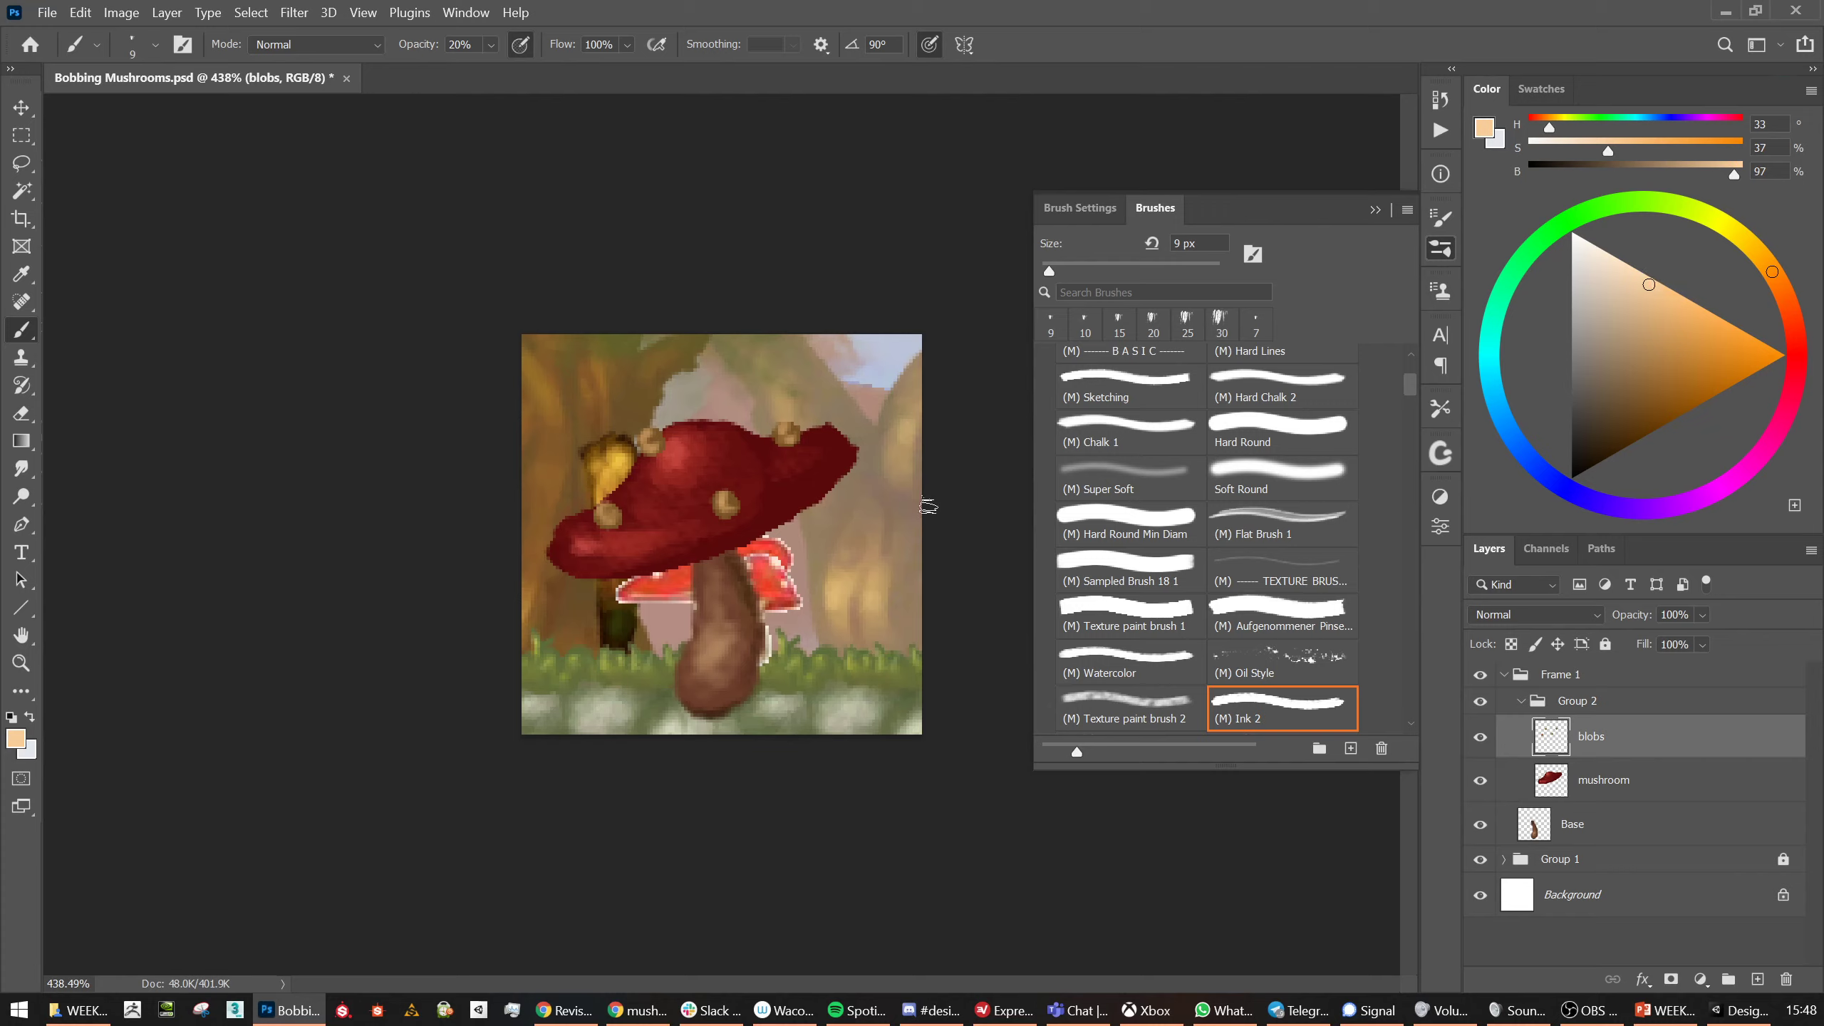
key("bracketleft")
key("bracketleft")
key("bracketleft")
key("bracketleft")
left_click(608, 511)
scroll(752, 563, "down", 3)
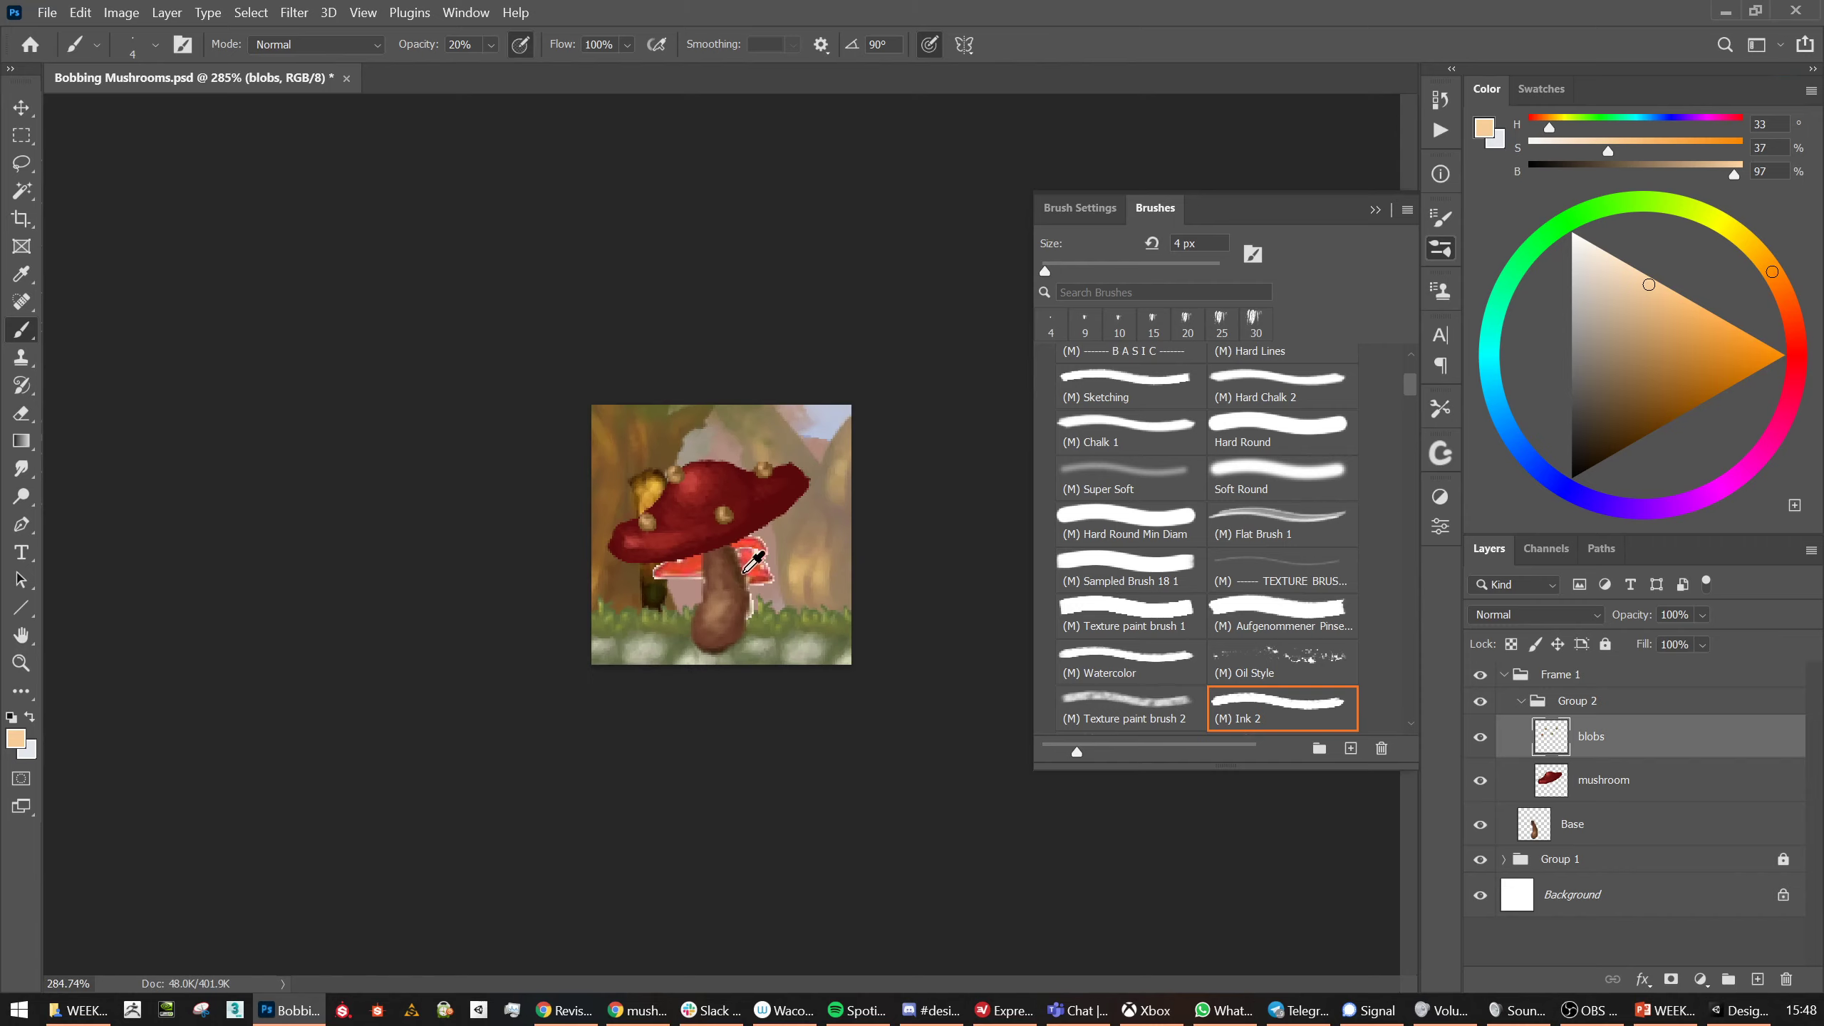
scroll(754, 557, "up", 3)
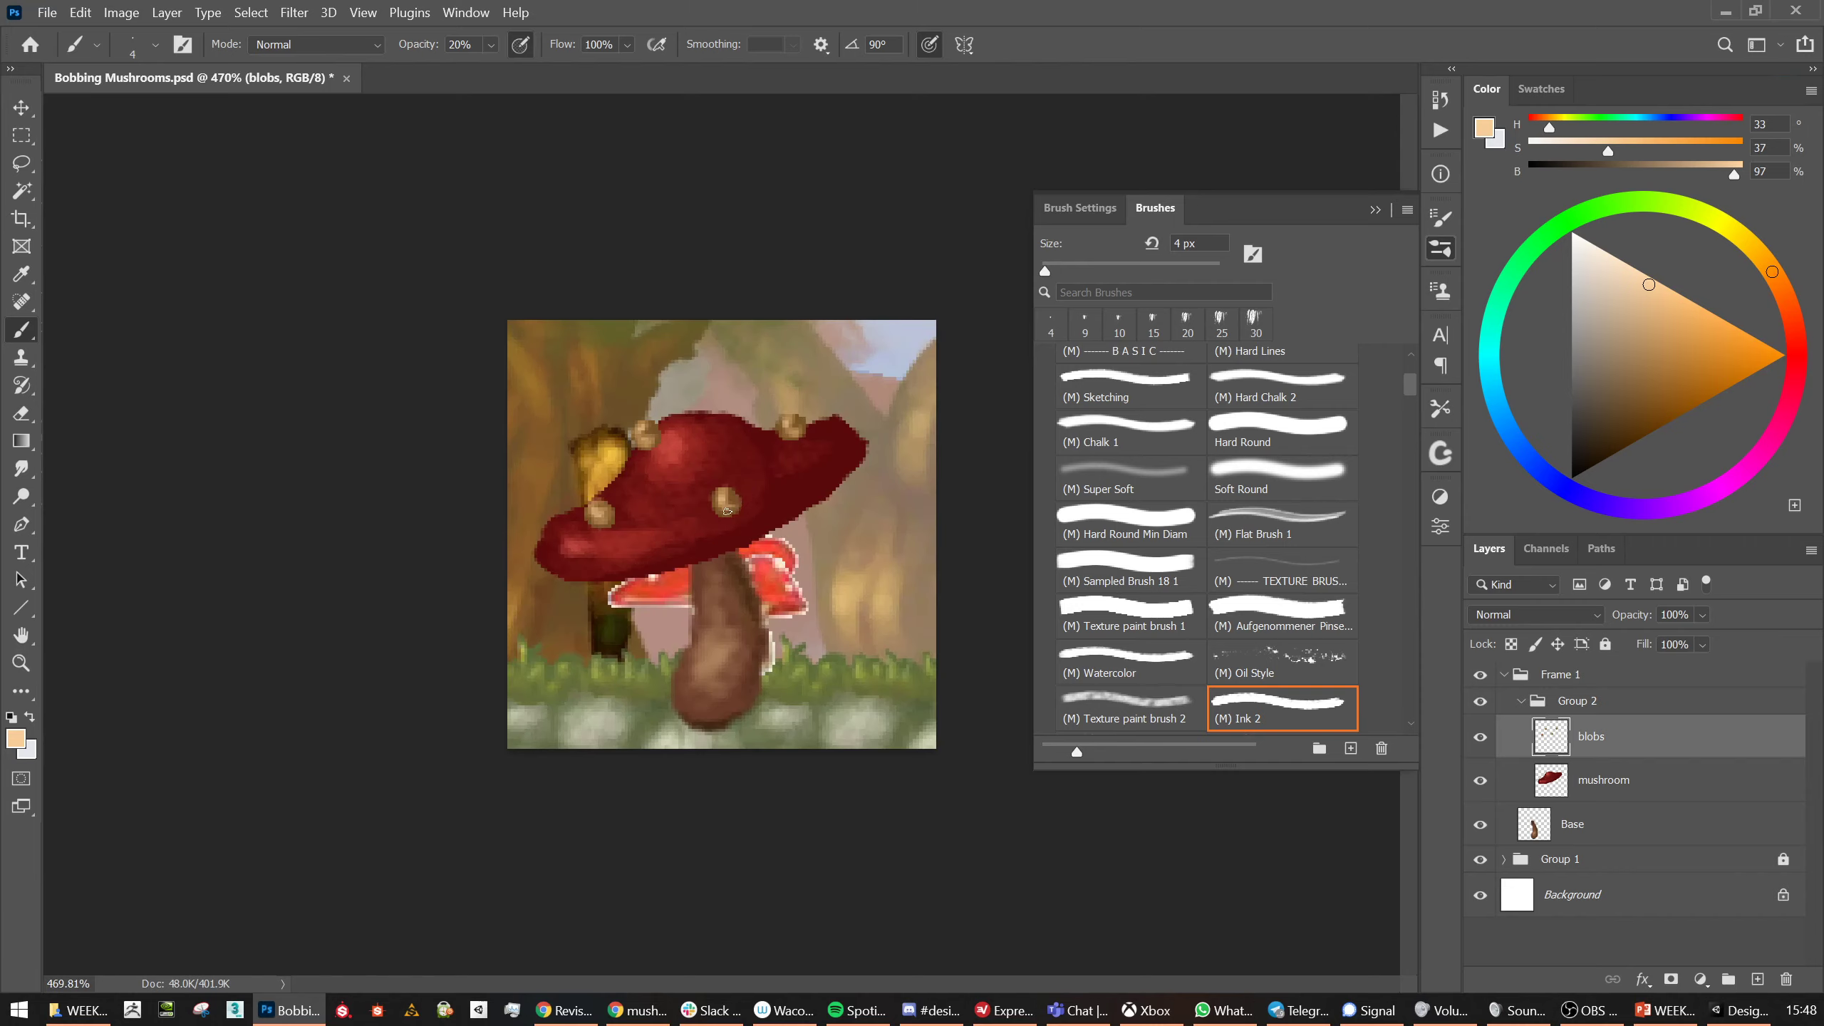
Paint near-black blob shadows on a new layer beneath the blobs with a 7 px brush at 10% opacity, and merge it with the blobs layer
left_click(1595, 781)
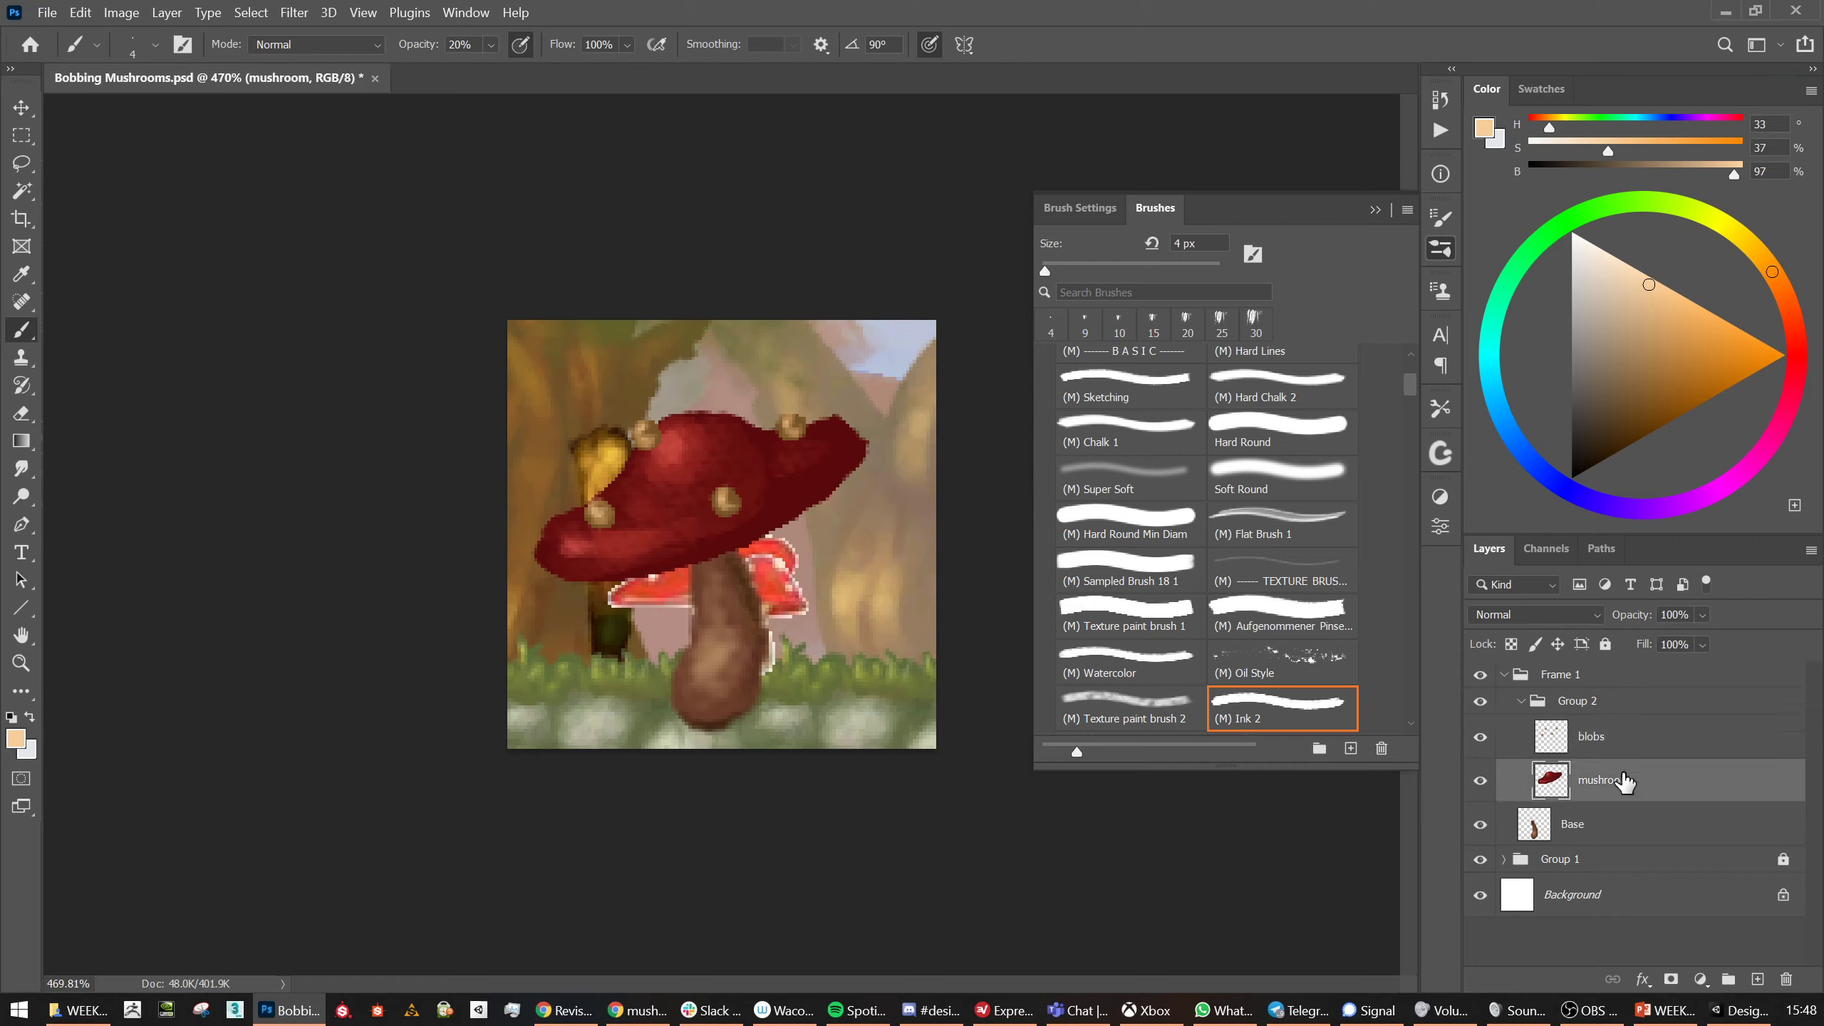
key("ctrl+shift+n")
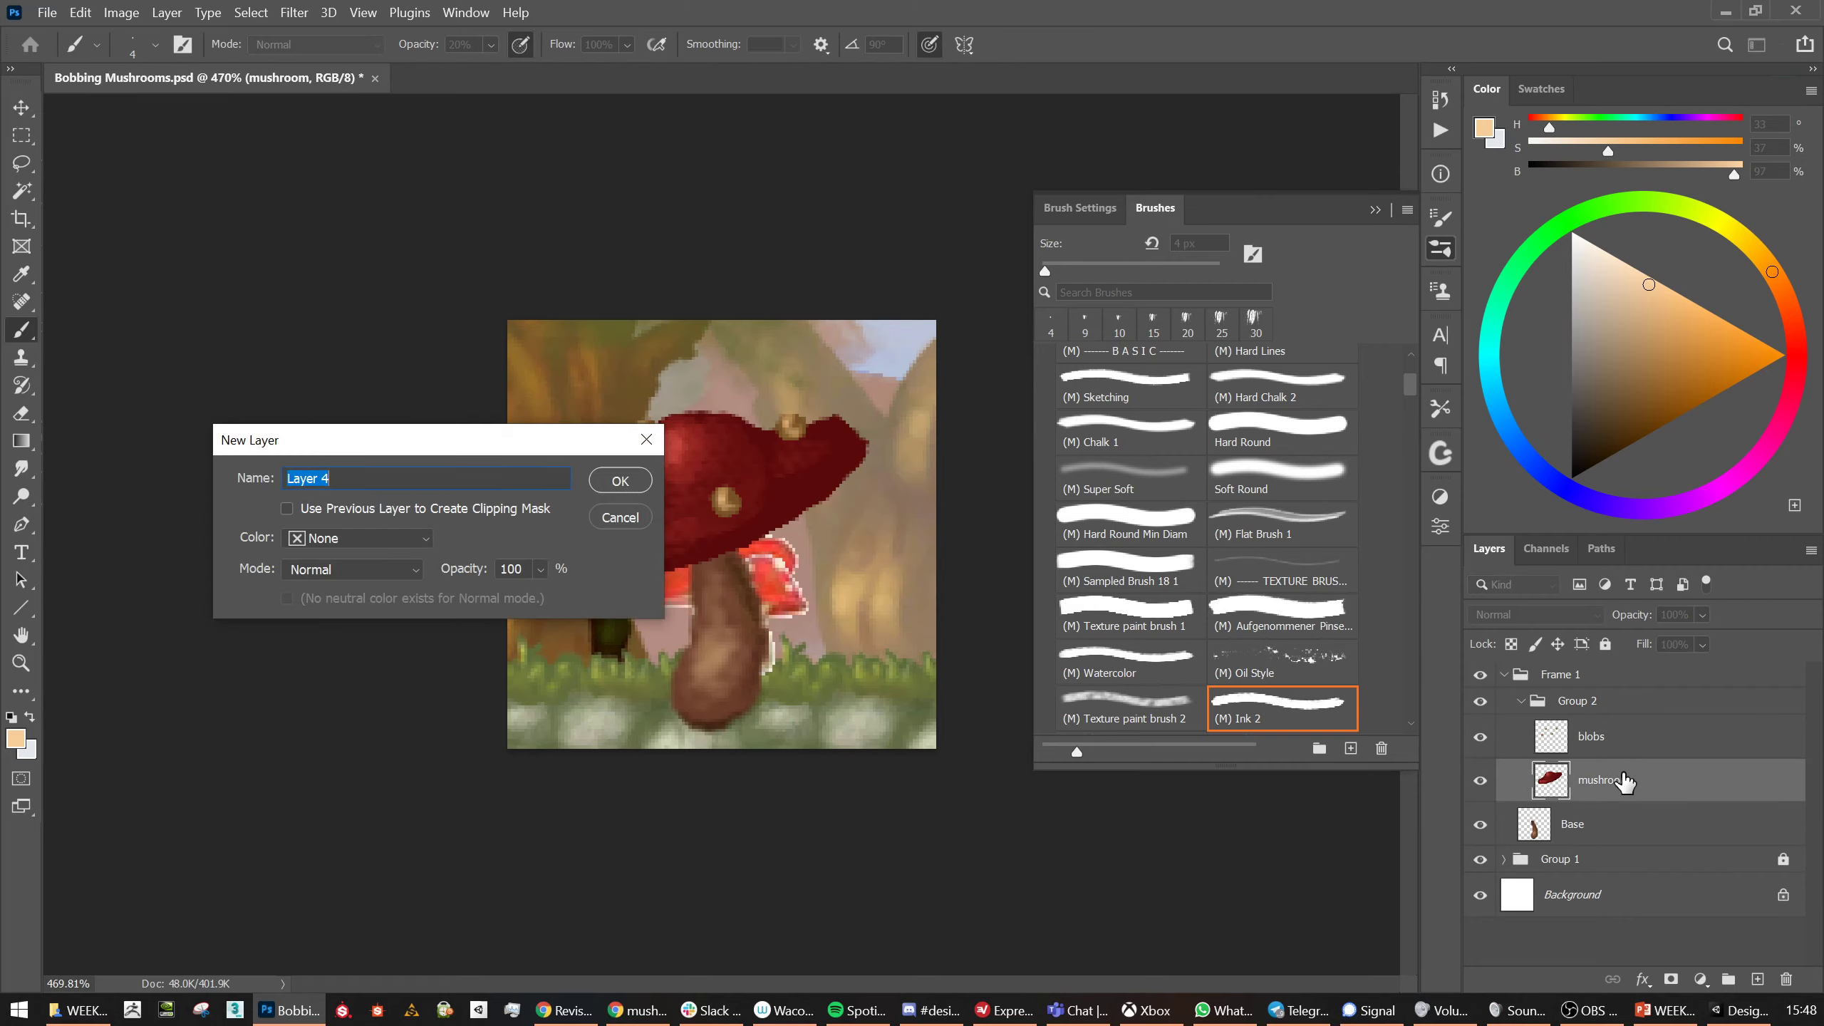
key("Return")
left_click_drag(1583, 377, 1545, 445)
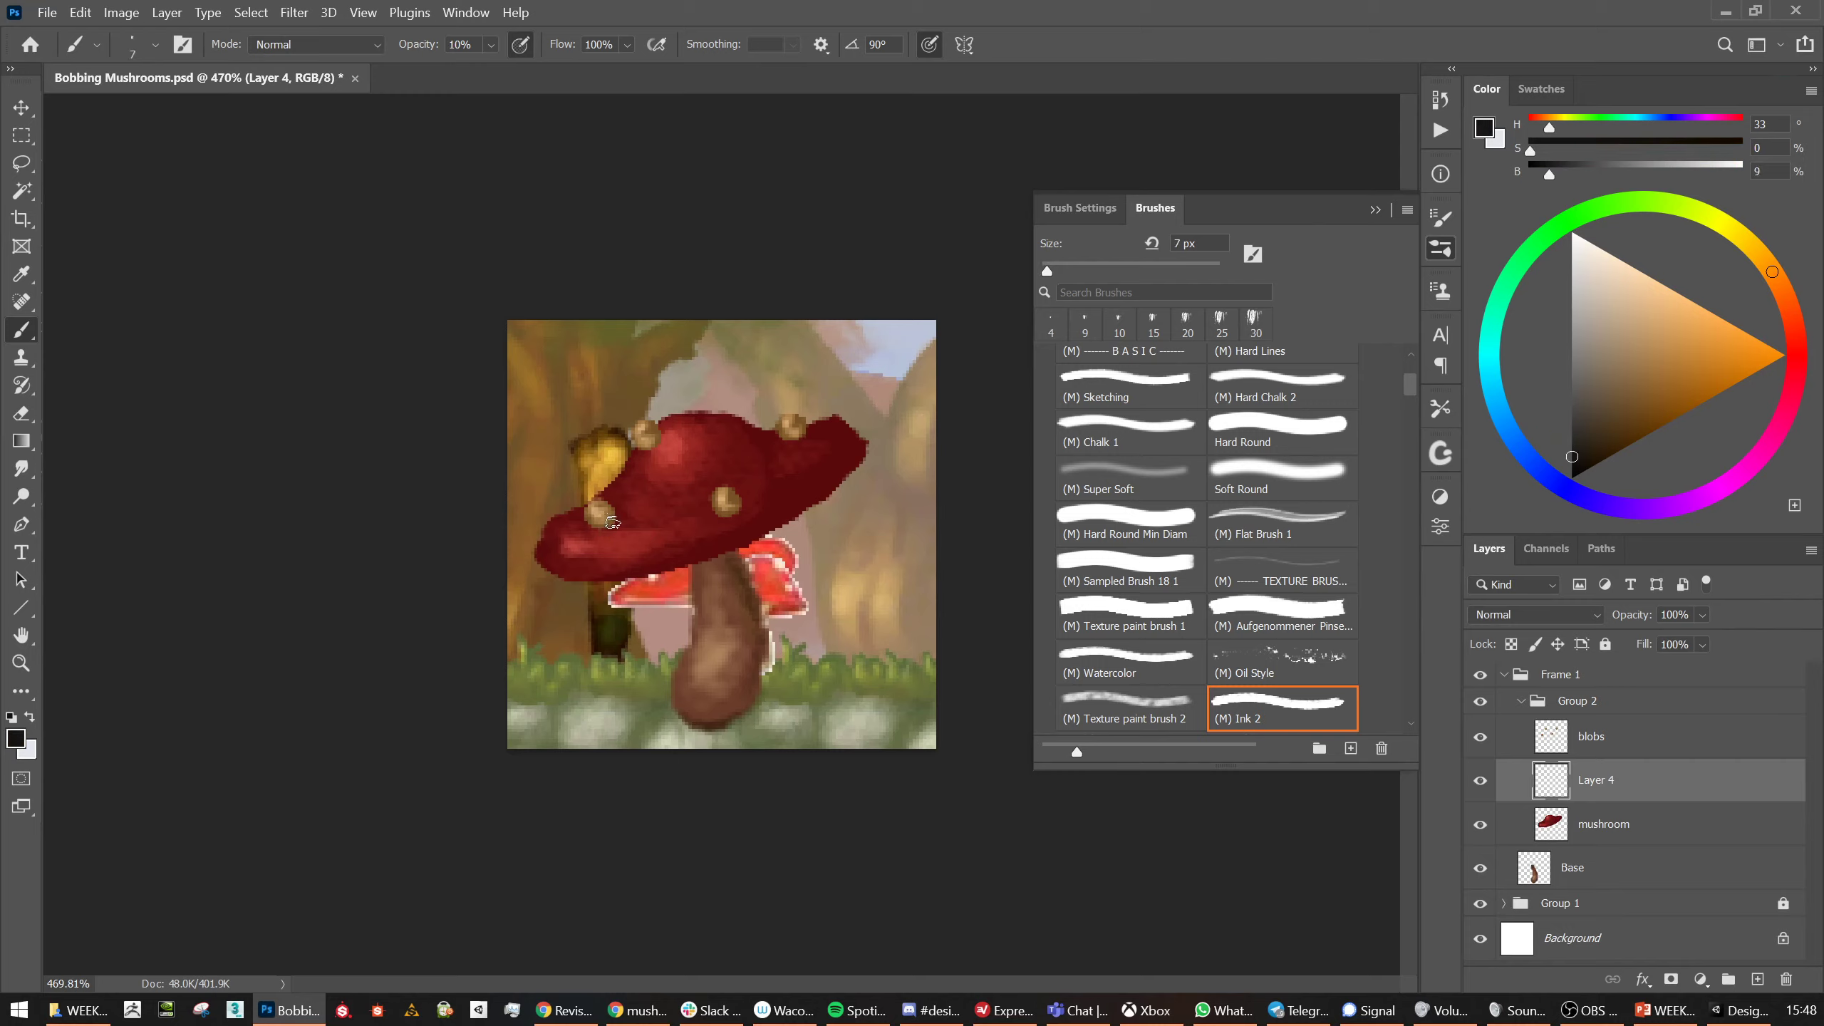
left_click_drag(613, 522, 608, 519)
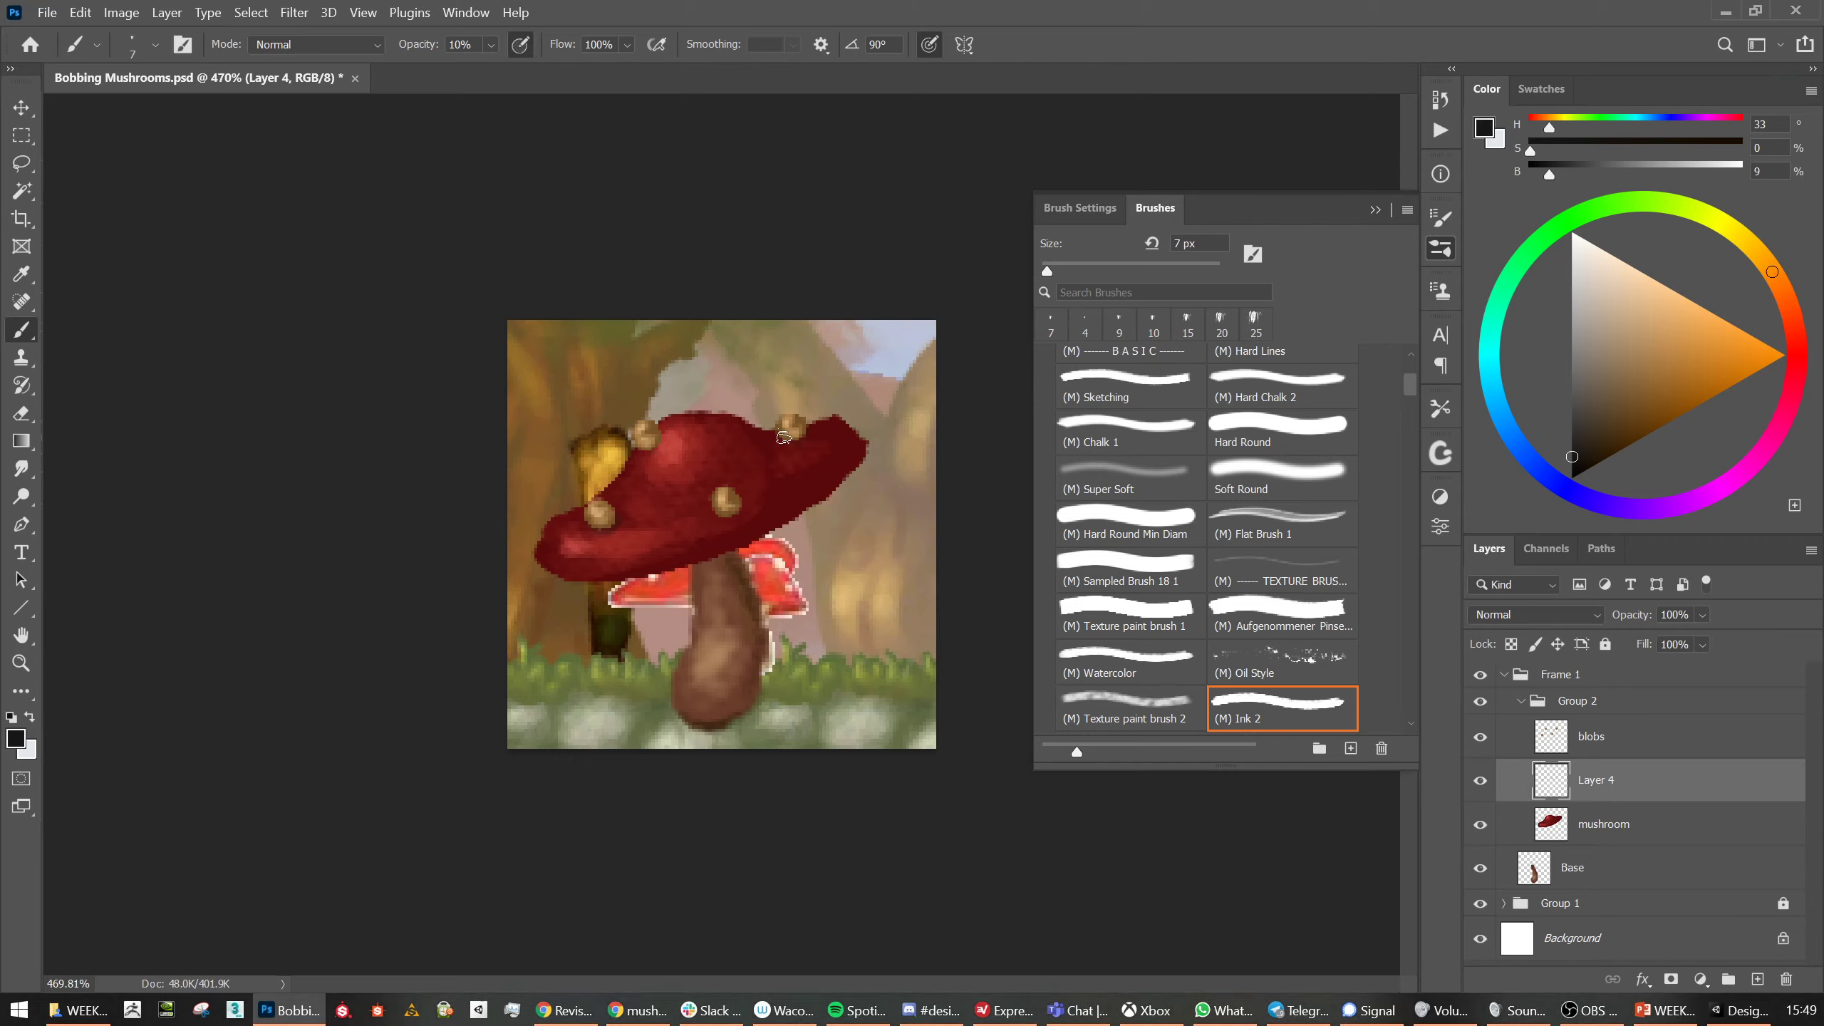
left_click(1593, 737, "shift")
key("ctrl+e")
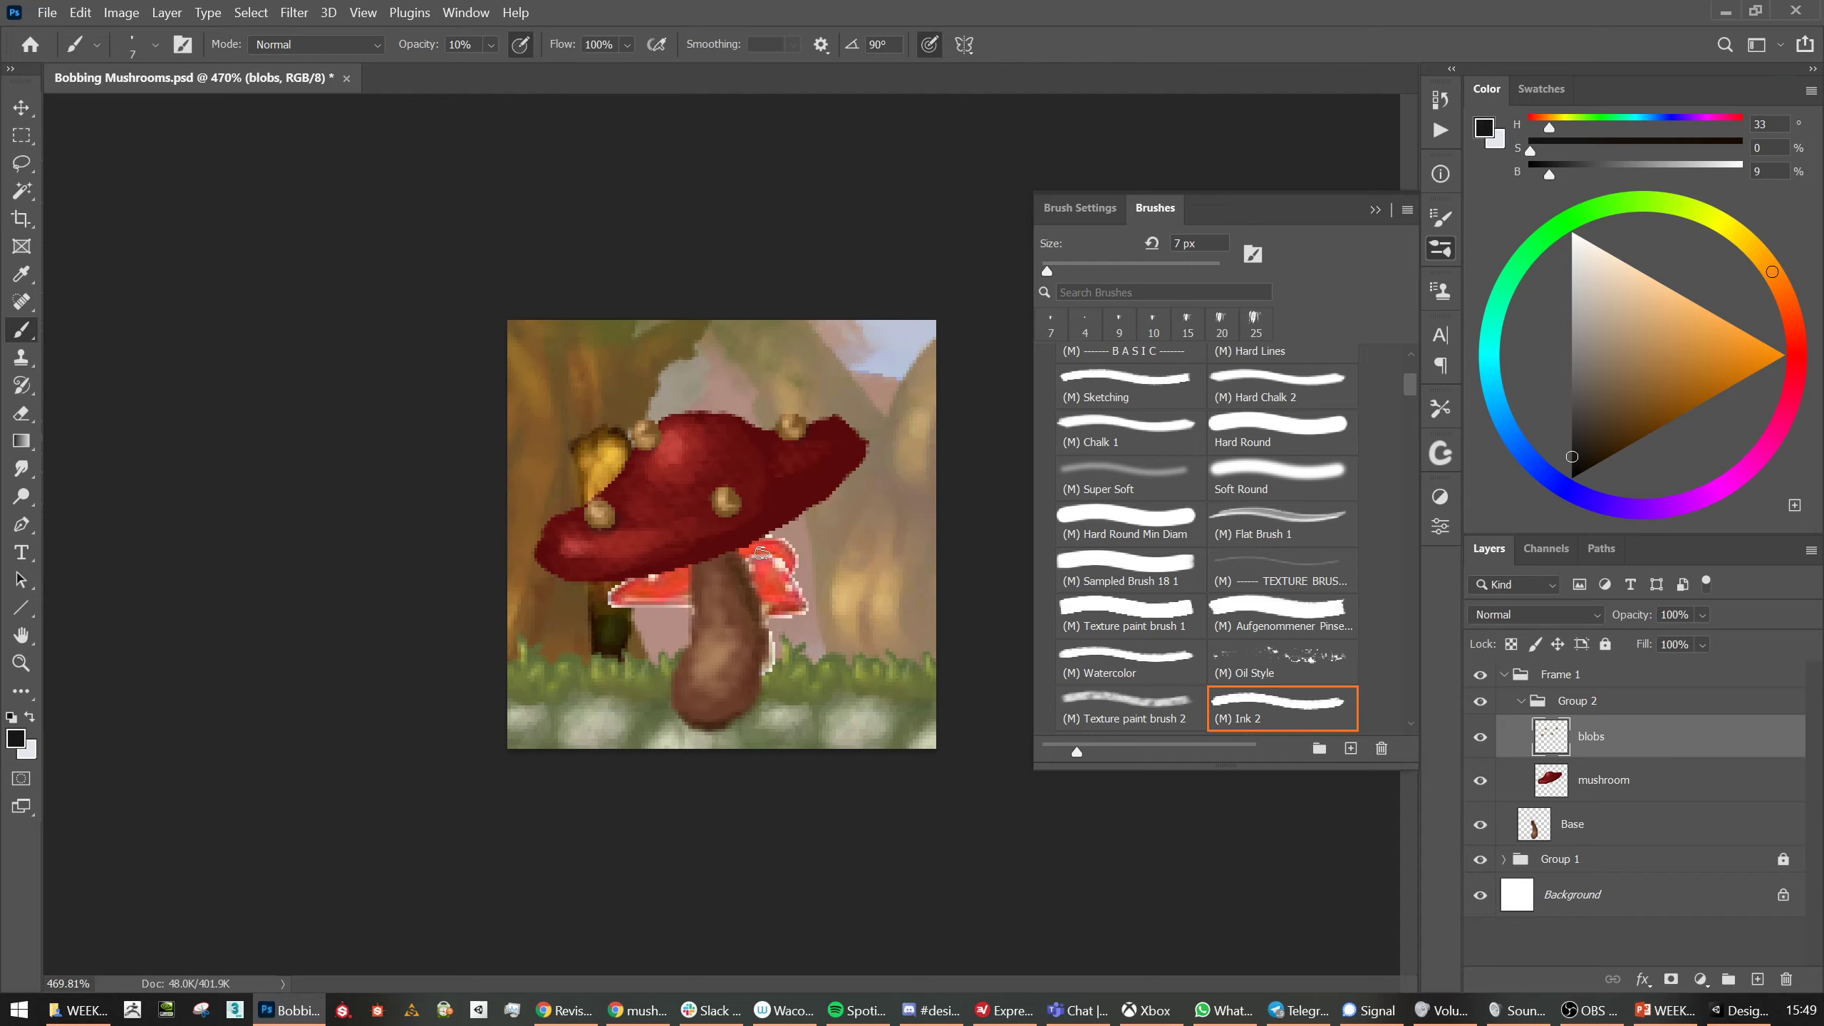
On a new layer above the blobs, paint the cap's underside in dark brown (H 33, S 85, B 32) at 100% brush opacity
key("ctrl+shift+n")
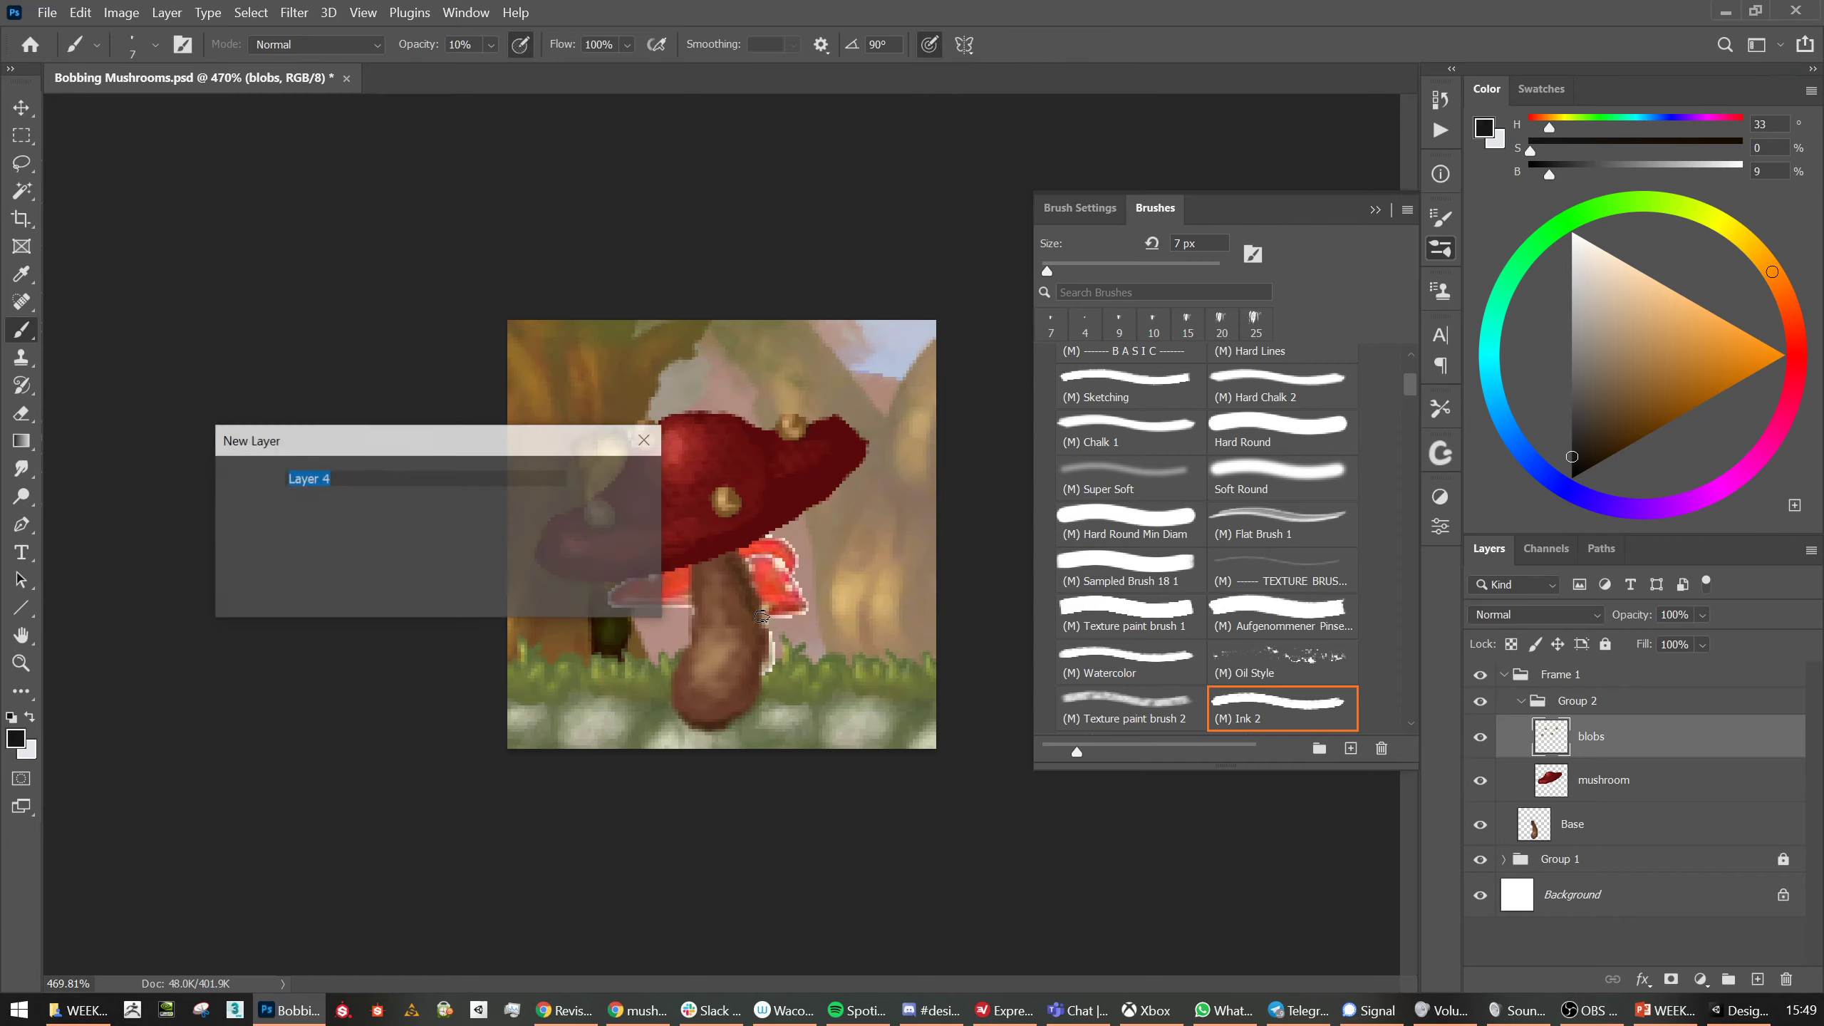
key("Return")
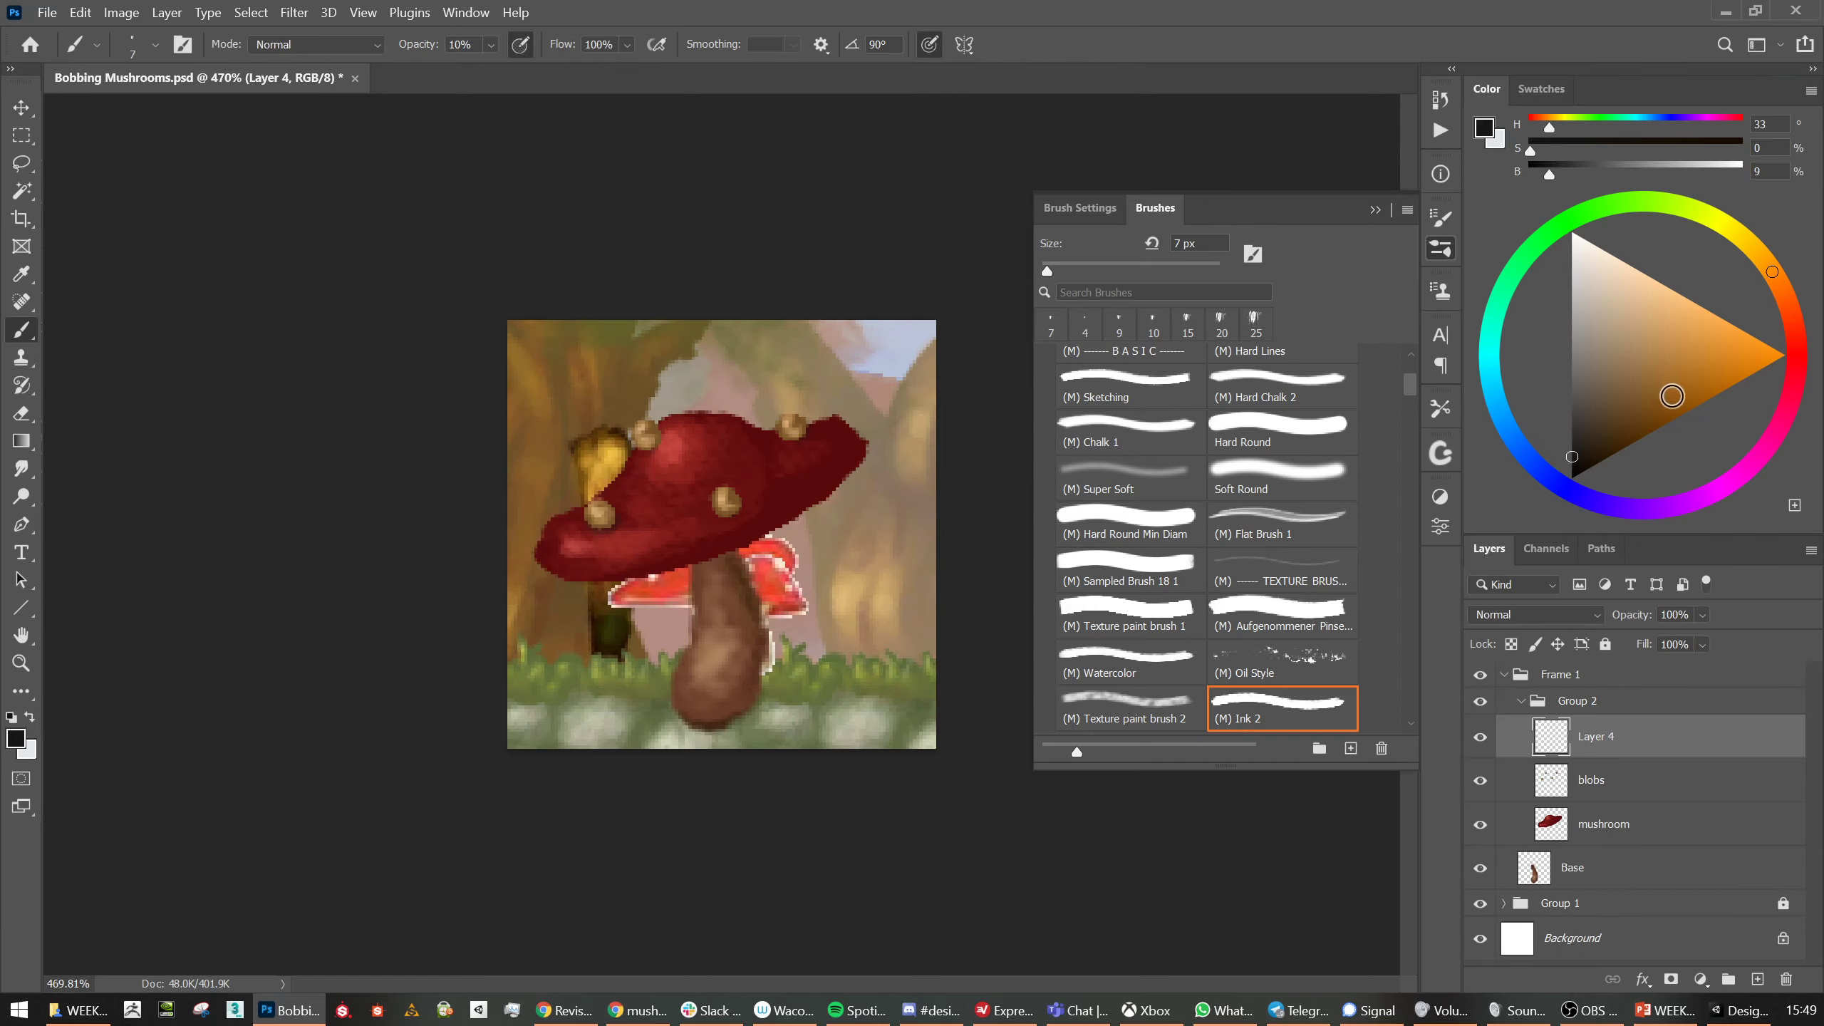
left_click(1666, 394)
left_click(1631, 431)
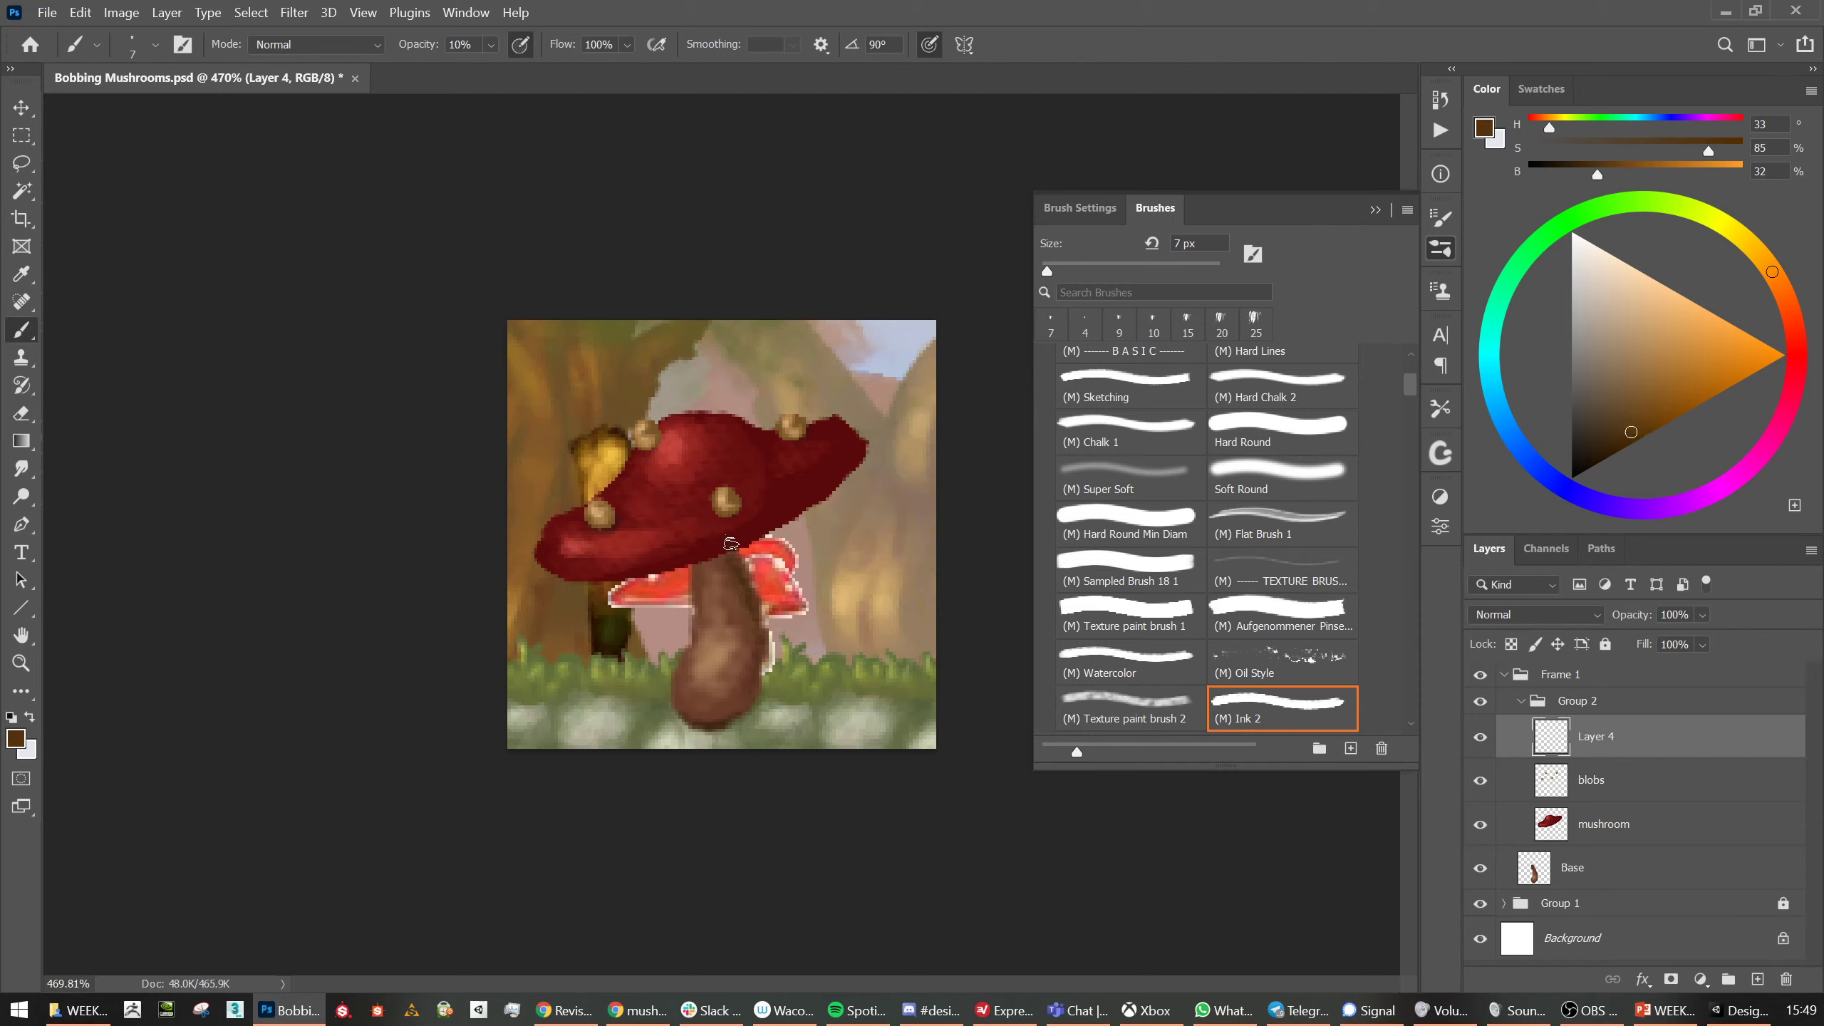
key("0")
mouse_move(691, 563)
left_mouse_down()
mouse_move(807, 471)
mouse_move(838, 474)
mouse_move(789, 493)
mouse_move(844, 476)
mouse_move(687, 563)
left_mouse_up()
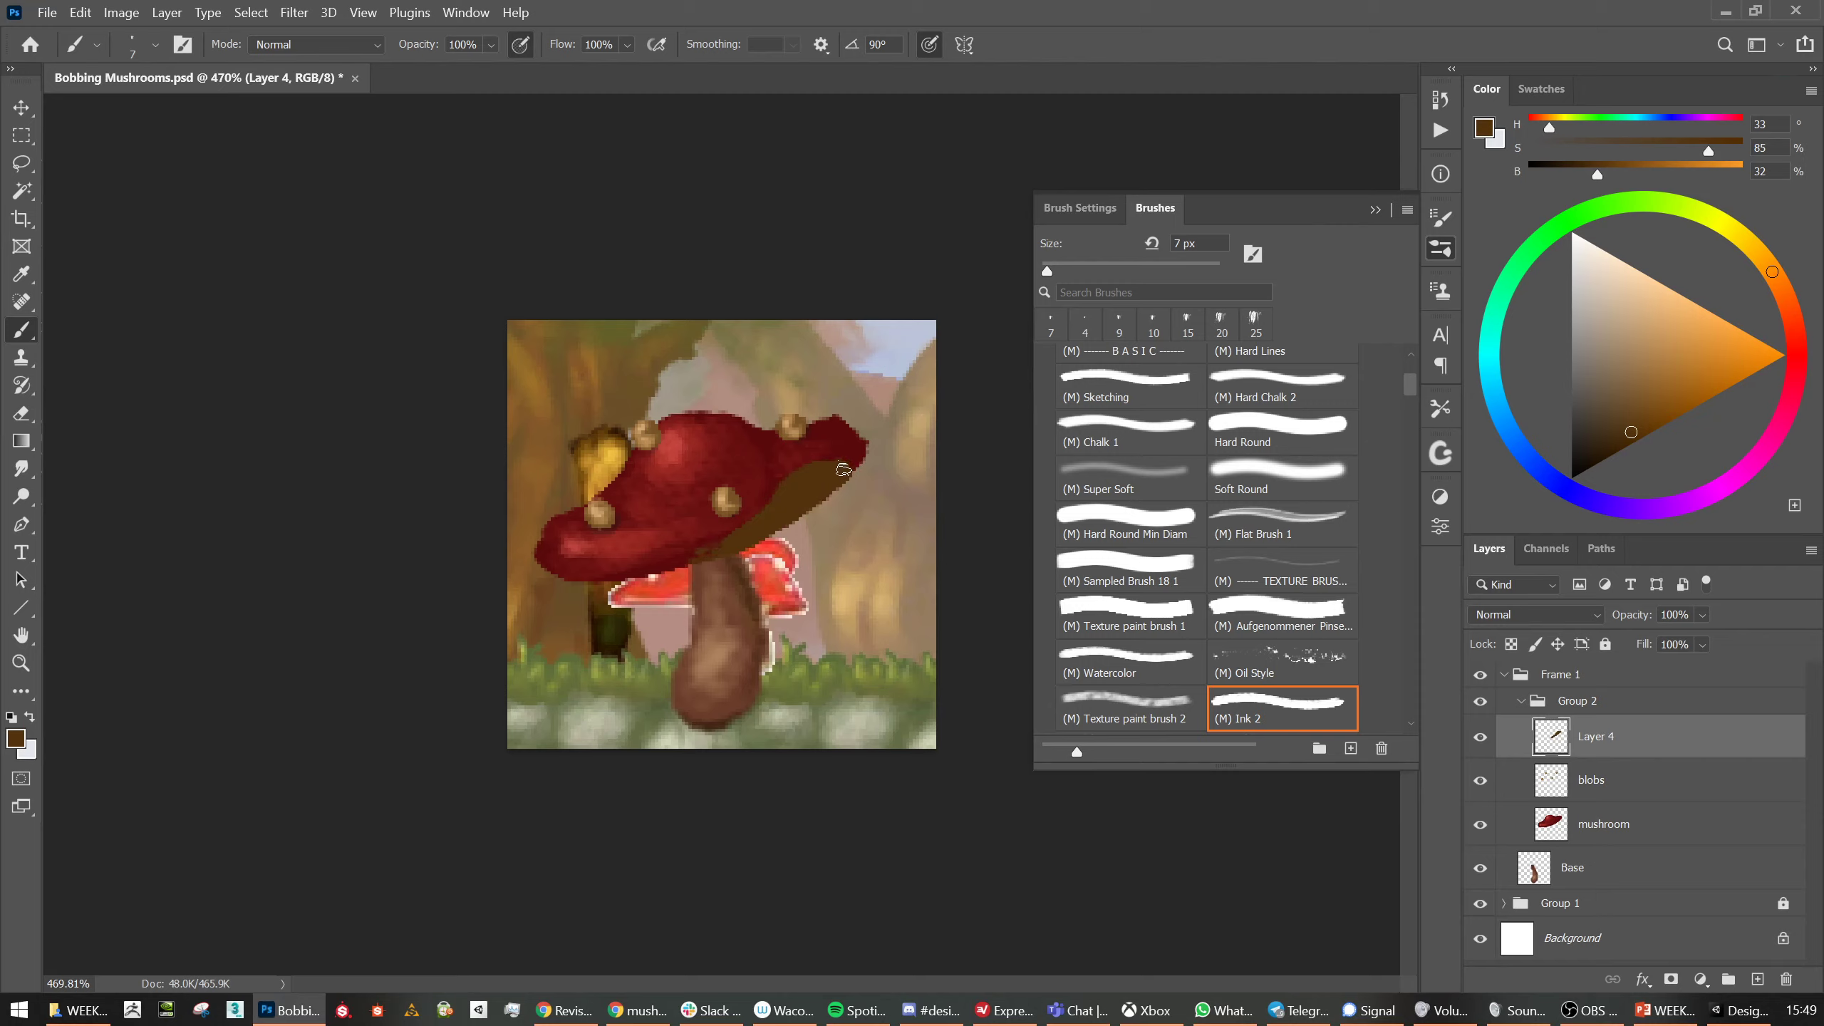
mouse_move(844, 469)
left_mouse_down()
mouse_move(804, 488)
mouse_move(831, 457)
mouse_move(841, 474)
mouse_move(673, 564)
mouse_move(733, 542)
left_mouse_up()
Paint gill strokes across the cap's dark underside in tan (H 33, S 65, B 75) with an 8 px brush at 30% opacity
left_click(1676, 355)
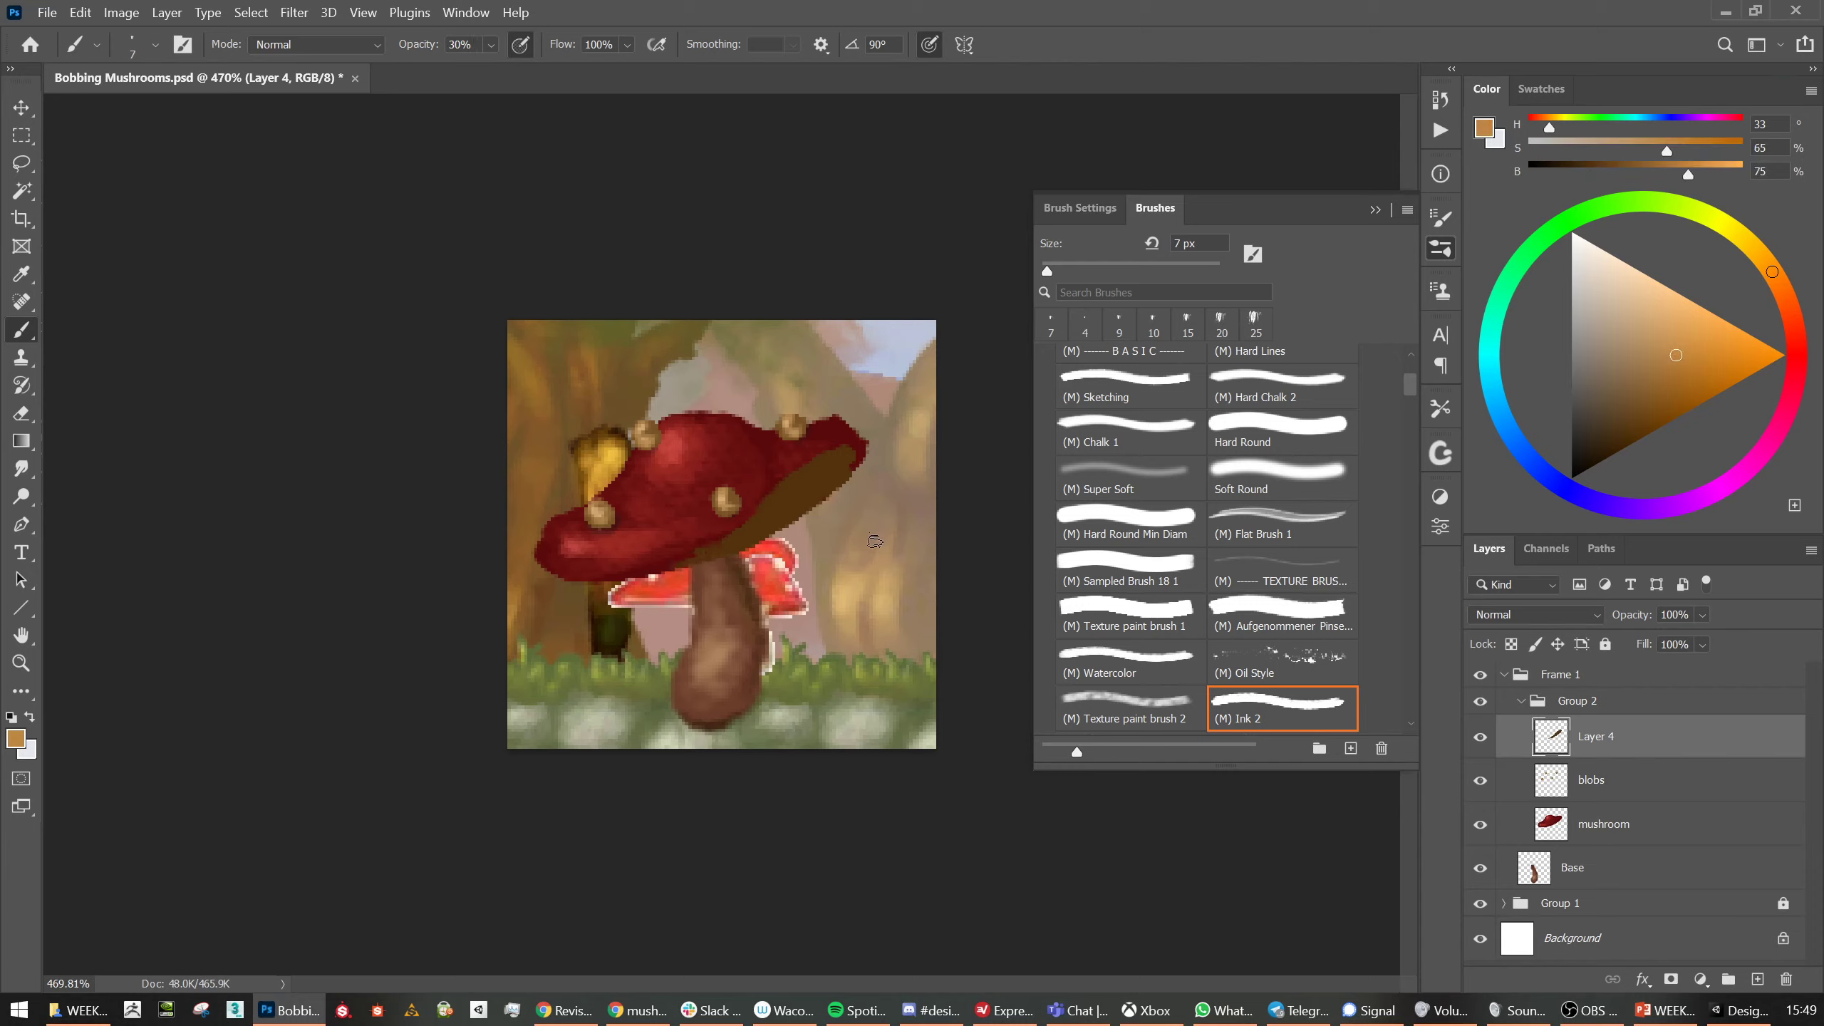
key("]")
mouse_move(815, 465)
left_mouse_down()
mouse_move(781, 523)
mouse_move(845, 456)
mouse_move(772, 518)
mouse_move(778, 498)
mouse_move(750, 542)
left_mouse_up()
Add lighter highlights (H 33, S 52, B 89) to the gills with a 6 px brush at 30% opacity
key("[")
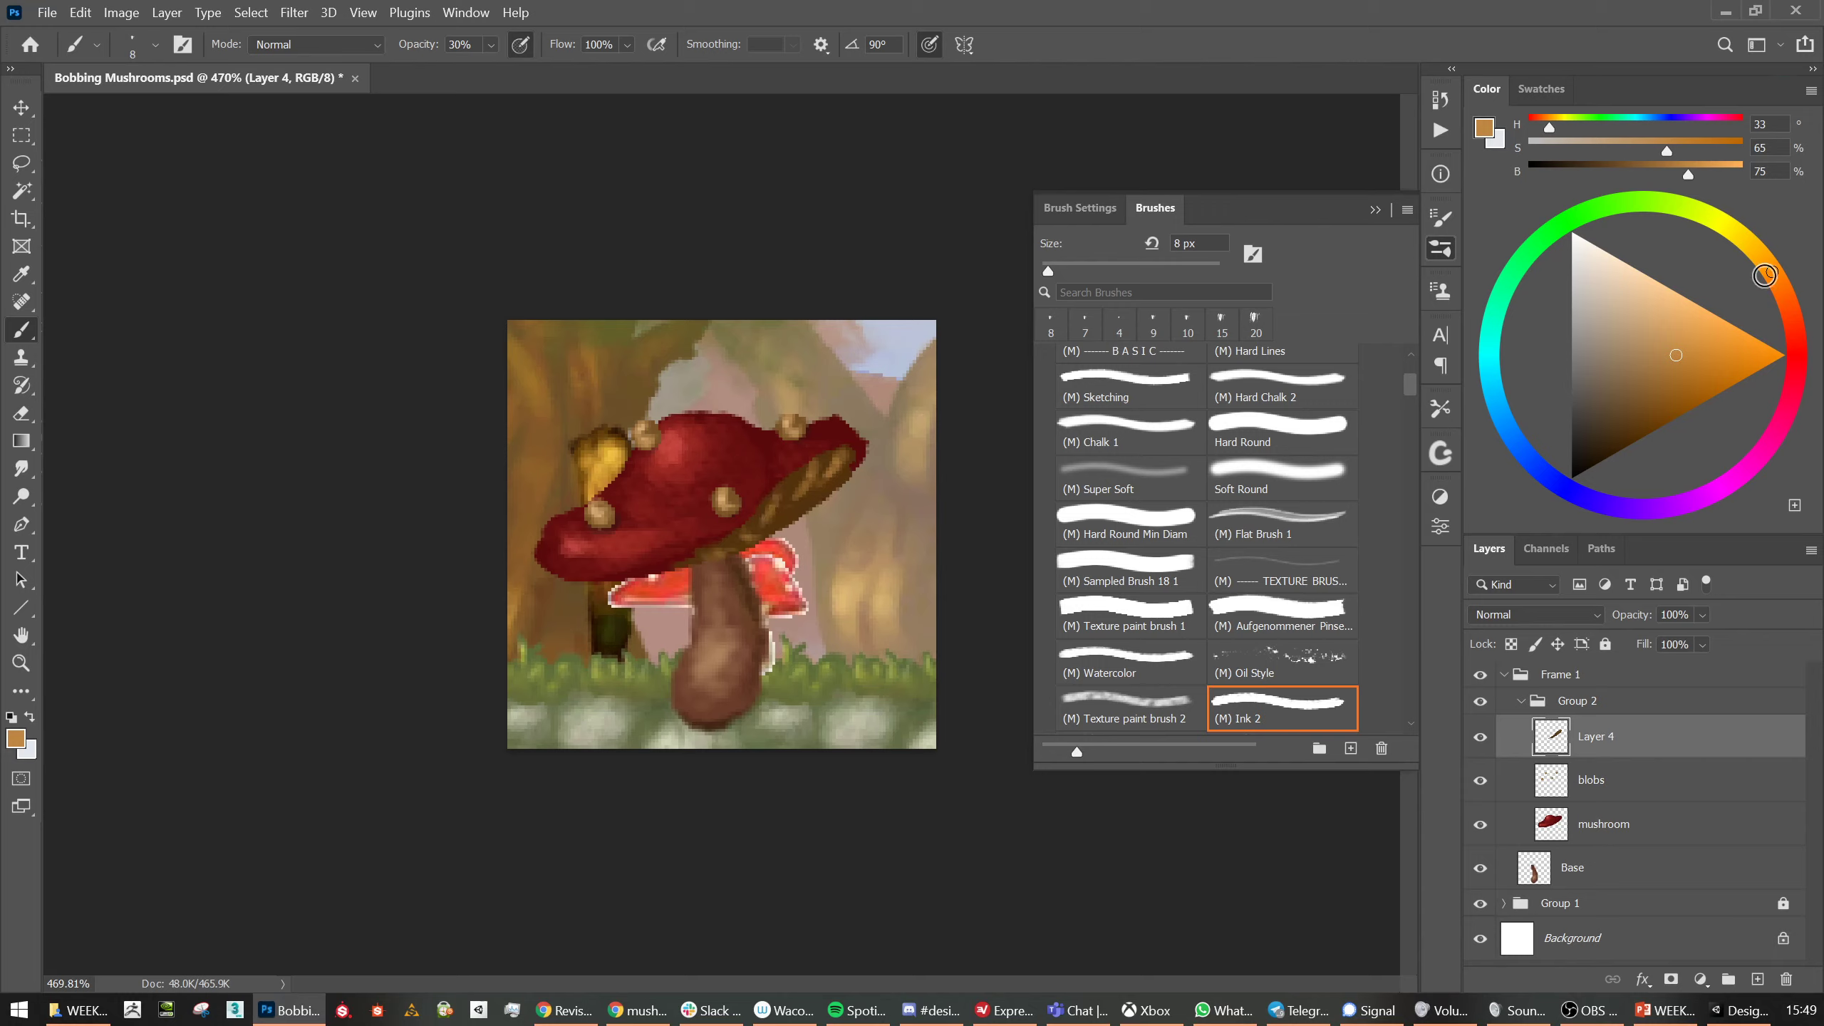
left_click(1672, 316)
left_click_drag(811, 488, 785, 518)
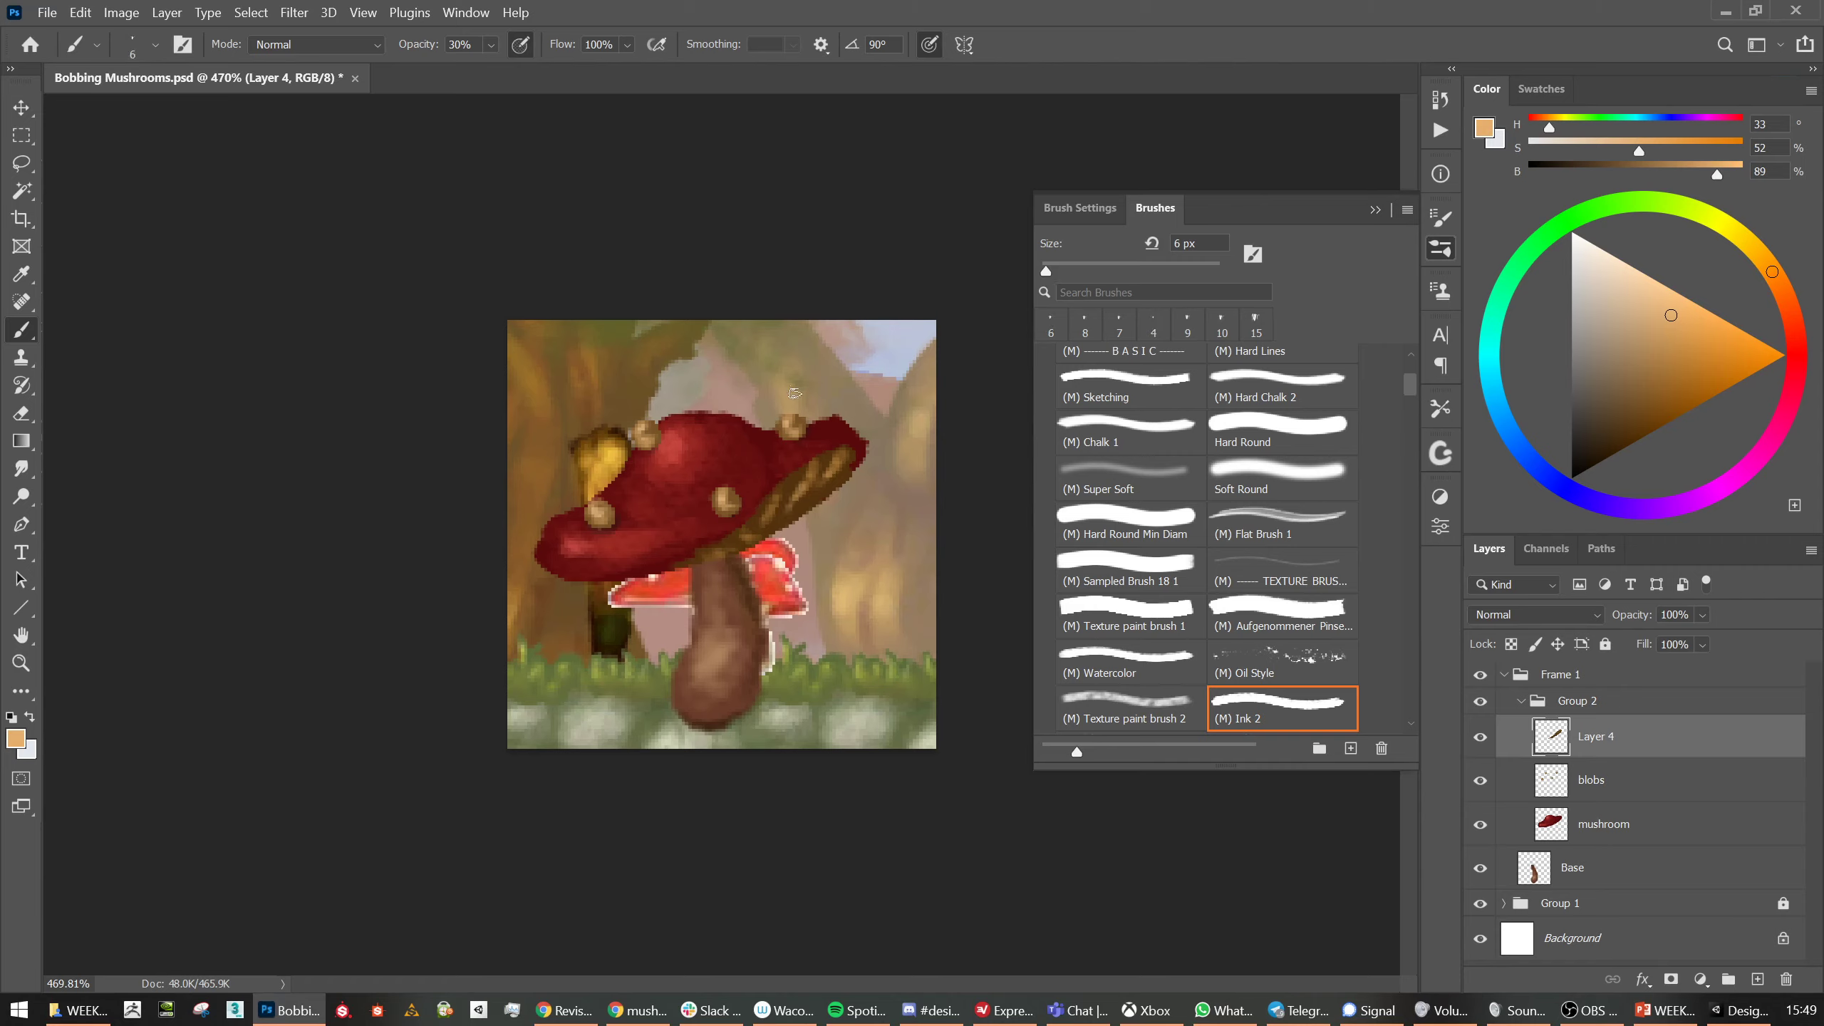
Hide Group 1 and the Background layer so only the mushroom shows on transparency
key("ctrl+minus")
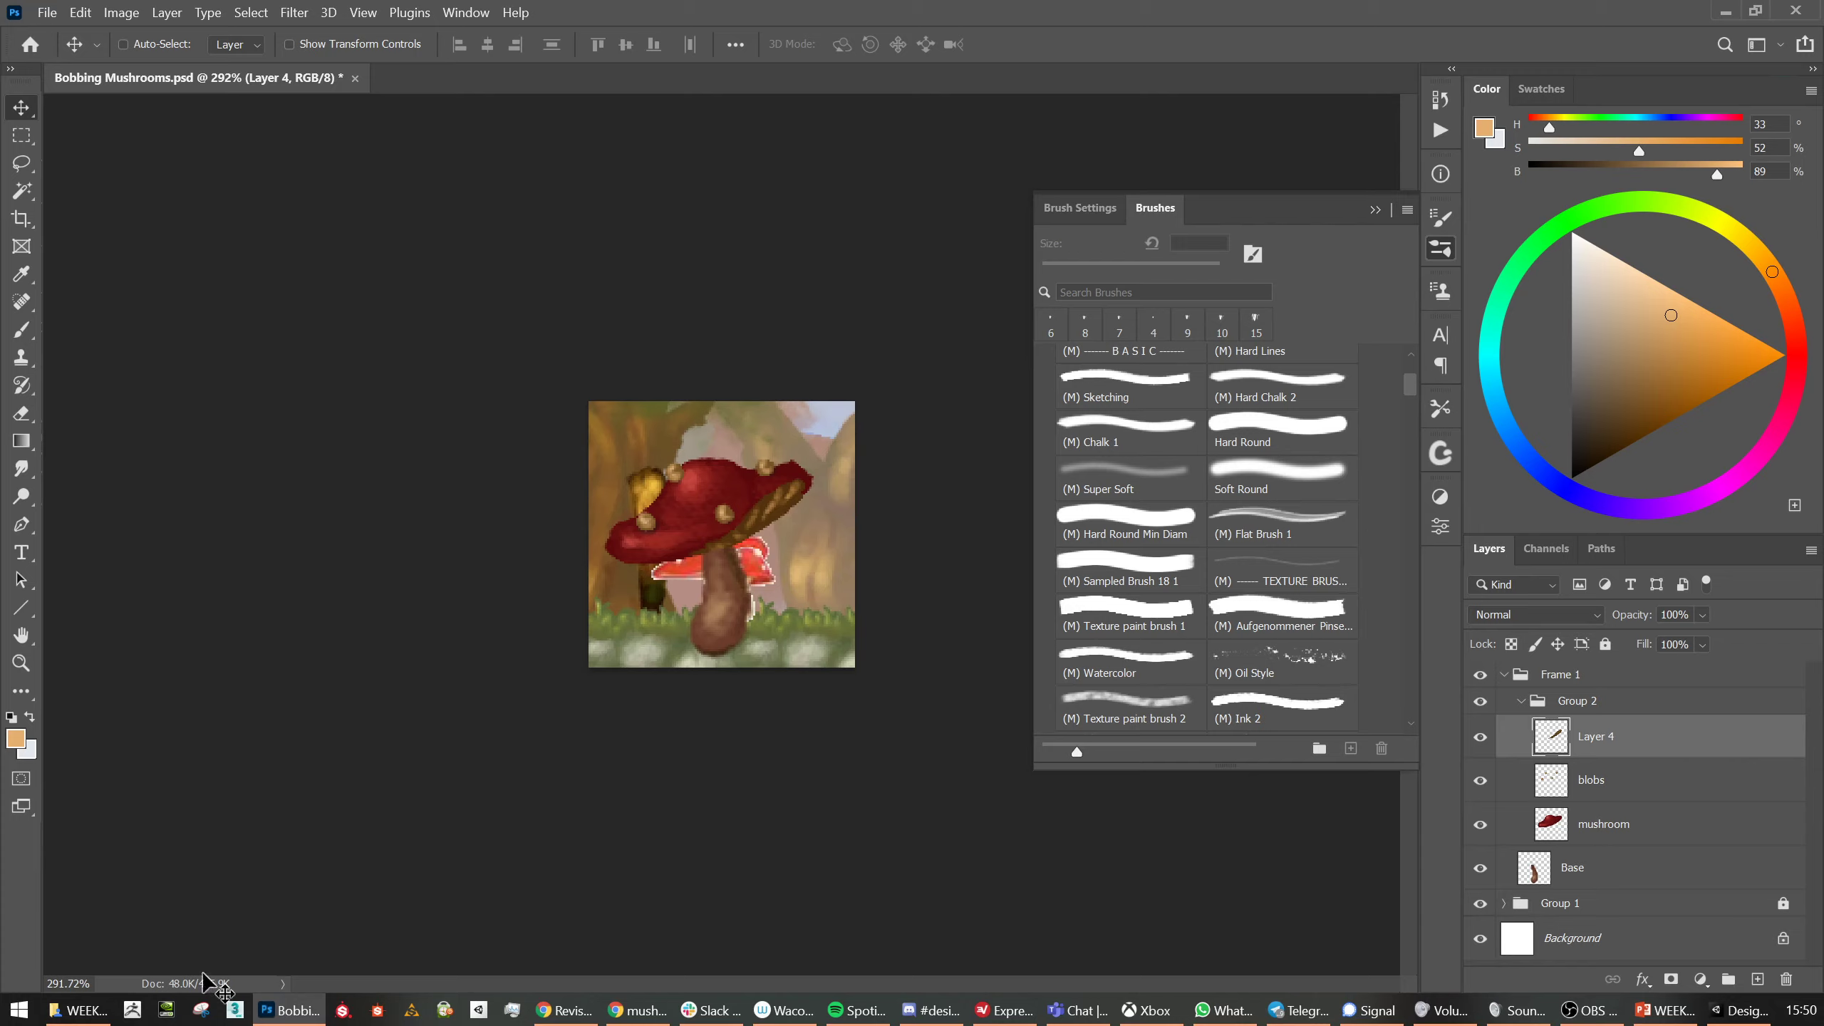
left_click(1481, 906)
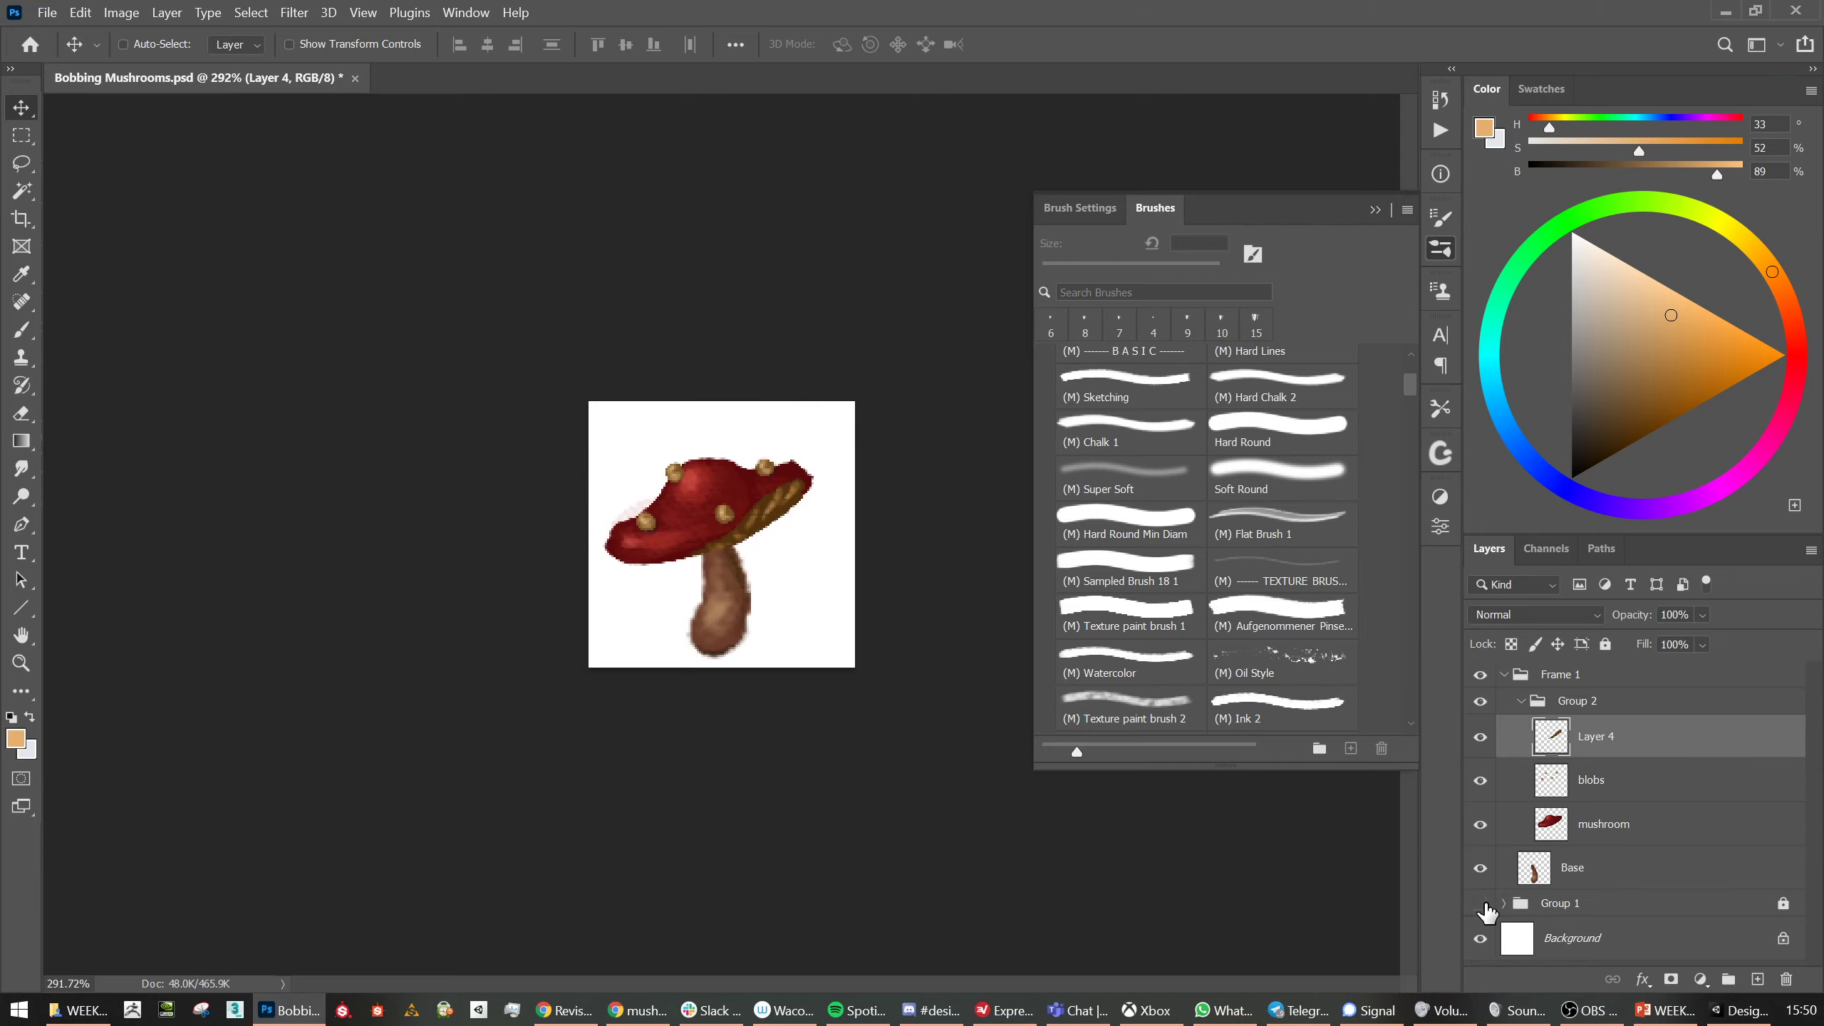
left_click(1481, 938)
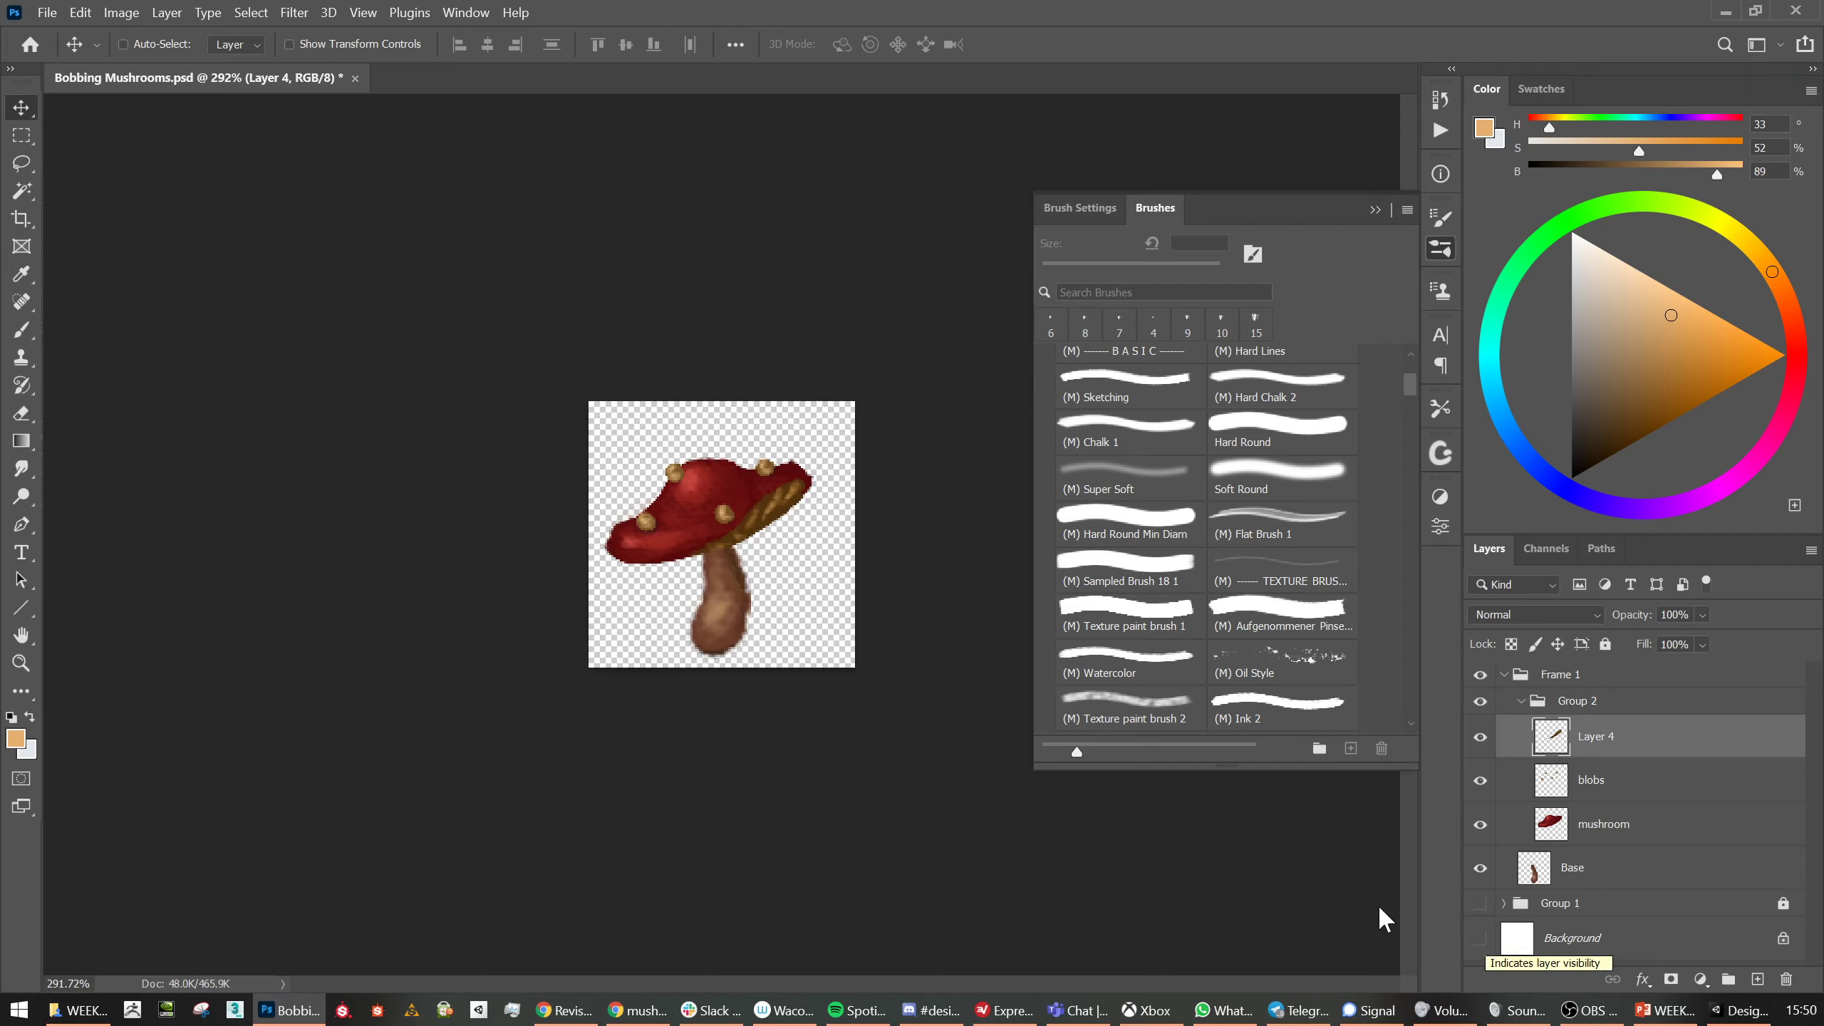
On the blobs layer, duplicate a blob twice, placing the copies in the empty middle areas of the cap, and deselect
left_click(1592, 780)
key("l")
key("v")
left_click_drag(653, 452, 729, 486)
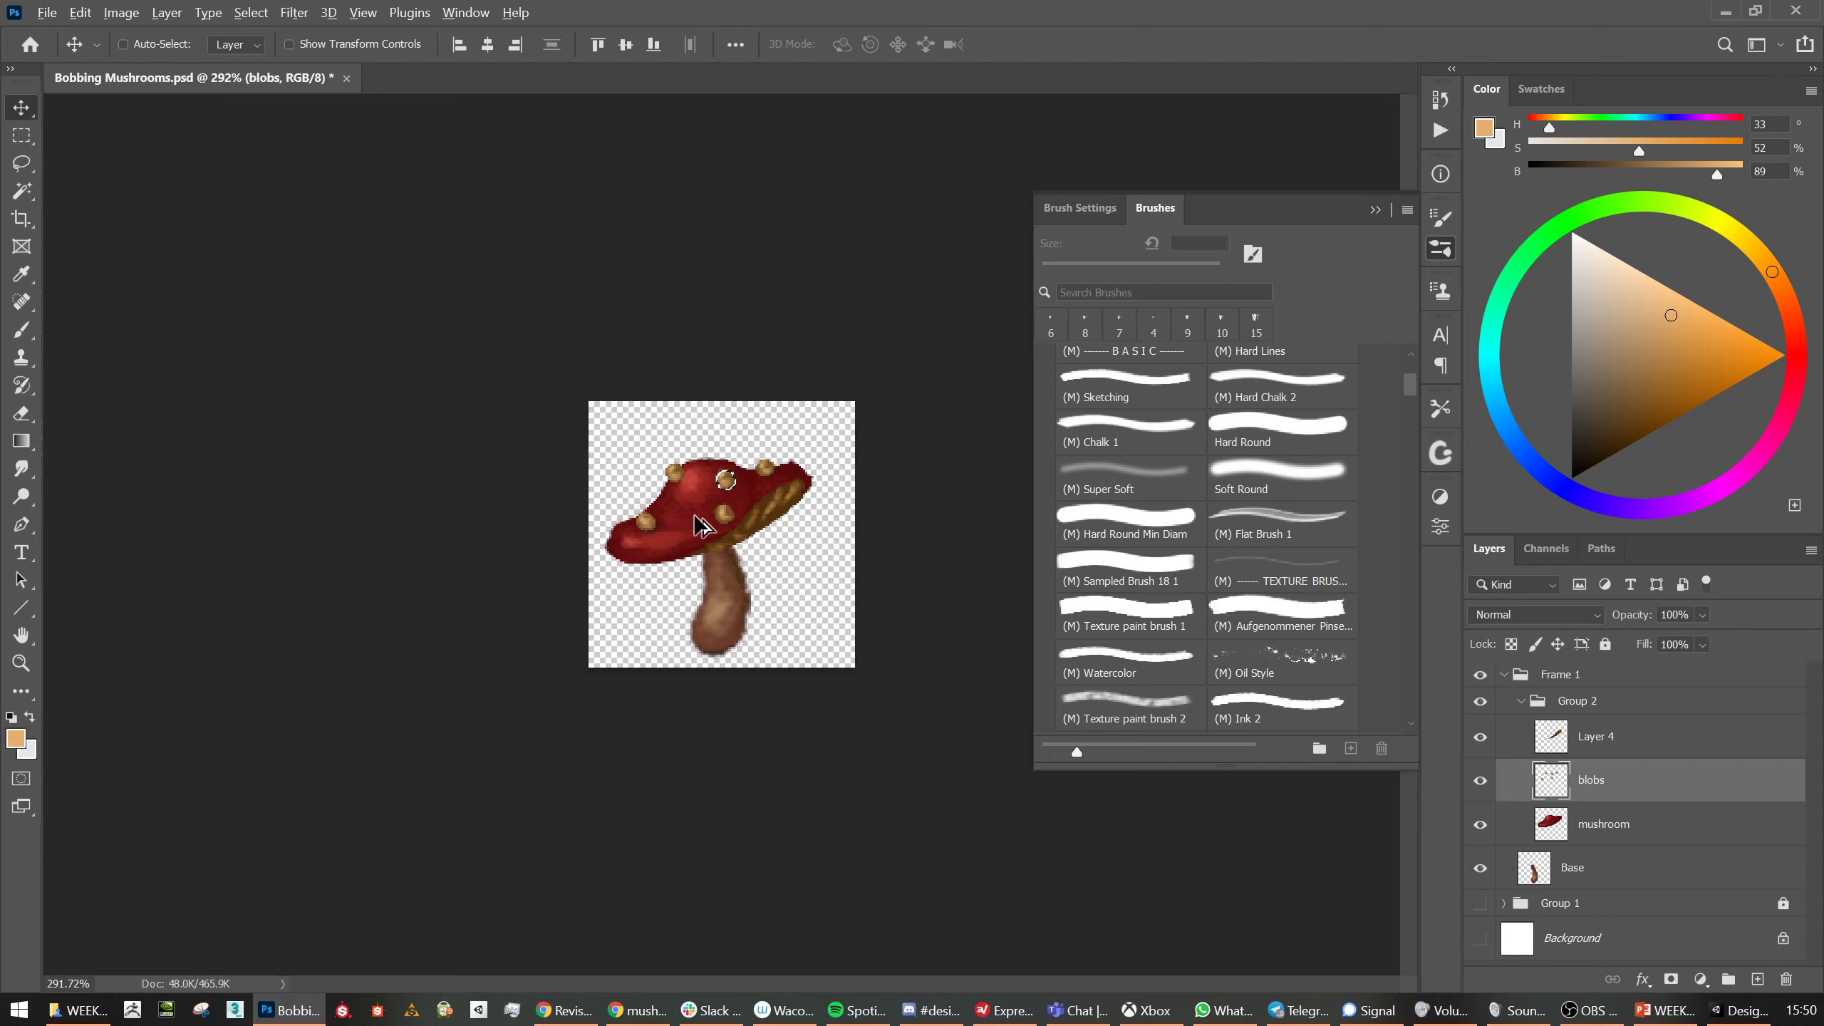
left_click_drag(725, 481, 687, 513, "alt")
key("ctrl+d")
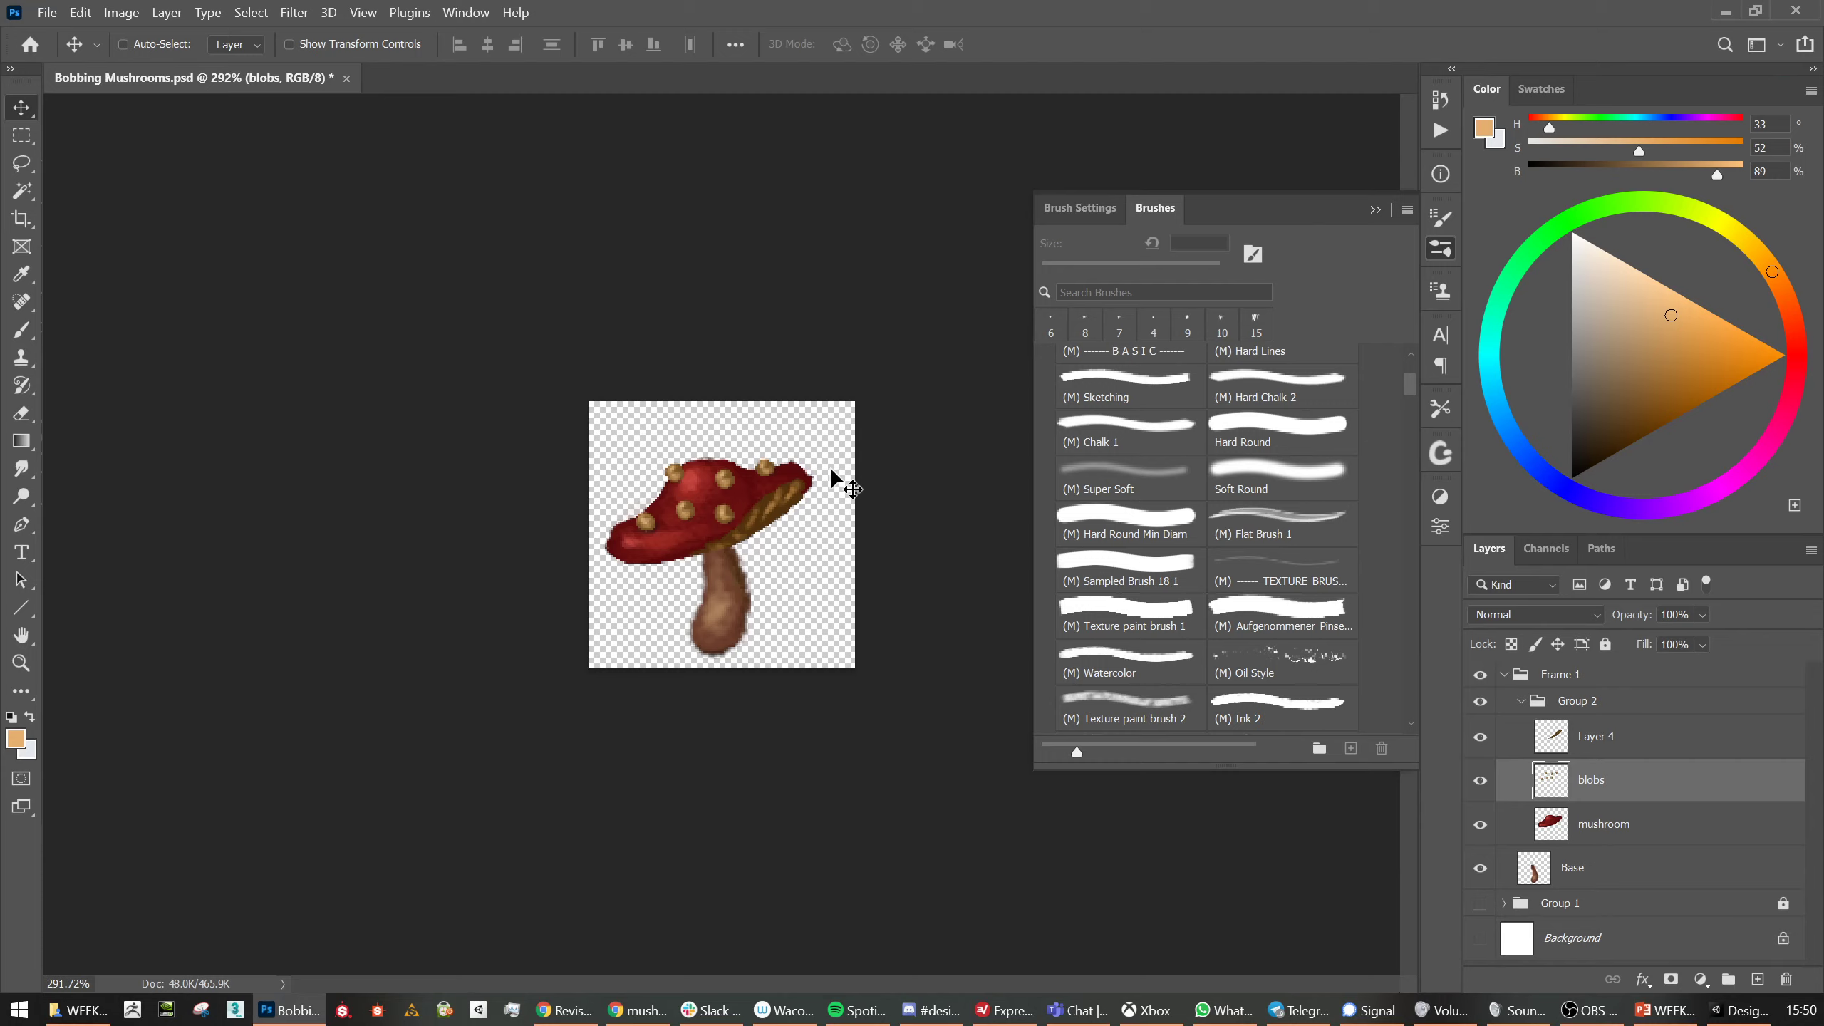
Duplicate Group 2, merge the copy into a single layer, and hide the original group
left_click(1521, 702)
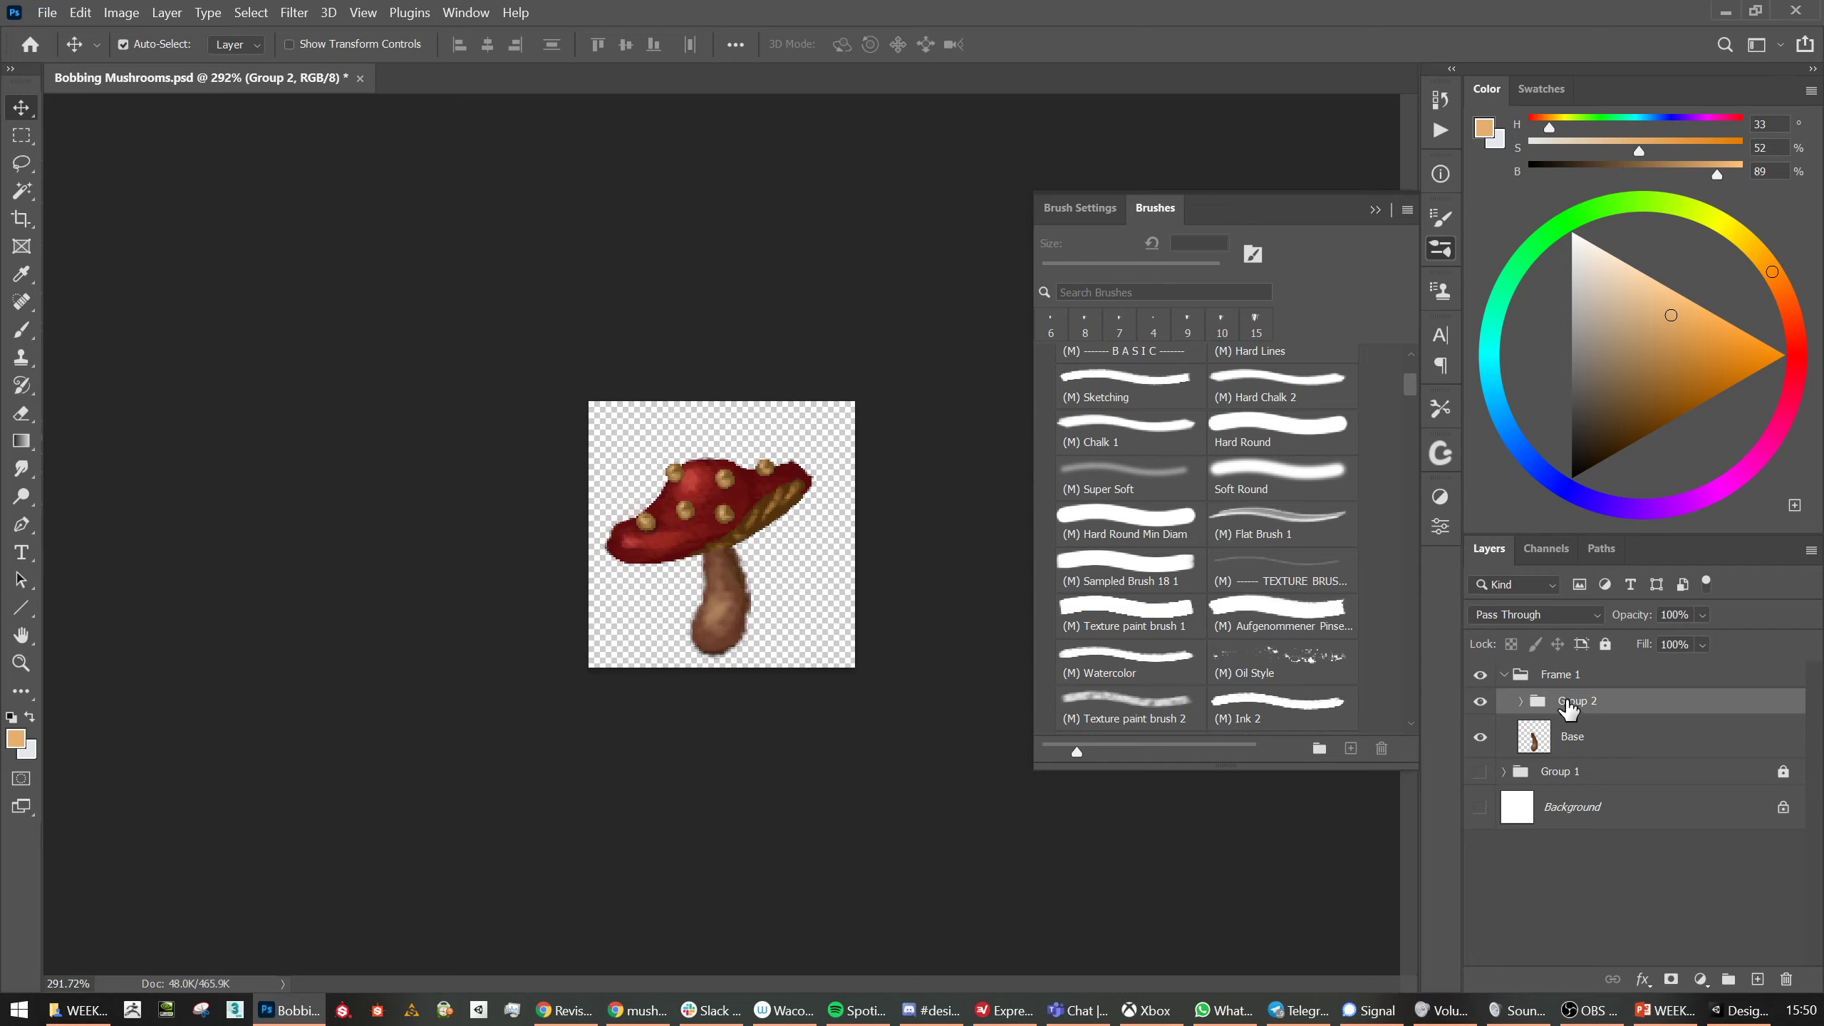
key("ctrl+j")
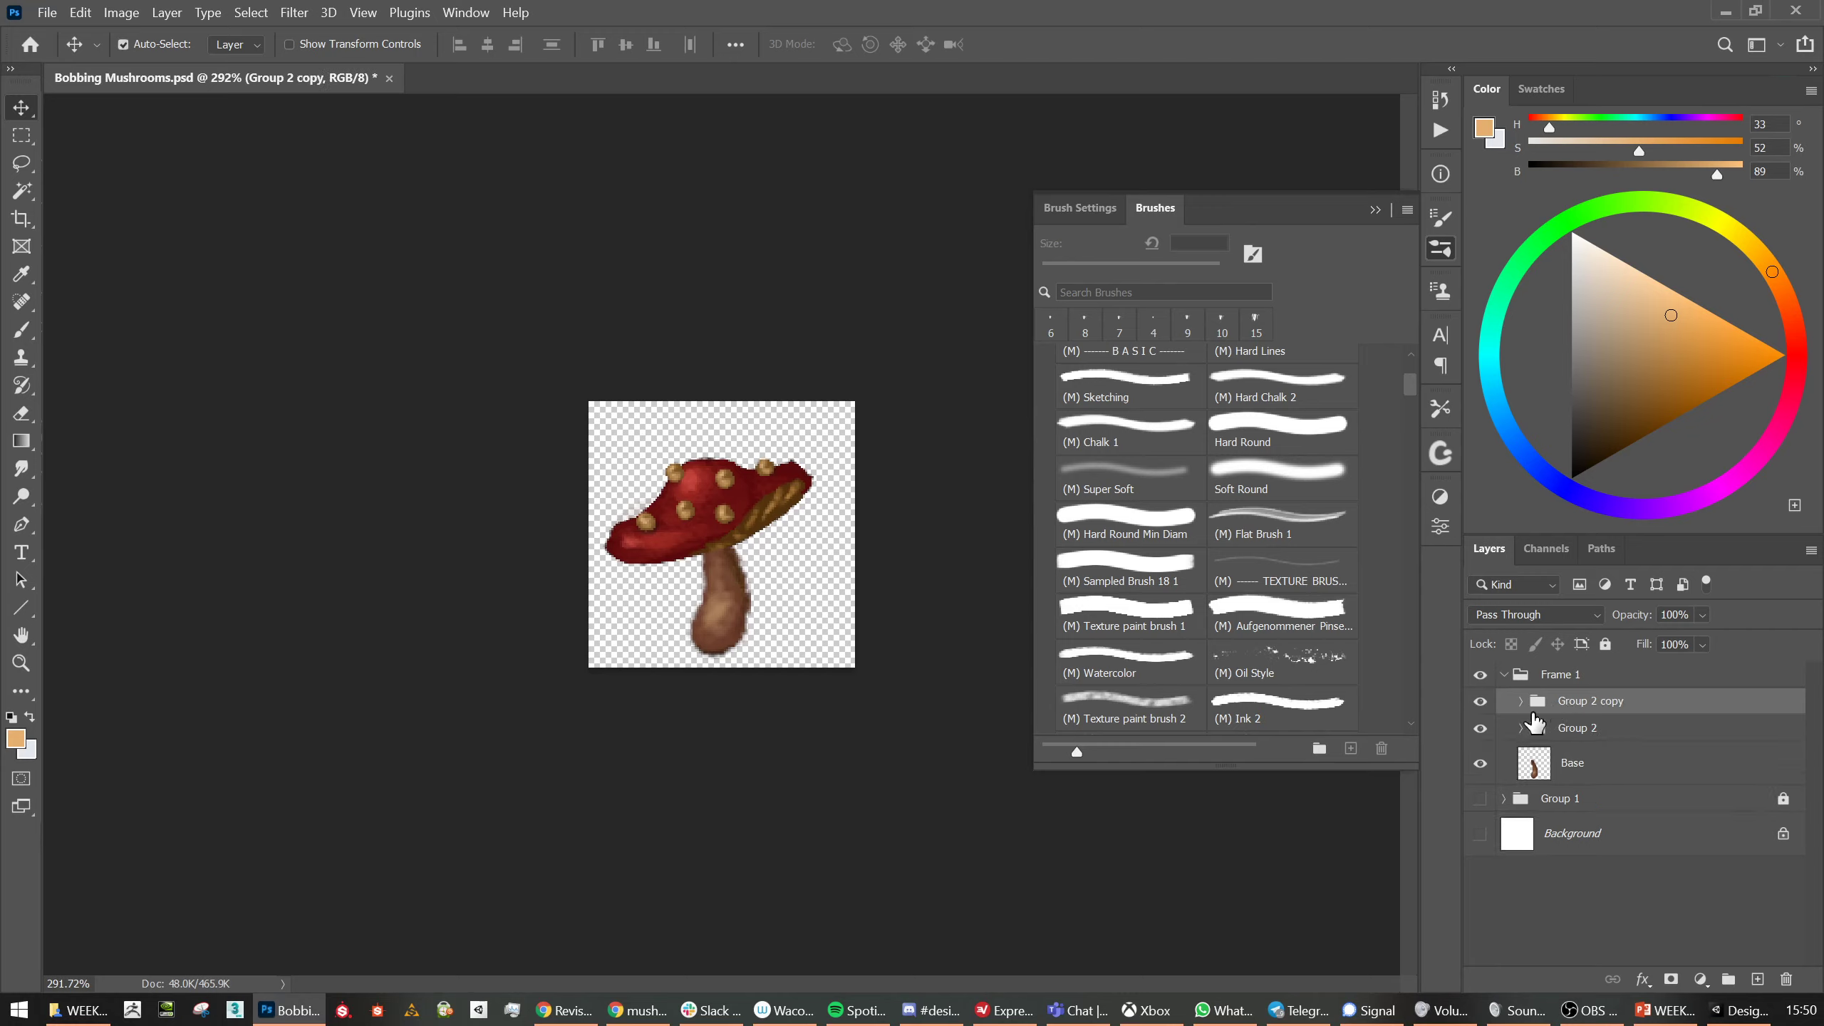
key("ctrl+e")
left_click(1480, 746)
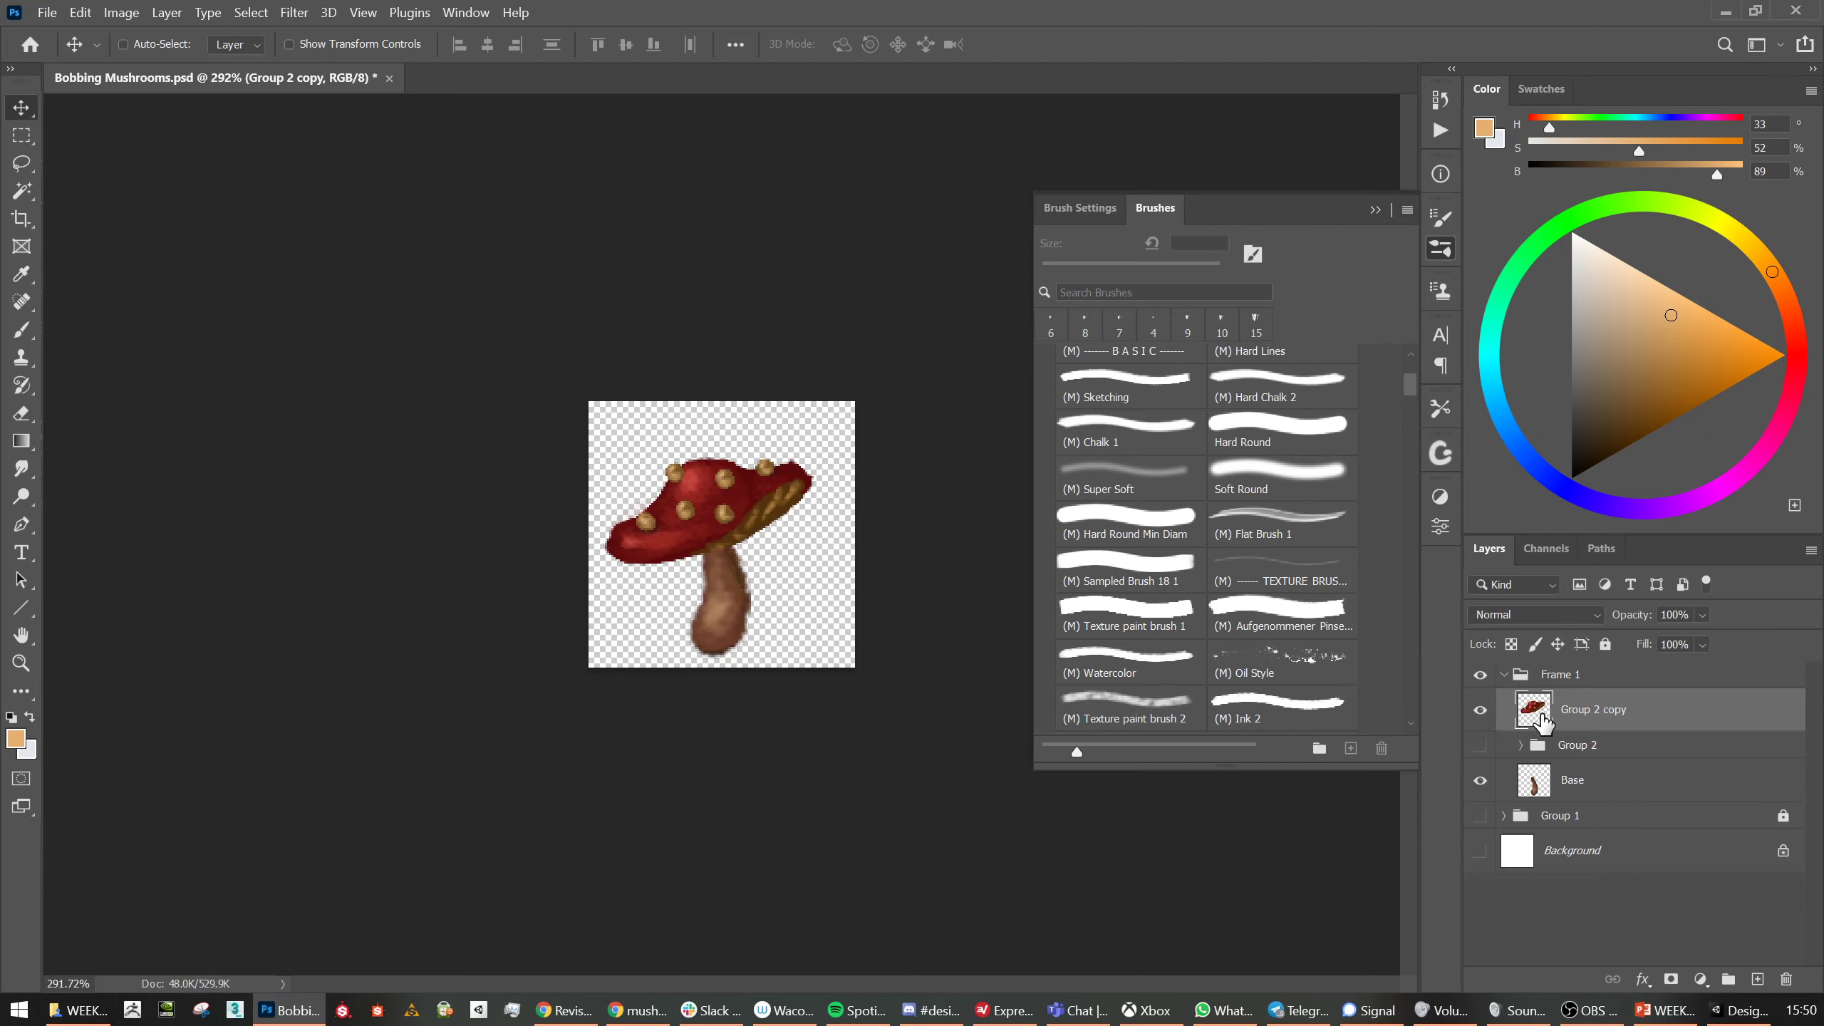
Move the merged cap layer directly below Group 2, and check the cap and Base layers by switching each off and on
right_click(1542, 720)
key("Escape")
left_click_drag(1580, 720, 1580, 759)
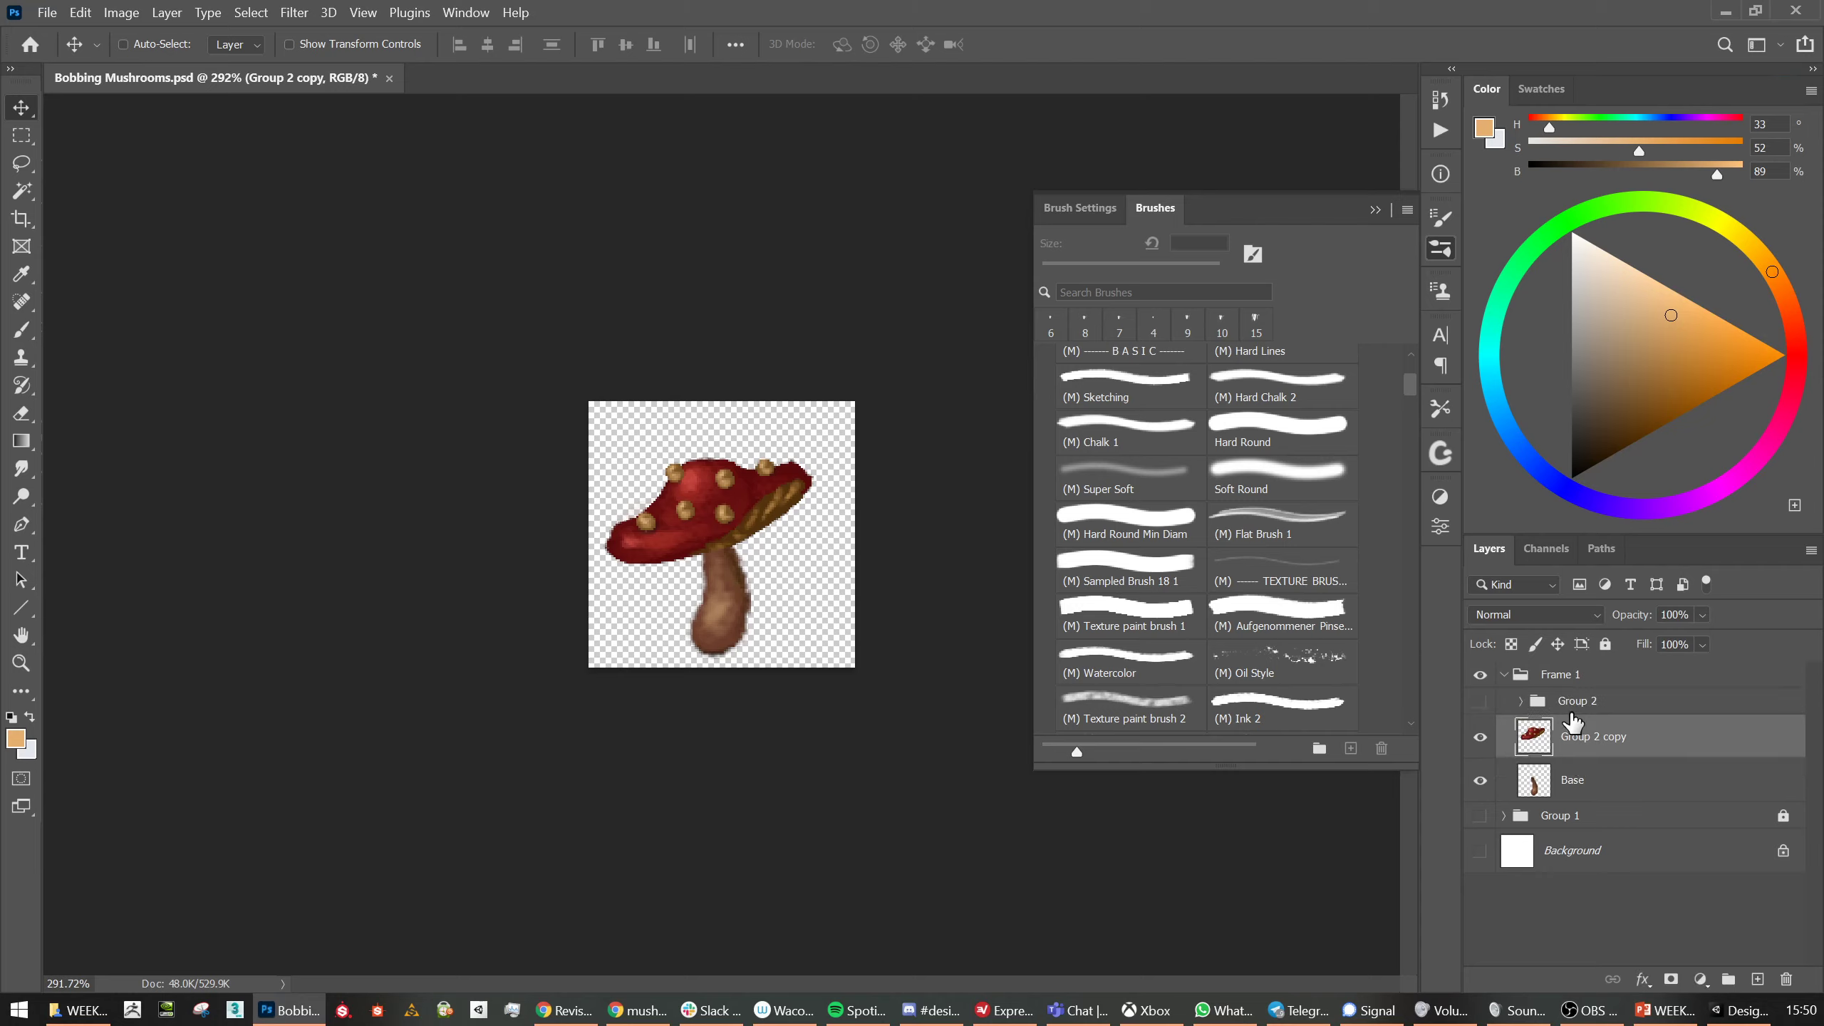
left_click(1481, 739)
left_click(1480, 739)
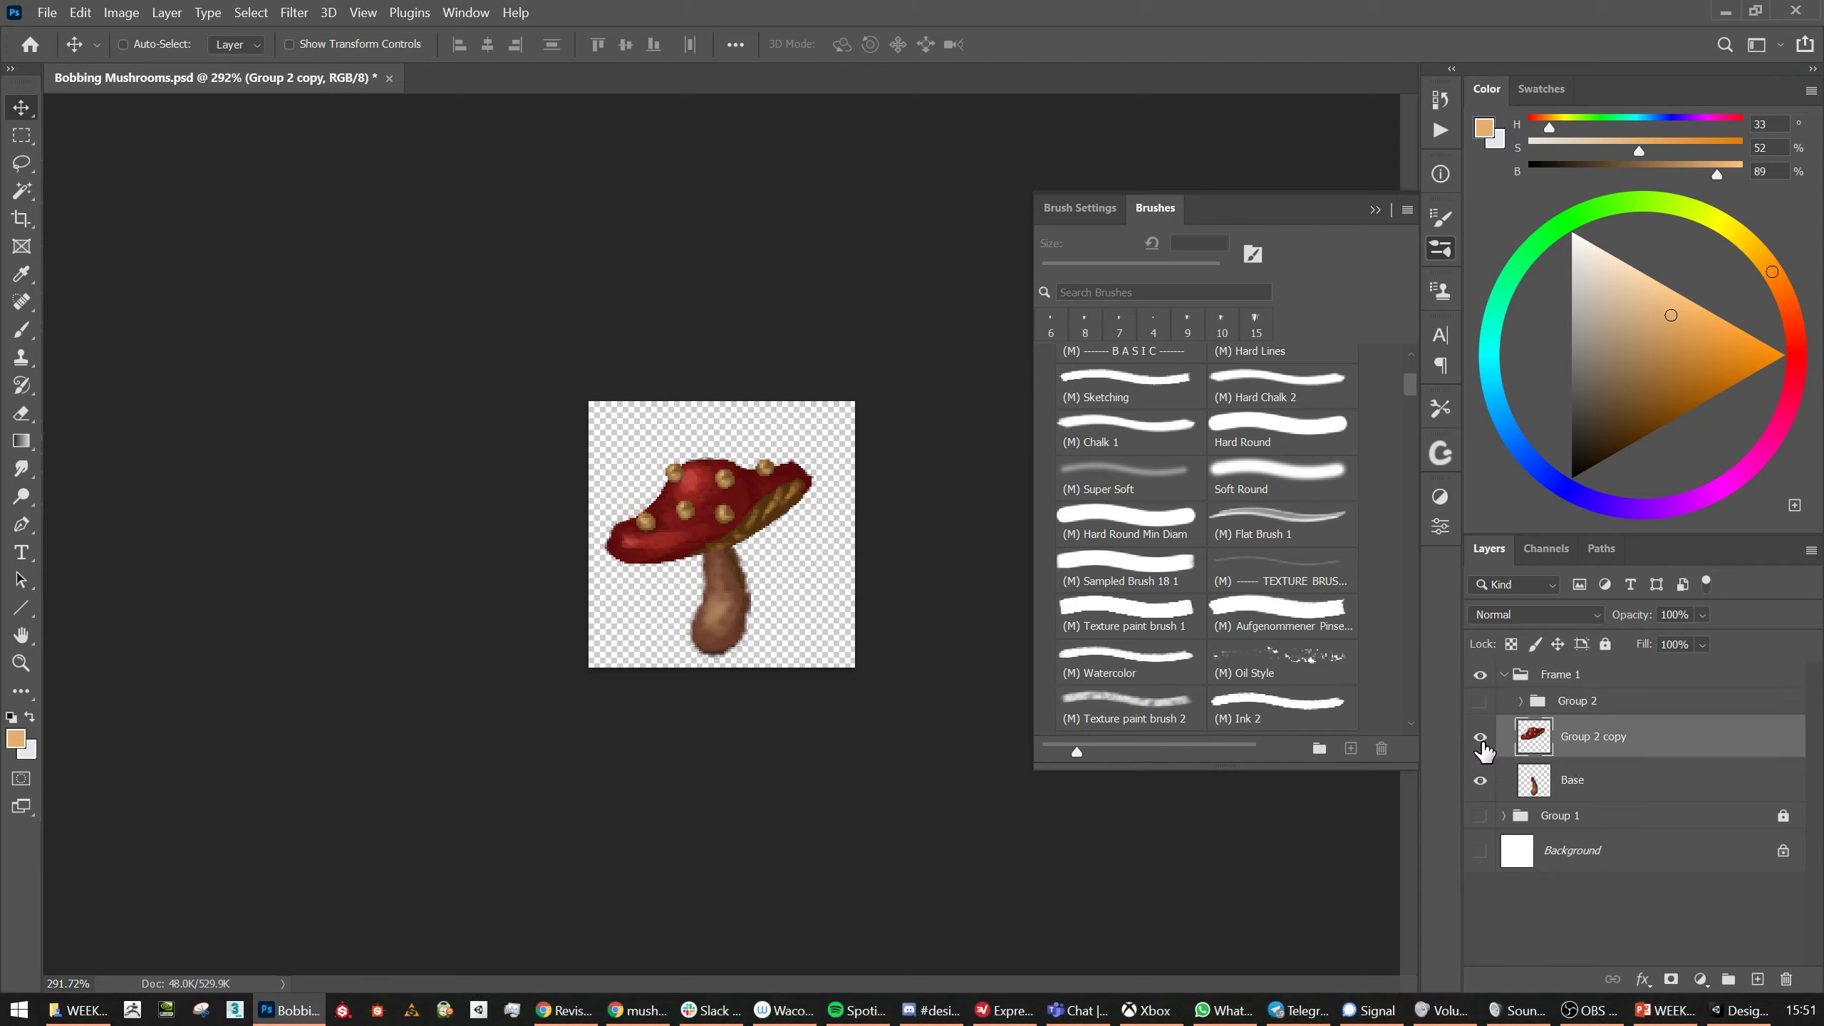
left_click(1481, 781)
left_click(1481, 782)
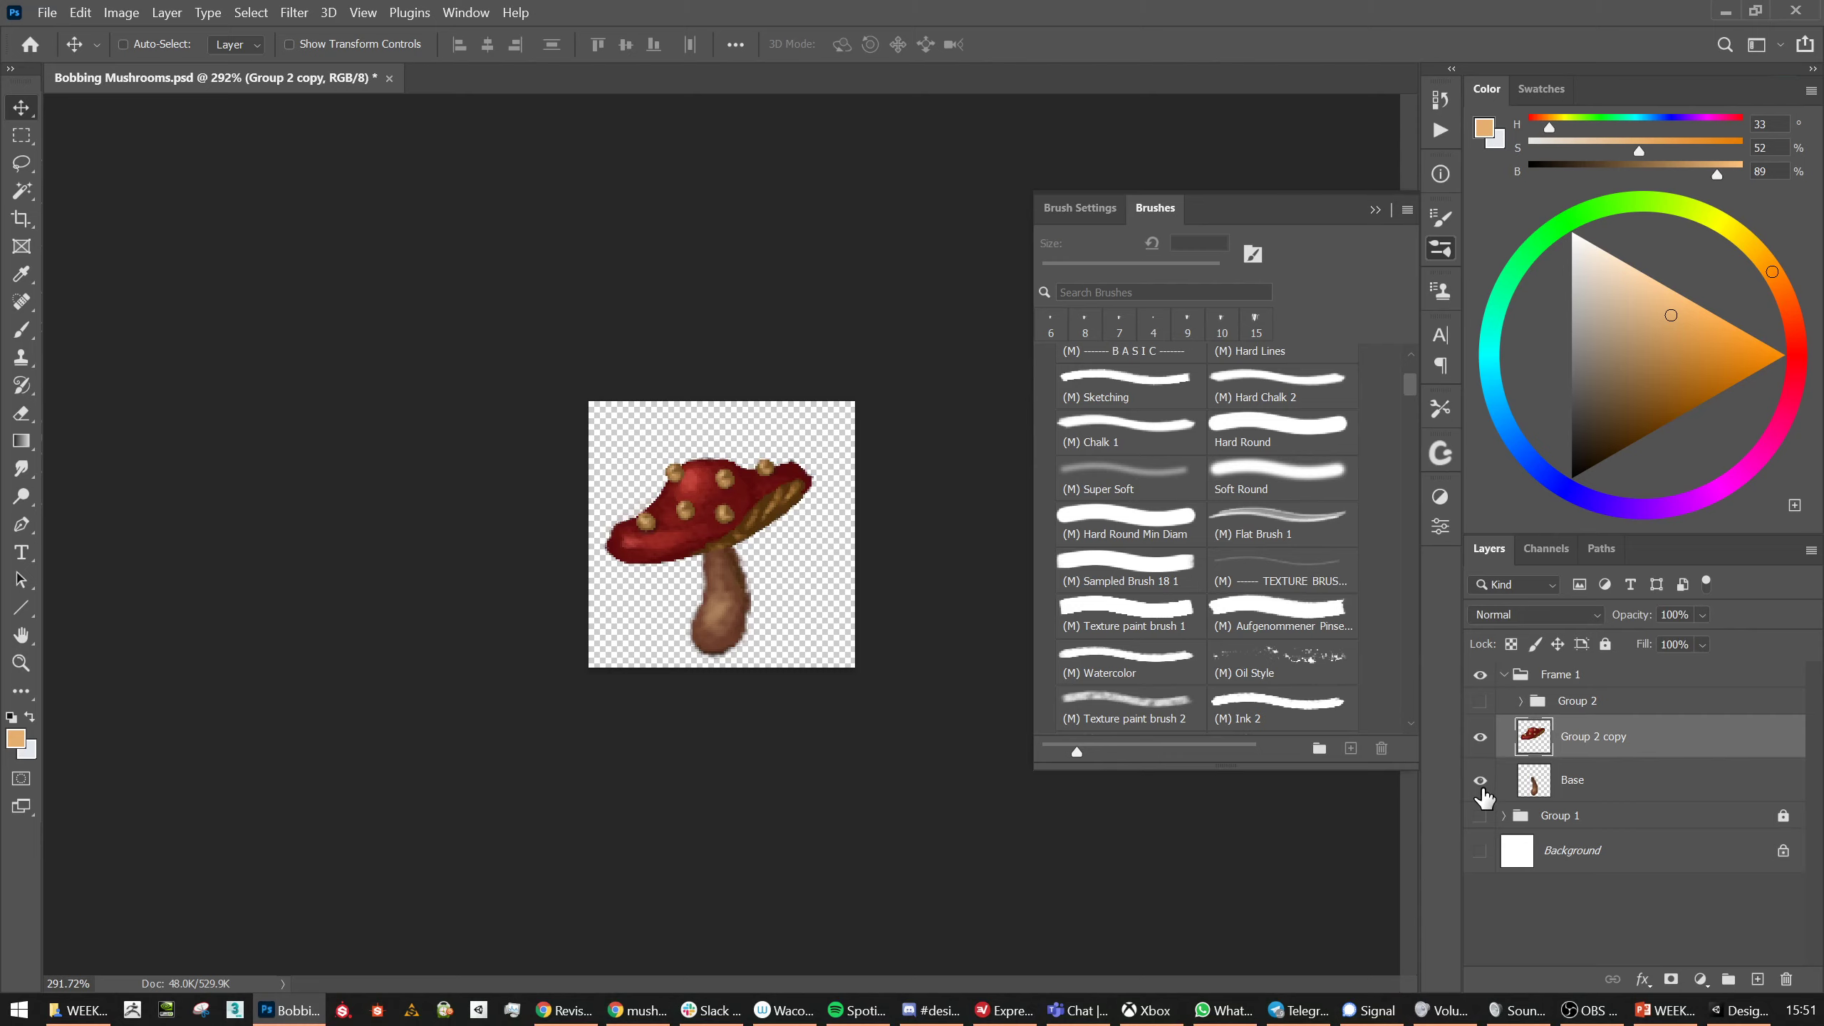
On the Base layer, darken the stem's edge with dark brown (H 33, S 100, B 23) using a 4 px brush at 70% opacity
left_click(1564, 787)
scroll(754, 602, "up", 2)
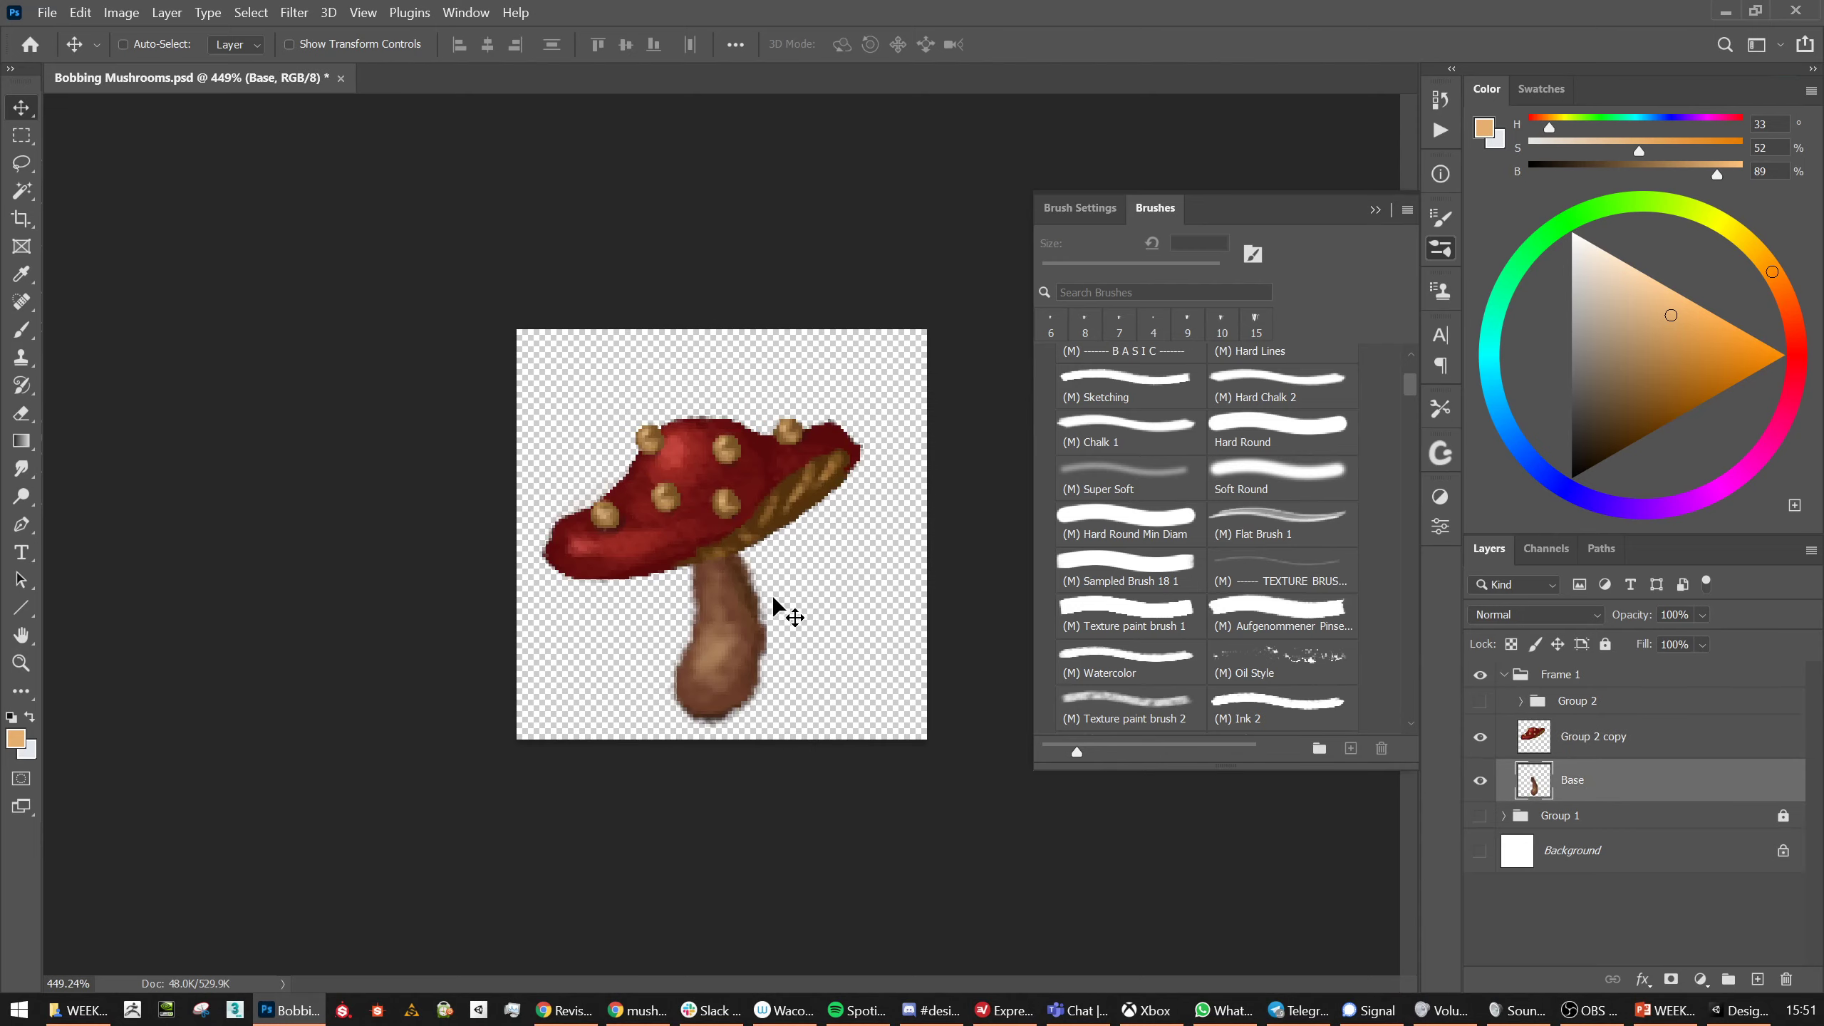
key("b")
left_click(1622, 451)
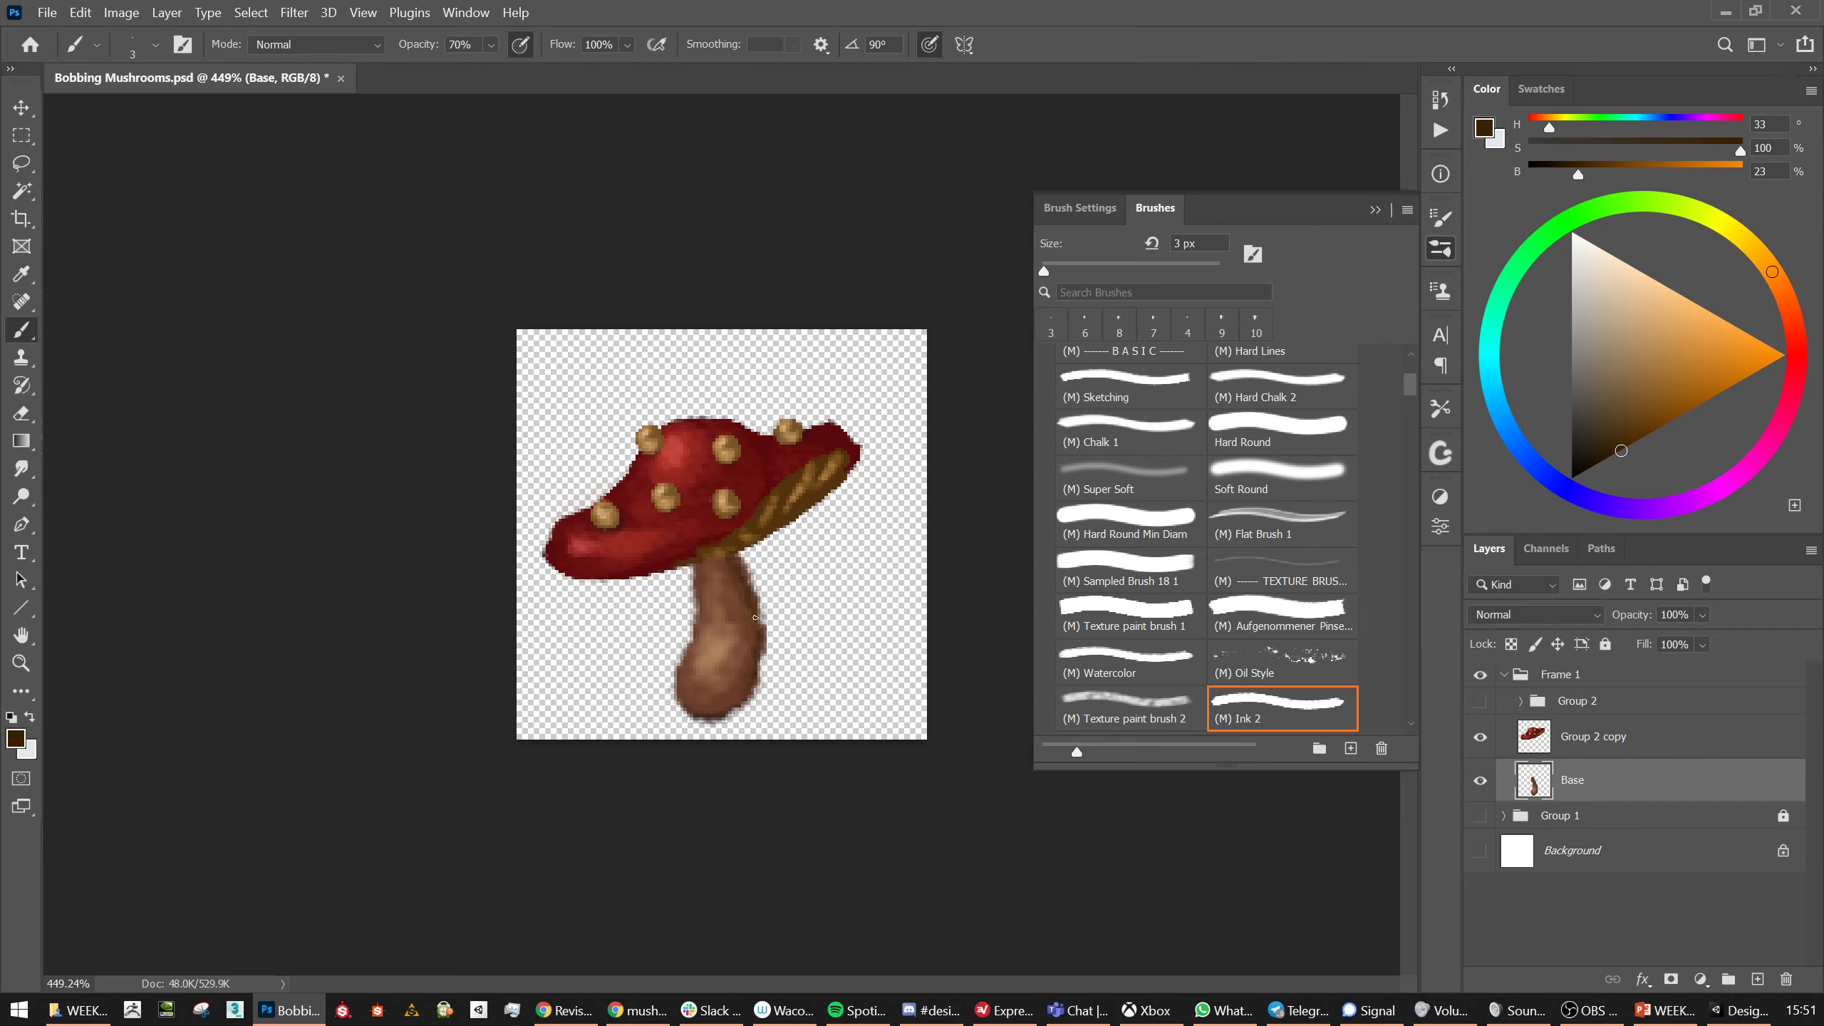
key("bracketright")
left_click_drag(677, 694, 694, 648)
key("v")
Show Group 1 again and hide the small red reference mushroom inside it
scroll(826, 586, "down", 3)
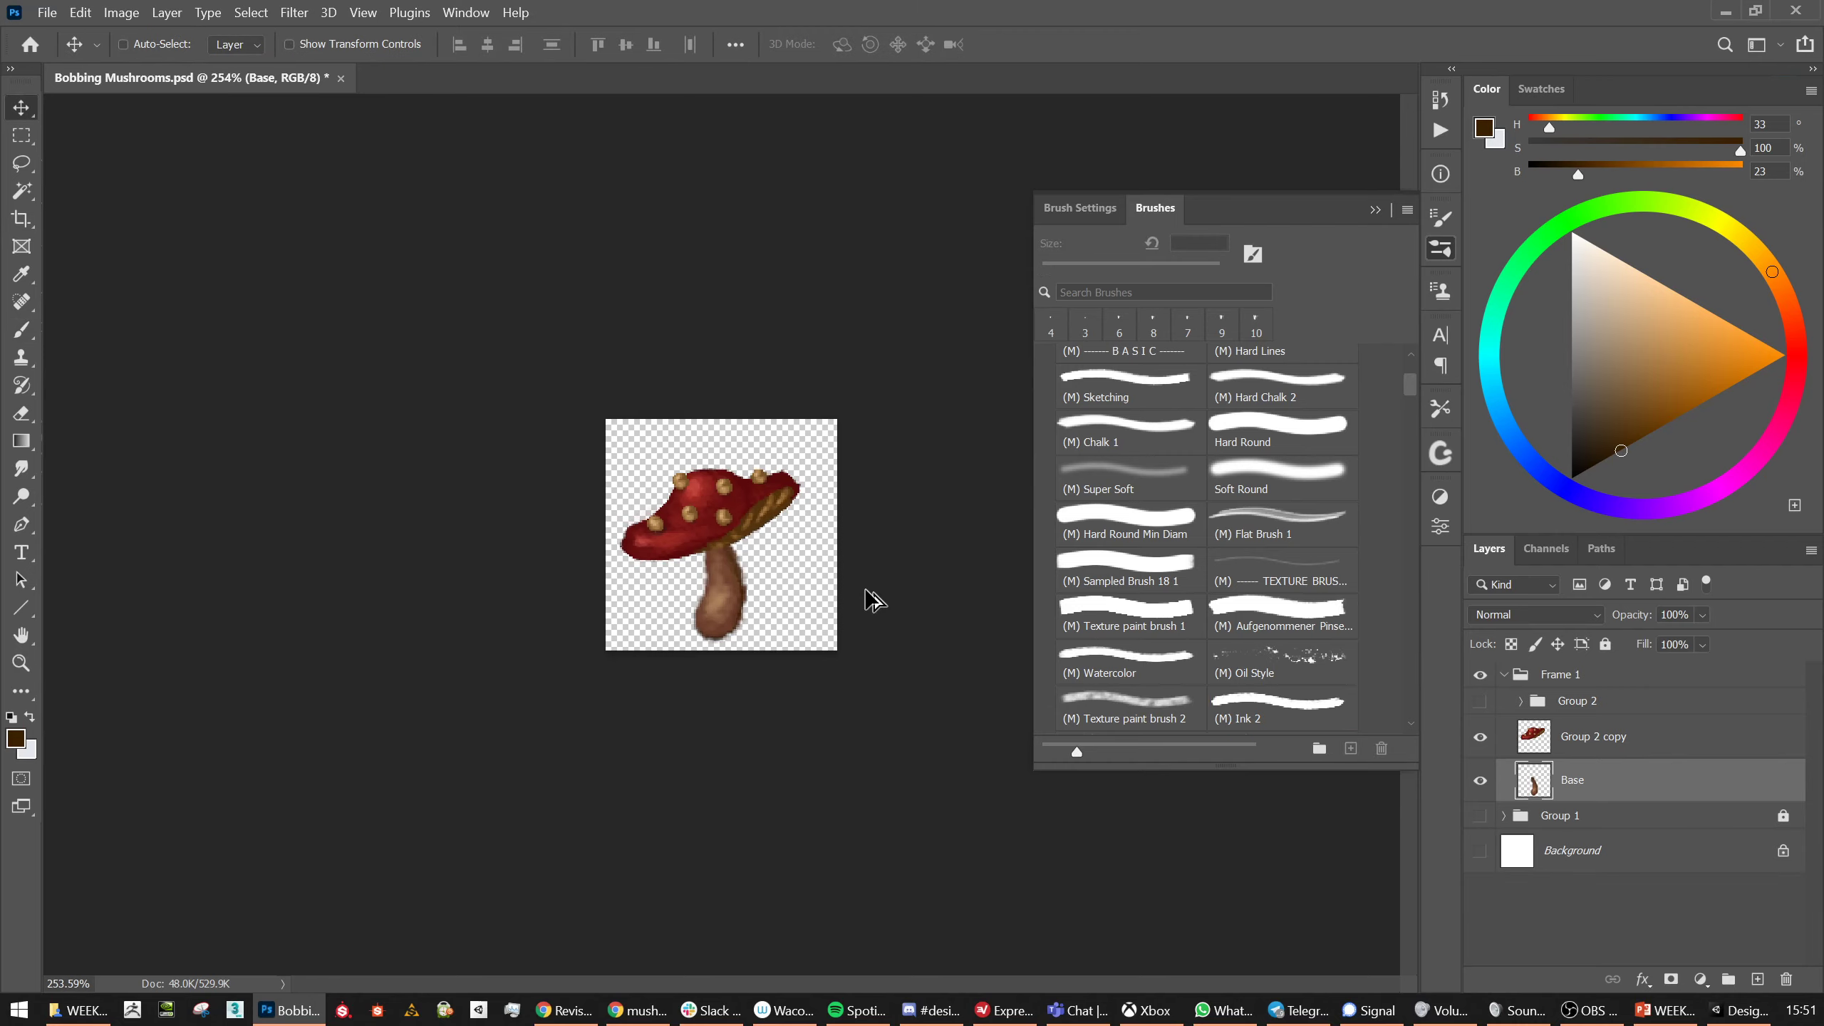
left_click(1481, 817)
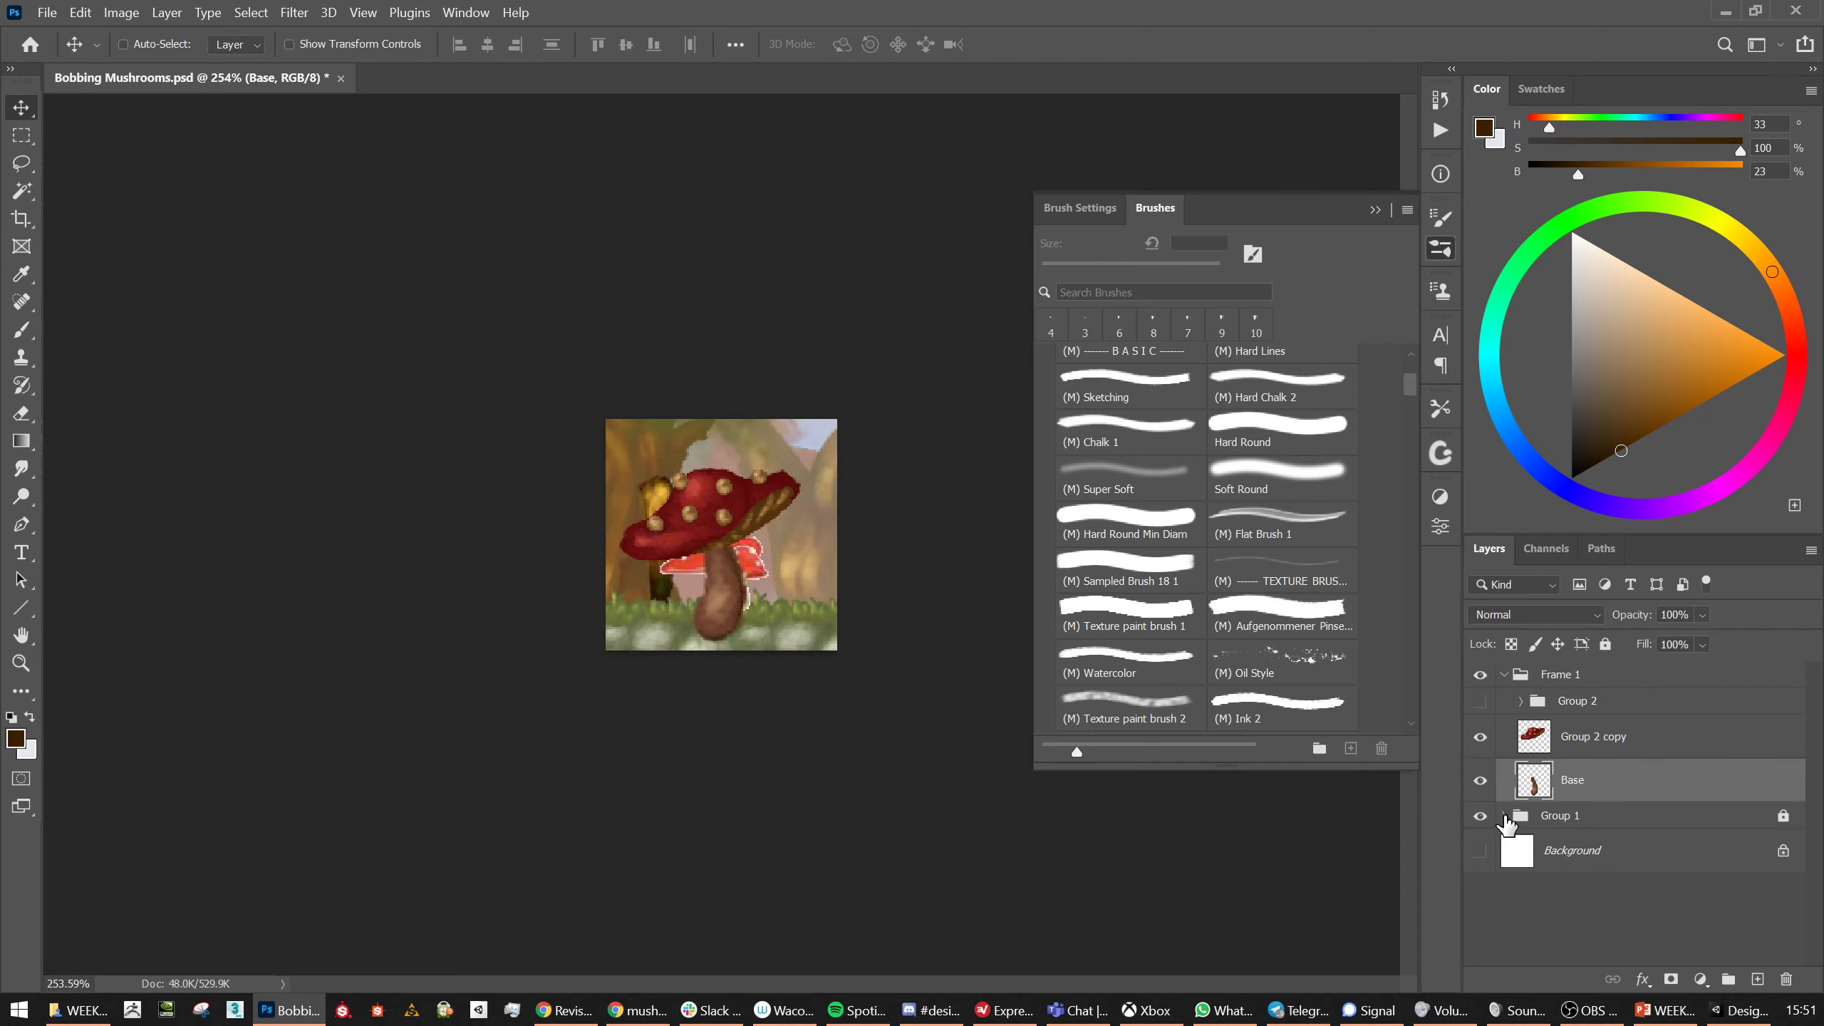
left_click(1504, 816)
left_click(1481, 853)
left_click(1504, 816)
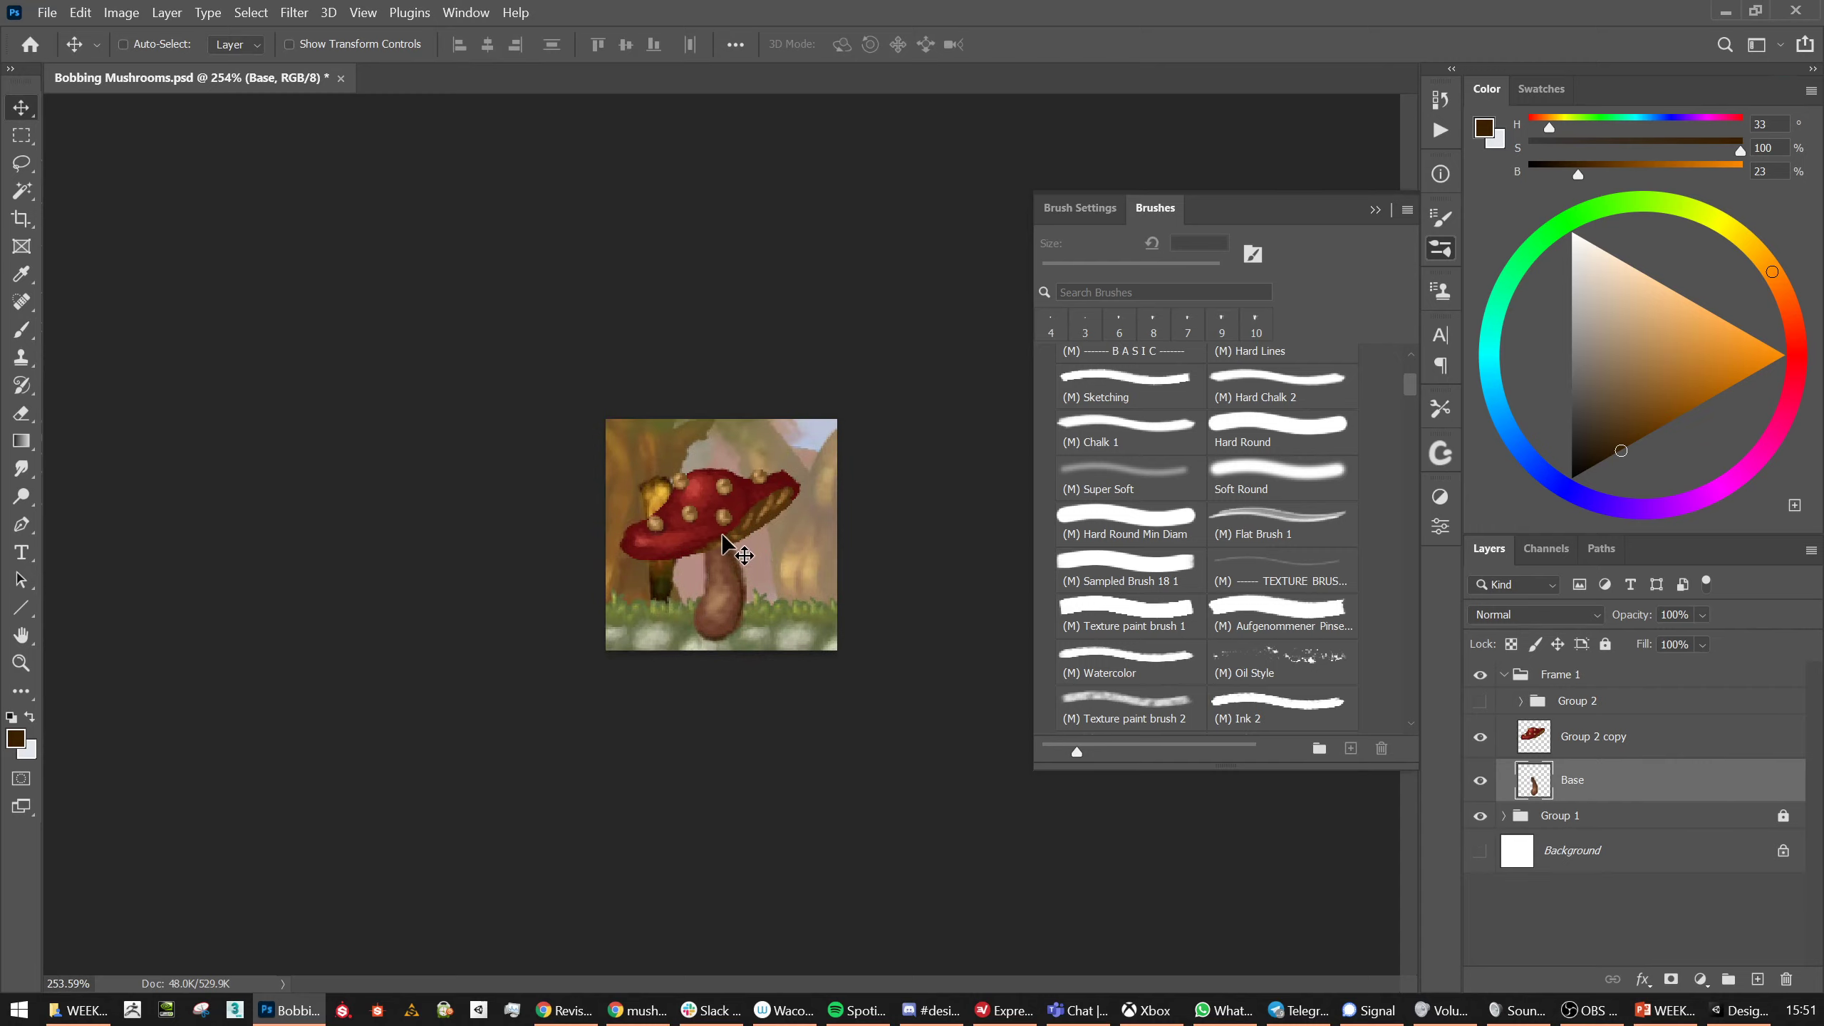
scroll(722, 544, "down", 1)
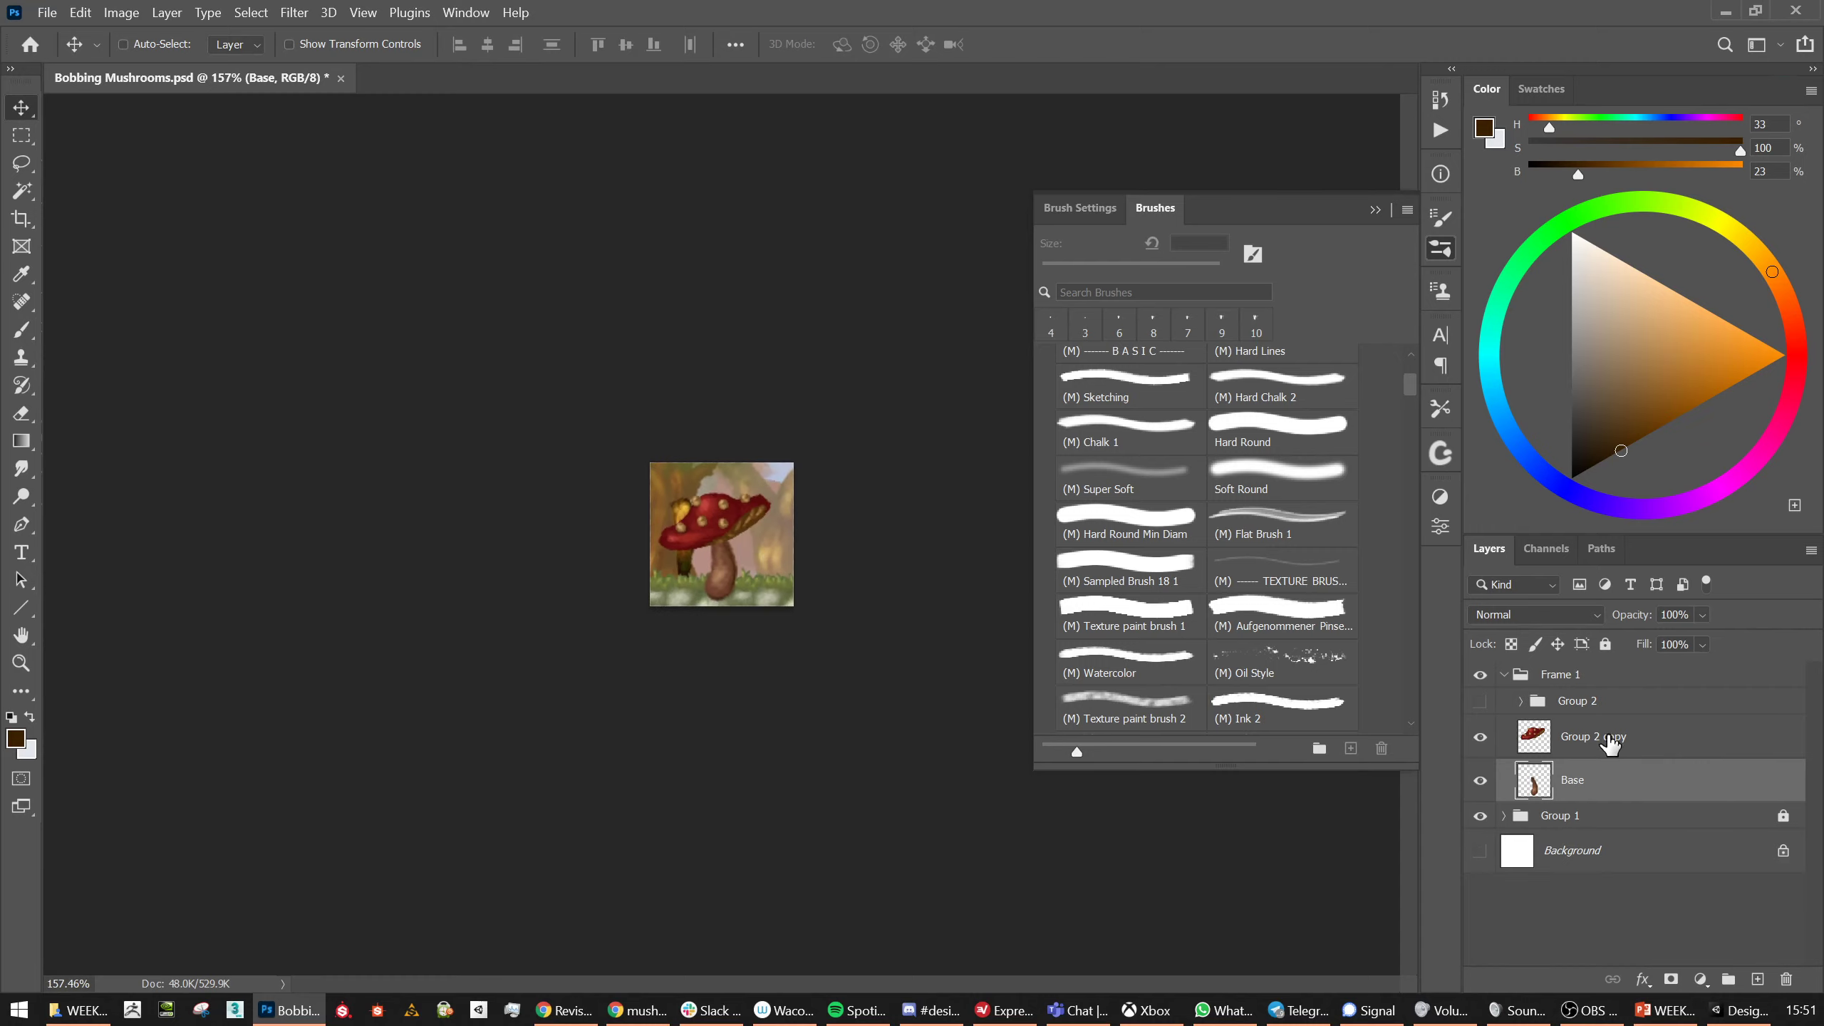
scroll(806, 548, "up", 3)
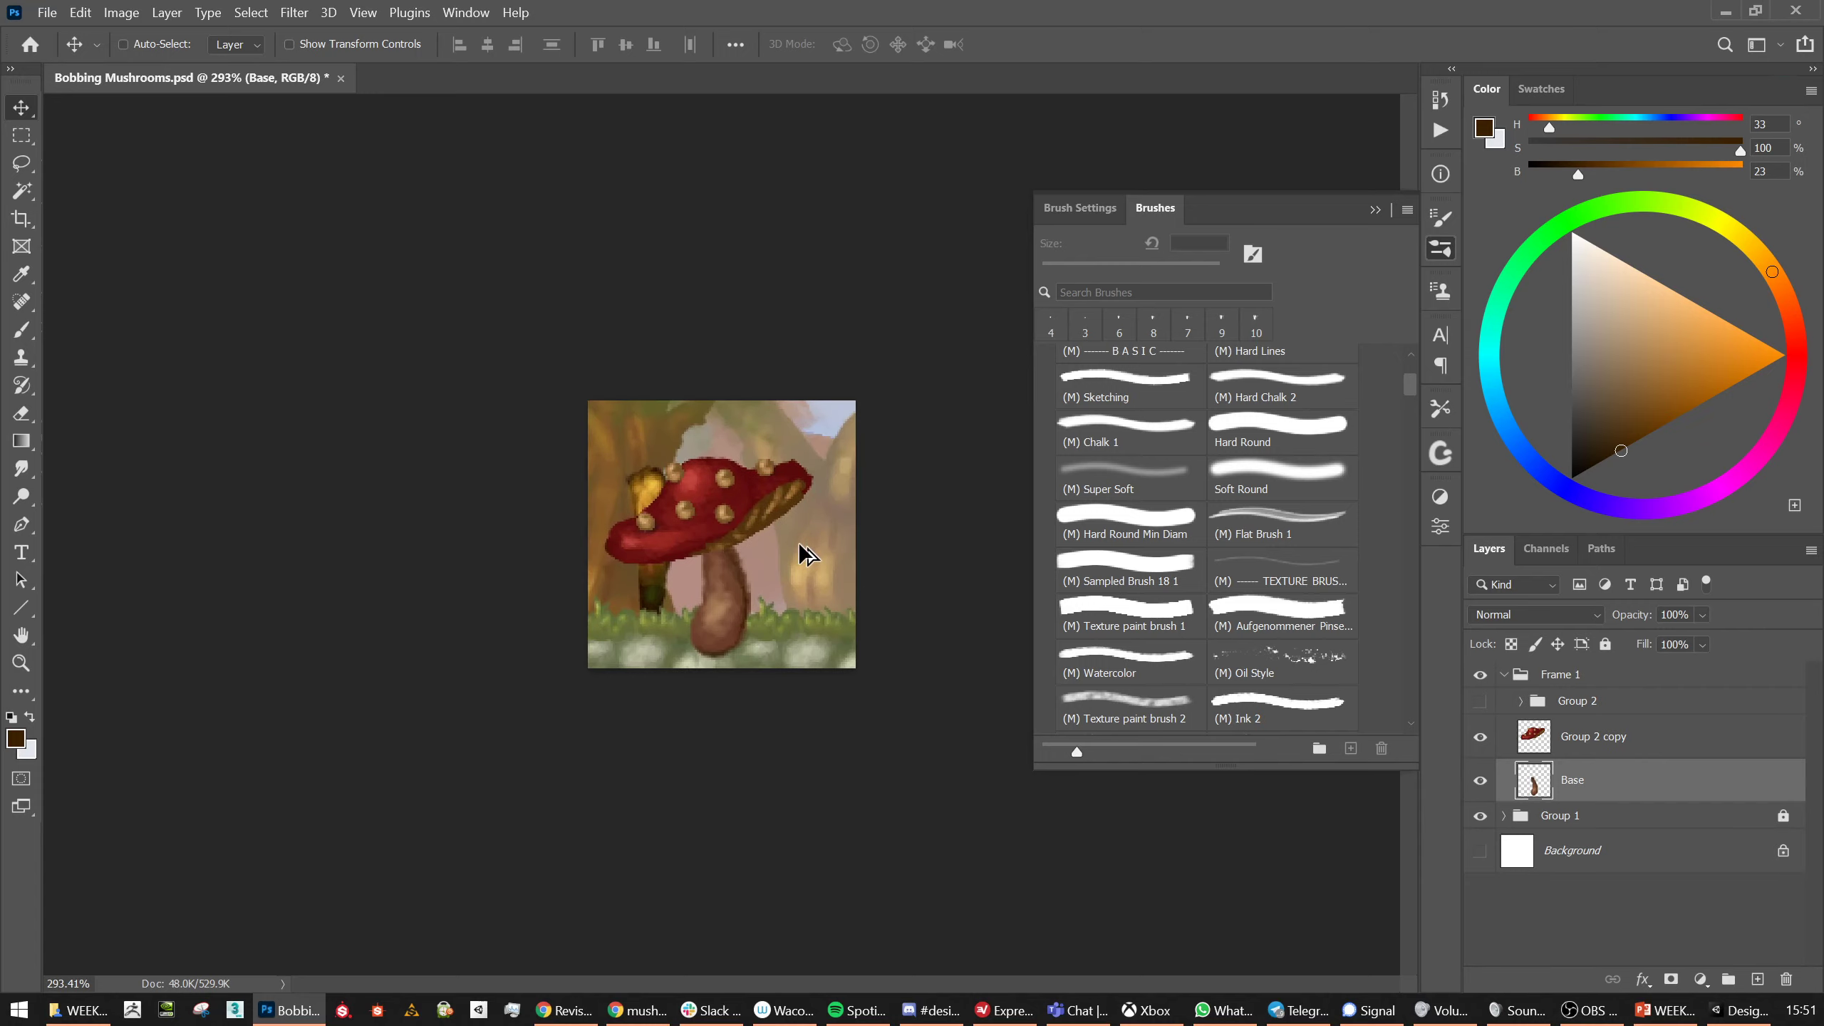
Apply a Hue/Saturation adjustment to the Base layer with saturation -12 and lightness +6
left_click(122, 14)
mouse_move(172, 59)
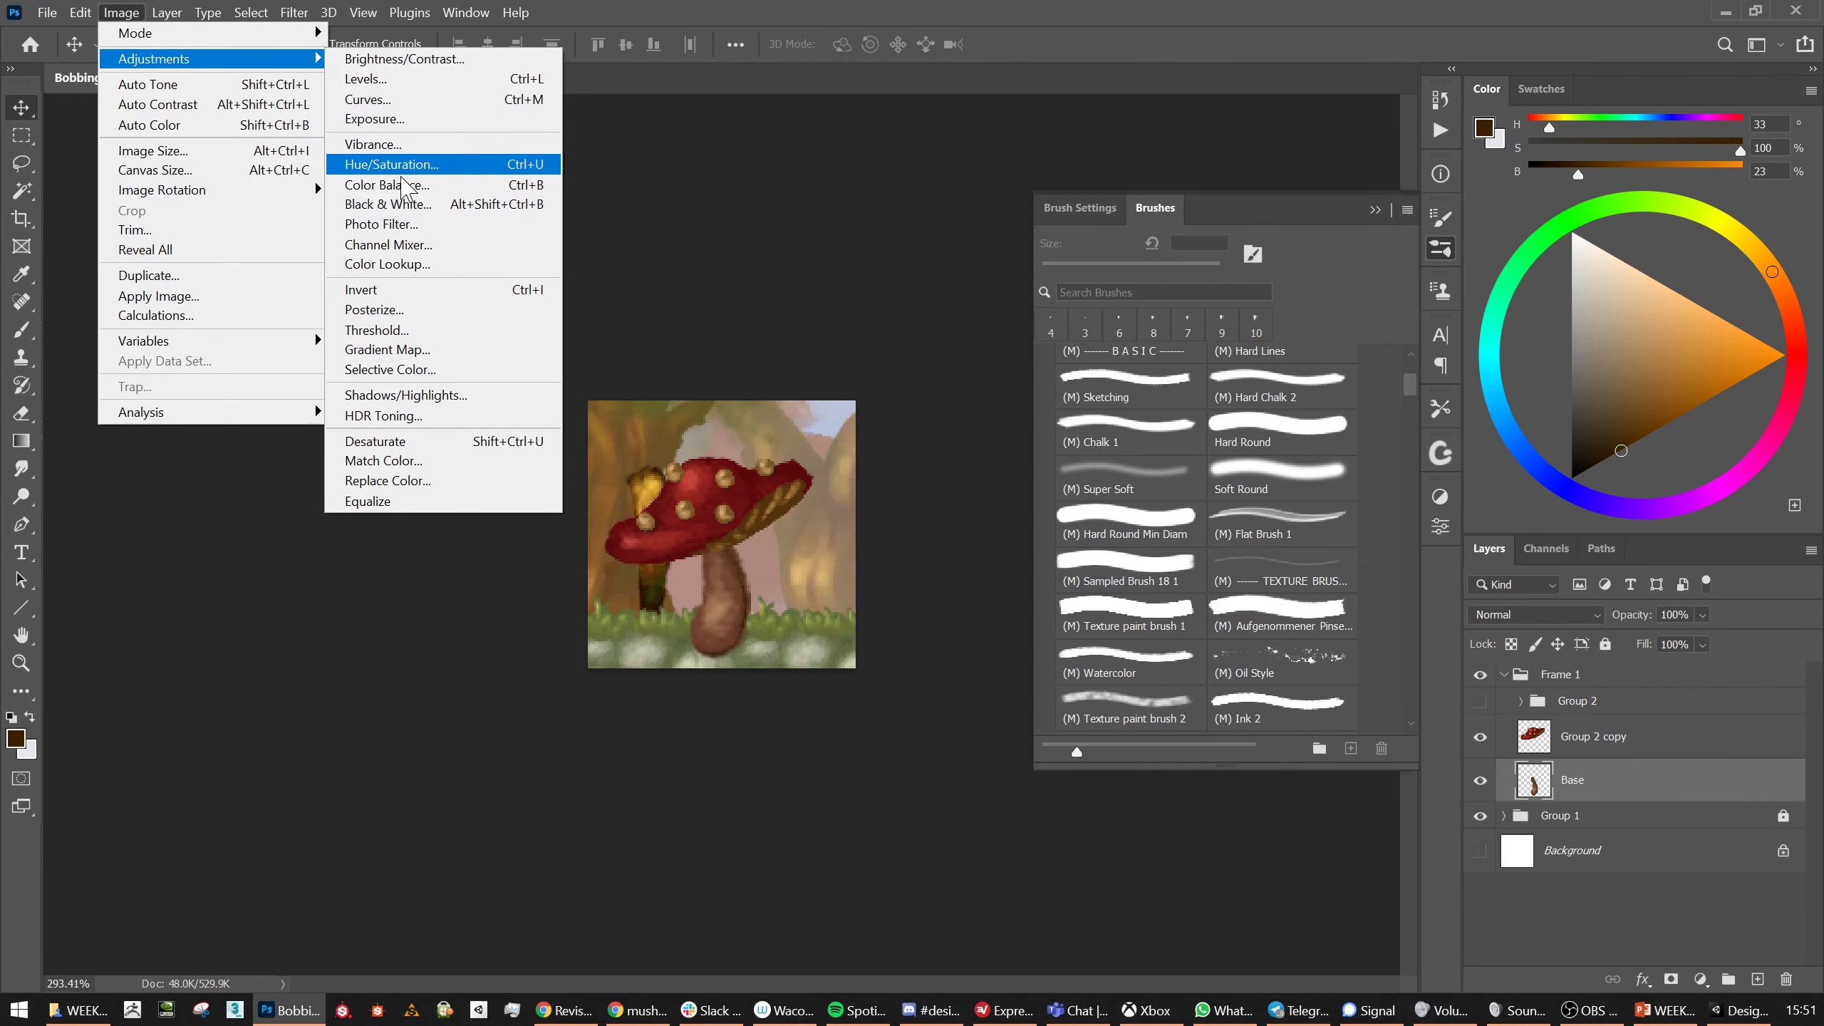
key("Escape")
key("Escape")
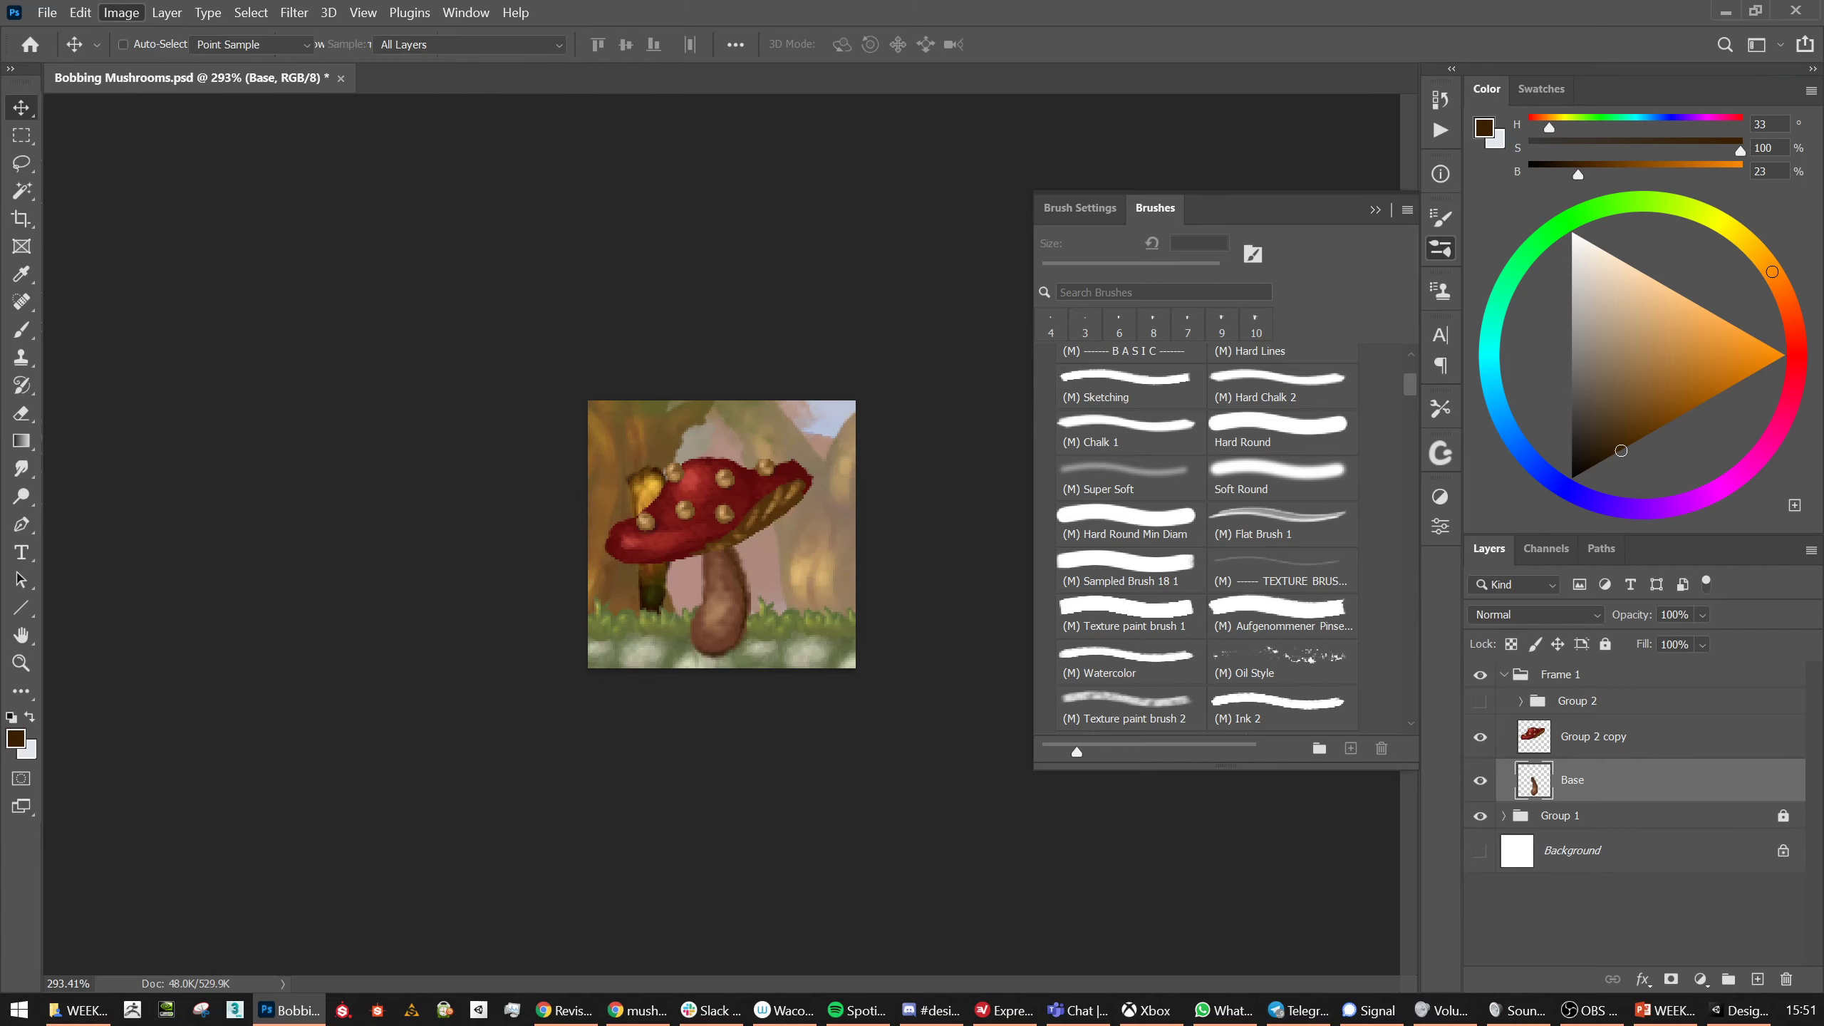
key("i")
key("ctrl+u")
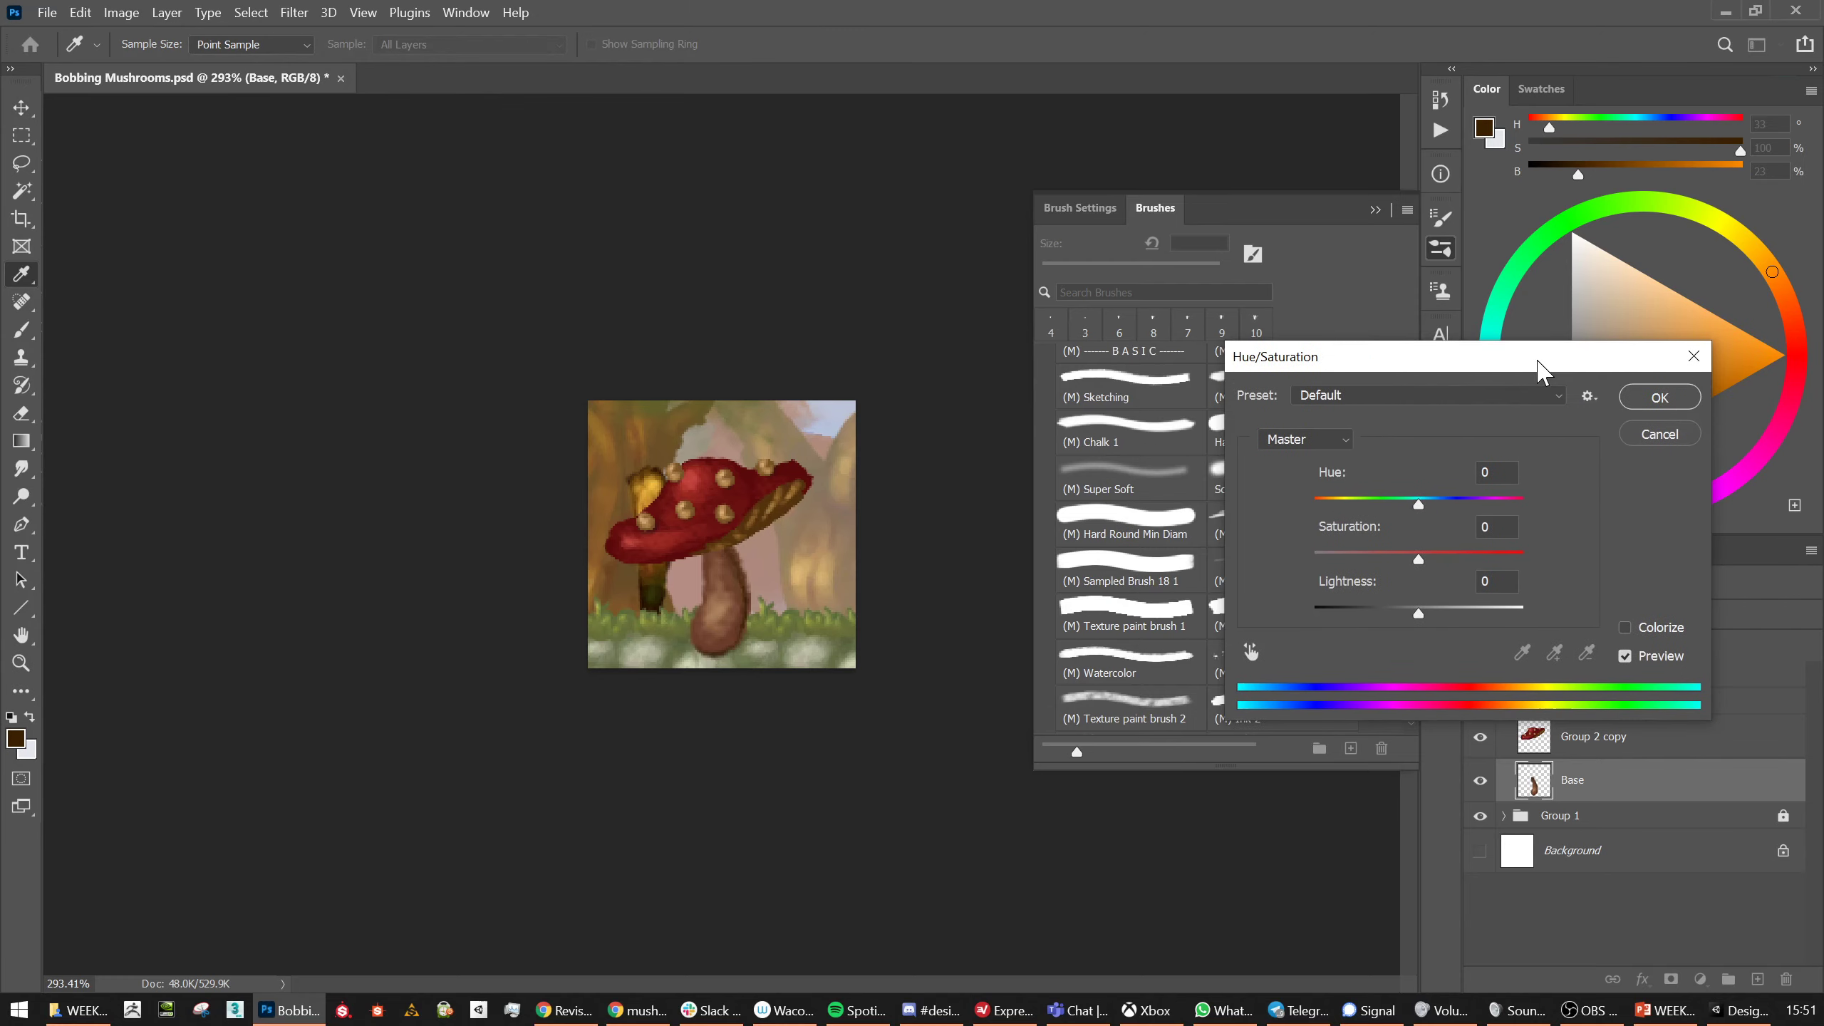
left_click_drag(1418, 560, 1408, 559)
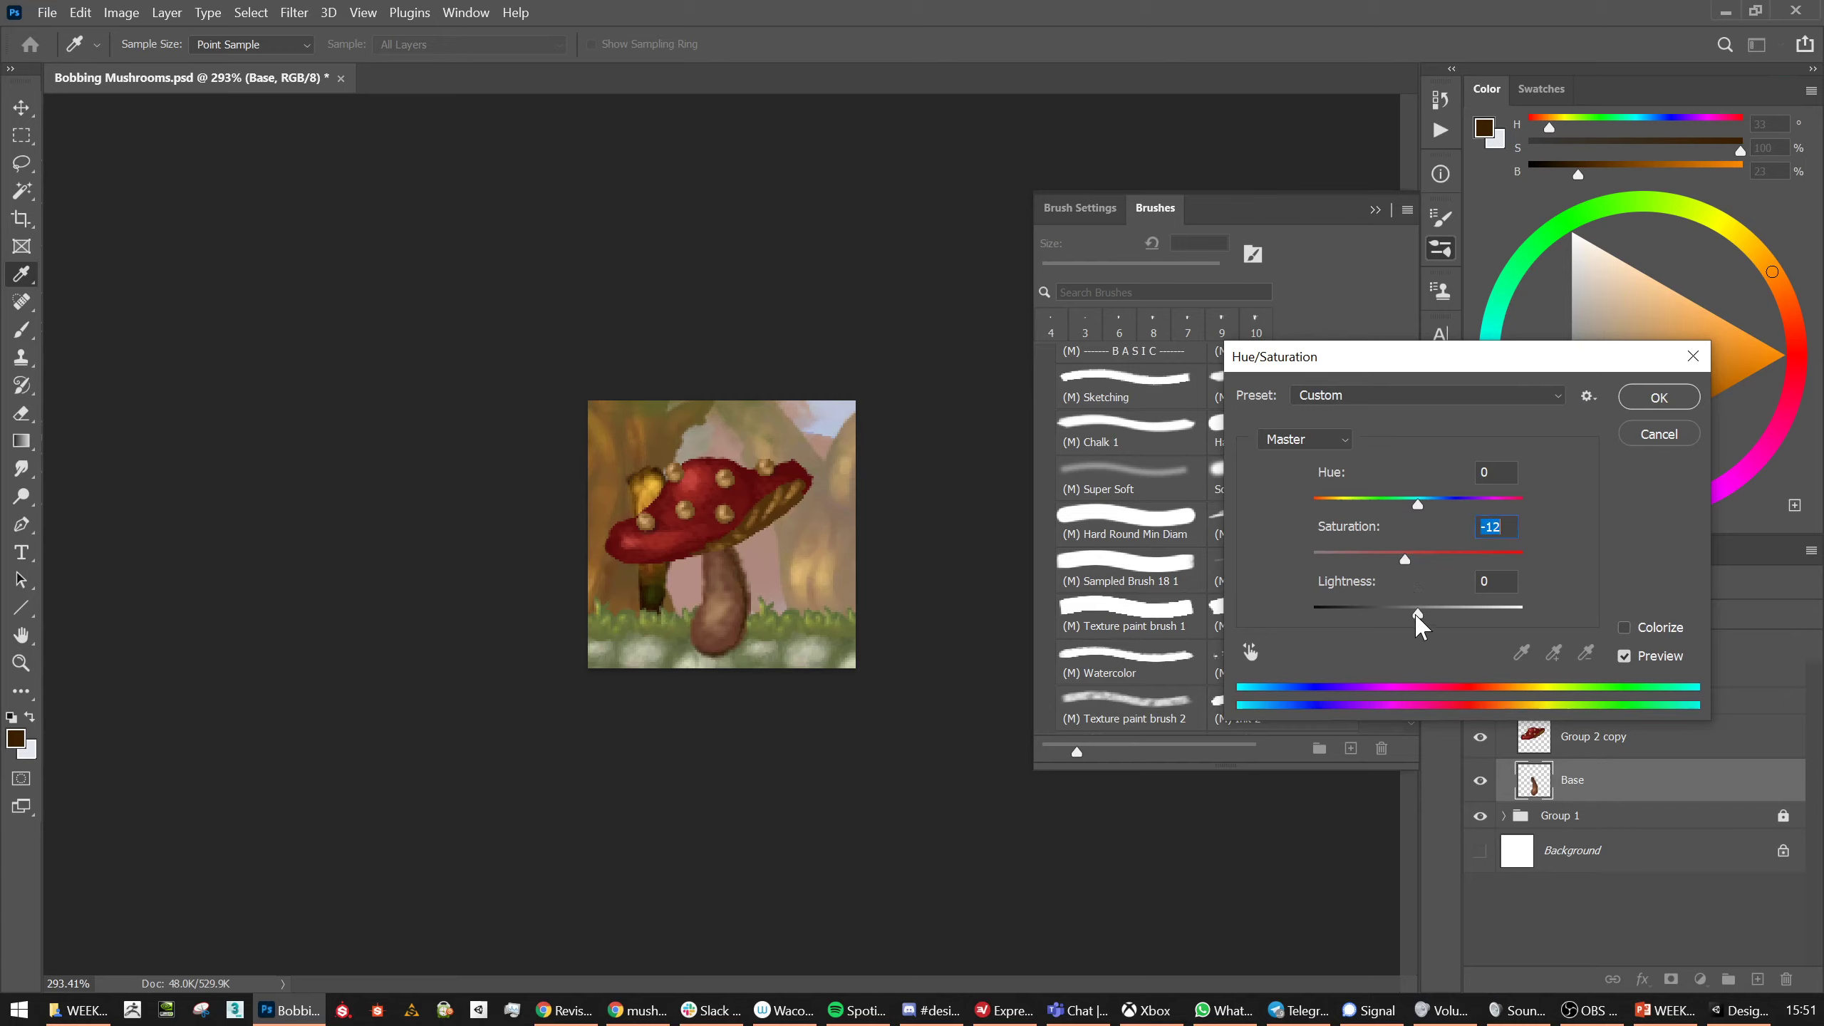
left_click_drag(1424, 615, 1424, 615)
left_click_drag(1419, 613, 1429, 624)
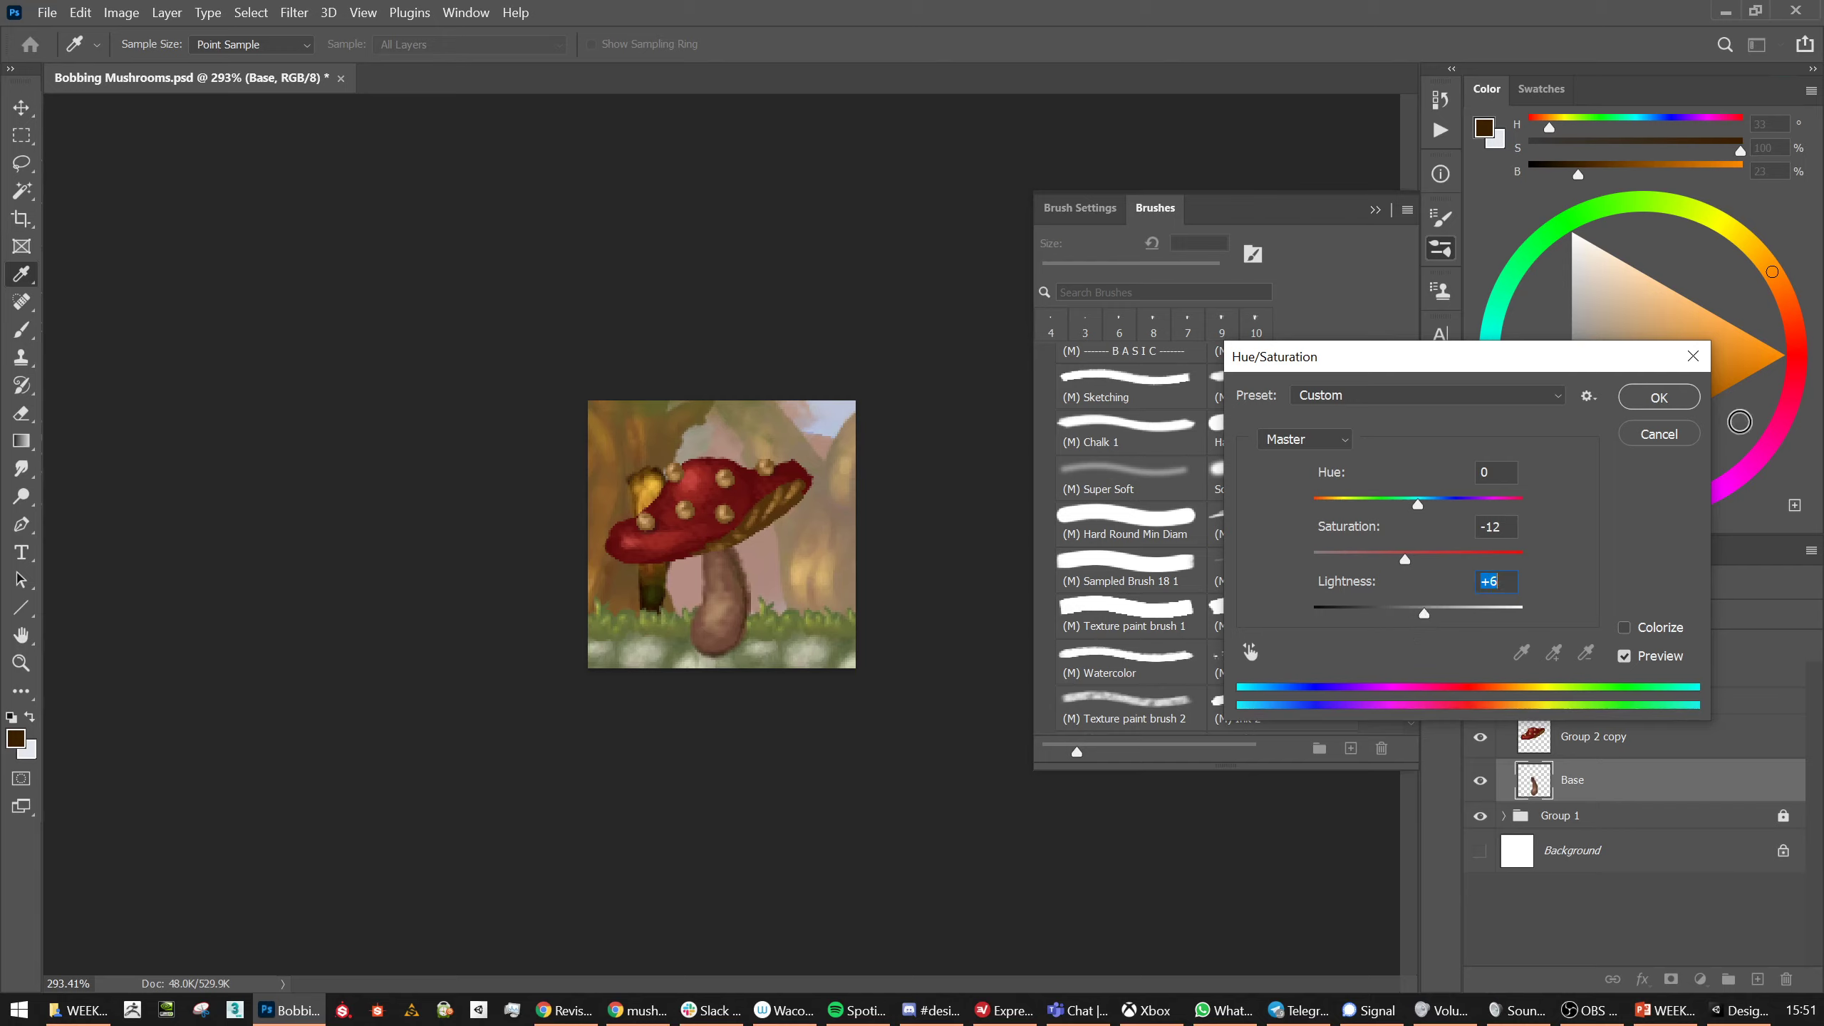
key("Return")
key("v")
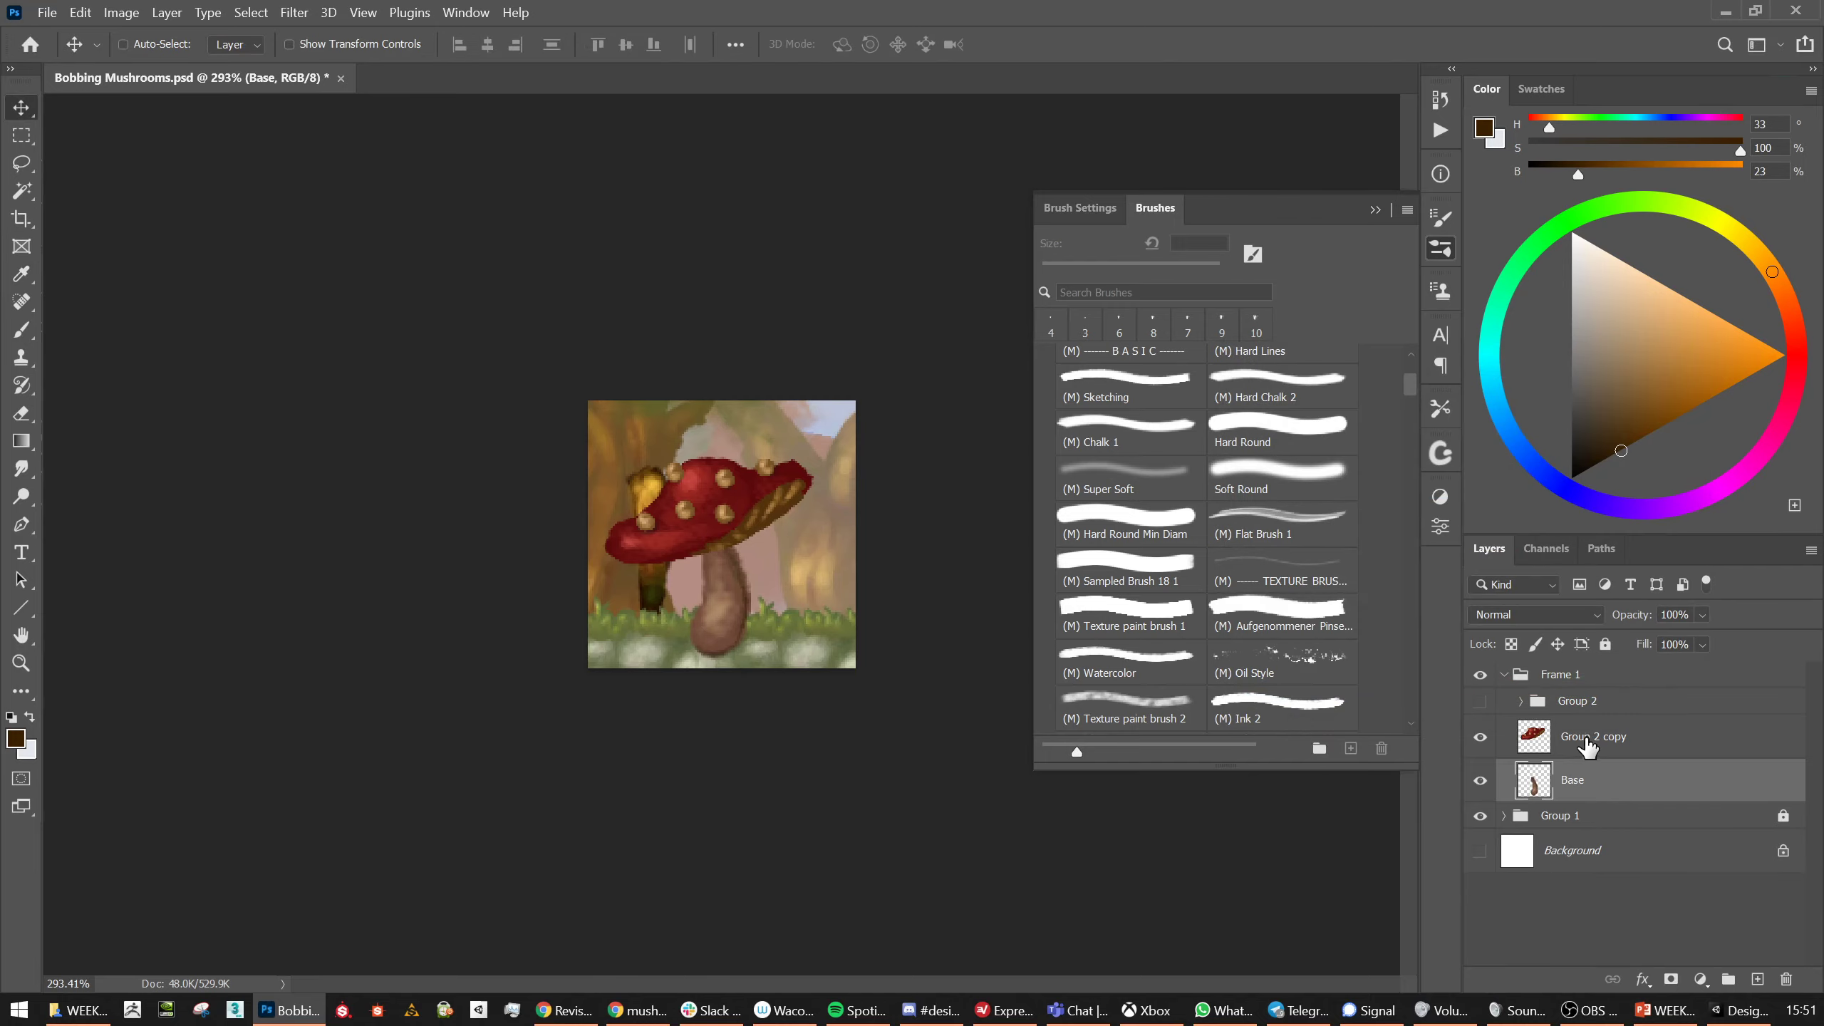
Apply a Hue/Saturation adjustment to the merged cap layer with saturation -15 and lightness +8
left_click(1587, 748)
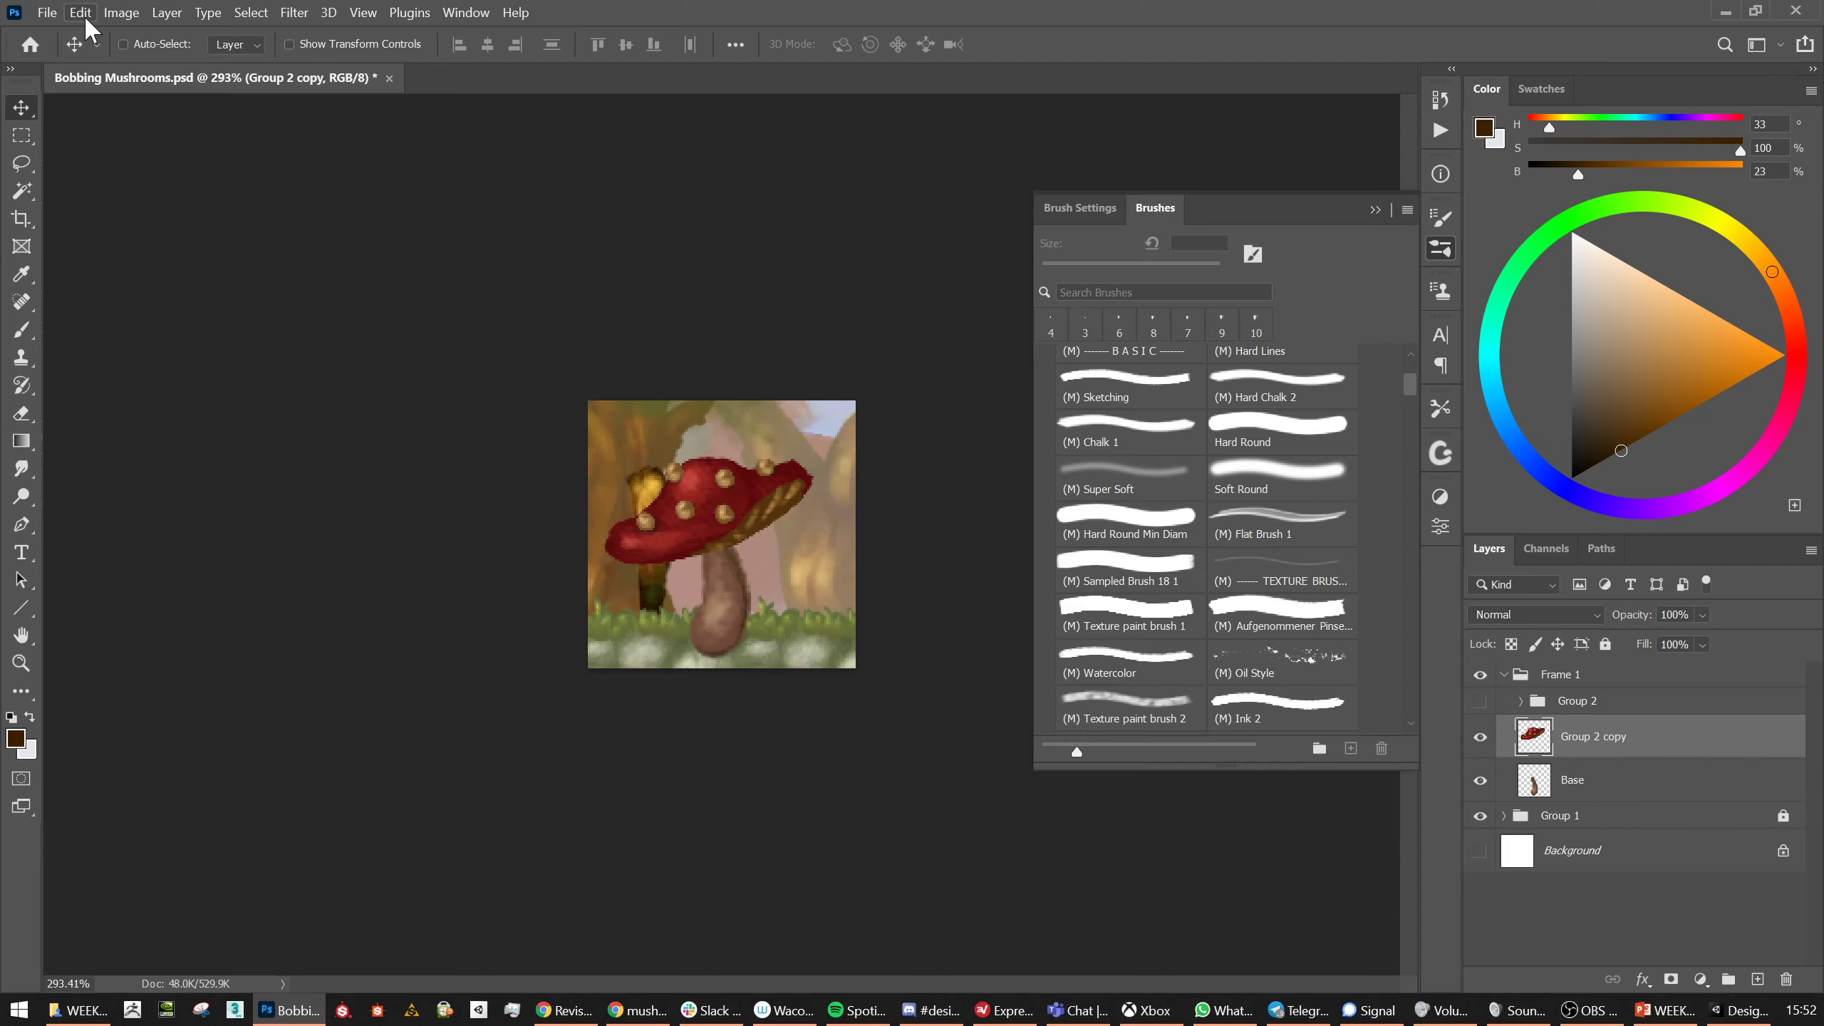
left_click(119, 12)
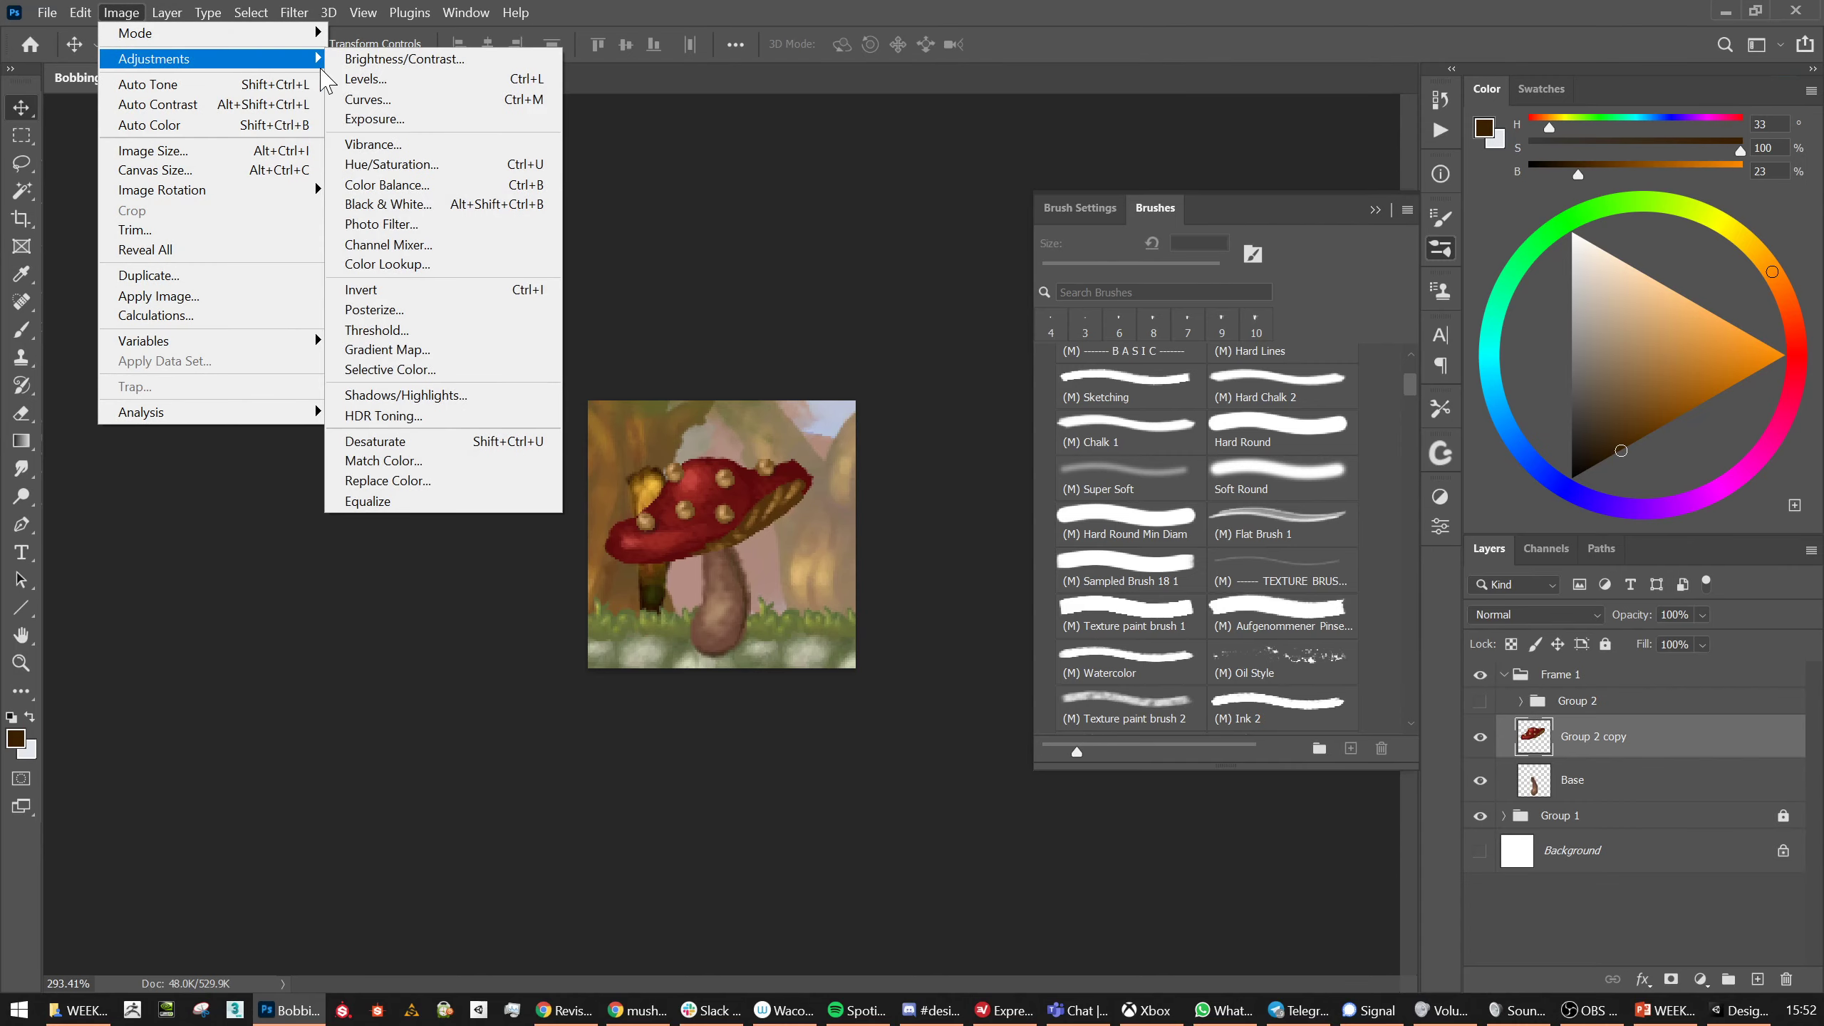
left_click(479, 163)
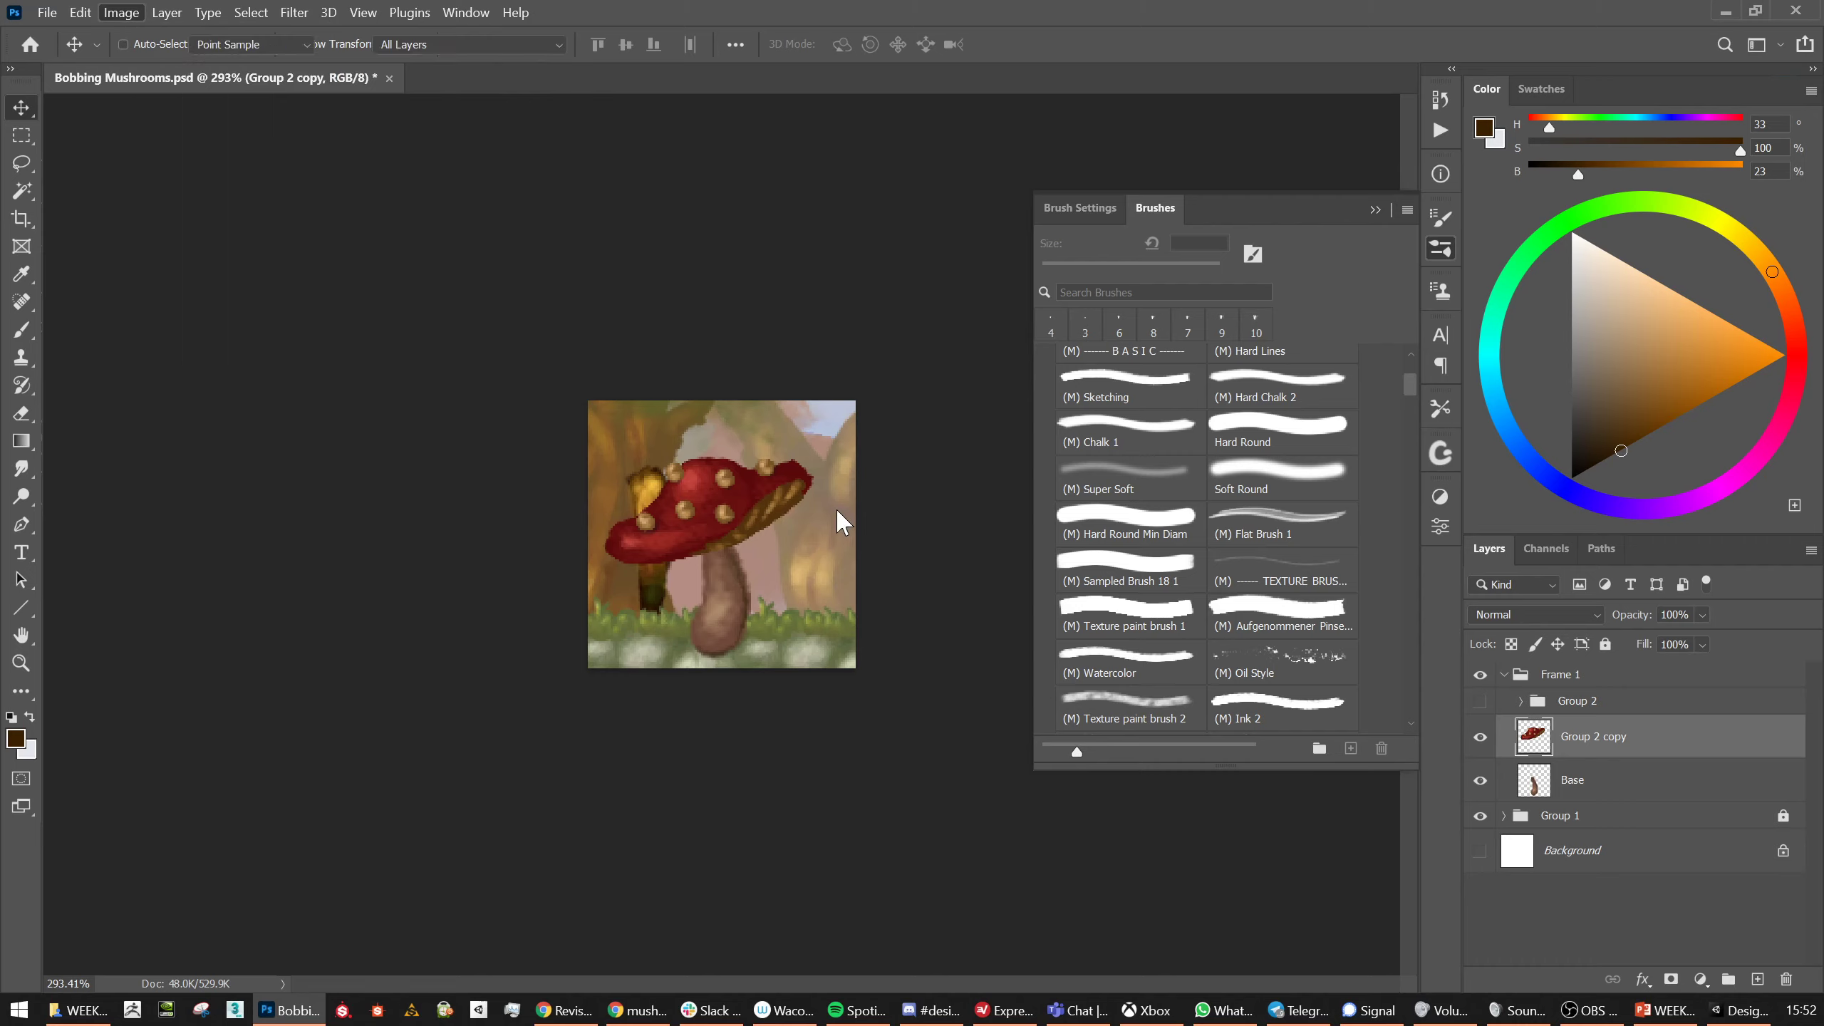
left_click_drag(1421, 560, 1429, 612)
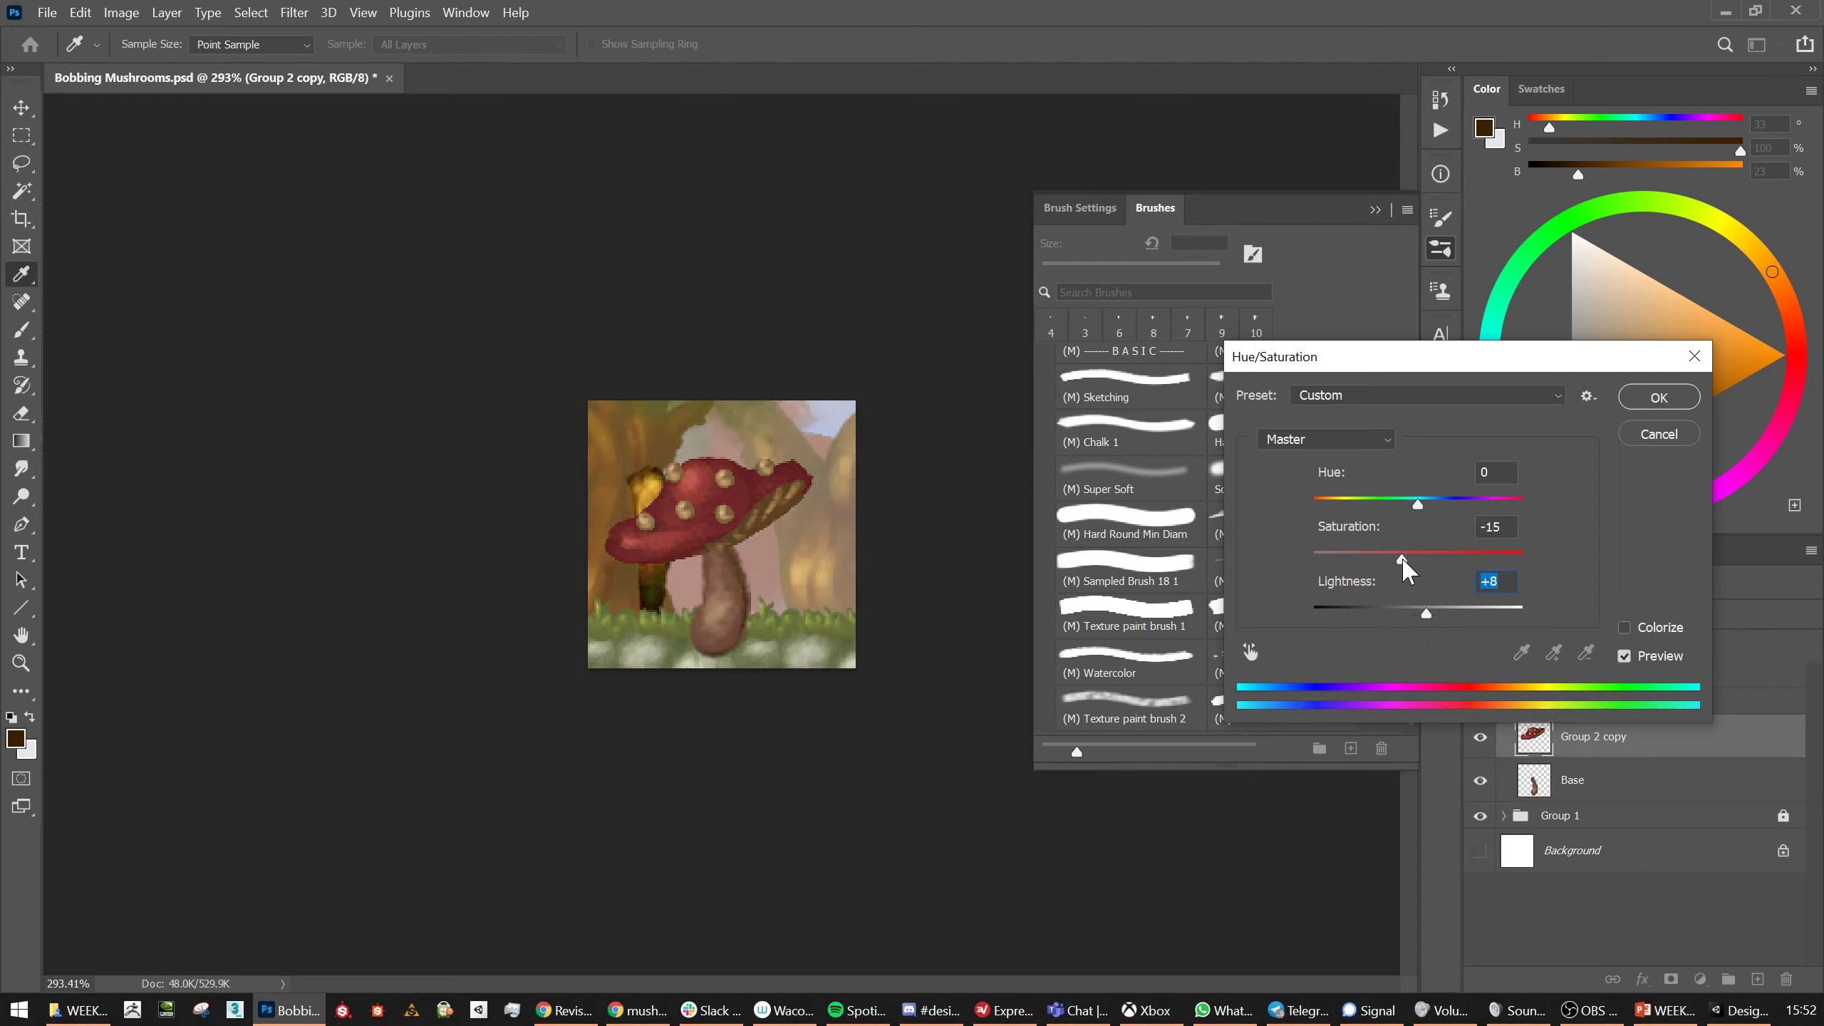
left_click(1469, 445)
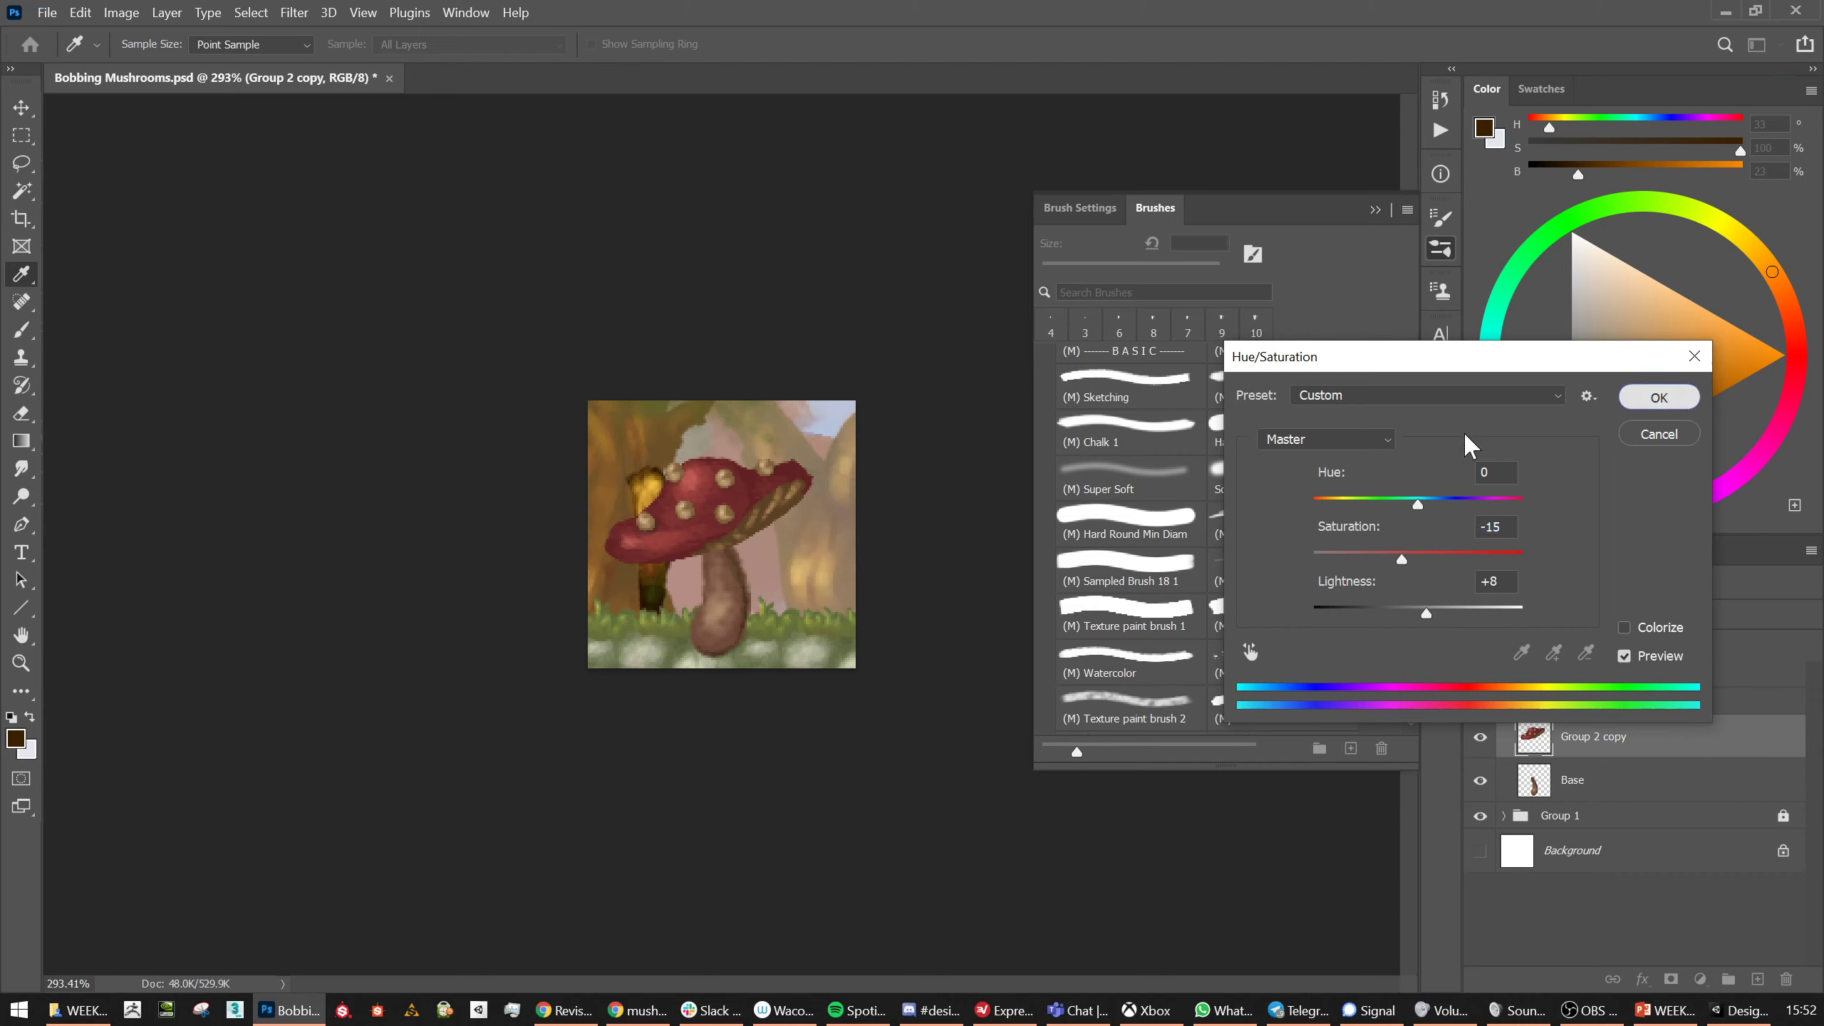
key("v")
key("Return")
scroll(865, 513, "down", 5)
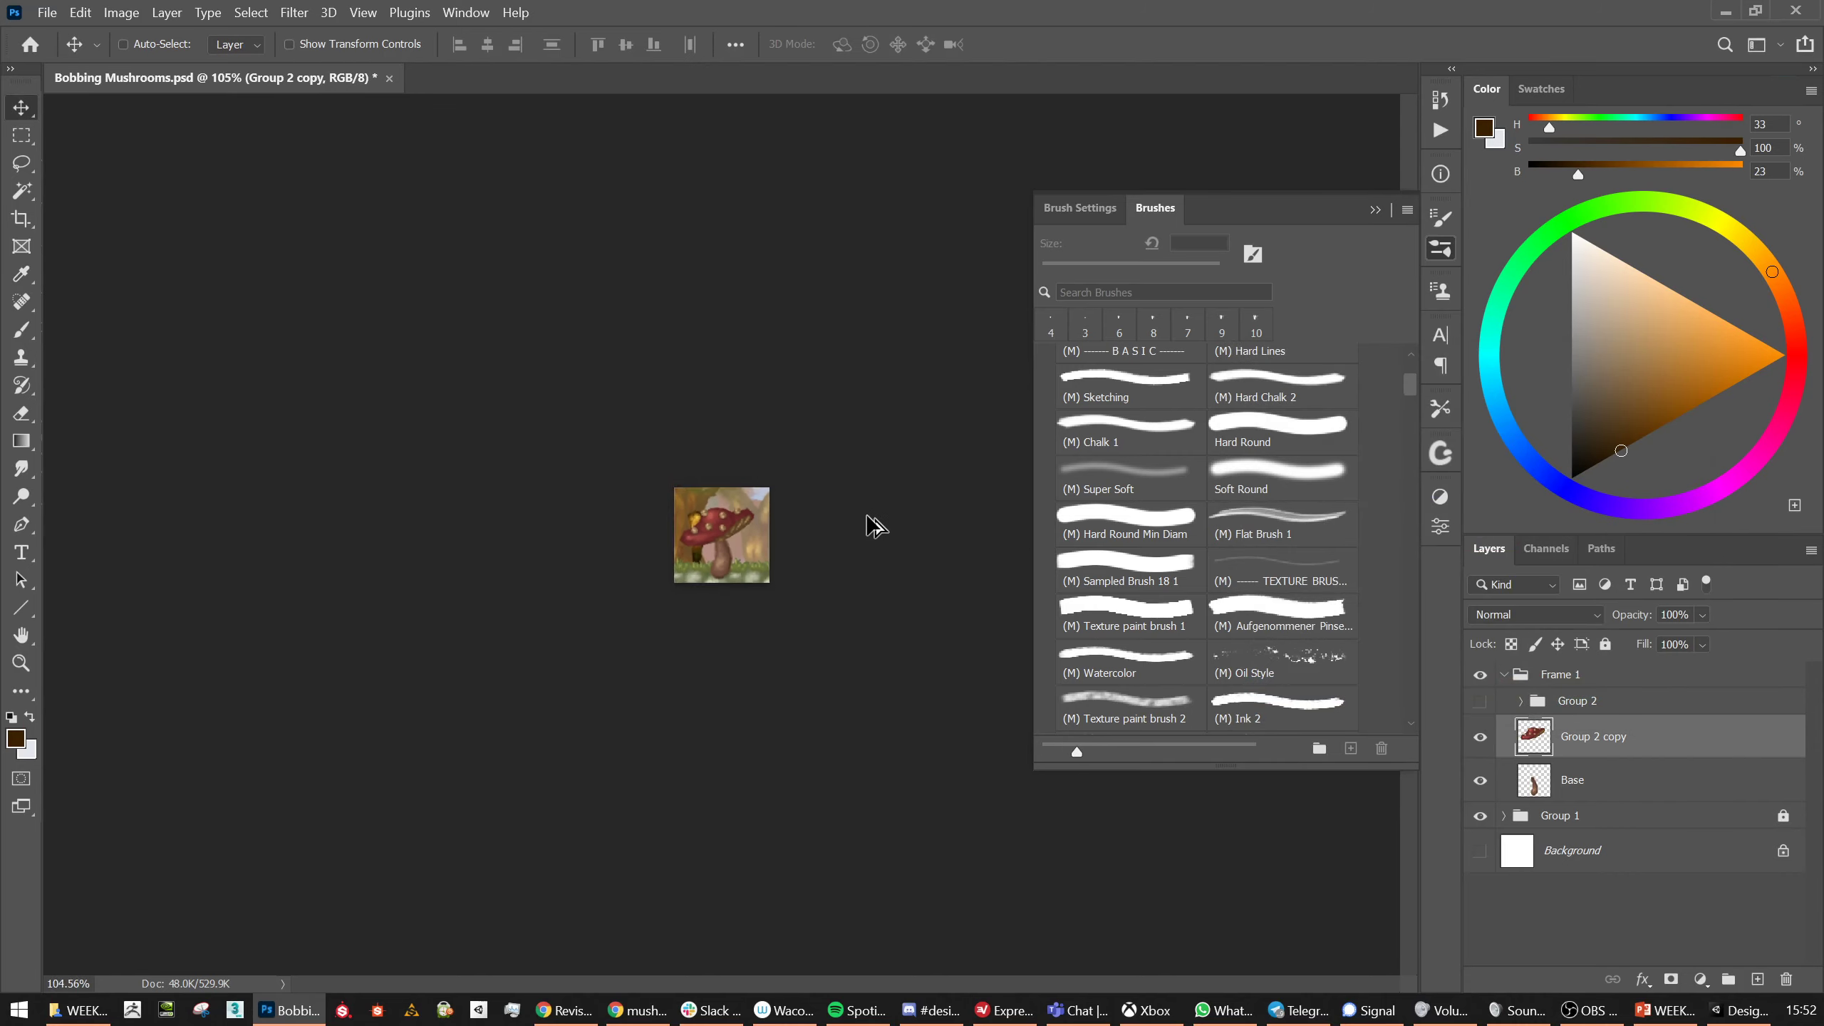
scroll(811, 561, "up", 2)
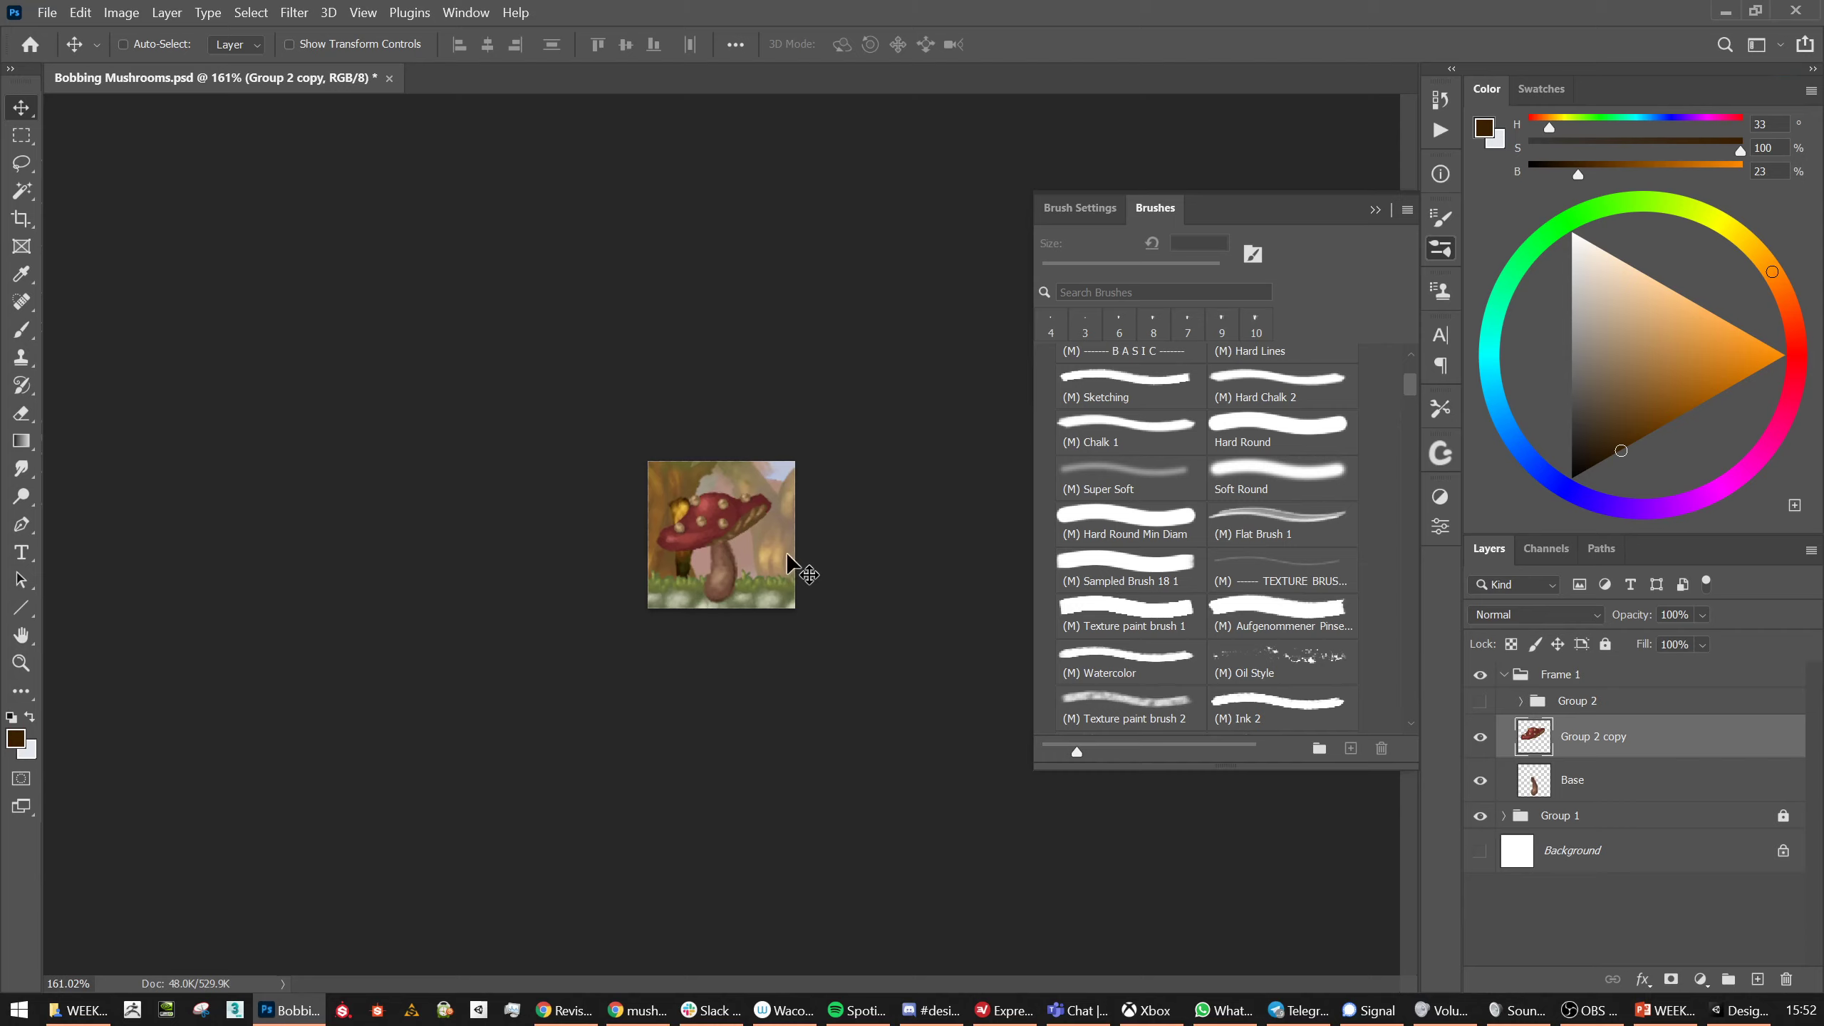
scroll(722, 513, "up", 3)
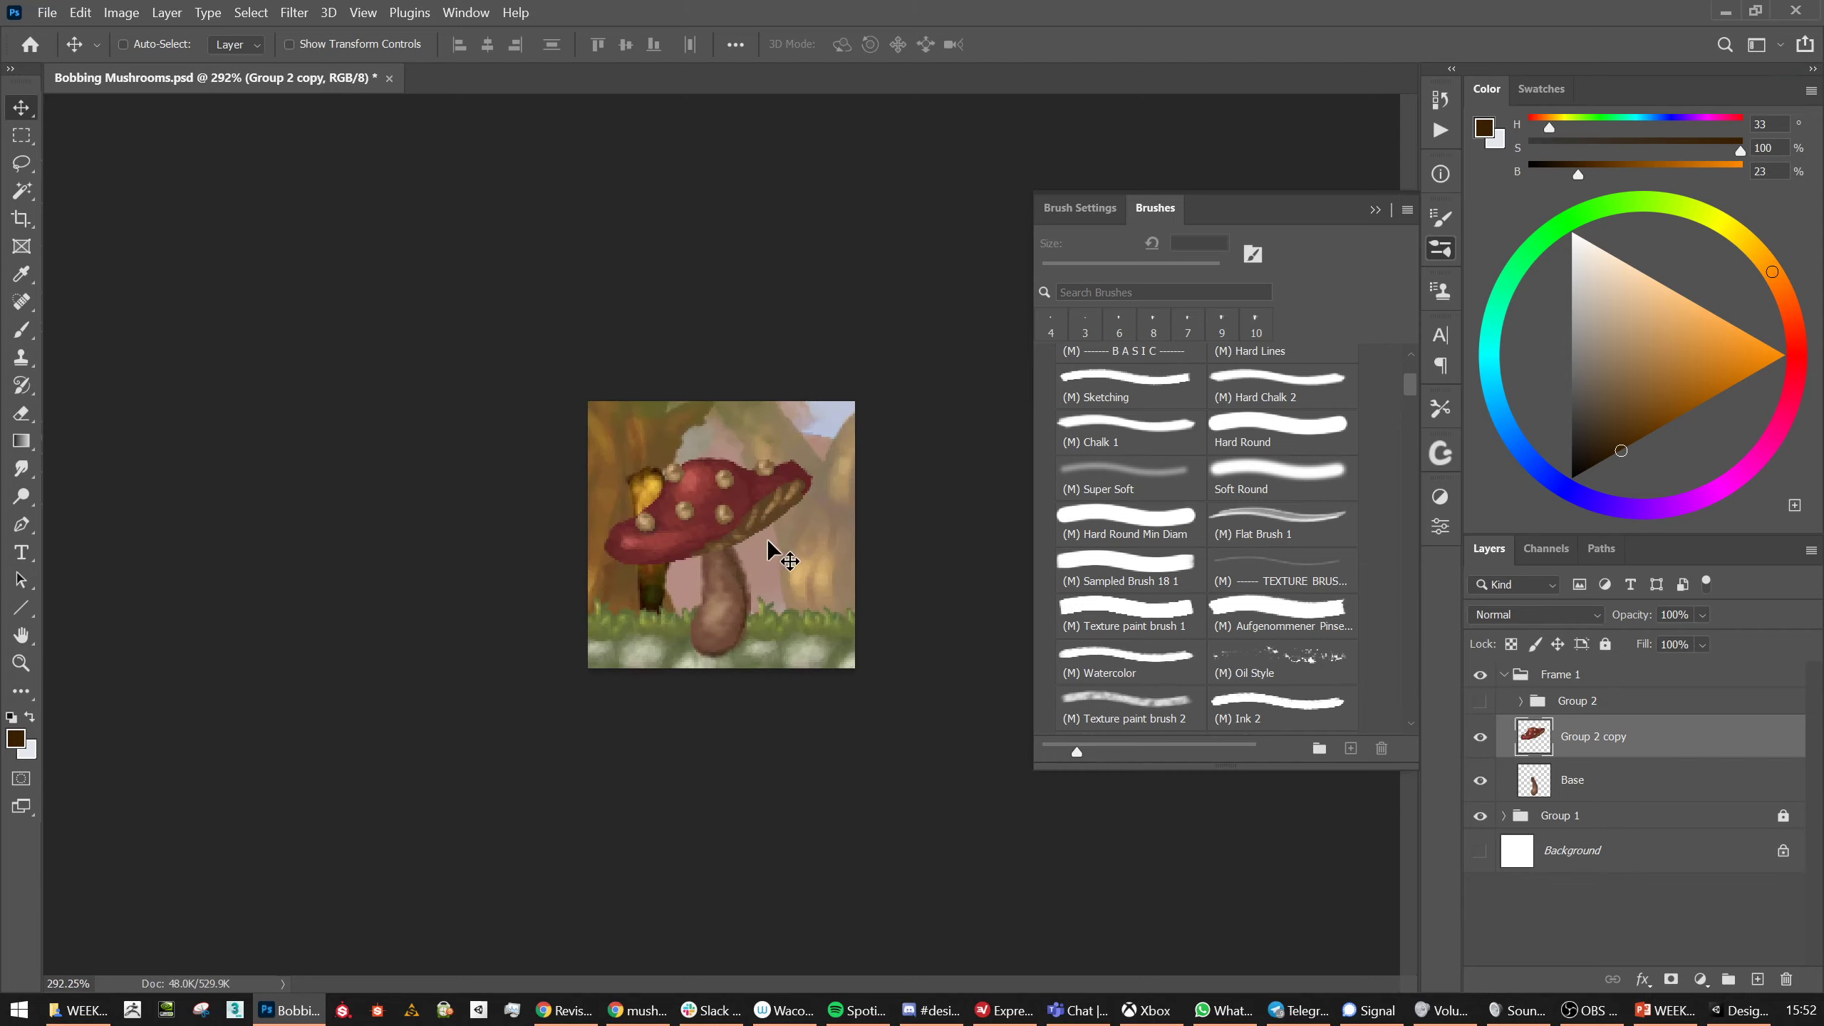
Hide Group 1 with the forest background so only the Frame 1 mushroom shows, and save the document
scroll(767, 540, "up", 1)
key("ctrl")
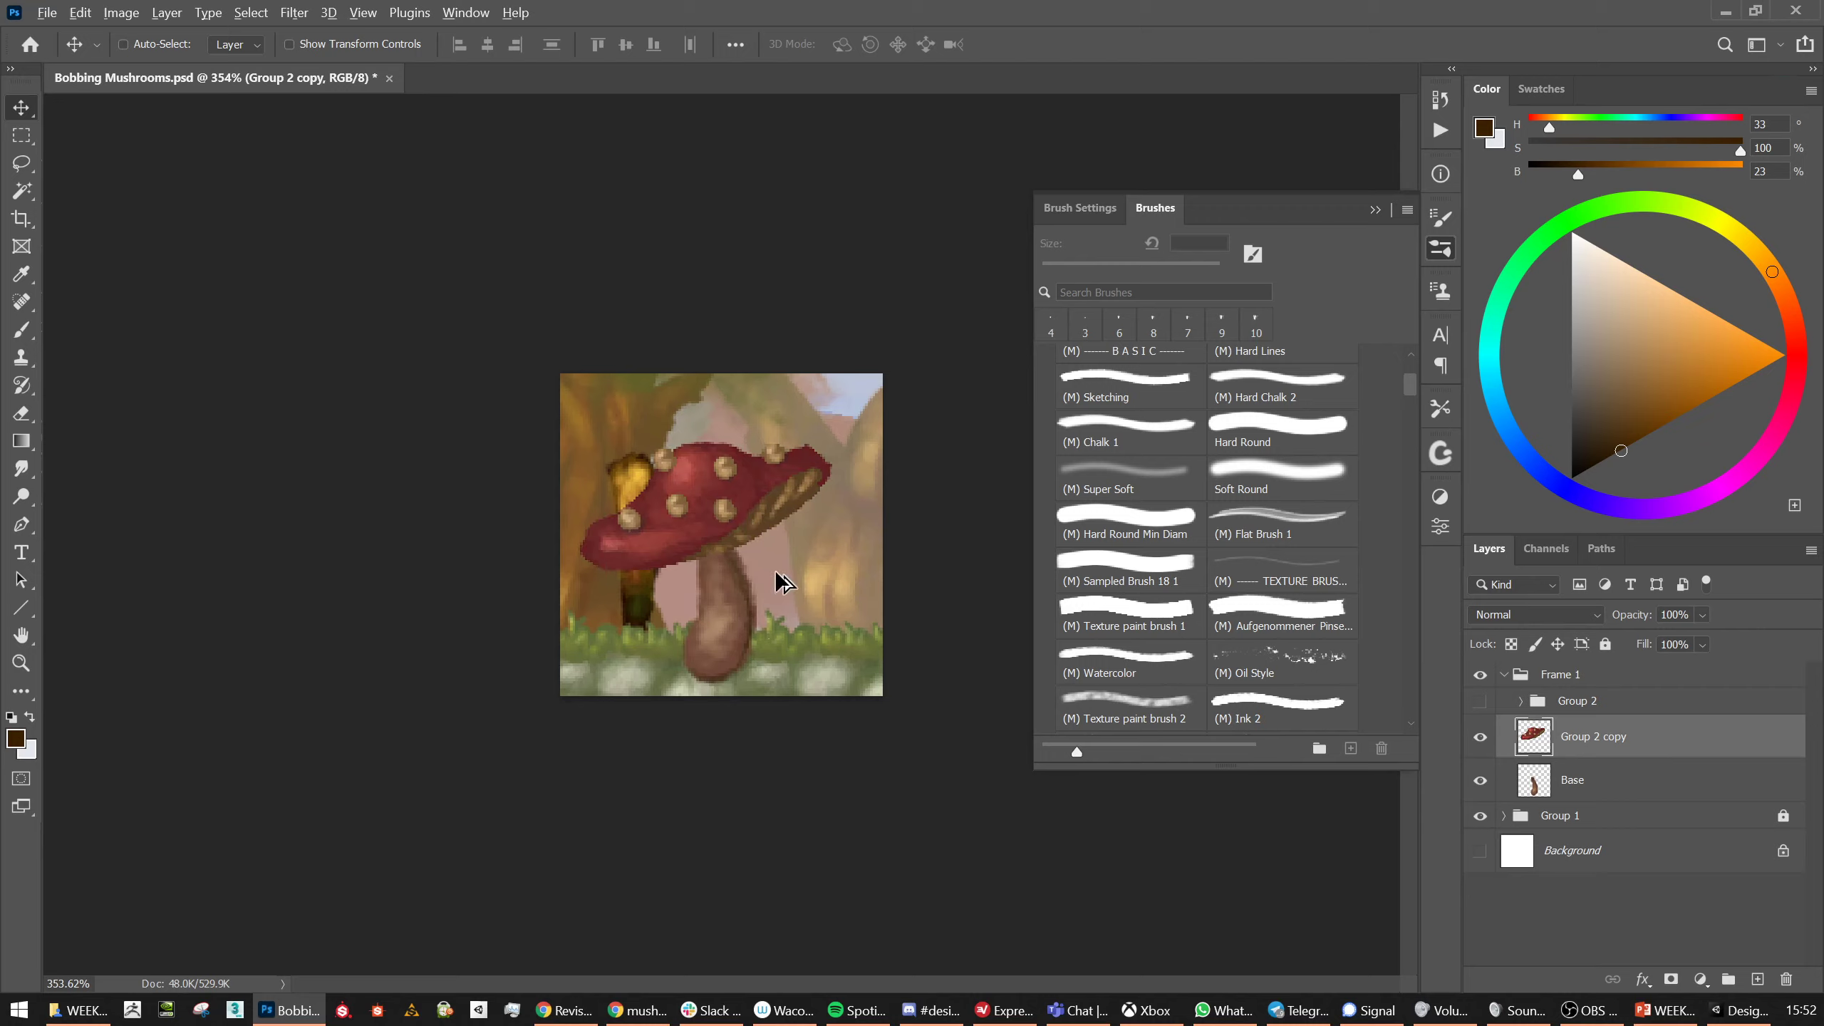
scroll(777, 573, "down", 2)
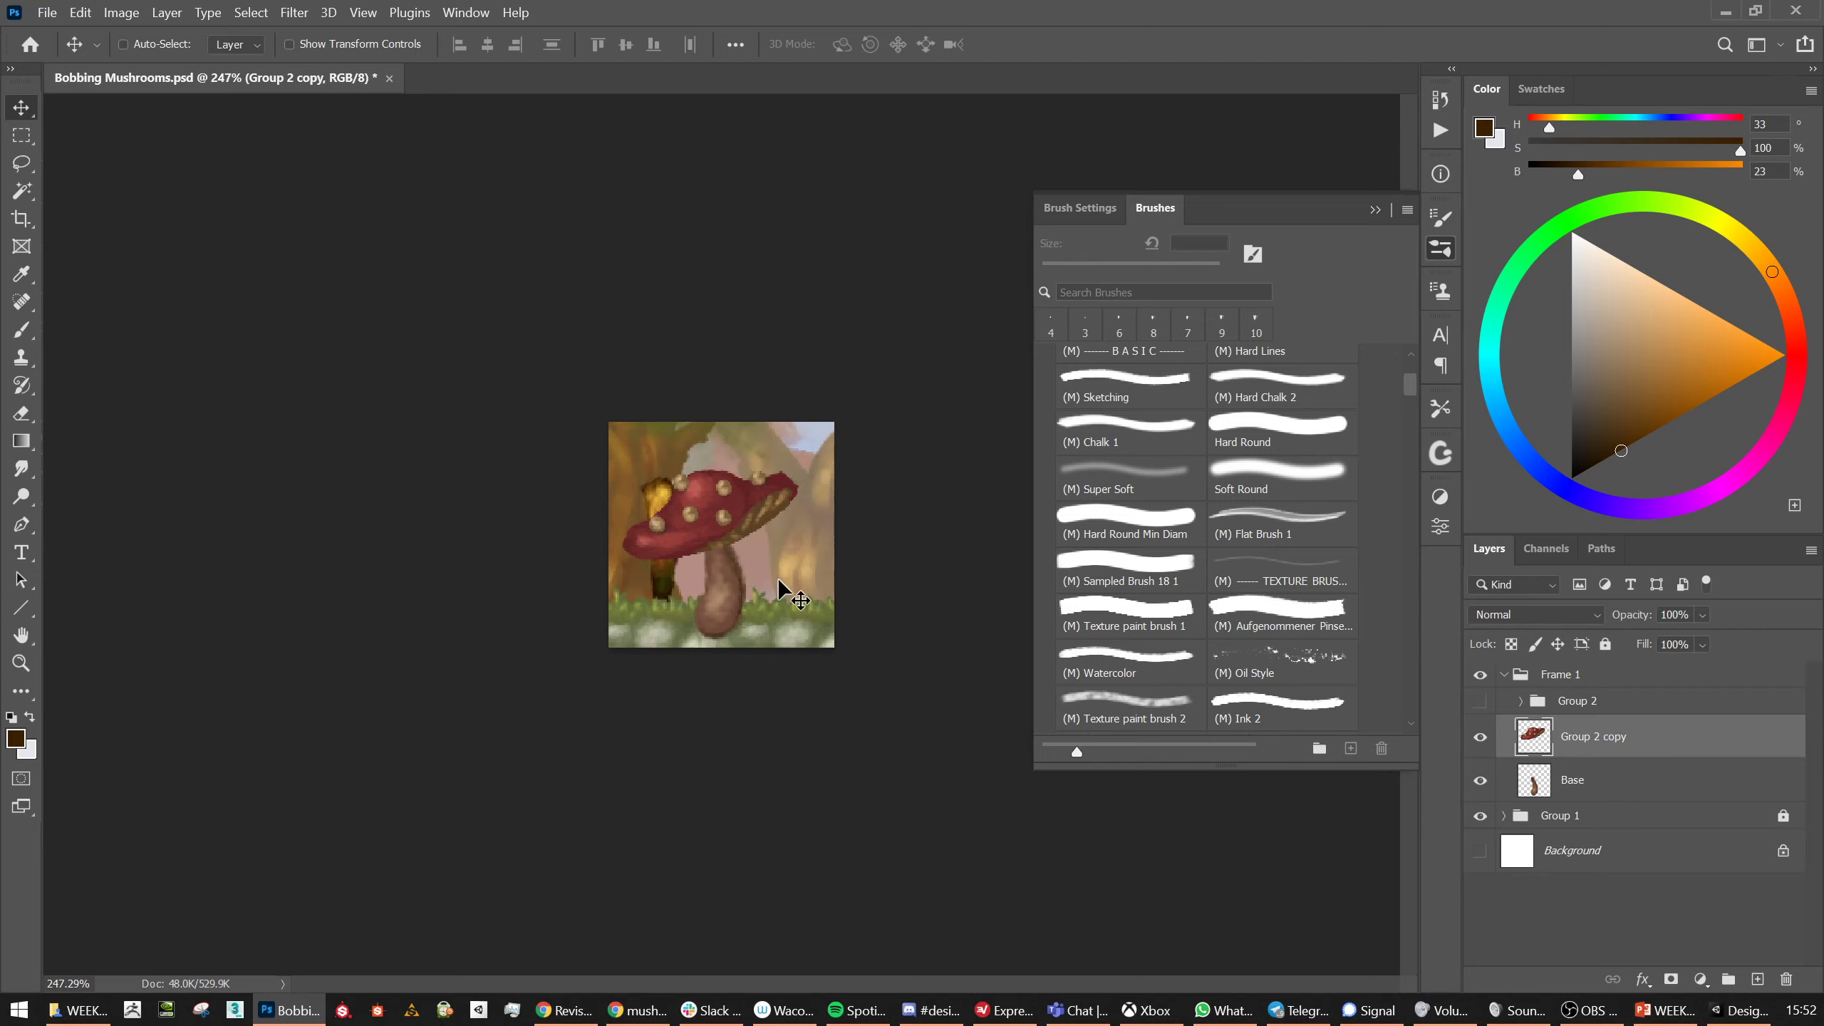
left_click(1480, 675)
left_click(1480, 675)
left_click(1480, 816)
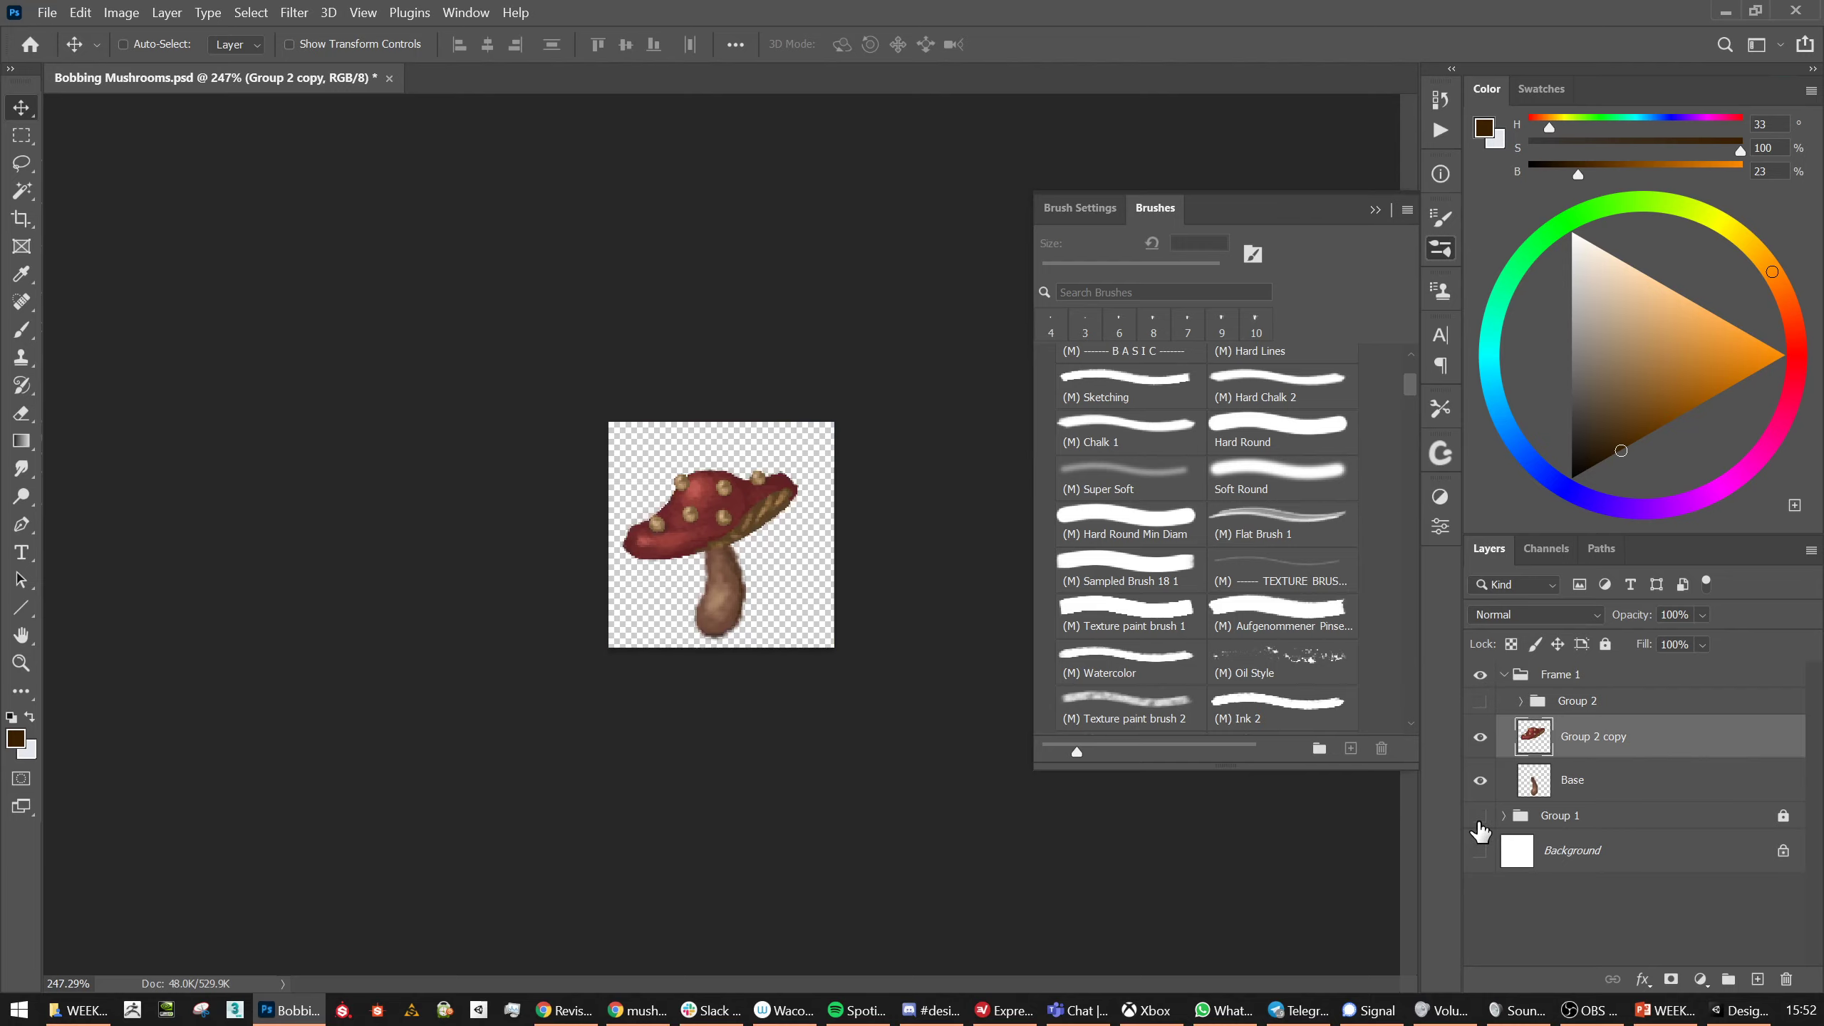
left_click(1481, 675)
left_click(1480, 675)
key("ctrl+s")
Duplicate the Frame 1 group as Frame 2, and collapse and hide the original Frame 1 group
left_click(1573, 680)
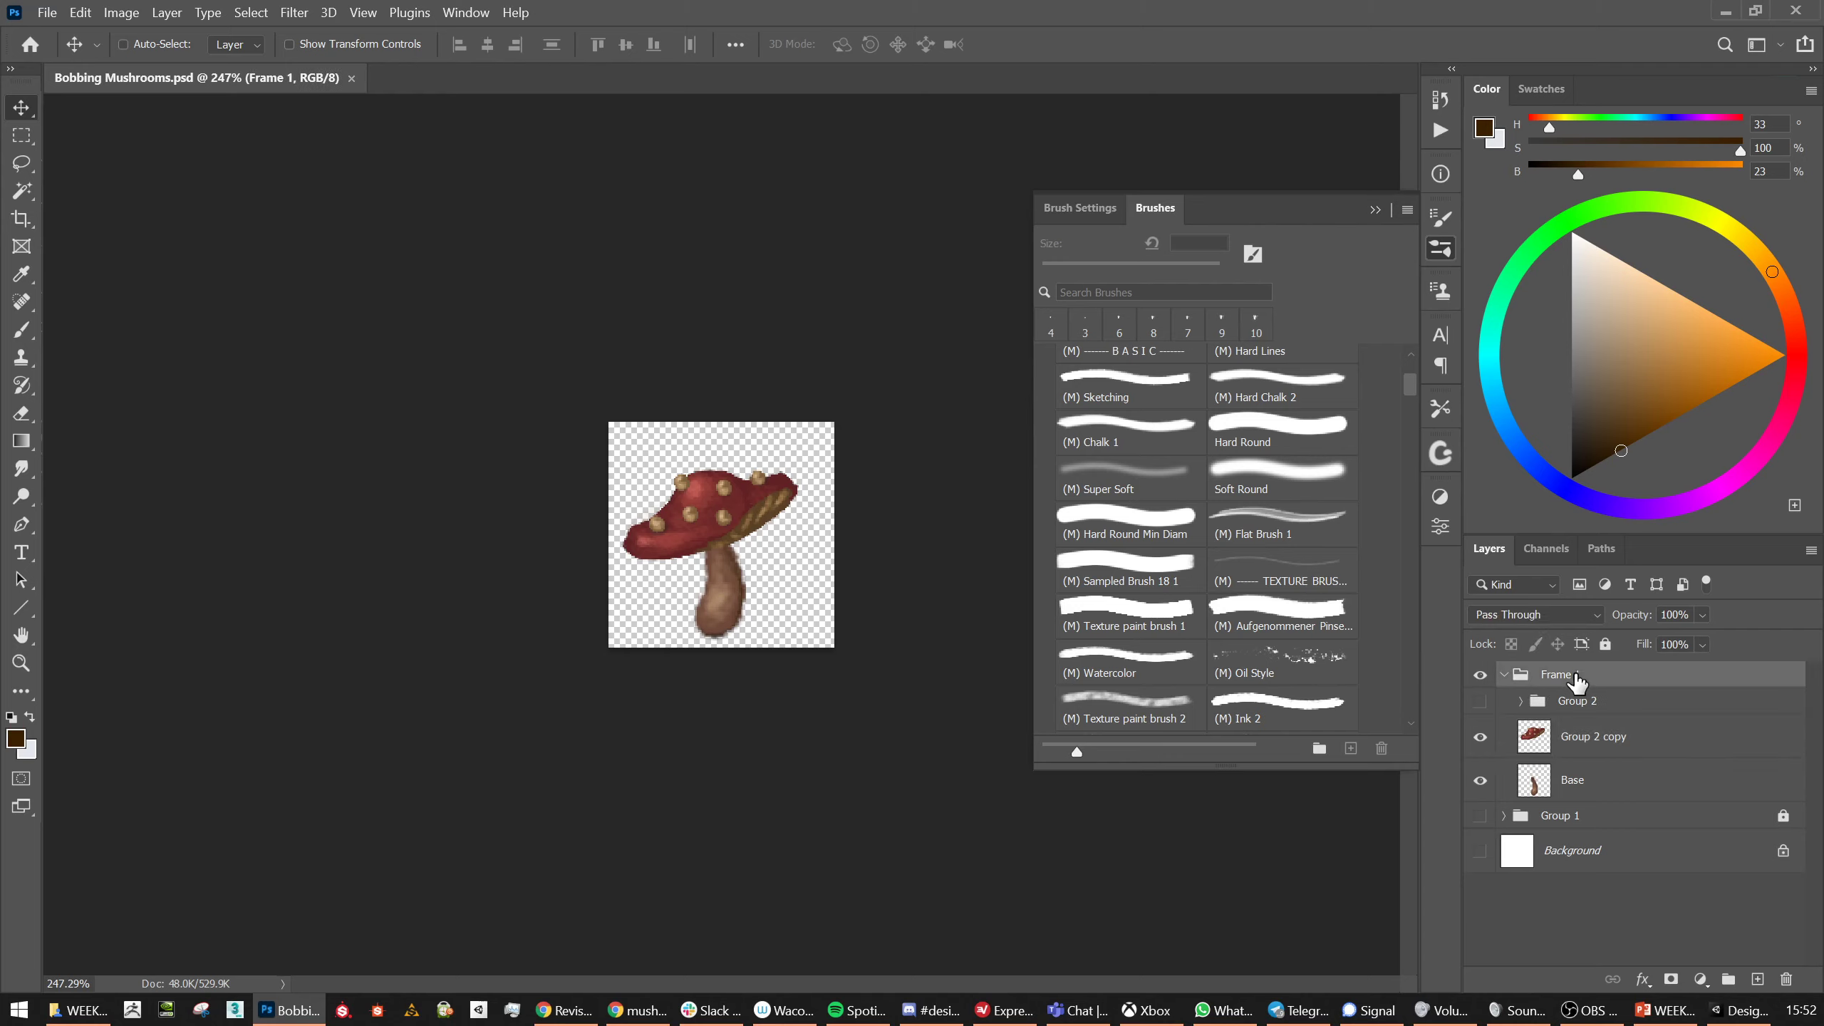
right_click(1577, 680)
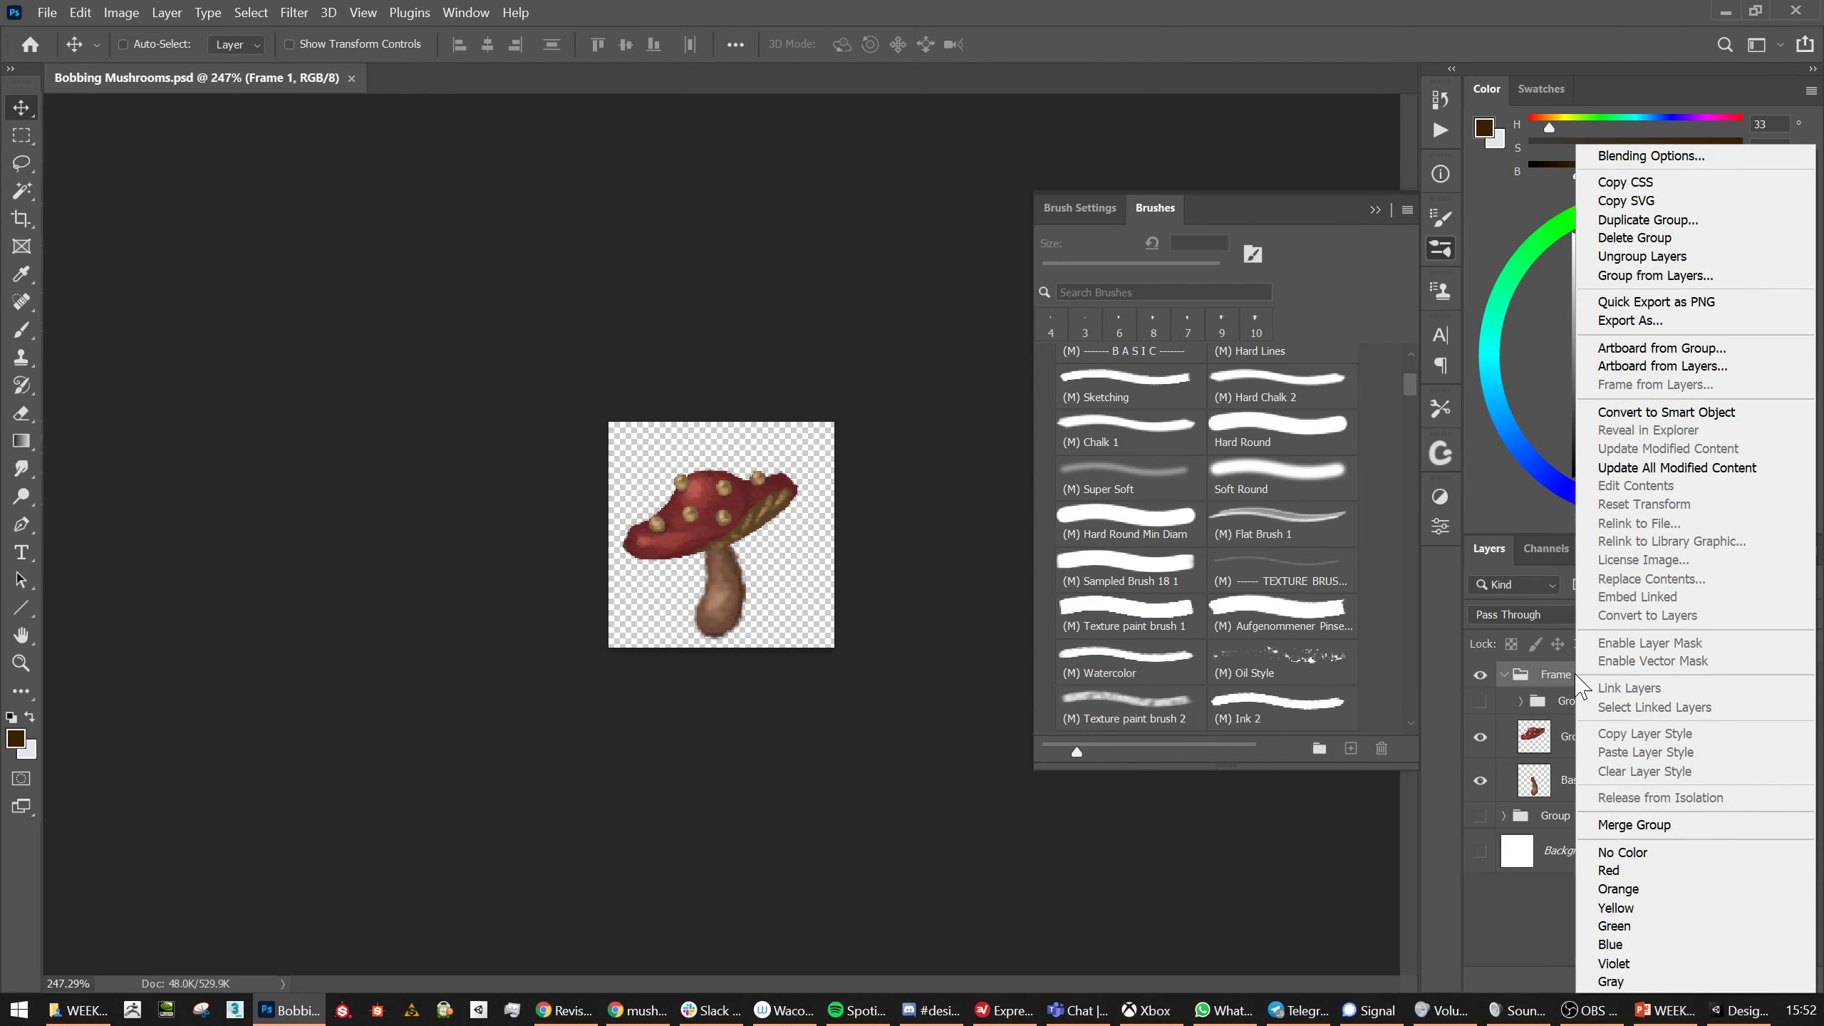
left_click(1653, 225)
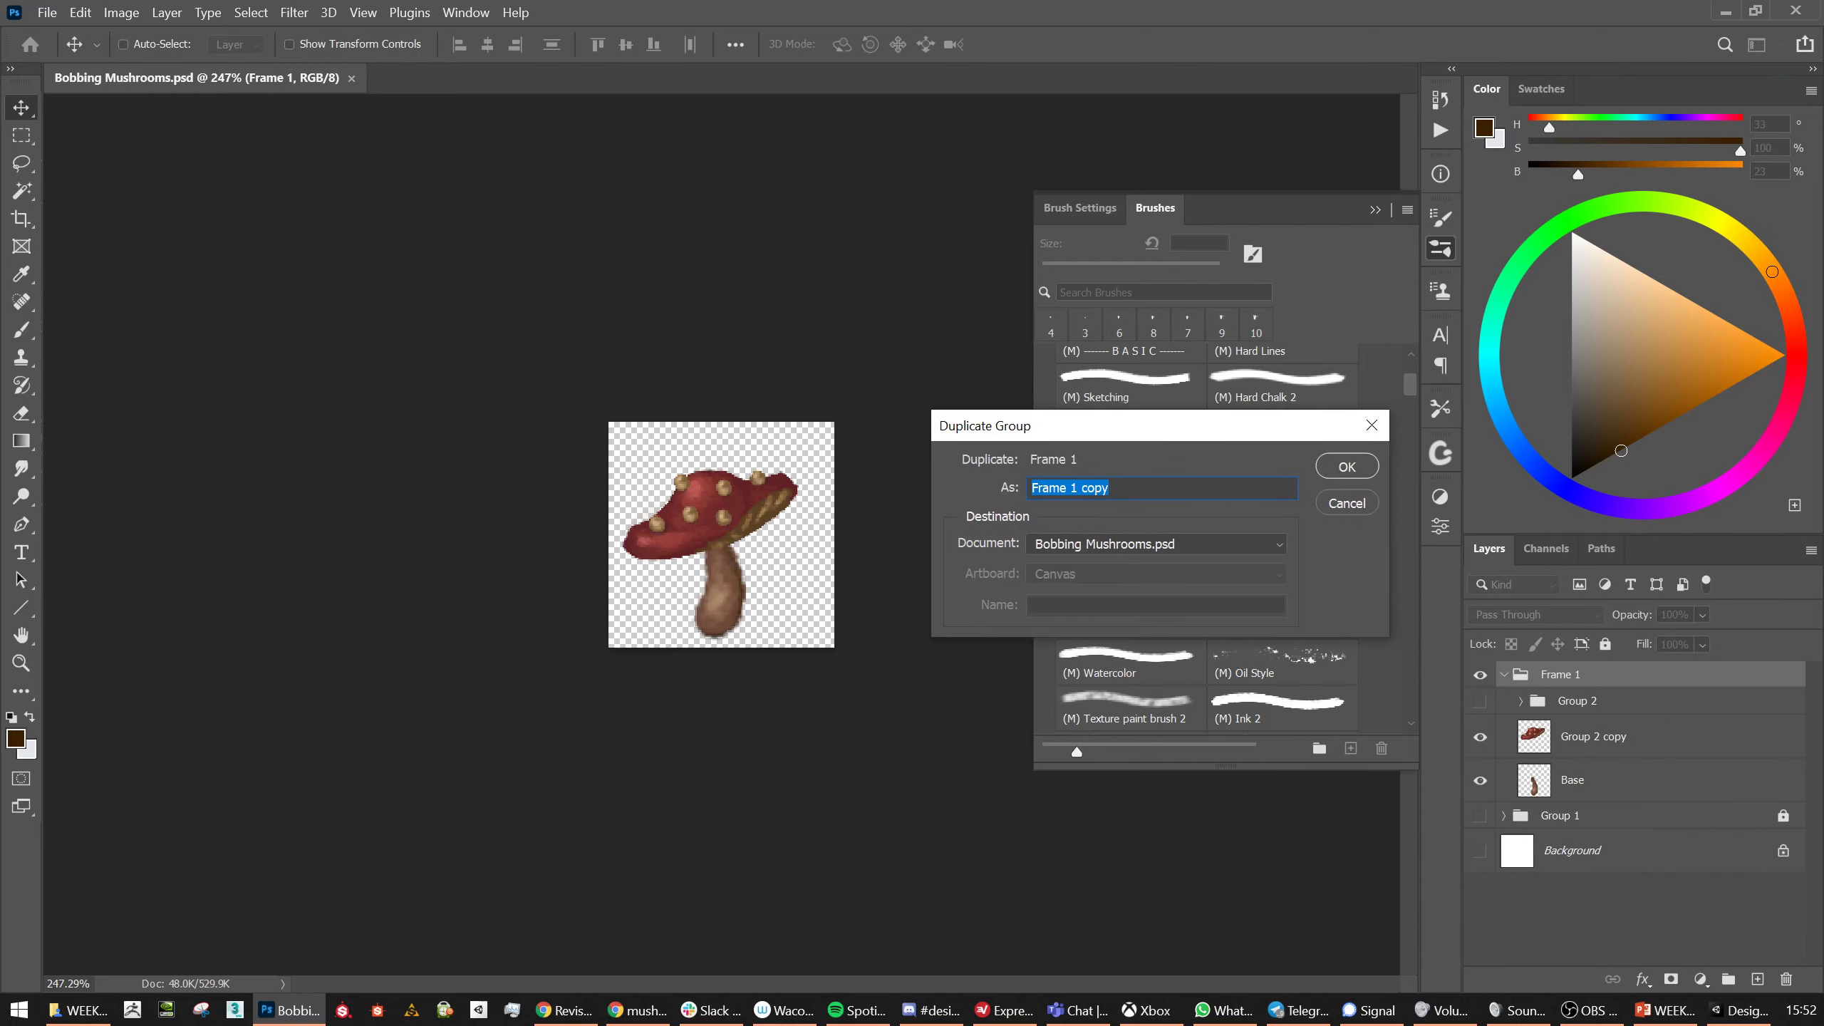
key("ctrl+shift+Right")
type("2")
left_click(1348, 467)
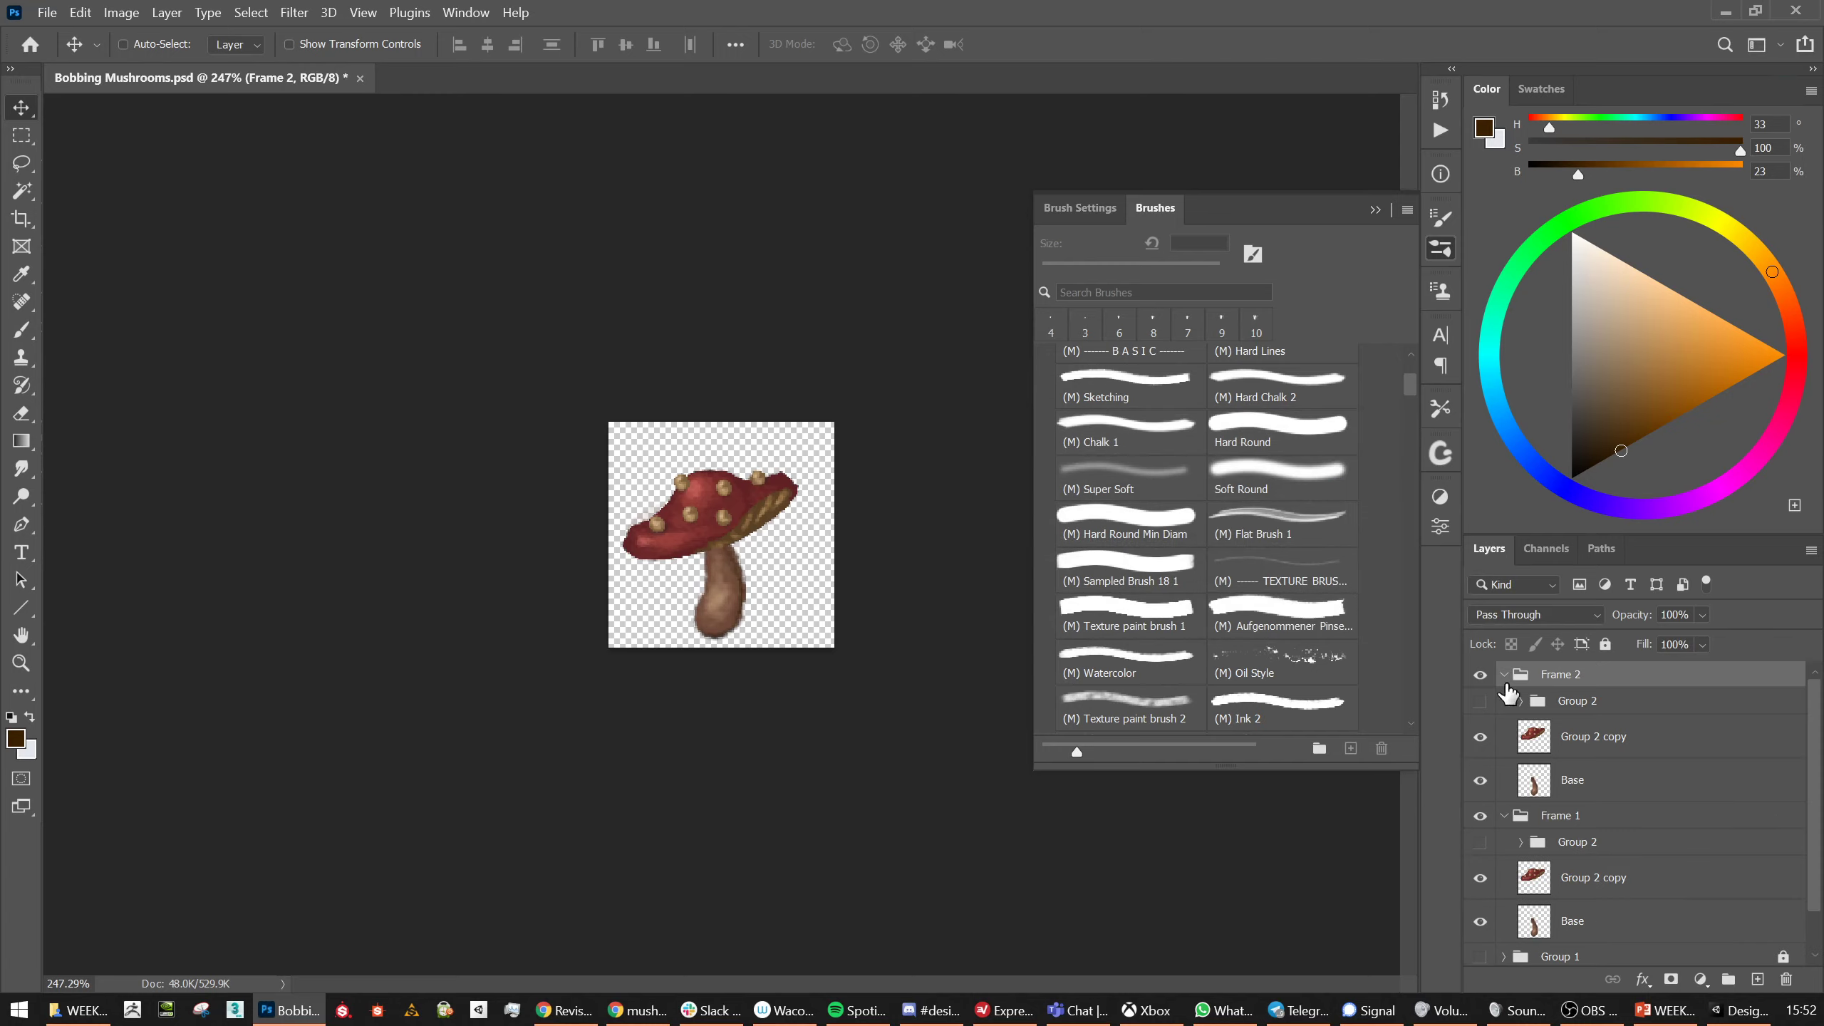
left_click(1503, 817)
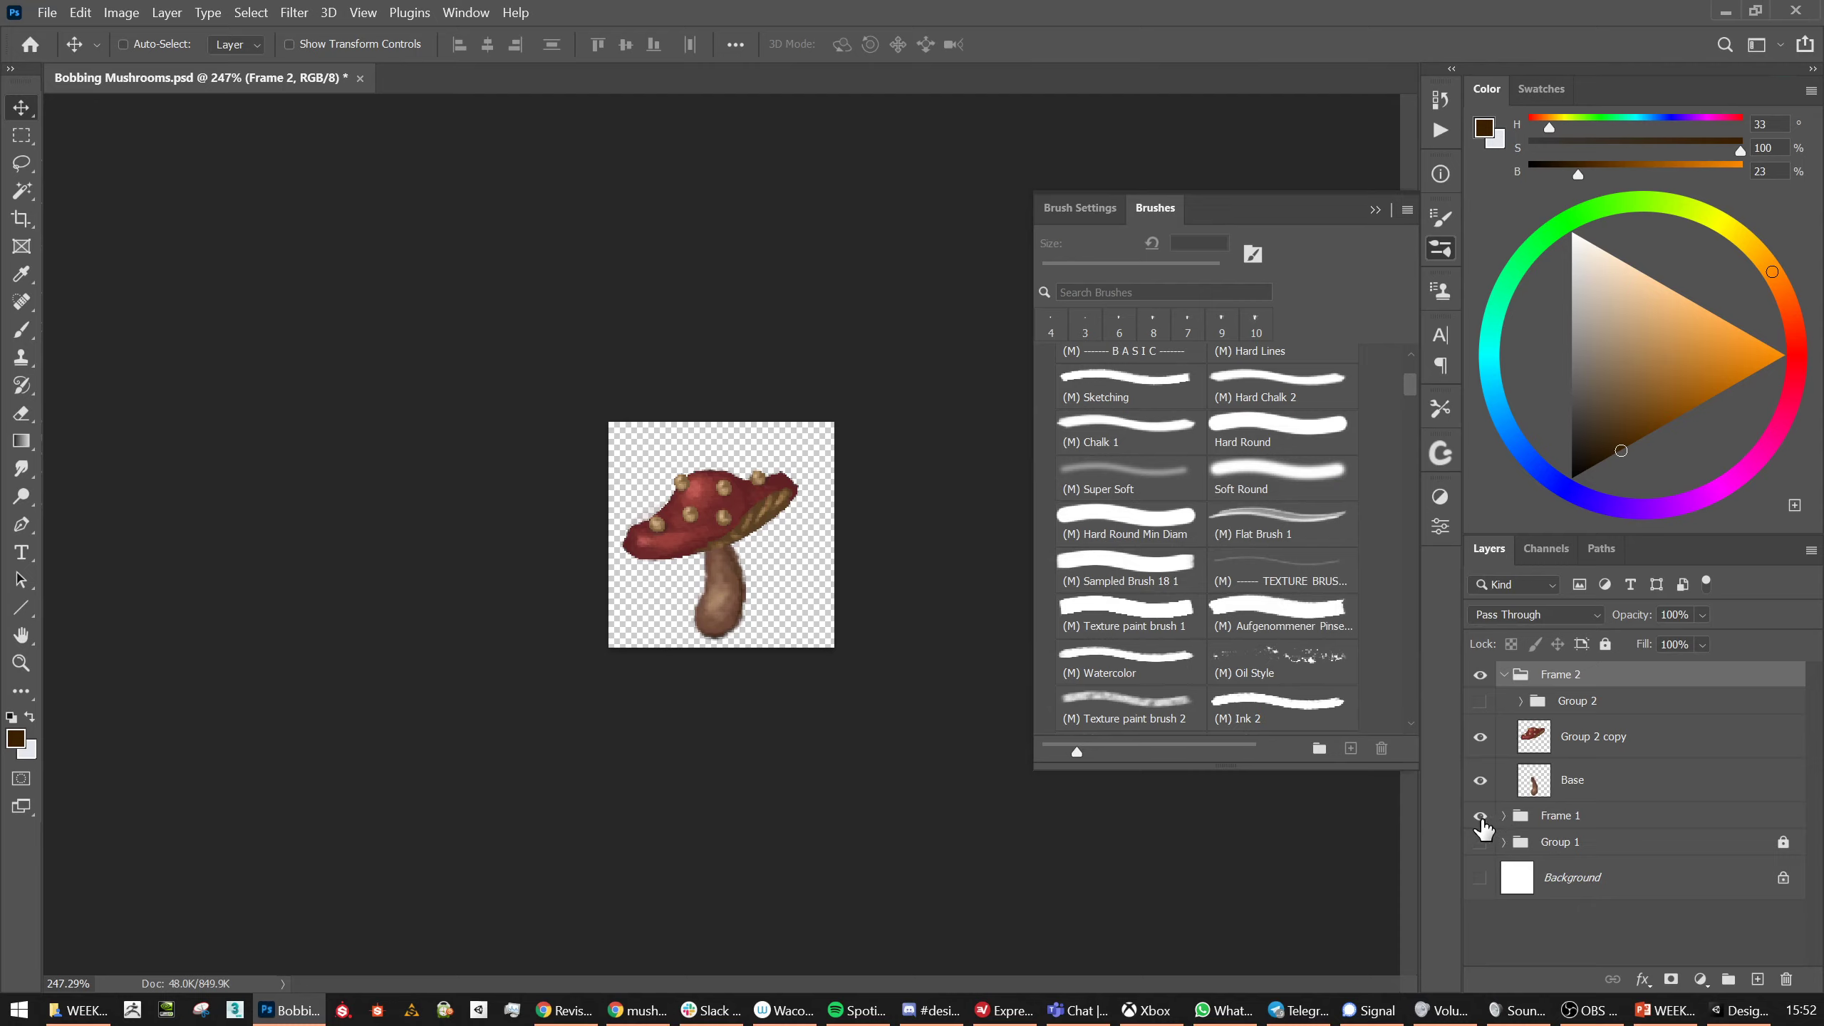
left_click(1480, 818)
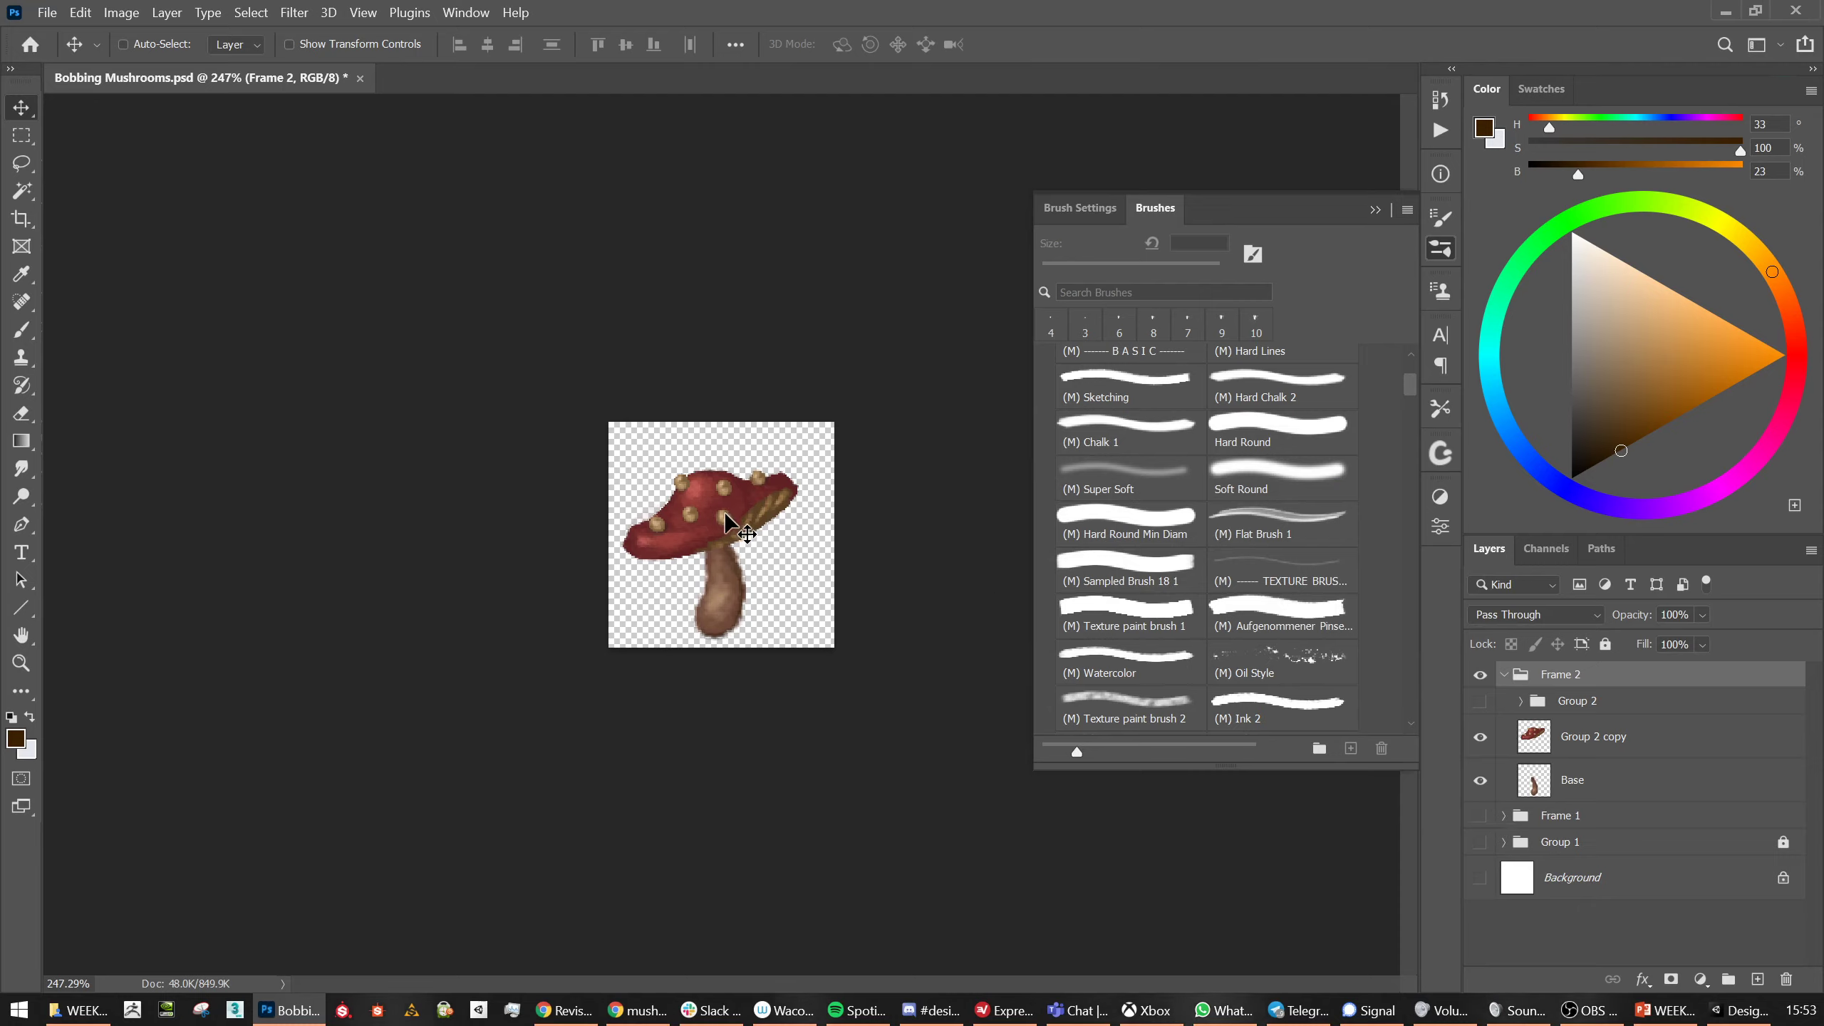
Warp the stem on Frame 2's Base layer so its lower part bulges outward and its top is pulled down
scroll(694, 585, "up", 2)
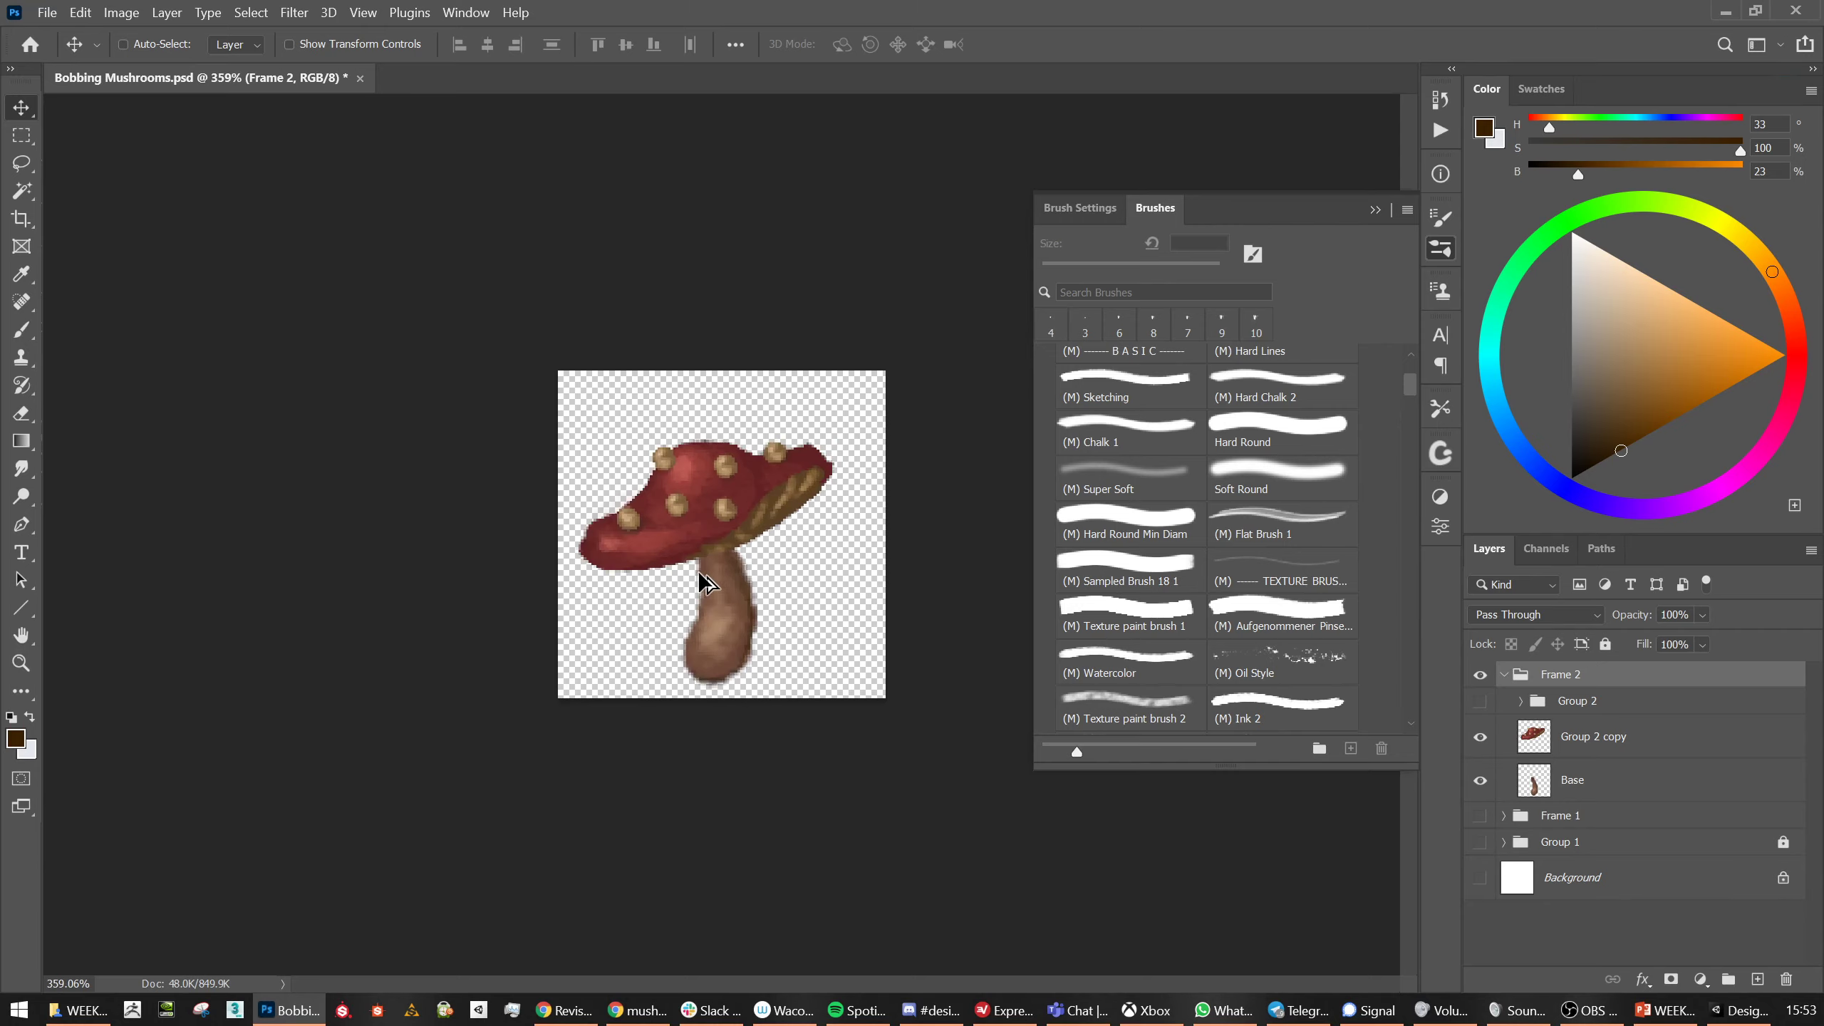
left_click(1547, 784)
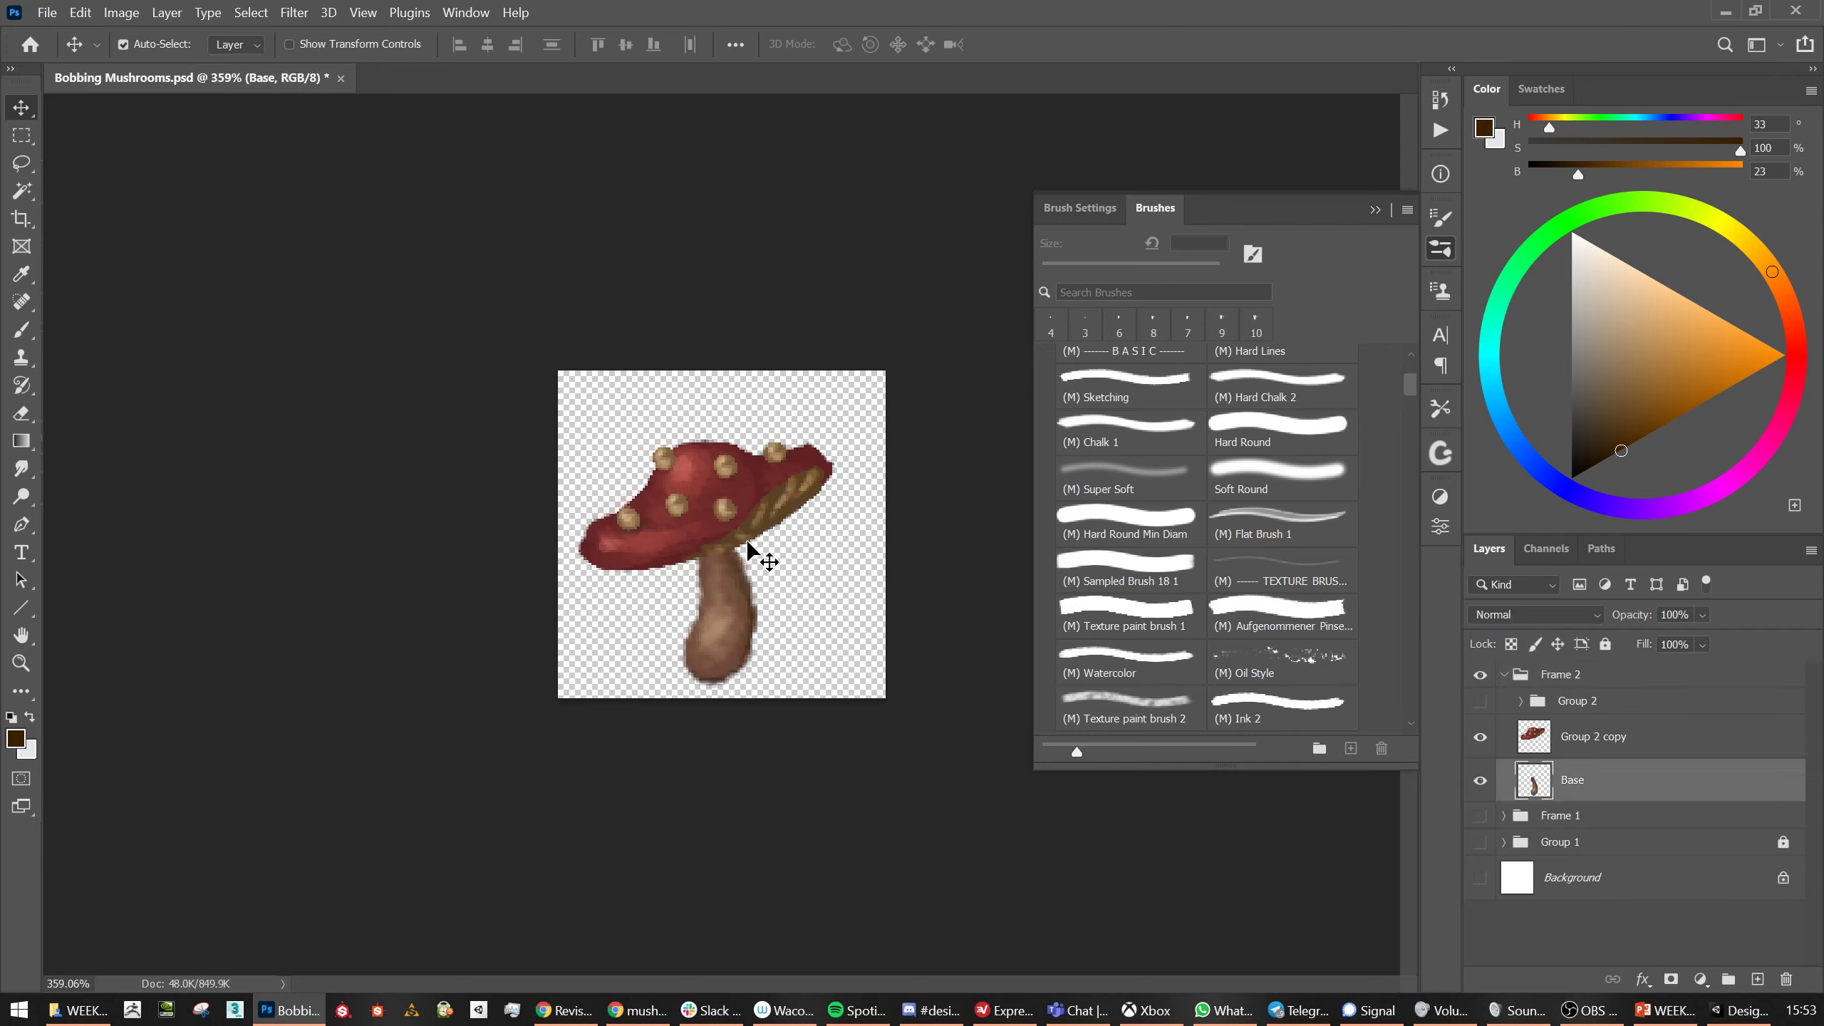
key("ctrl+t")
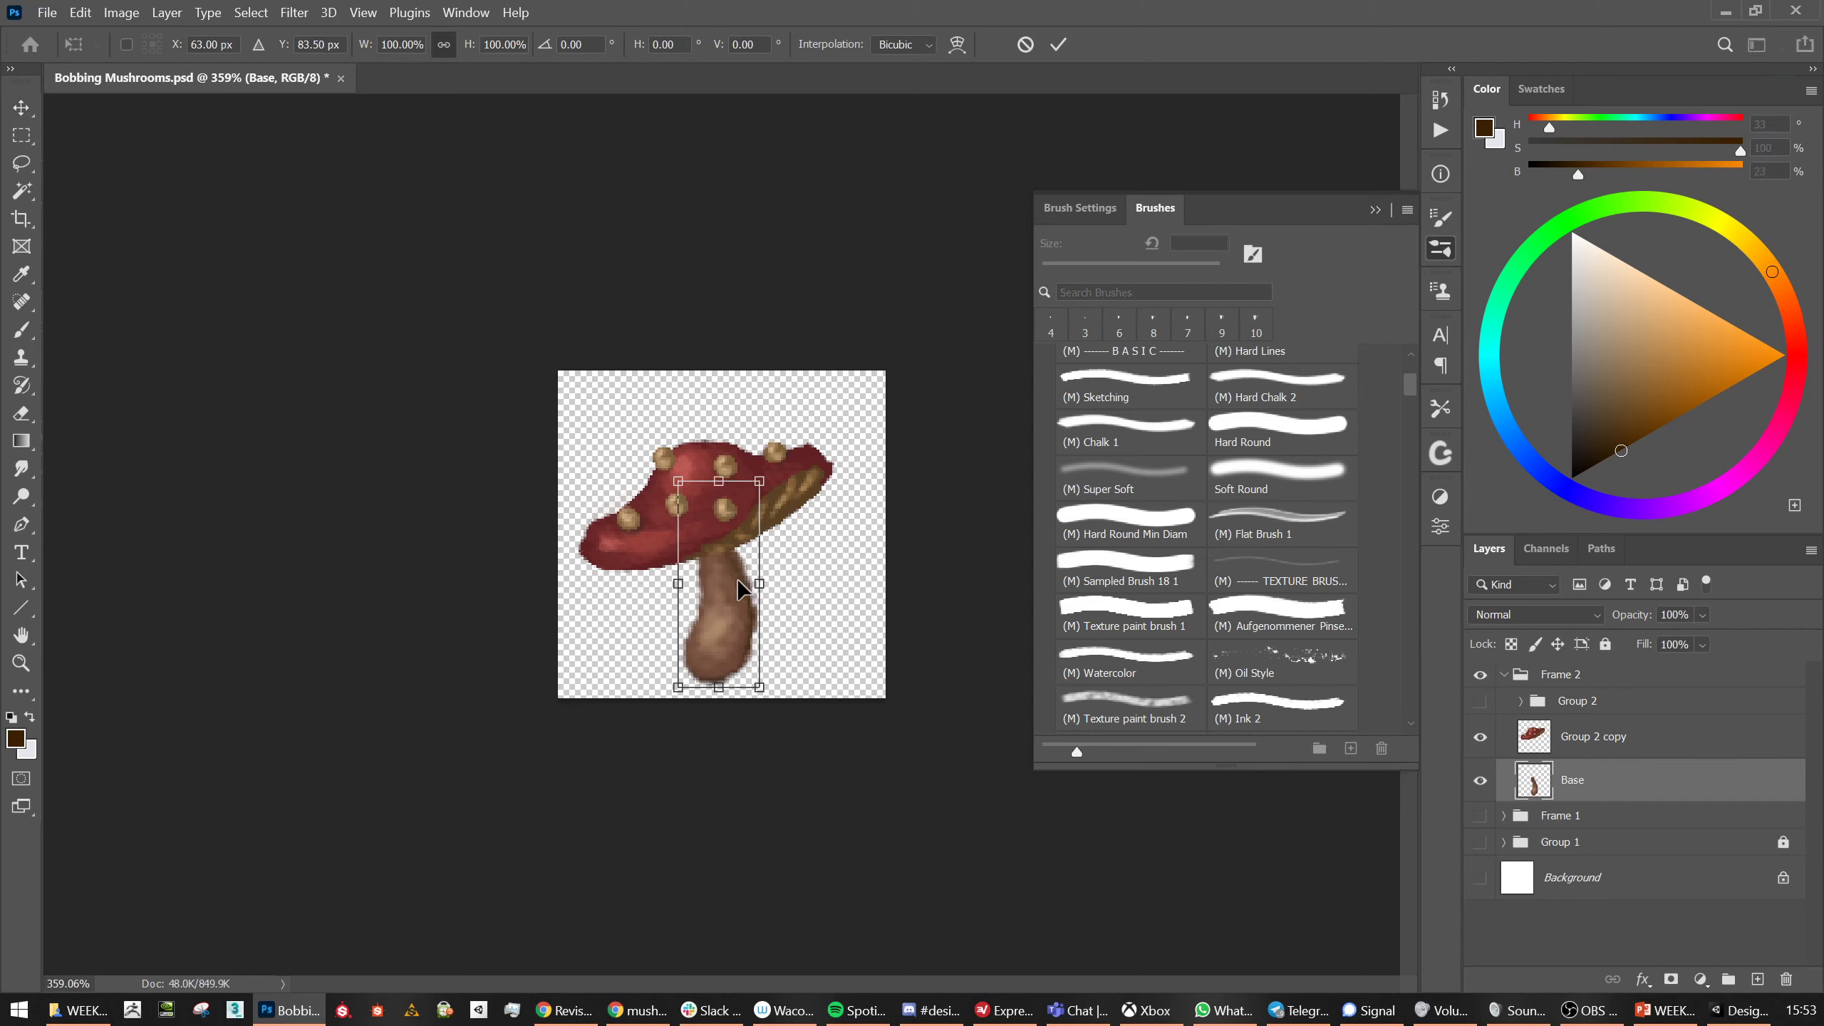
right_click(739, 583)
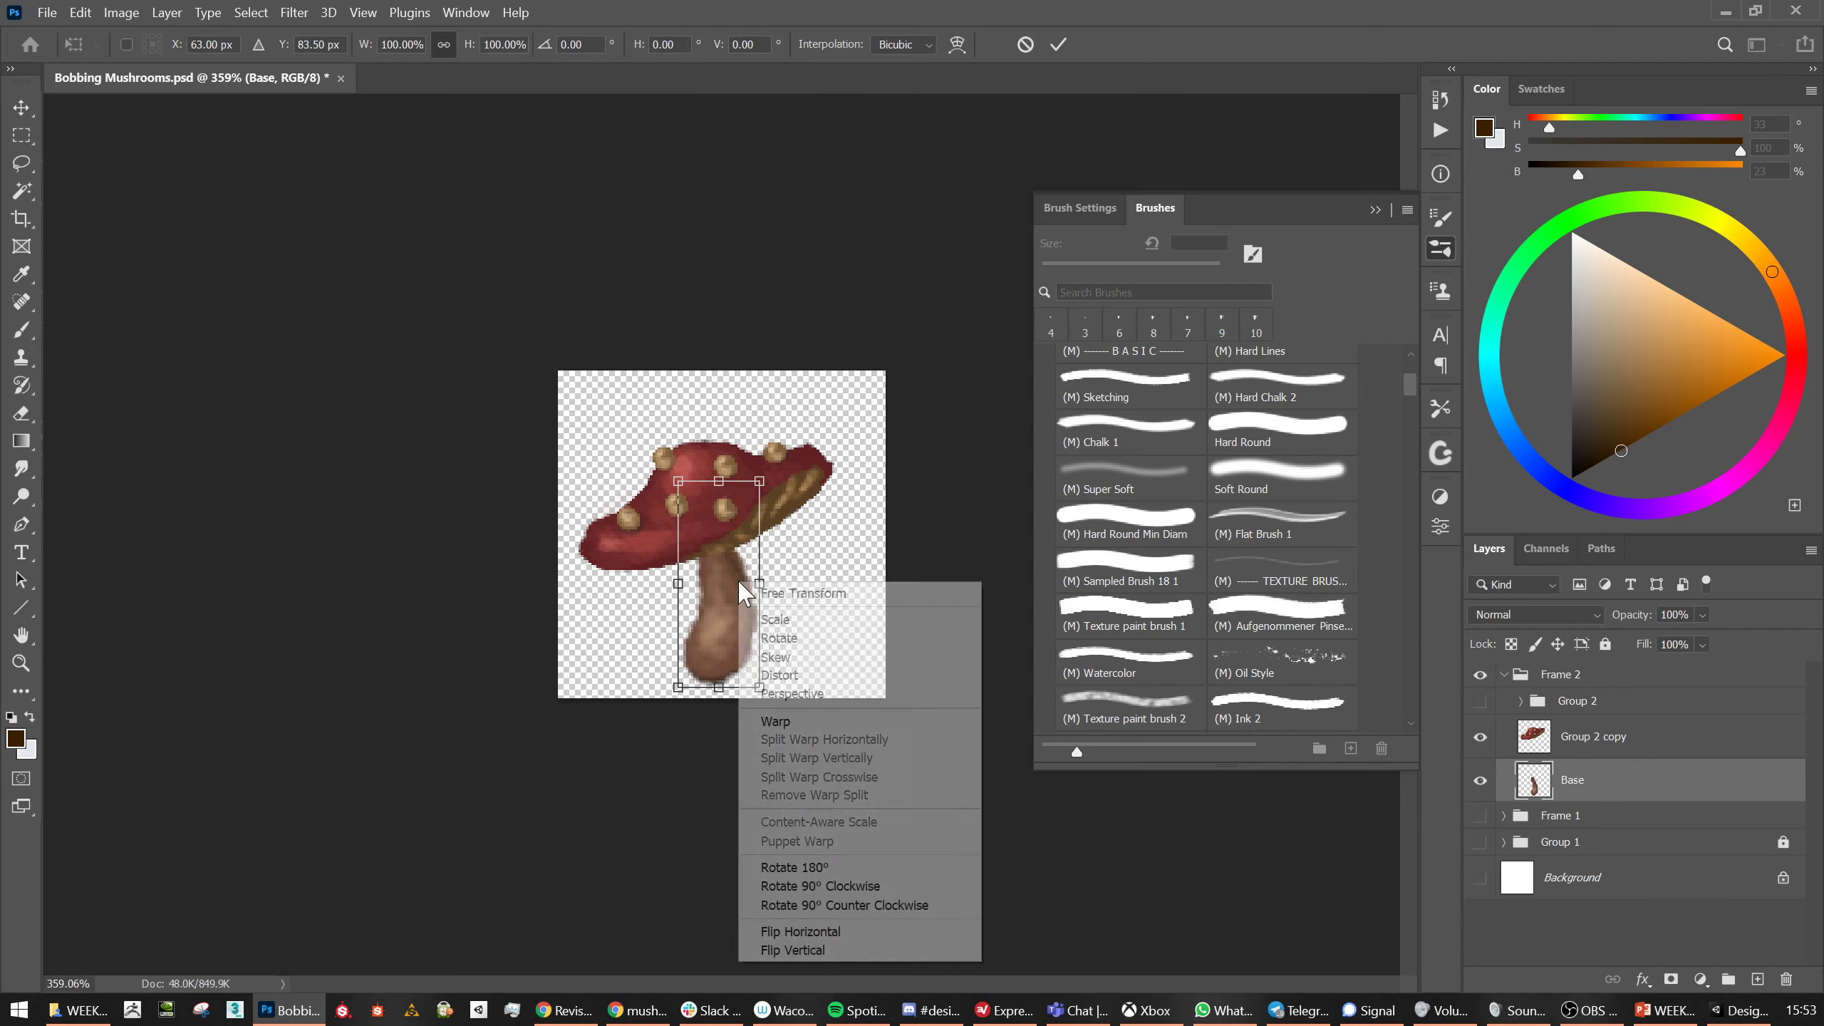
left_click(776, 720)
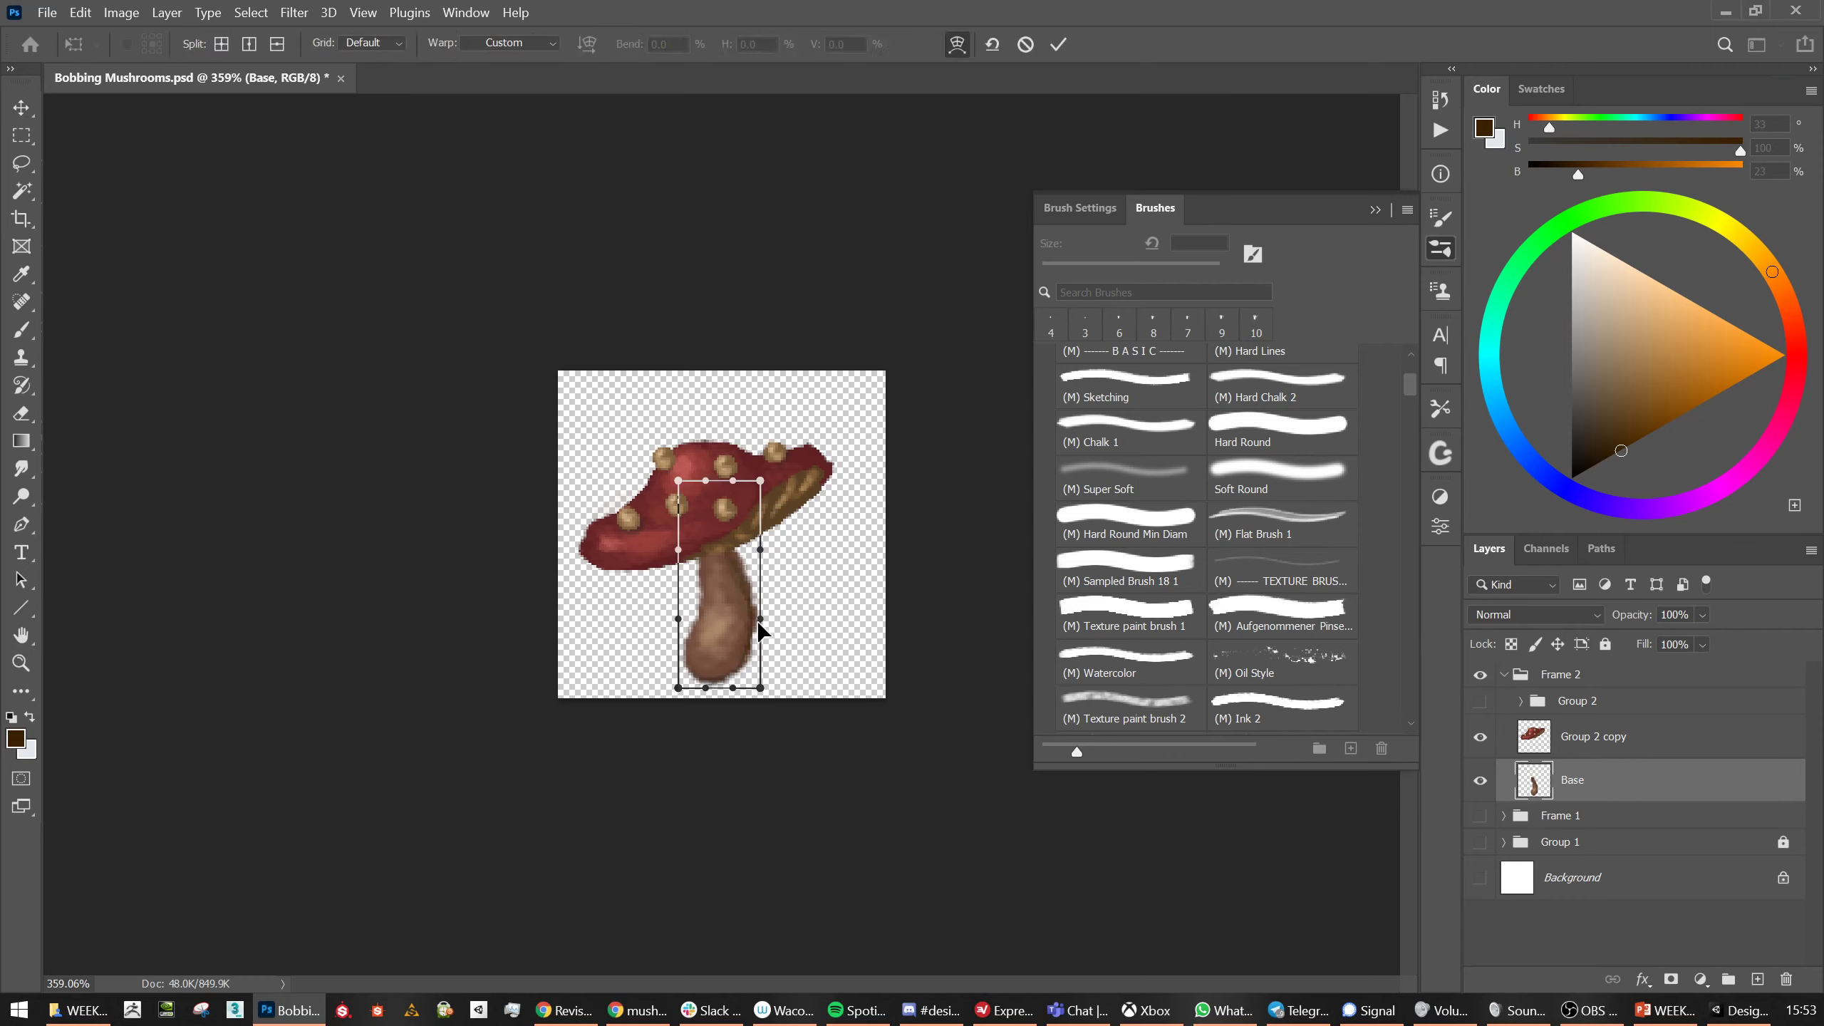
left_click_drag(761, 619, 649, 636)
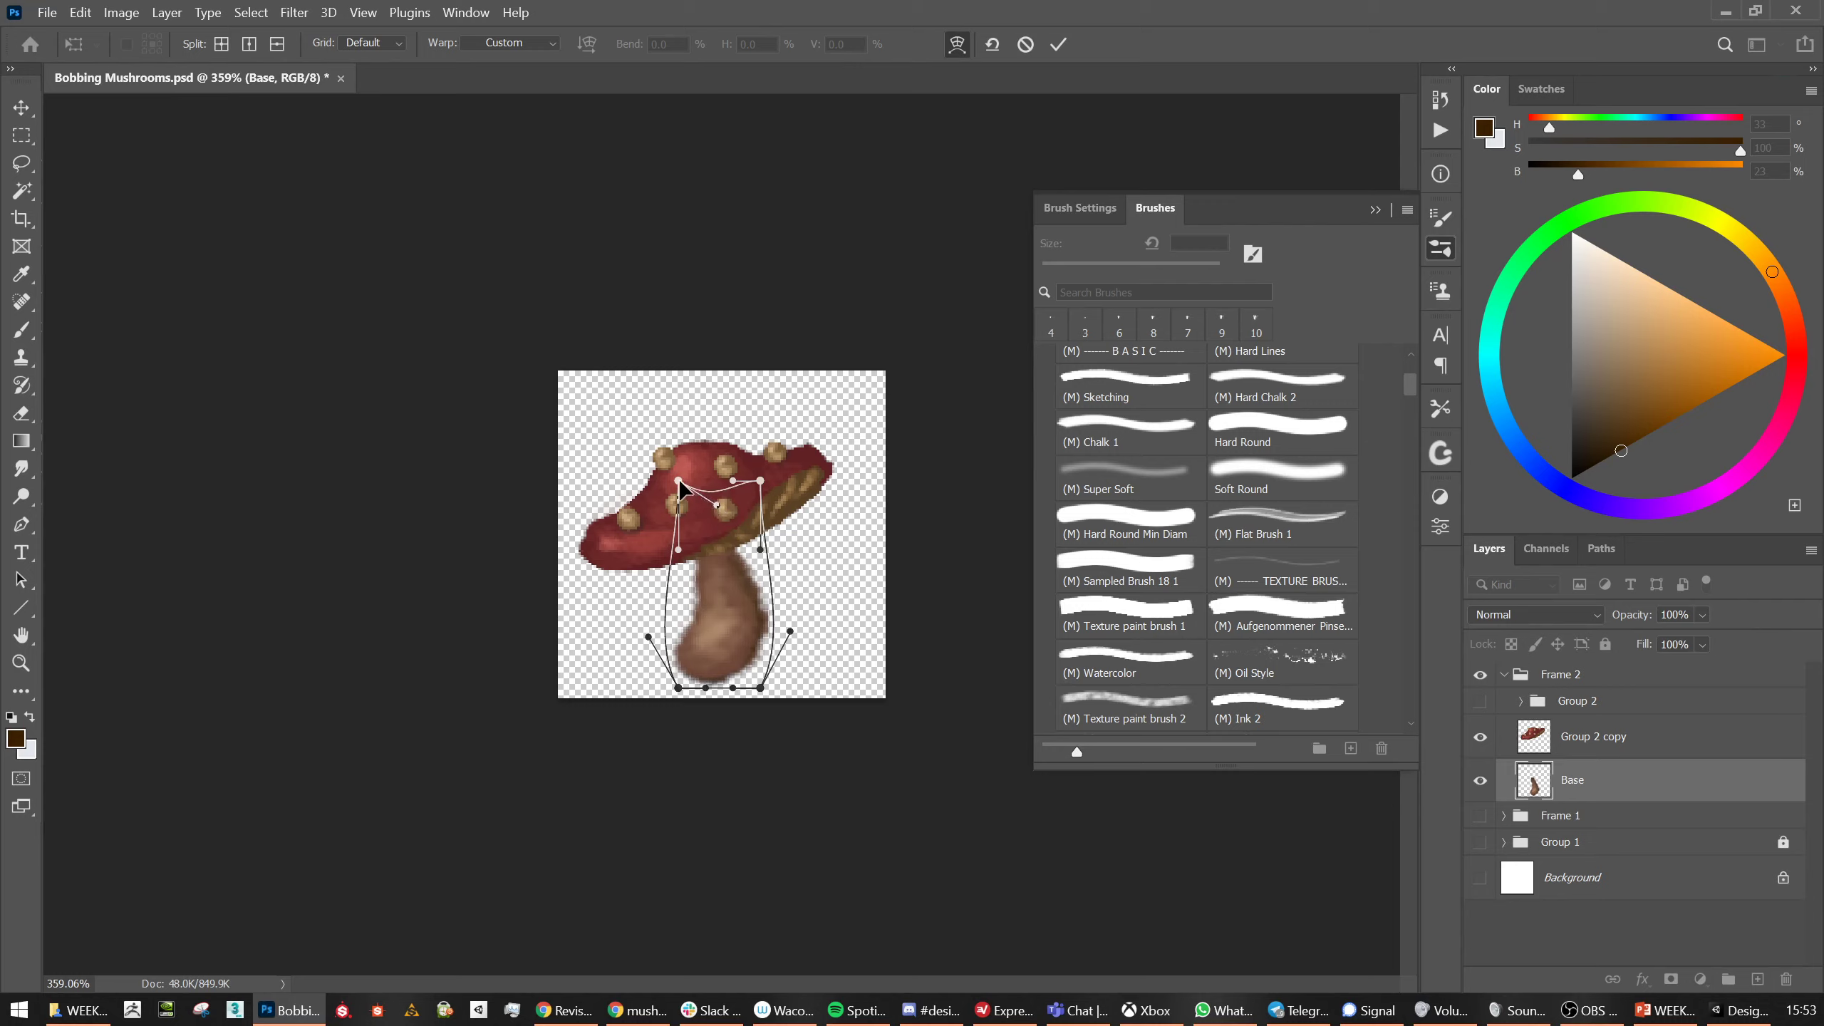
left_click_drag(678, 480, 669, 552)
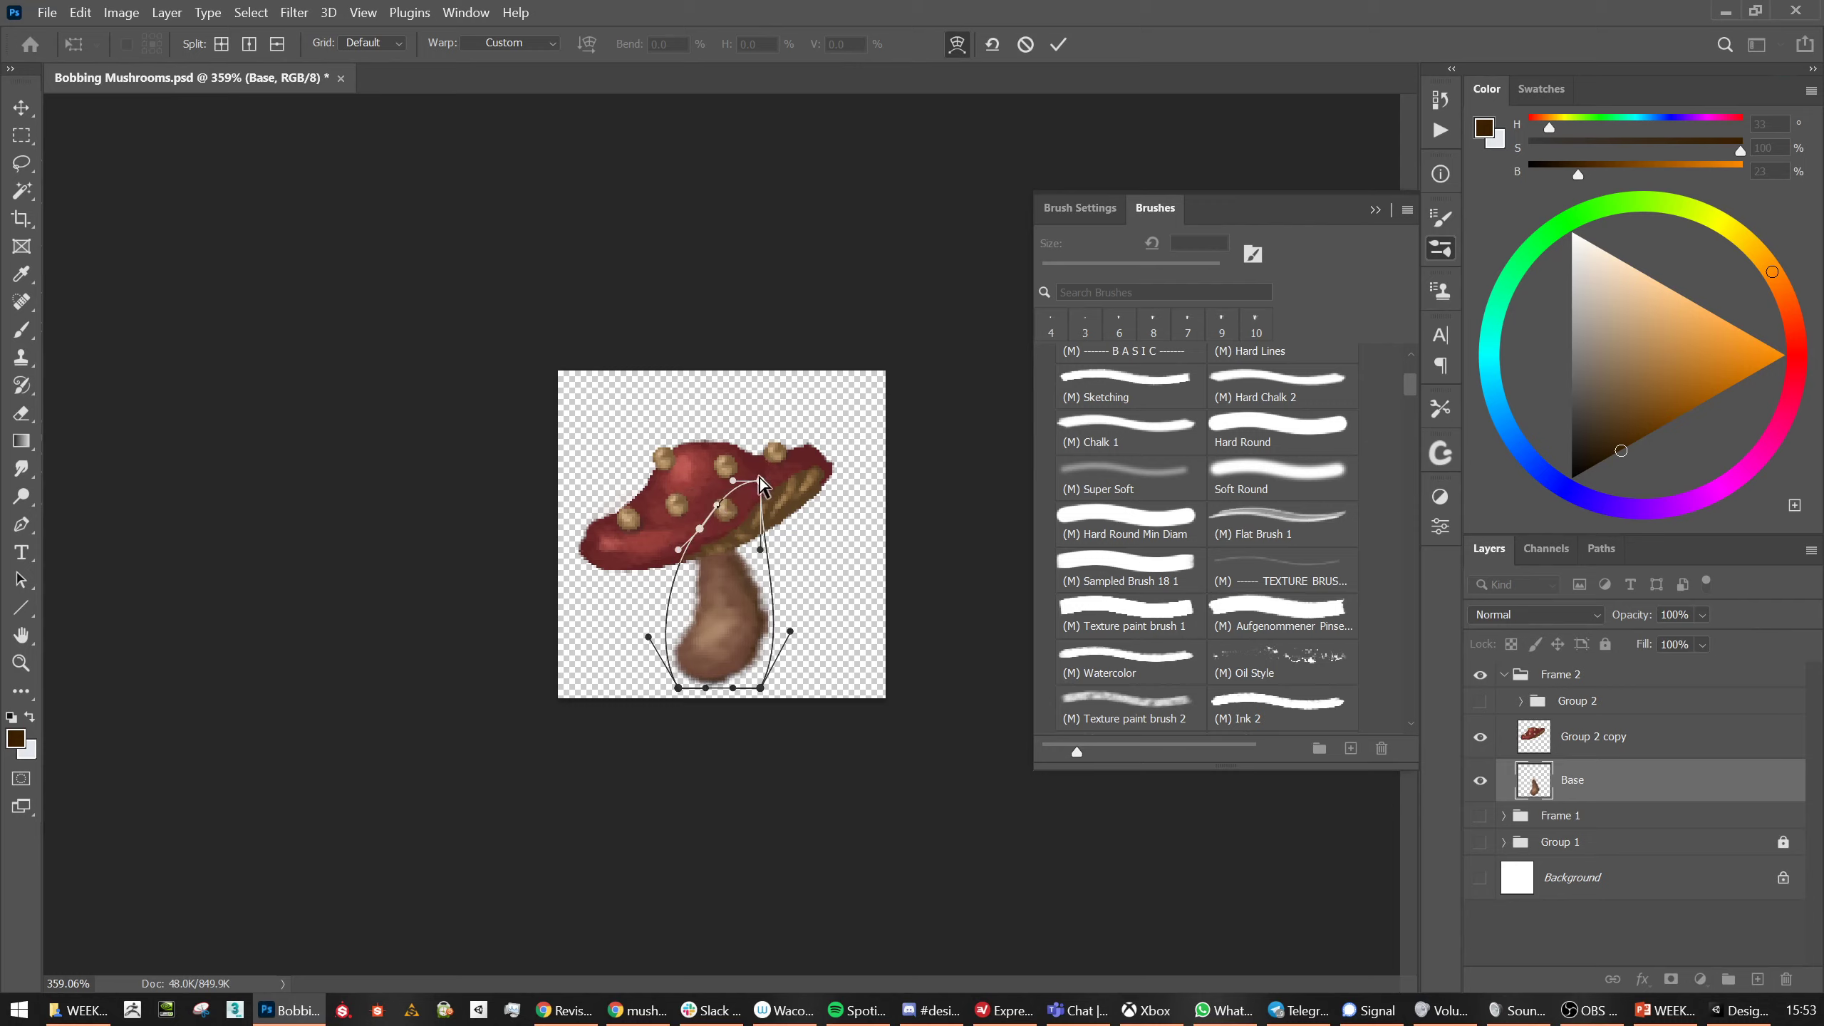
left_click_drag(760, 480, 770, 563)
left_click_drag(718, 506, 725, 560)
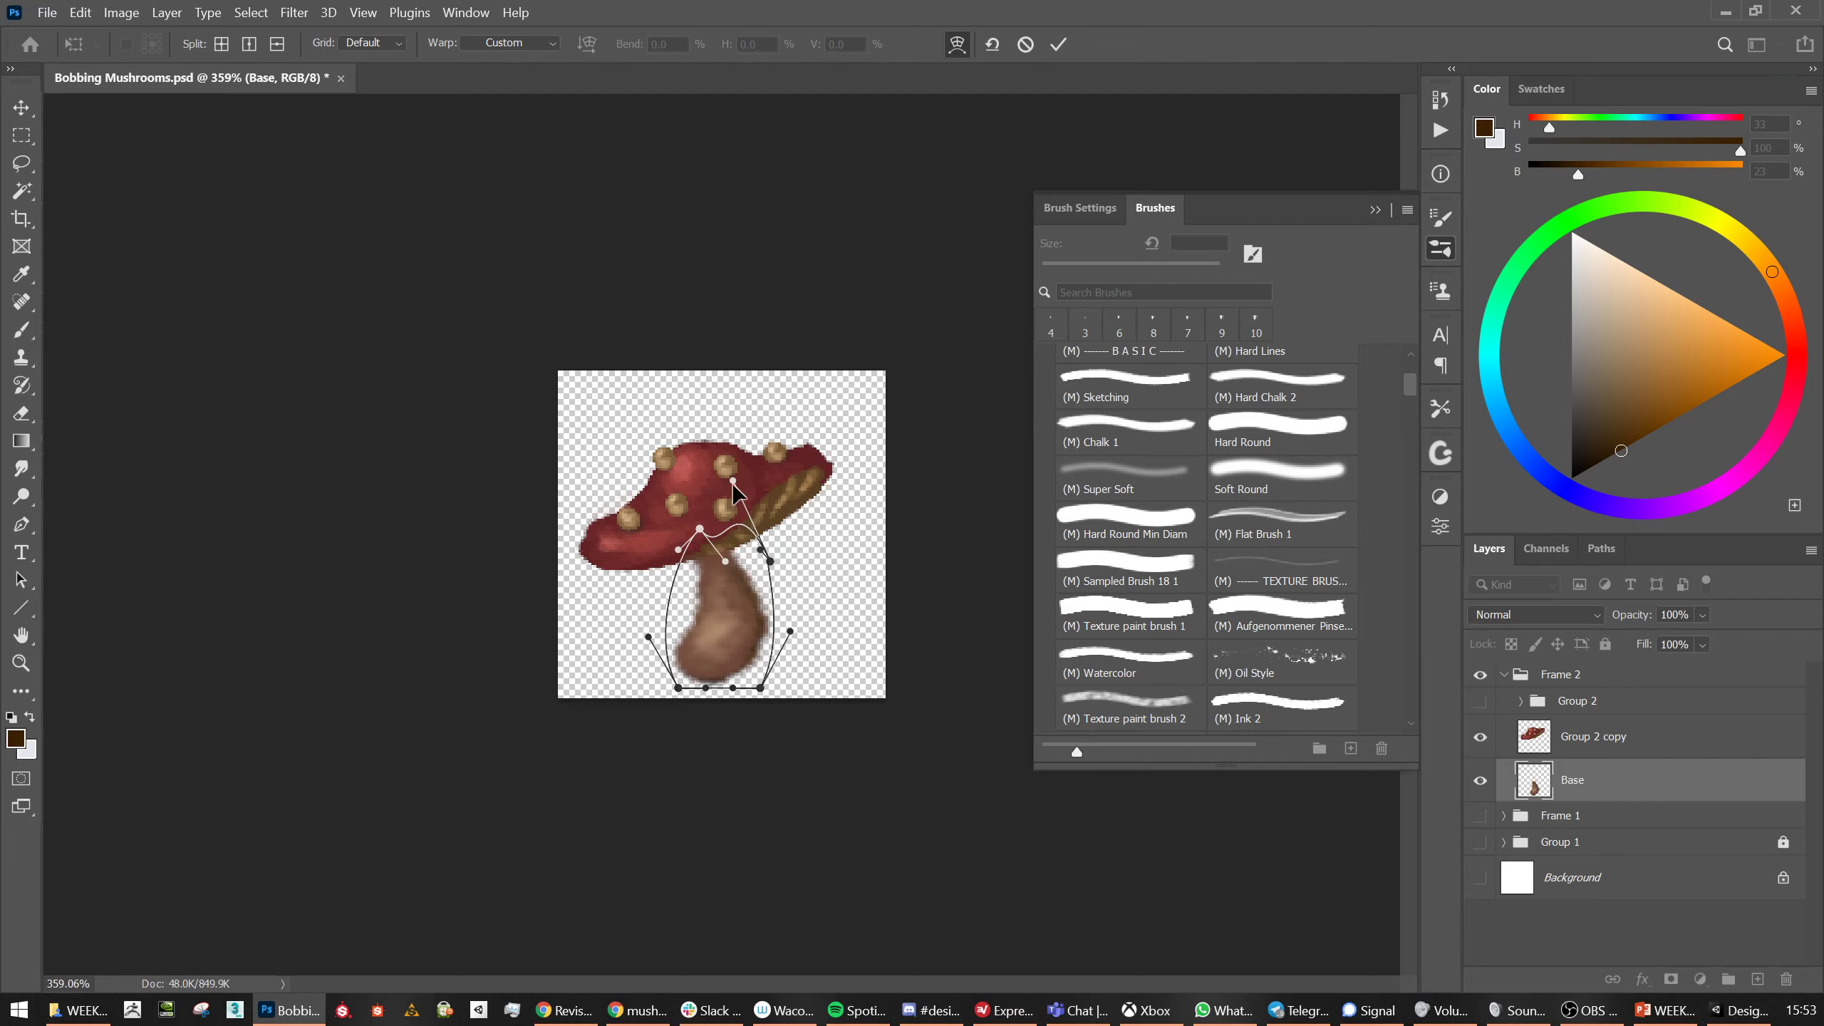
left_click_drag(732, 481, 784, 568)
key("Return")
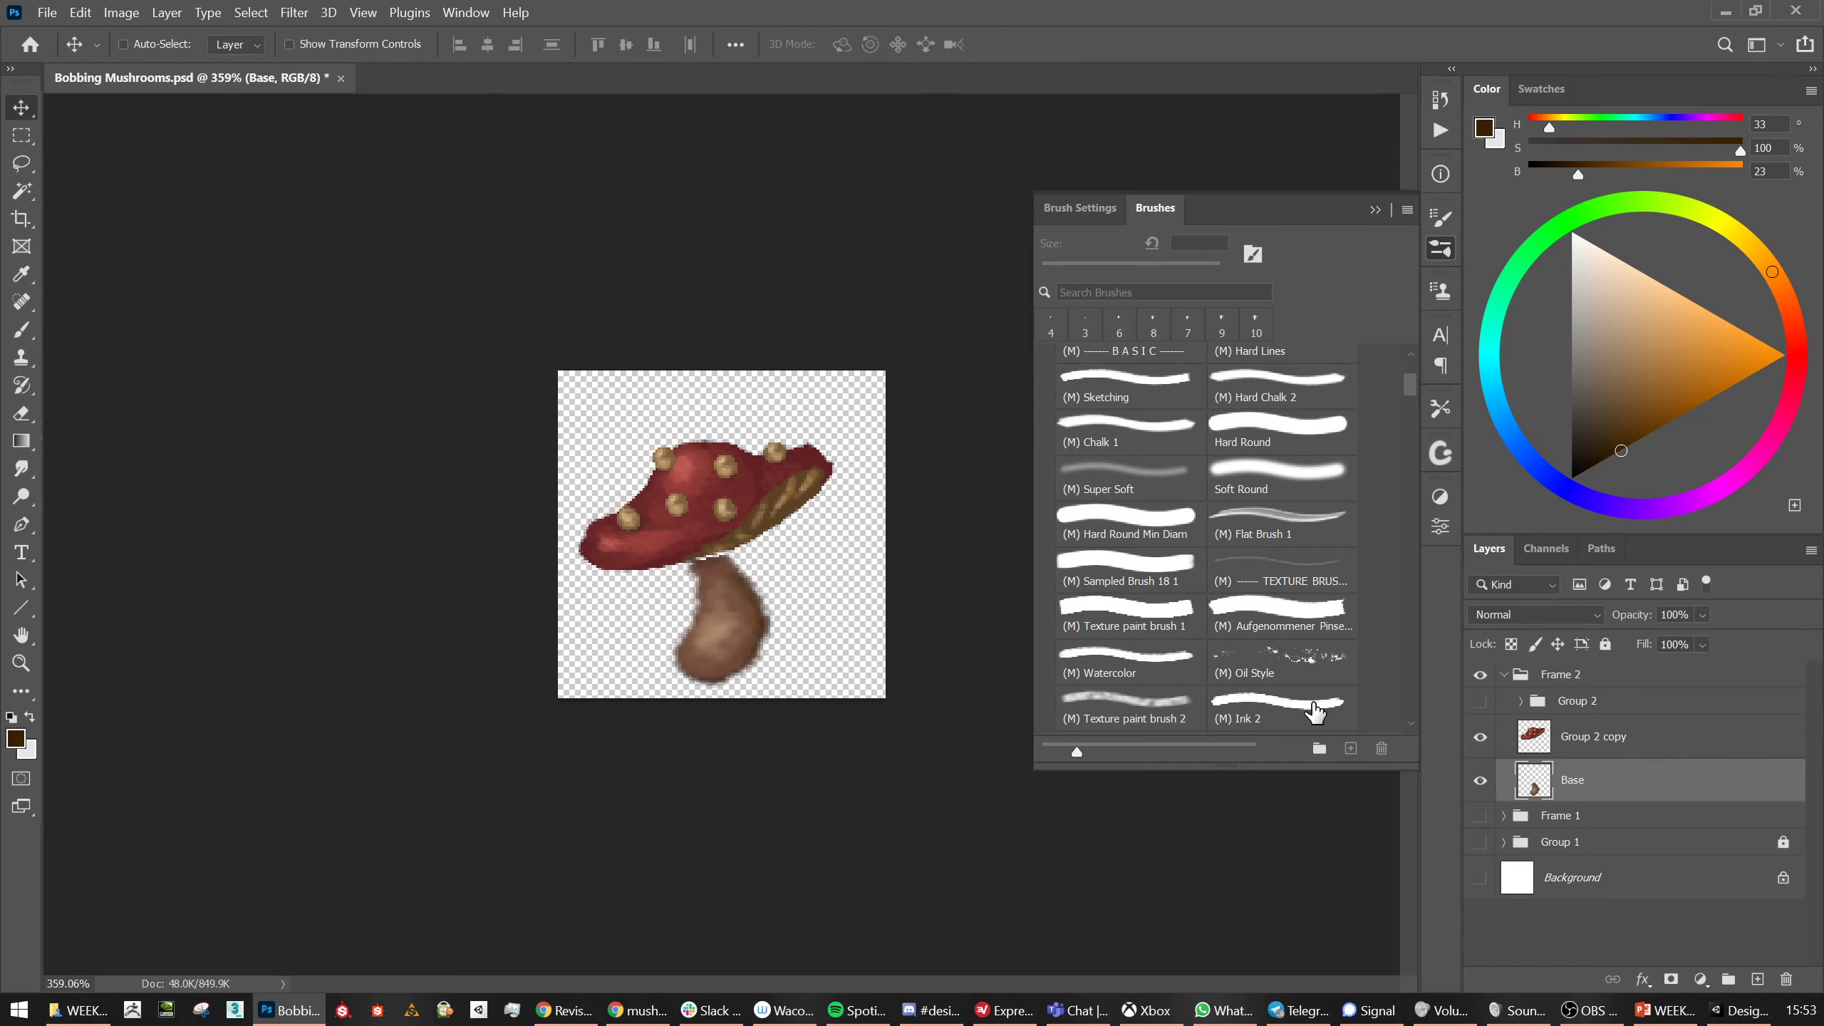
Compare the warped Base stem in Frame 2 with the original stem in Frame 1 by alternating their visibility
left_click(1481, 780)
left_click(1480, 781)
left_click(1480, 816)
left_click(1480, 781)
left_click(1480, 780)
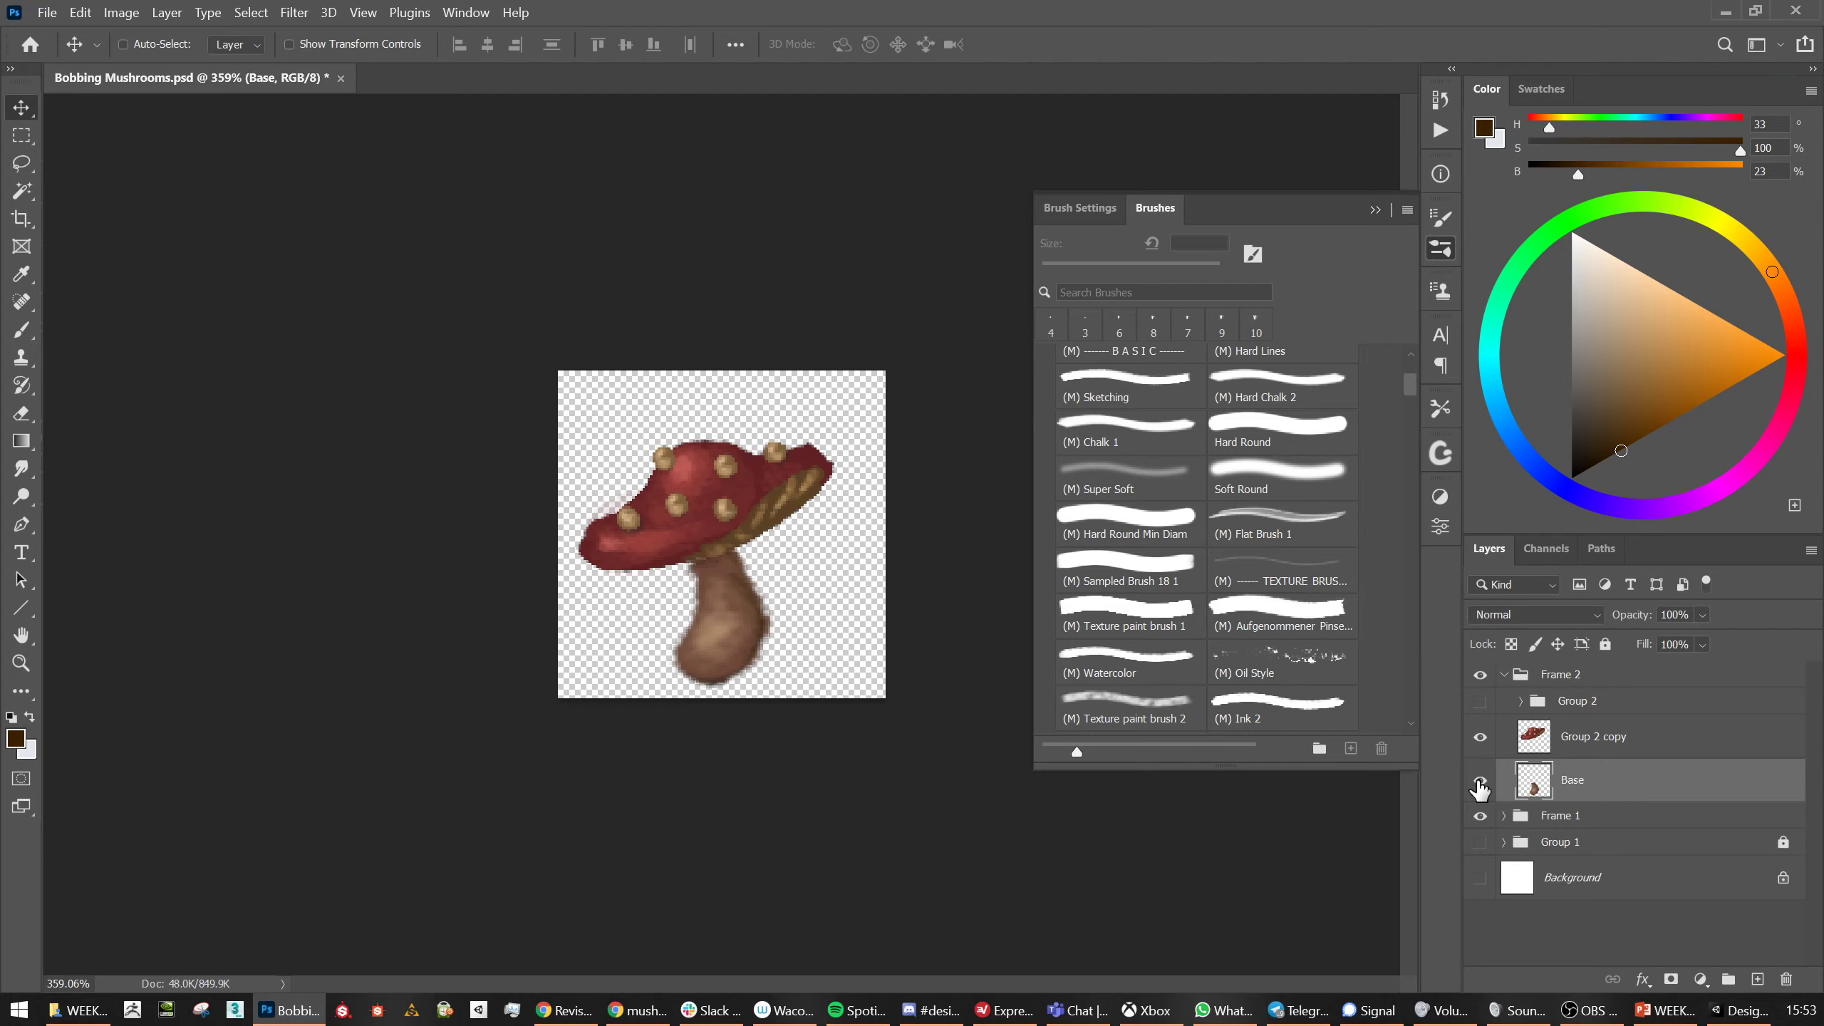
left_click(1480, 783)
left_click(1480, 783)
left_click(1480, 783)
left_click(1480, 783)
left_click(1480, 816)
Squash Frame 2's stem vertically towards its foot with Free Transform, keeping its width
key("ctrl+t")
left_click_drag(721, 553, 722, 572)
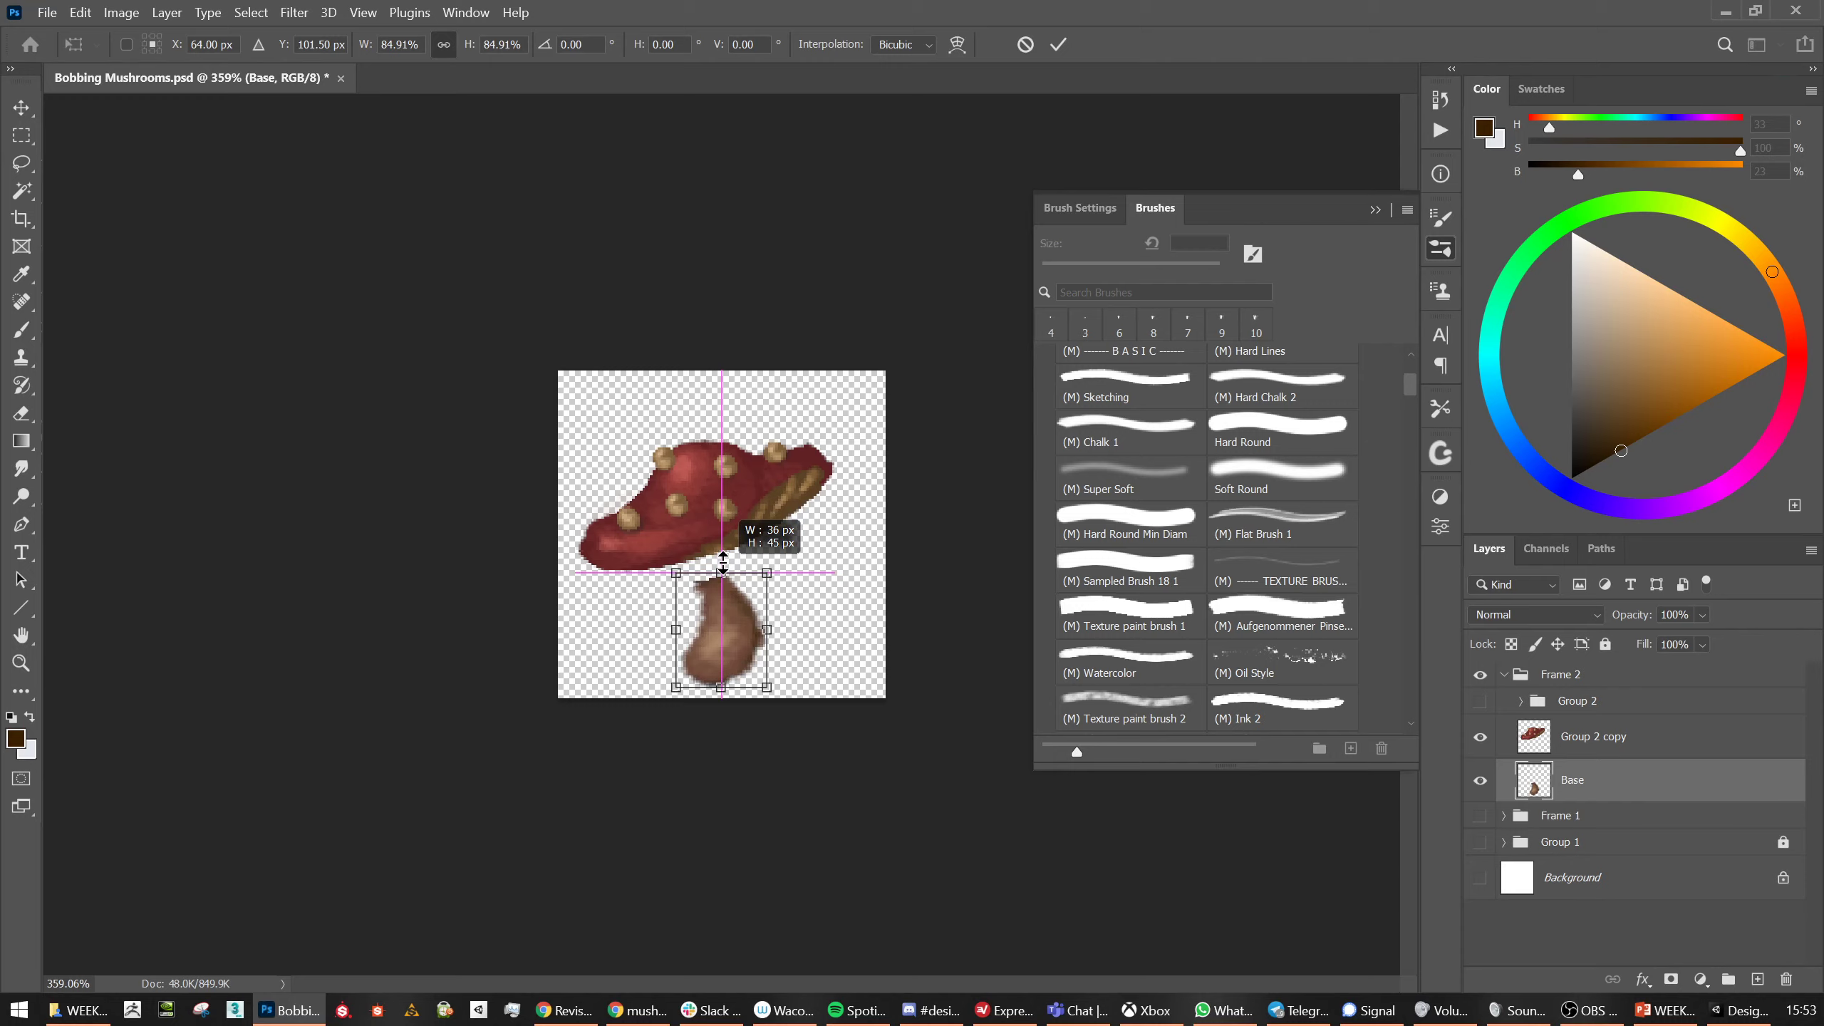
left_click_drag(723, 563, 734, 582)
key("Return")
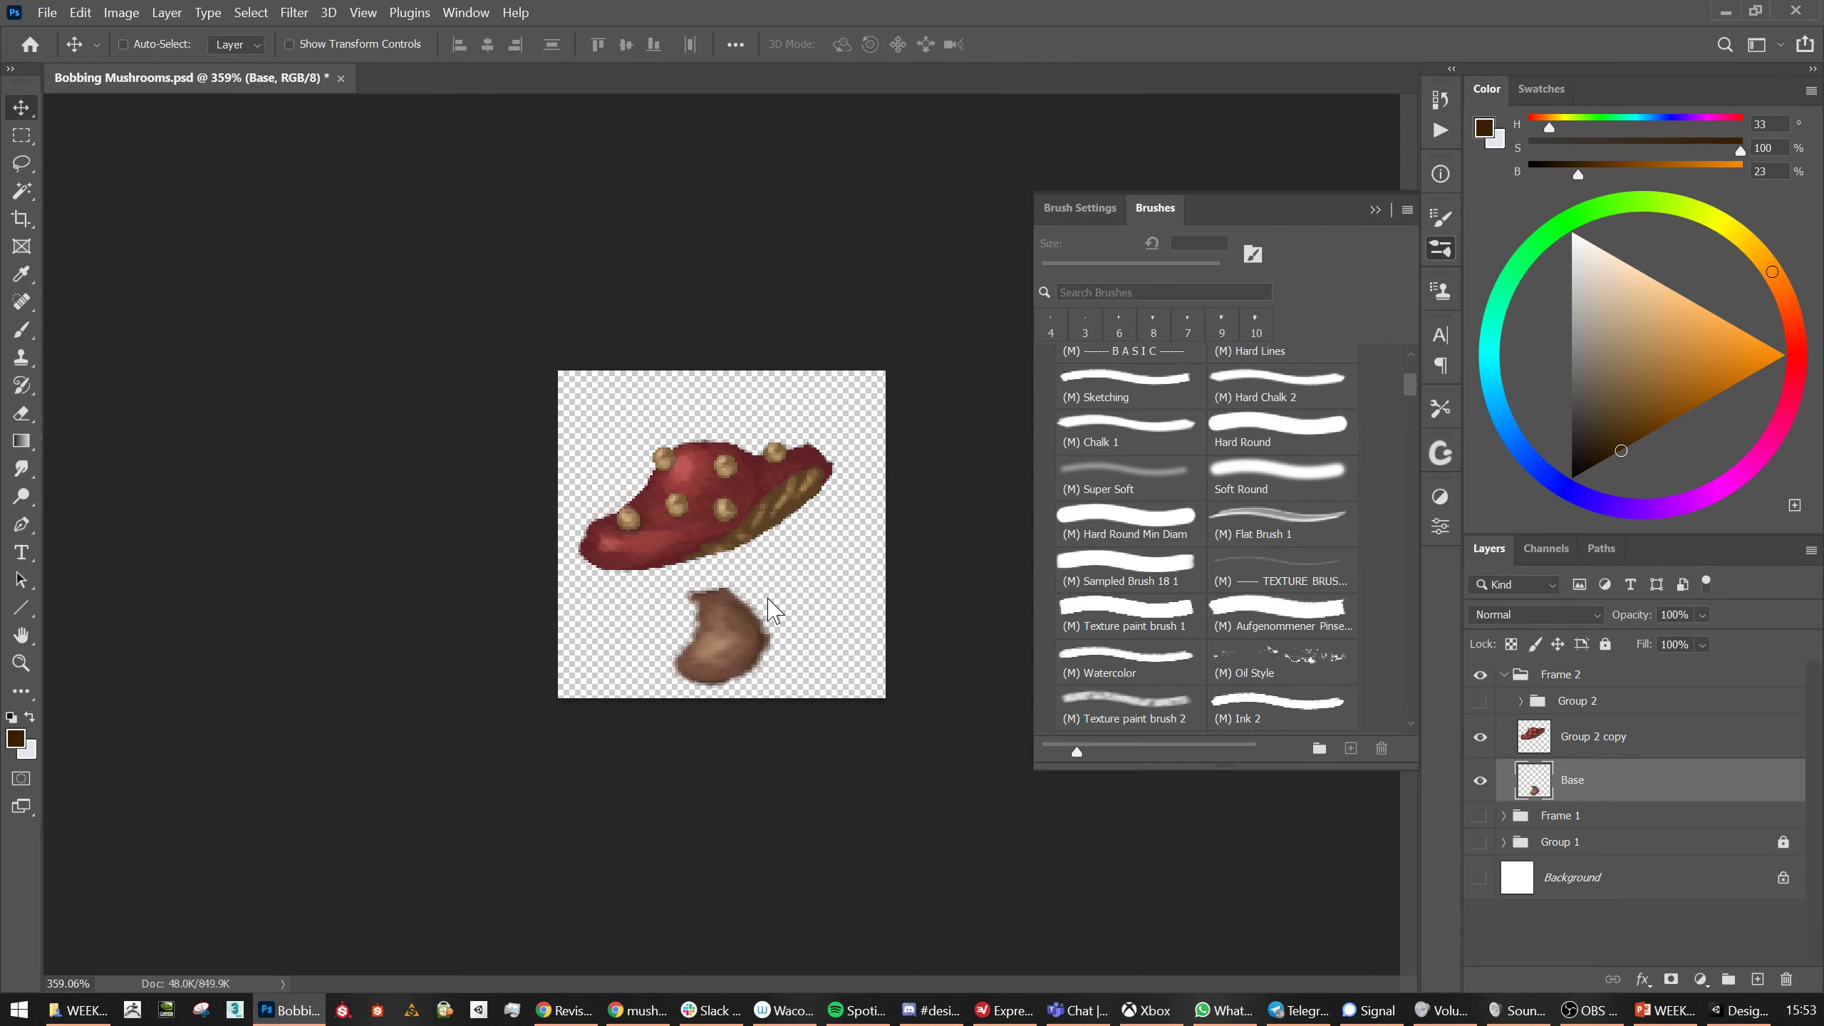
Move Frame 2's cap down onto the shortened stem and rotate it about 16° clockwise
left_click(1551, 740)
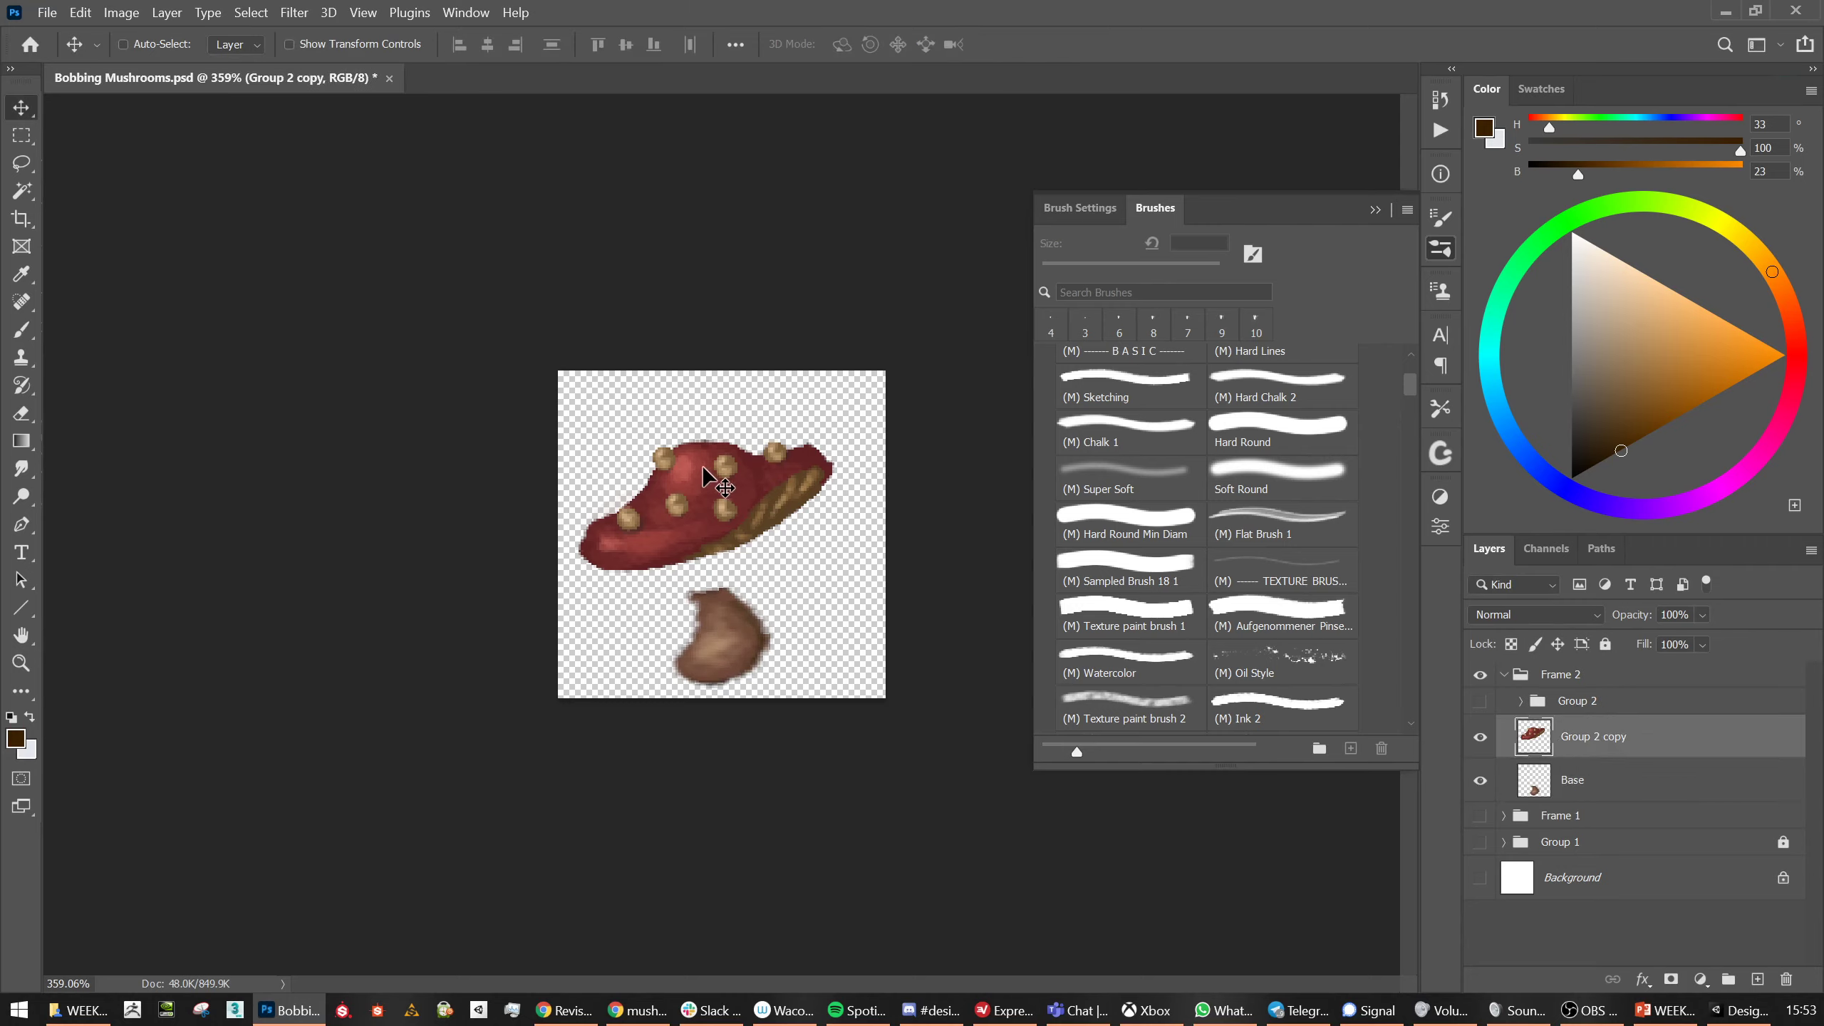
left_click_drag(733, 494, 737, 544)
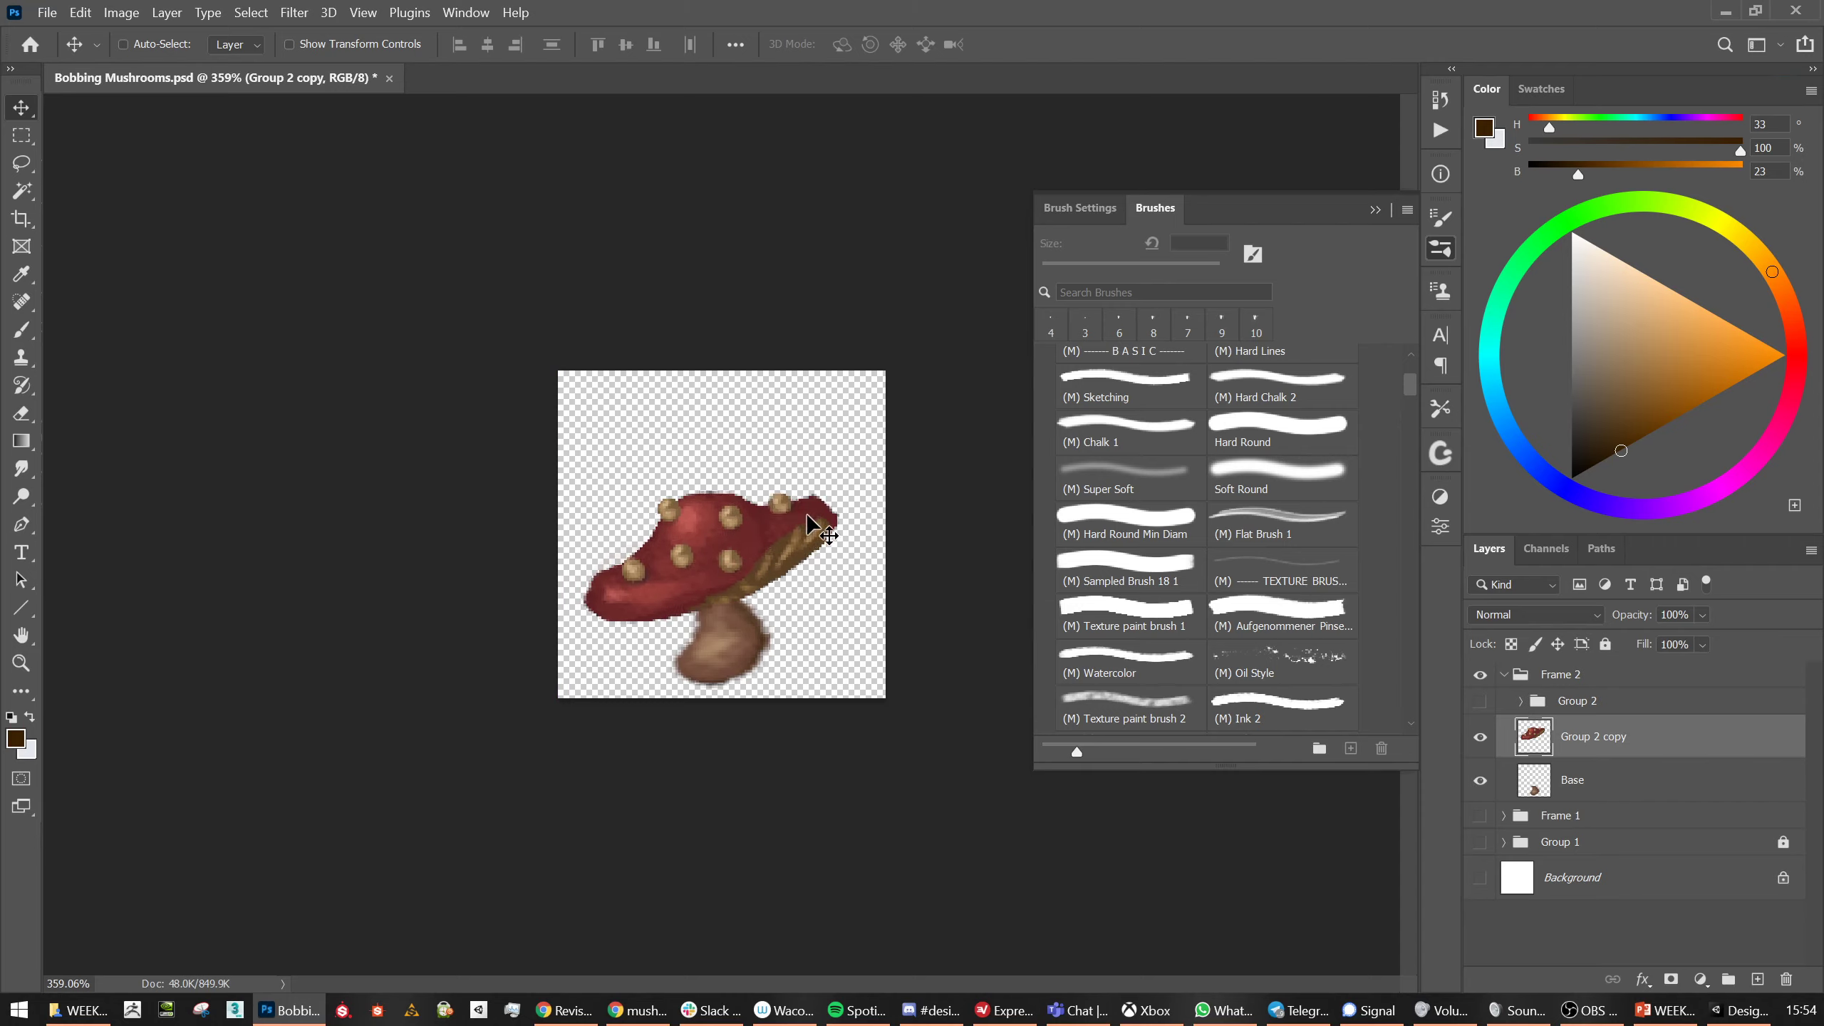
key("ctrl")
key("ctrl+t")
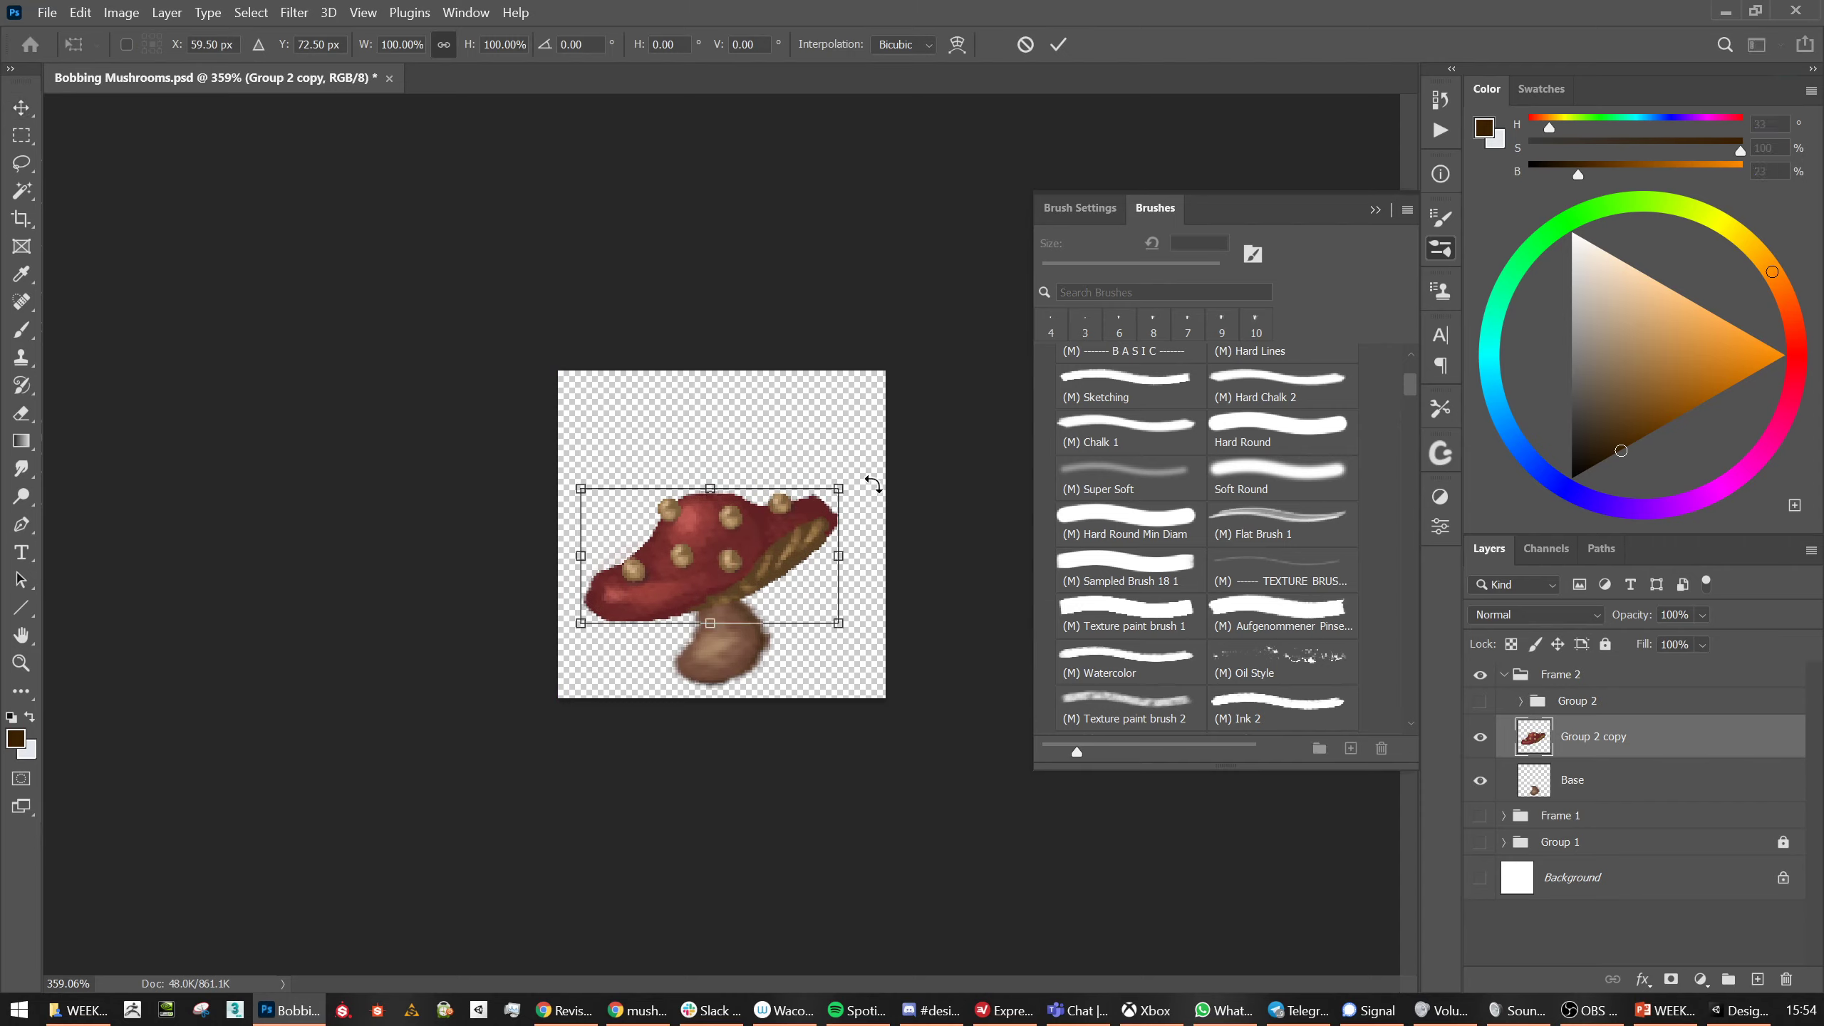
left_click_drag(871, 480, 891, 516)
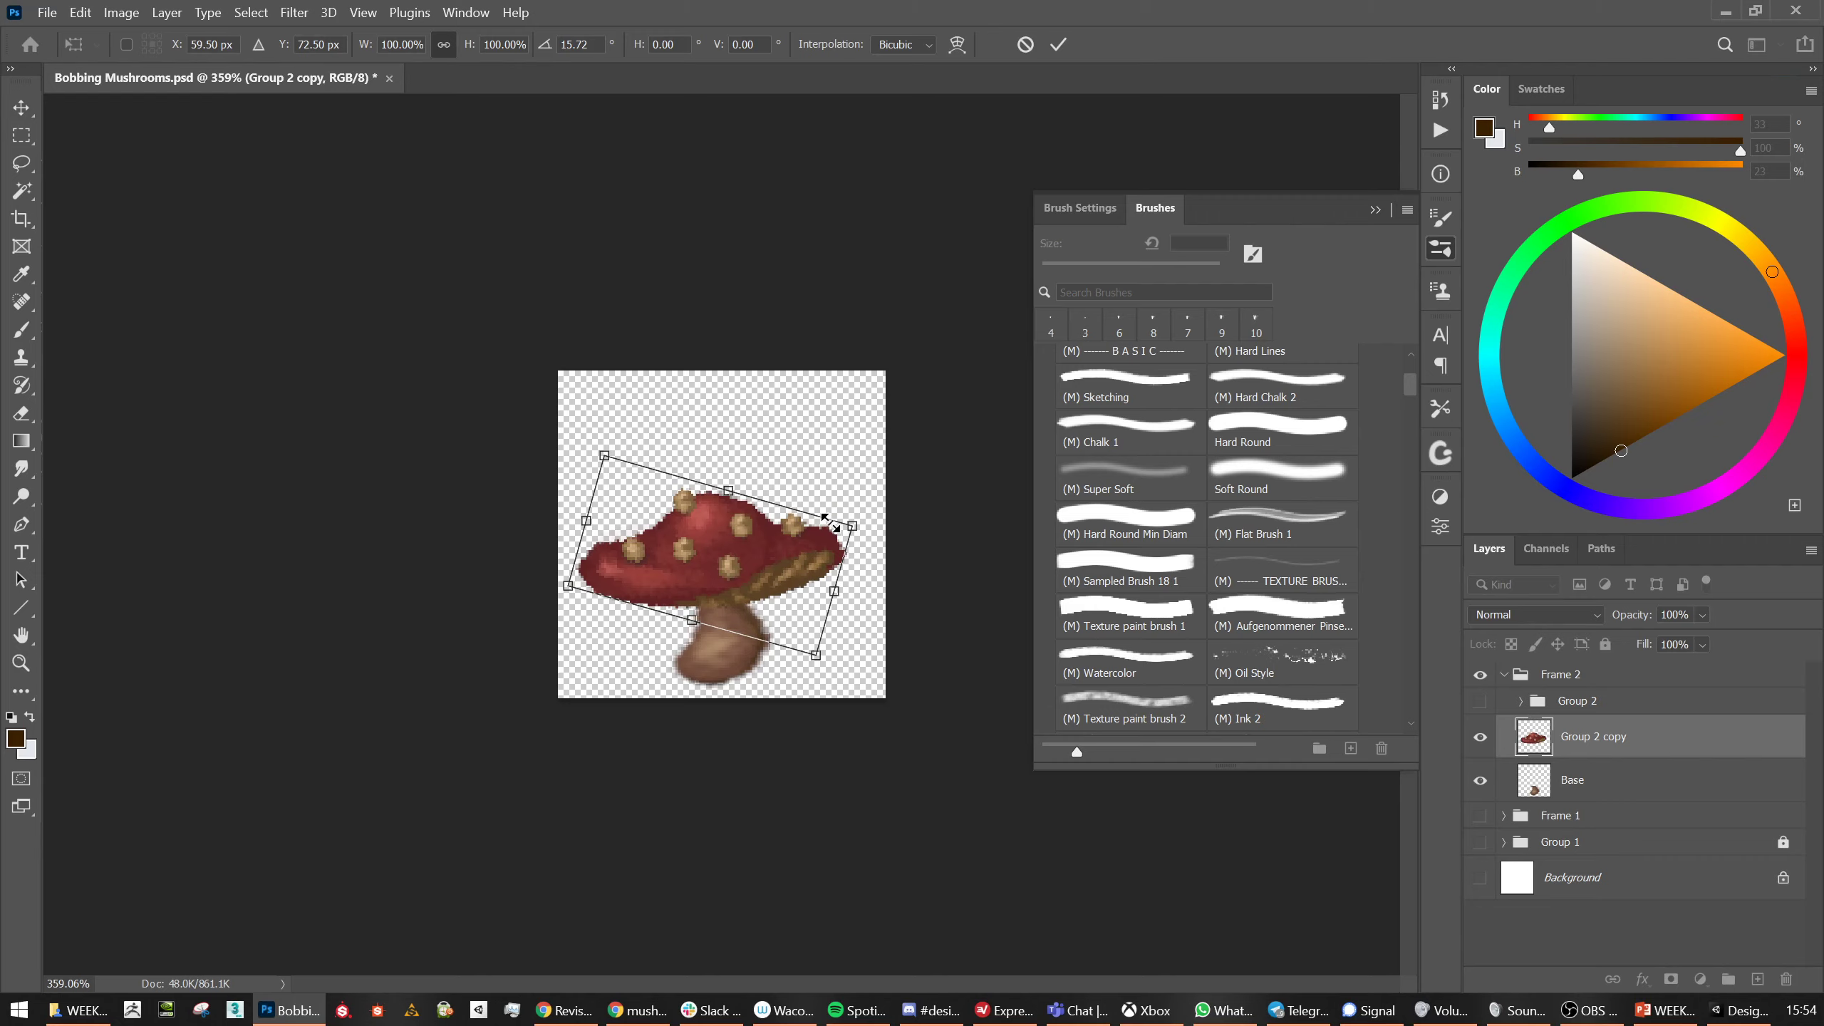
key("ctrl+z")
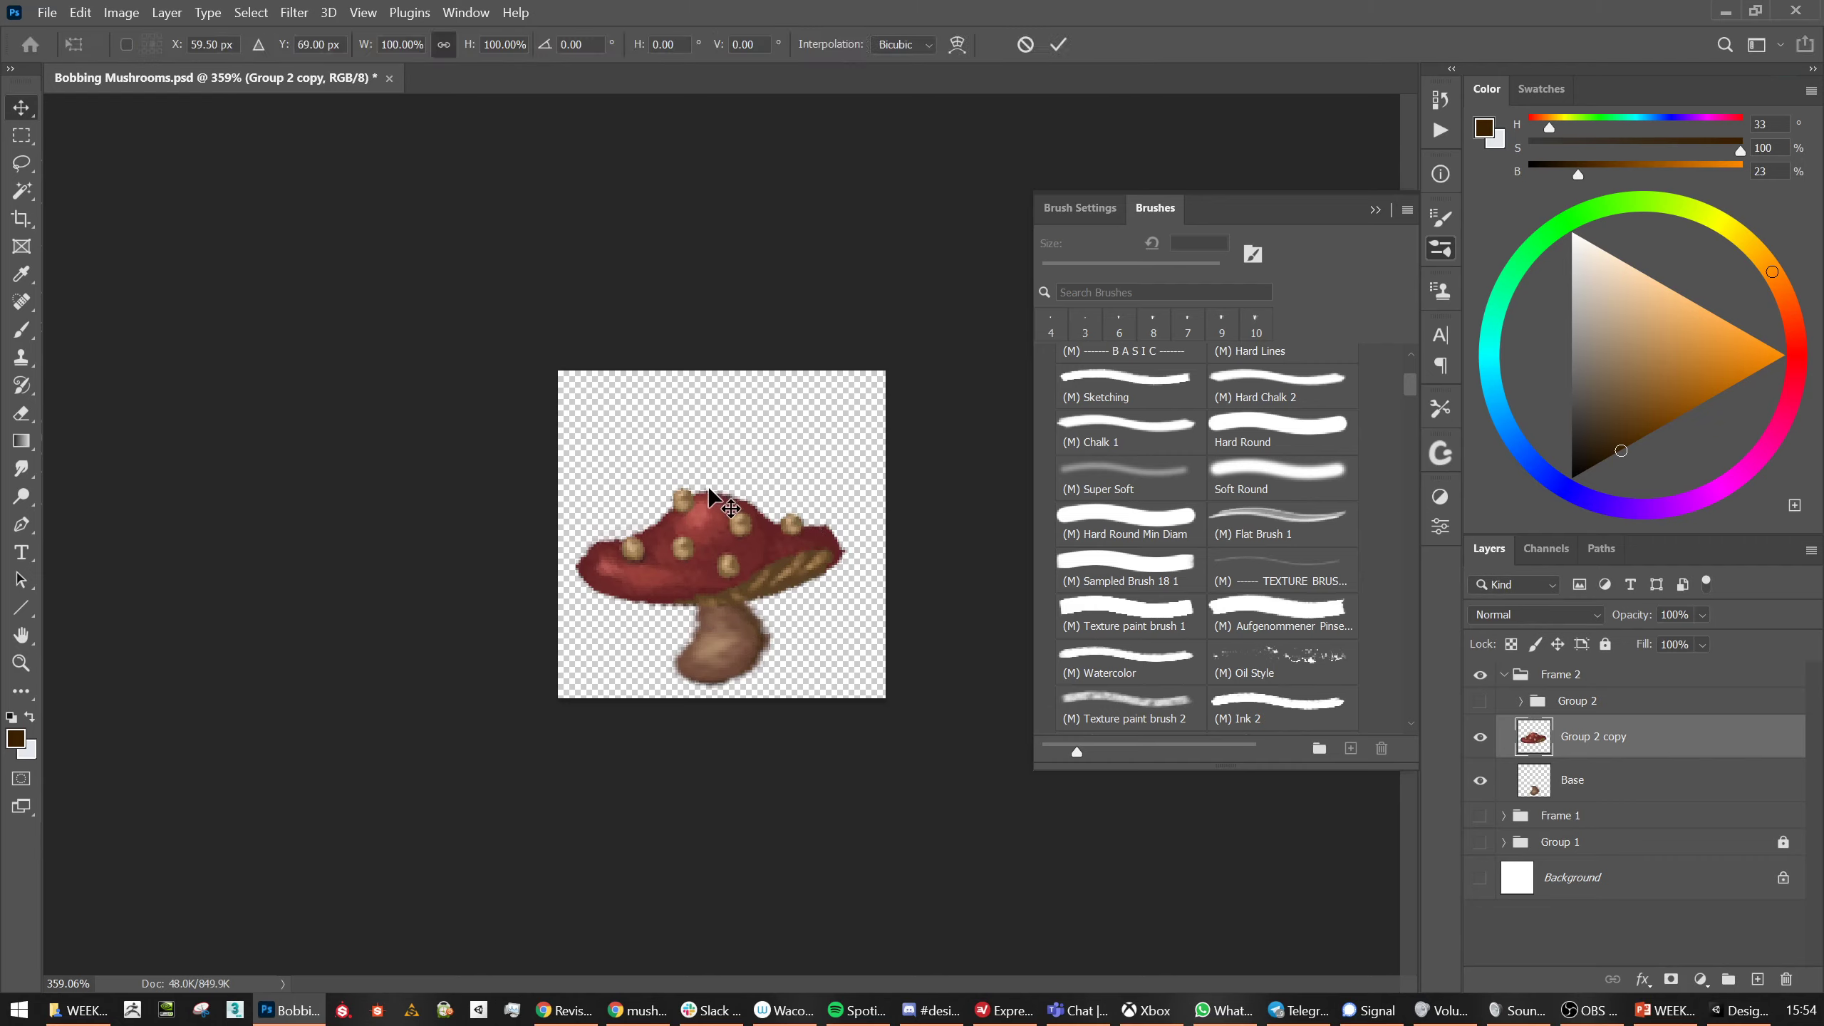
Flatten Frame 2's cap to 75% height and warp its upper corners and both sides outward to widen it
left_click_drag(716, 486, 715, 512)
right_click(756, 533)
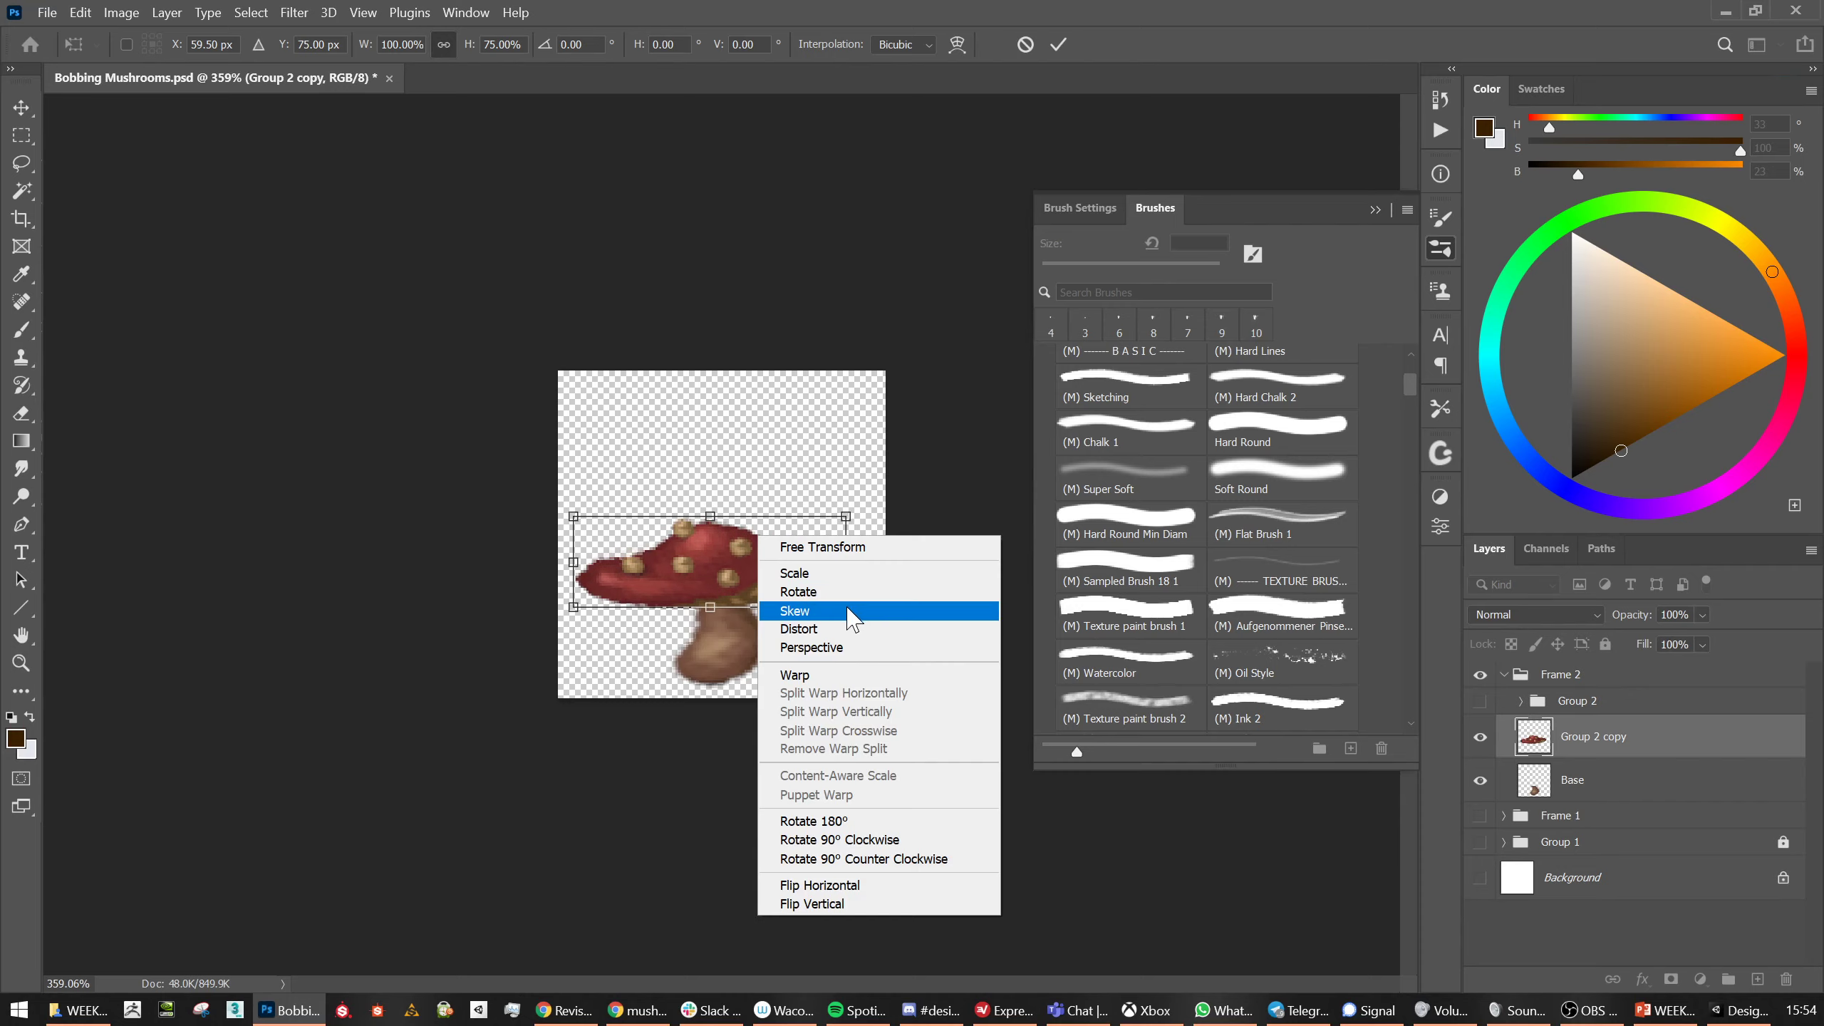
left_click(833, 675)
mouse_move(848, 512)
left_mouse_down()
mouse_move(862, 467)
mouse_move(865, 486)
left_mouse_up()
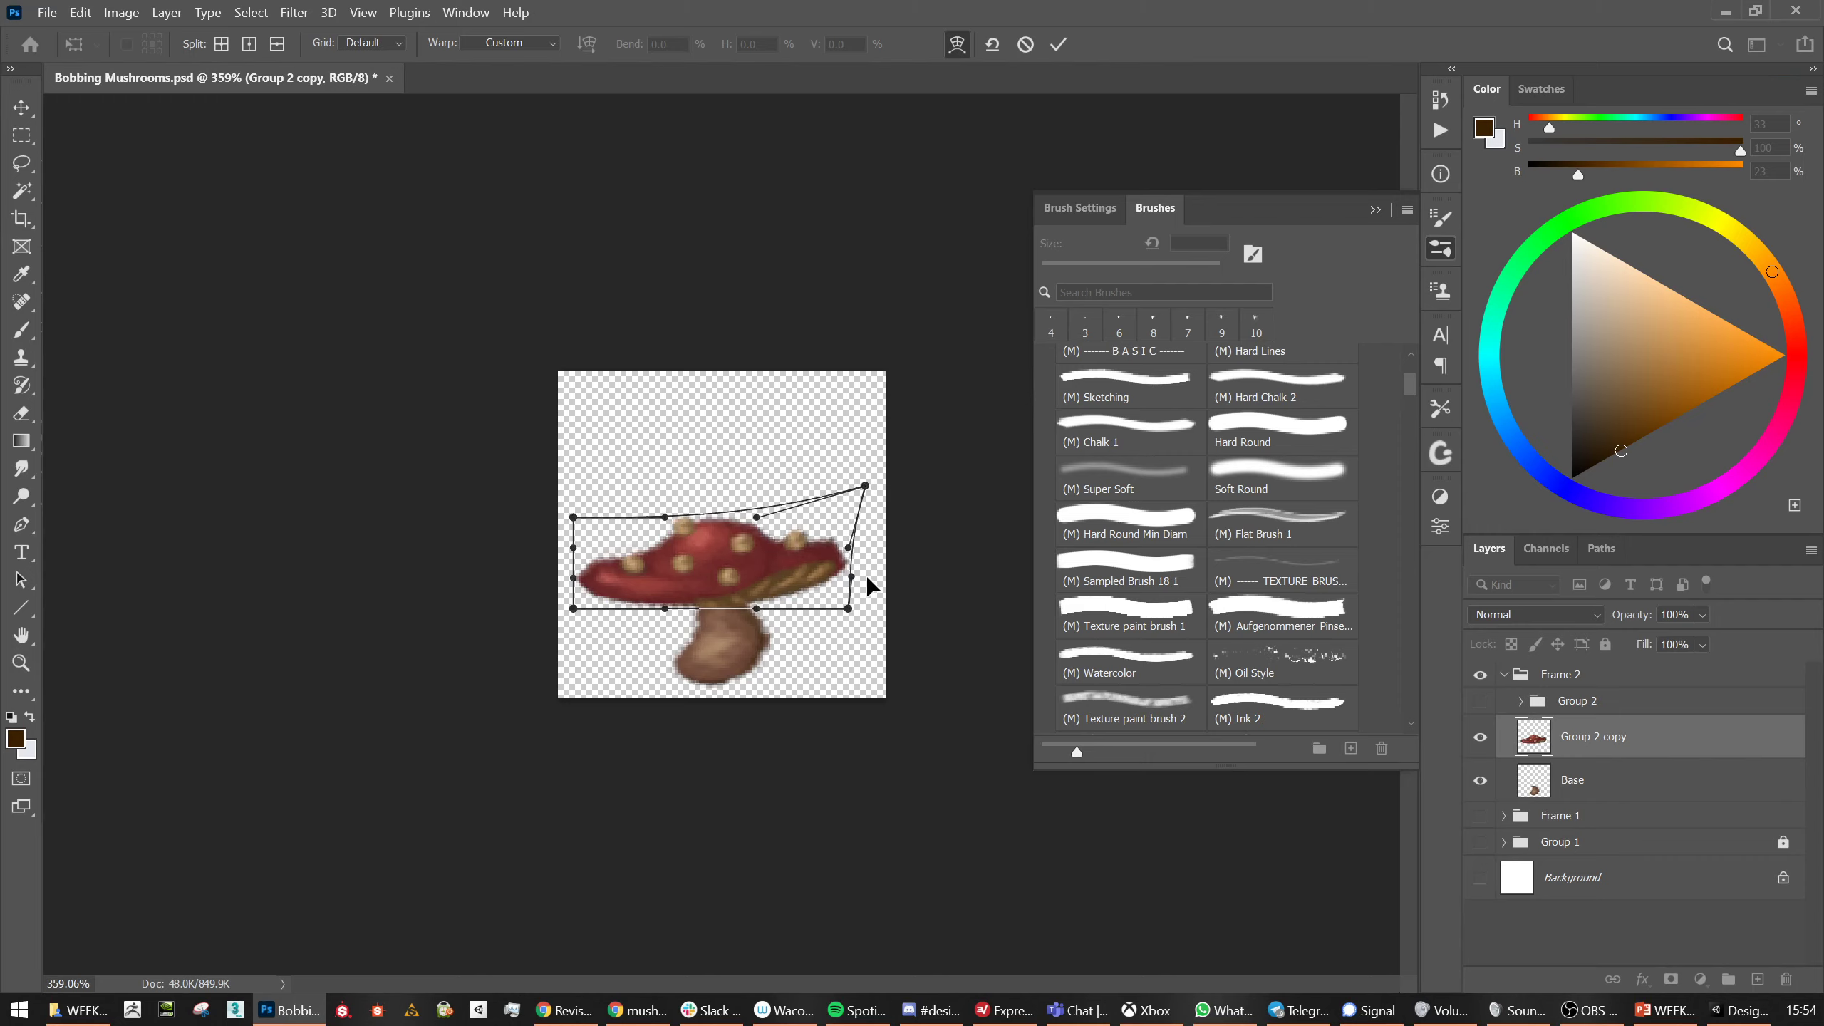
left_click_drag(851, 577, 884, 579)
left_click_drag(579, 519, 576, 464)
left_click_drag(571, 548, 560, 584)
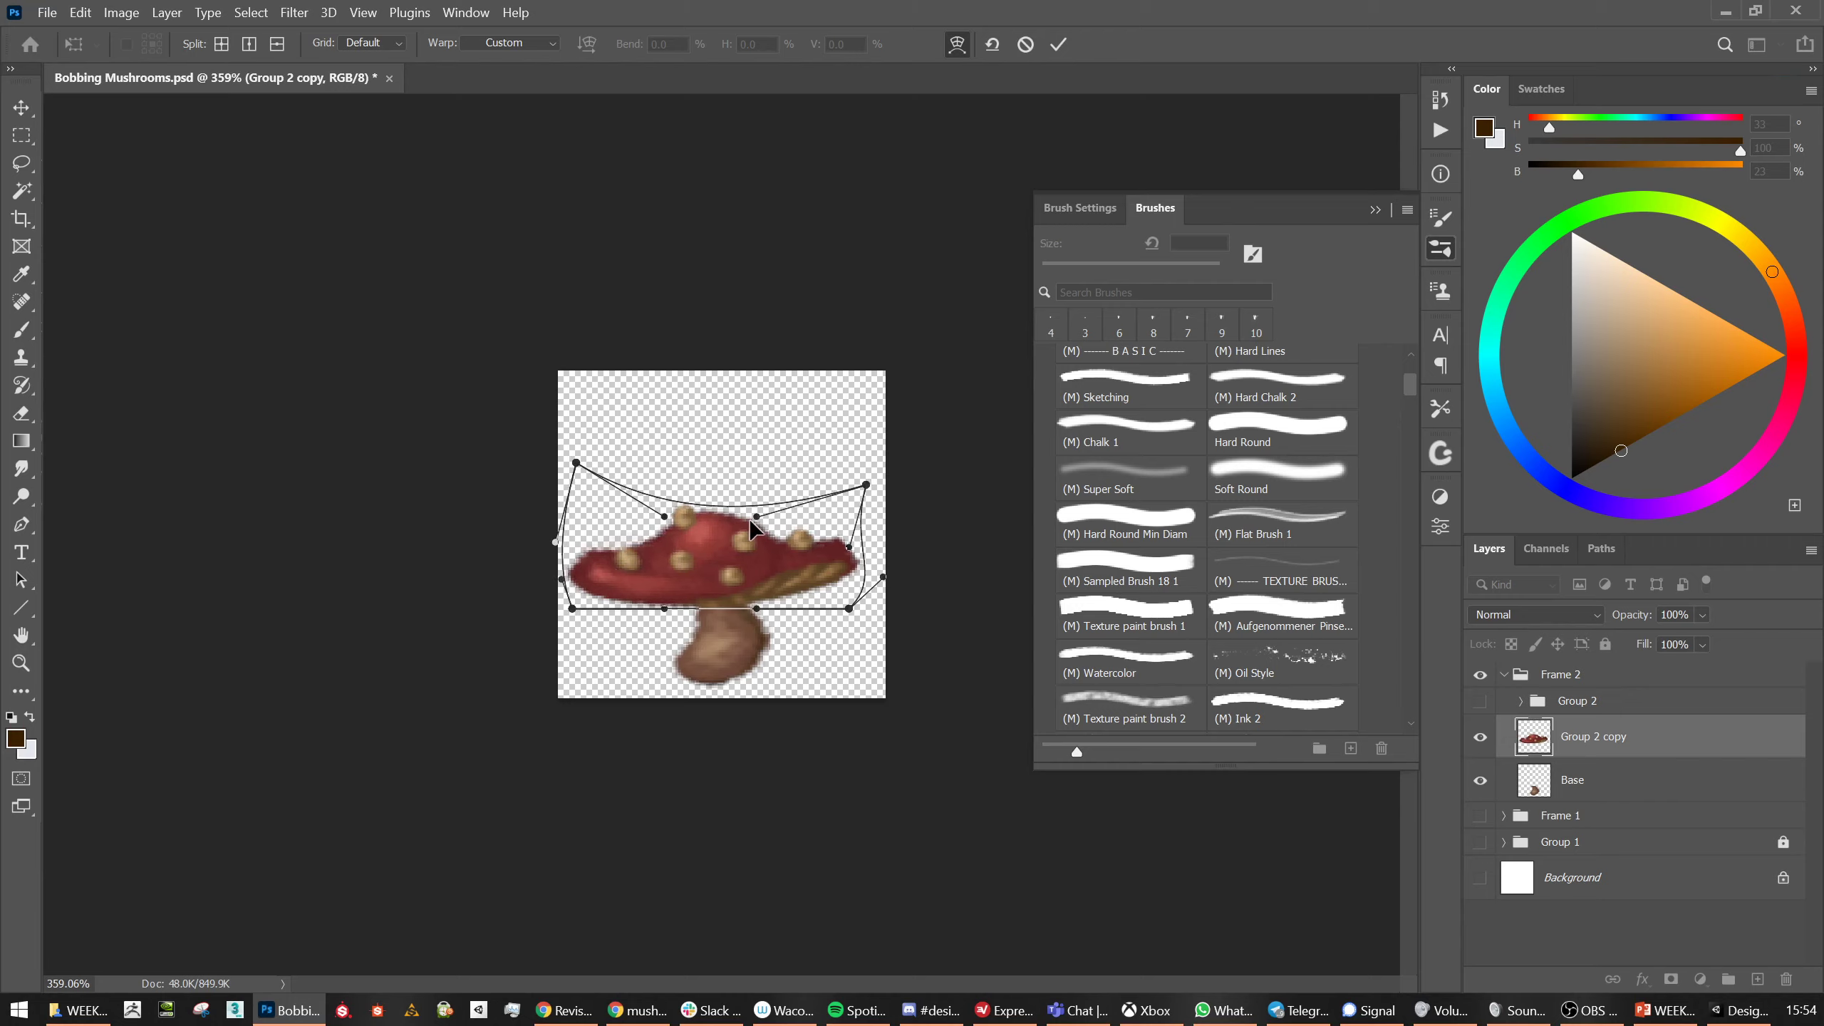
key("Return")
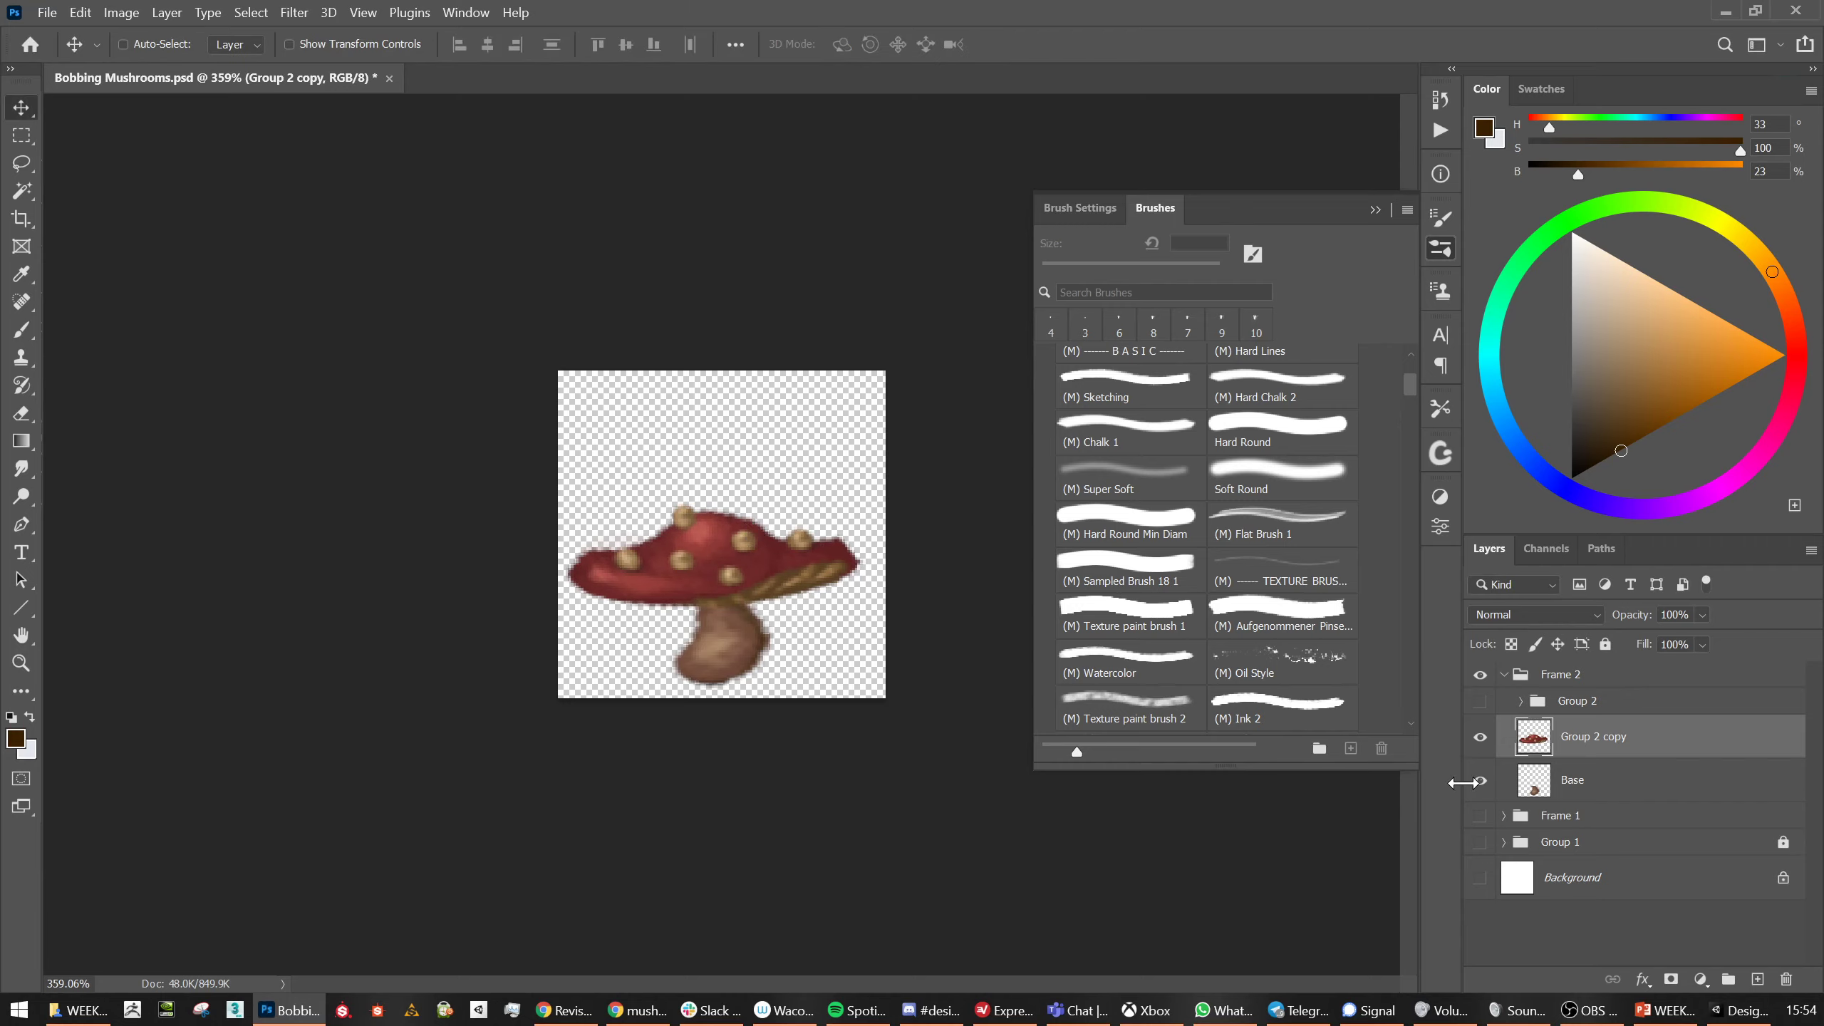
Collapse Frame 2 and alternate the visibility of Frame 1 and Frame 2 to examine the mushroom's bobbing motion
left_click(1504, 675)
left_click(1481, 674)
left_click(1480, 701)
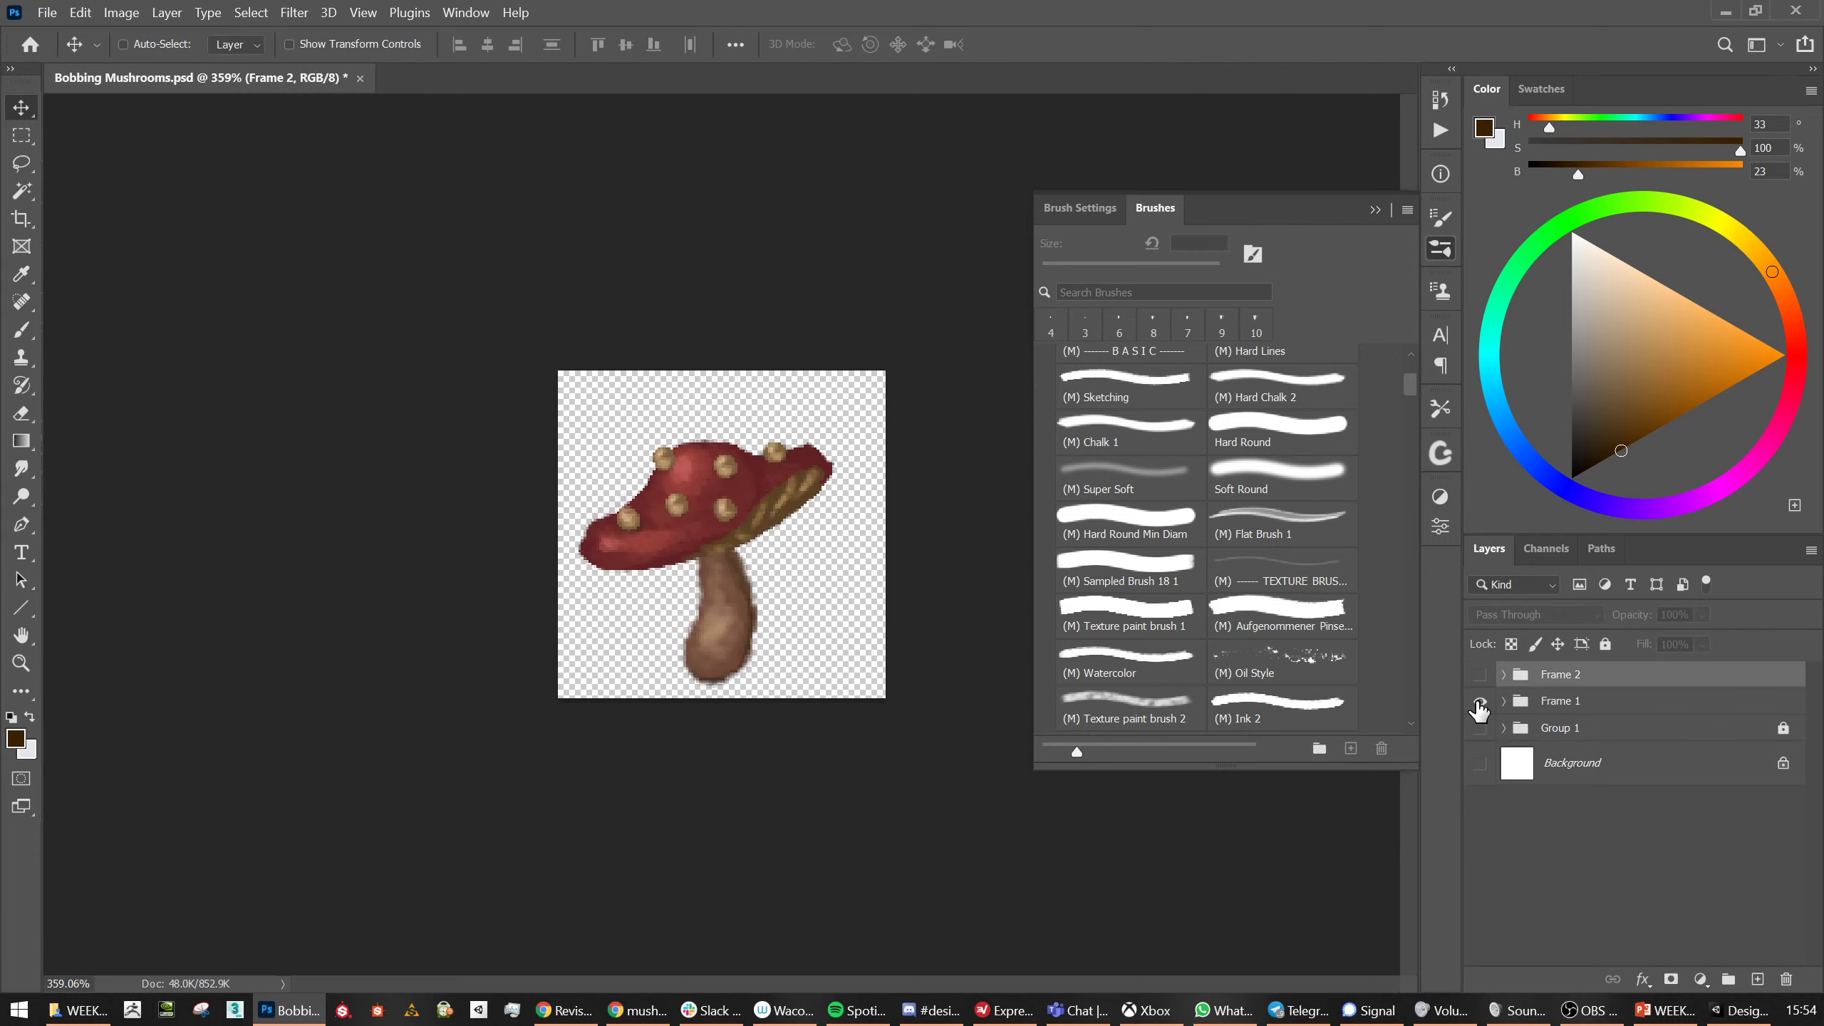
left_click(1480, 700)
left_click(1480, 674)
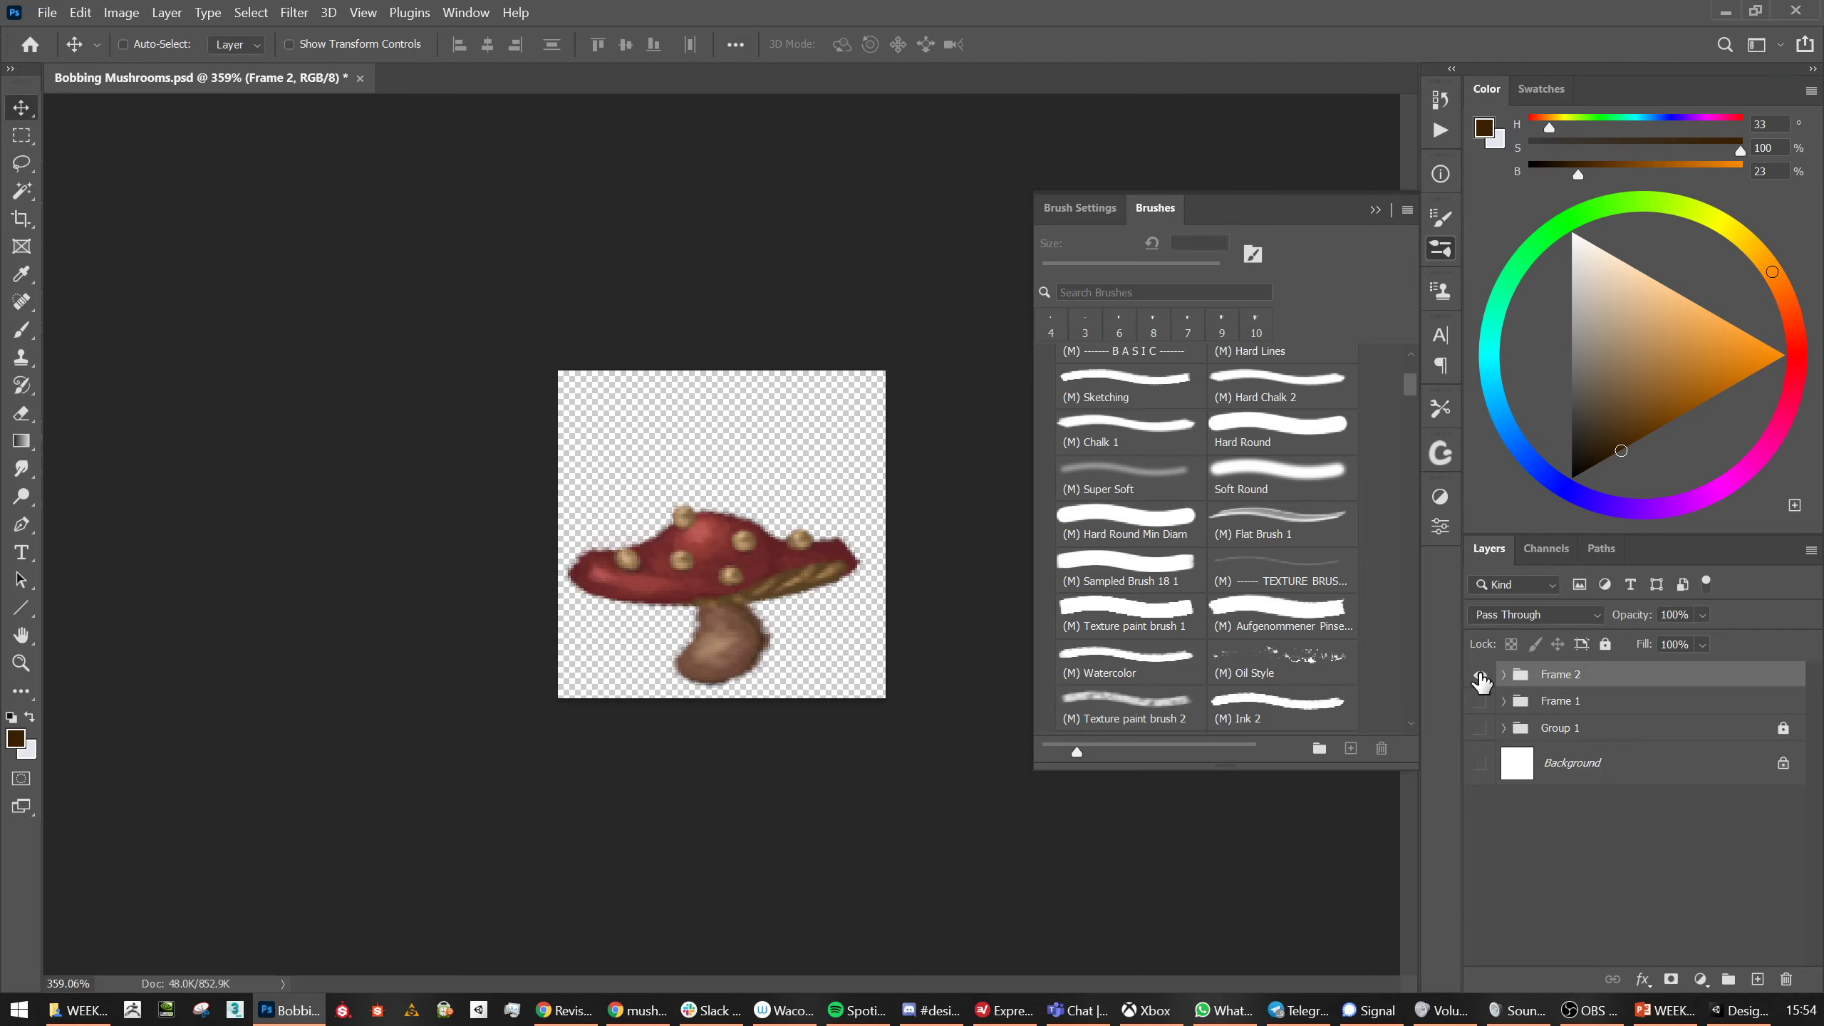
left_click(1480, 675)
left_click(1480, 702)
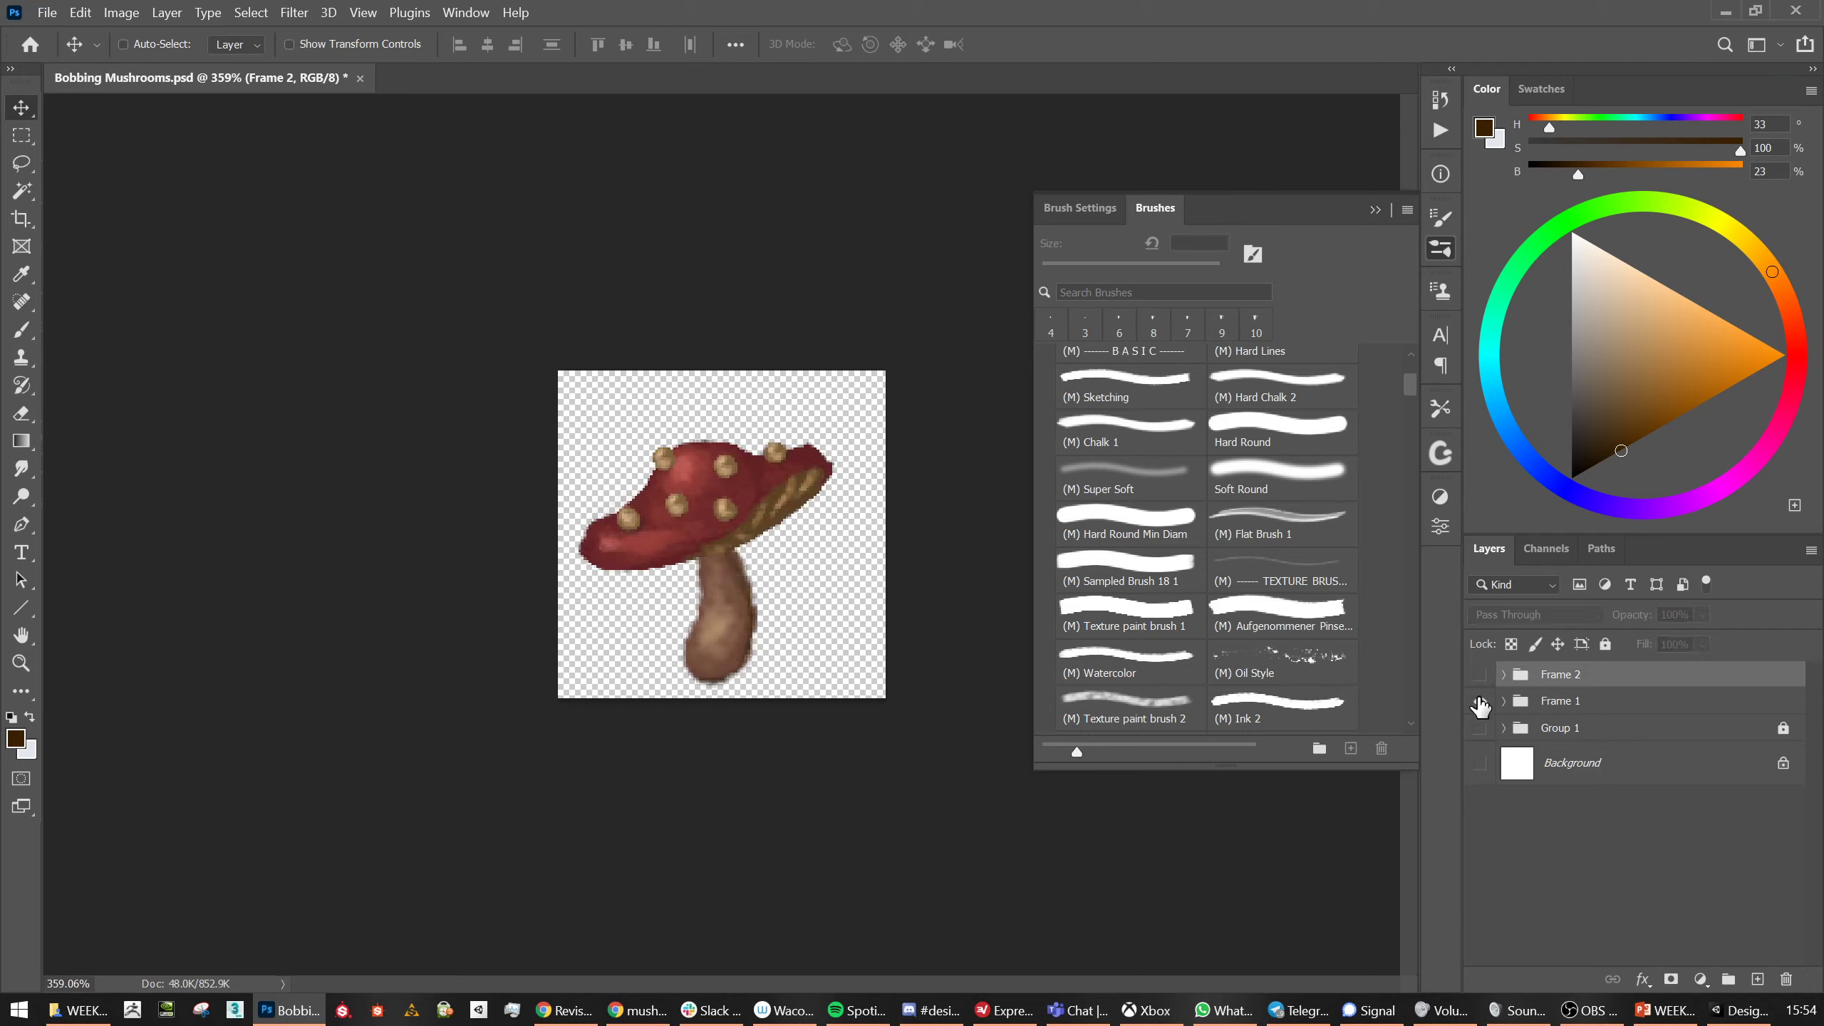
left_click(1480, 702)
left_click(1480, 676)
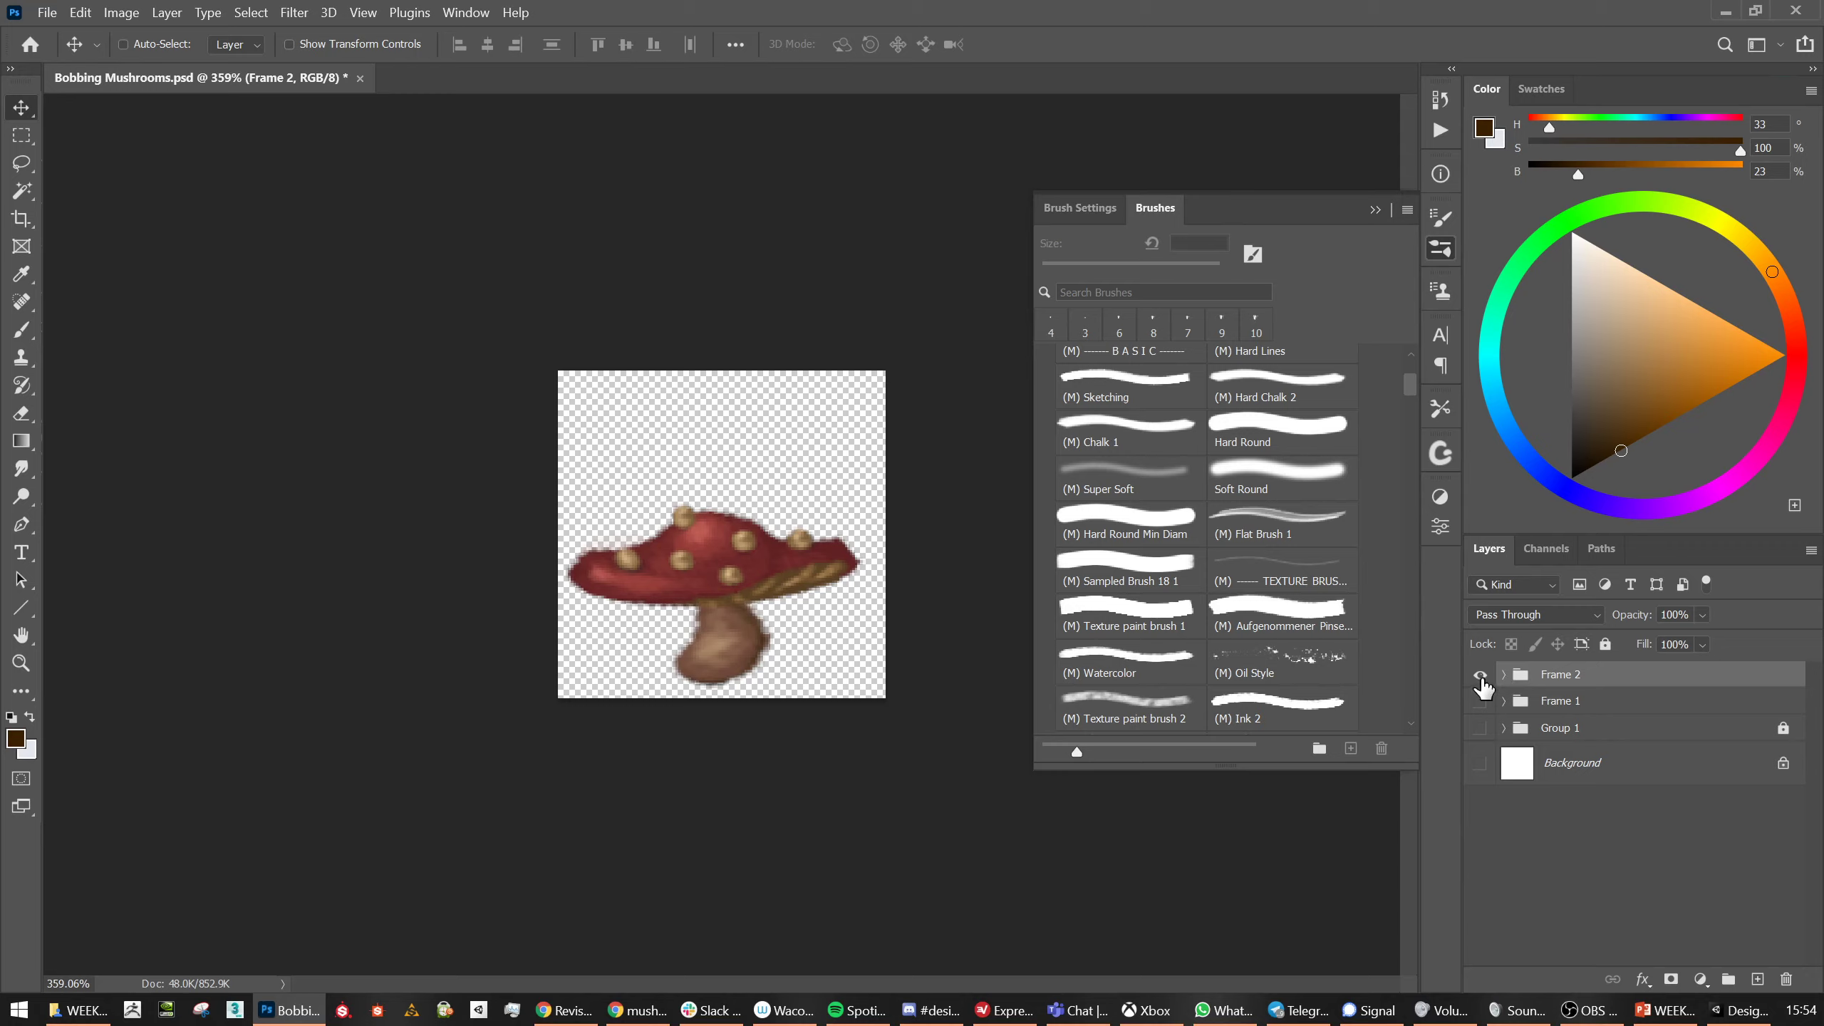
left_click(1480, 674)
left_click(1480, 700)
left_click(1480, 701)
left_click(1481, 674)
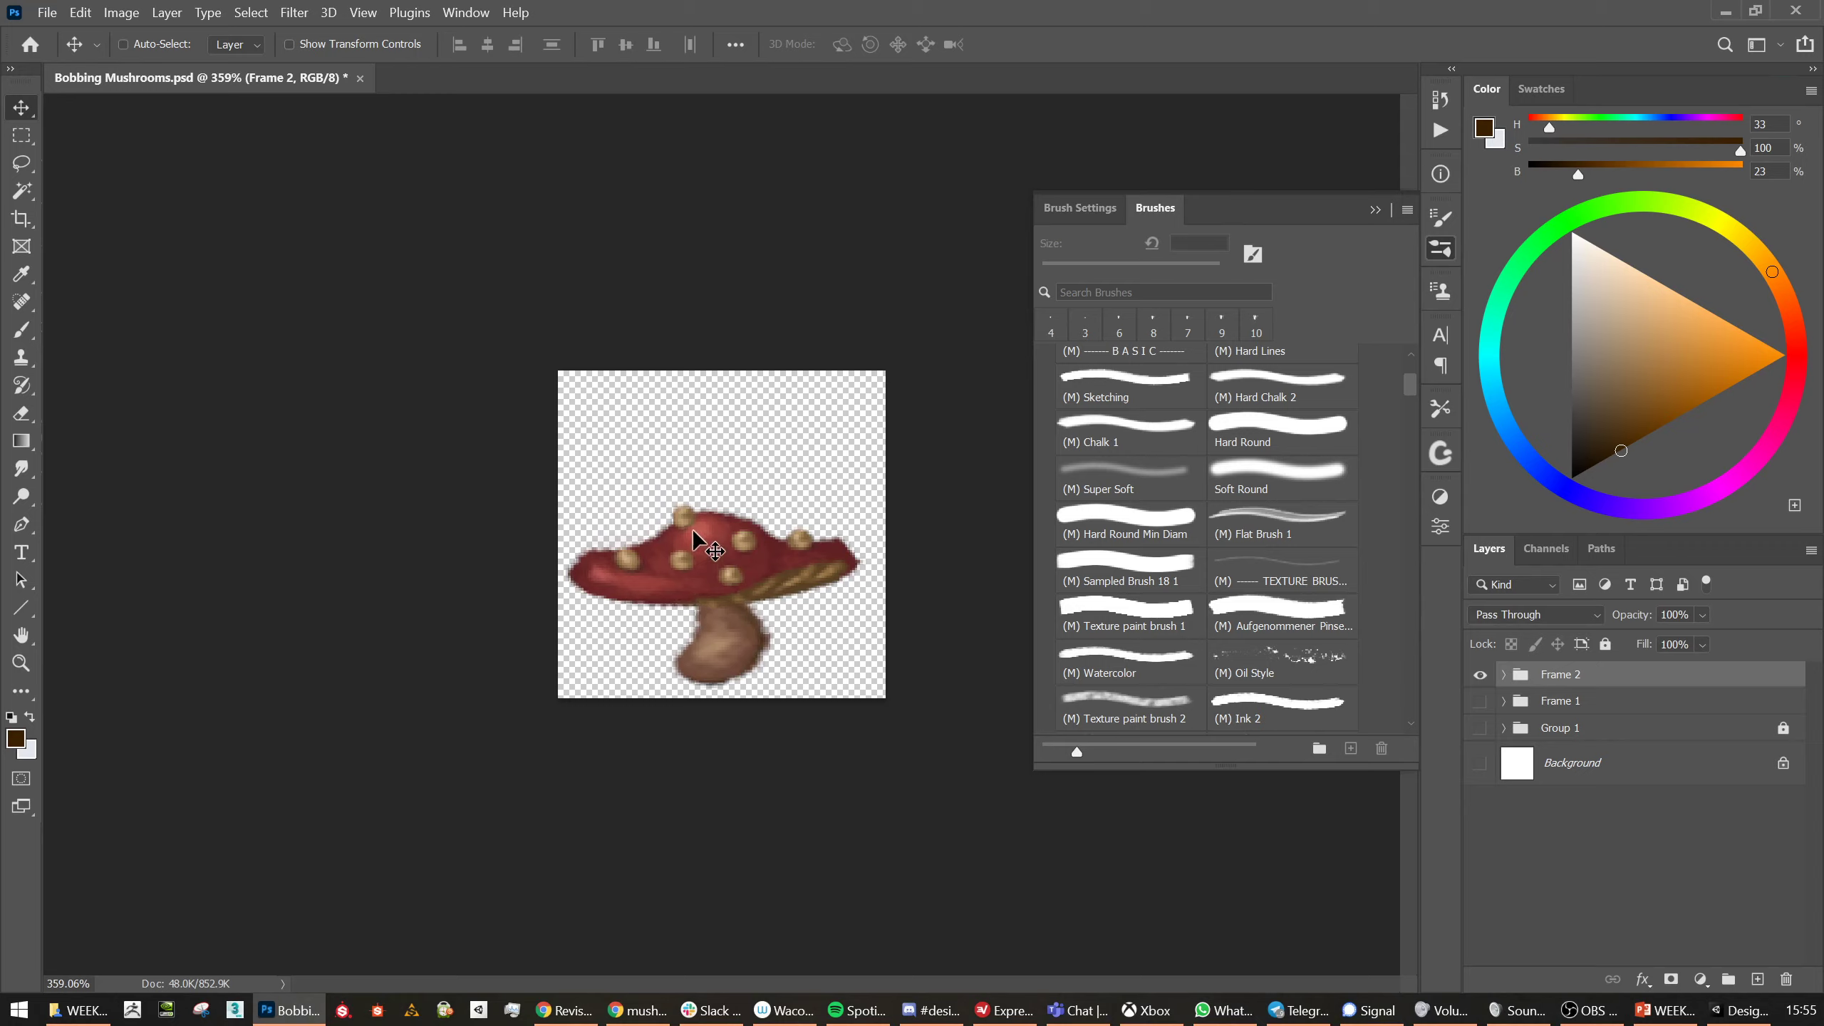
Set the foreground colour to black and show the white Background layer behind Frame 2's mushroom
scroll(707, 420, "up", 3)
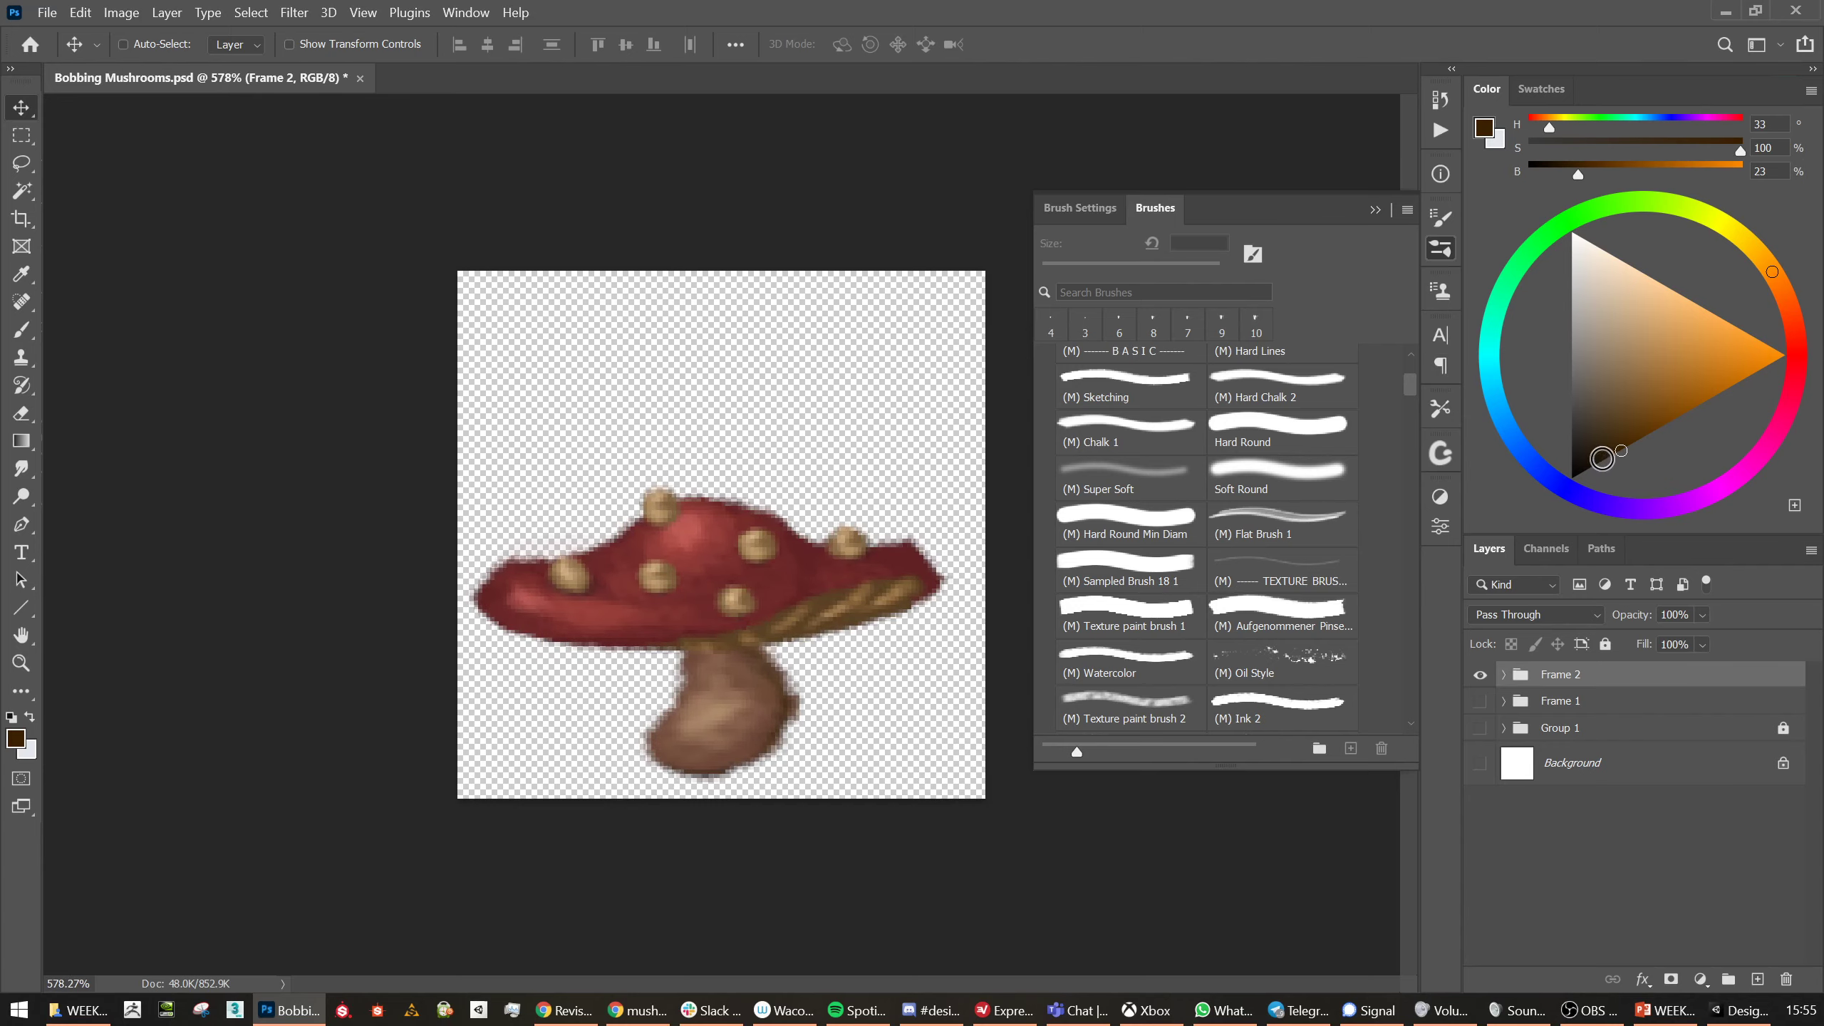
left_click(1572, 479)
left_click(1480, 763)
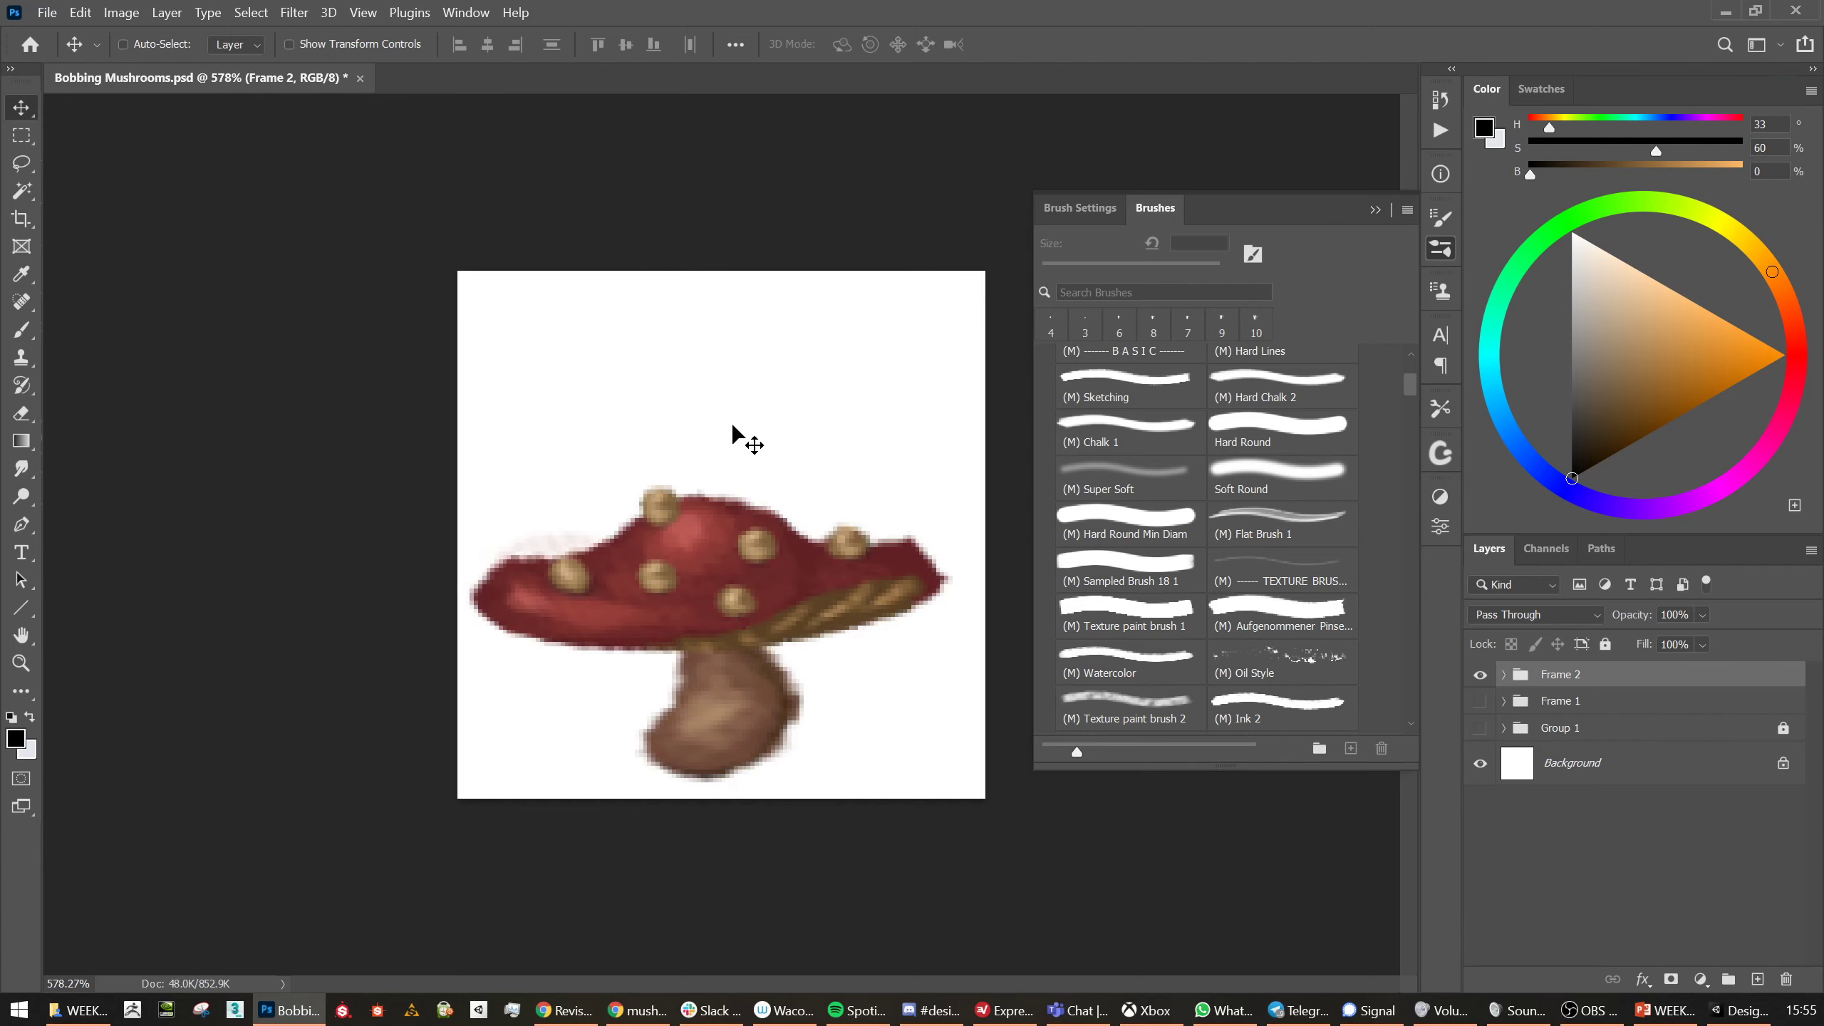
Add a new layer above Frame 2 and choose the (M) Aufgenommener Pinsel brush for sketching
key("b")
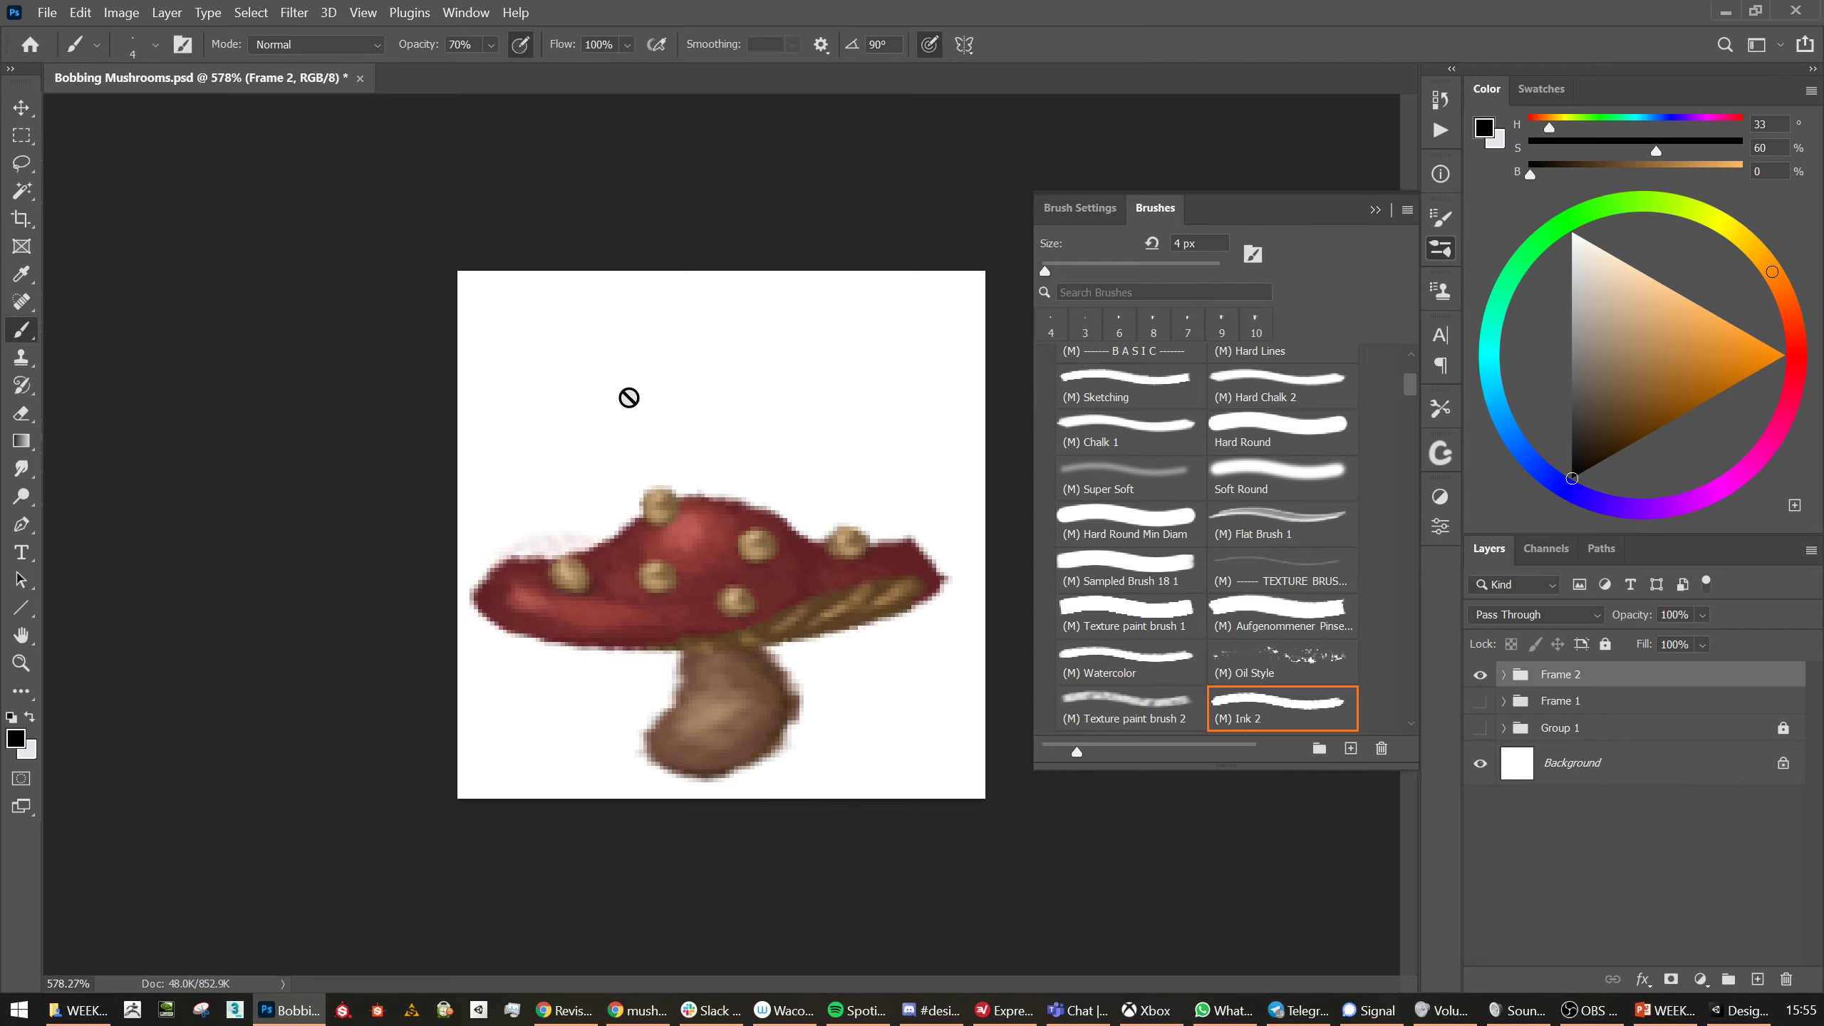
left_click(1126, 718)
left_click(1757, 979)
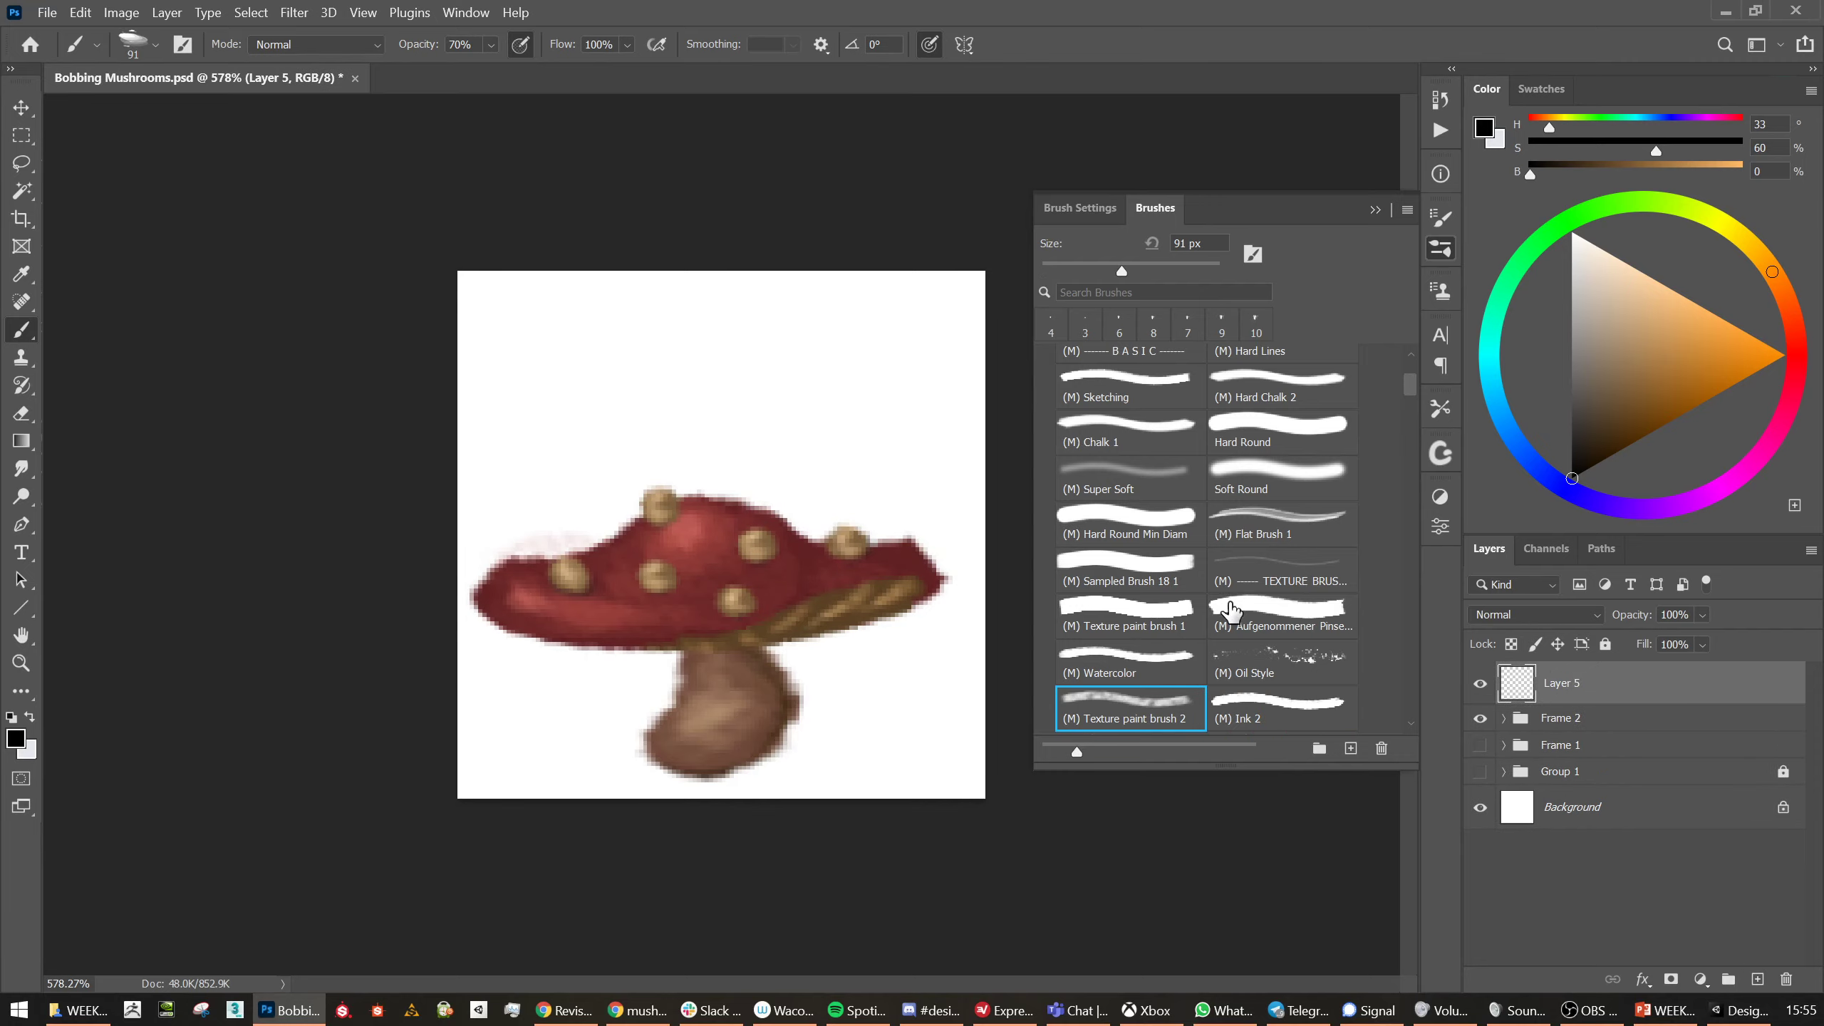
left_click(1134, 623)
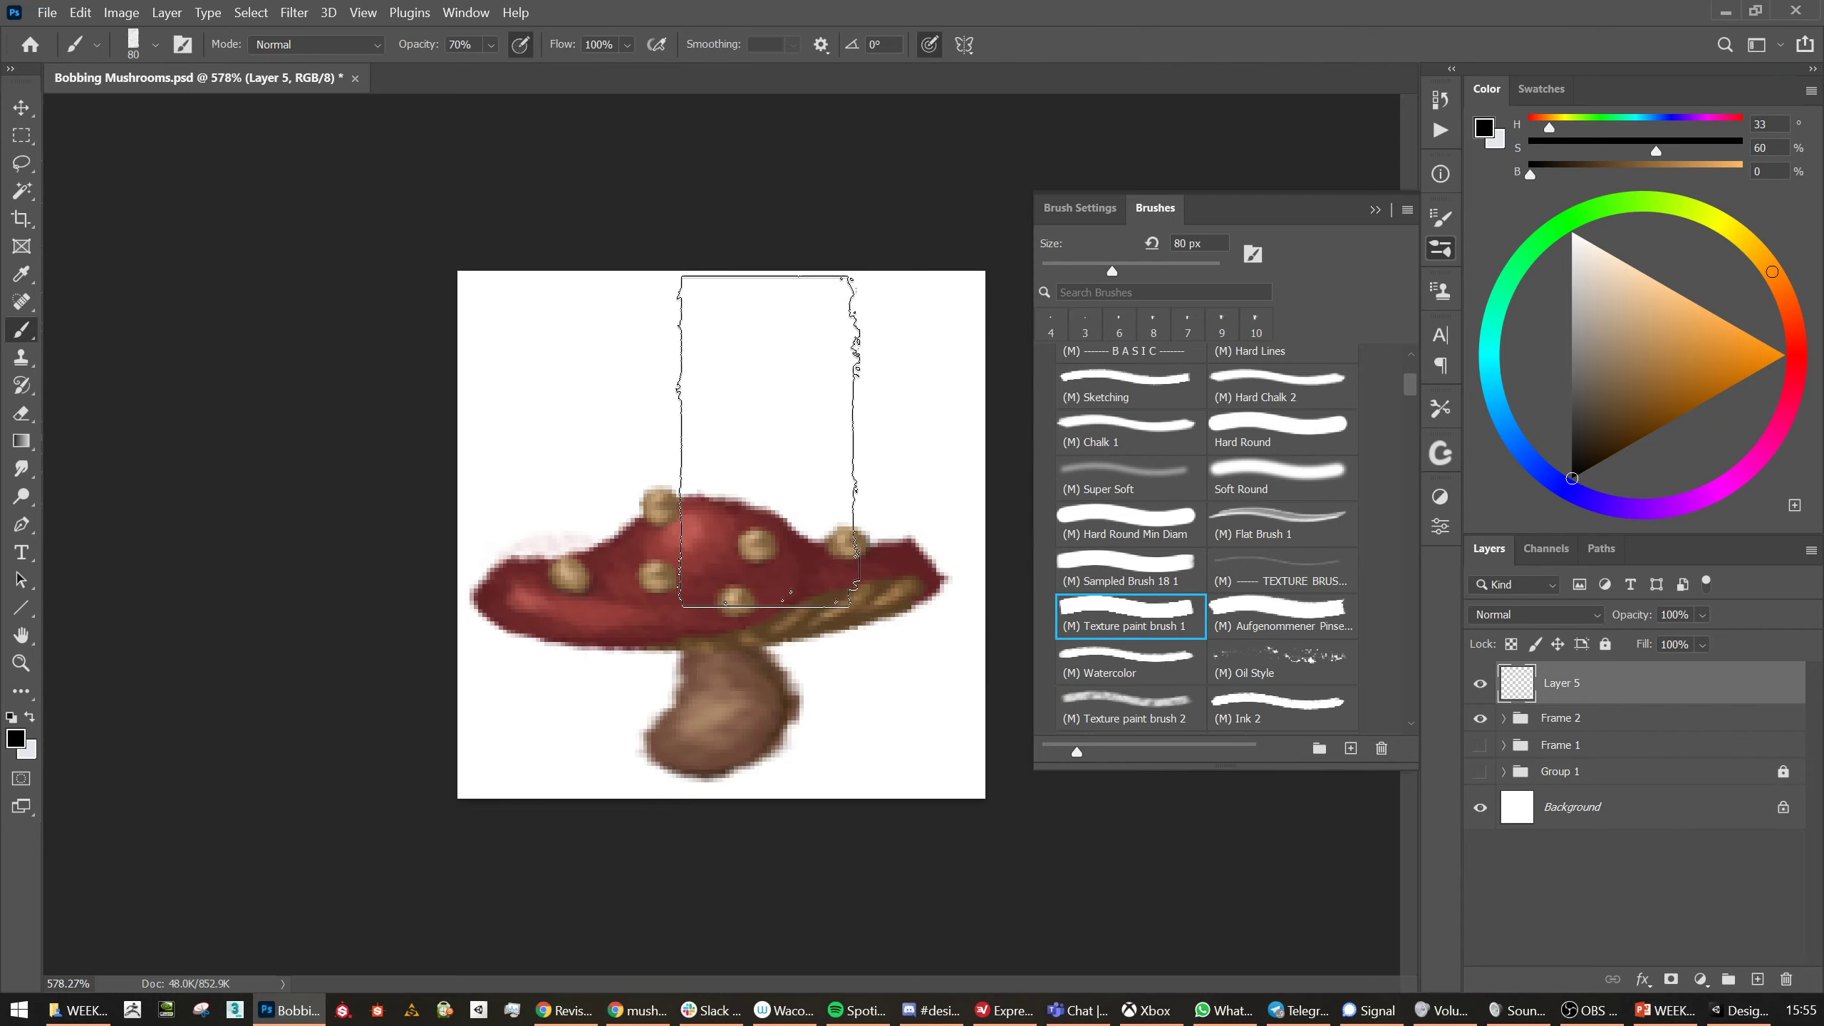
left_click(1268, 620)
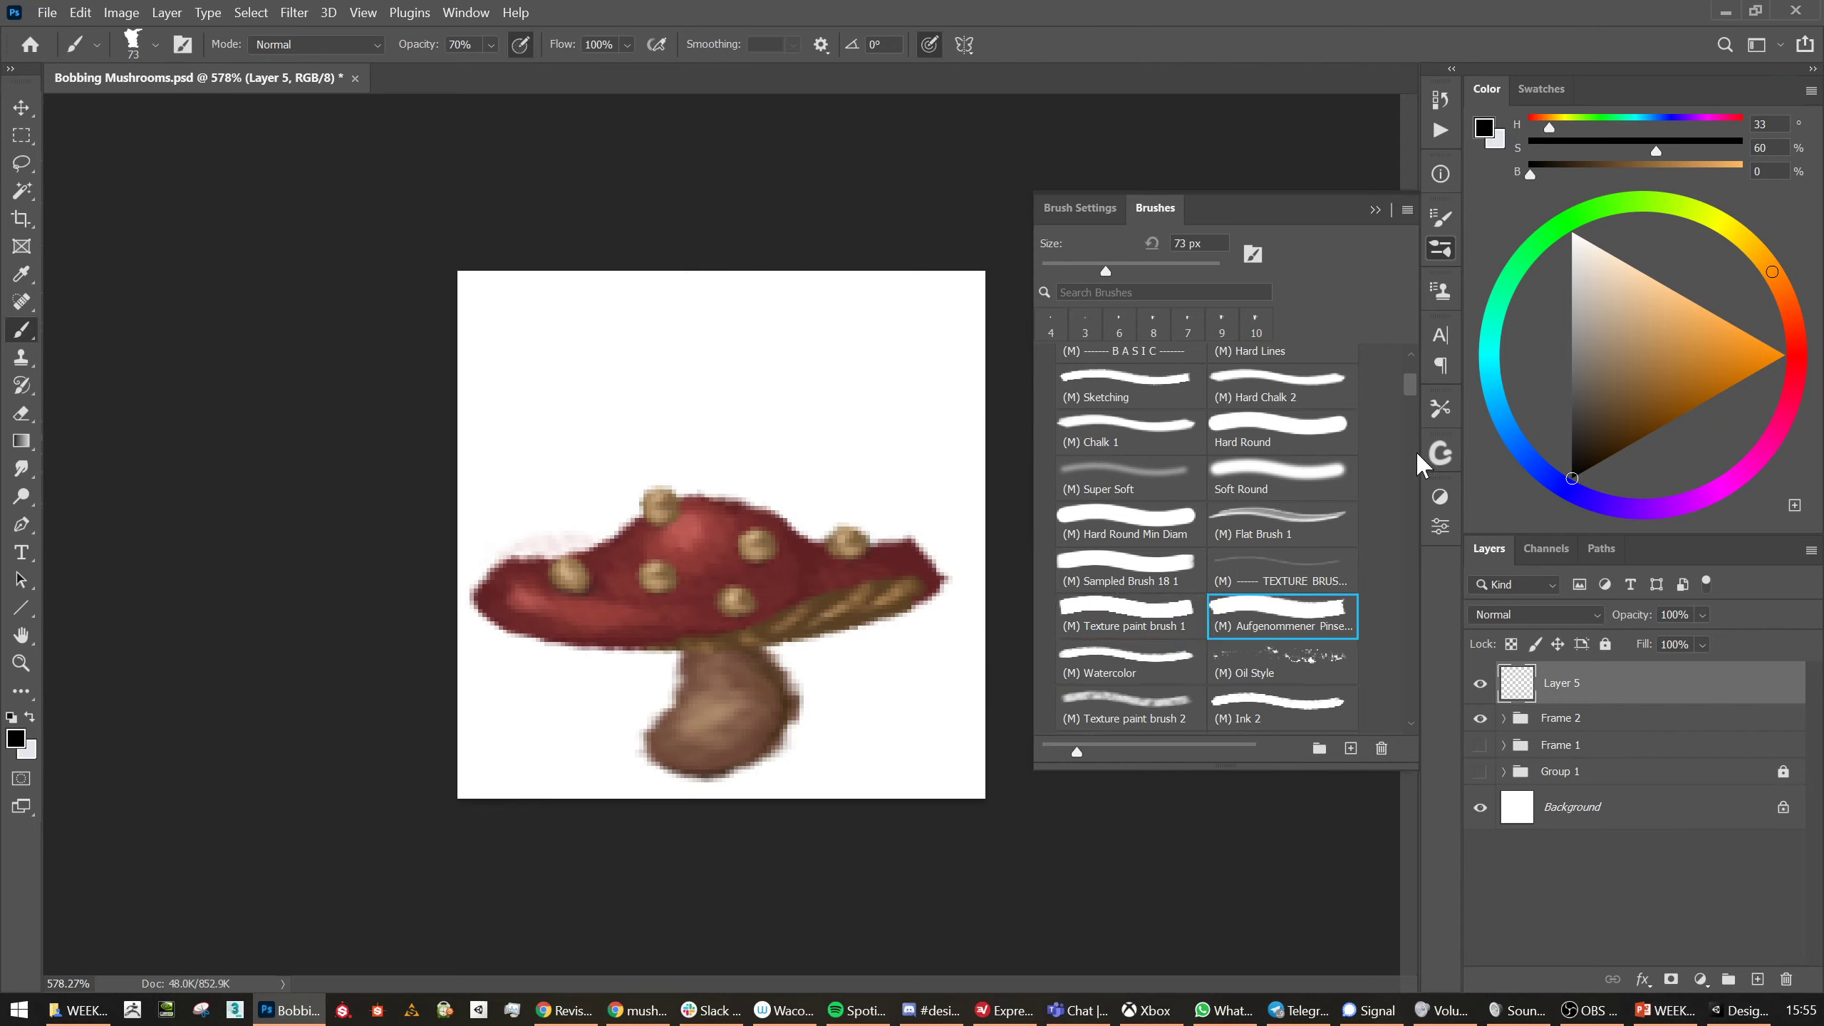
Shrink the brush to a few pixels and try a curved stroke in the empty area above the mushroom
left_click(1443, 250)
key("bracketleft")
key("bracketleft")
key("bracketleft")
key("bracketleft")
key("bracketleft")
key("bracketleft")
key("bracketleft")
key("bracketleft")
key("bracketleft")
key("bracketleft")
key("bracketleft")
key("bracketleft")
key("bracketleft")
key("bracketleft")
key("bracketleft")
key("bracketleft")
key("bracketleft")
key("bracketleft")
key("bracketleft")
key("bracketleft")
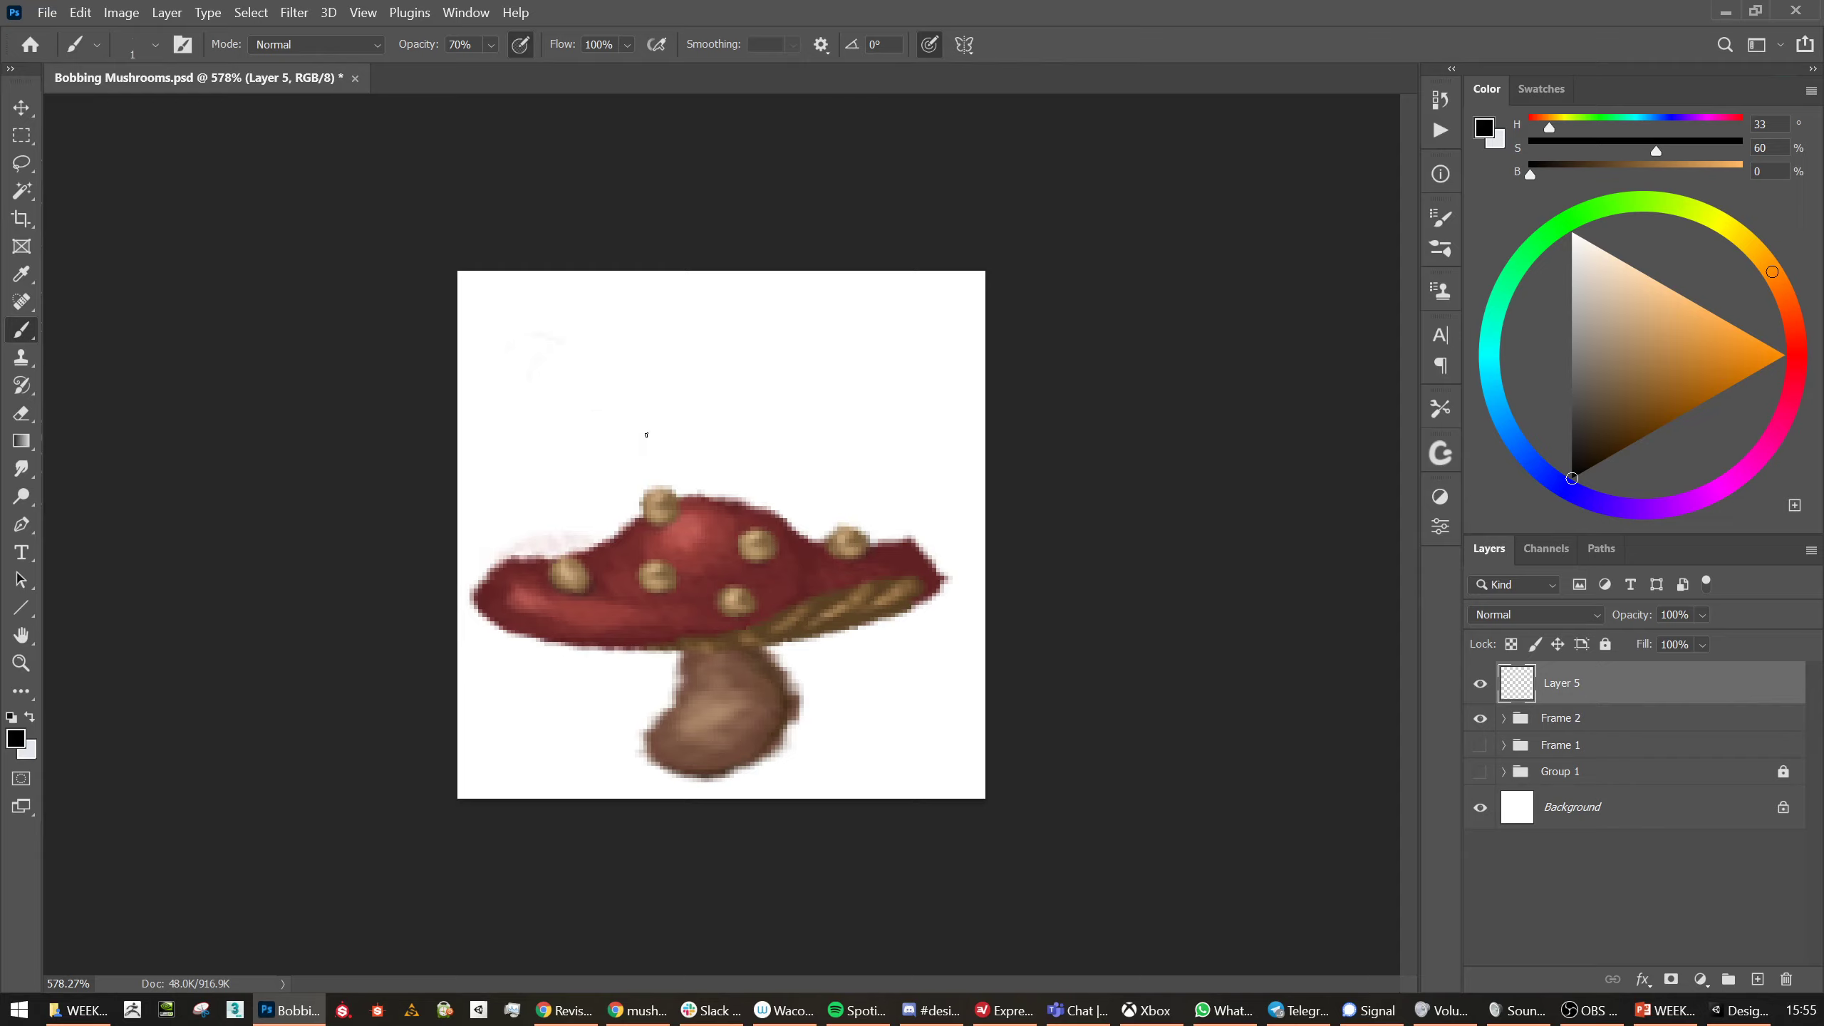
key("bracketright")
key("bracketright")
key("bracketright")
mouse_move(506, 365)
left_mouse_down()
mouse_move(543, 322)
mouse_move(632, 331)
left_mouse_up()
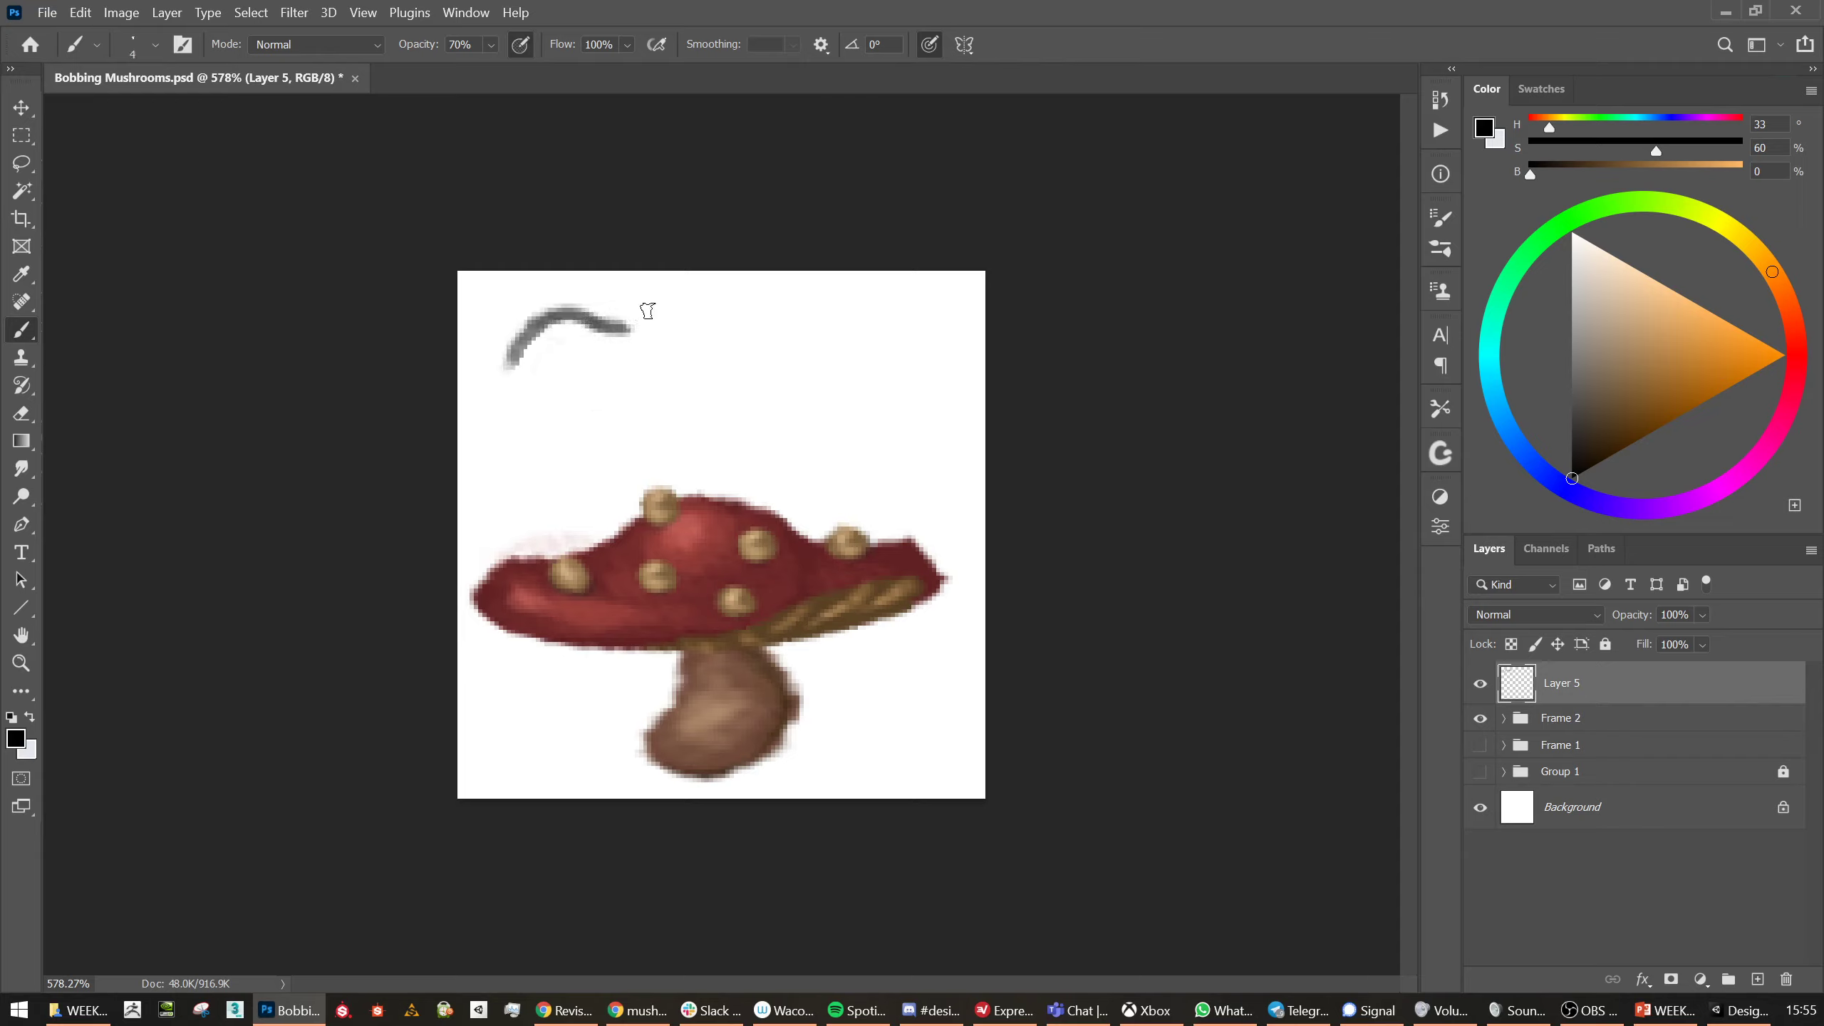
key("ctrl+z")
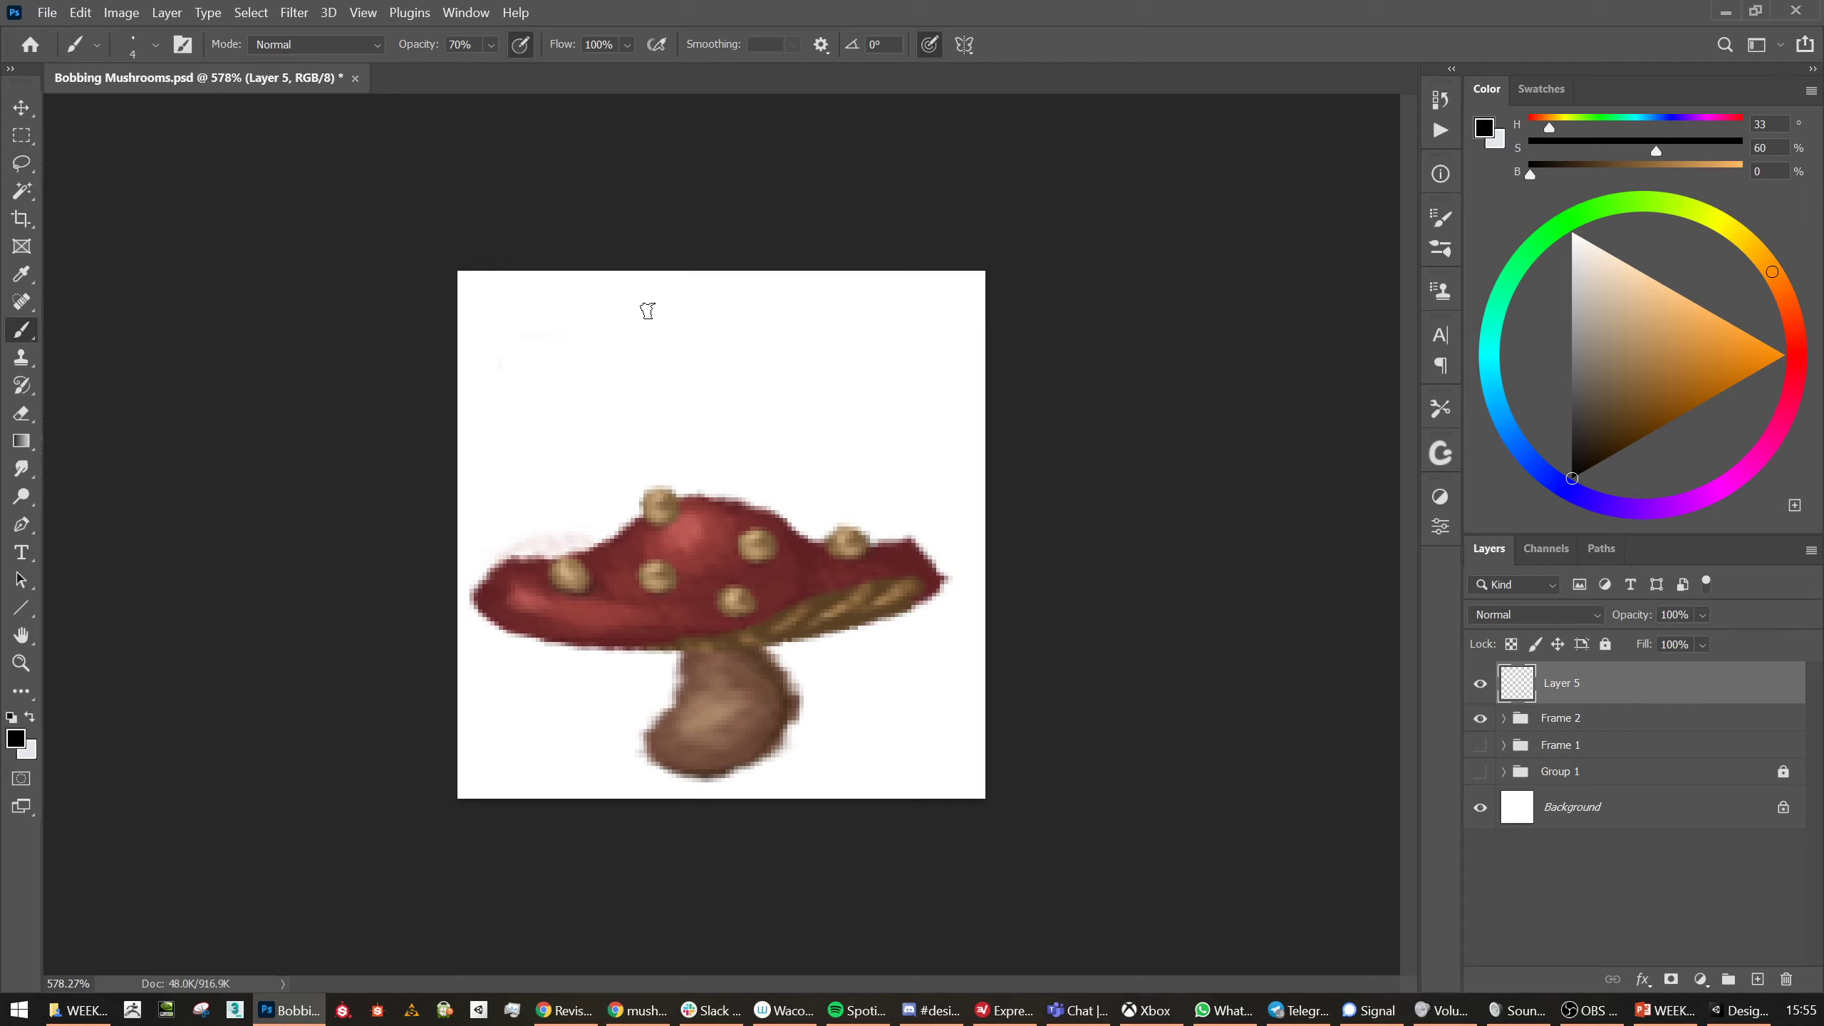
Lasso the area above the mushroom's cap and cut the leftover marks from Layer 5, clearing the selection
key("l")
mouse_move(359, 232)
left_mouse_down()
mouse_move(944, 597)
mouse_move(711, 245)
mouse_move(236, 306)
left_mouse_up()
key("ctrl+d")
mouse_move(515, 268)
left_mouse_down()
mouse_move(671, 261)
mouse_move(632, 232)
left_mouse_up()
key("ctrl+x")
left_click(898, 389)
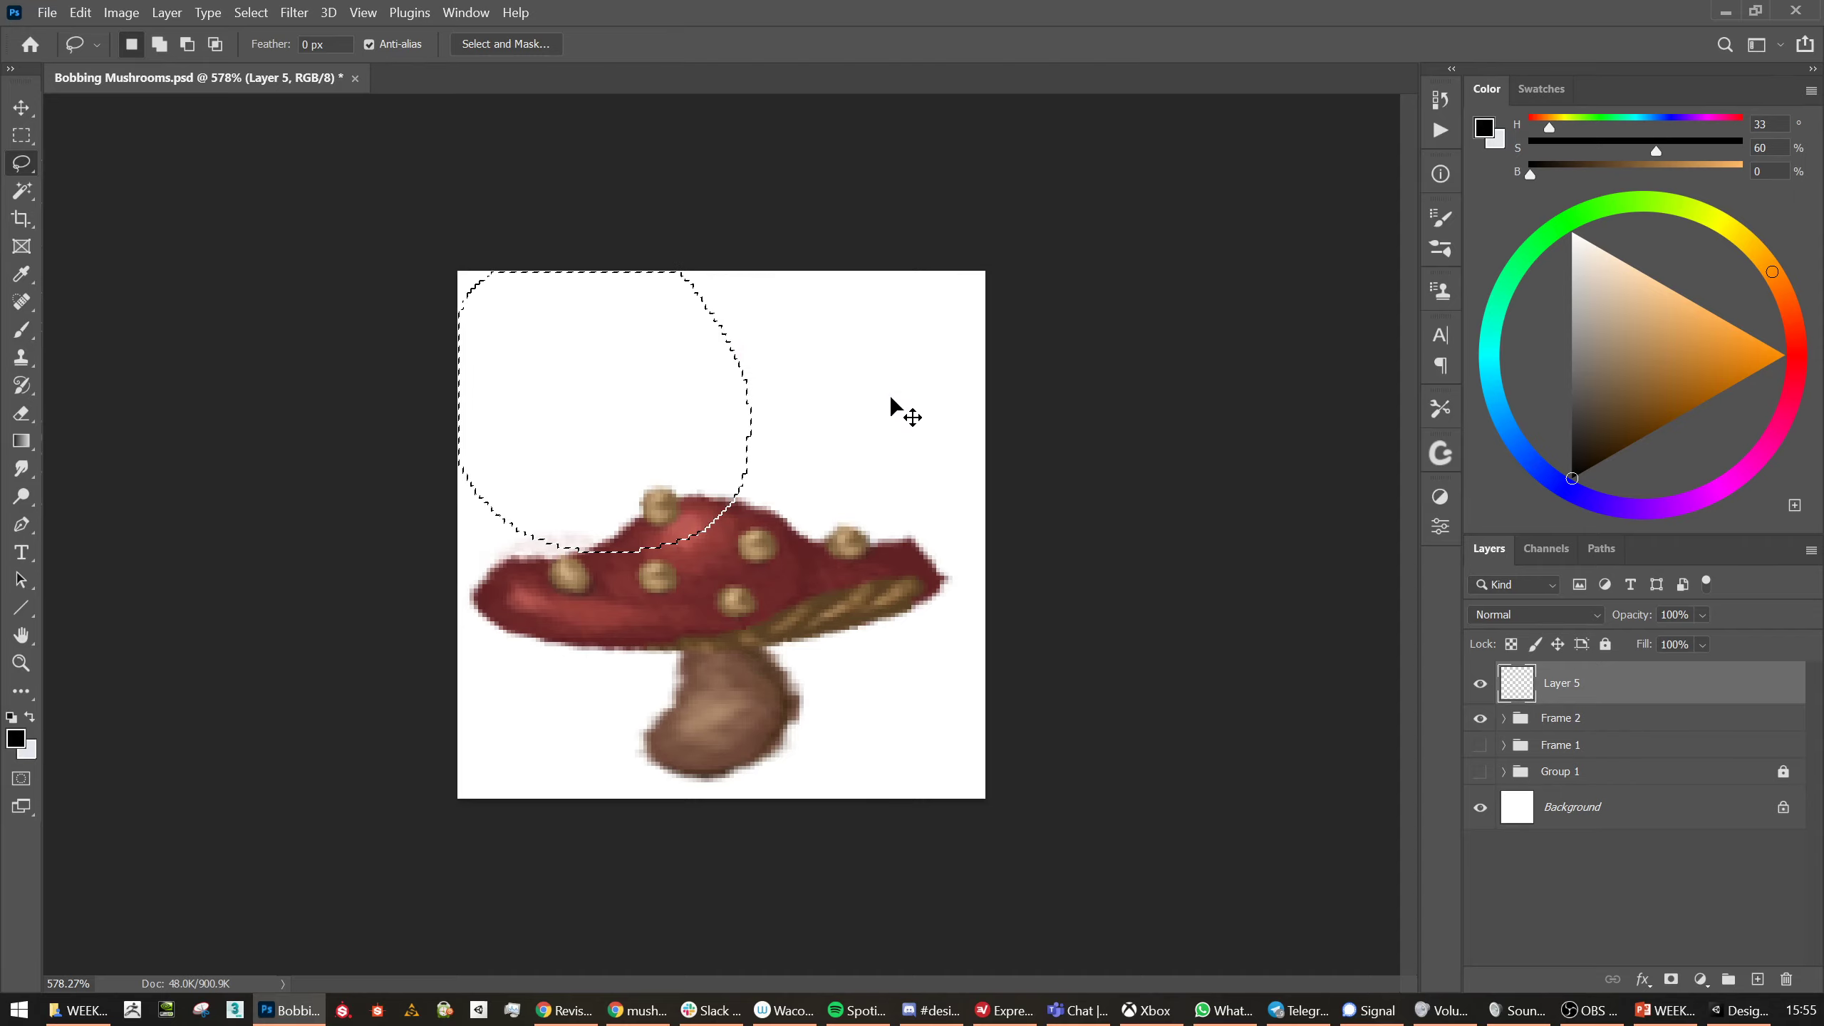
key("ctrl+d")
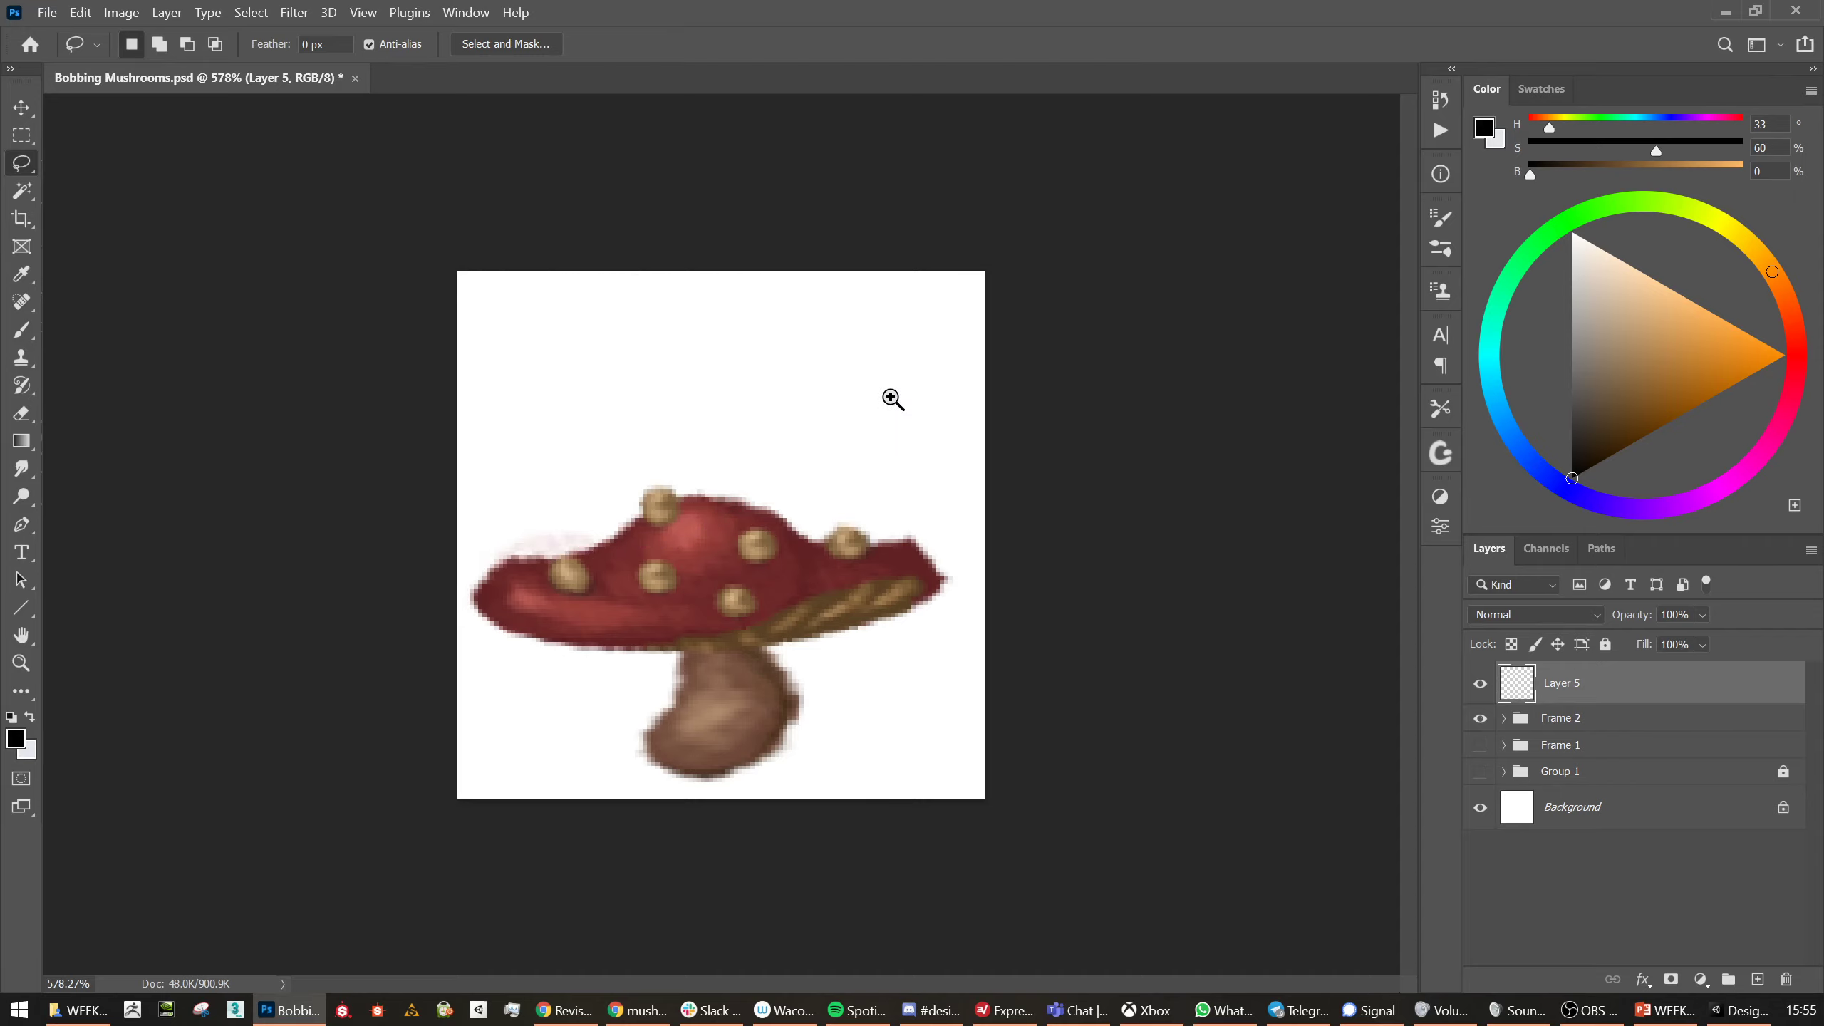
Create a new blank document of 2480 x 3508 px at 72 ppi with a white background
key("ctrl+shift+n")
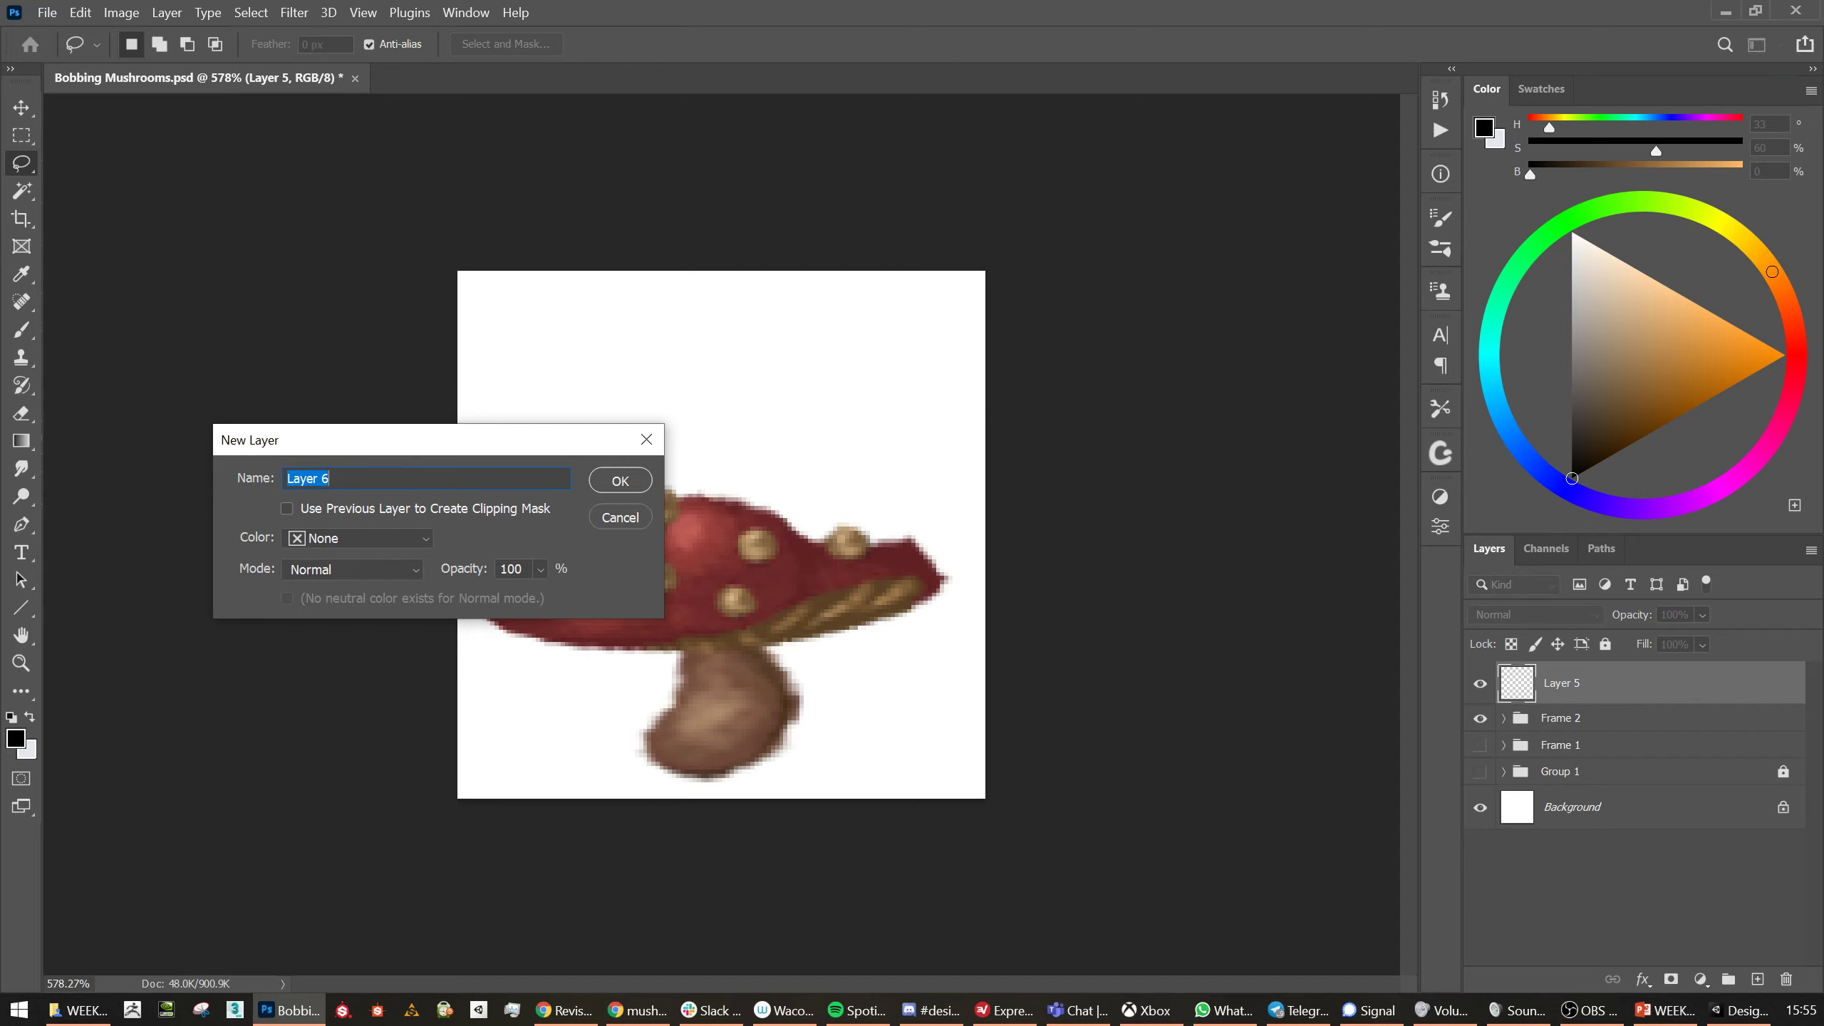
left_click(608, 521)
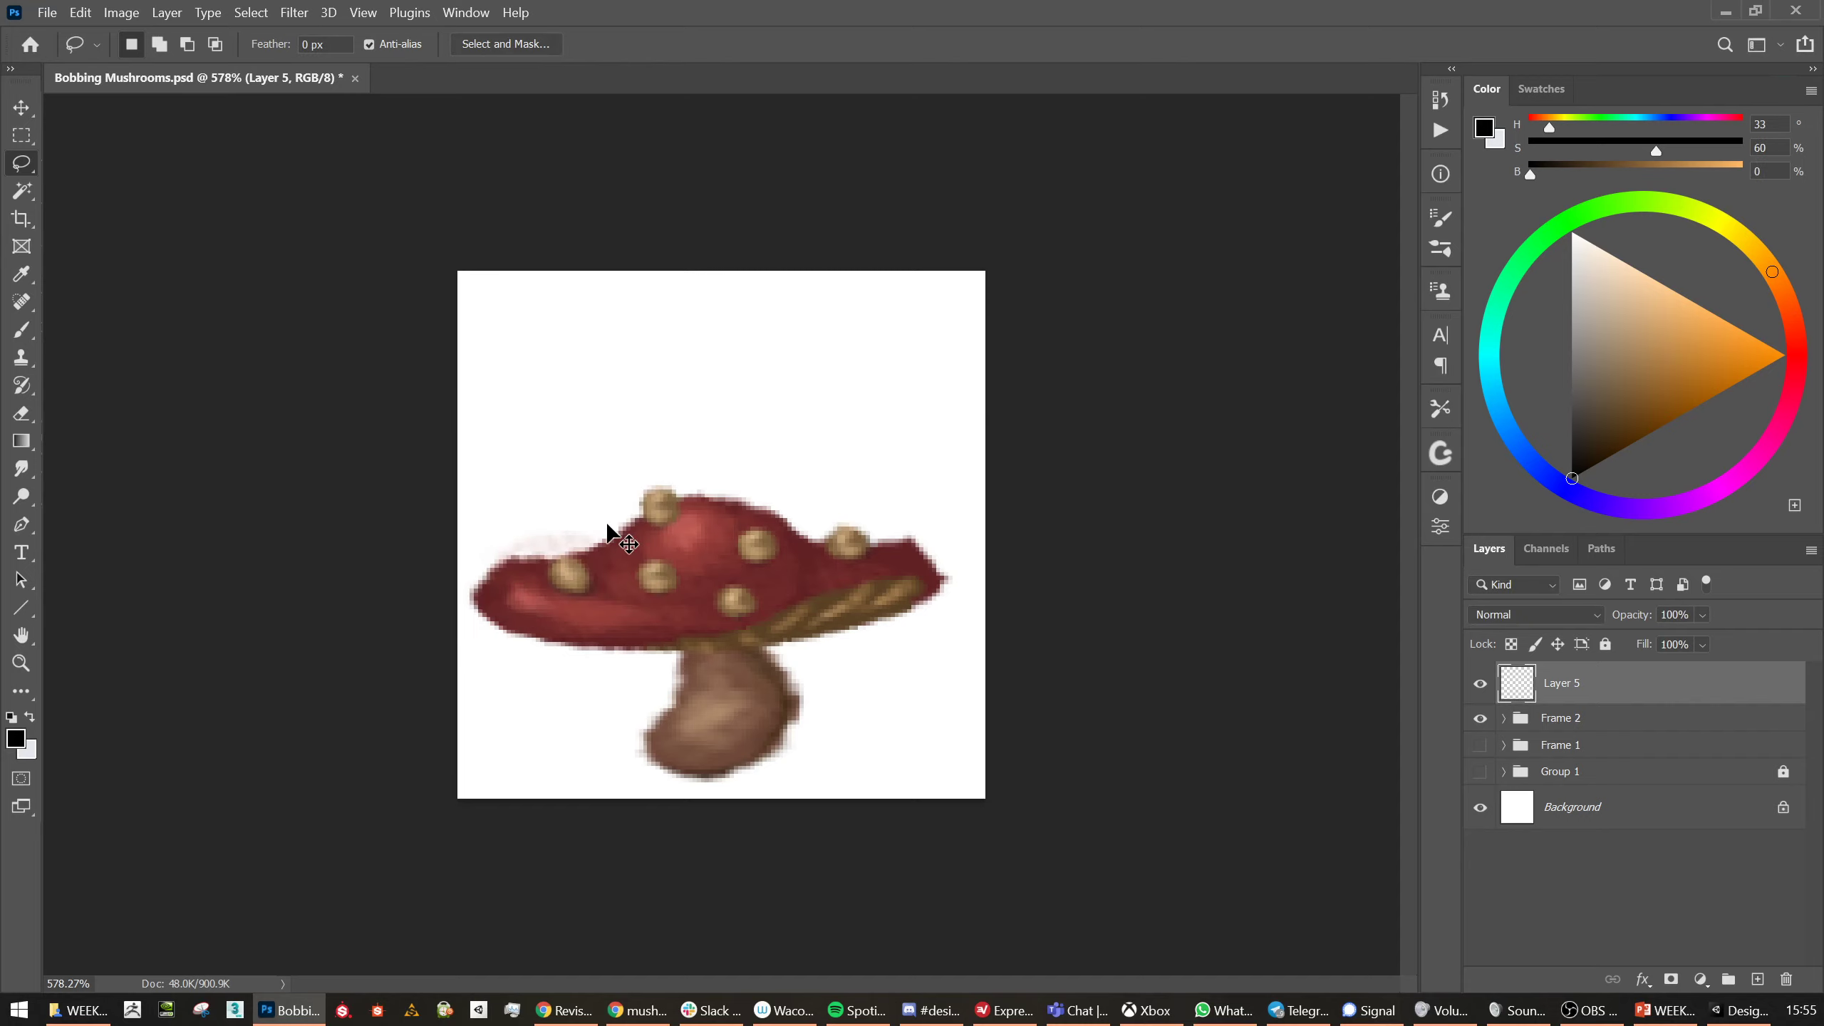
key("ctrl+n")
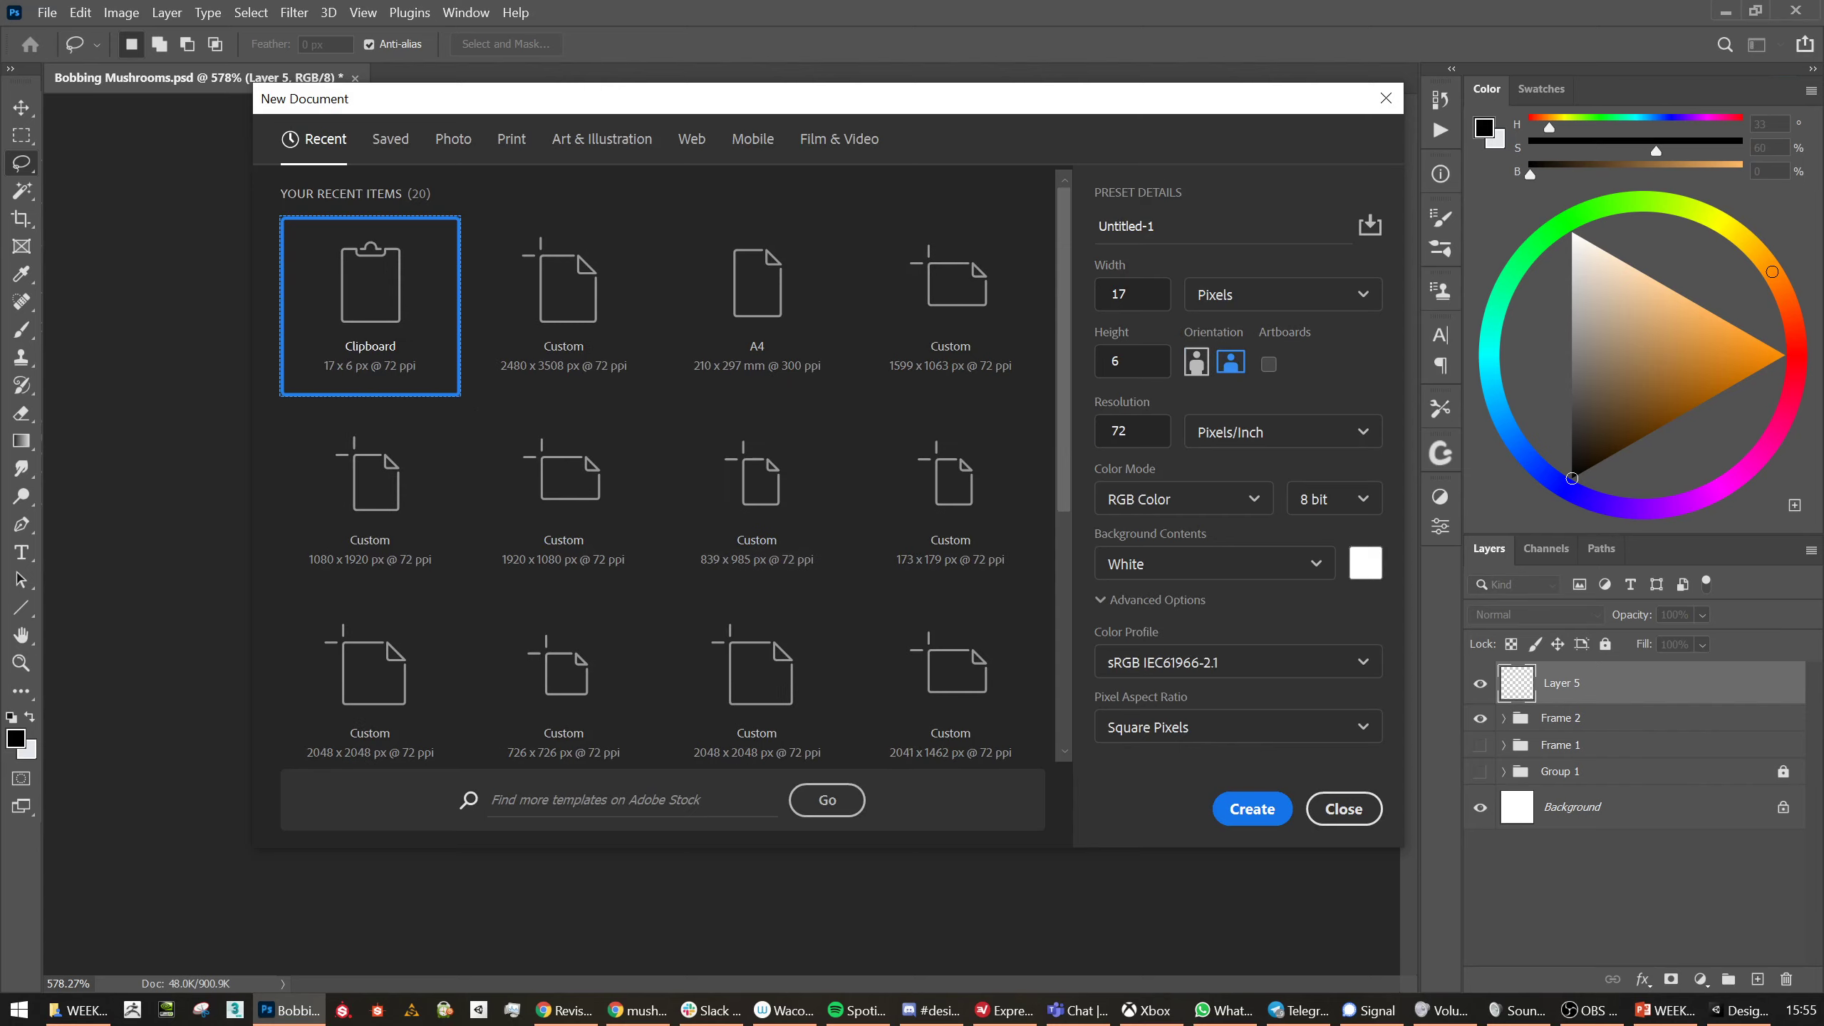
left_click(578, 335)
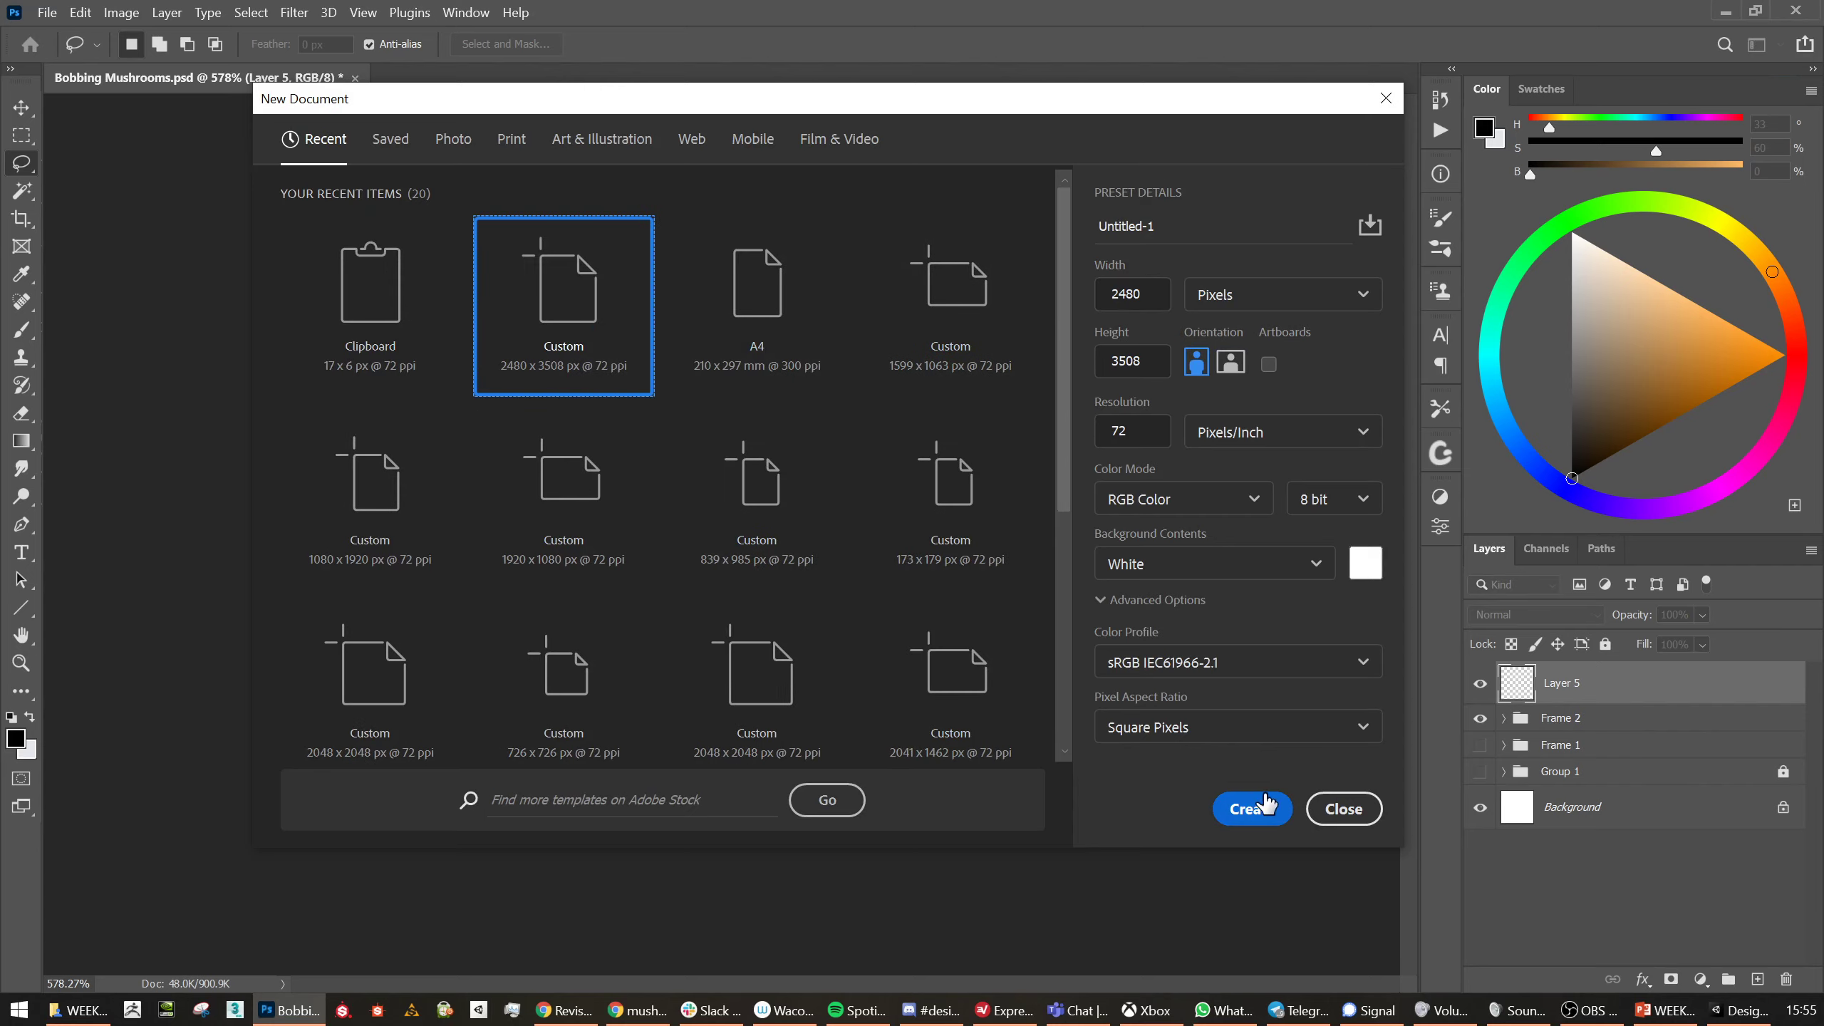
left_click(1254, 807)
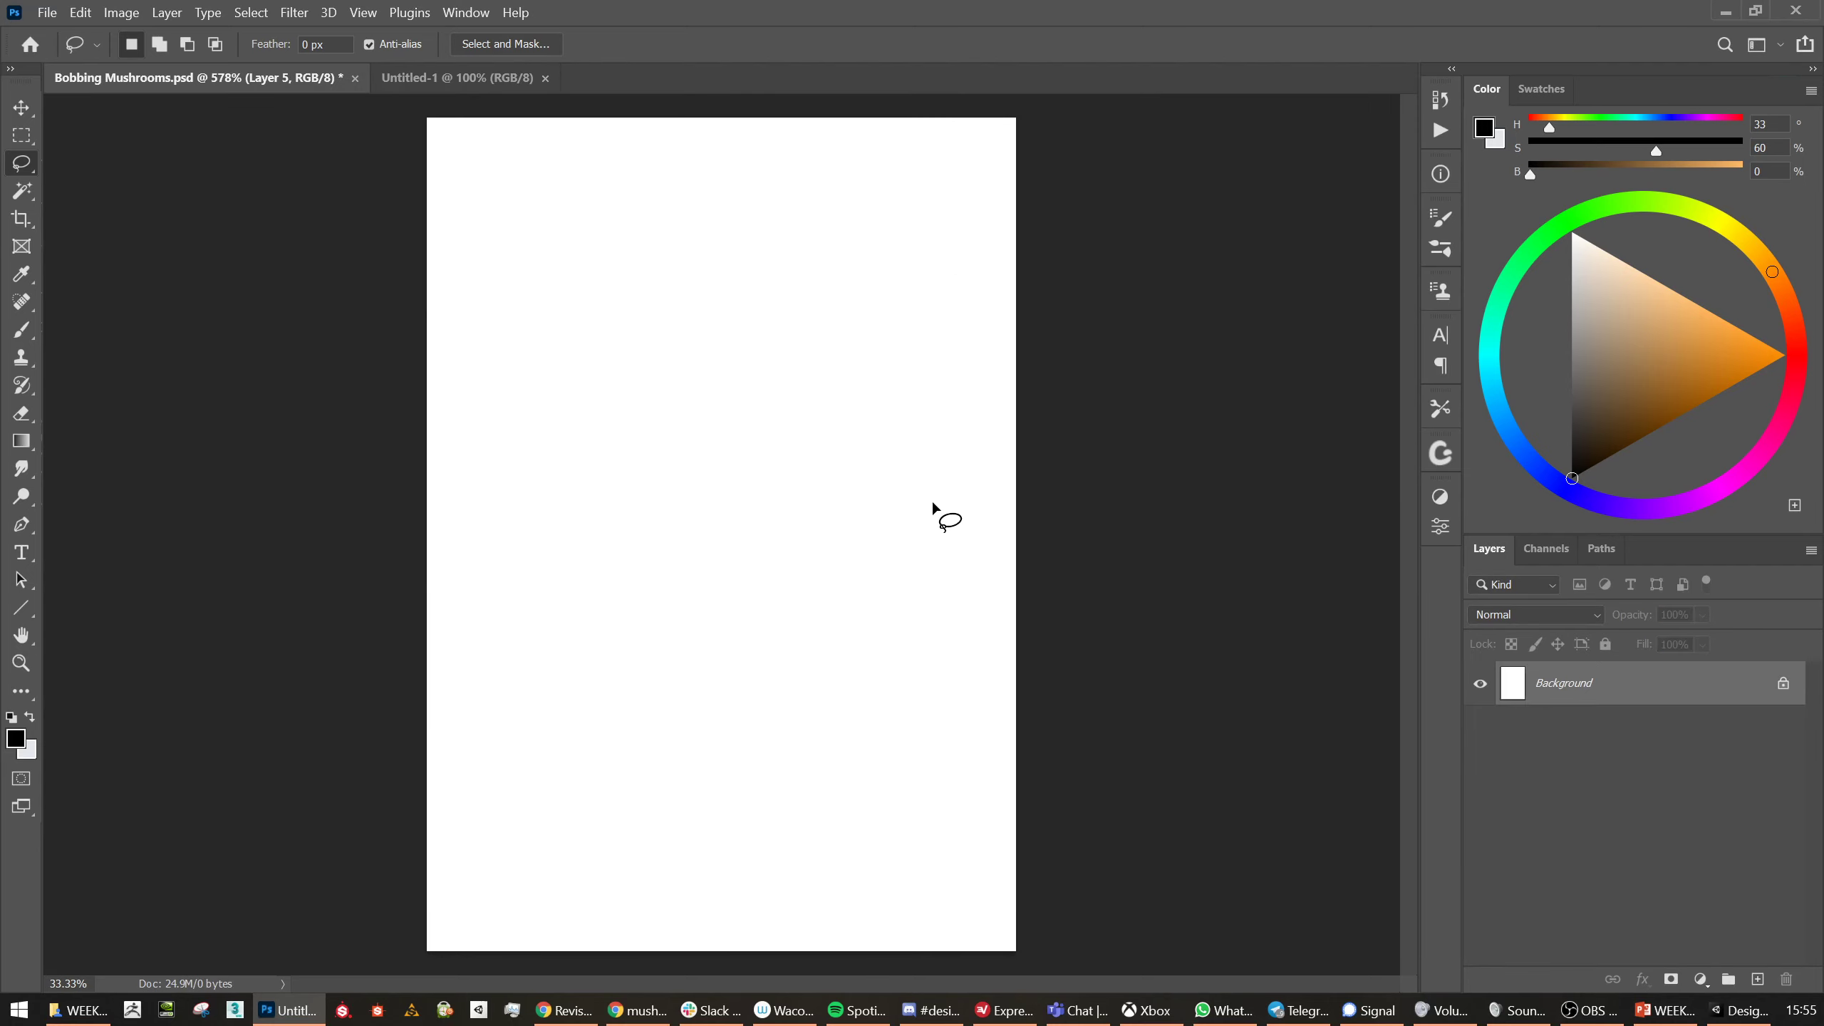
Sketch a simple outlined mushroom on the blank page and mark it with a circled 1 above its cap
key("b")
mouse_move(477, 458)
left_mouse_down()
mouse_move(583, 441)
mouse_move(516, 475)
mouse_move(479, 457)
mouse_move(553, 502)
mouse_move(551, 466)
left_mouse_up()
left_click_drag(472, 398, 473, 400)
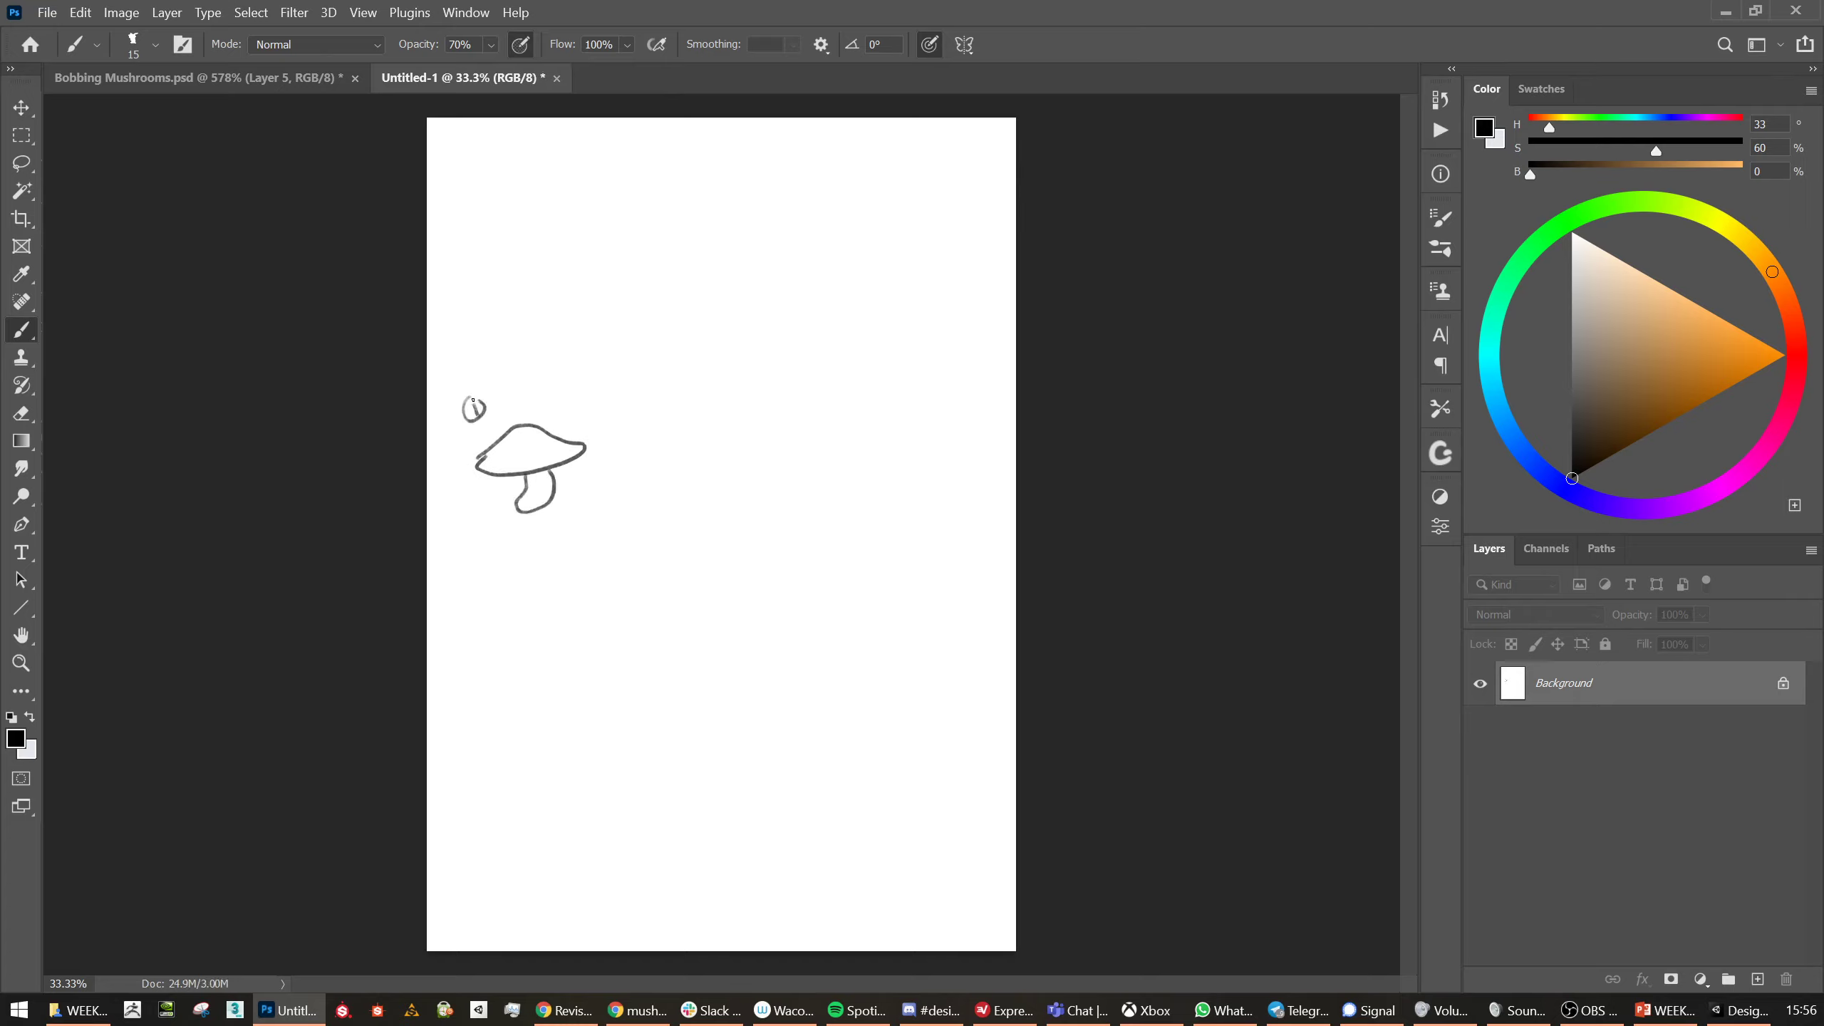
Sketch a squashed and a tall stretched mushroom beside the first, with an arrow looping from the stretched one back to the first
left_click_drag(656, 460, 658, 461)
left_click_drag(682, 470, 722, 461)
left_click_drag(849, 382, 849, 385)
left_click_drag(821, 395, 822, 445)
left_click_drag(838, 395, 827, 446)
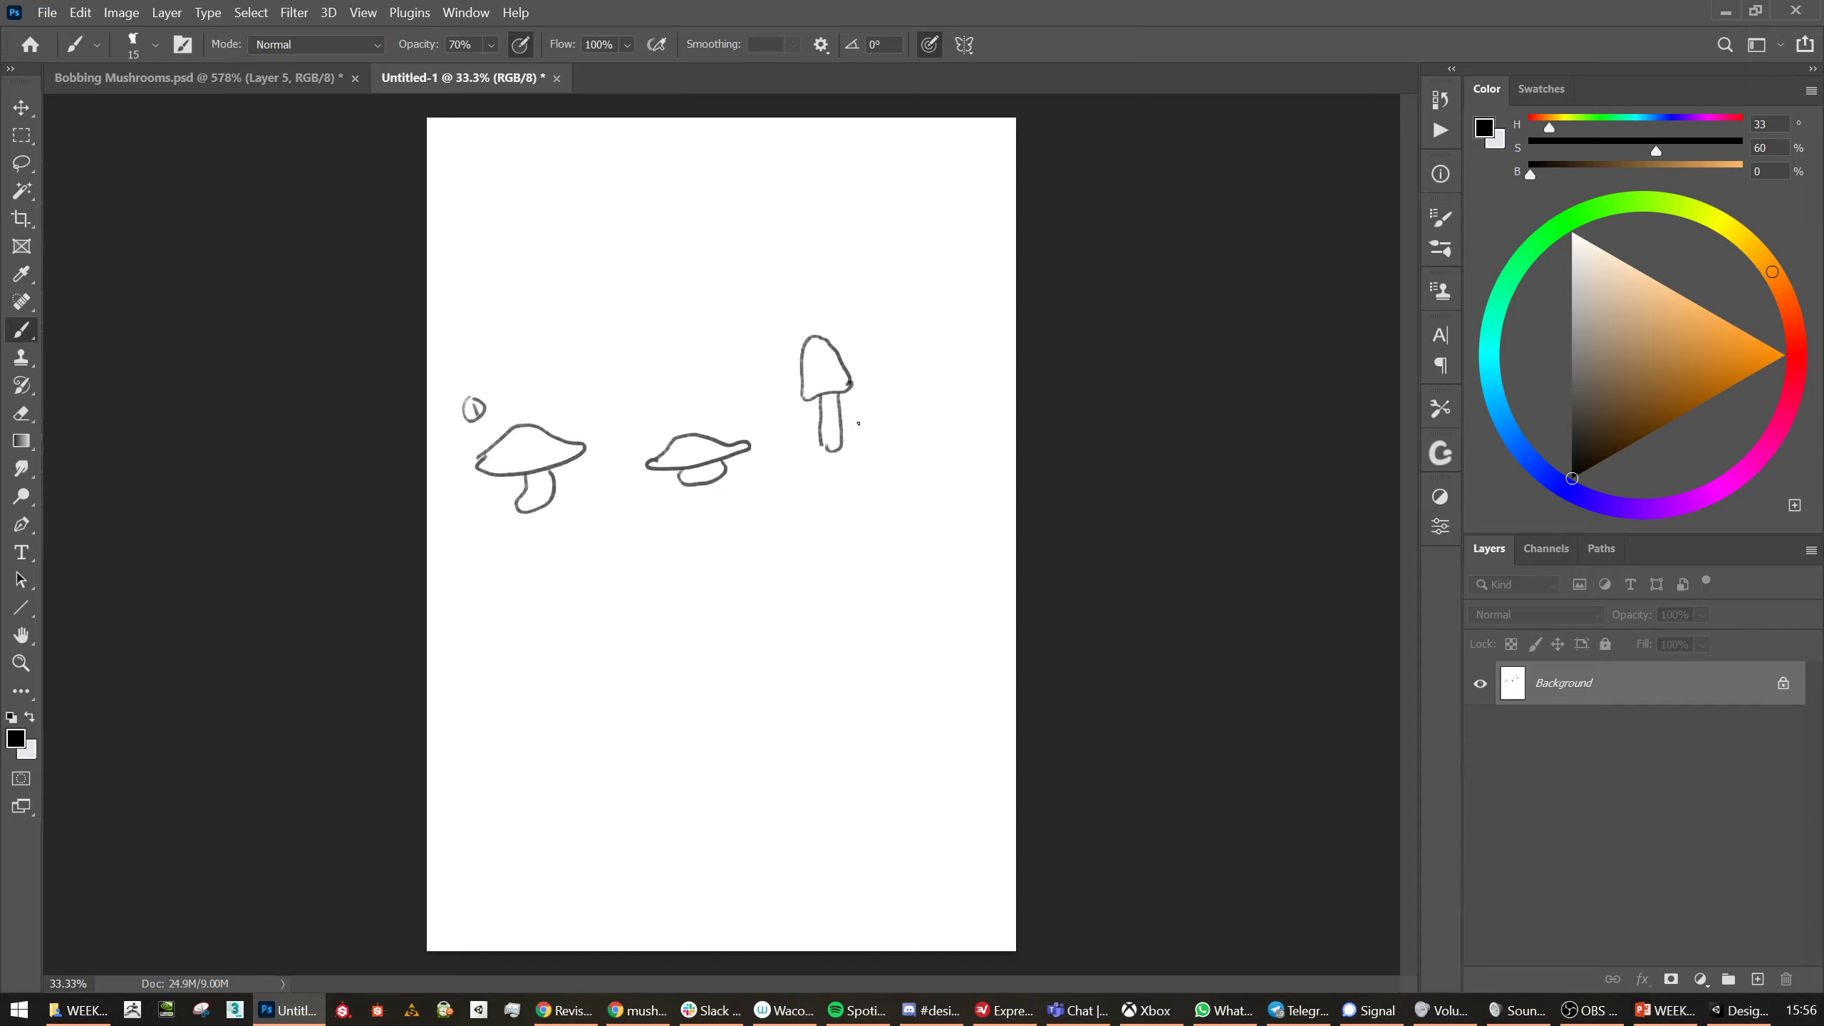
mouse_move(858, 424)
left_mouse_down()
mouse_move(814, 599)
mouse_move(588, 586)
mouse_move(555, 532)
left_mouse_up()
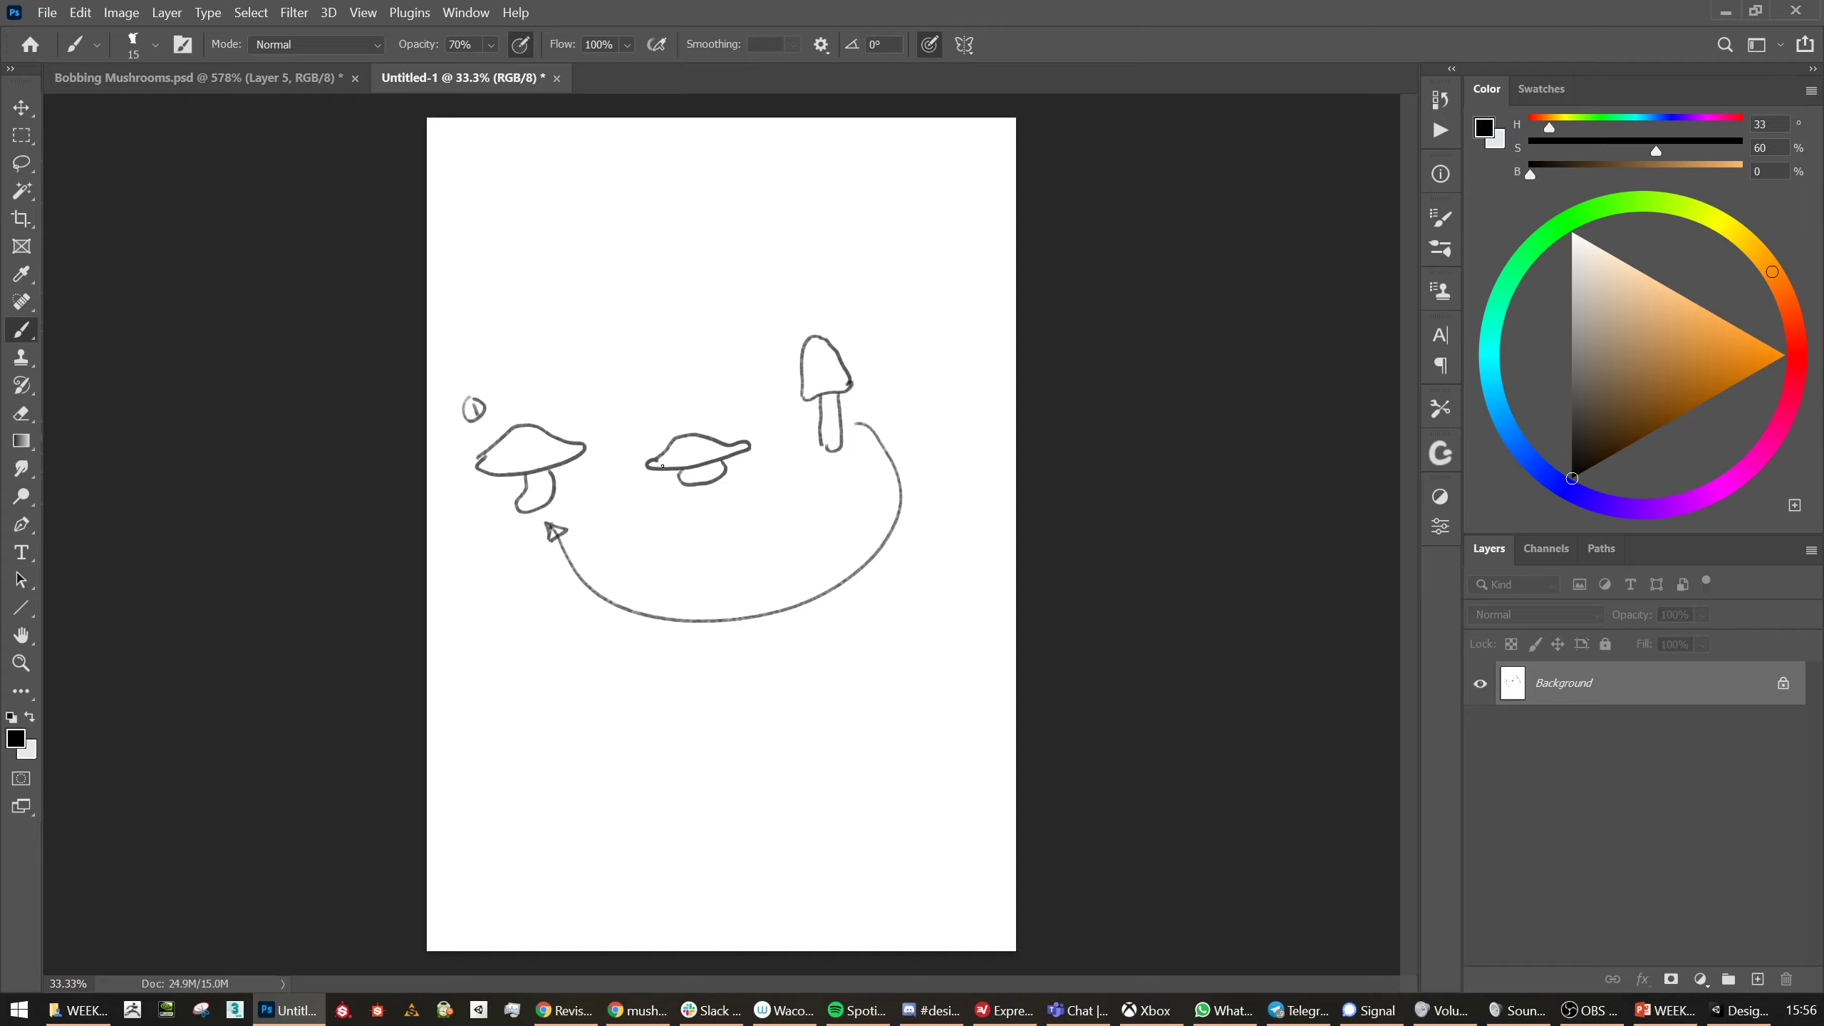
Switch back to Bobbing Mushrooms.psd and delete the empty Layer 5 above Frame 2
left_click(206, 77)
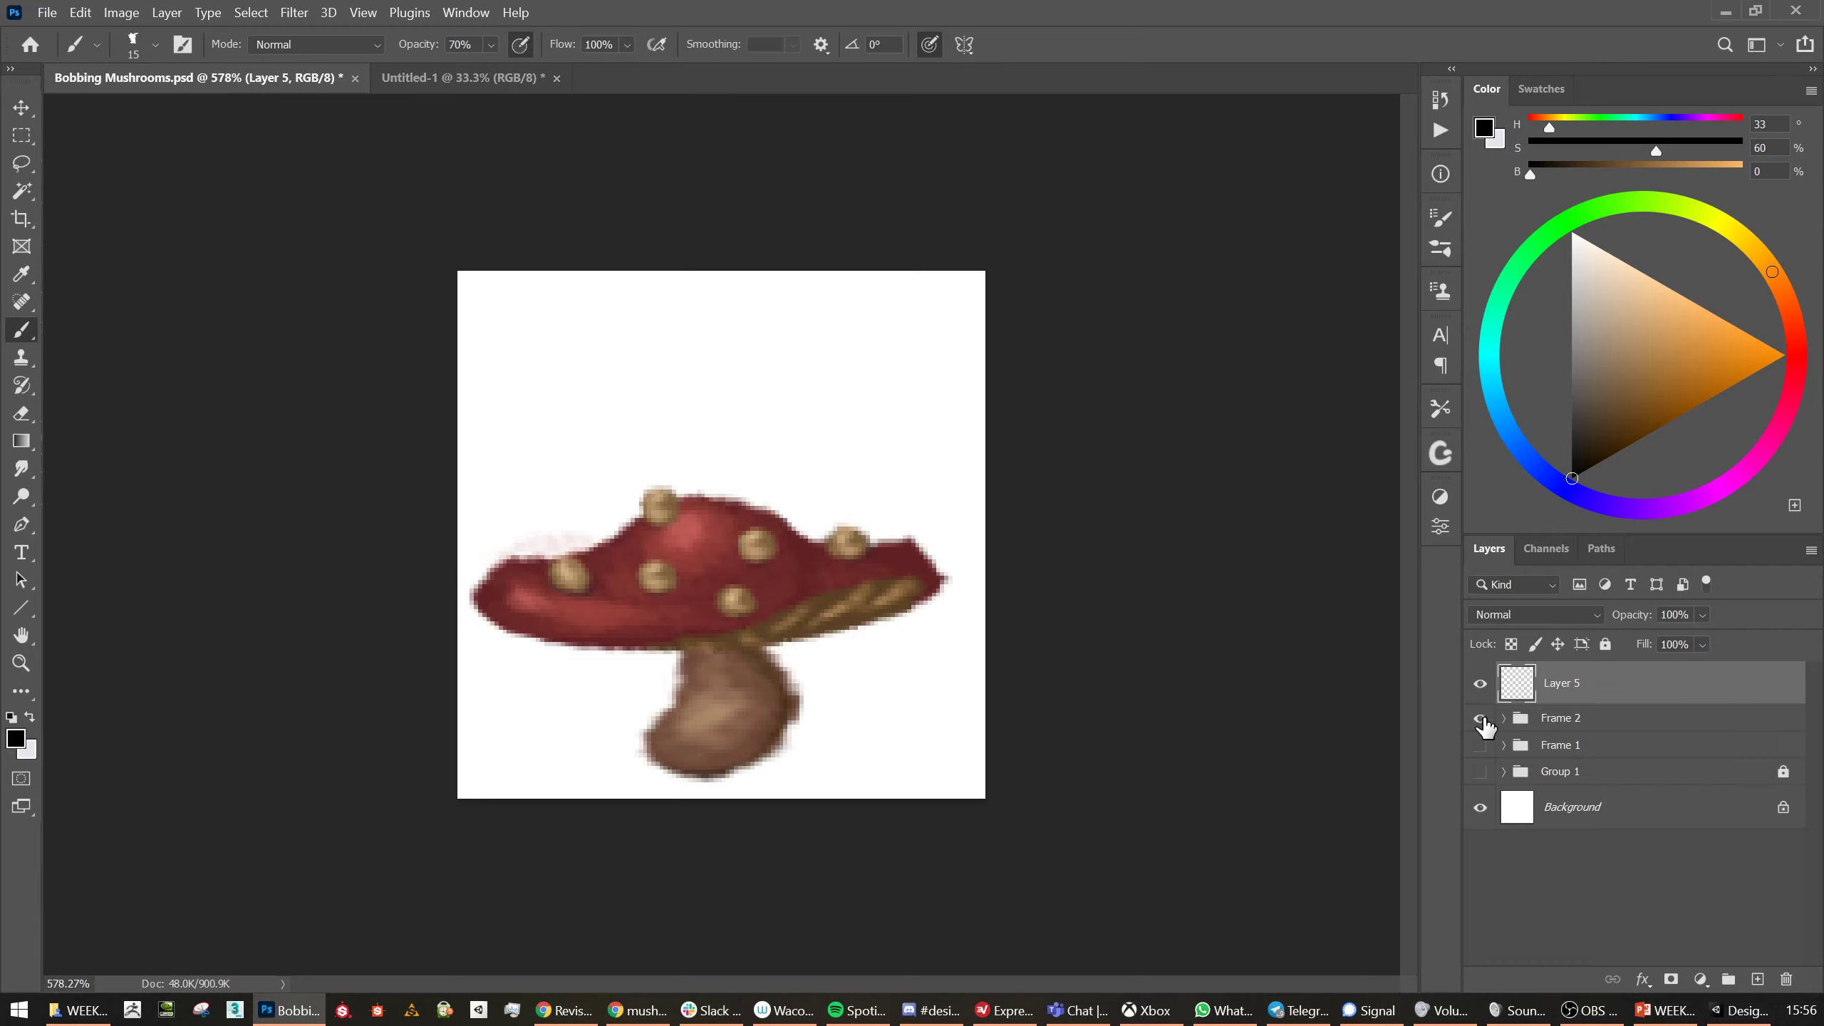
key("Delete")
scroll(696, 607, "down", 2)
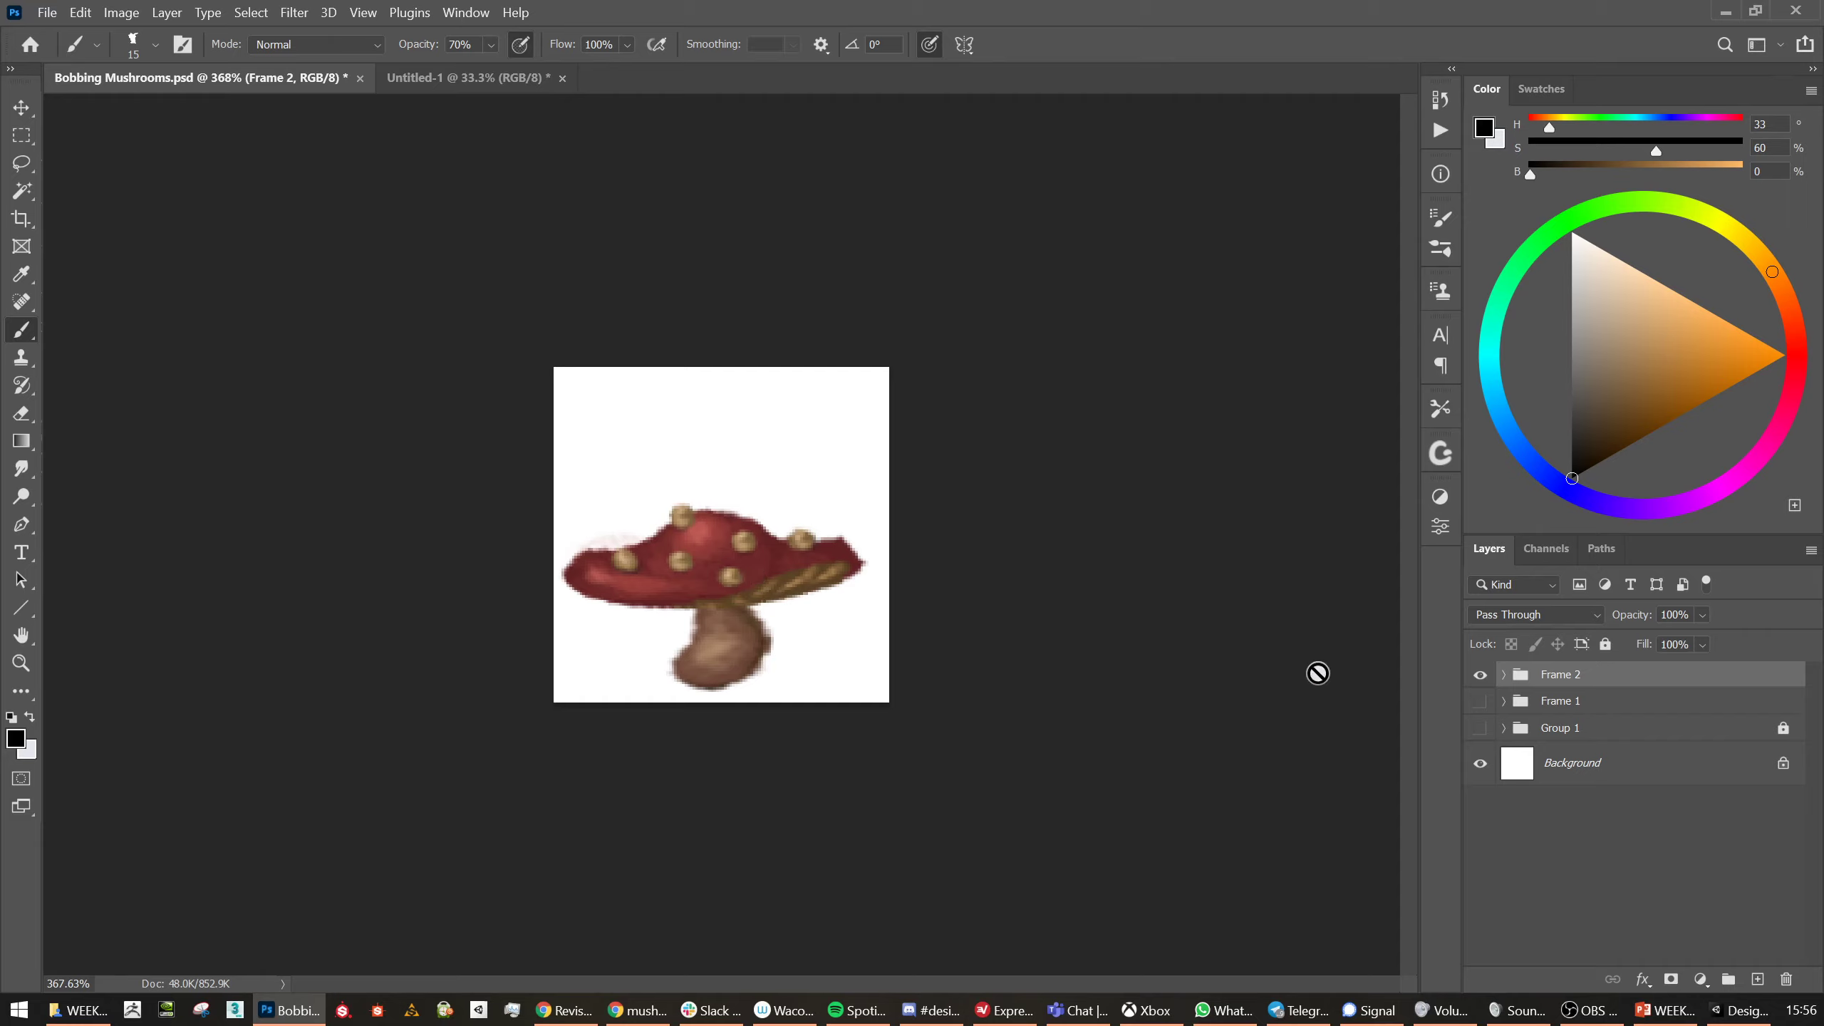
Duplicate the Frame 1 group and place the copy above Frame 2, with only the copy and the Background visible
left_click(1481, 675)
left_click(1480, 704)
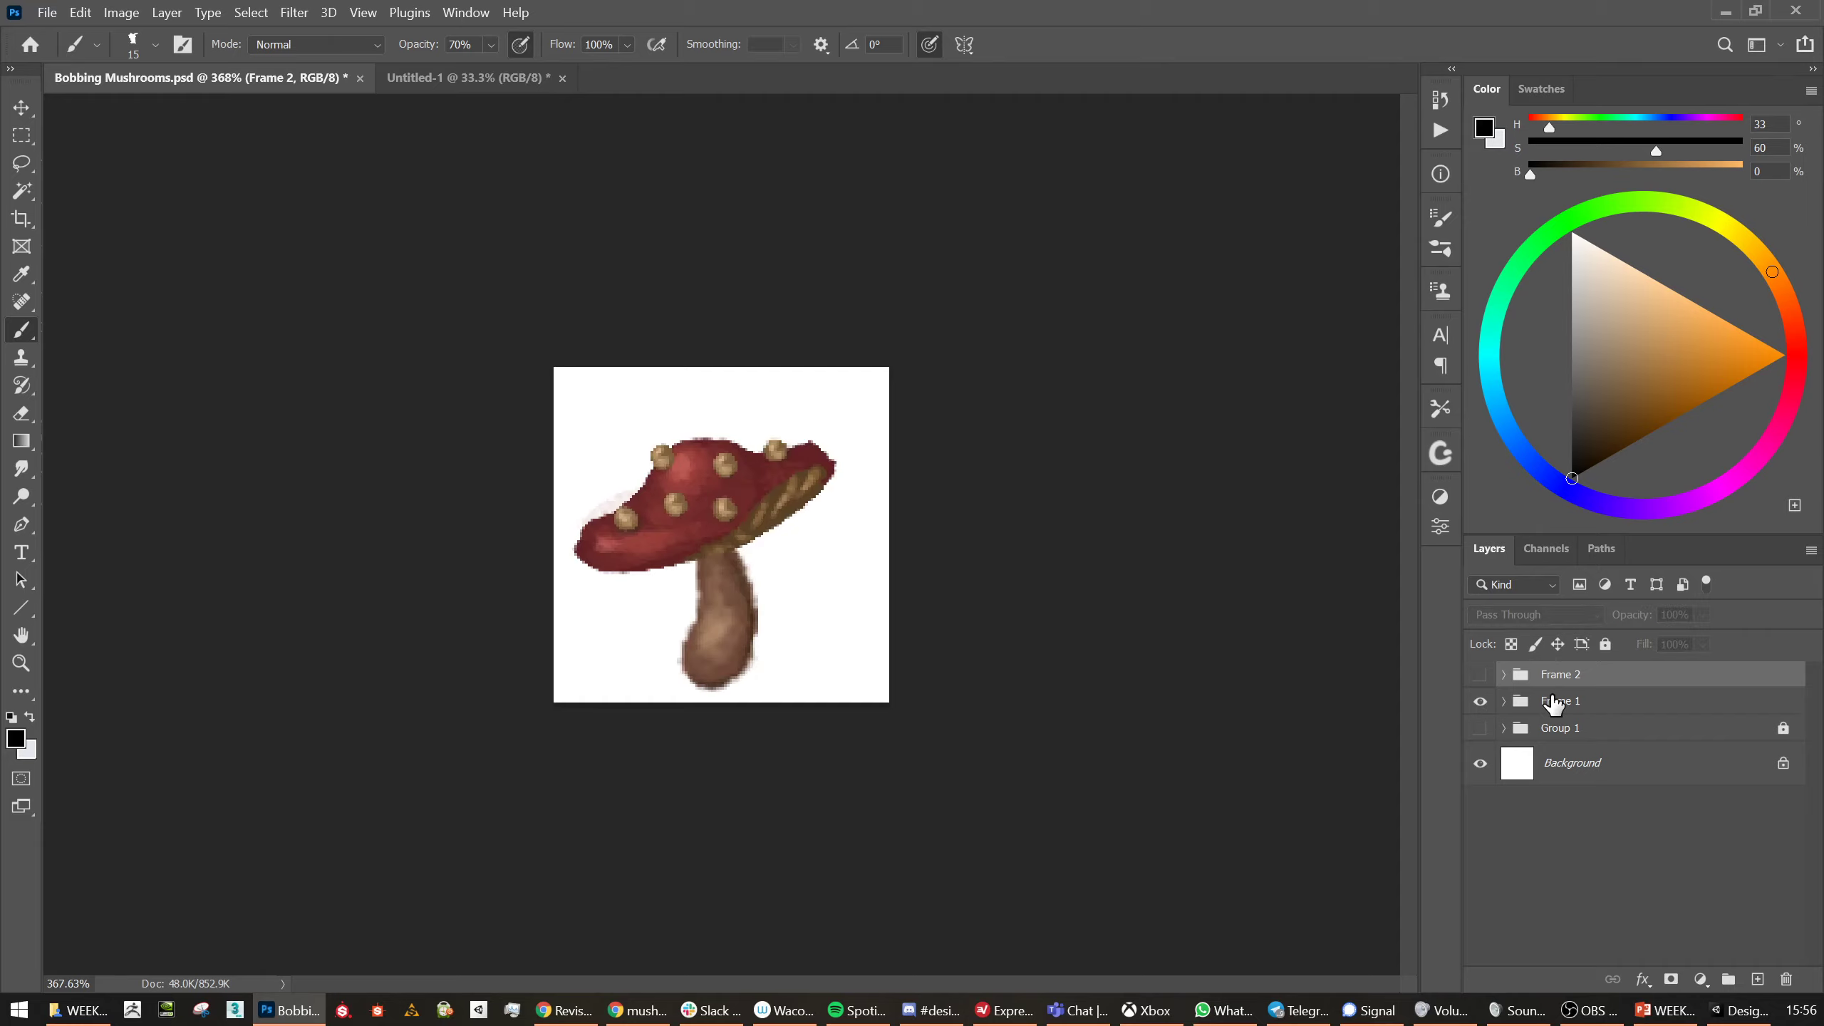
left_click(1552, 702)
key("ctrl+j")
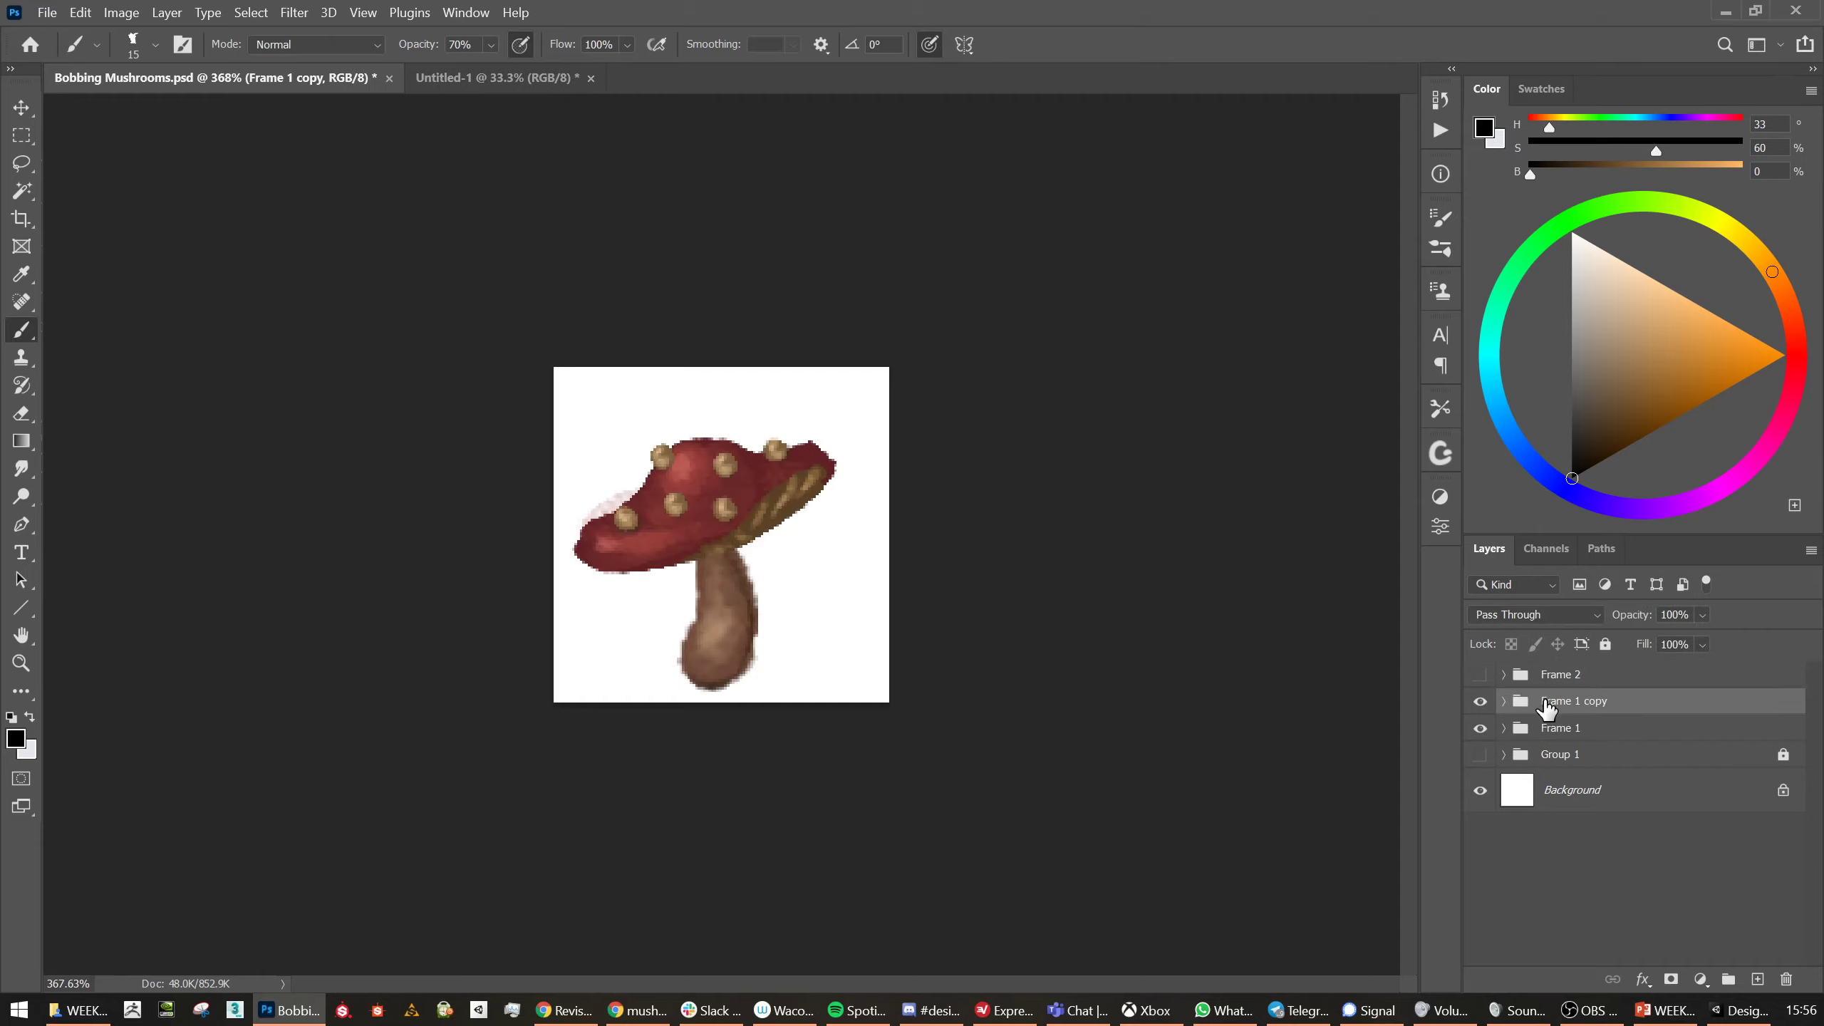
left_click_drag(1551, 702, 1539, 663)
left_click(1480, 728)
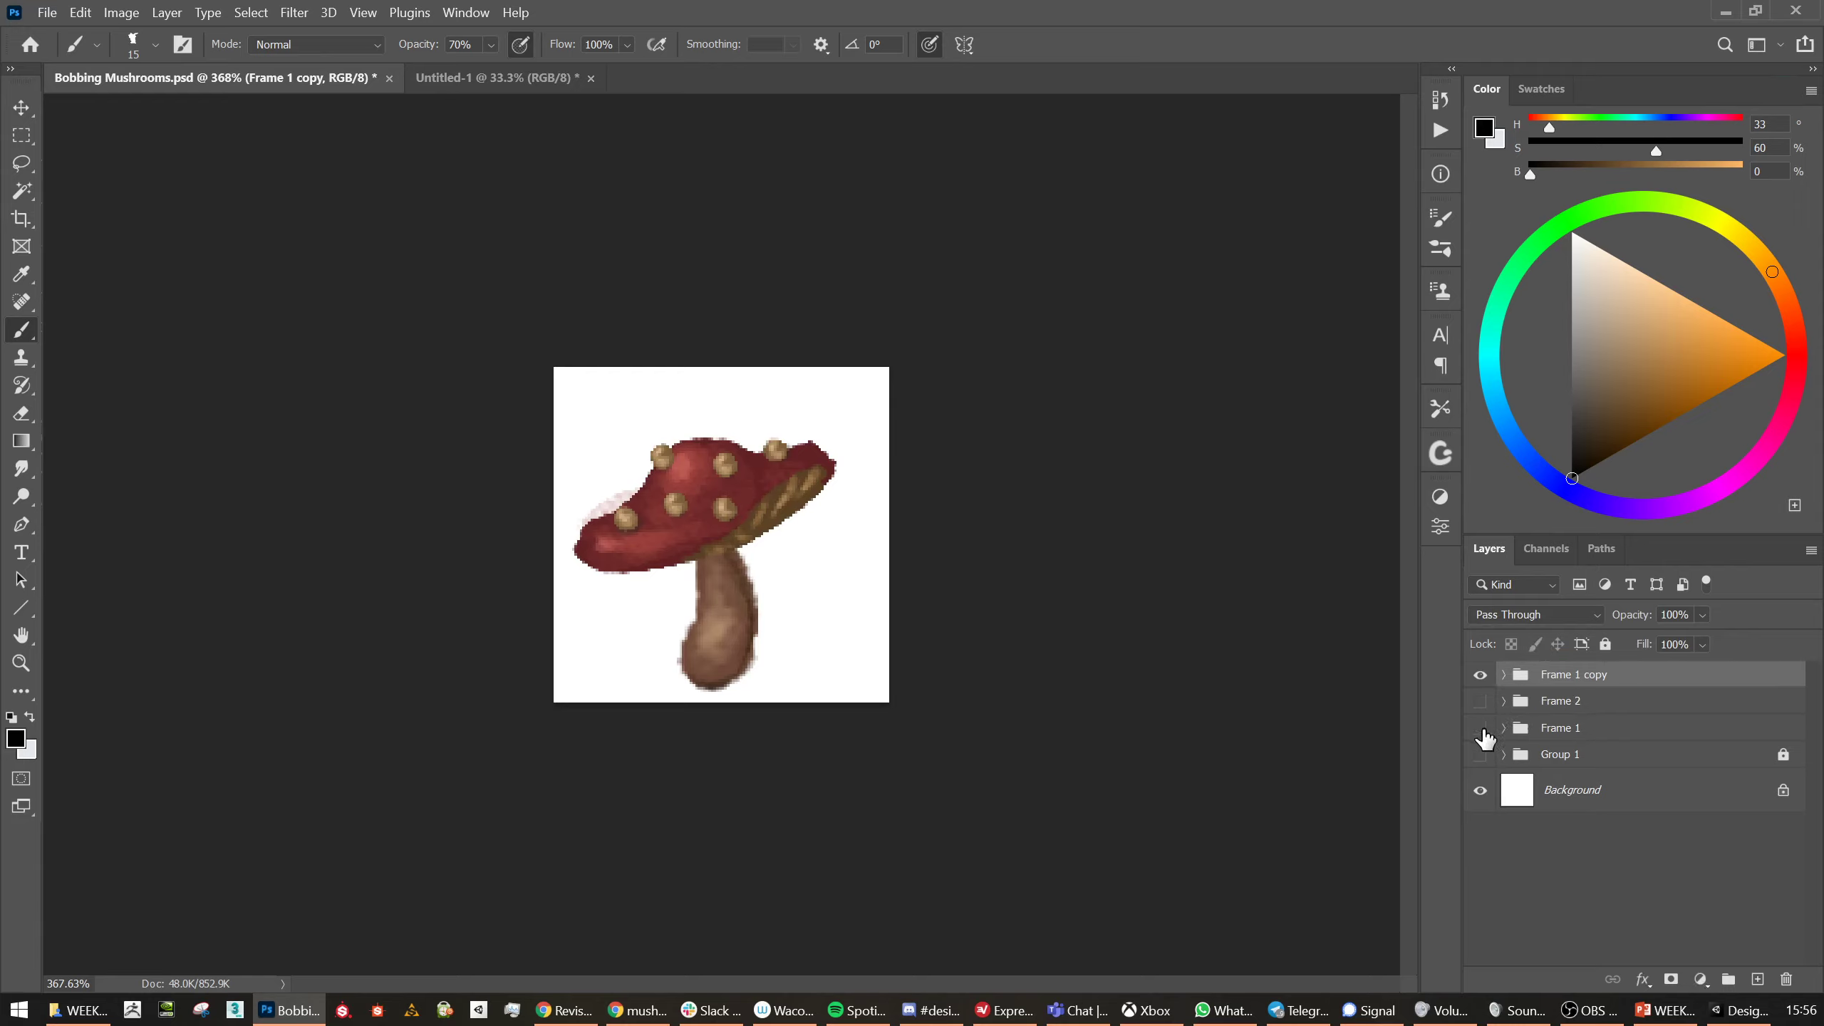
Expand the Frame 1 copy group and begin a Free Transform on its cap layer, Group 2 copy
left_click(1504, 676)
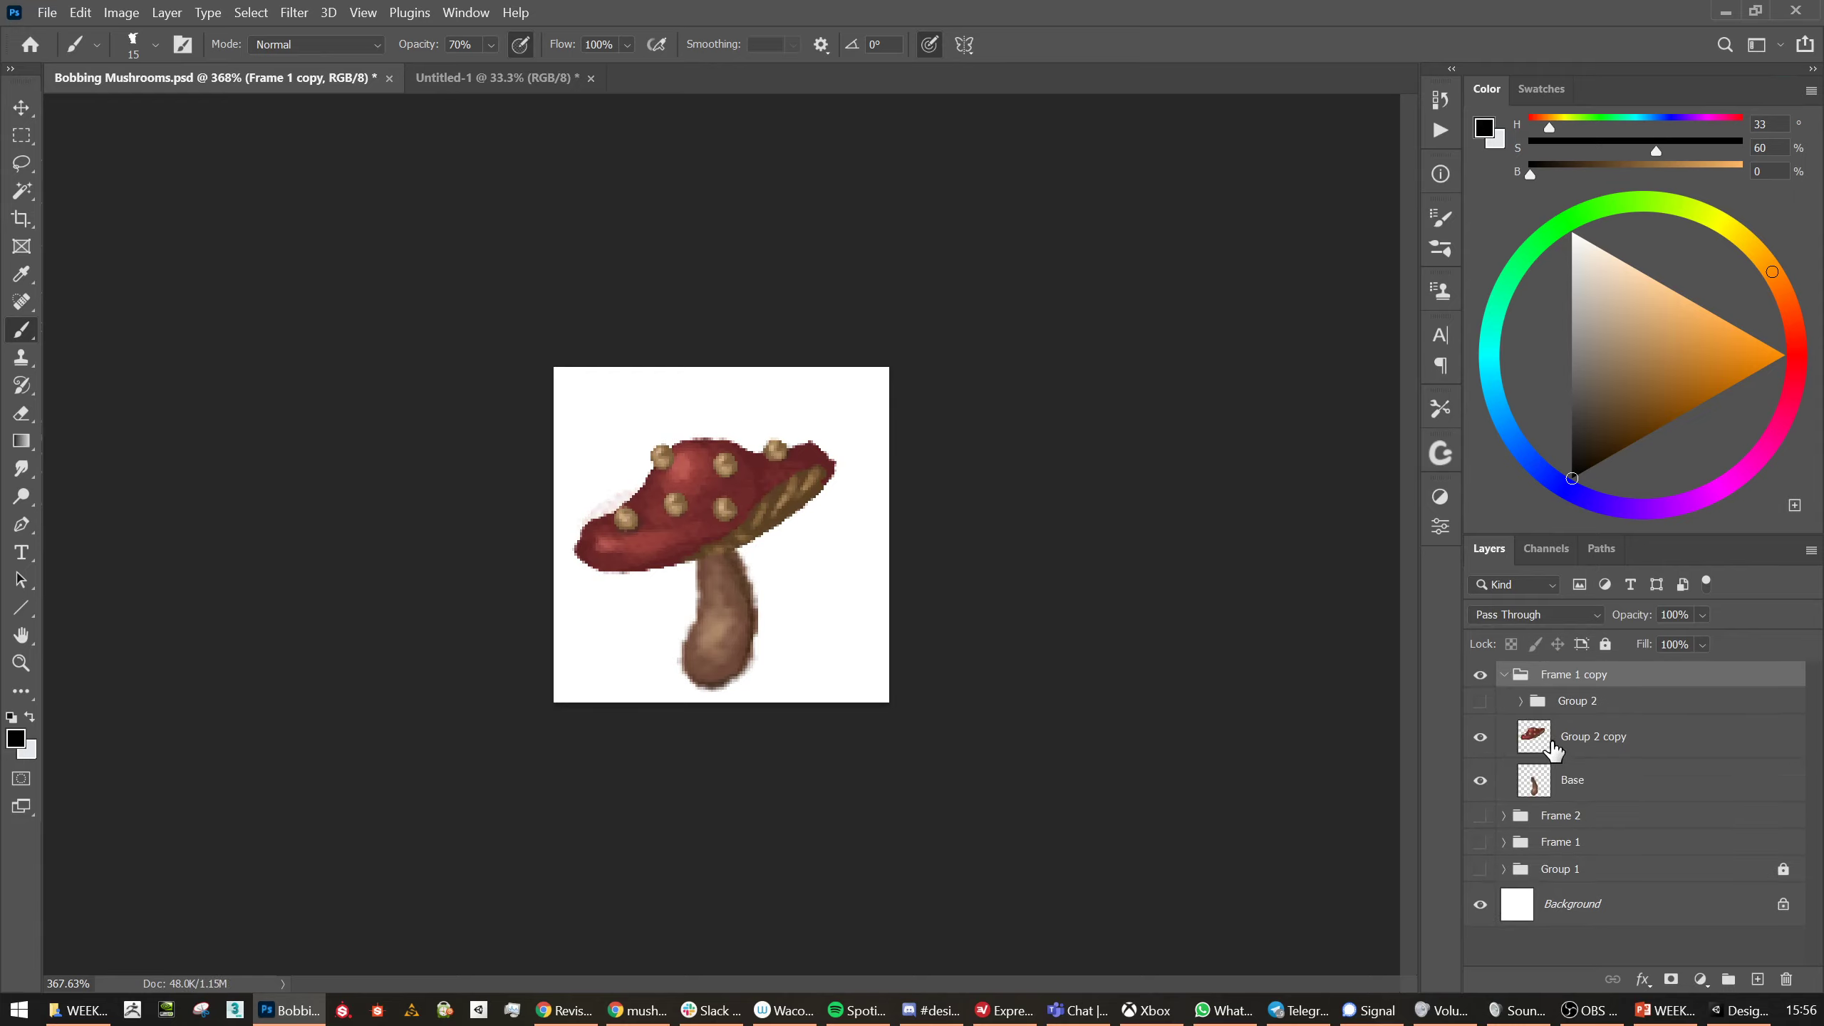
left_click(1557, 740)
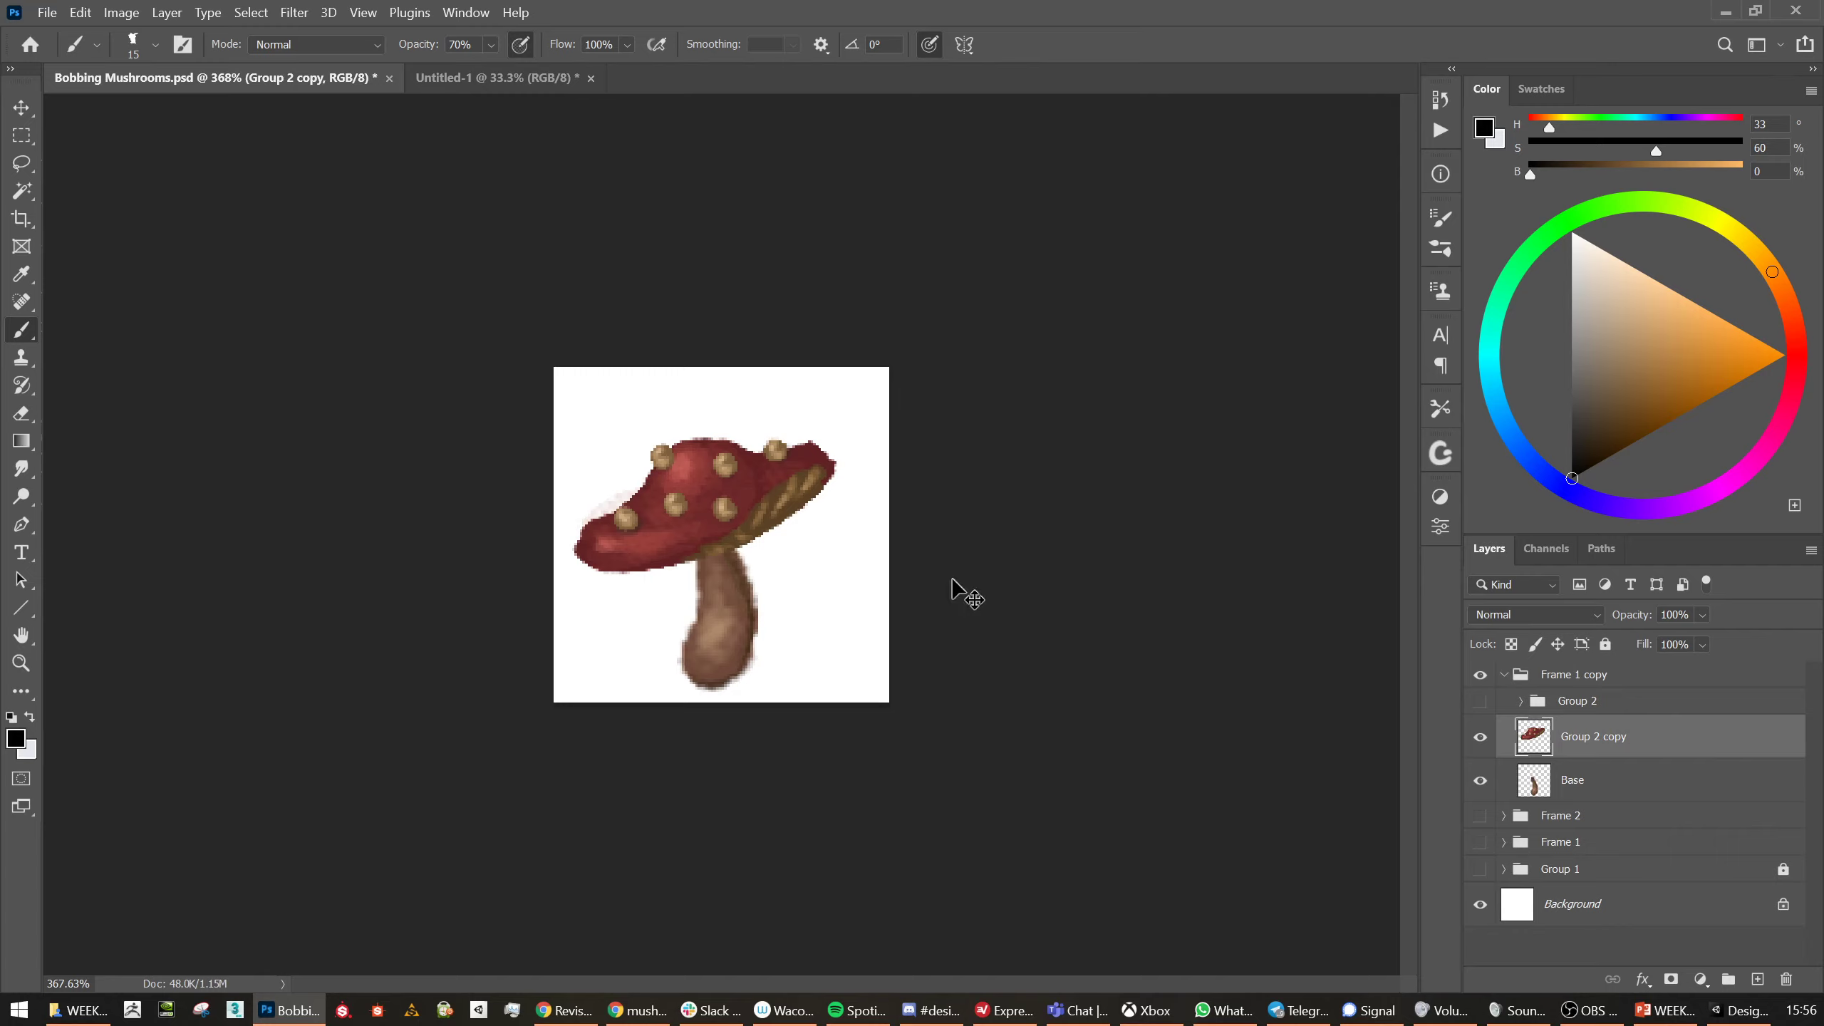
key("ctrl+t")
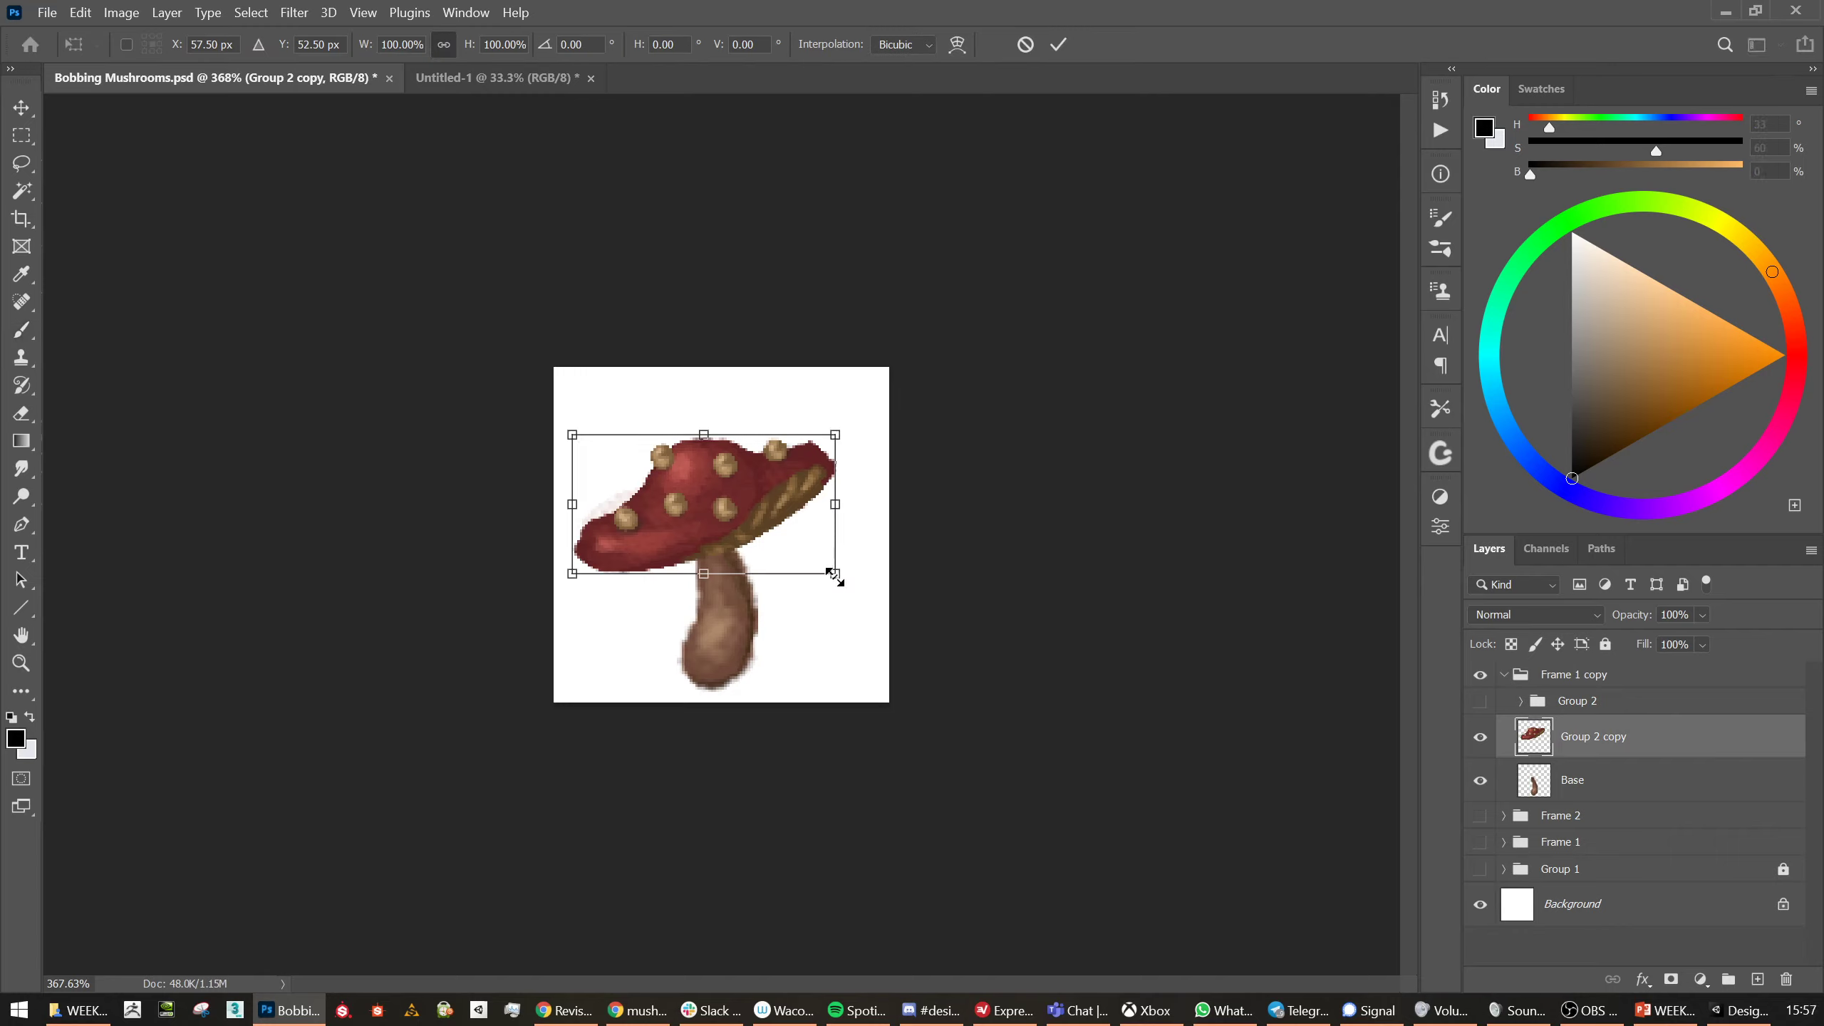
left_click_drag(834, 572, 820, 609)
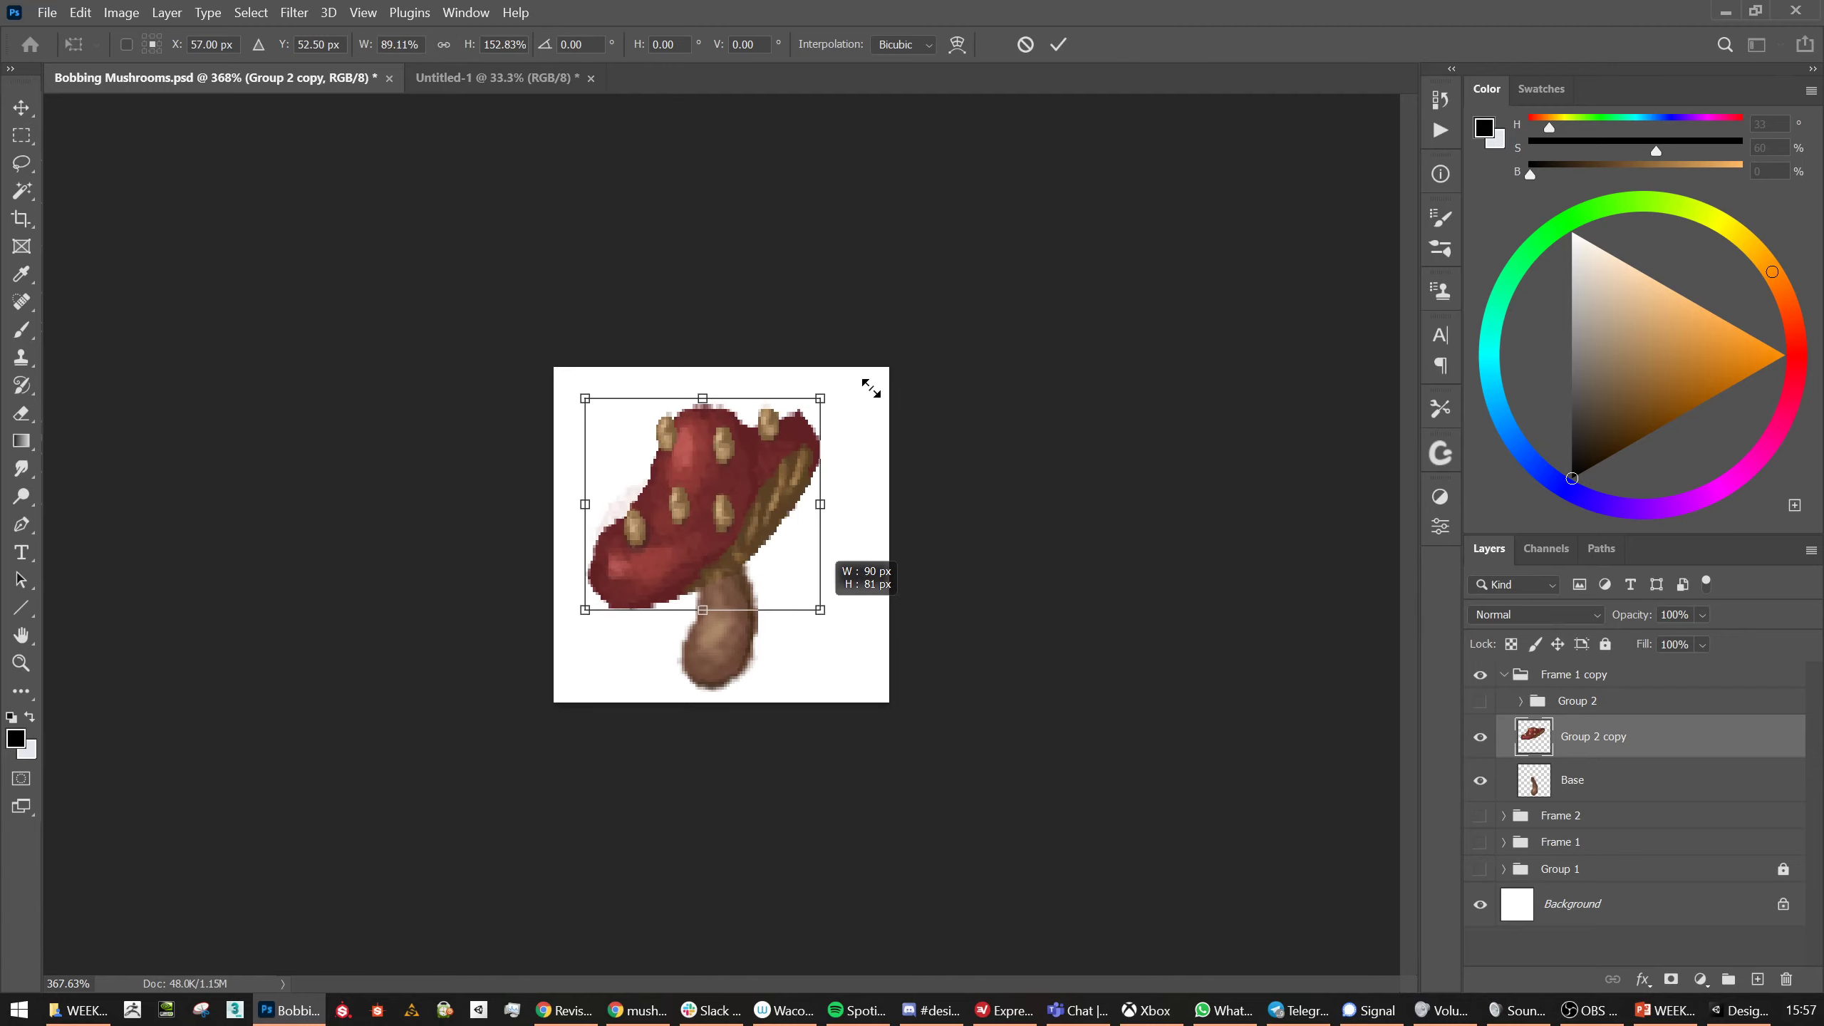
left_click_drag(839, 387, 881, 441)
key("Escape")
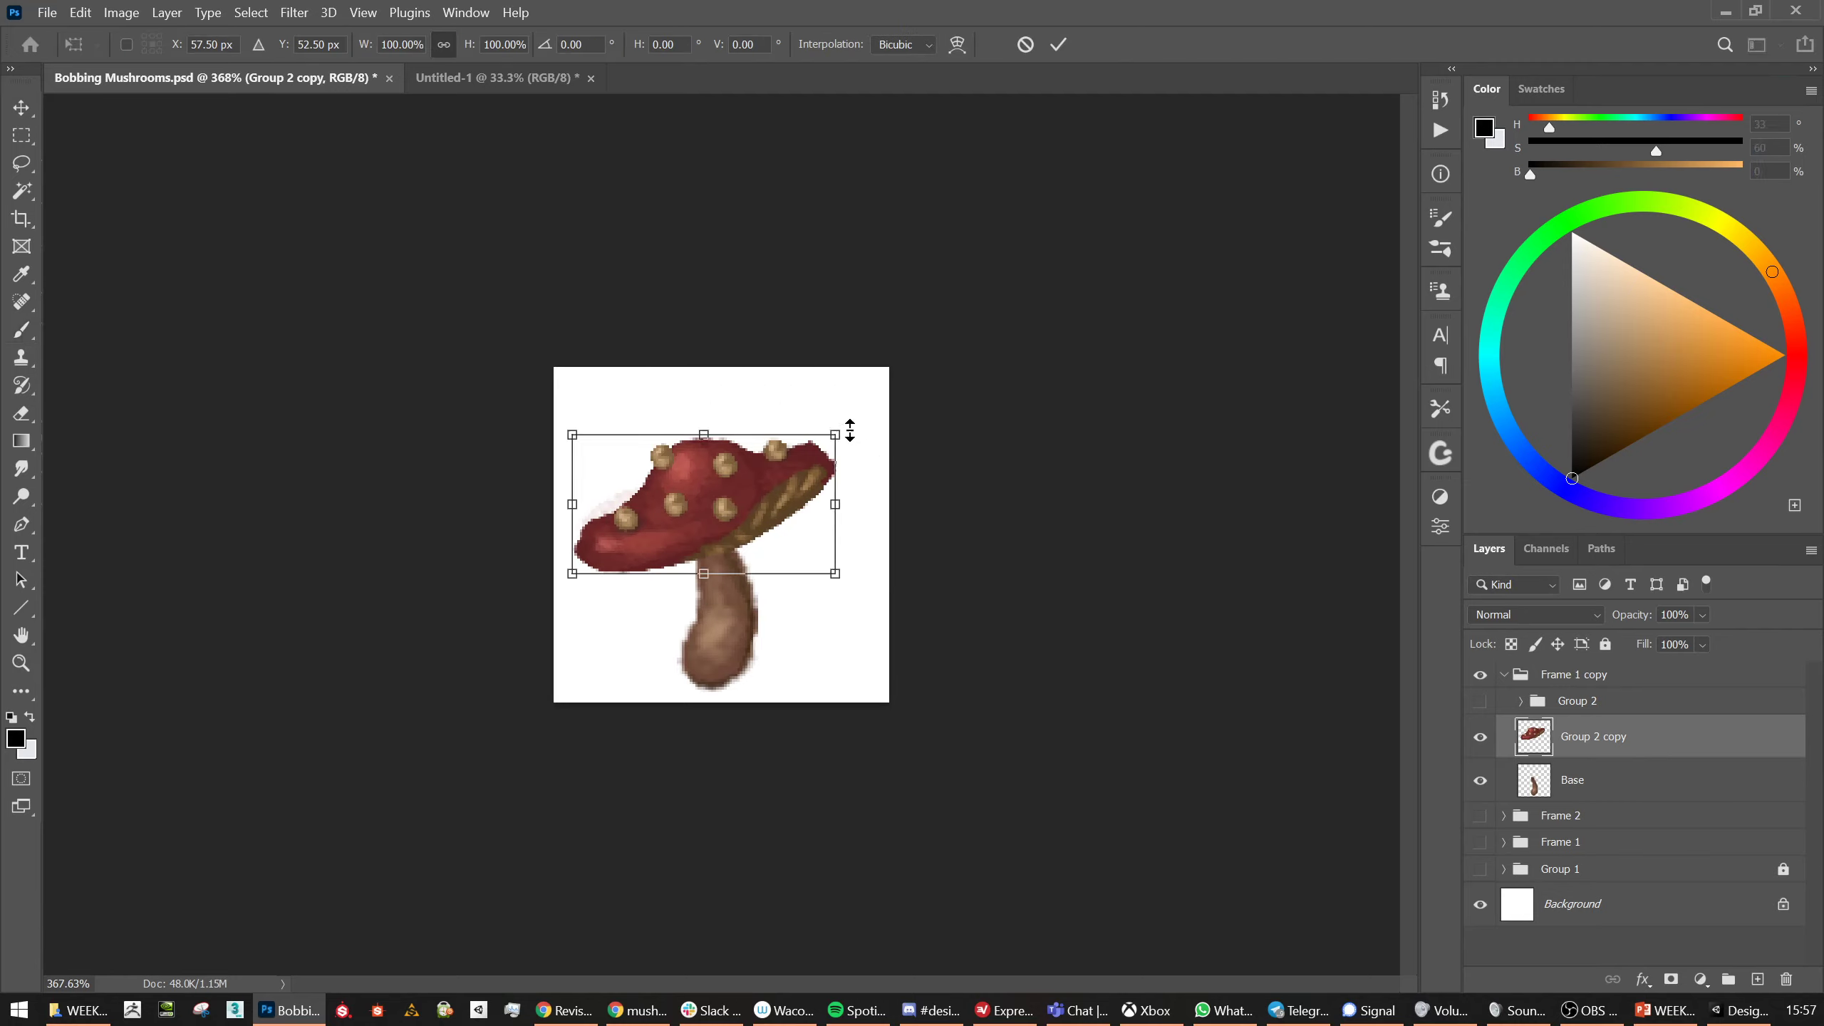
Rotate the cap in Frame 1 copy about 17° clockwise and apply the transform
left_click_drag(851, 424, 881, 468)
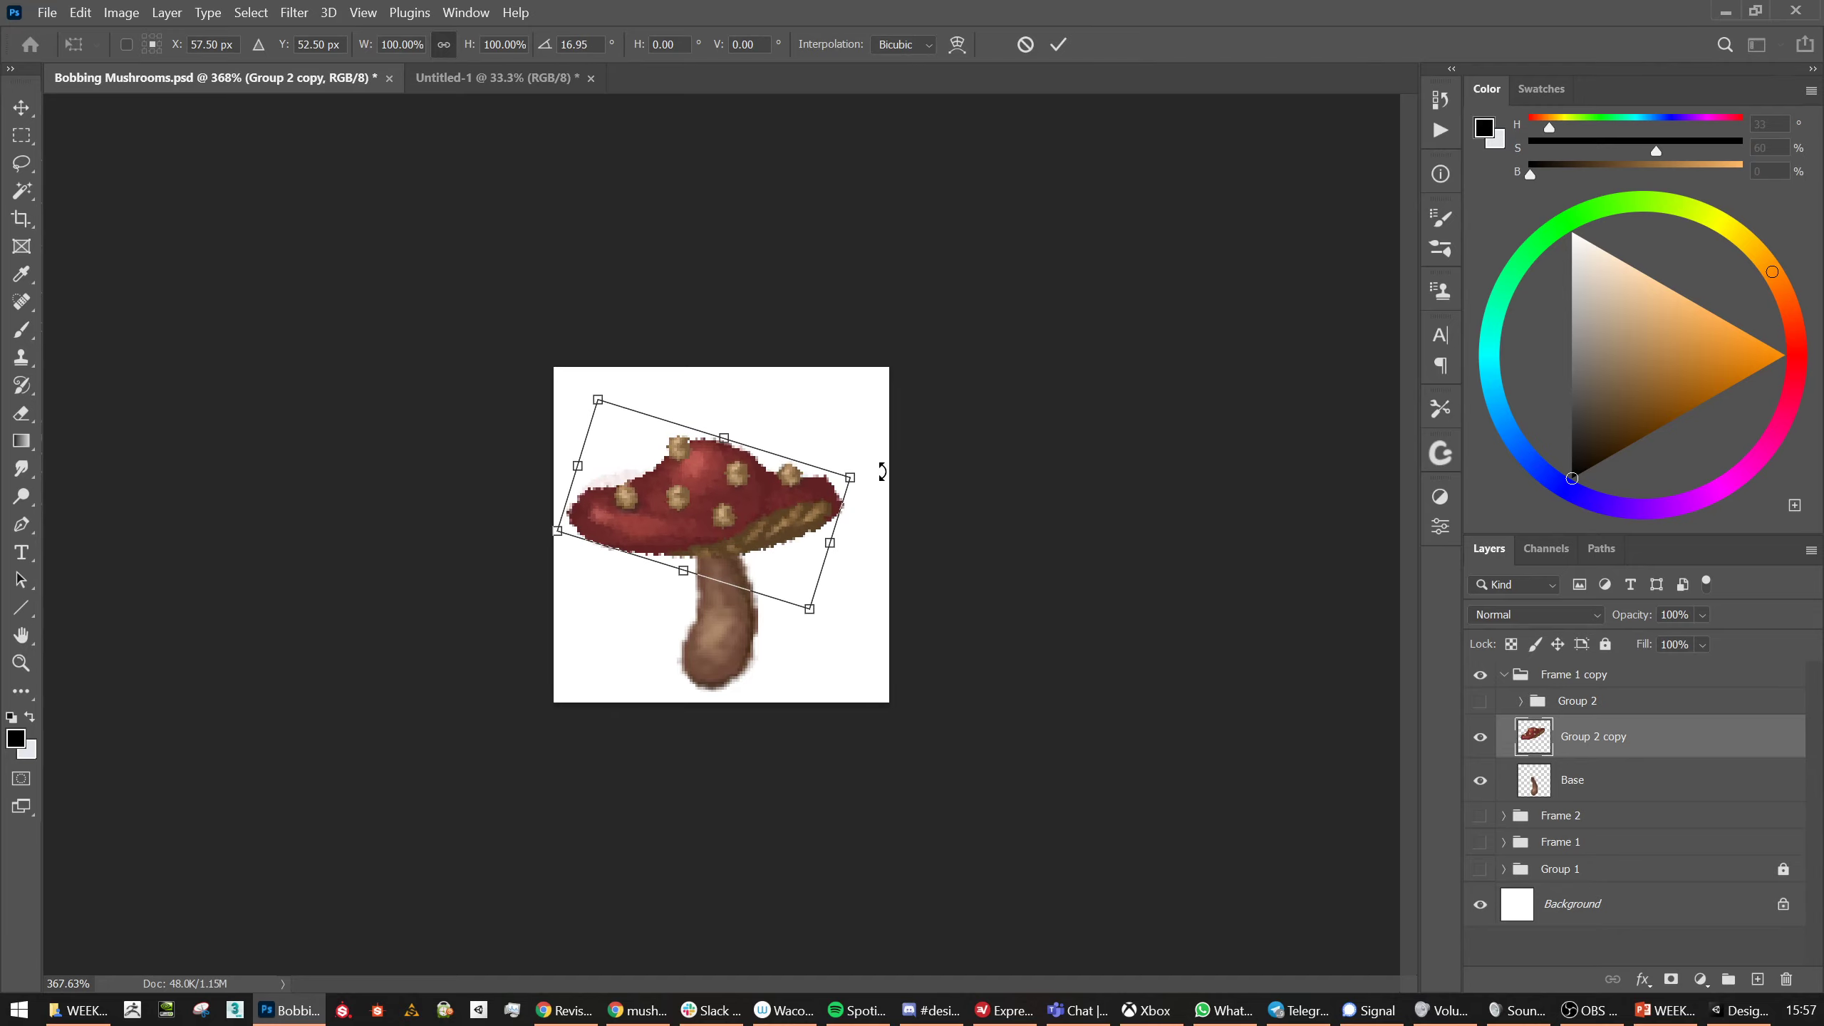
key("Return")
key("b")
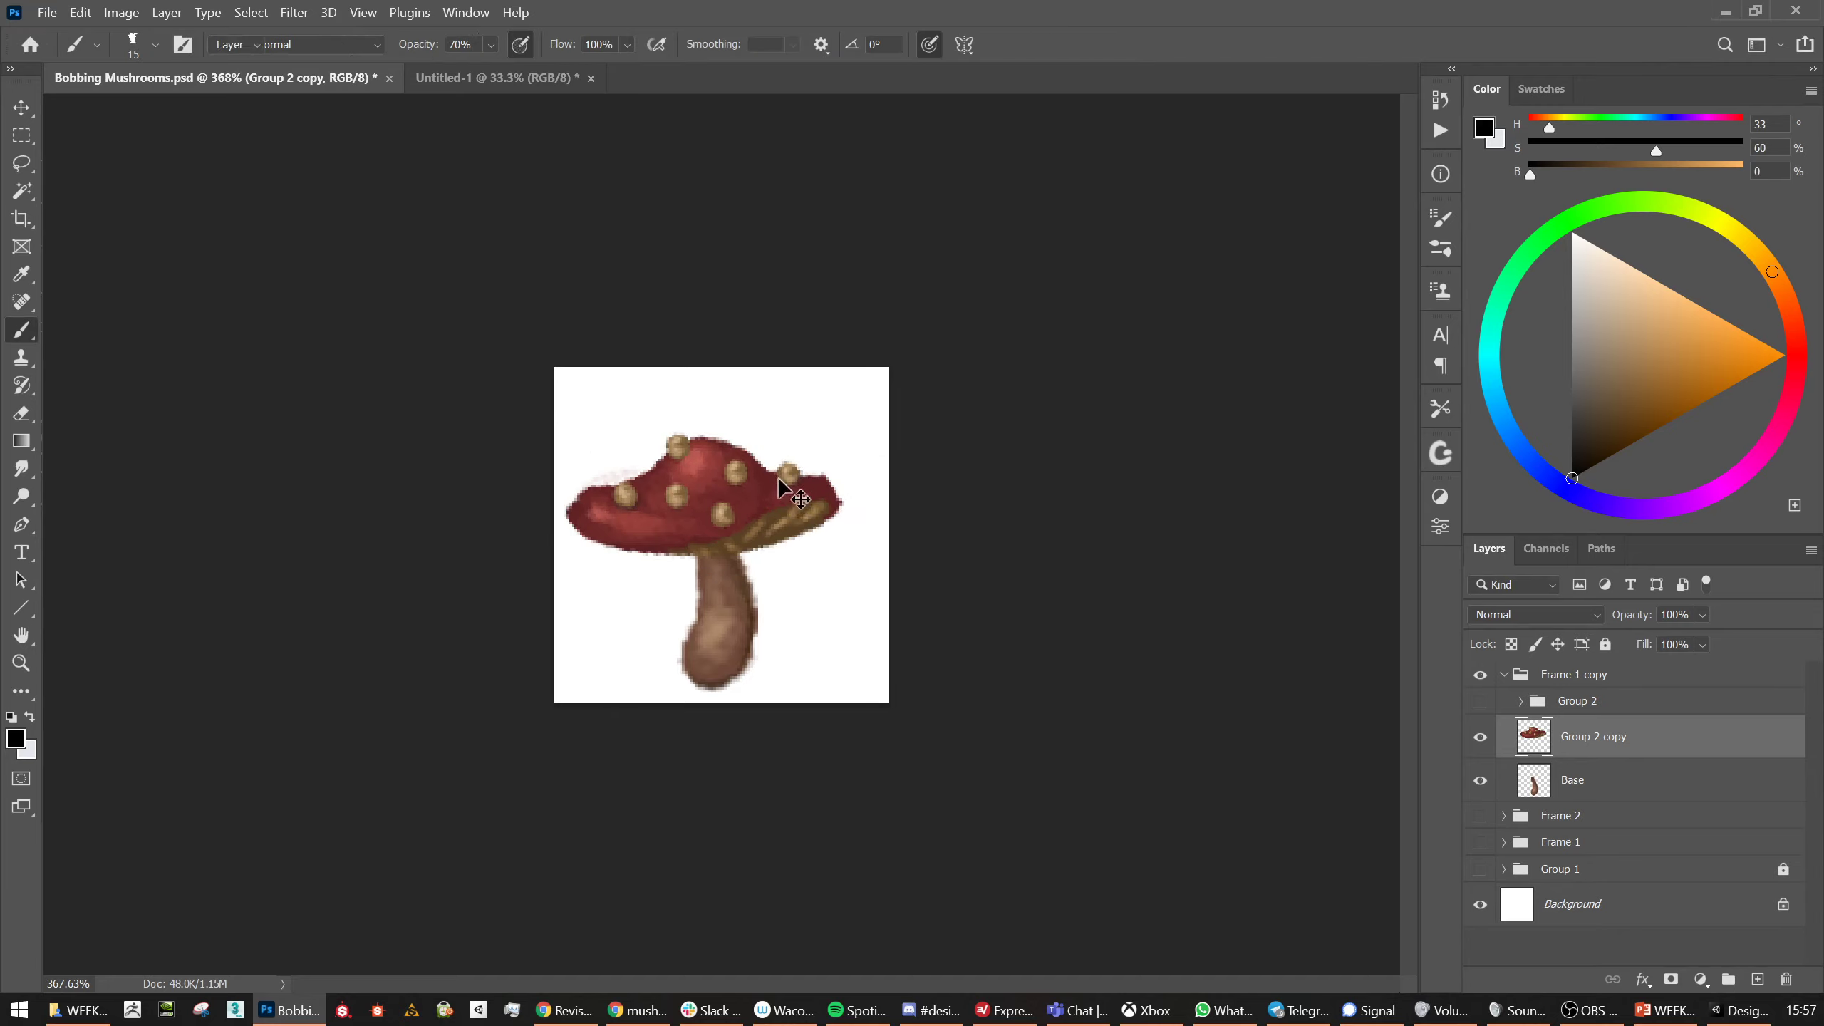
Narrow the cap in Frame 1 copy to about 83% width, stretch it to about 165% height and shift it up slightly
key("v")
key("ctrl+t")
left_click_drag(844, 432, 826, 379)
left_click_drag(761, 503, 763, 486)
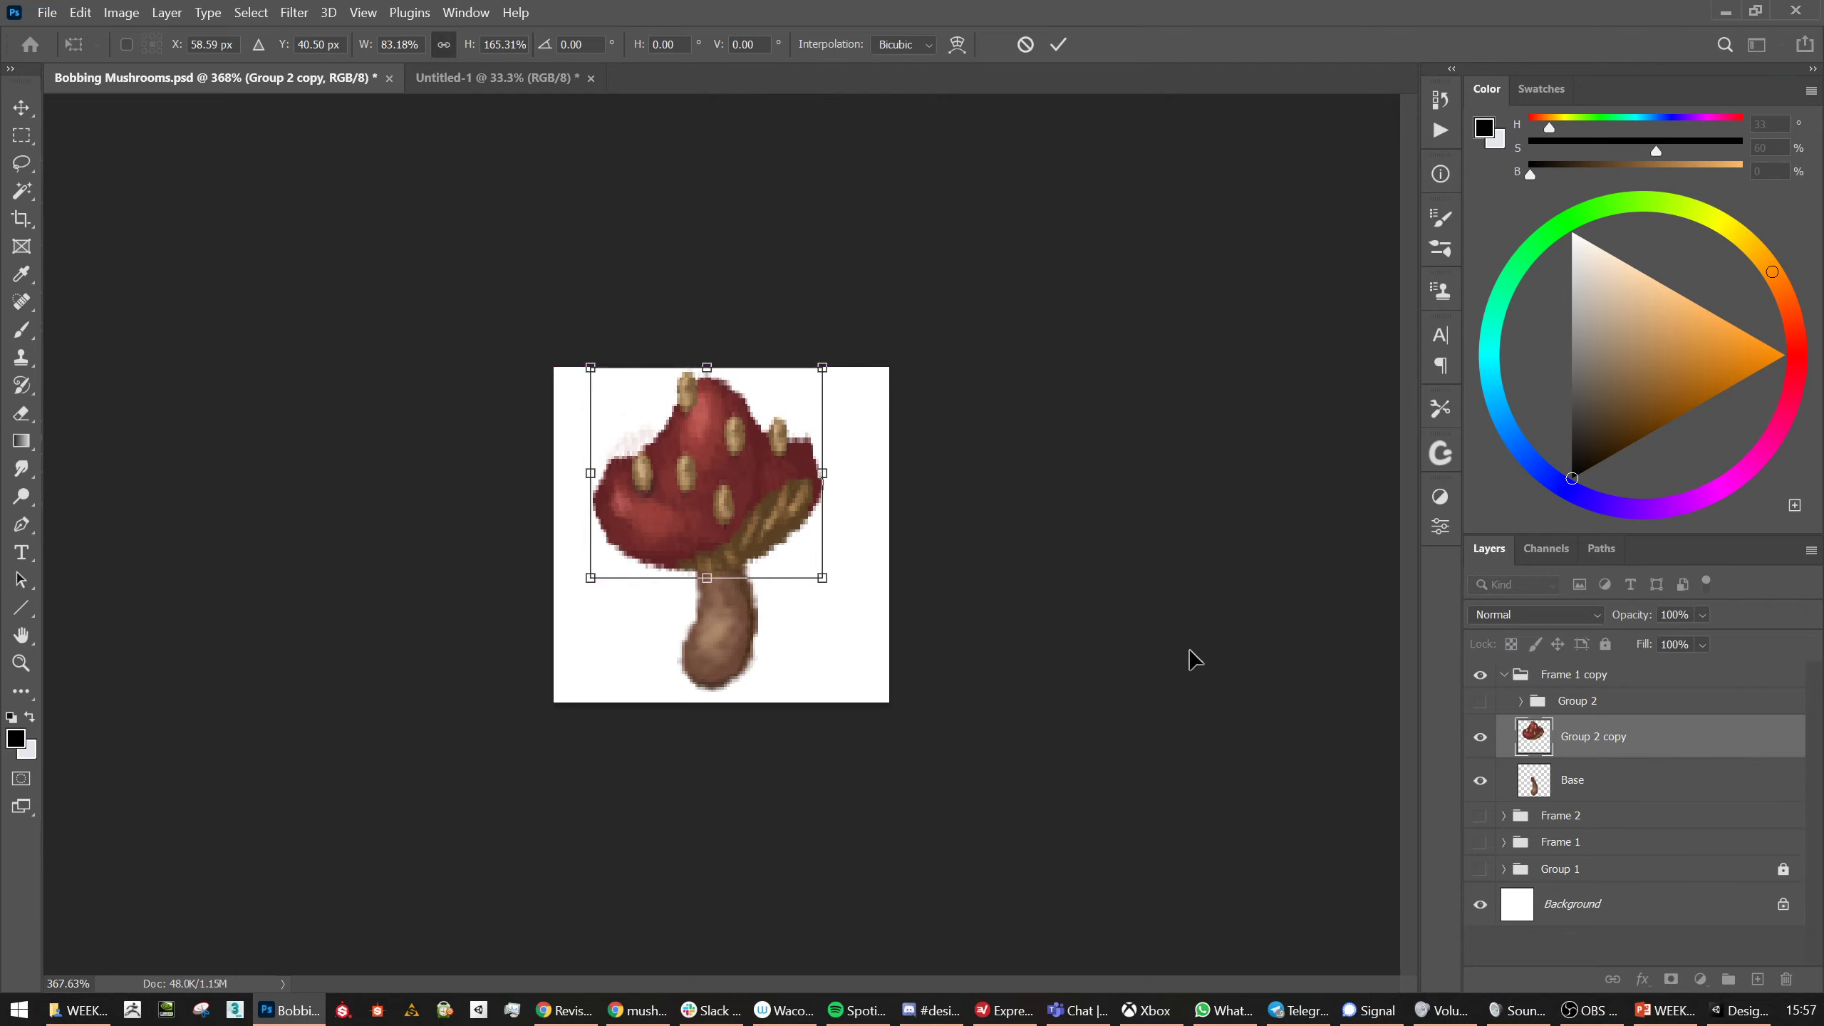
key("Return")
Narrow the stem (Base layer) in Frame 1 copy to 62.5% width and stretch it to about 117% height
key("alt+bracketleft")
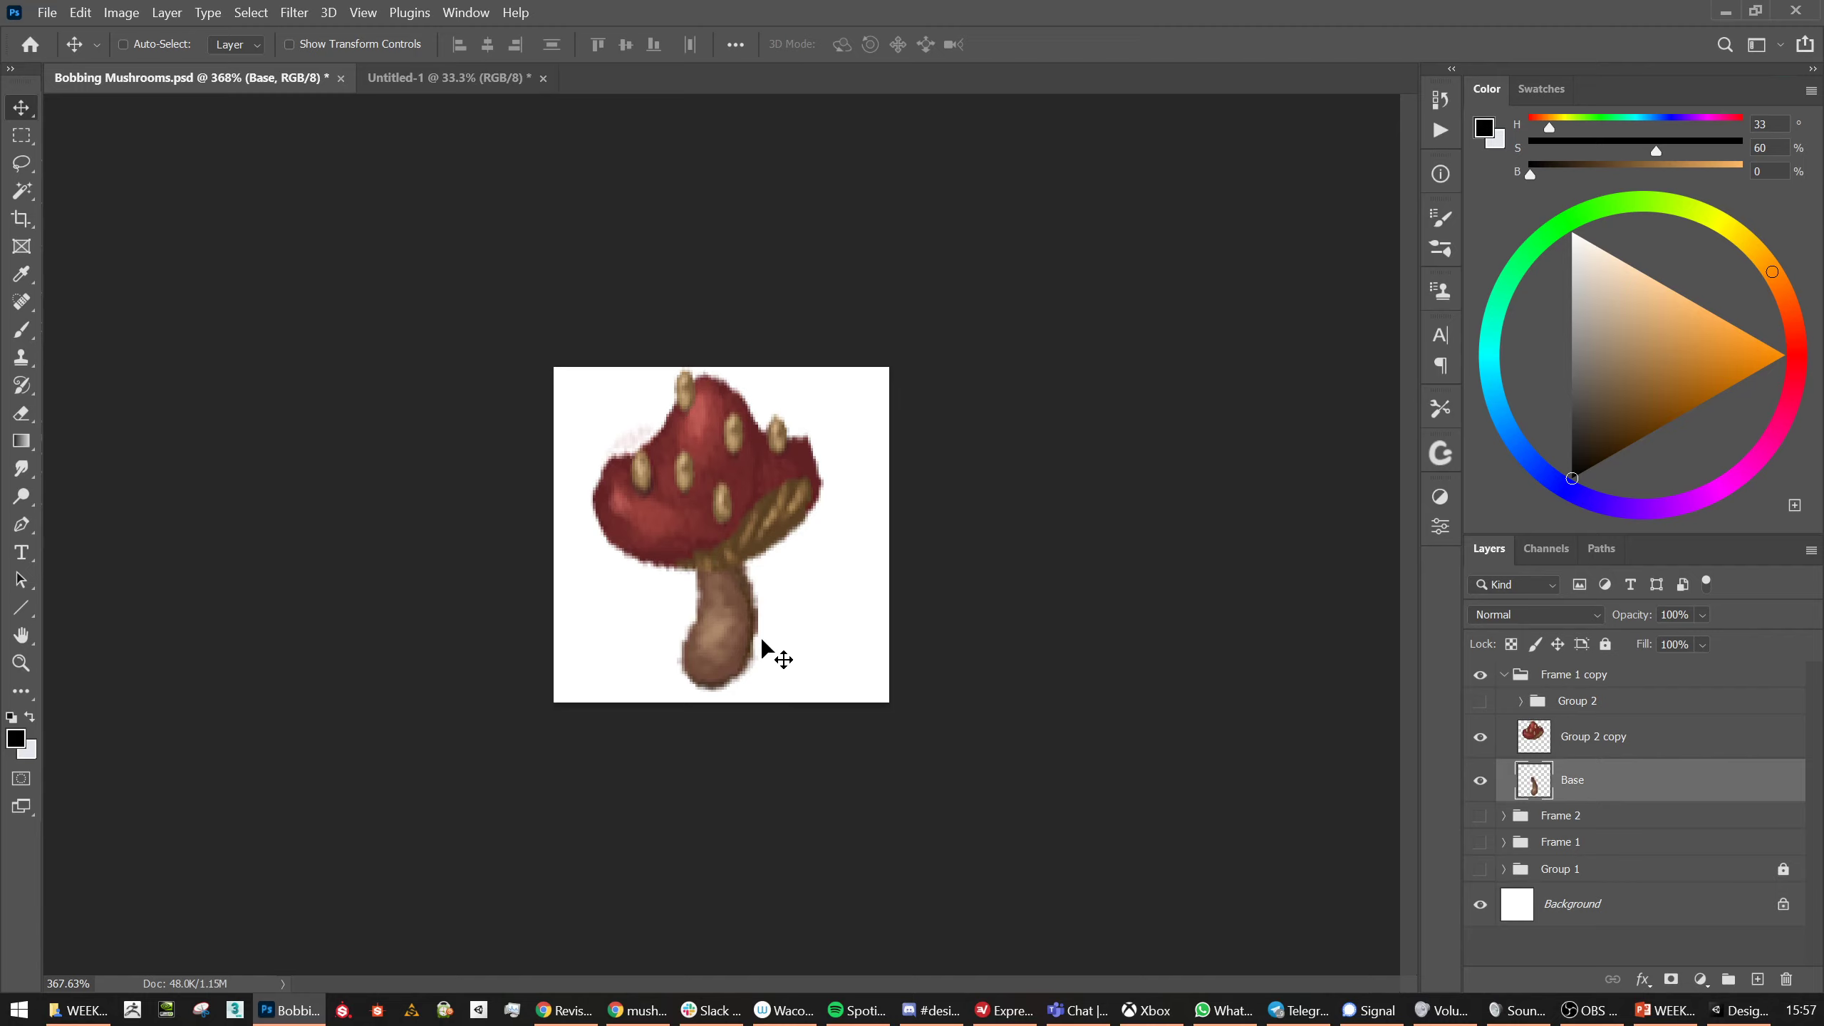
key("ctrl+t")
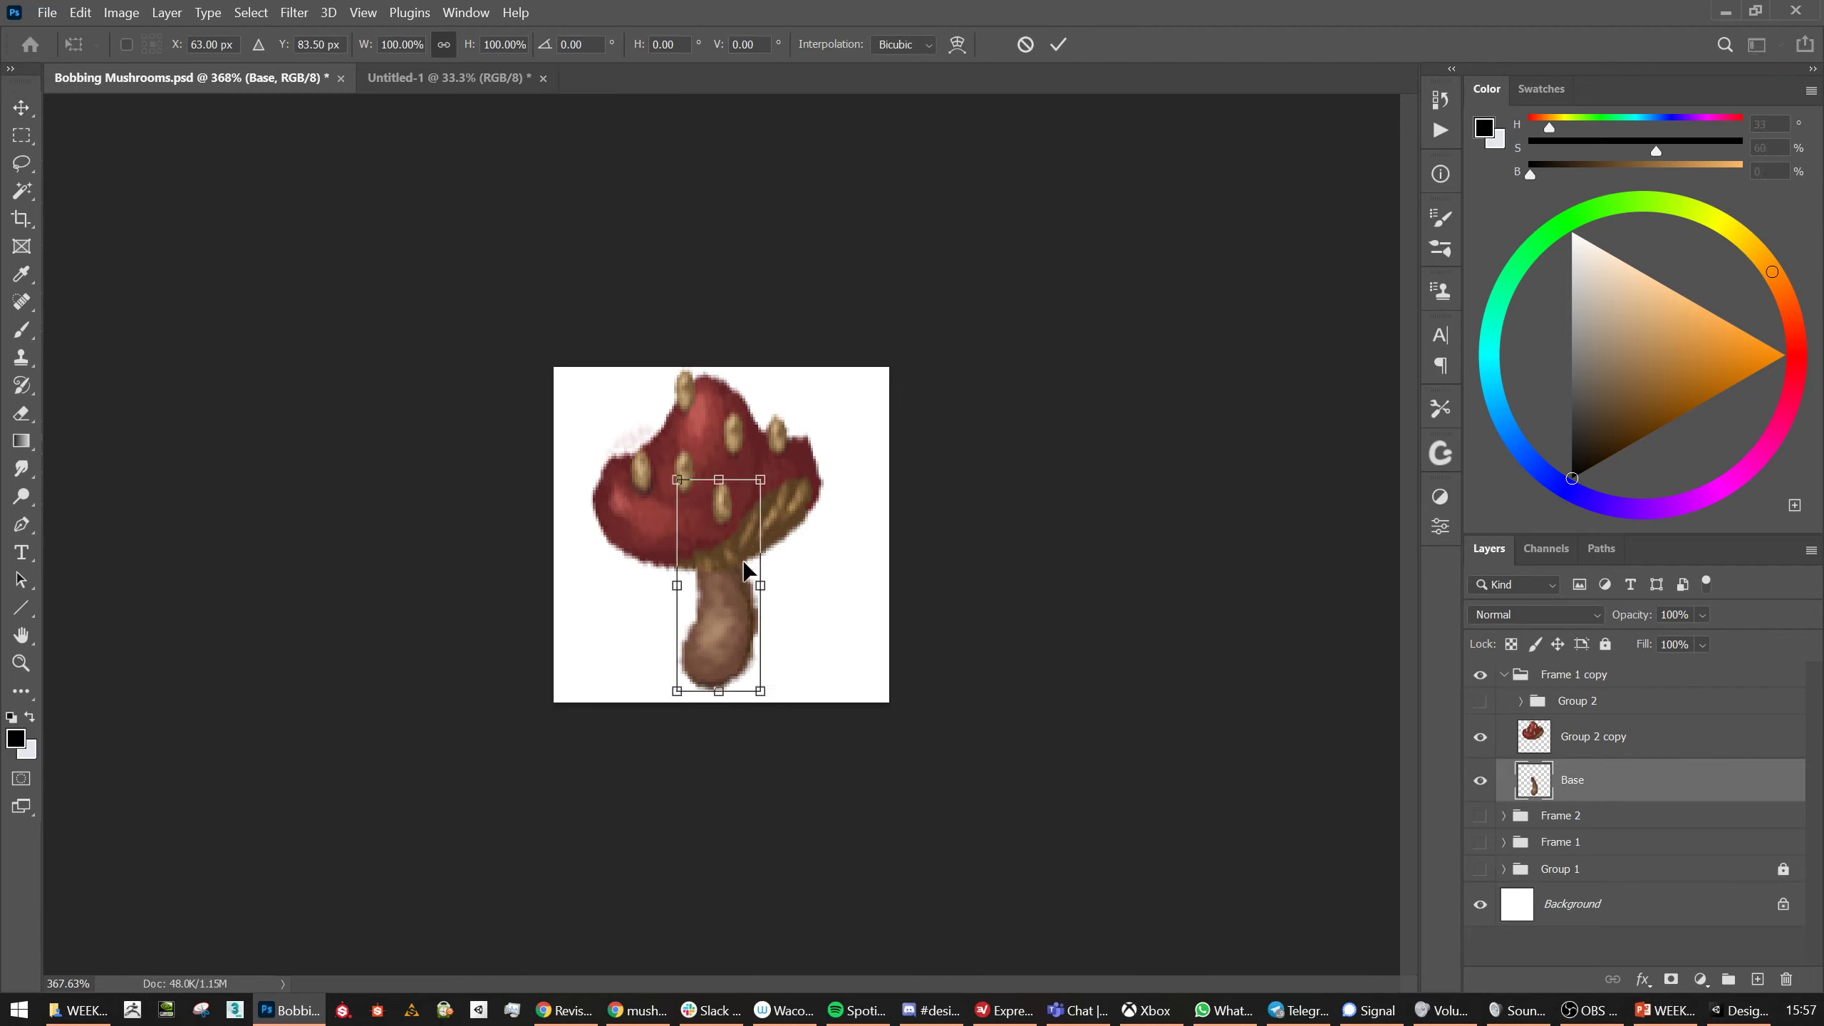
left_click_drag(760, 480, 741, 451)
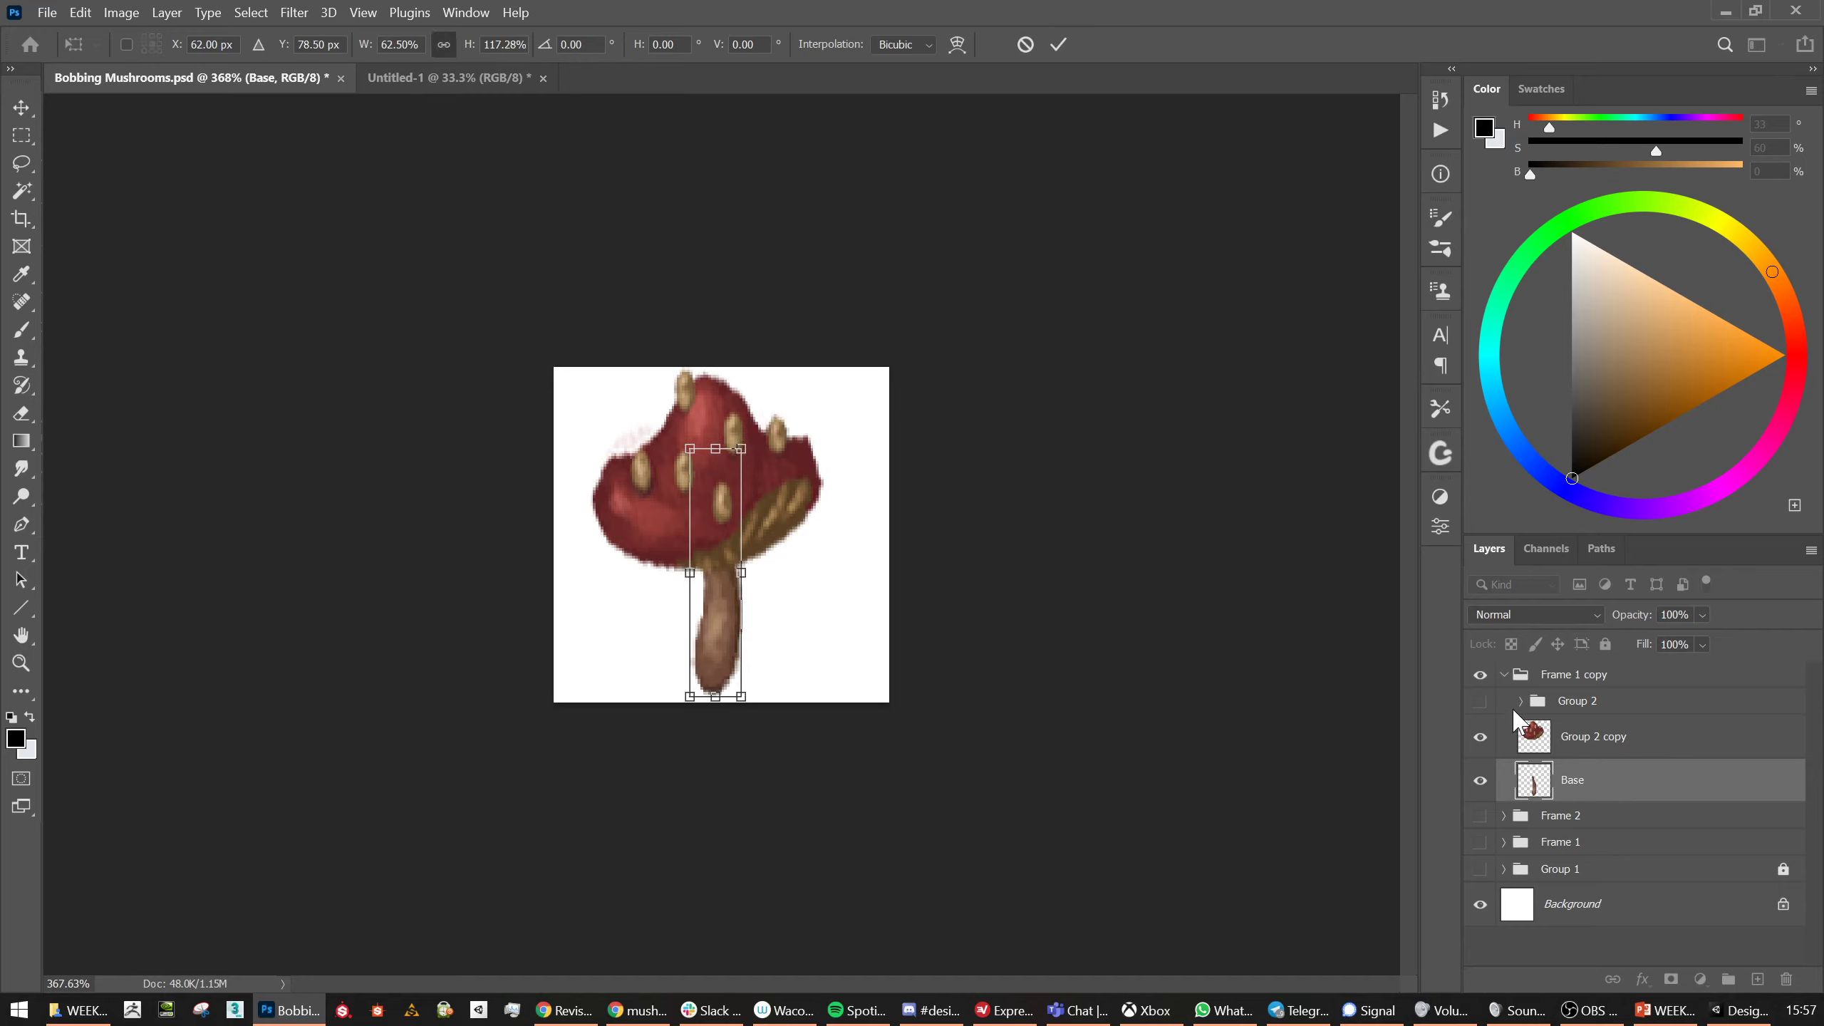
key("Return")
Collapse Frame 1 copy and show each frame group in turn to compare Frame 1, Frame 2 and Frame 1 copy
left_click(1504, 675)
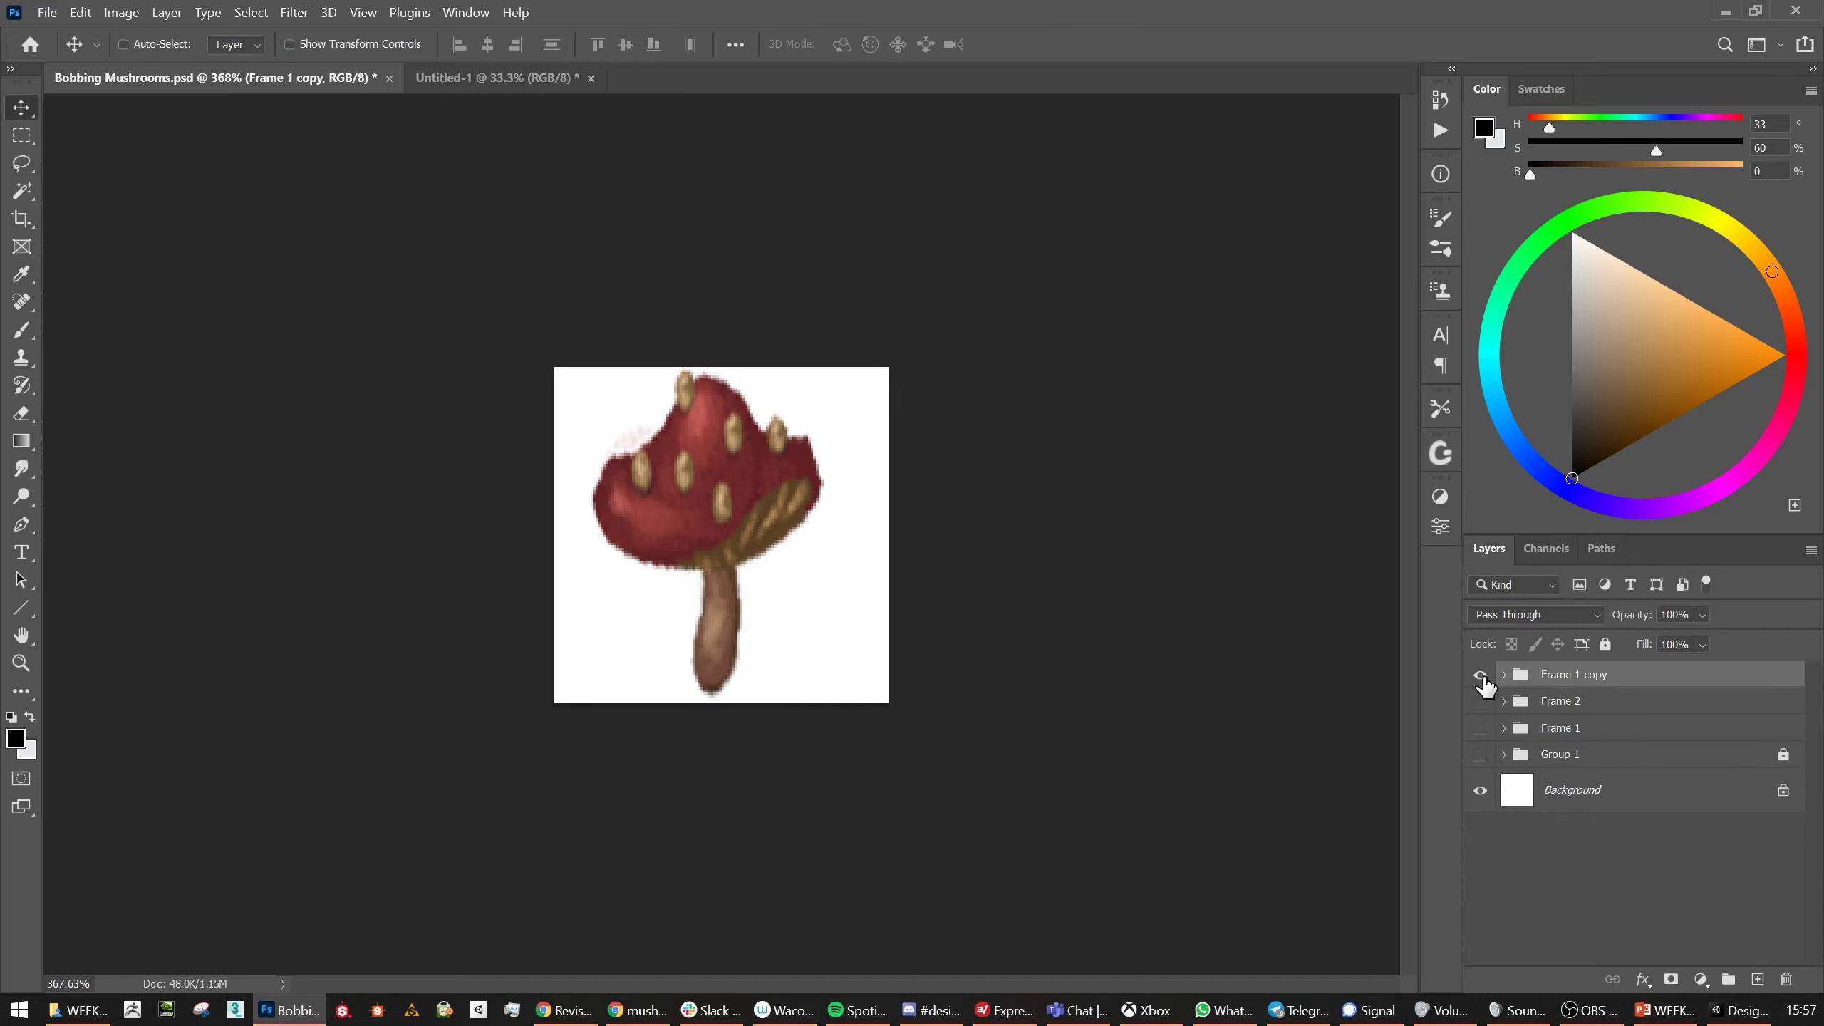
left_click(1480, 675)
left_click(1481, 728)
left_click(1480, 729)
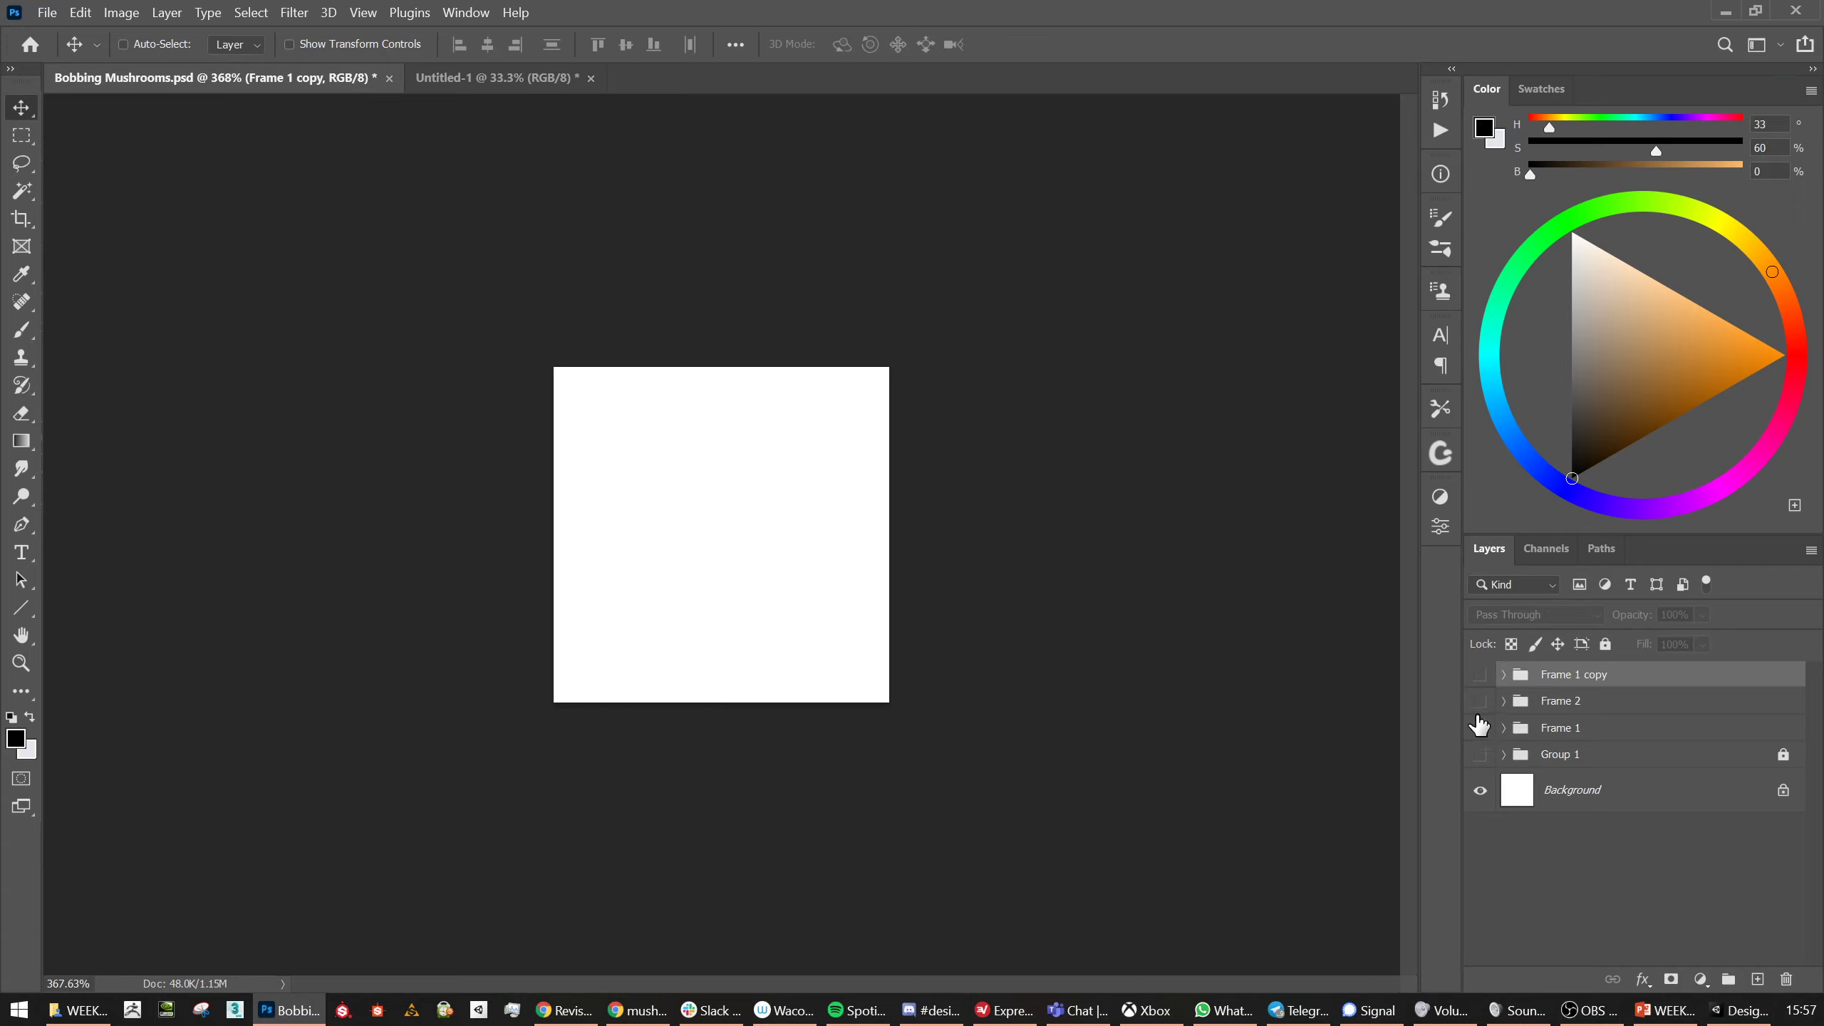
left_click(1480, 701)
left_click(1480, 701)
left_click(1480, 675)
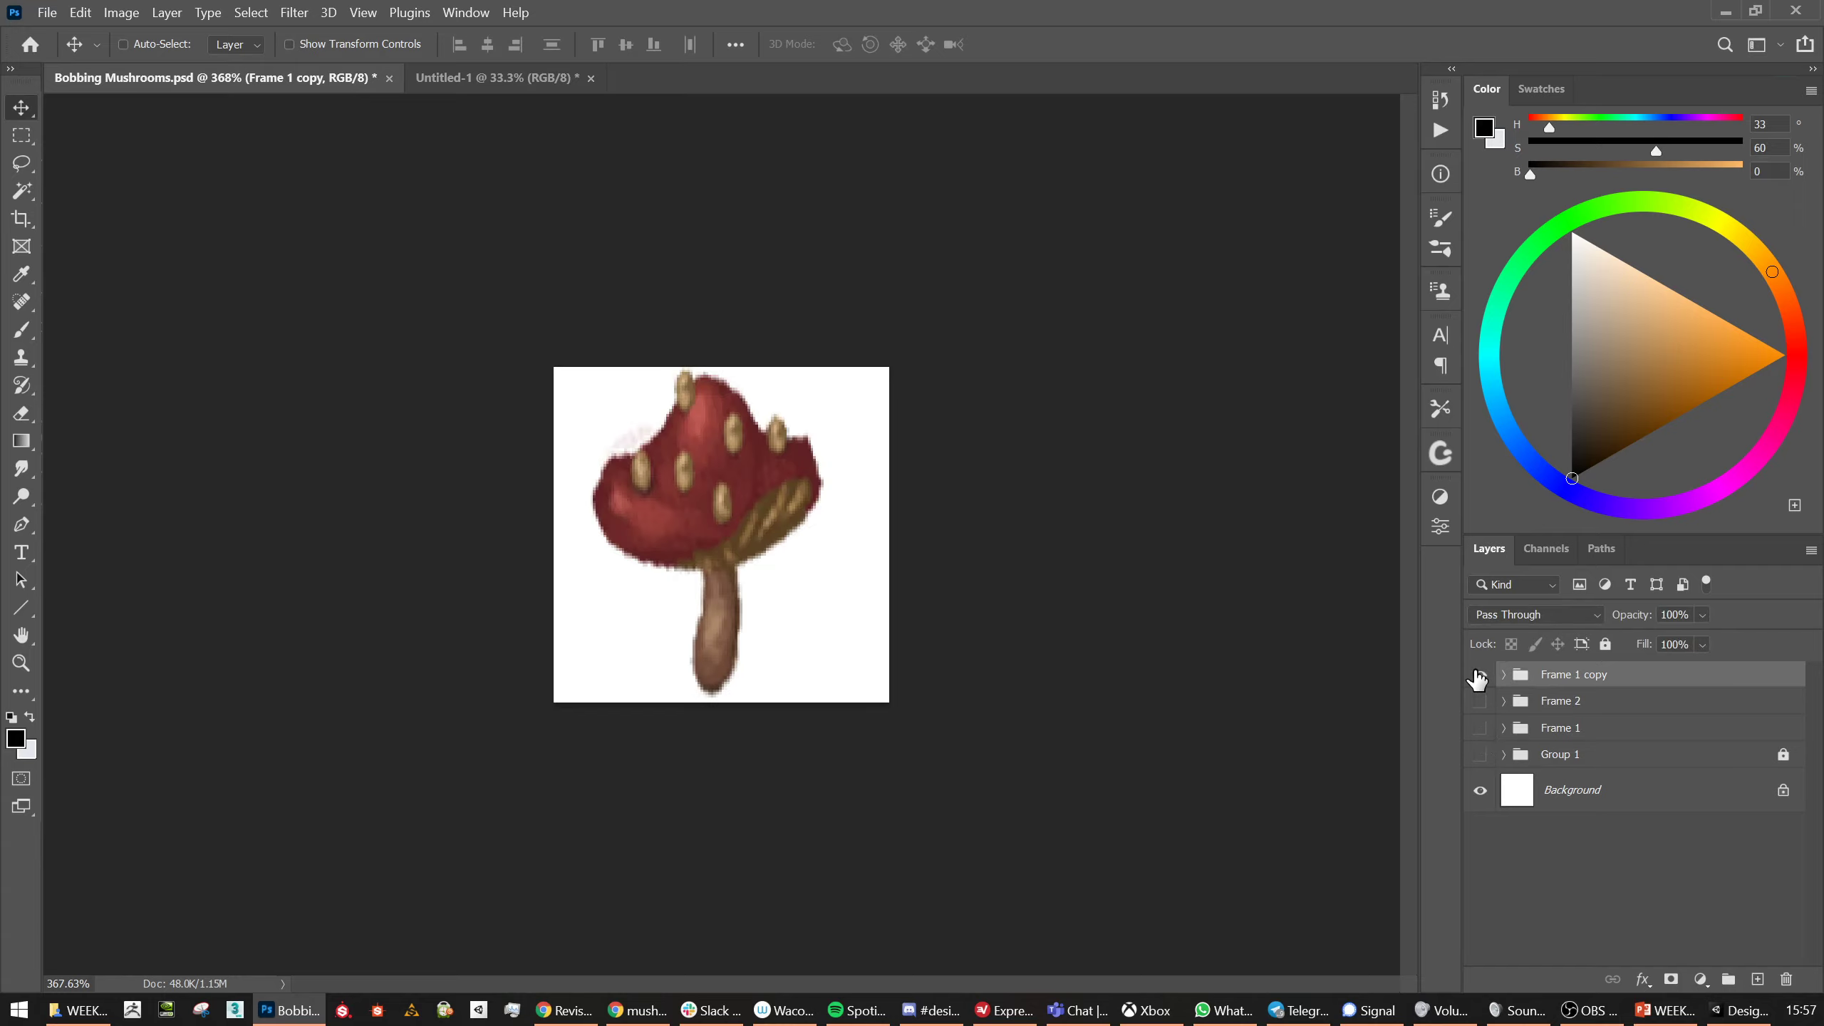
Narrow the cap layer, Group 2 copy, in Frame 1 copy further from both sides and apply the transform
left_click(1504, 675)
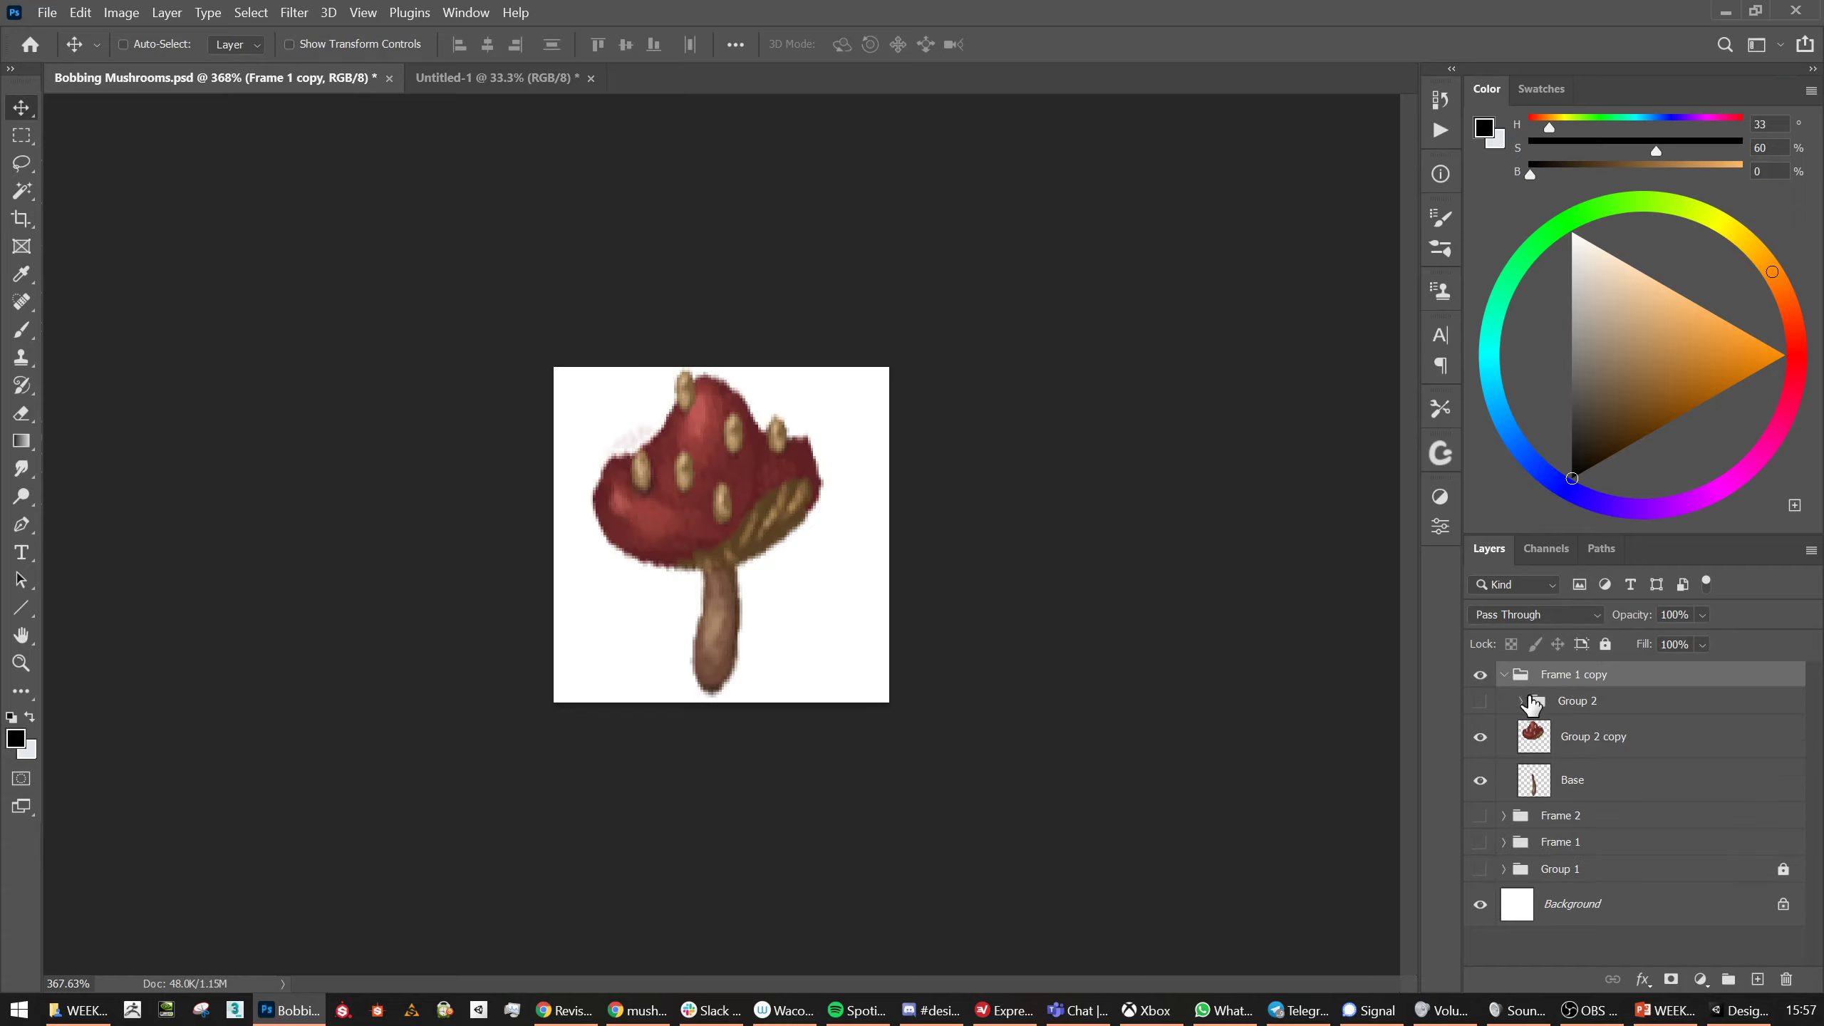
left_click(1527, 733)
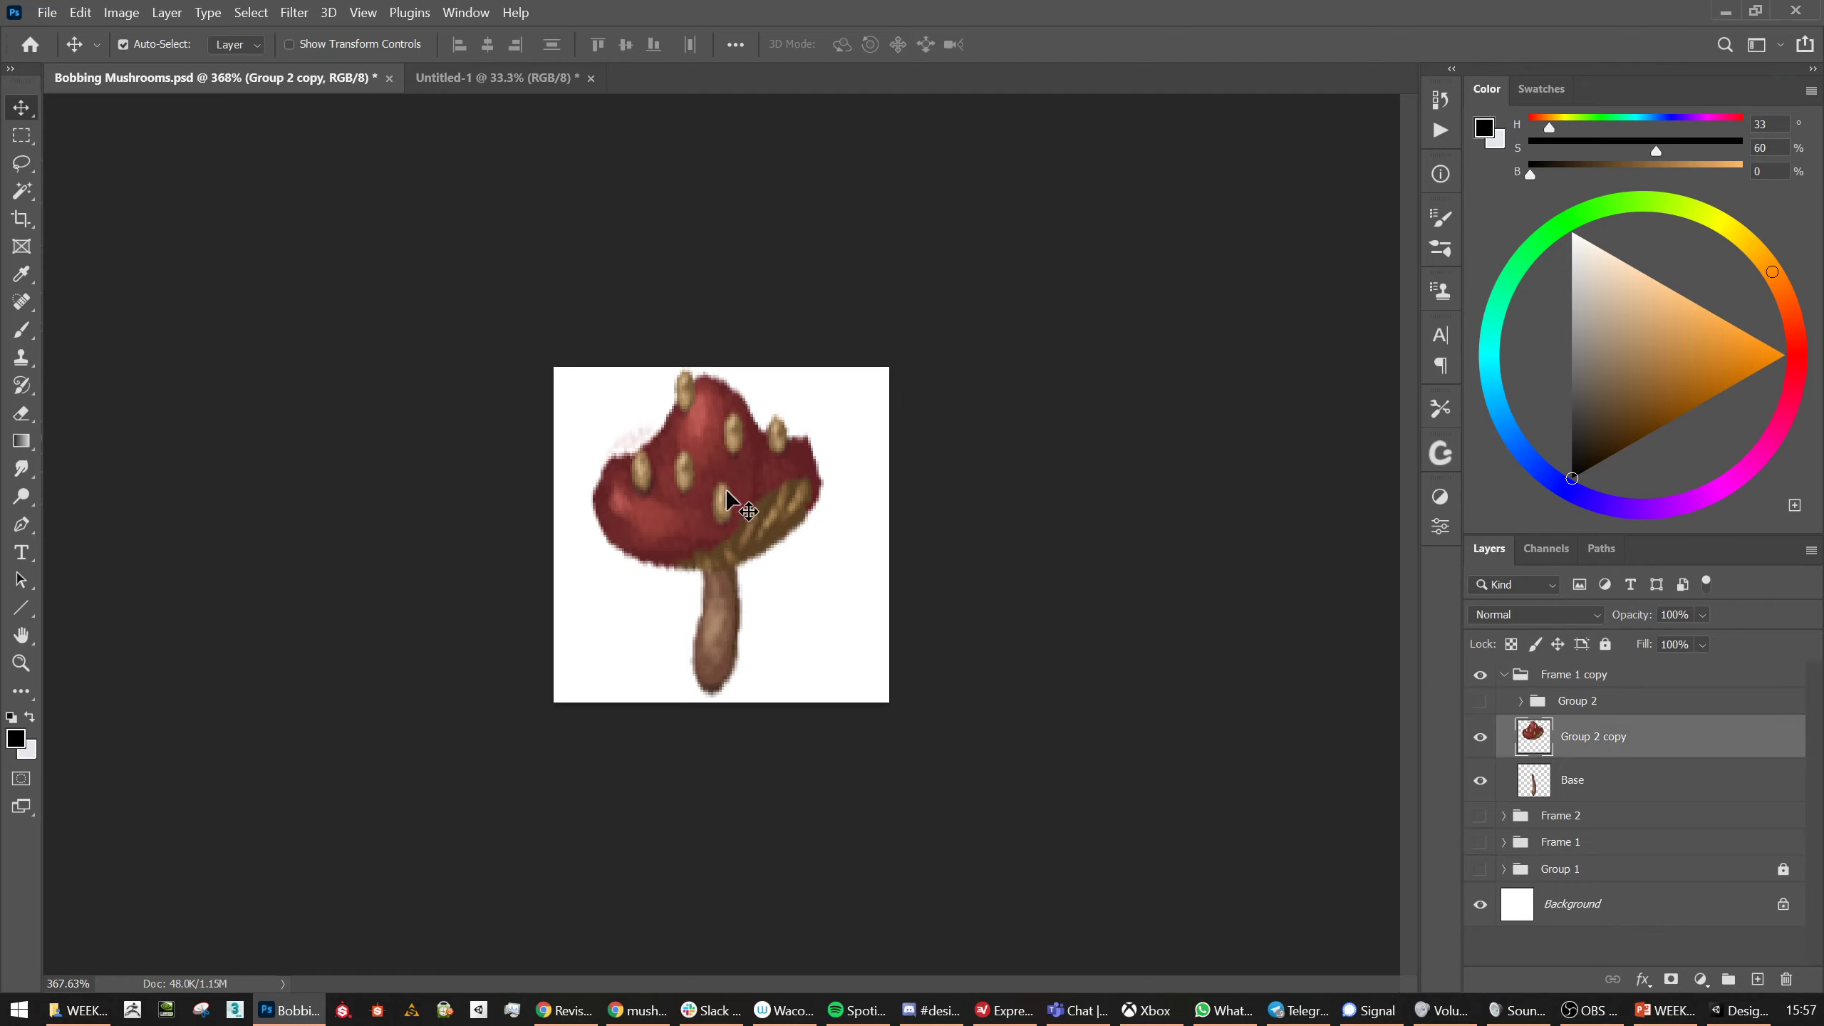
key("ctrl+t")
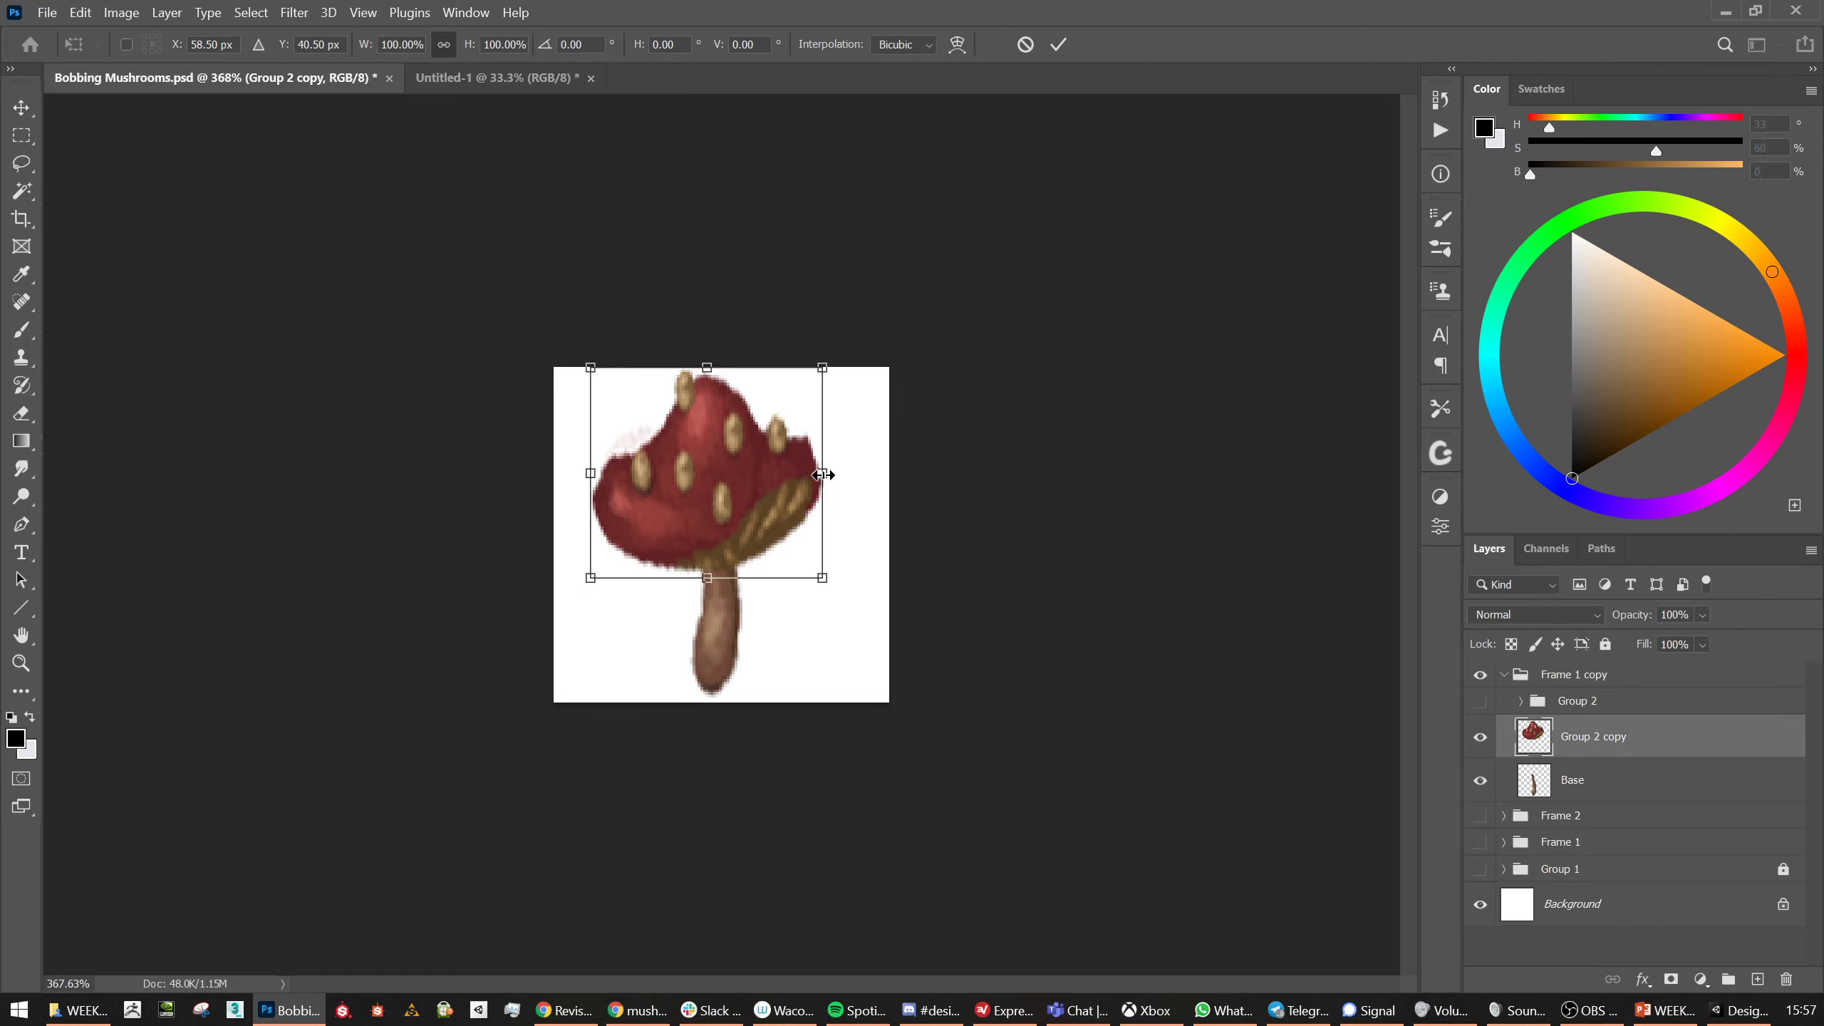
left_click_drag(823, 475, 796, 474)
key("Return")
Collapse Frame 1 copy and review the frames one at a time with the narrower cap, leaving all groups hidden
left_click(1503, 674)
left_click(1480, 674)
left_click(1481, 842)
left_click(1481, 842)
left_click(1481, 816)
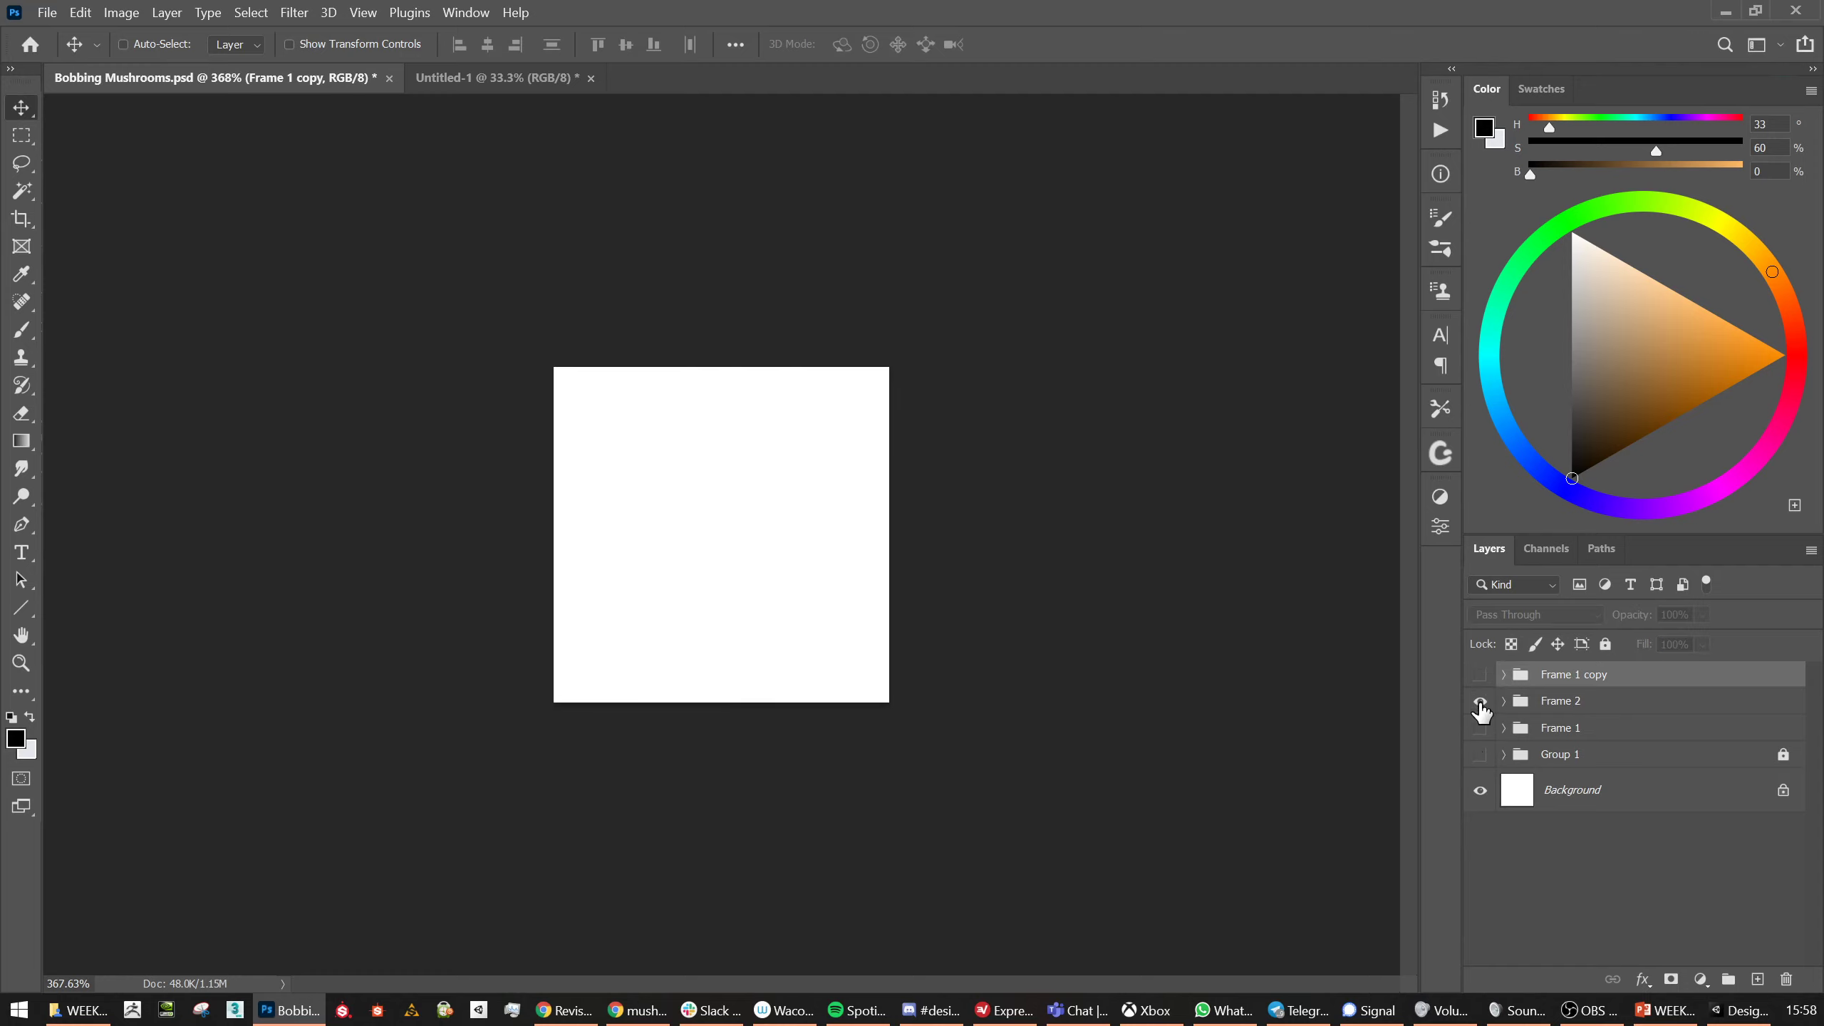
left_click(1480, 700)
left_click(1480, 675)
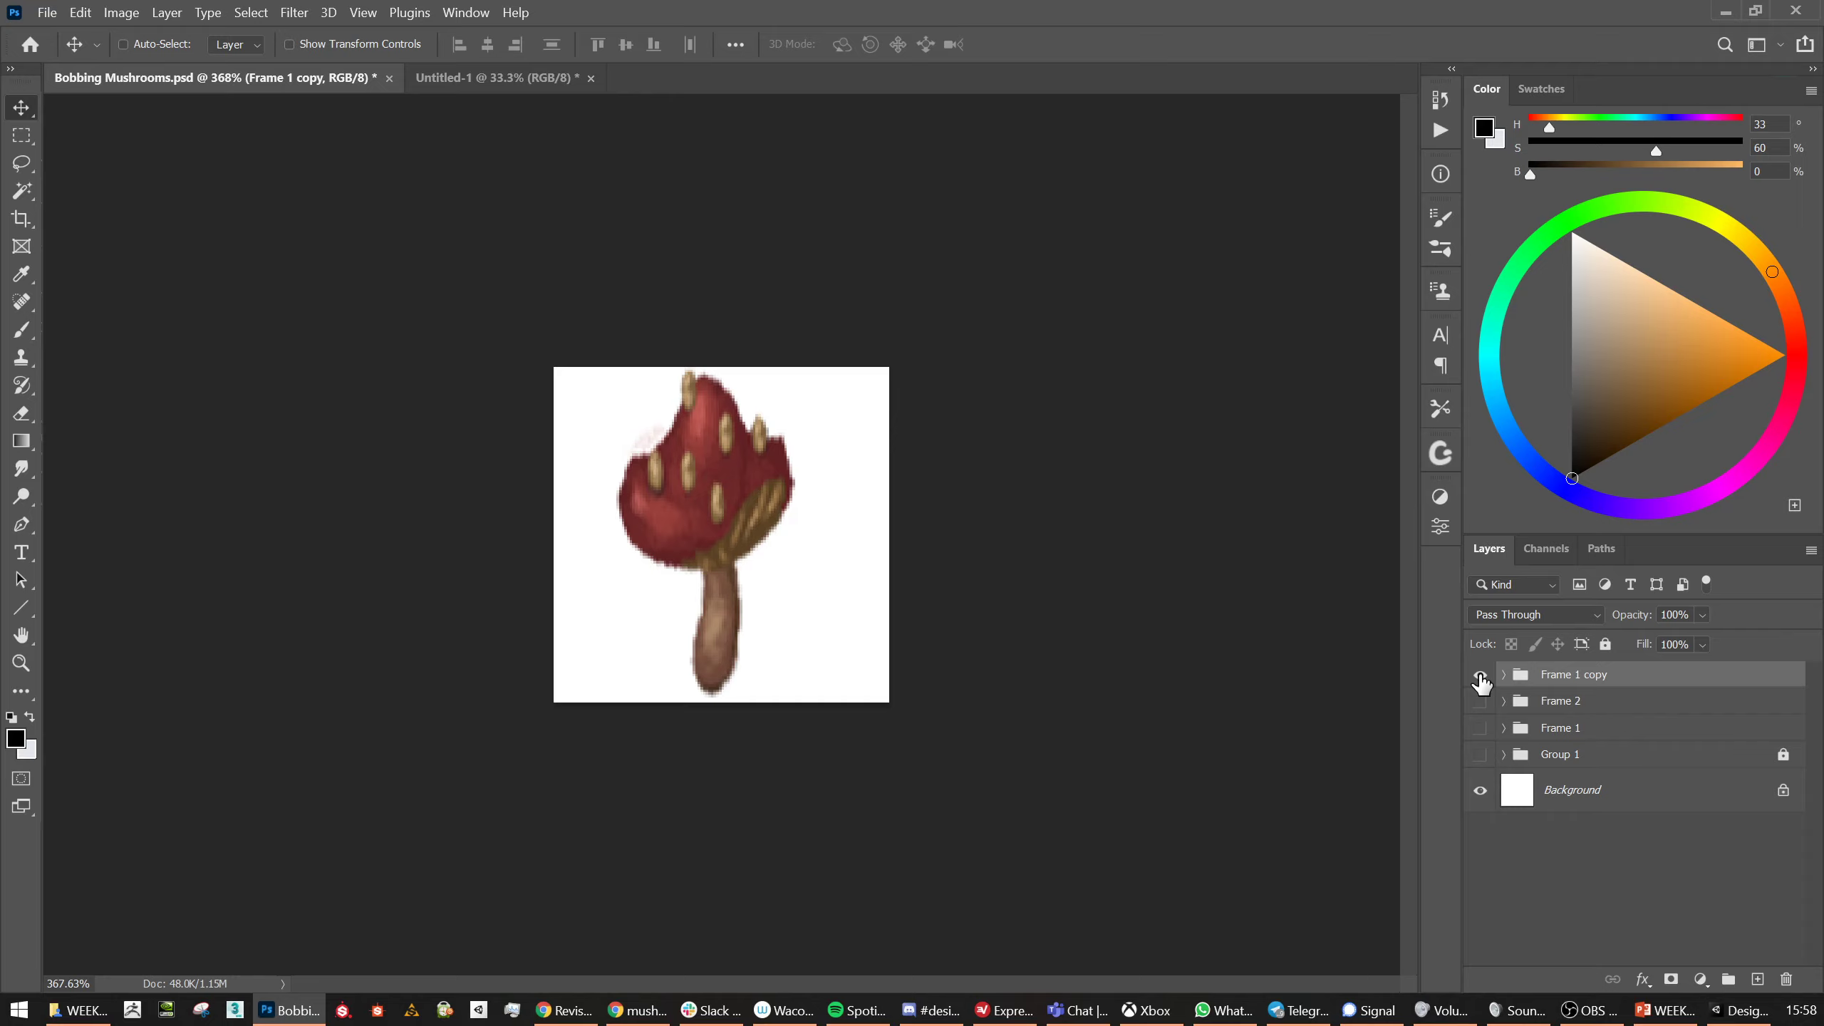
left_click(1480, 676)
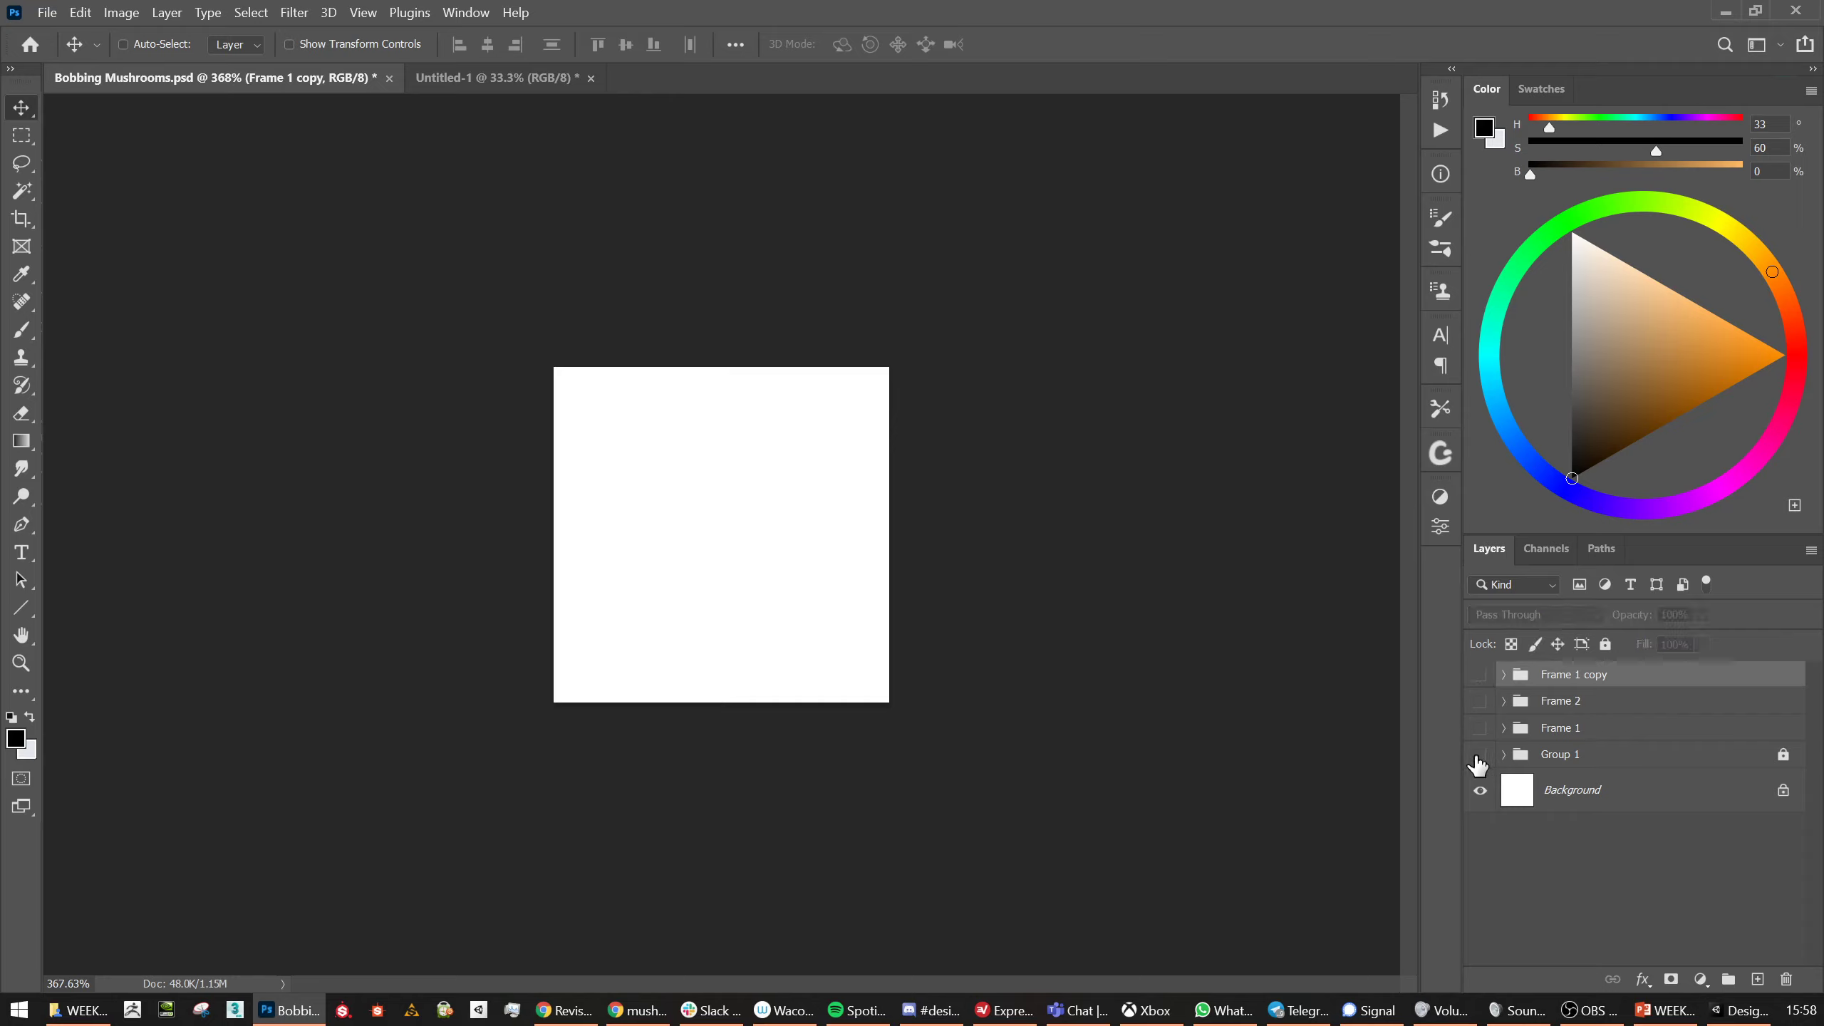
left_click(1479, 754)
left_click(1480, 755)
Show Frame 1, duplicate its group and move the duplicate to the top of the layer stack
left_click(1479, 729)
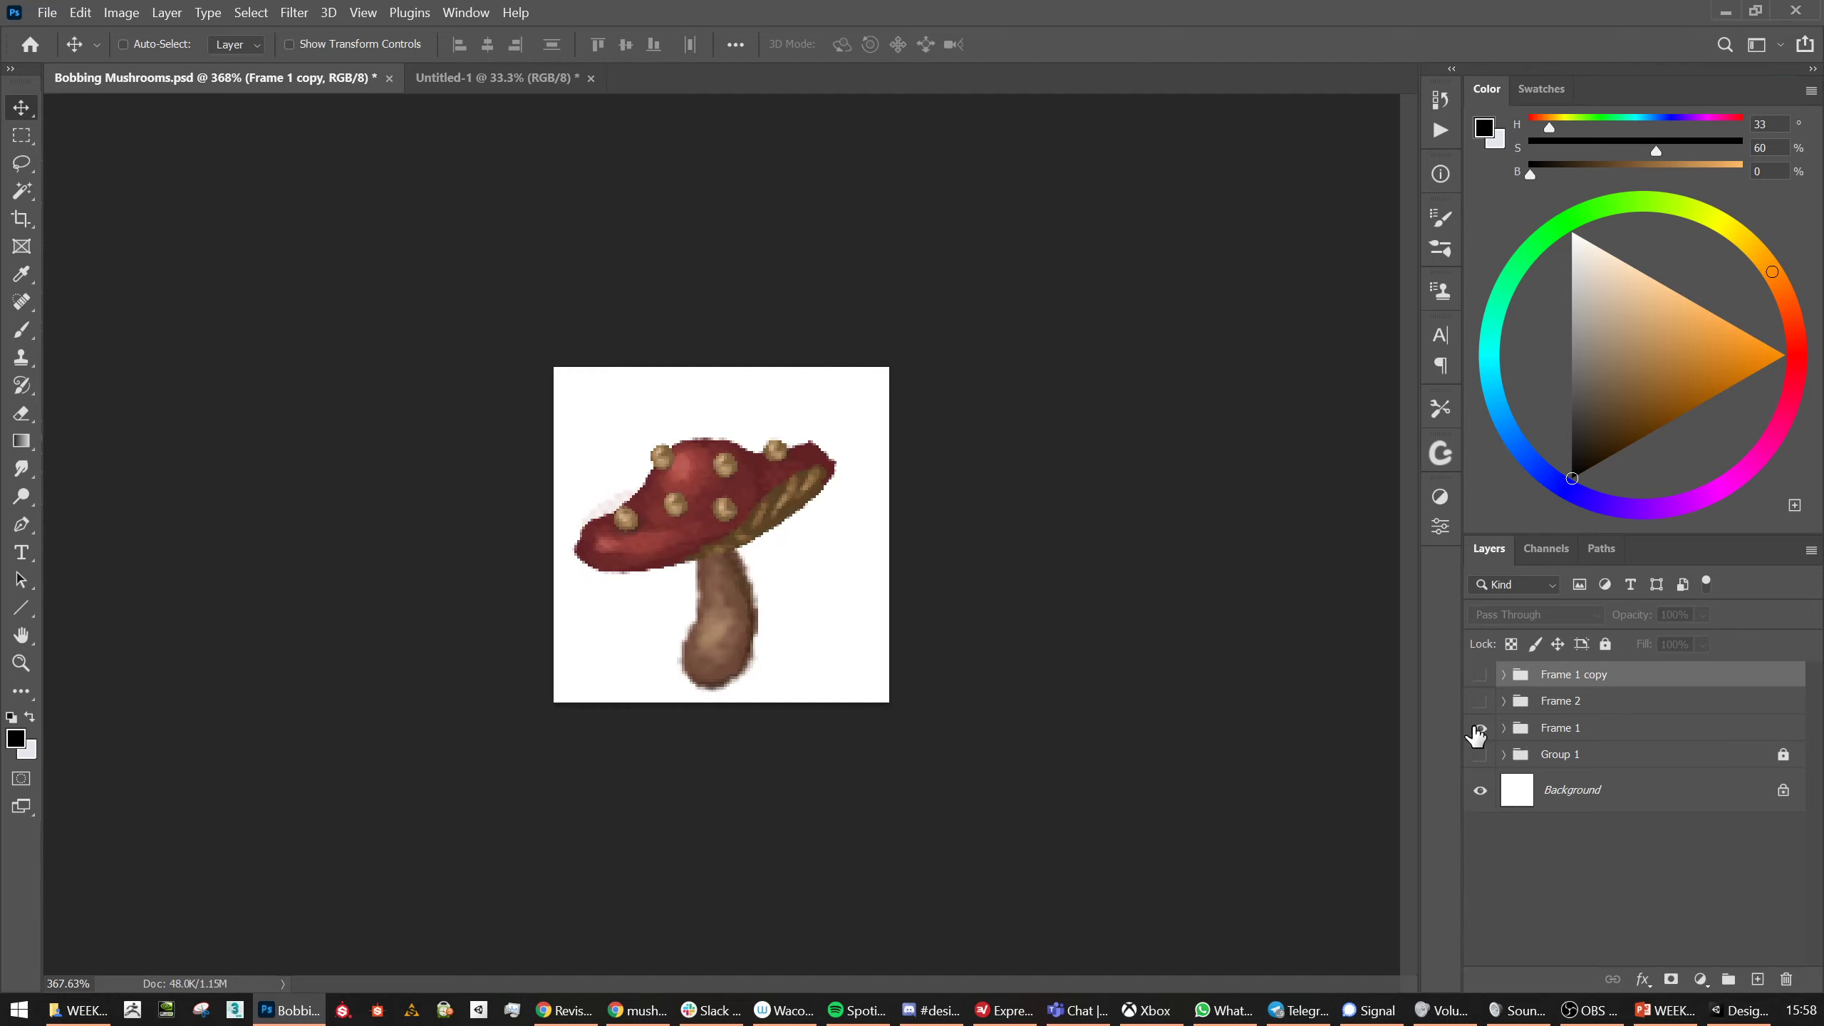
left_click(1554, 732)
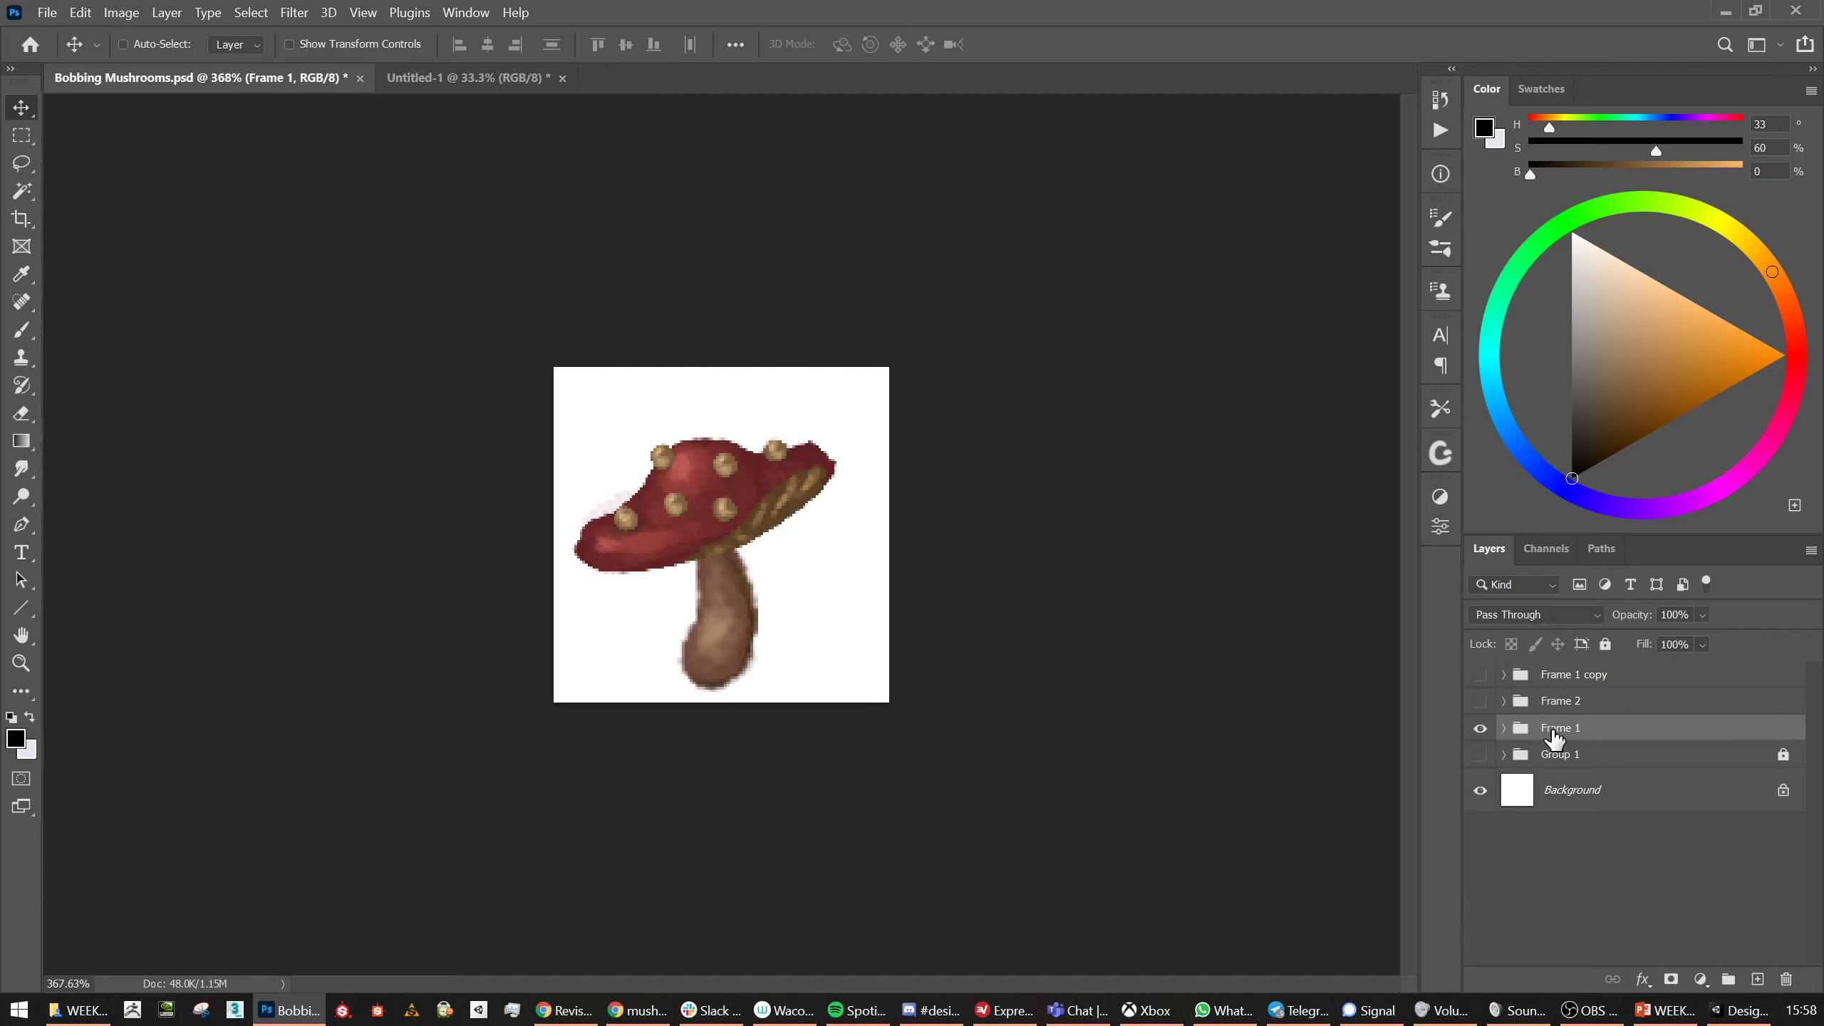
key("ctrl+j")
left_click_drag(1567, 737, 1567, 674)
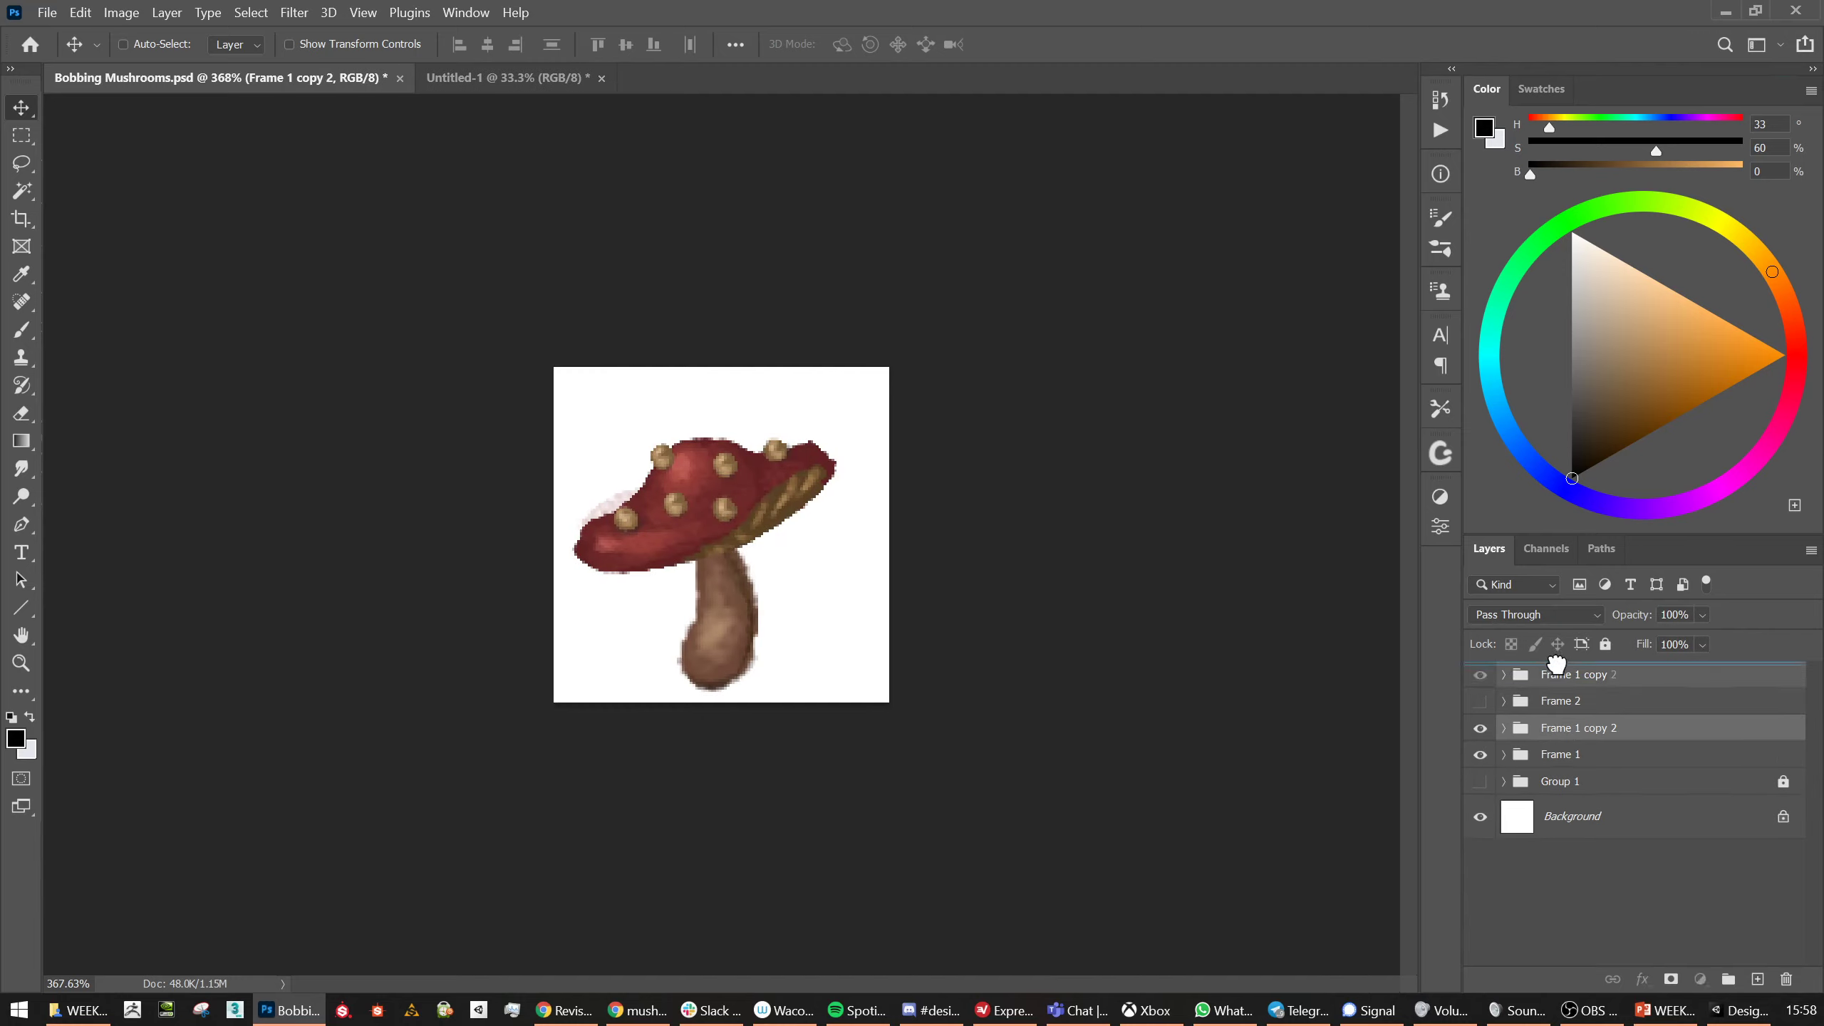
Rename the Frame 1 copy group to Frame 3 and the Frame 1 copy 2 group to Frame 4
double_click(1573, 701)
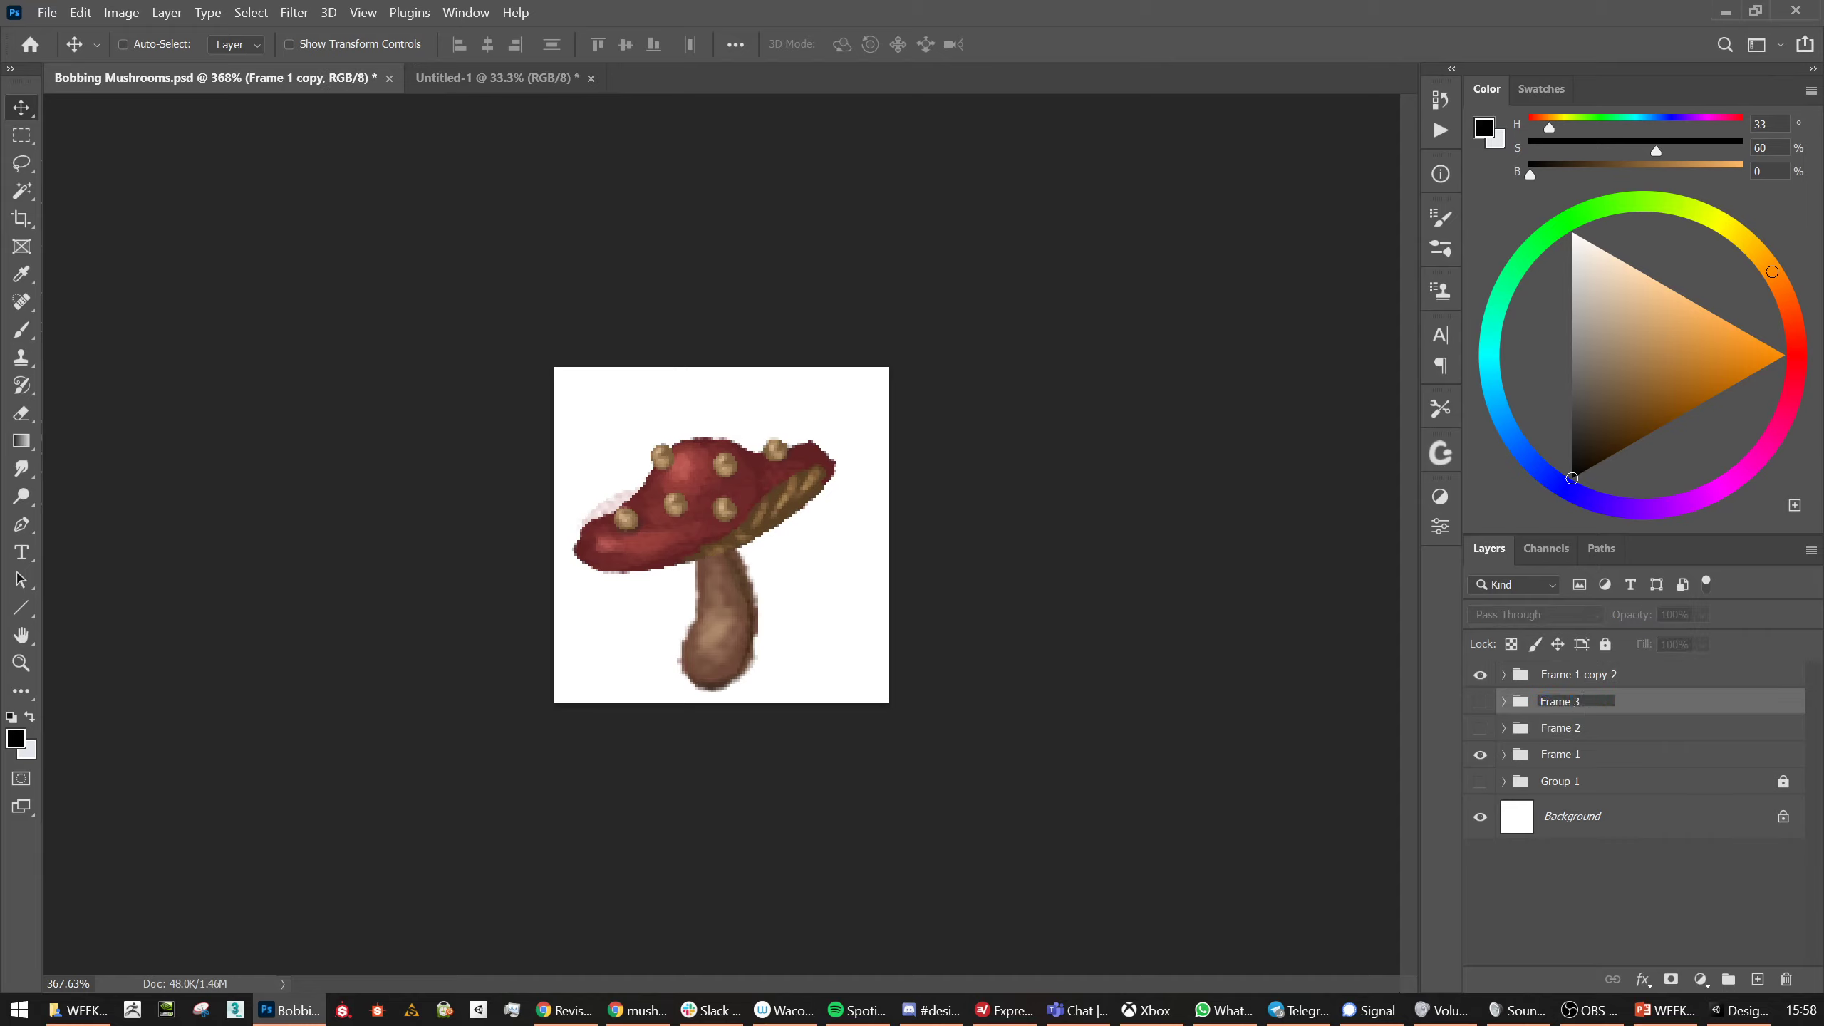
type("Frame 3")
key("Return")
double_click(1573, 675)
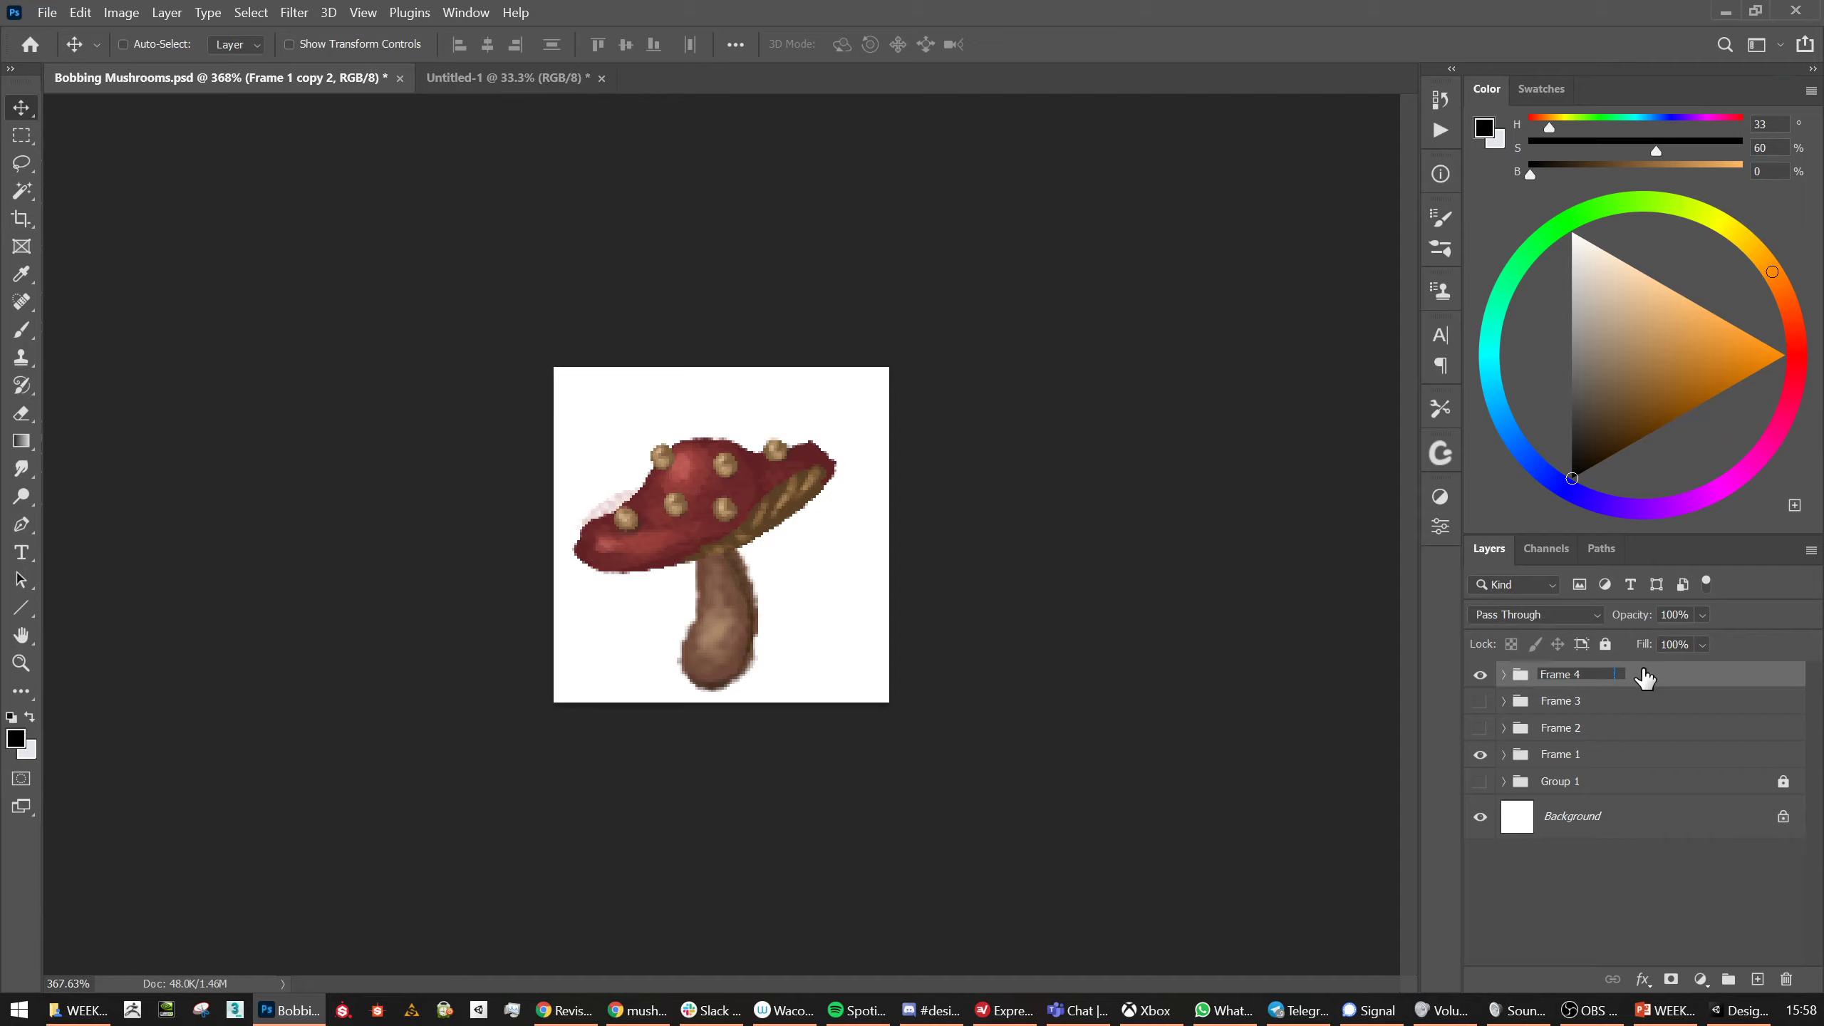
type("Frame 4")
key("Return")
Rotate the cap layer, Group 2 copy, in Frame 4 about 15° clockwise, apply the transform and hide Frame 1
left_click(1503, 674)
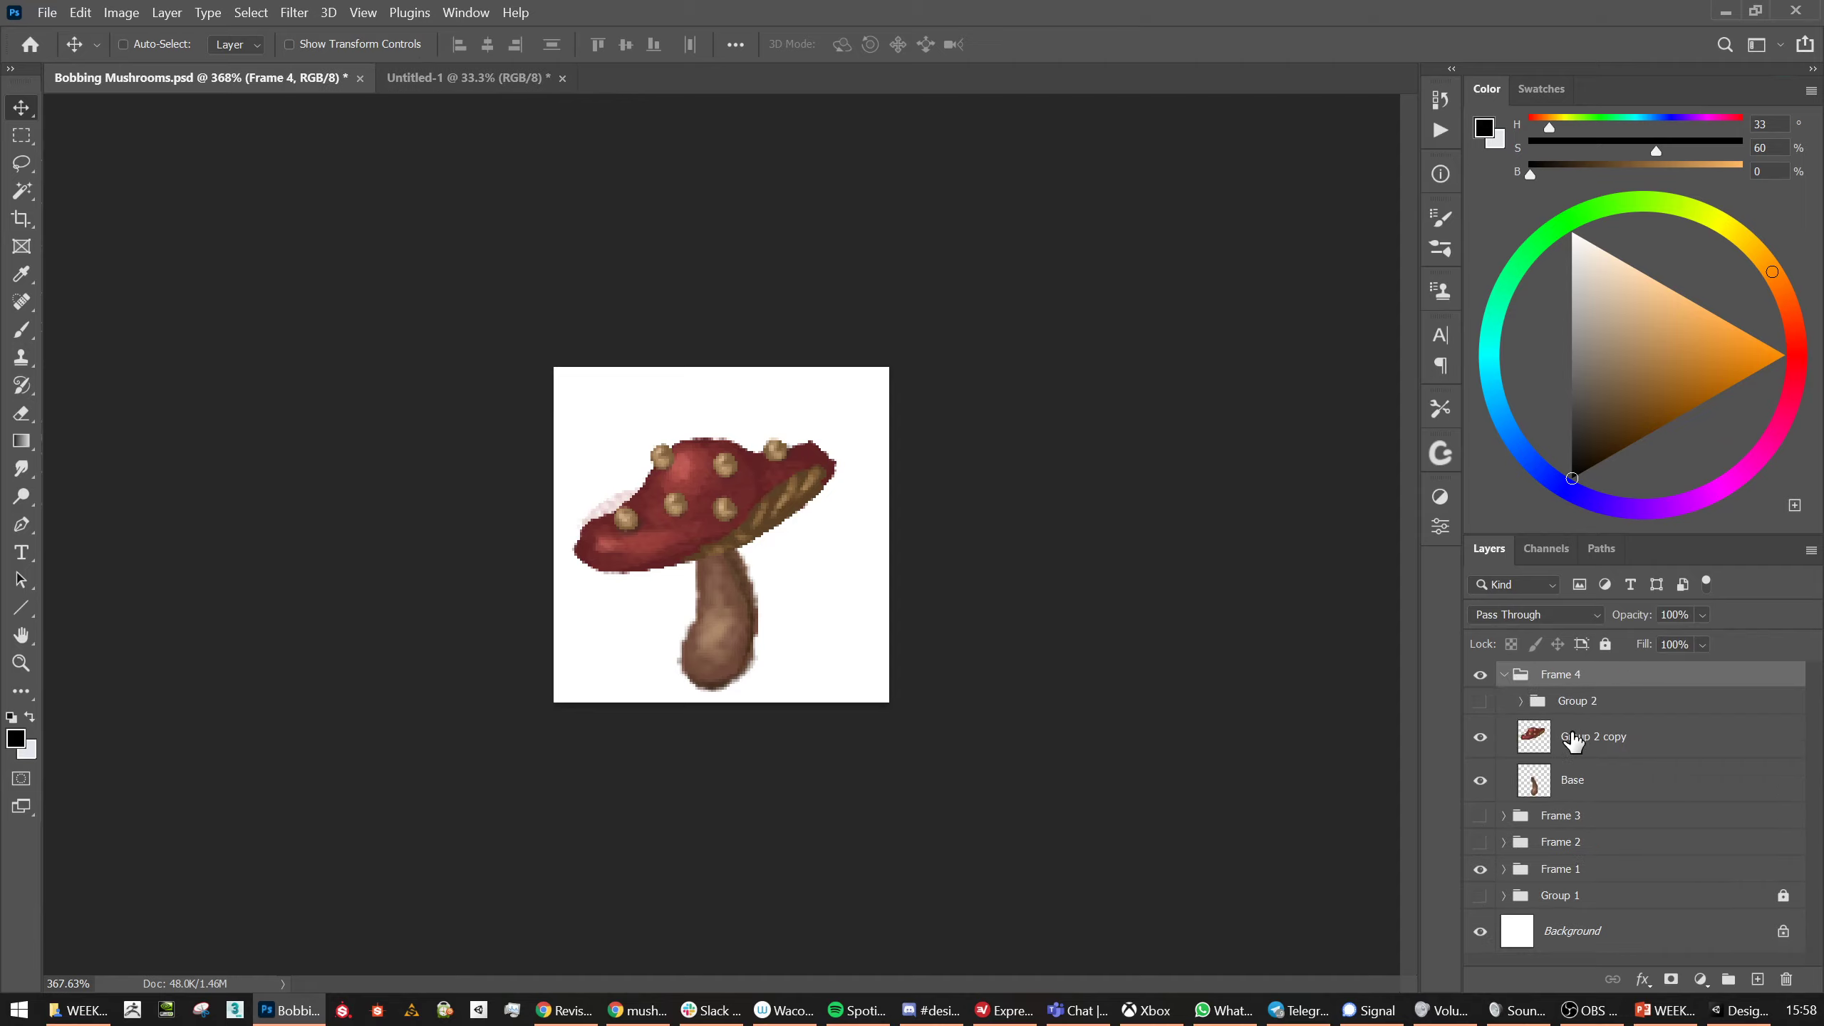
left_click(787, 499, "ctrl")
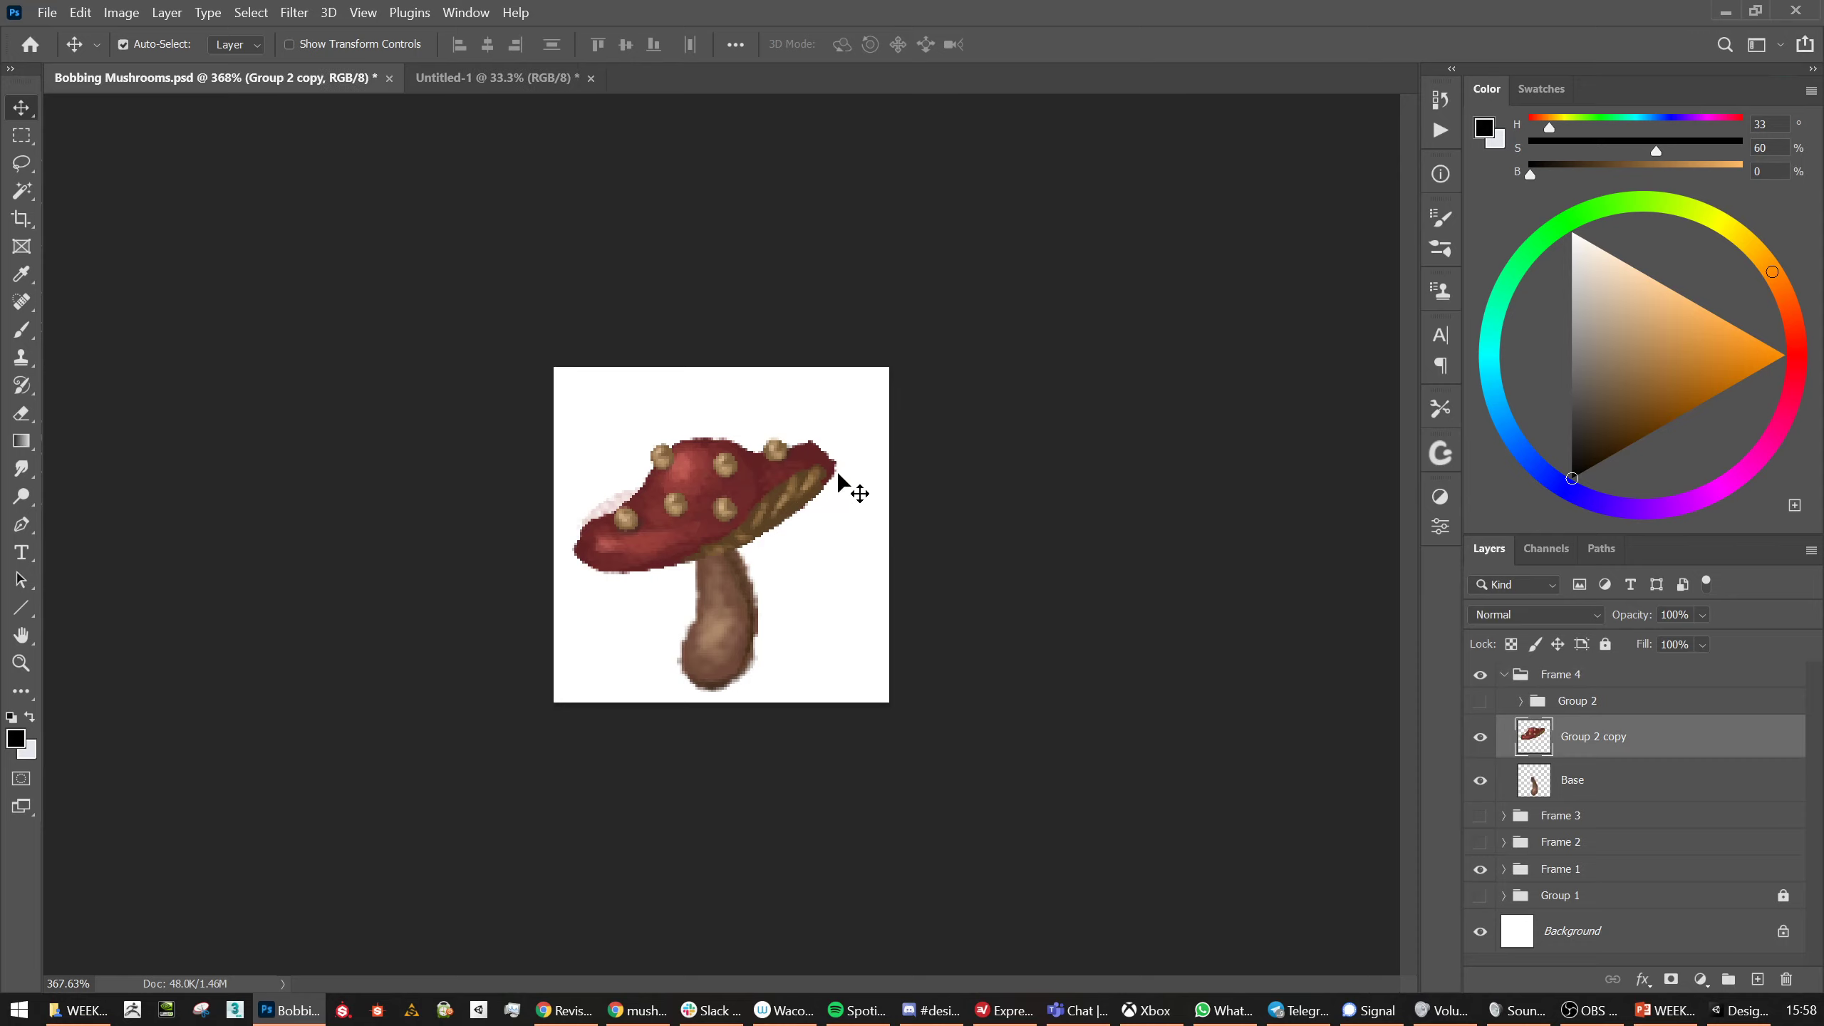
key("ctrl+t")
left_click_drag(847, 427, 871, 479)
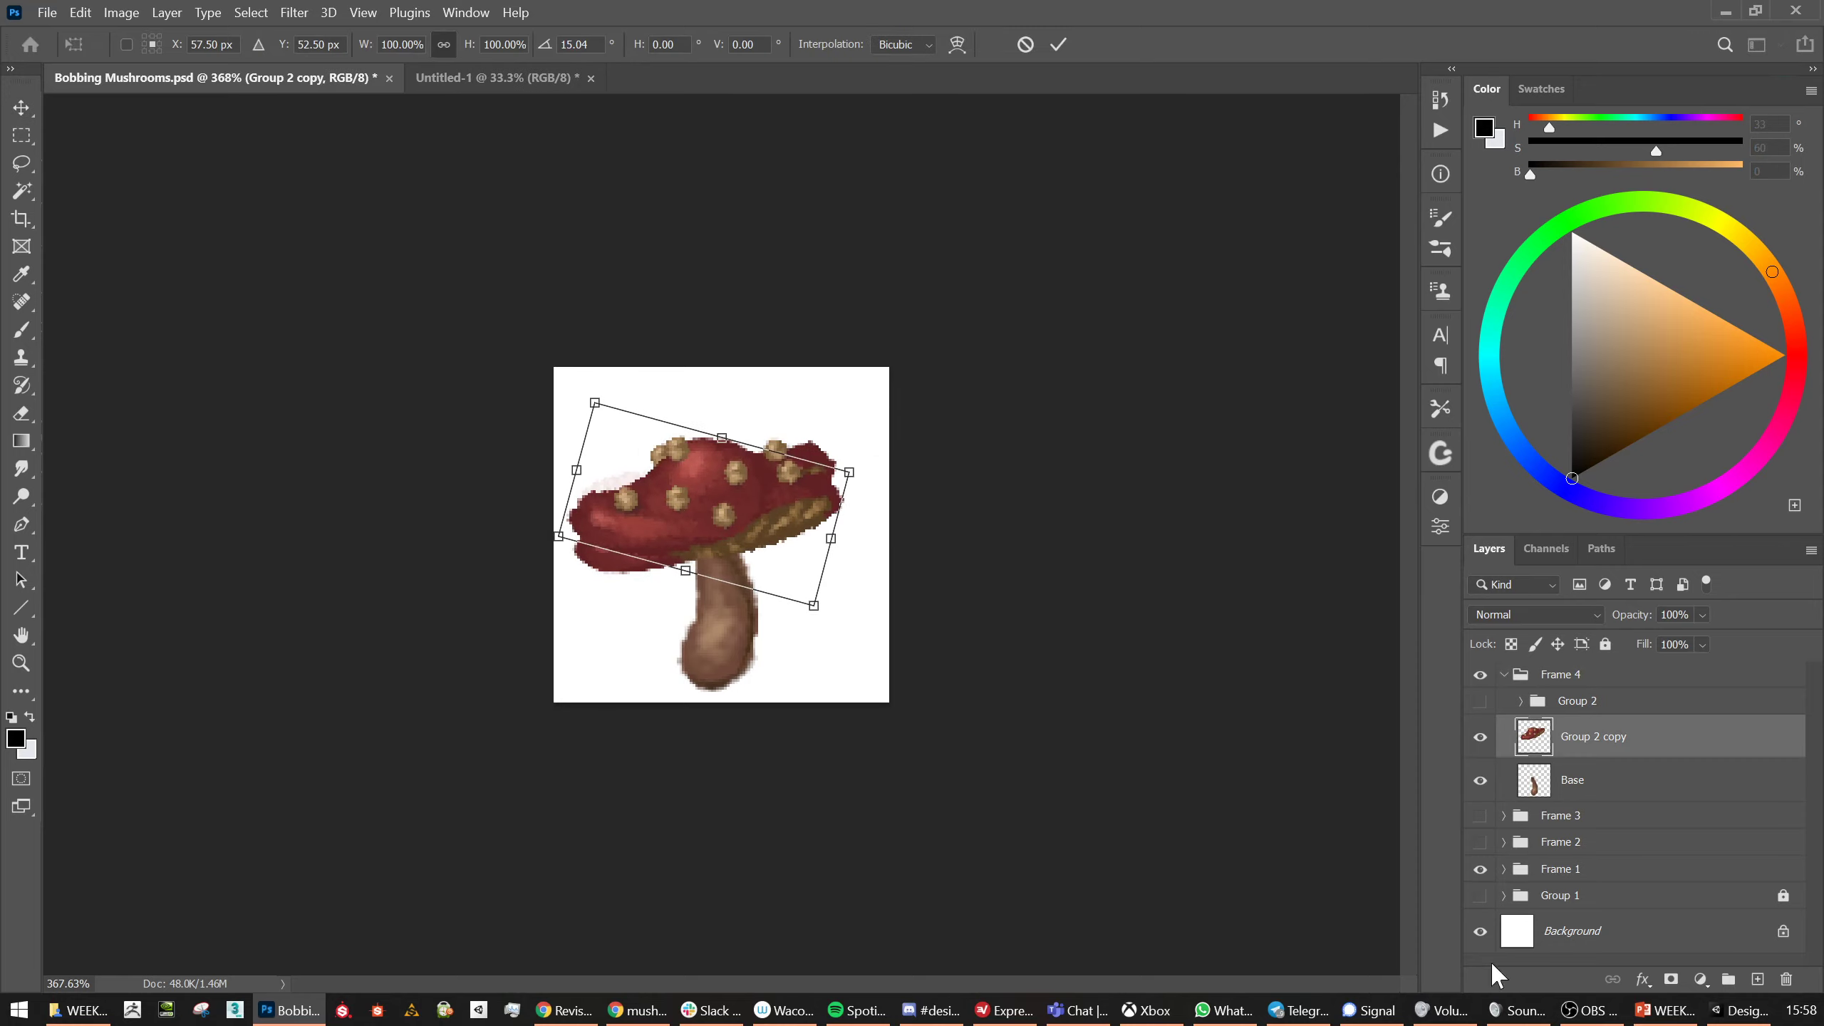
key("Return")
left_click(1481, 870)
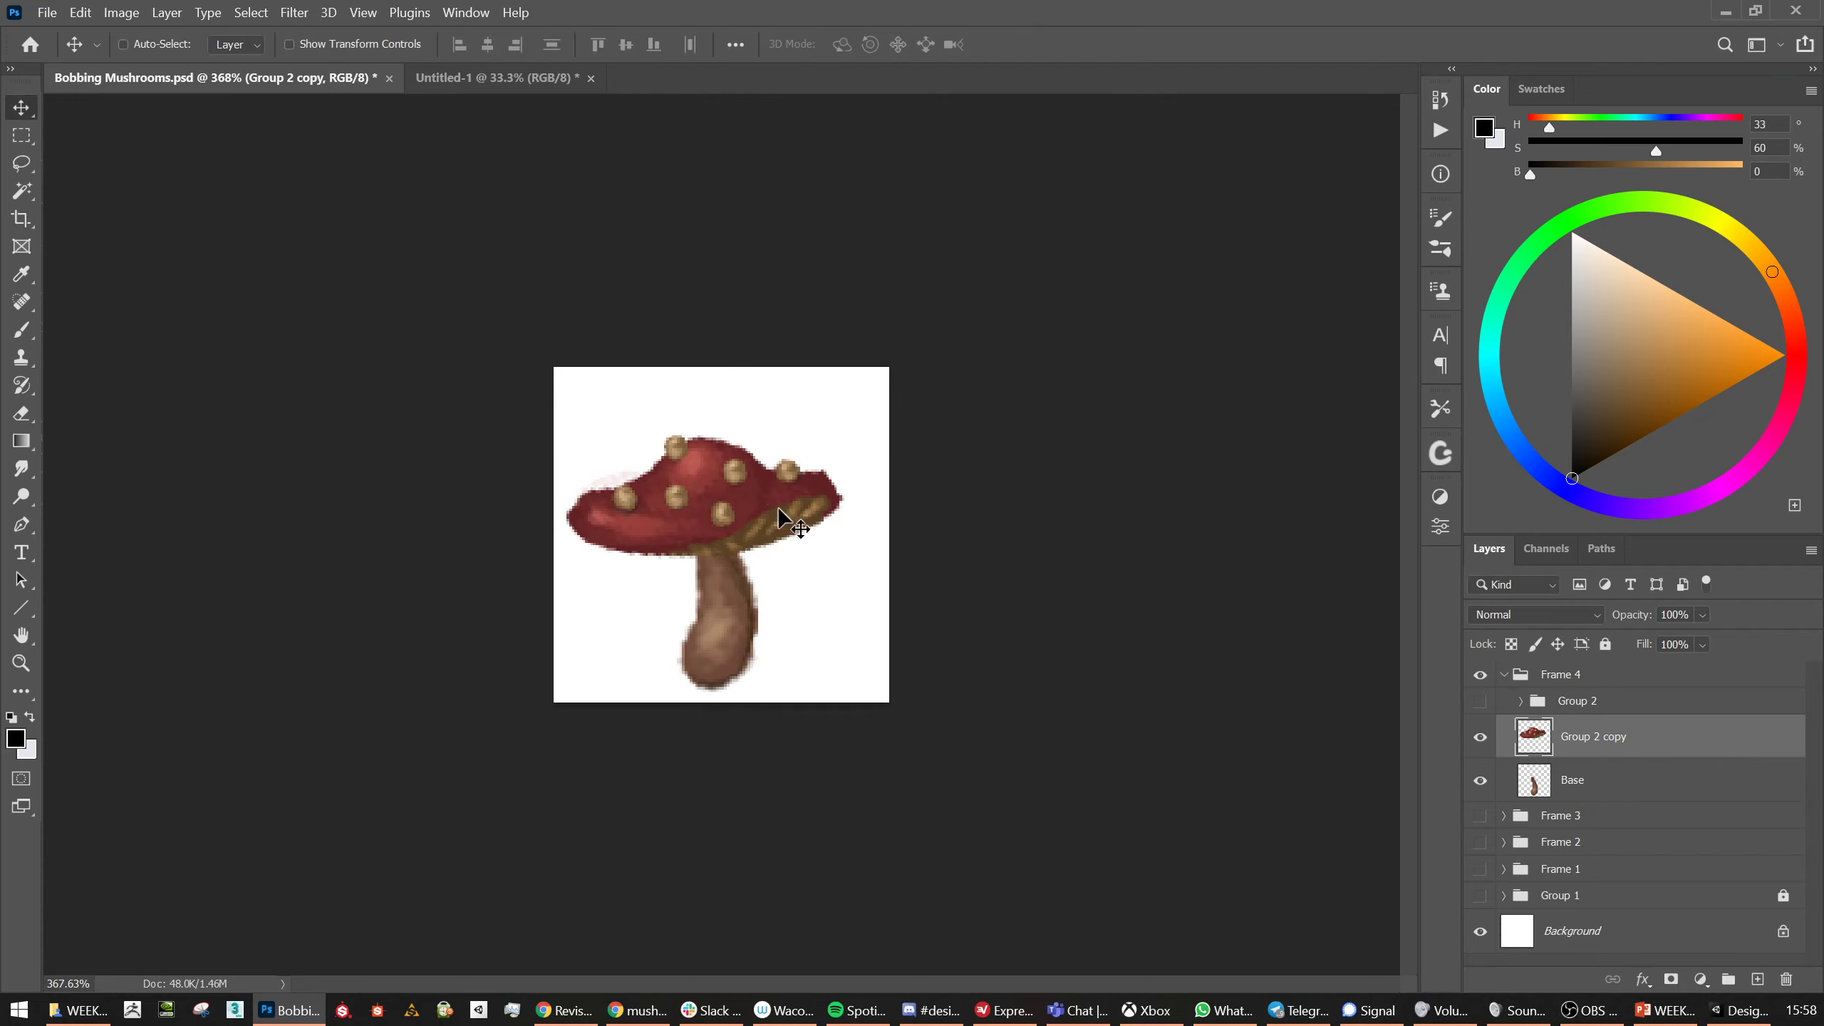
Compare Frame 4 against Frame 1 and Frame 3 by switching their visibility, ending with only Frame 4 and the Background shown
left_click(1480, 674)
left_click(1480, 871)
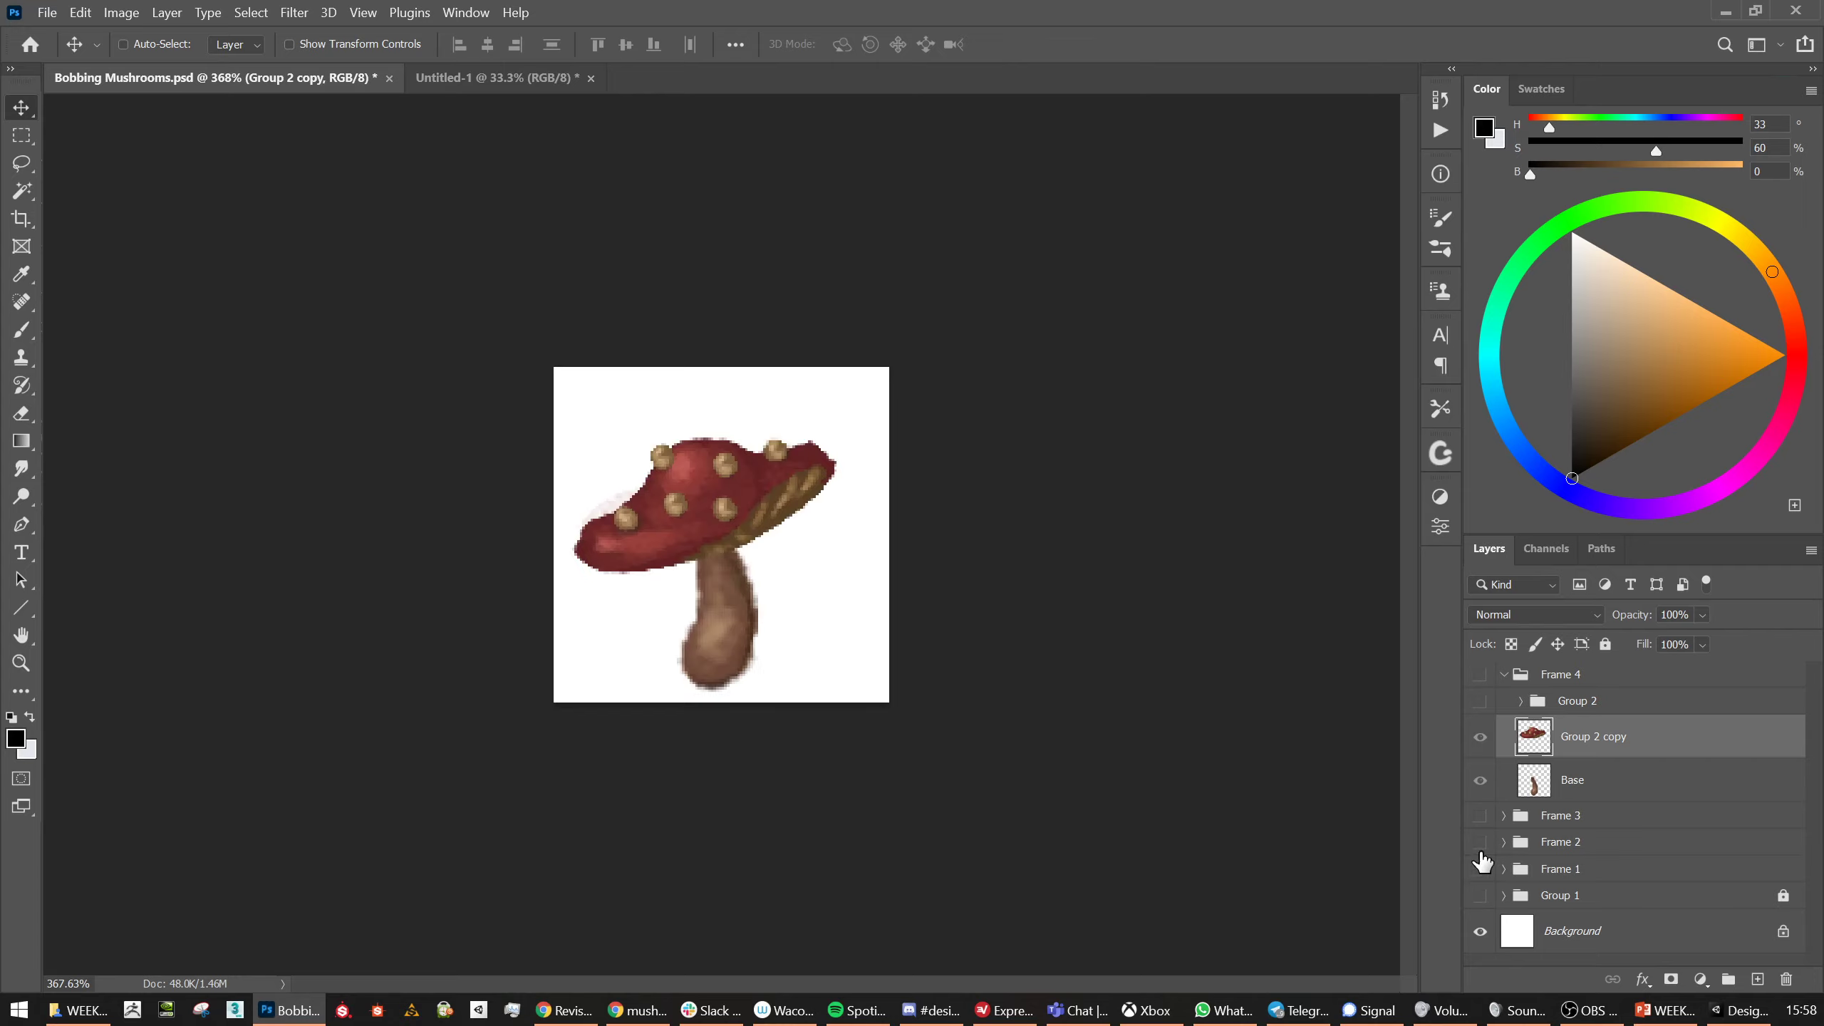
left_click(1480, 871)
left_click(1481, 674)
left_click(1480, 816)
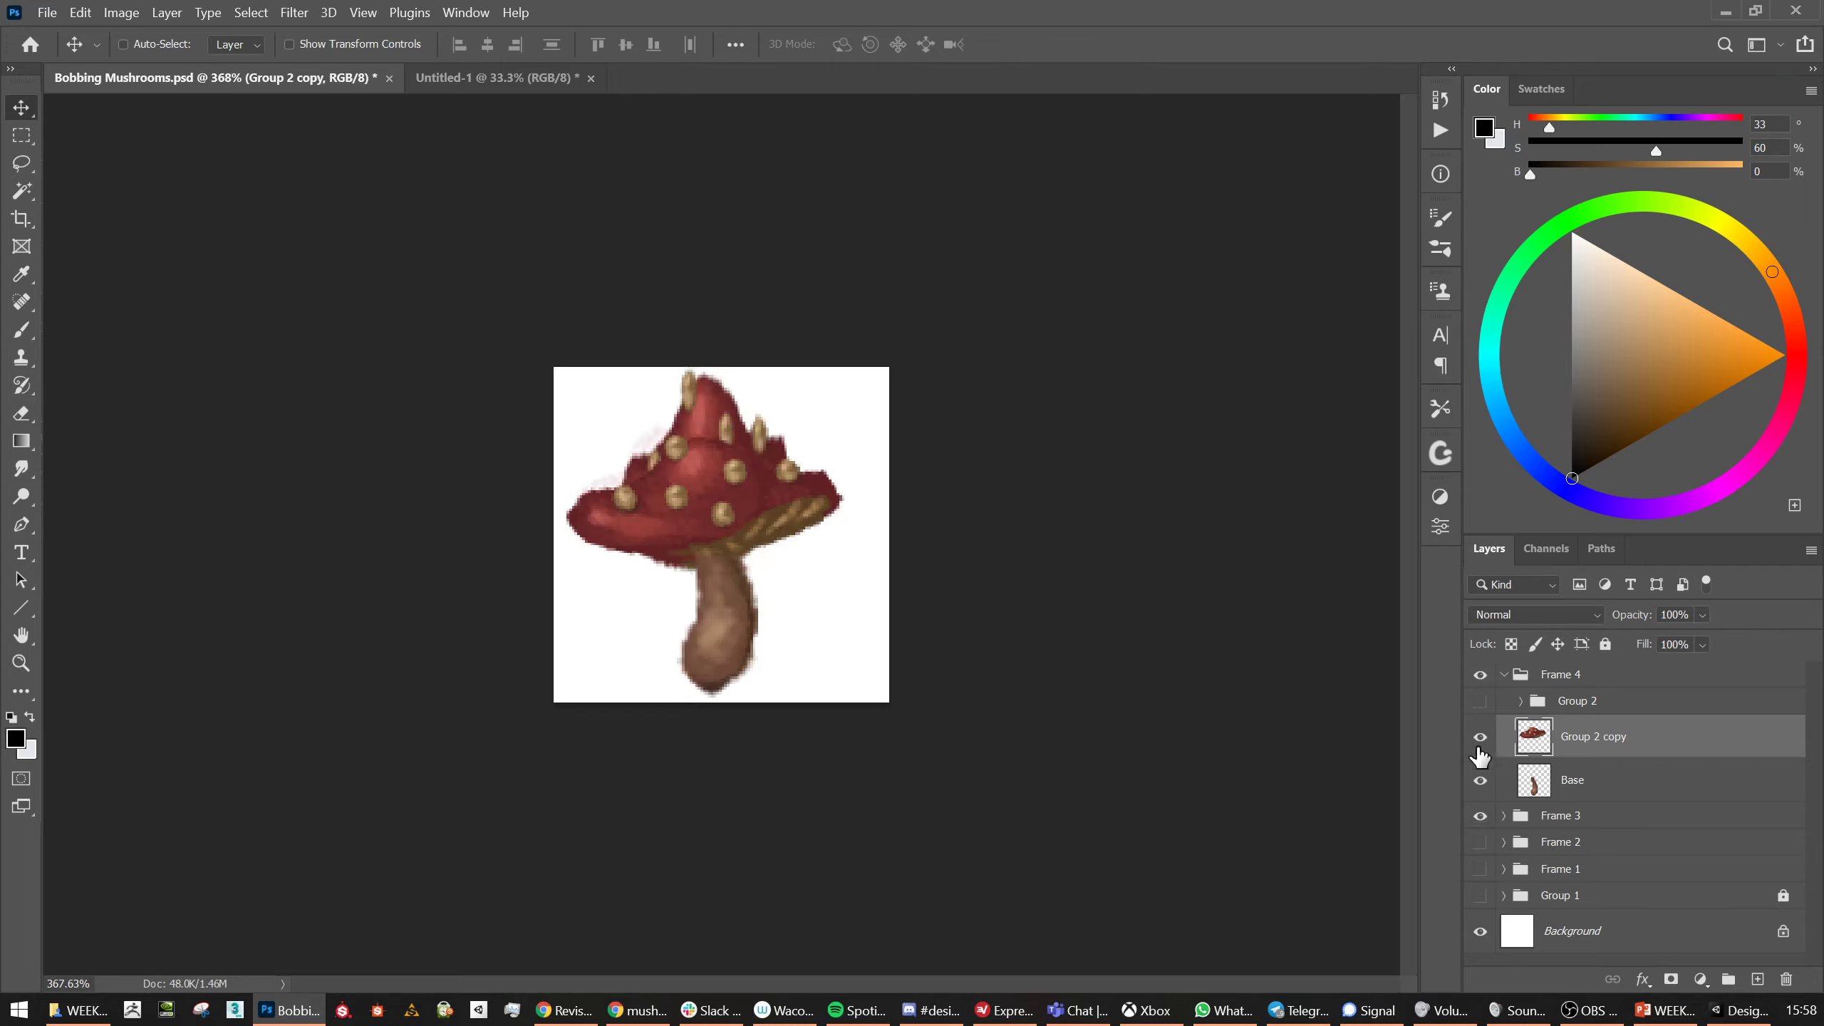
left_click(1480, 674)
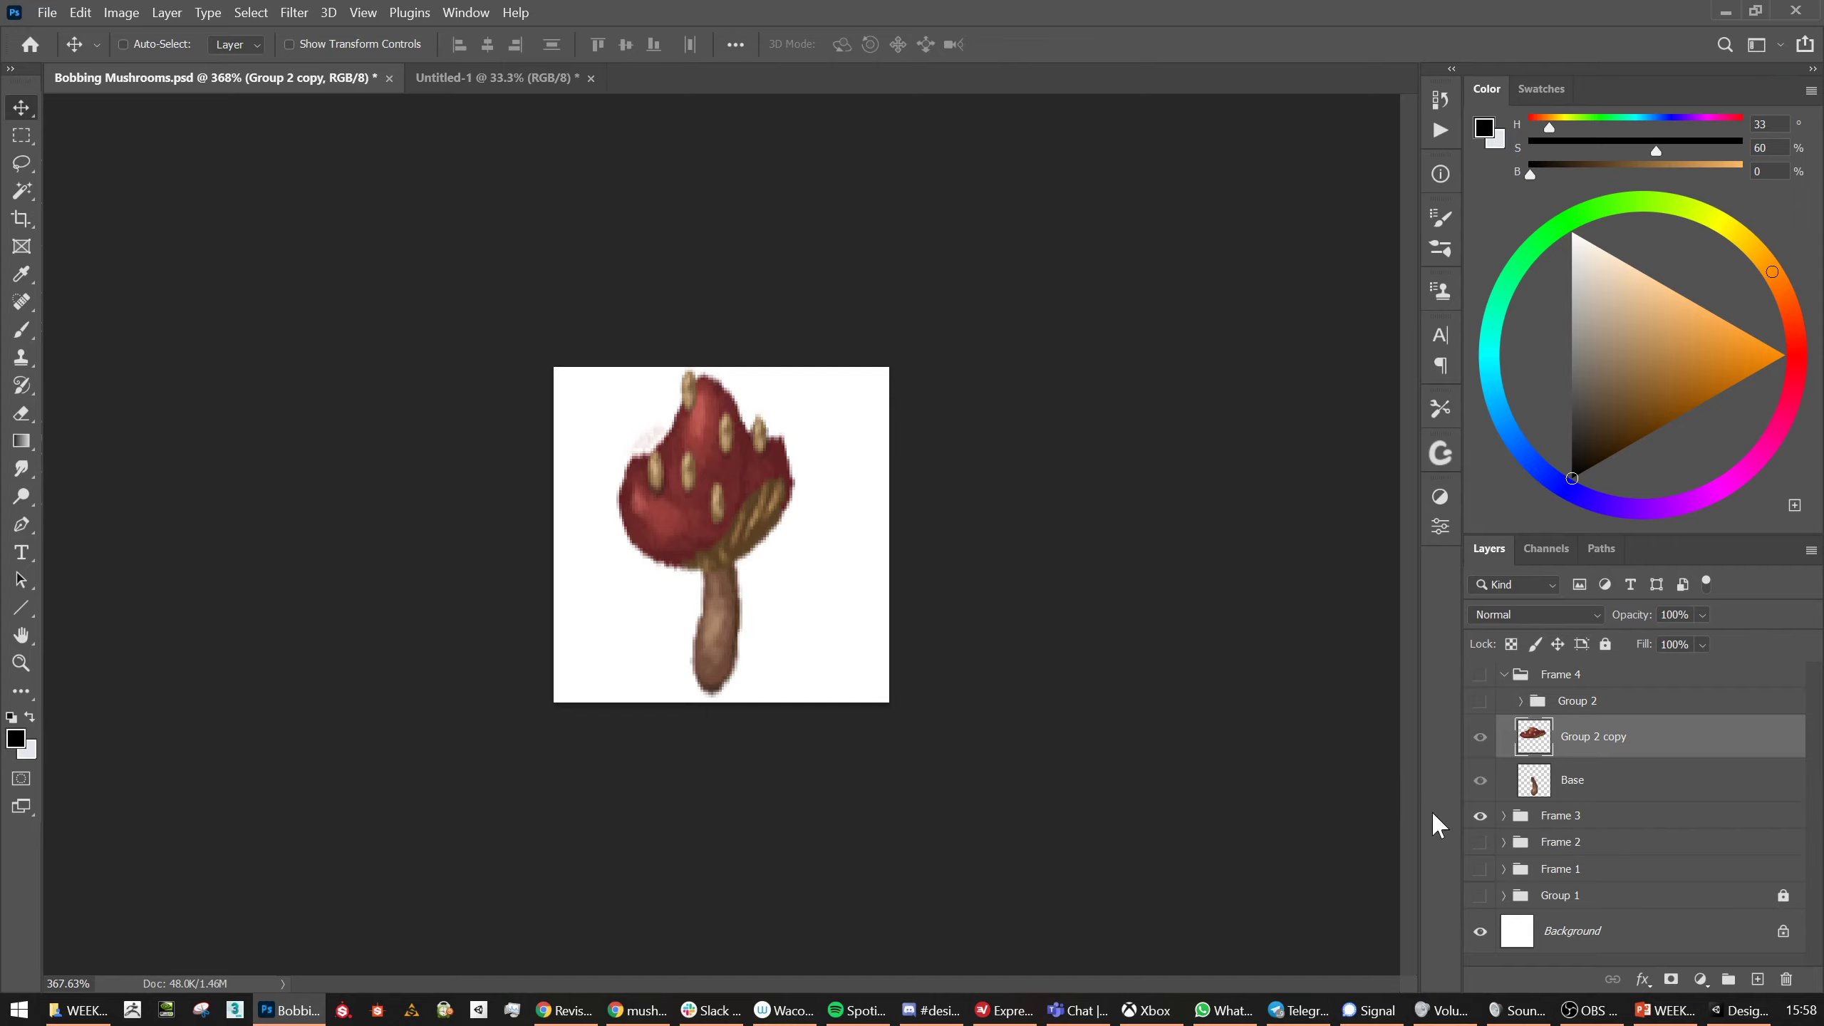
left_click(1482, 818)
left_click(1481, 674)
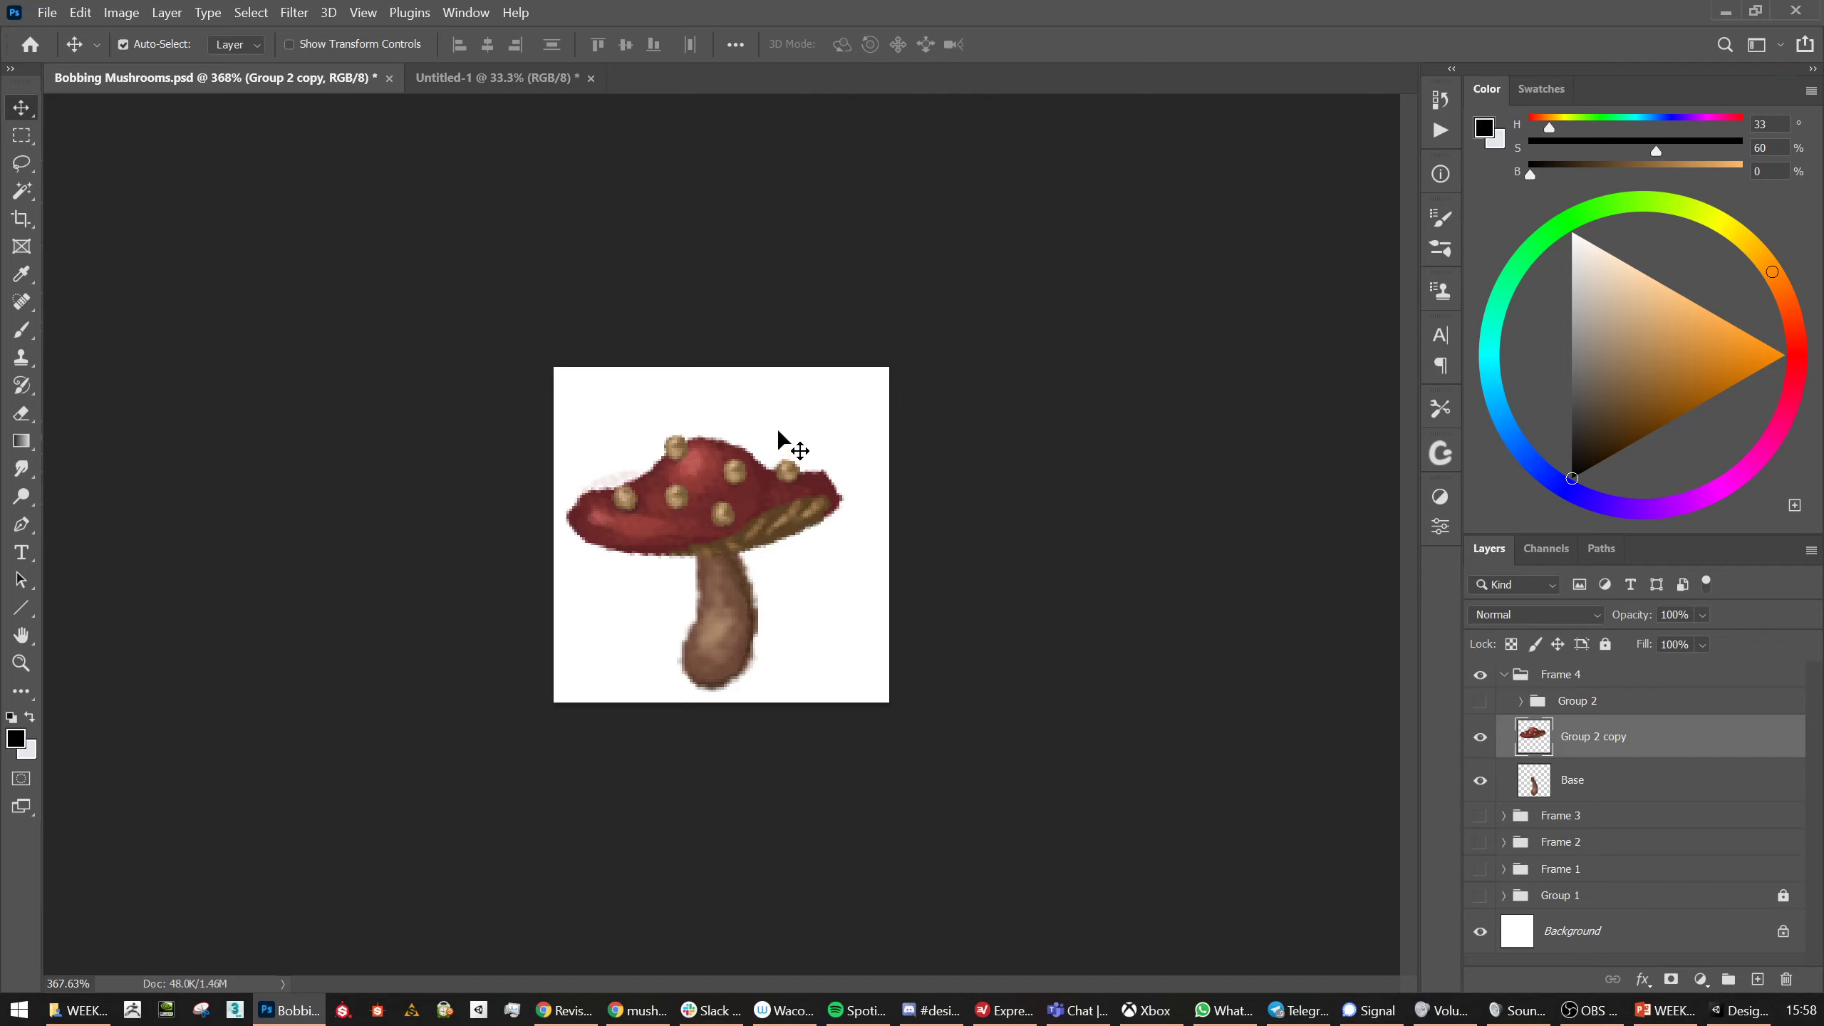
Flatten the cap in Frame 4 from its upper edge, and slightly narrow and shorten the stem on the Base layer
key("ctrl+t")
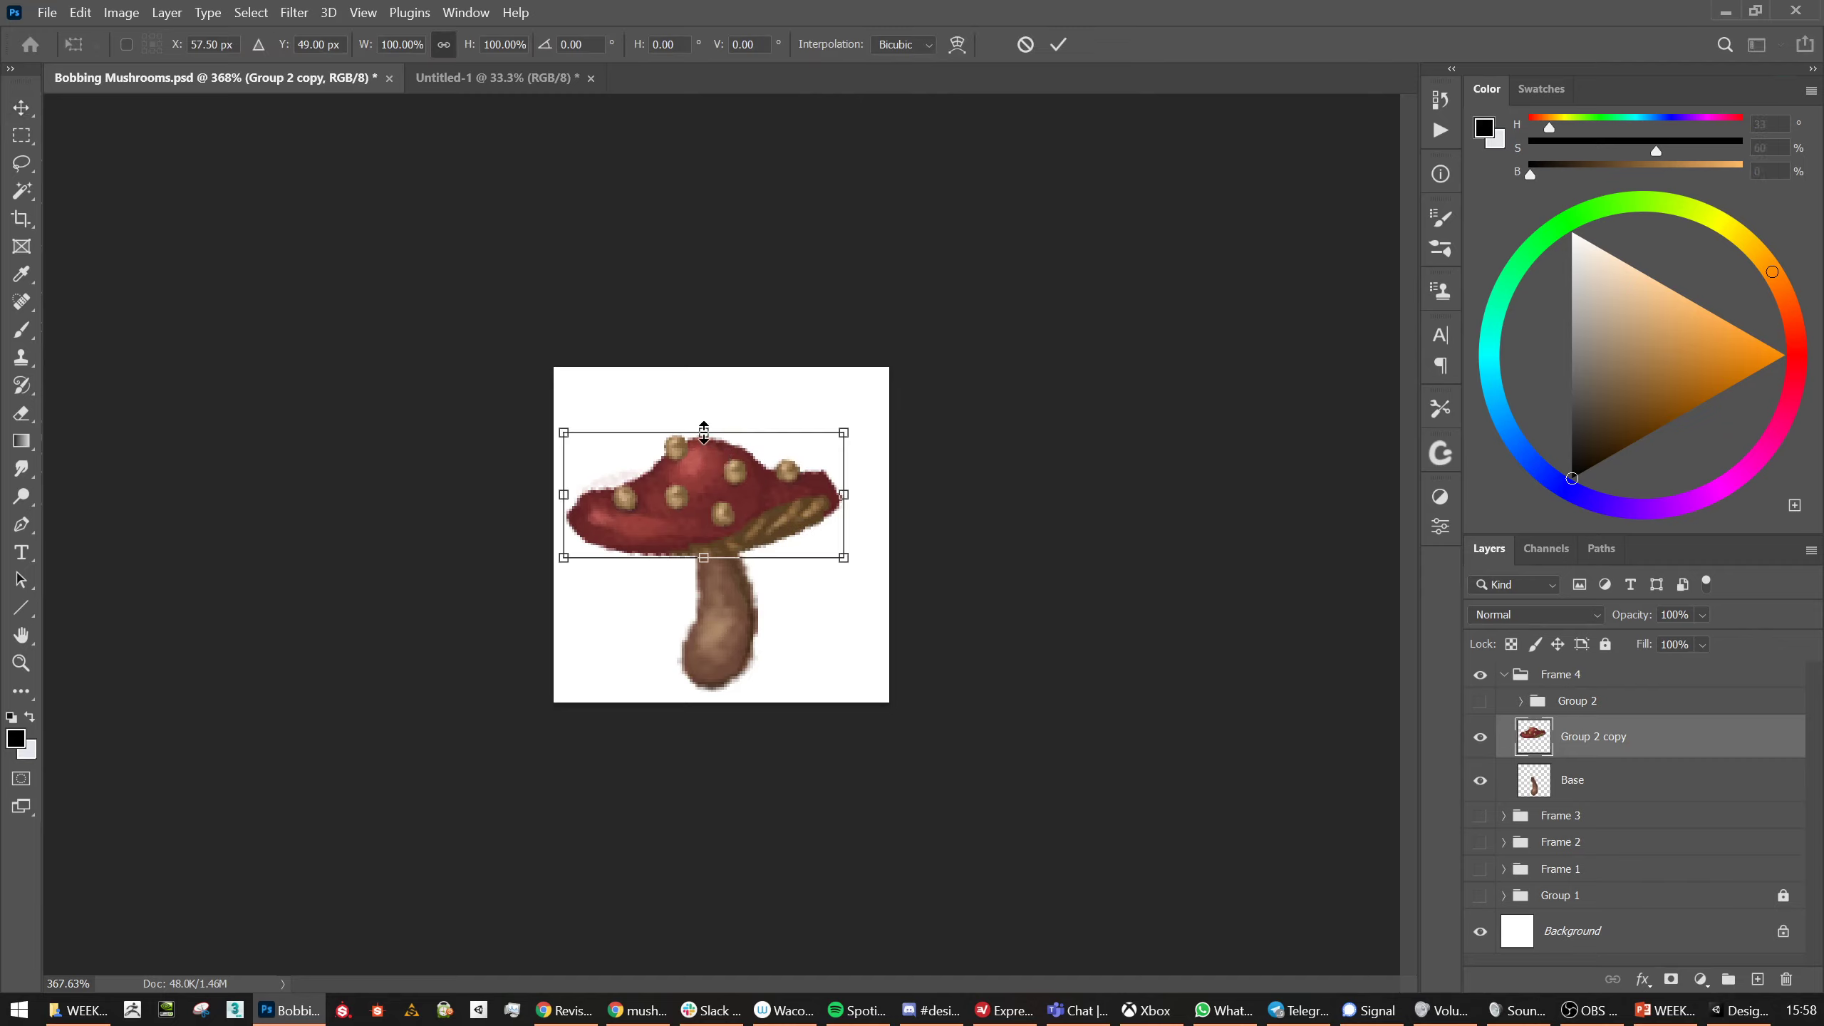
left_click_drag(704, 432, 727, 518)
left_click(1587, 783)
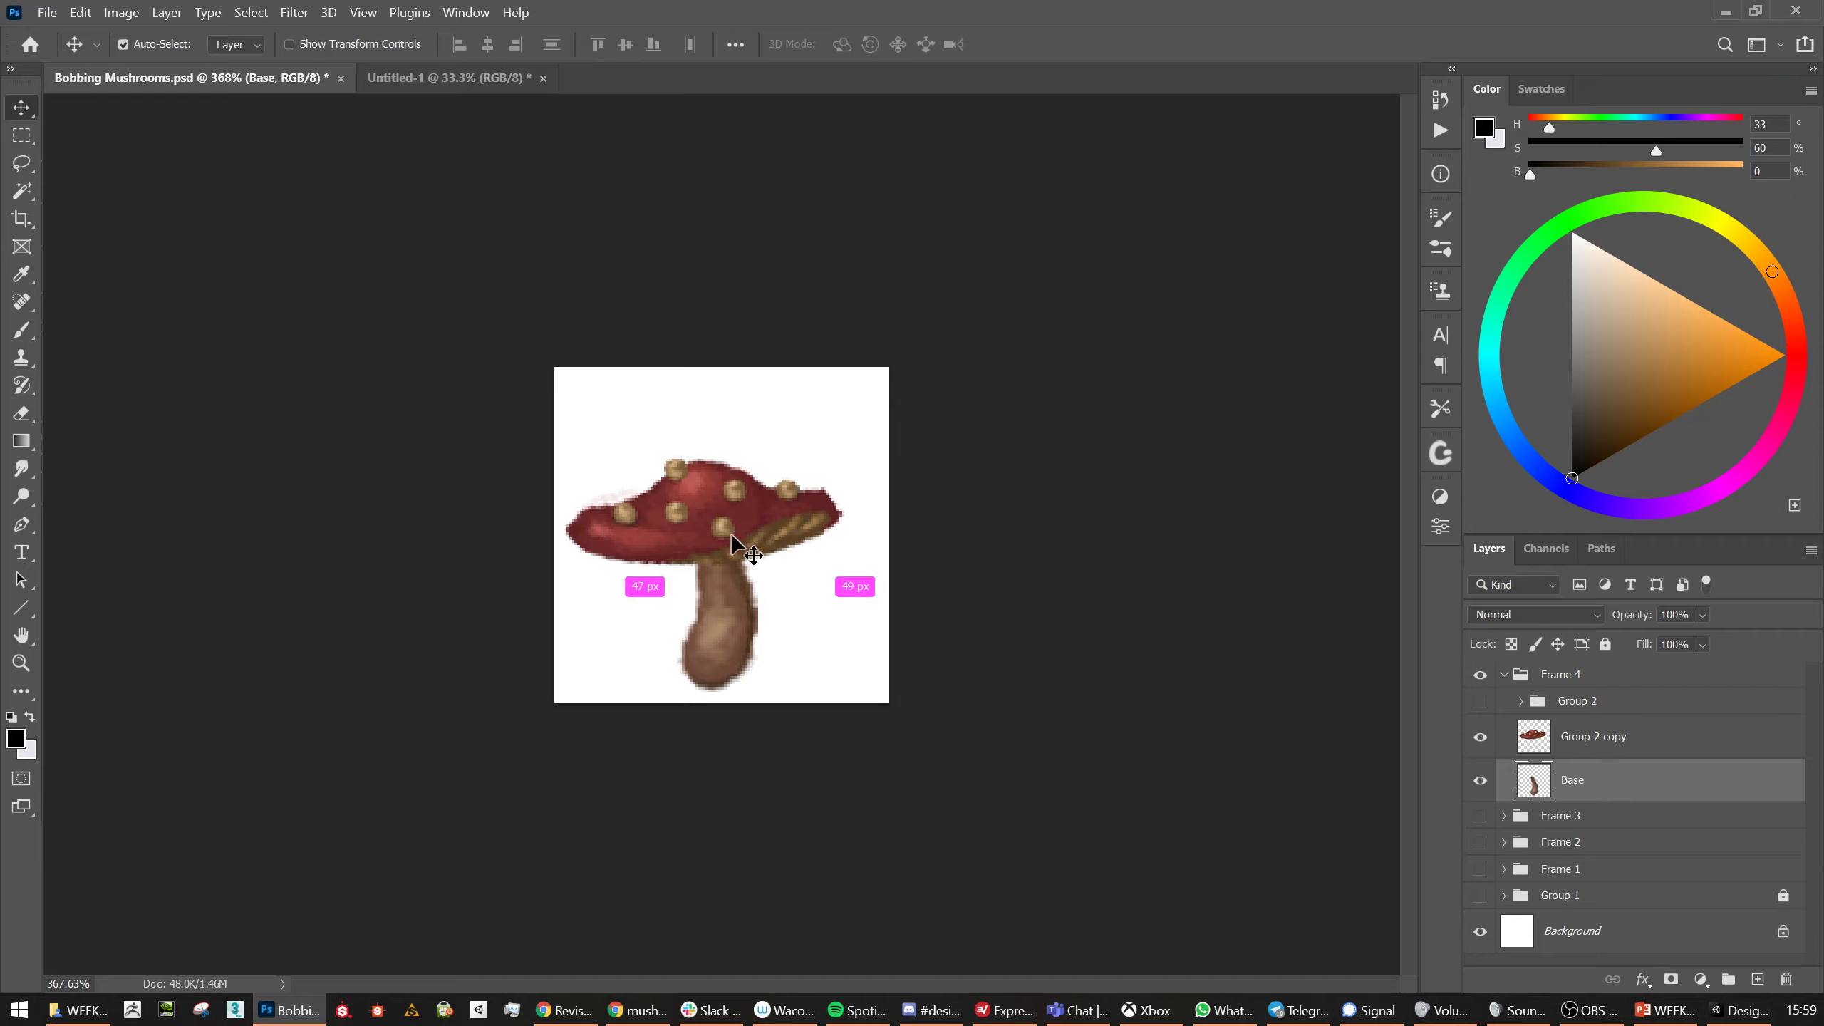
key("ctrl+t")
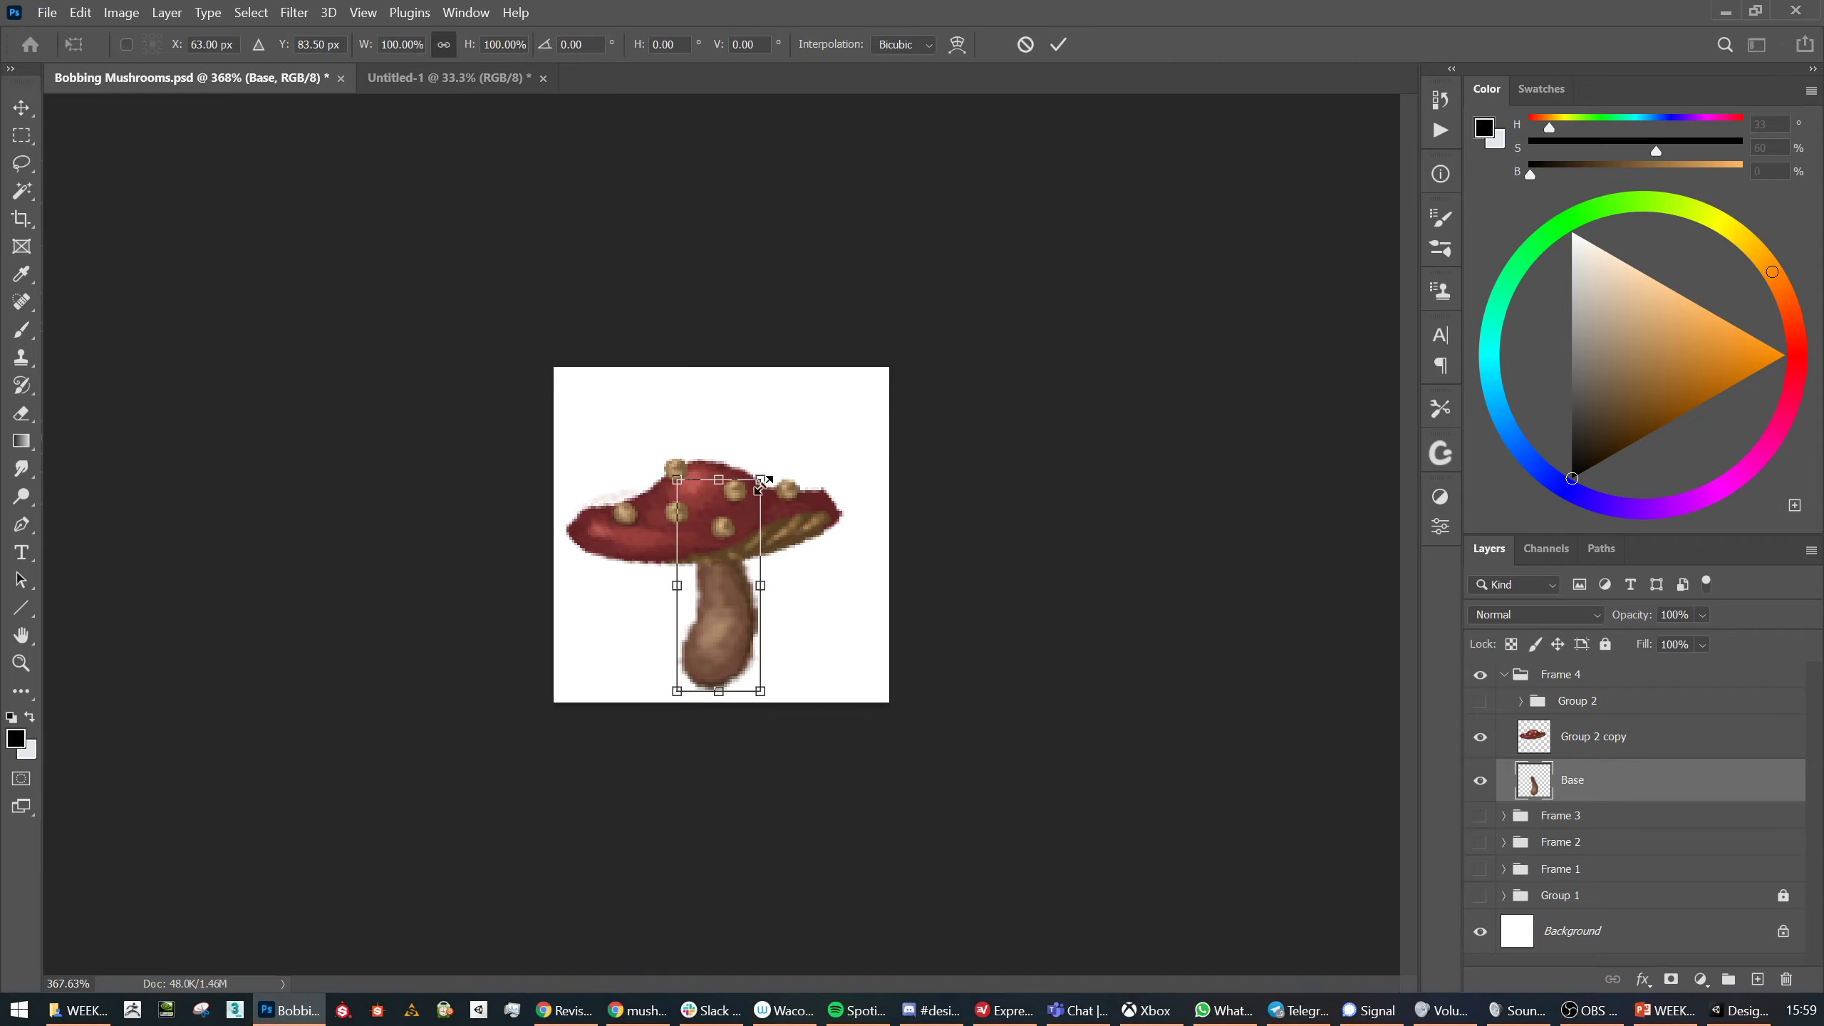
left_click_drag(760, 480, 718, 525)
key("Return")
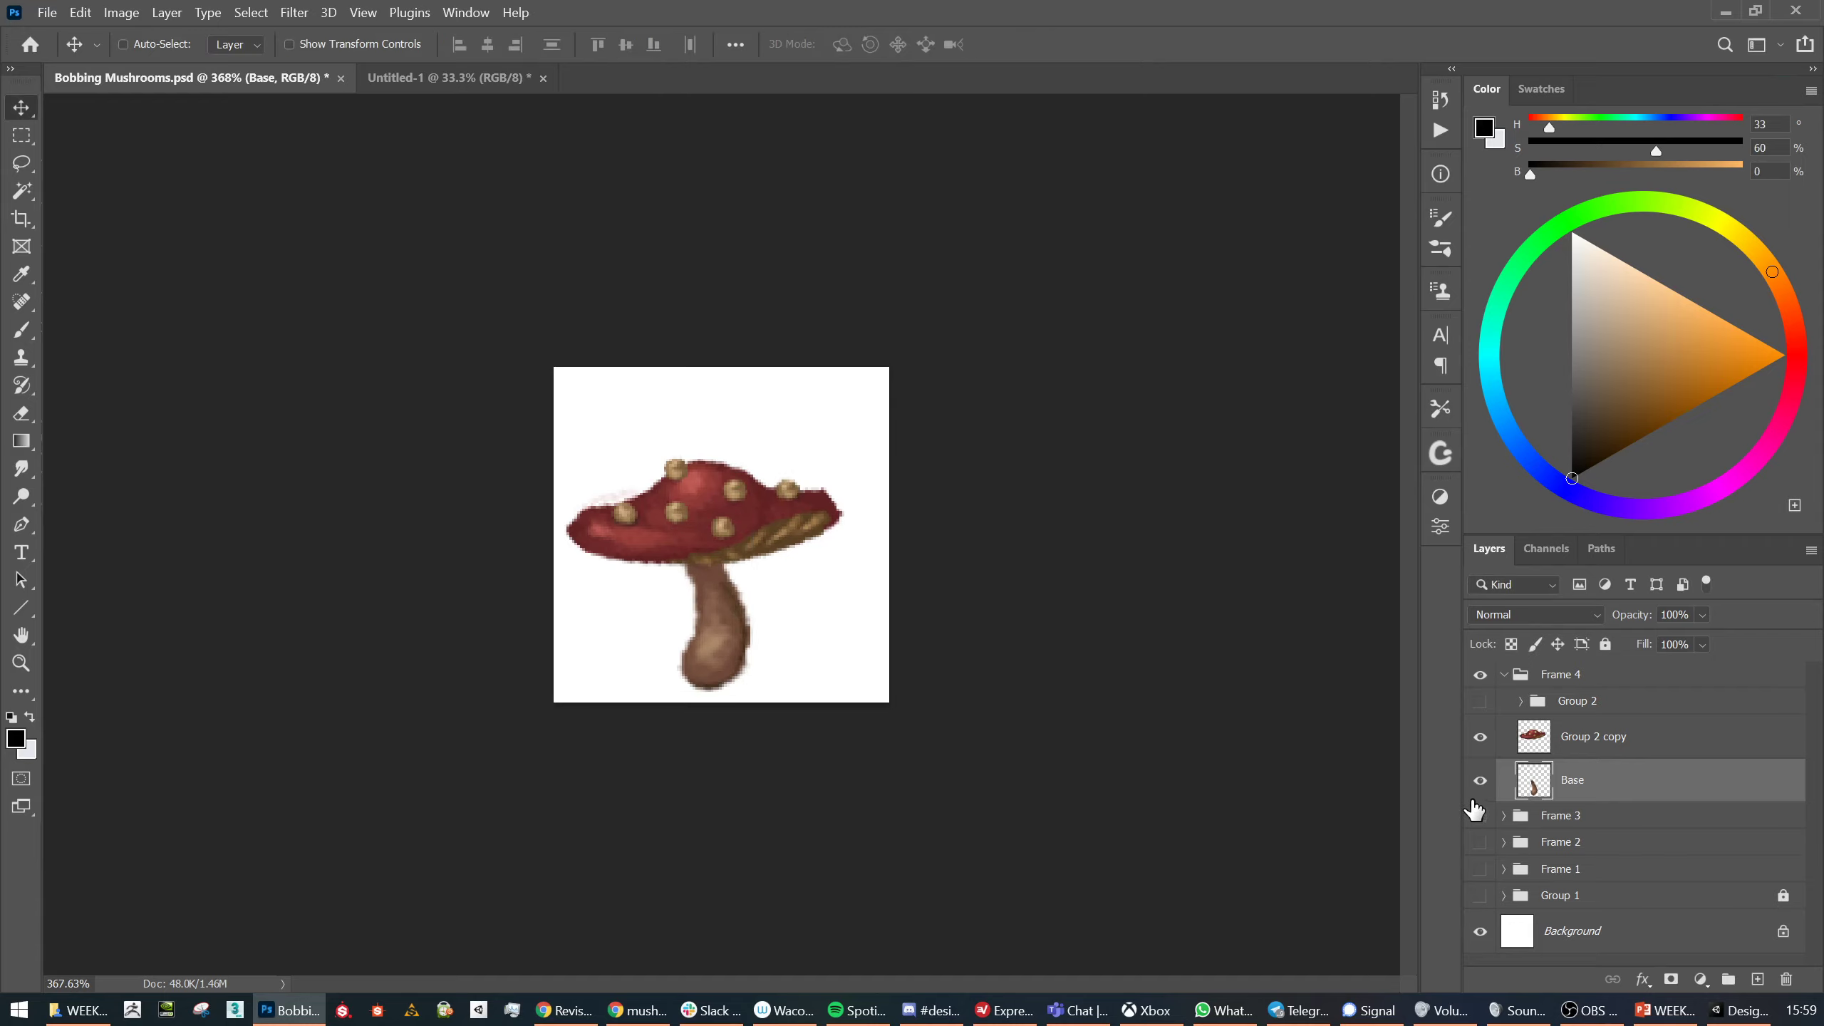
Collapse Frame 4, hide the Background layer and save the document
left_click(1504, 674)
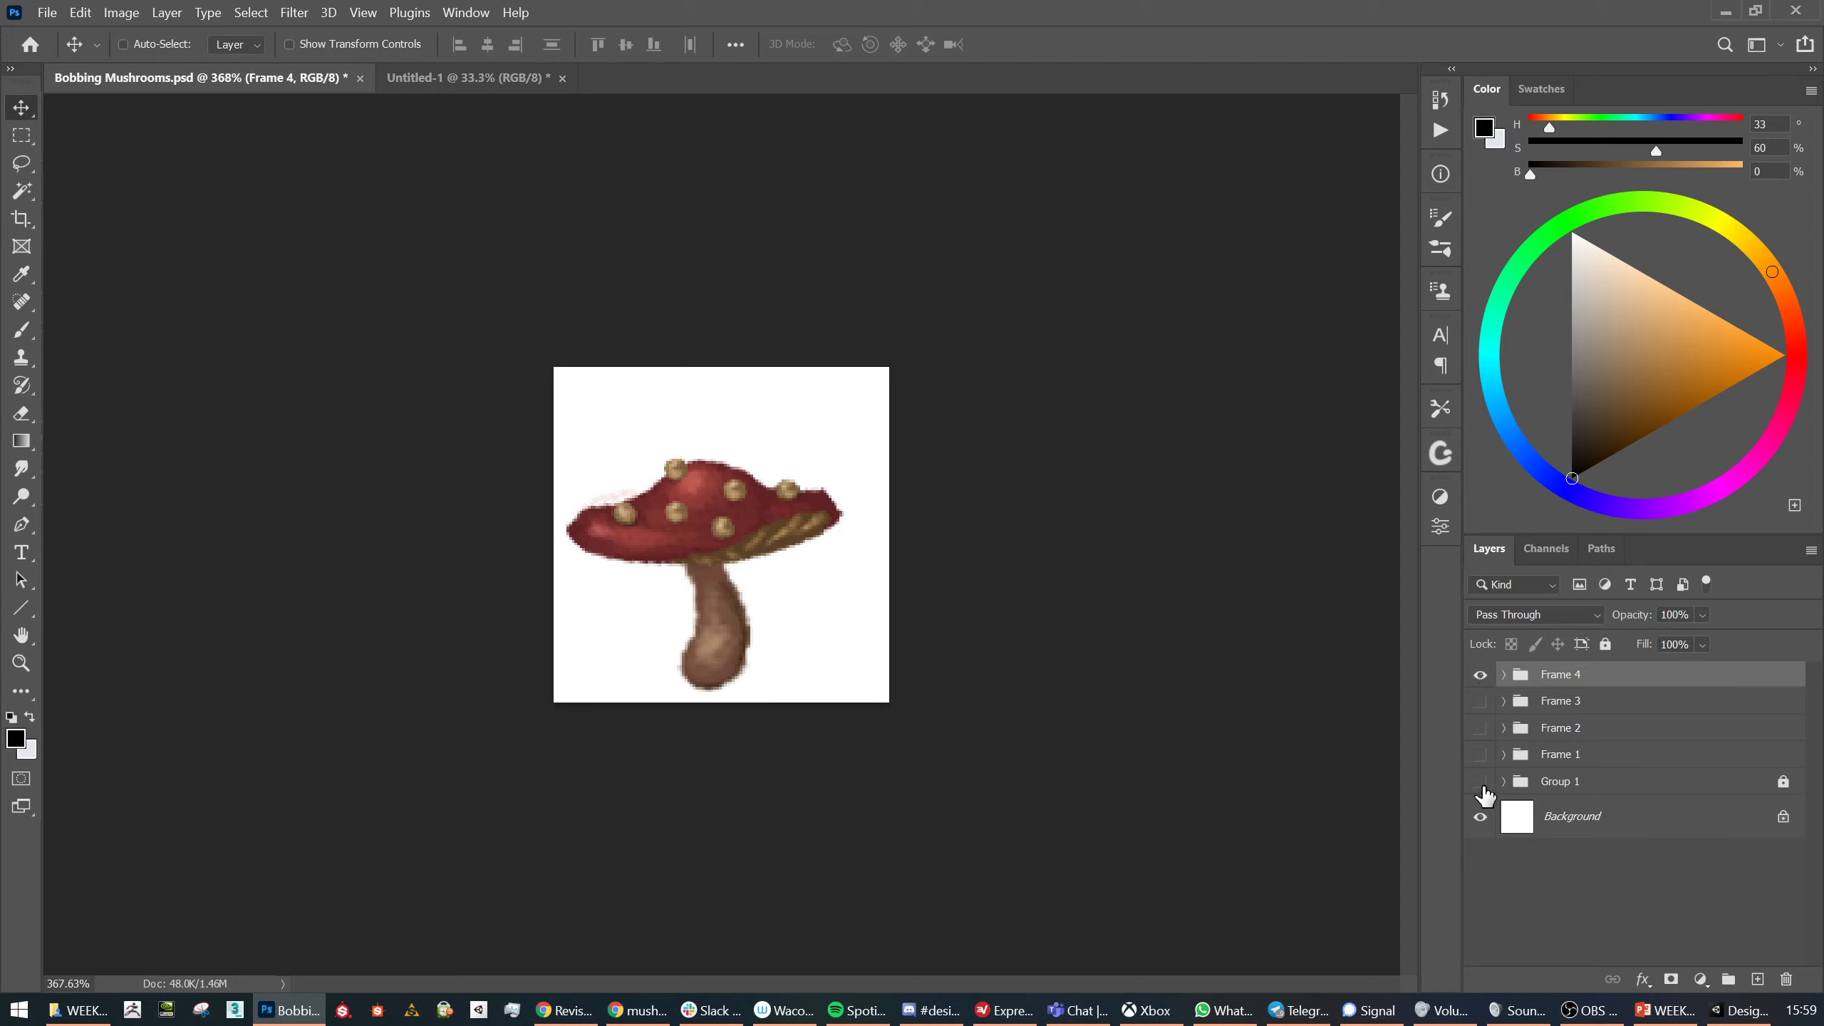
left_click(1480, 818)
key("ctrl+s")
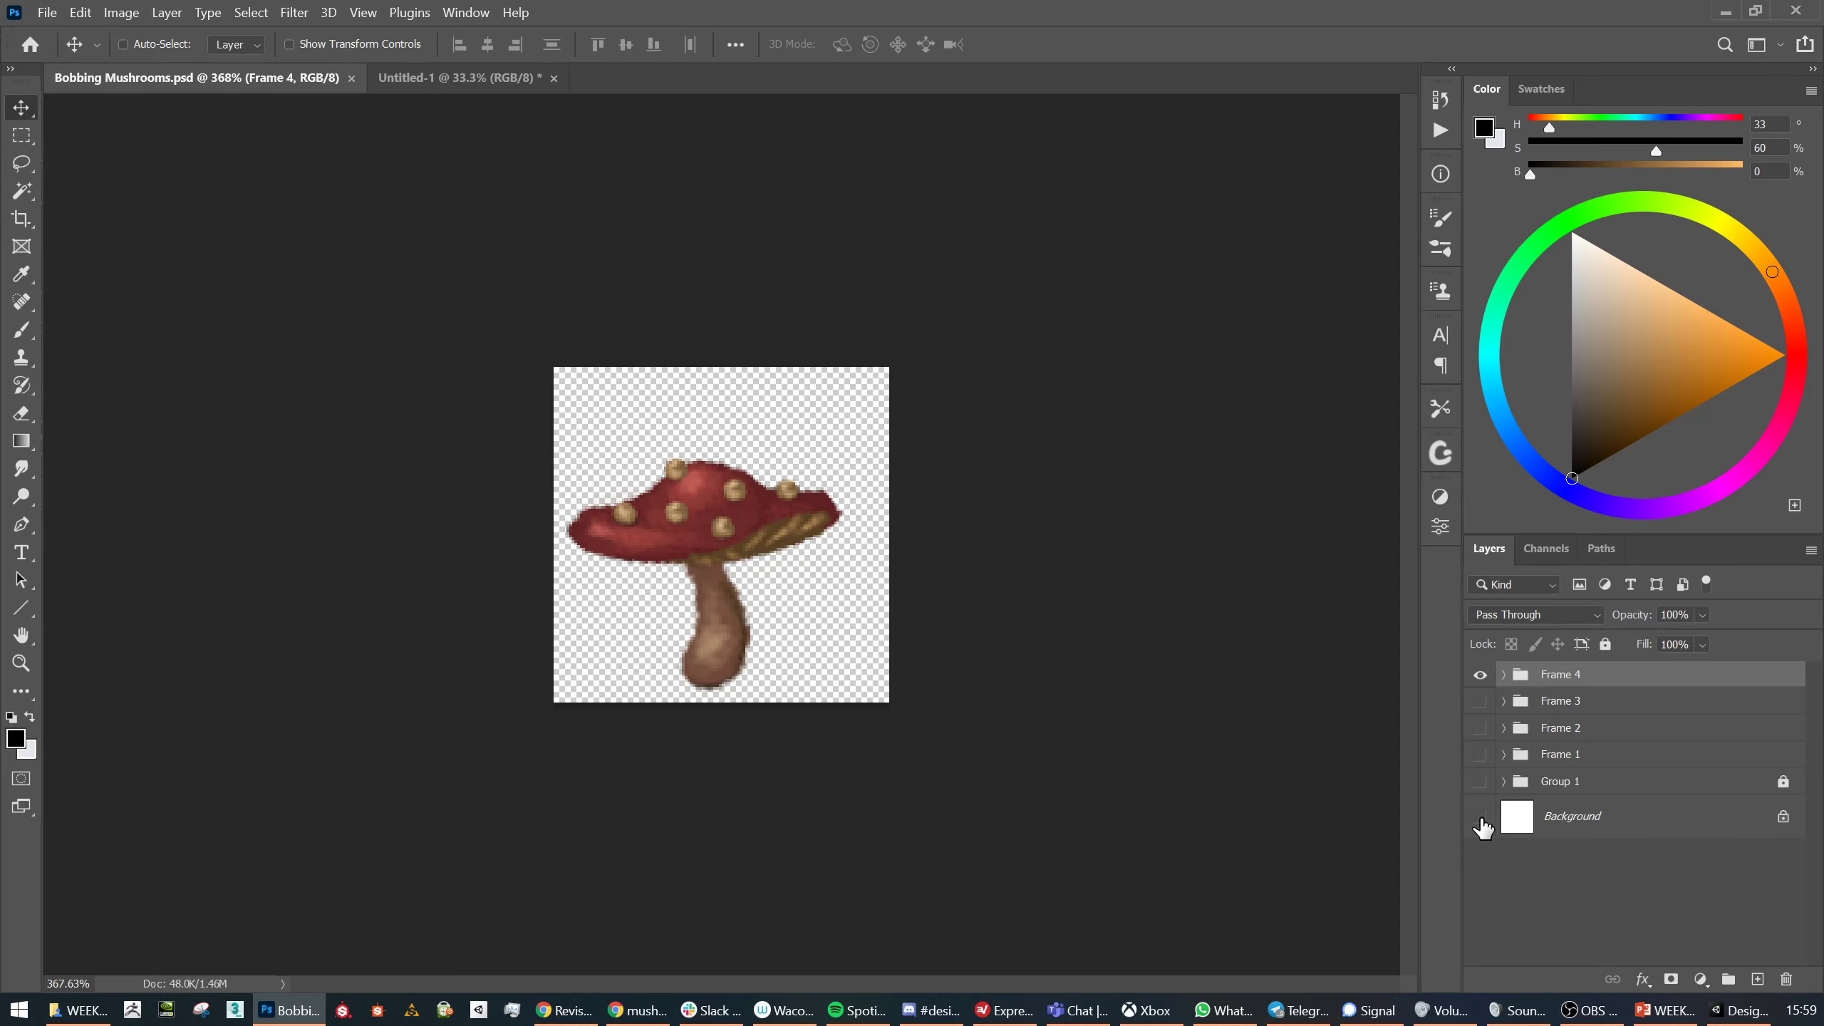
Preview the bobbing motion by showing Frames 1 to 4 one at a time on transparency, ending on Frame 4
left_click(1481, 754)
left_click(1480, 754)
left_click(1474, 671)
left_click(1478, 675)
left_click(1479, 754)
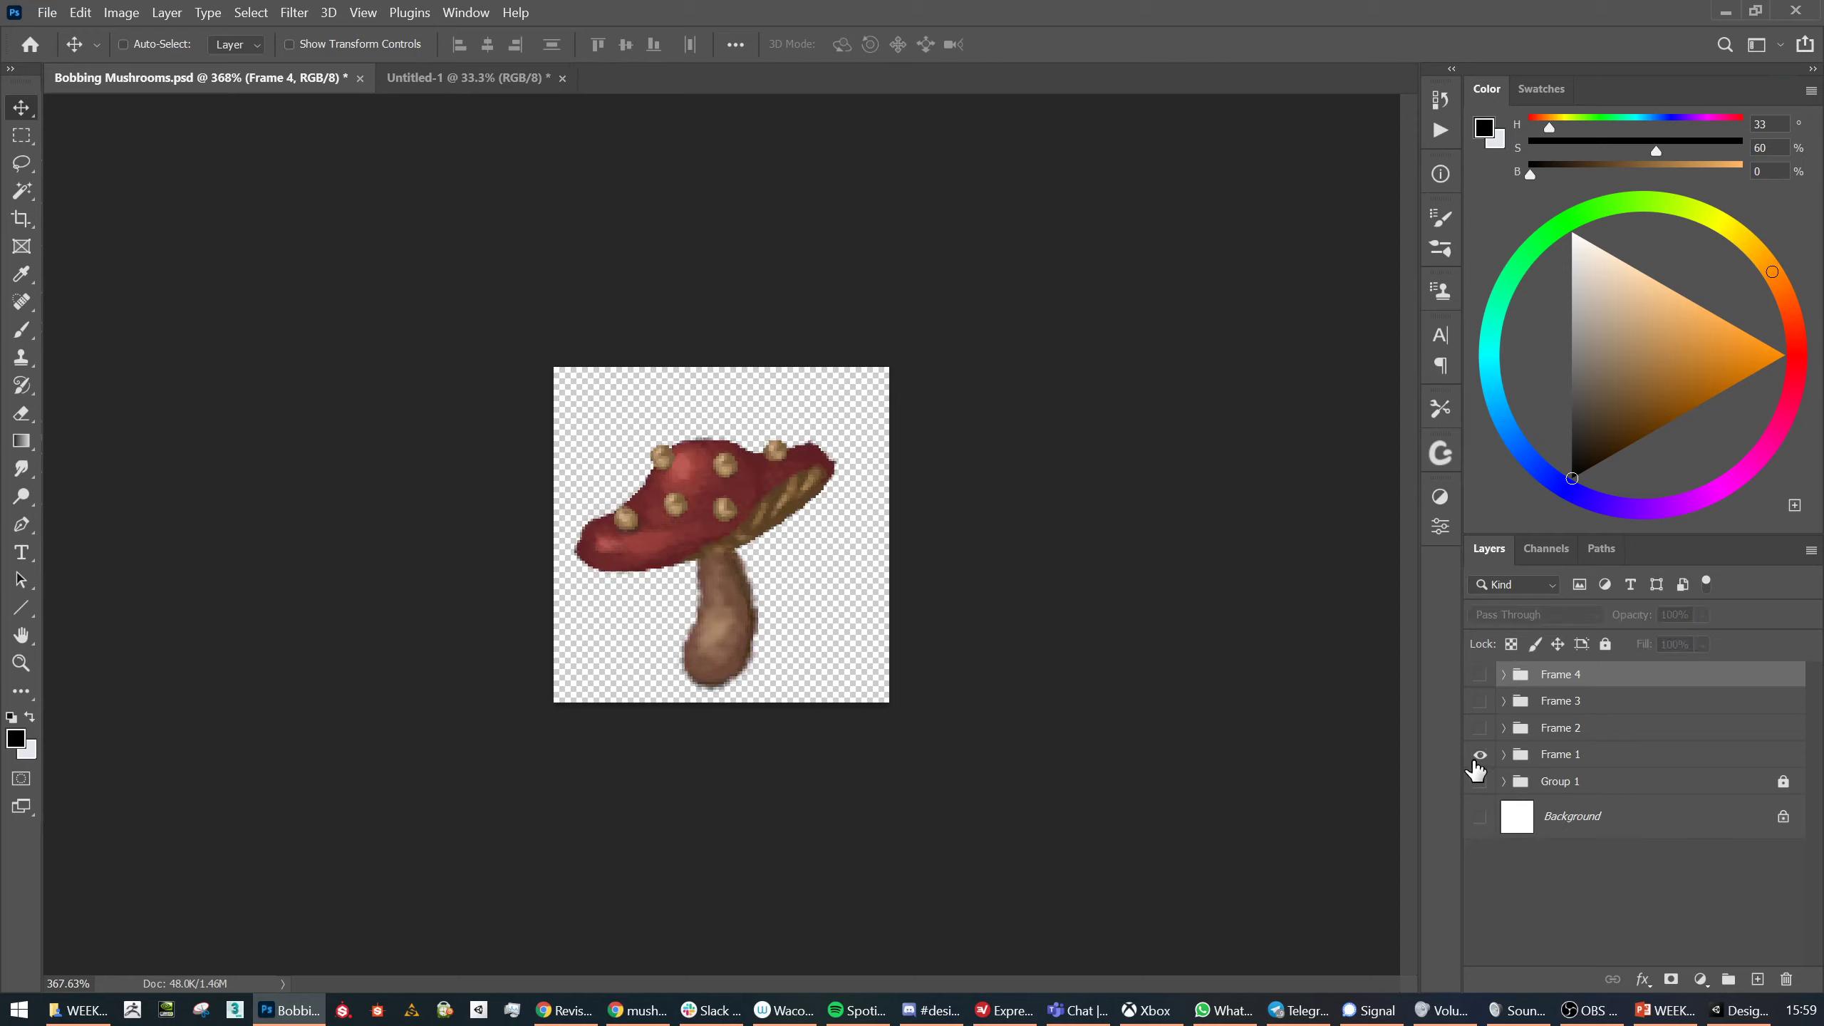
left_click(1479, 754)
left_click(1479, 728)
left_click(1479, 728)
left_click(1479, 700)
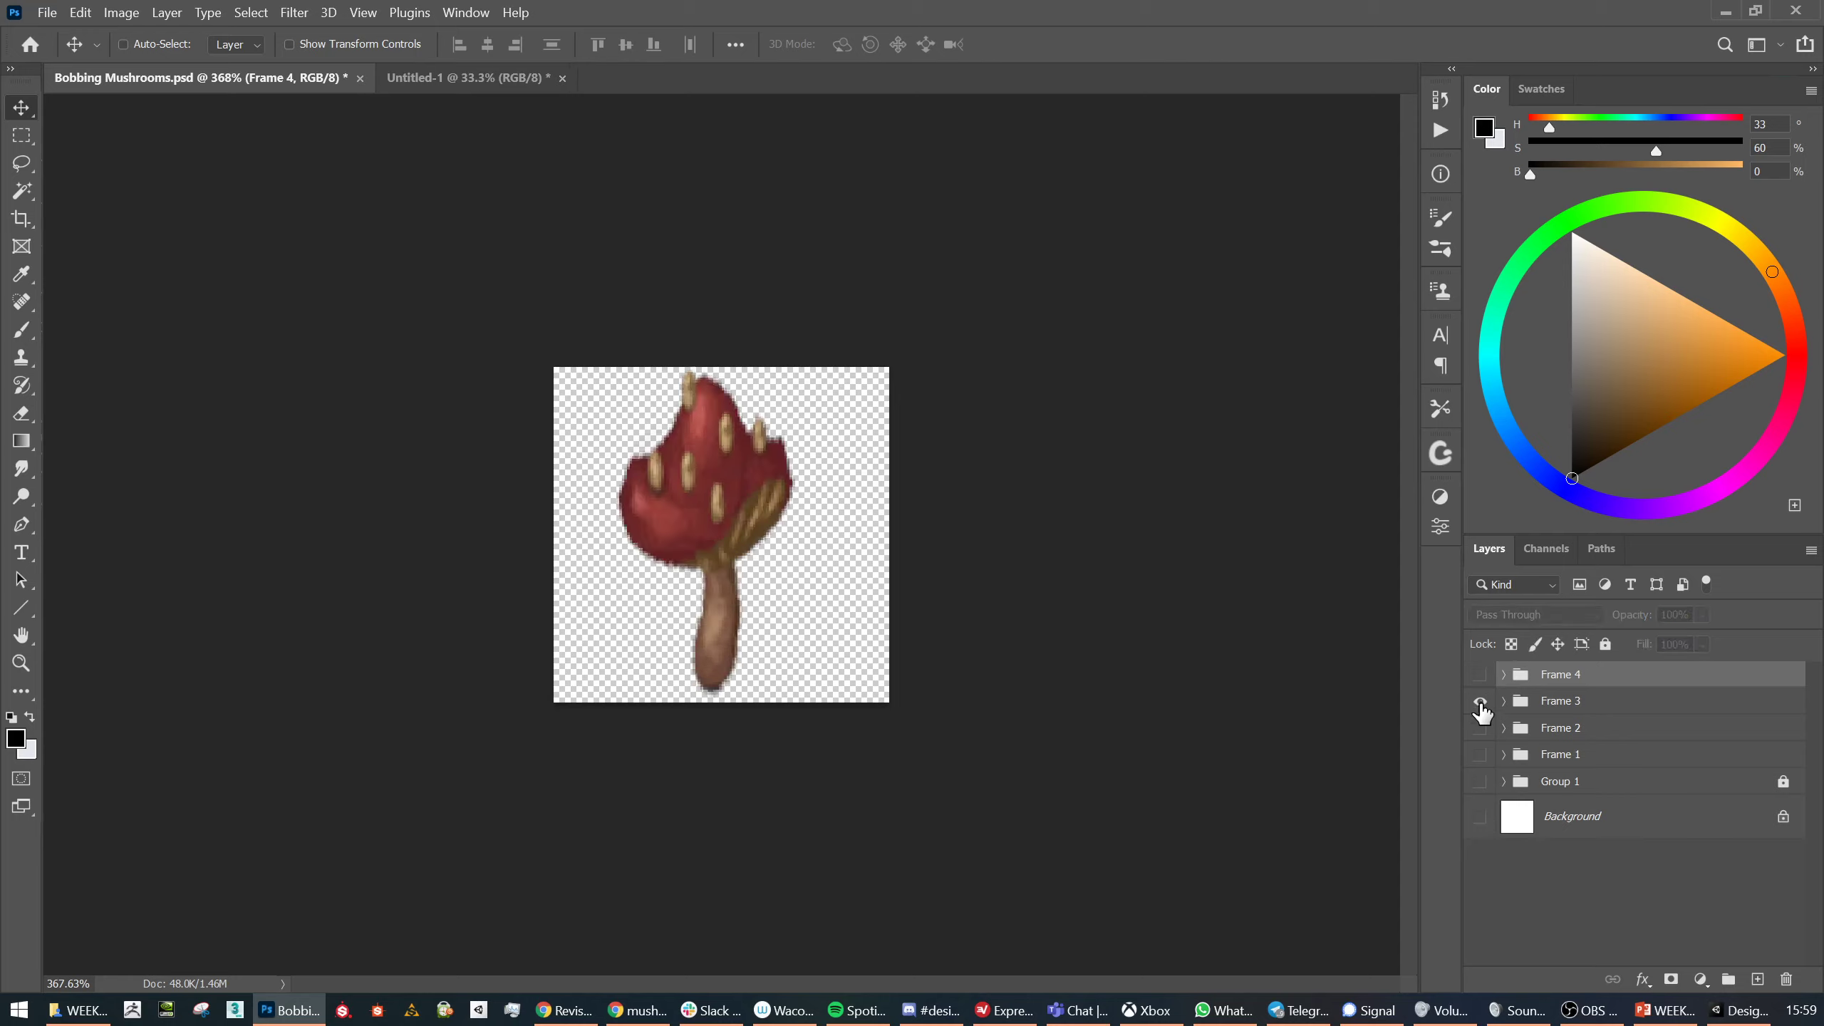
left_click(1480, 700)
left_click(1480, 674)
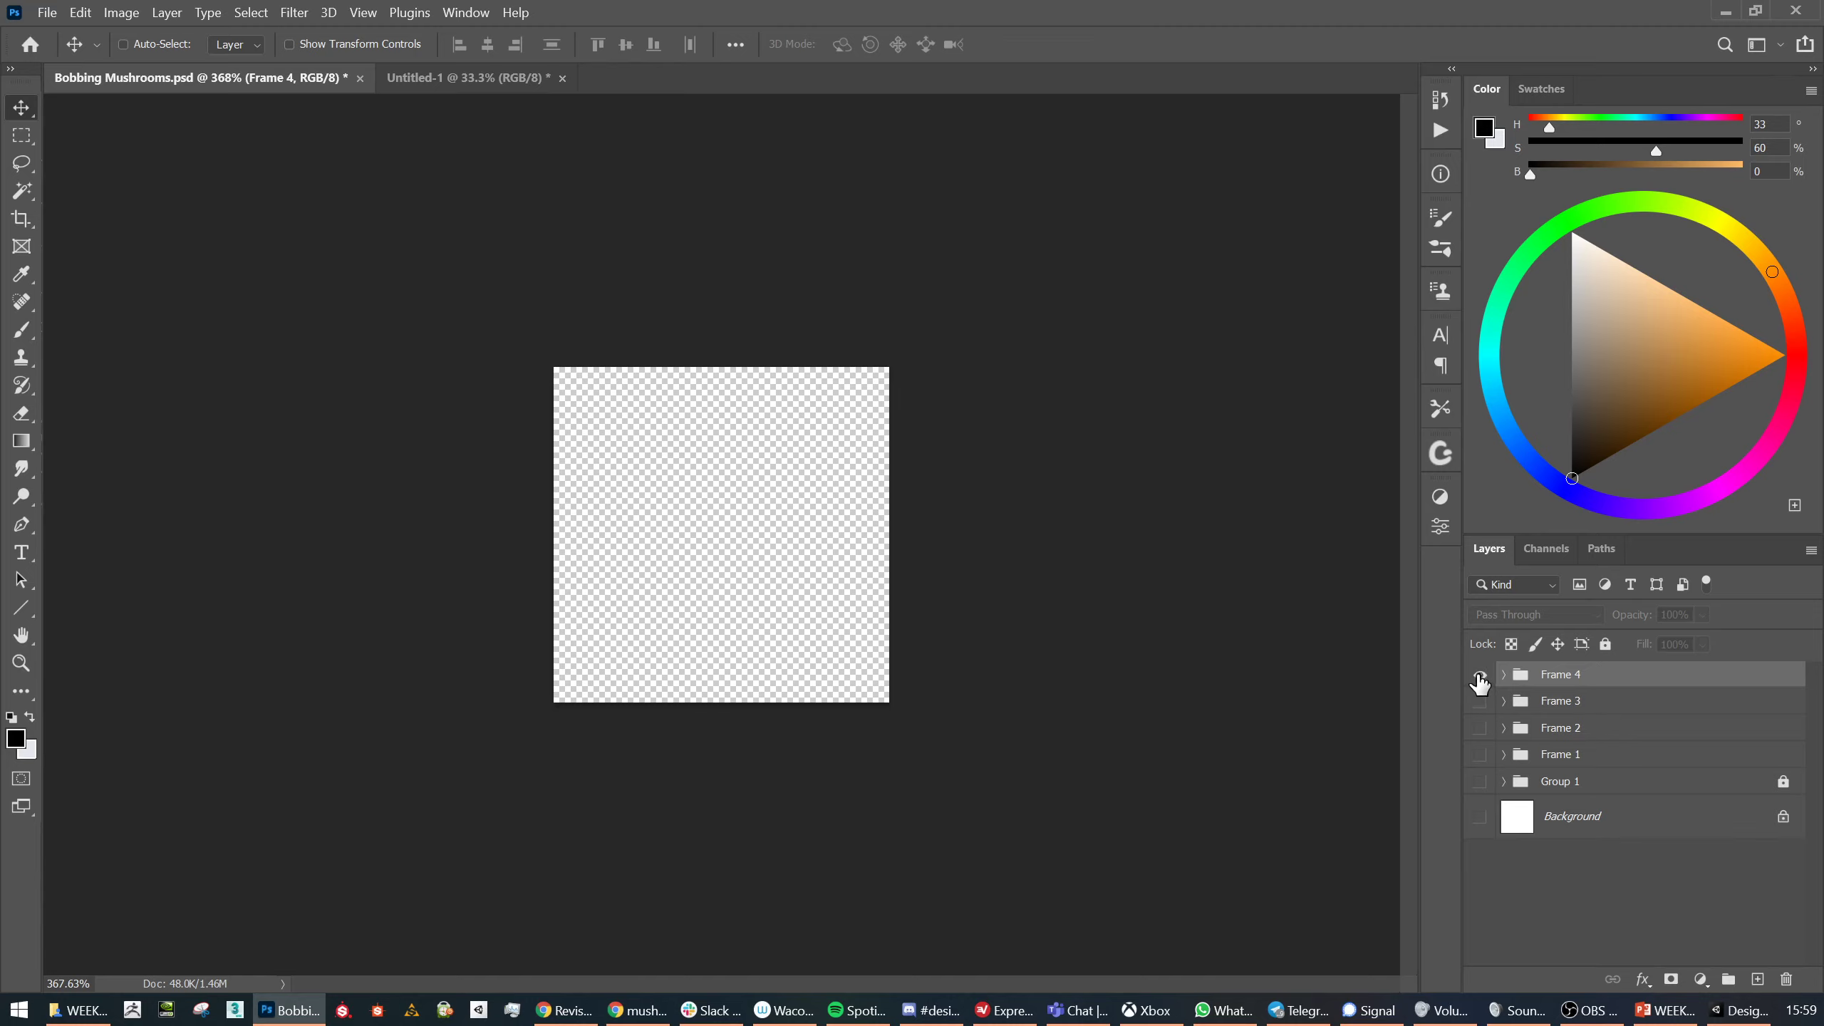
left_click(1479, 676)
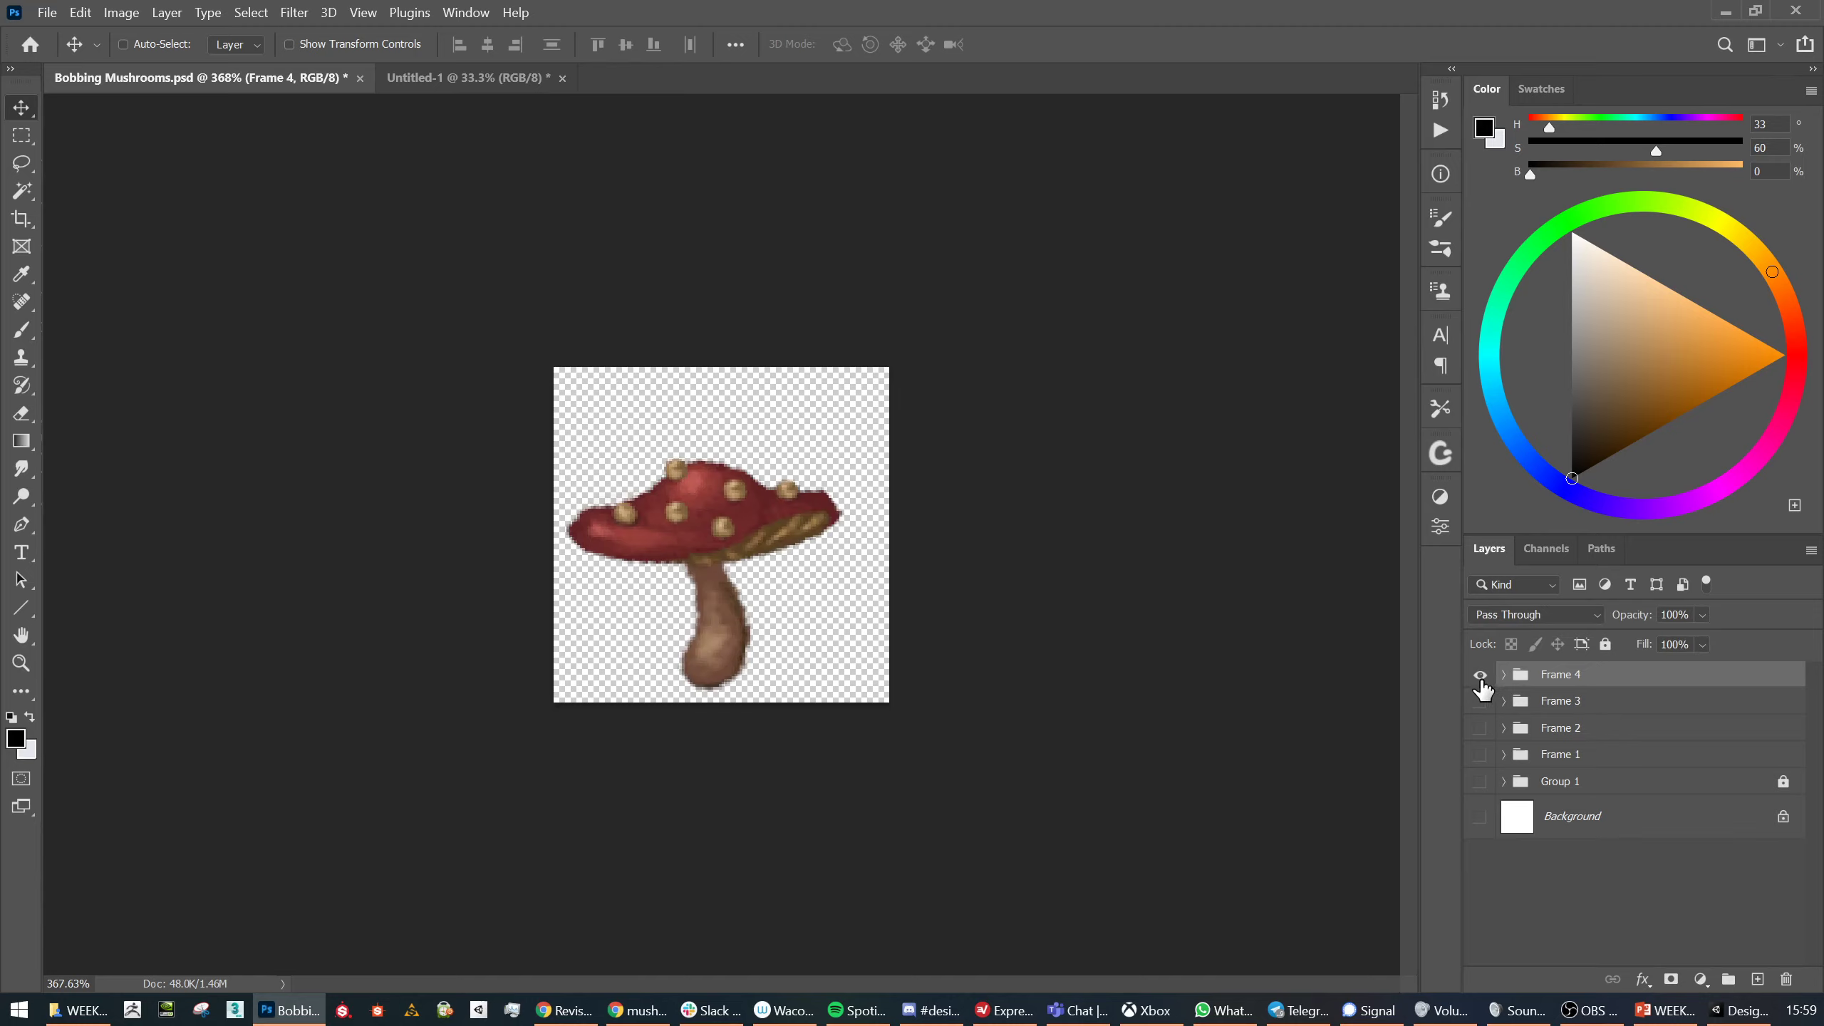
Hide the Frame 4 group and save the document
left_click(1480, 677)
key("ctrl+s")
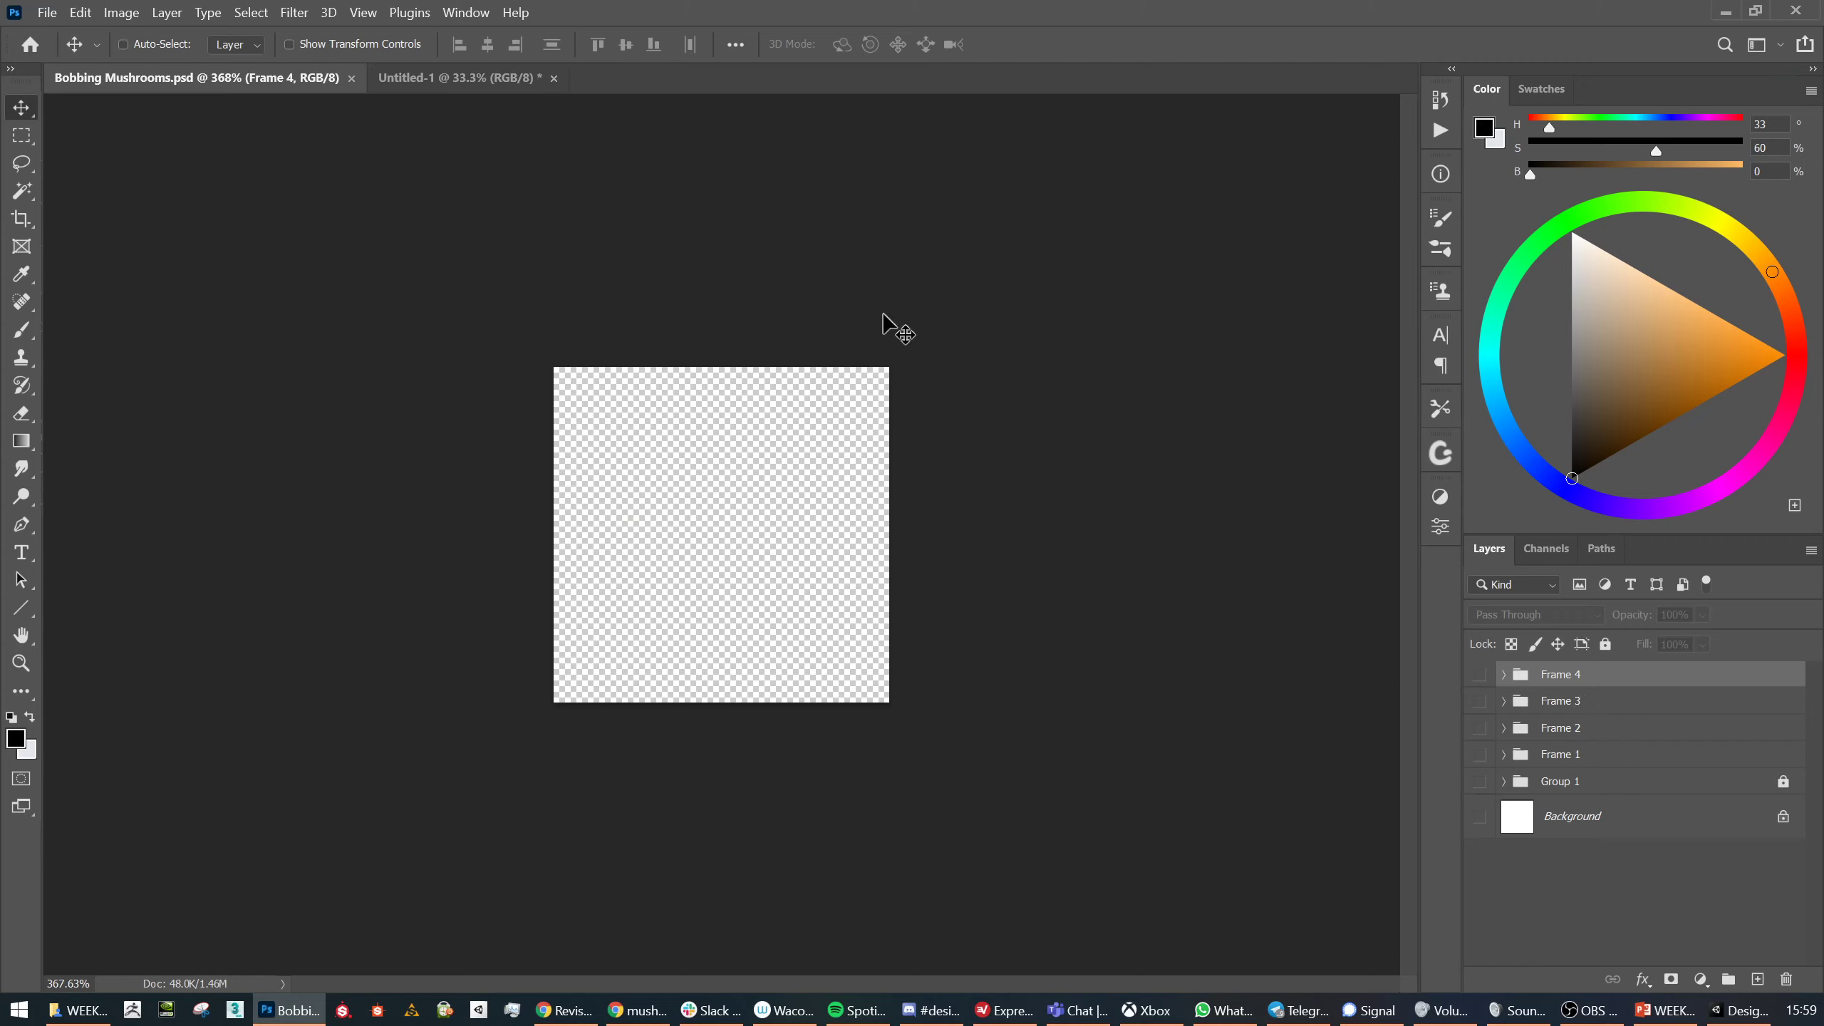
Open the Timeline, place it below the canvas and widen it to almost the full workspace width
left_click(472, 11)
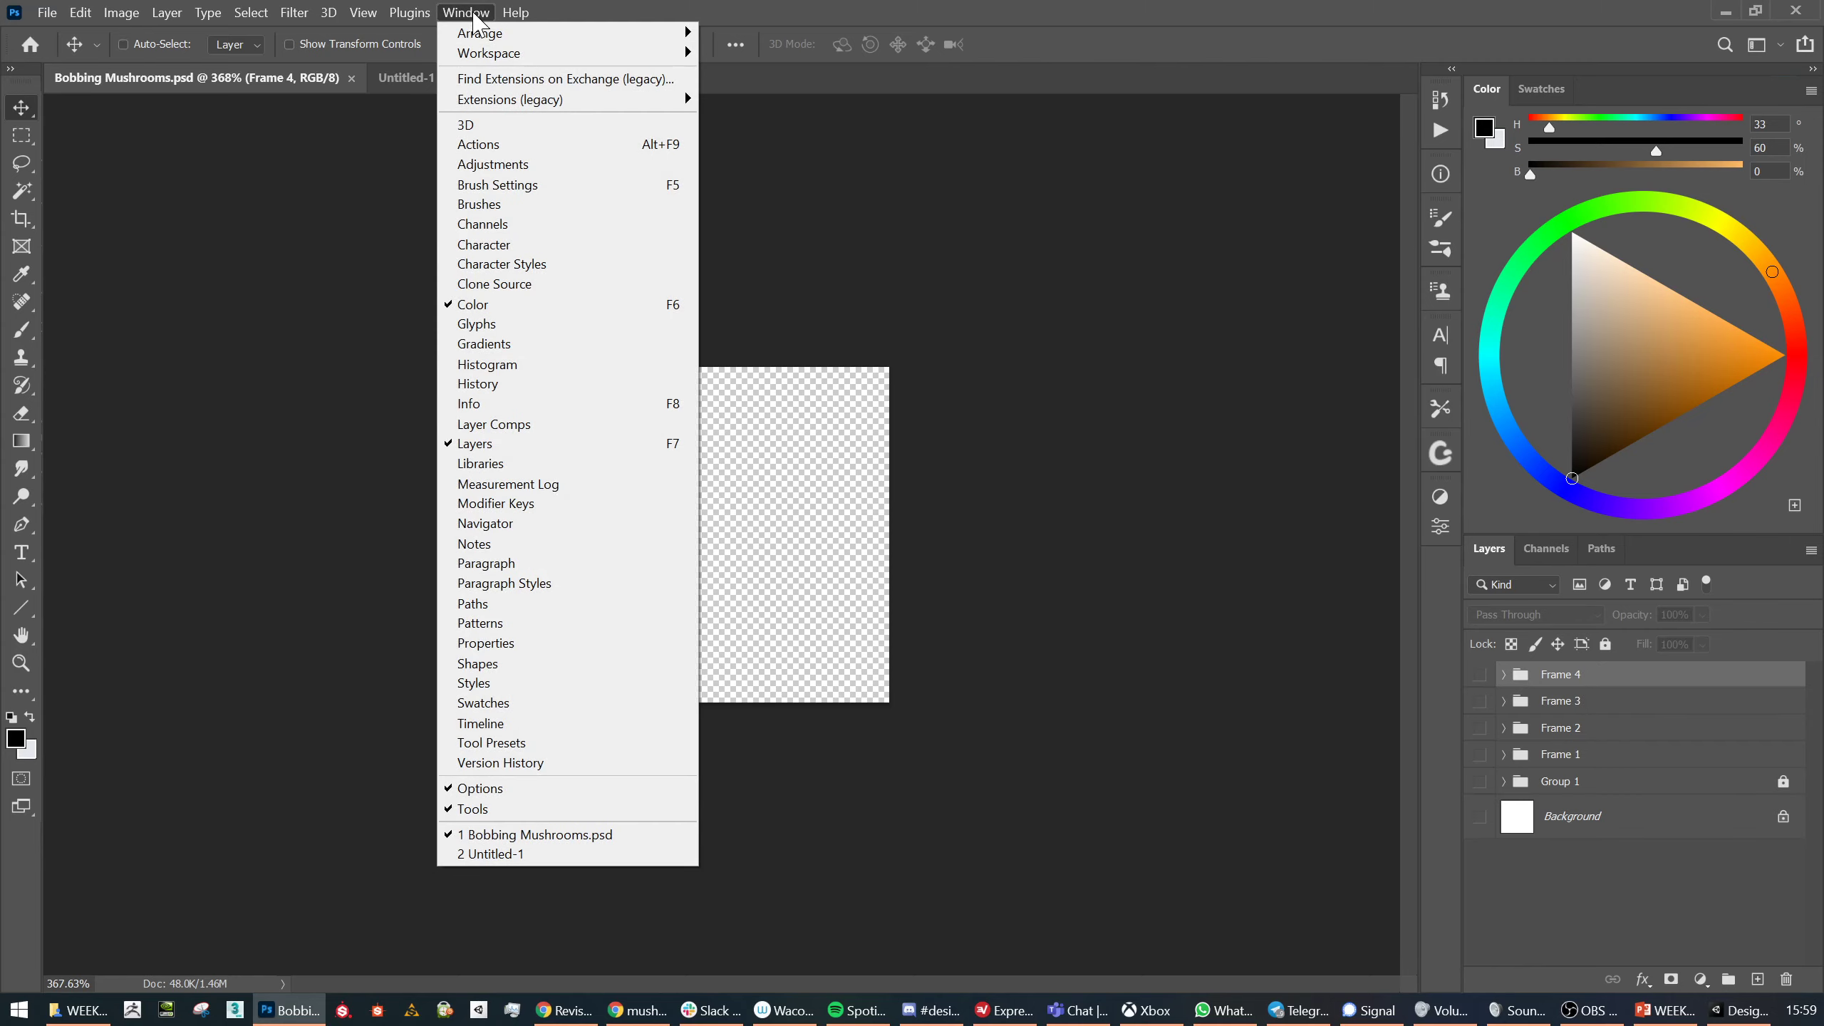
left_click(493, 722)
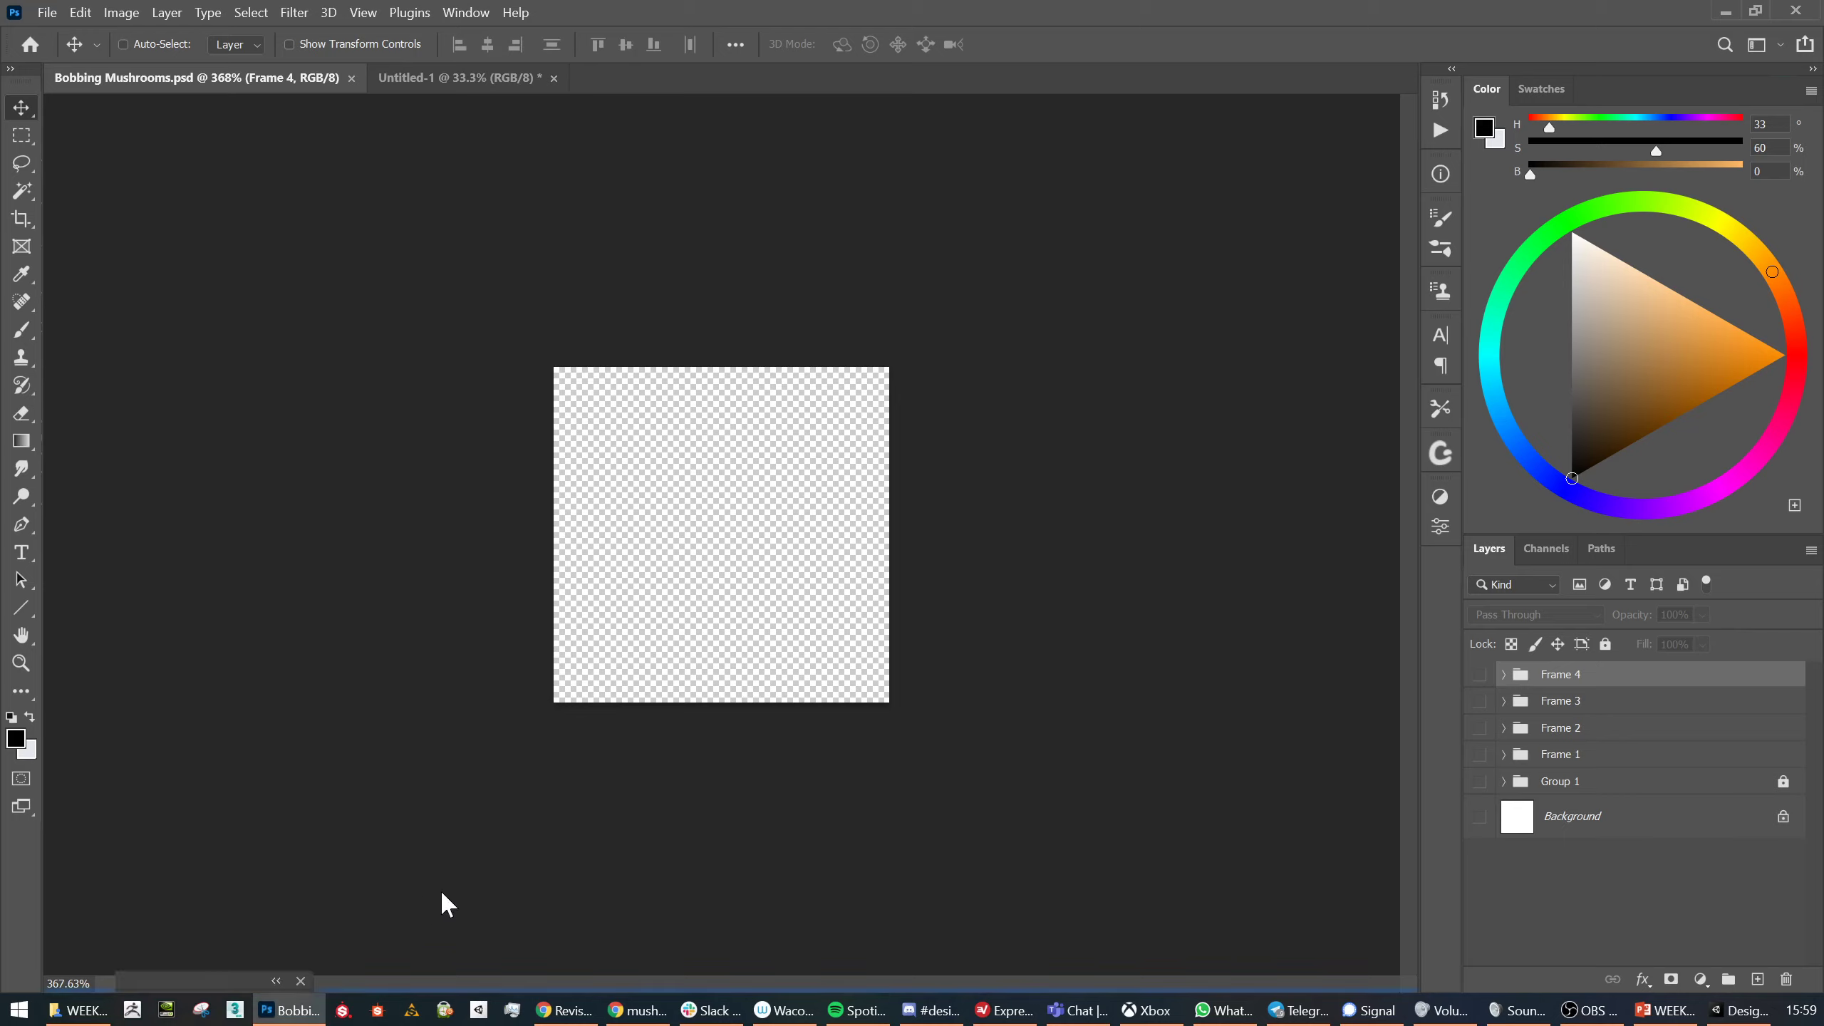
left_click_drag(444, 781, 376, 798)
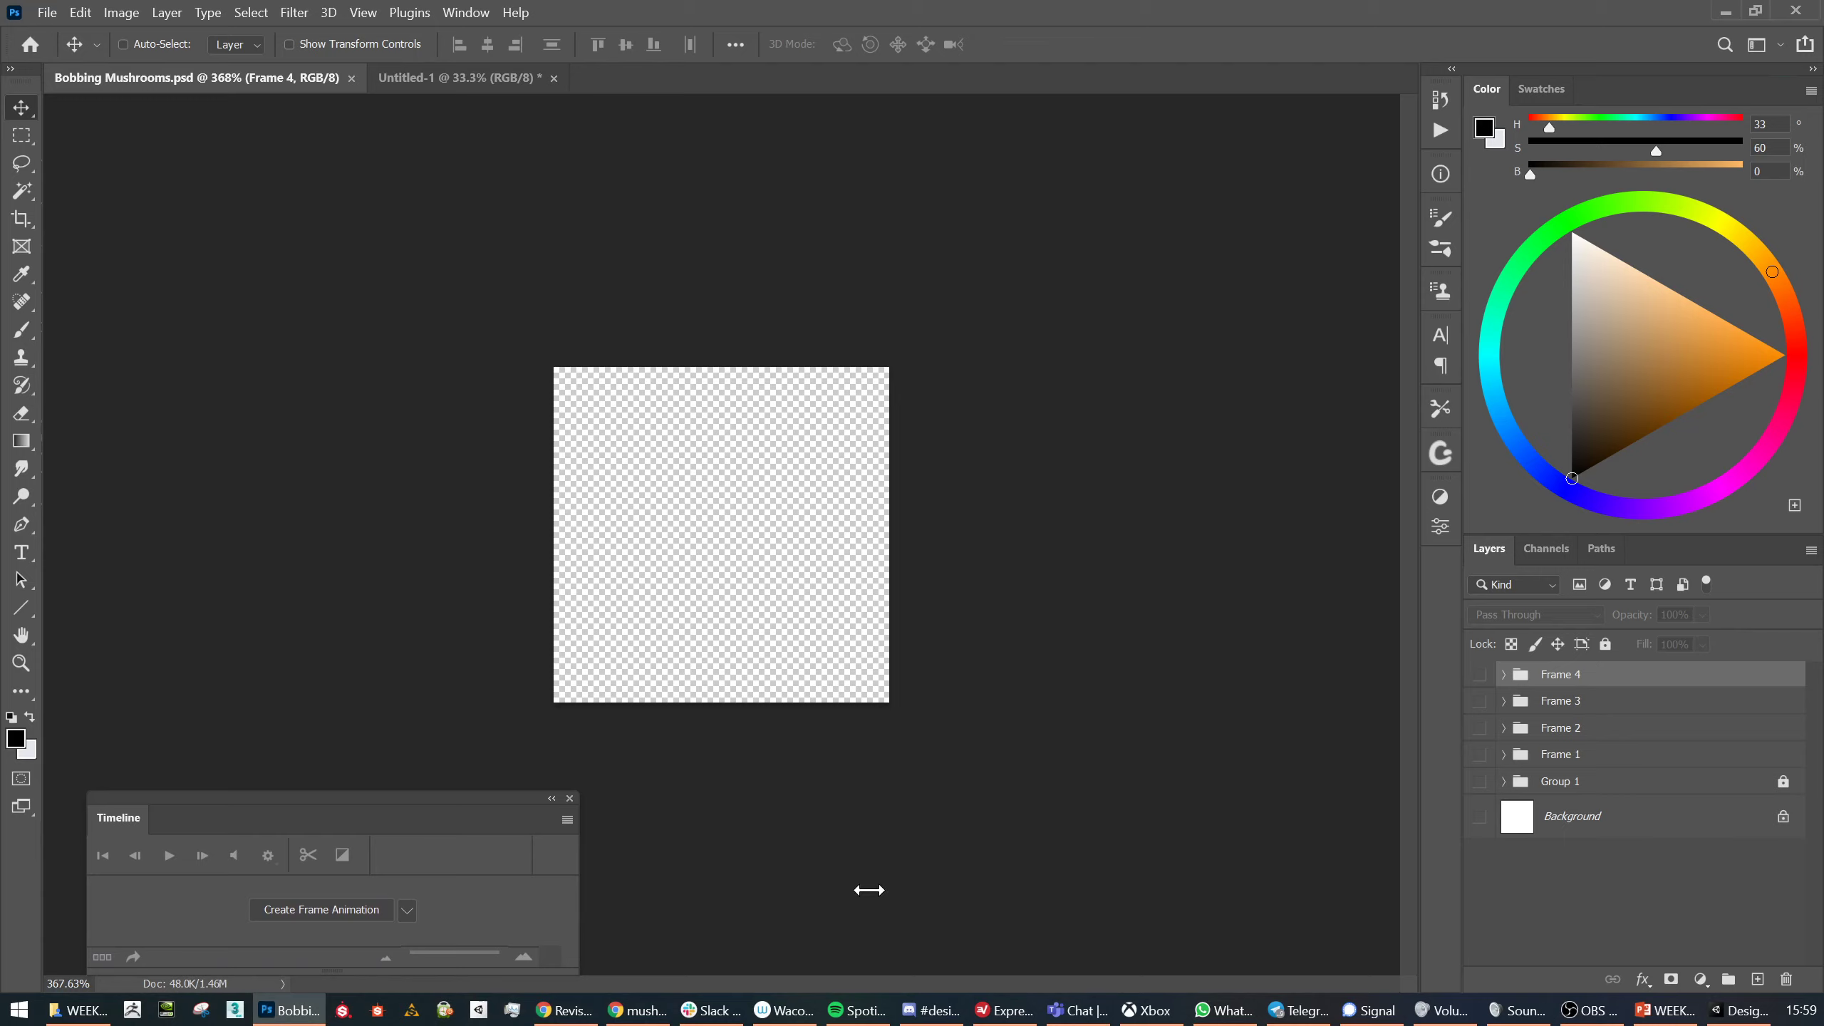
left_click_drag(870, 890, 1302, 900)
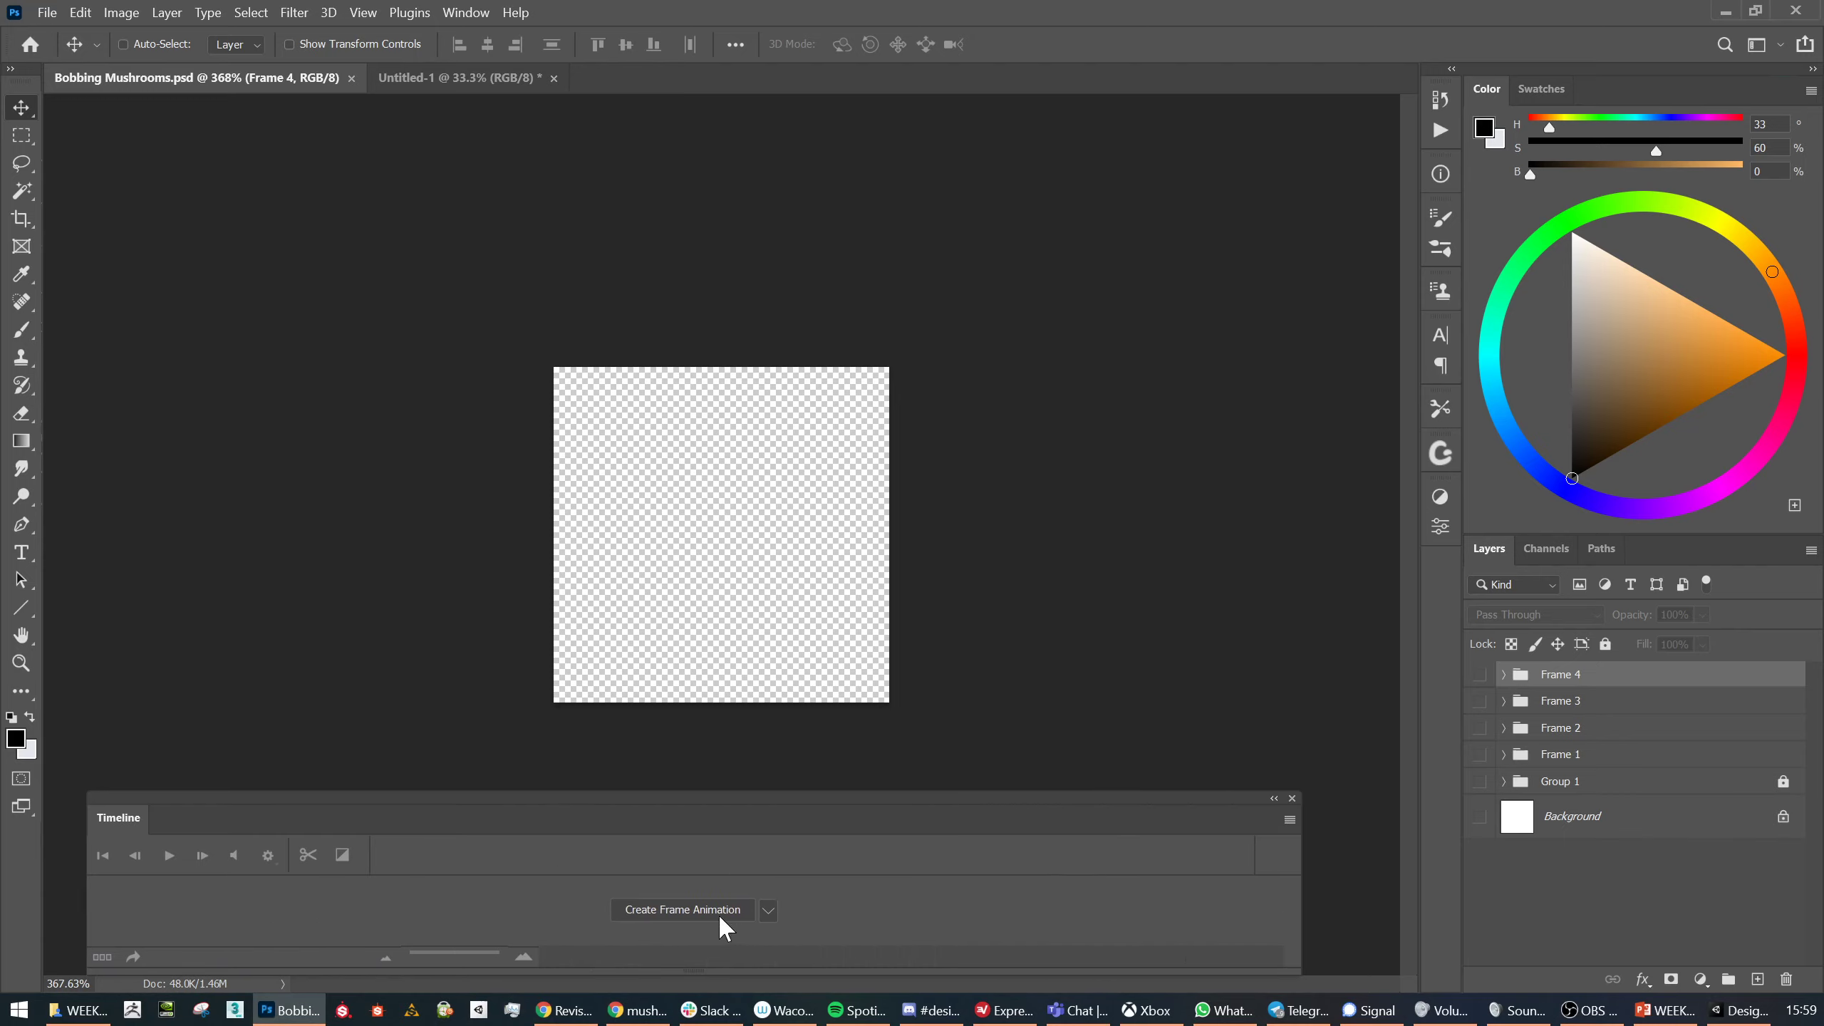
Choose Create Frame Animation as the timeline type and create the frame animation
left_click(768, 909)
left_click(762, 937)
left_click(767, 910)
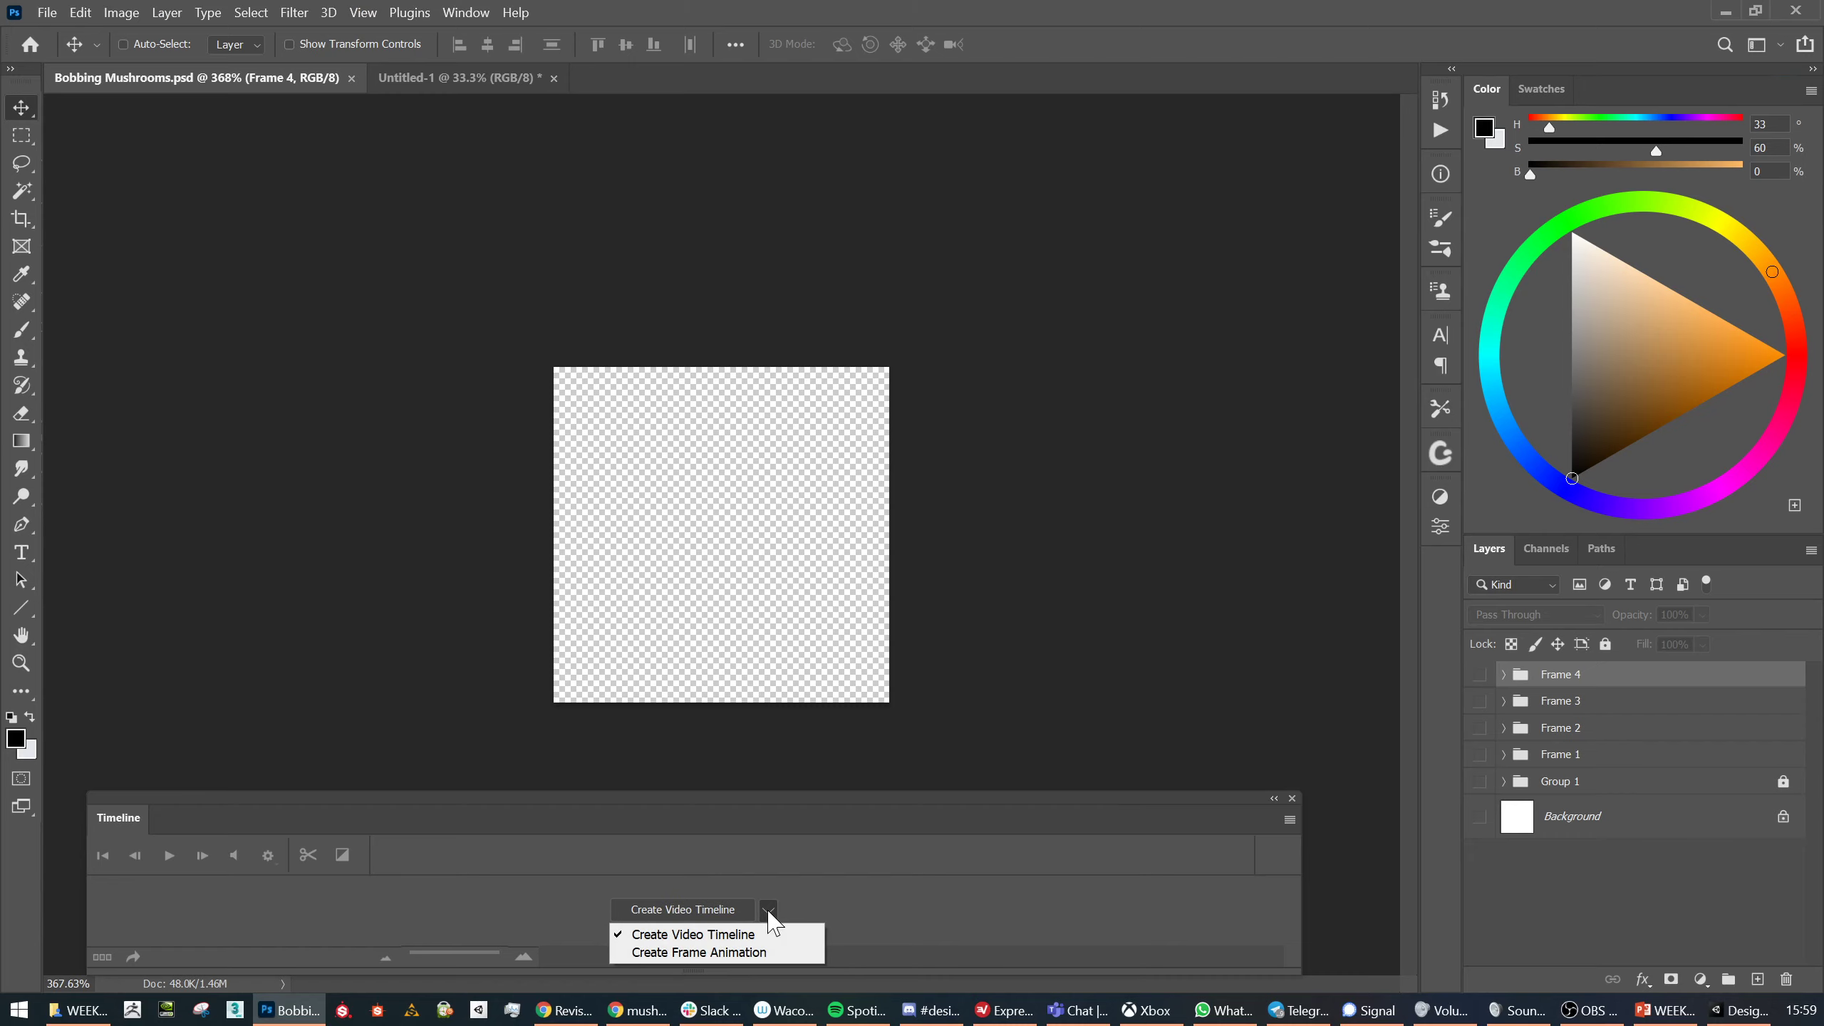
left_click(739, 952)
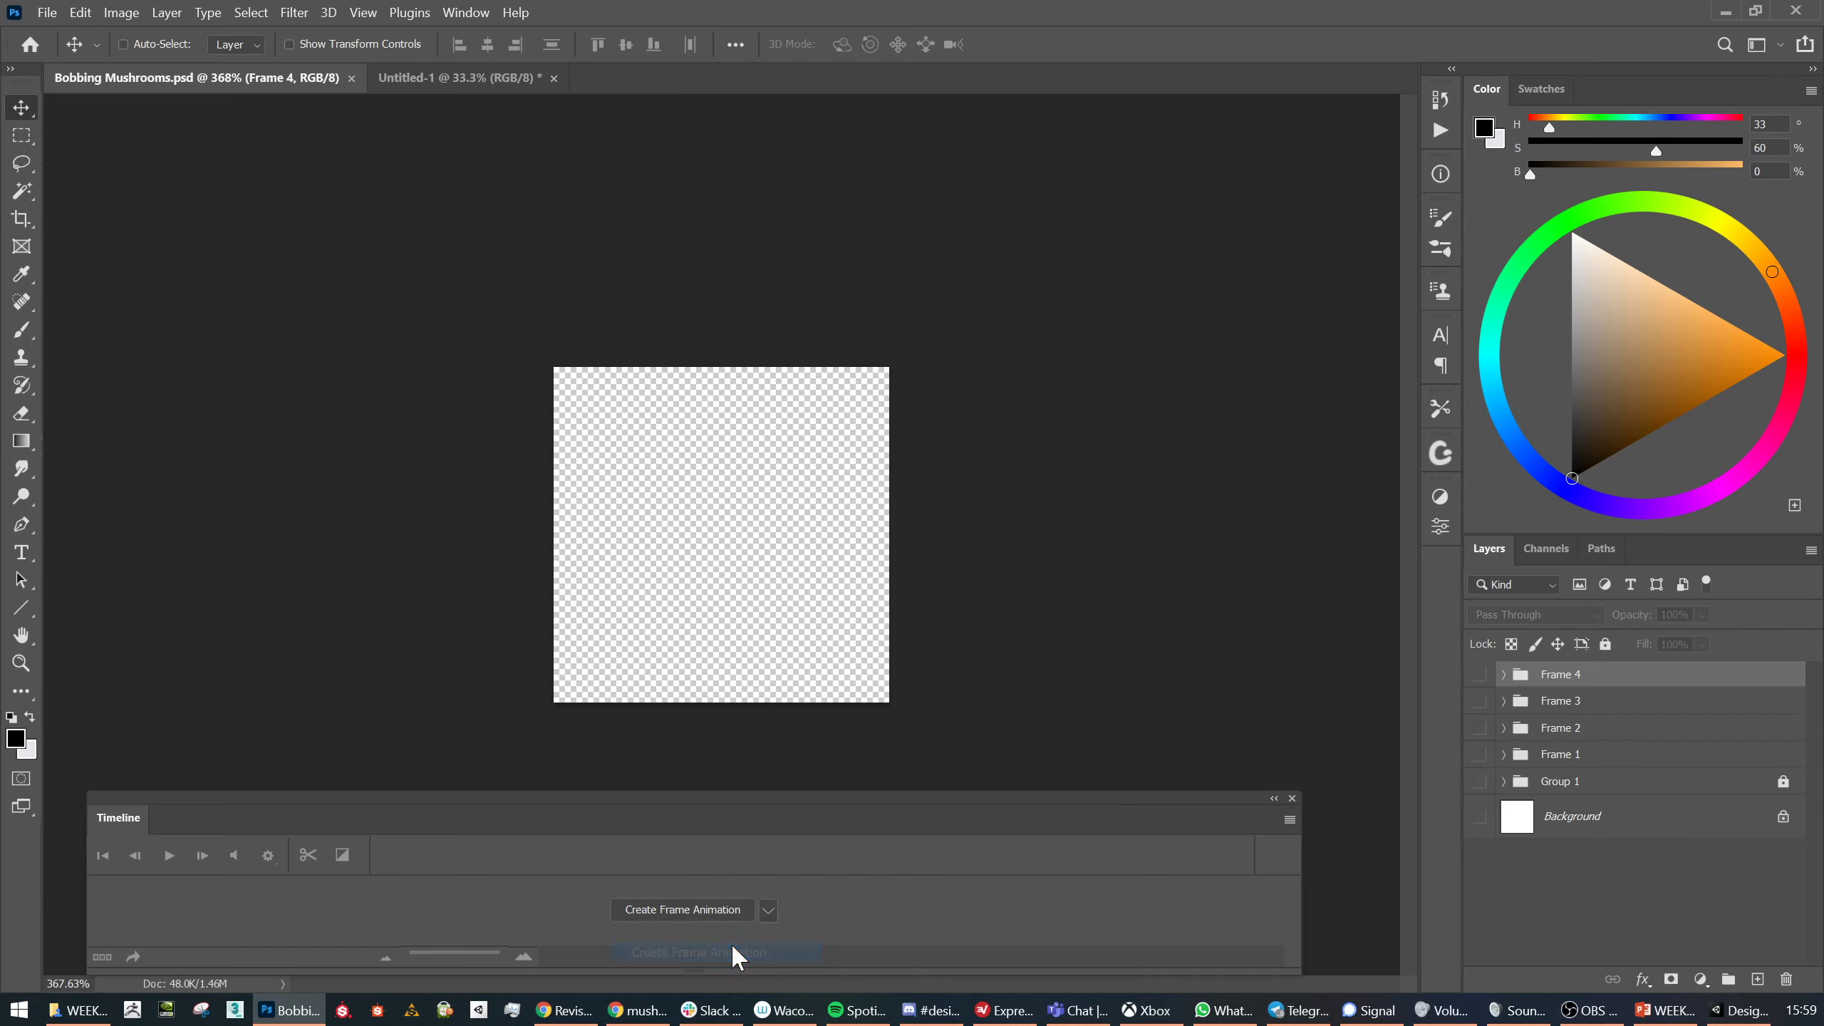
left_click(677, 910)
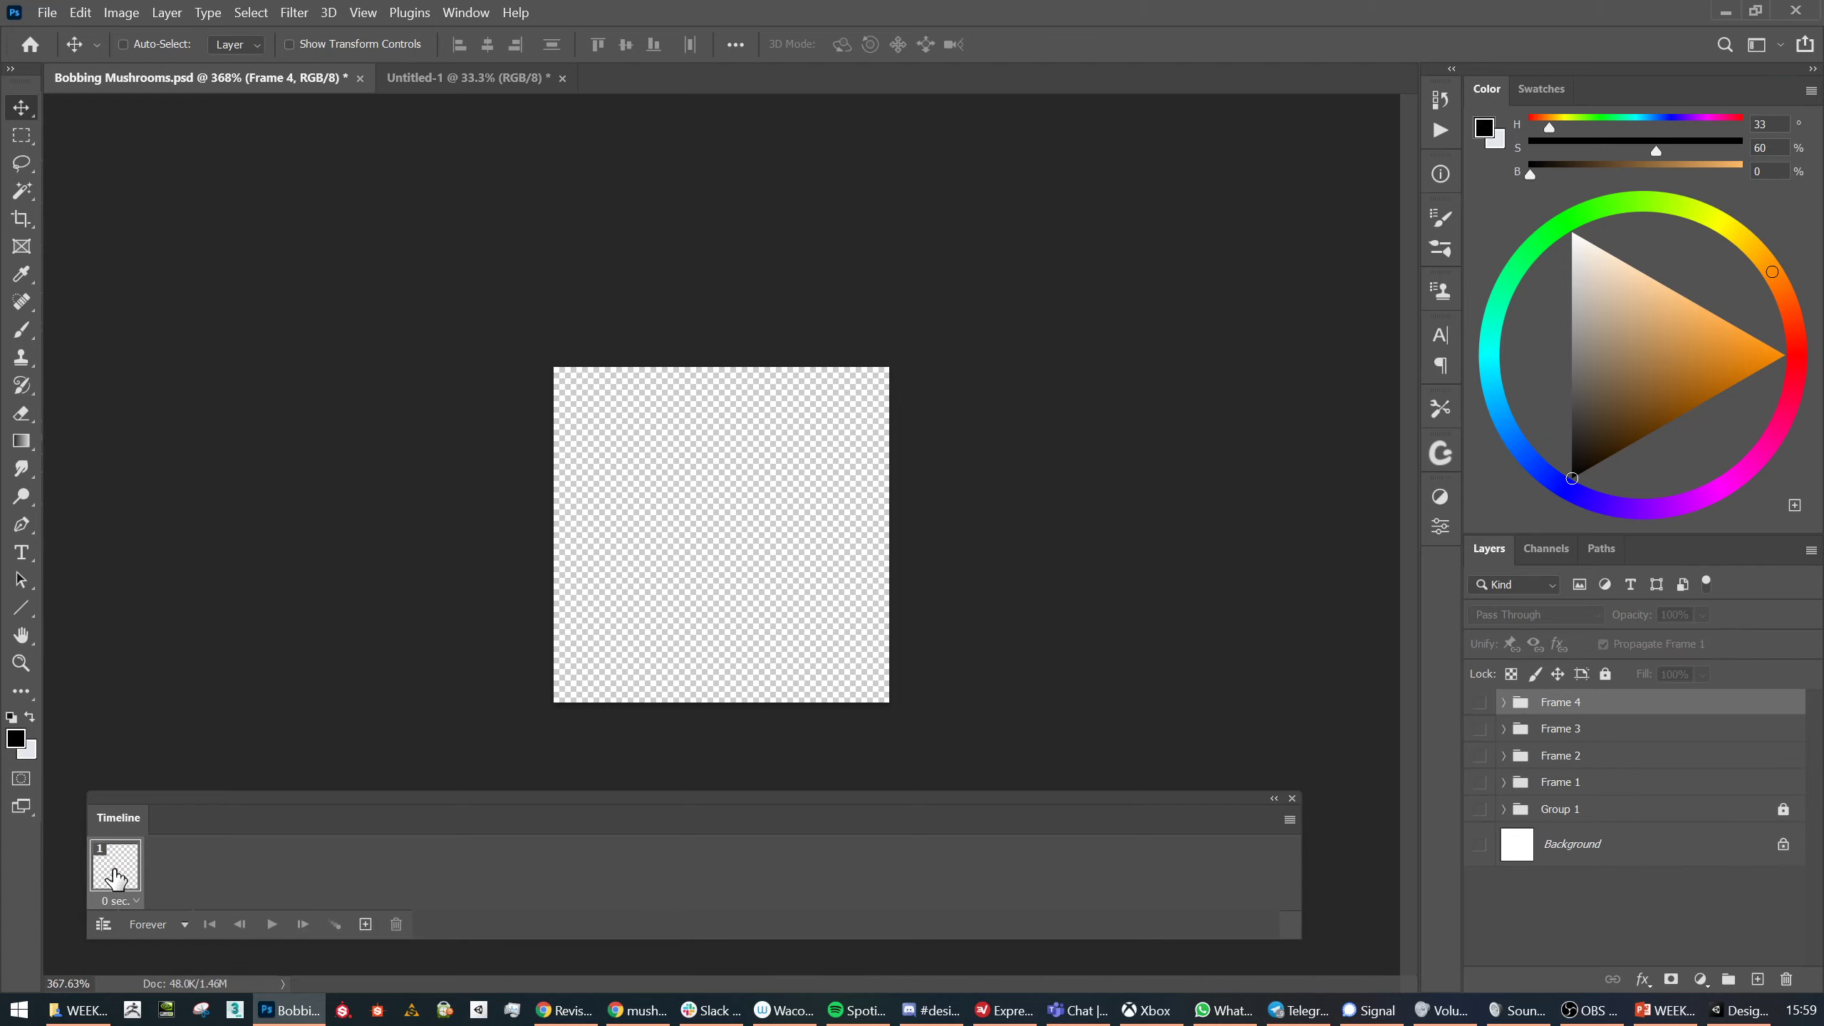
Show the Frame 1 group in the first animation frame, and add a second animation frame showing only the Frame 2 group
left_click(1481, 783)
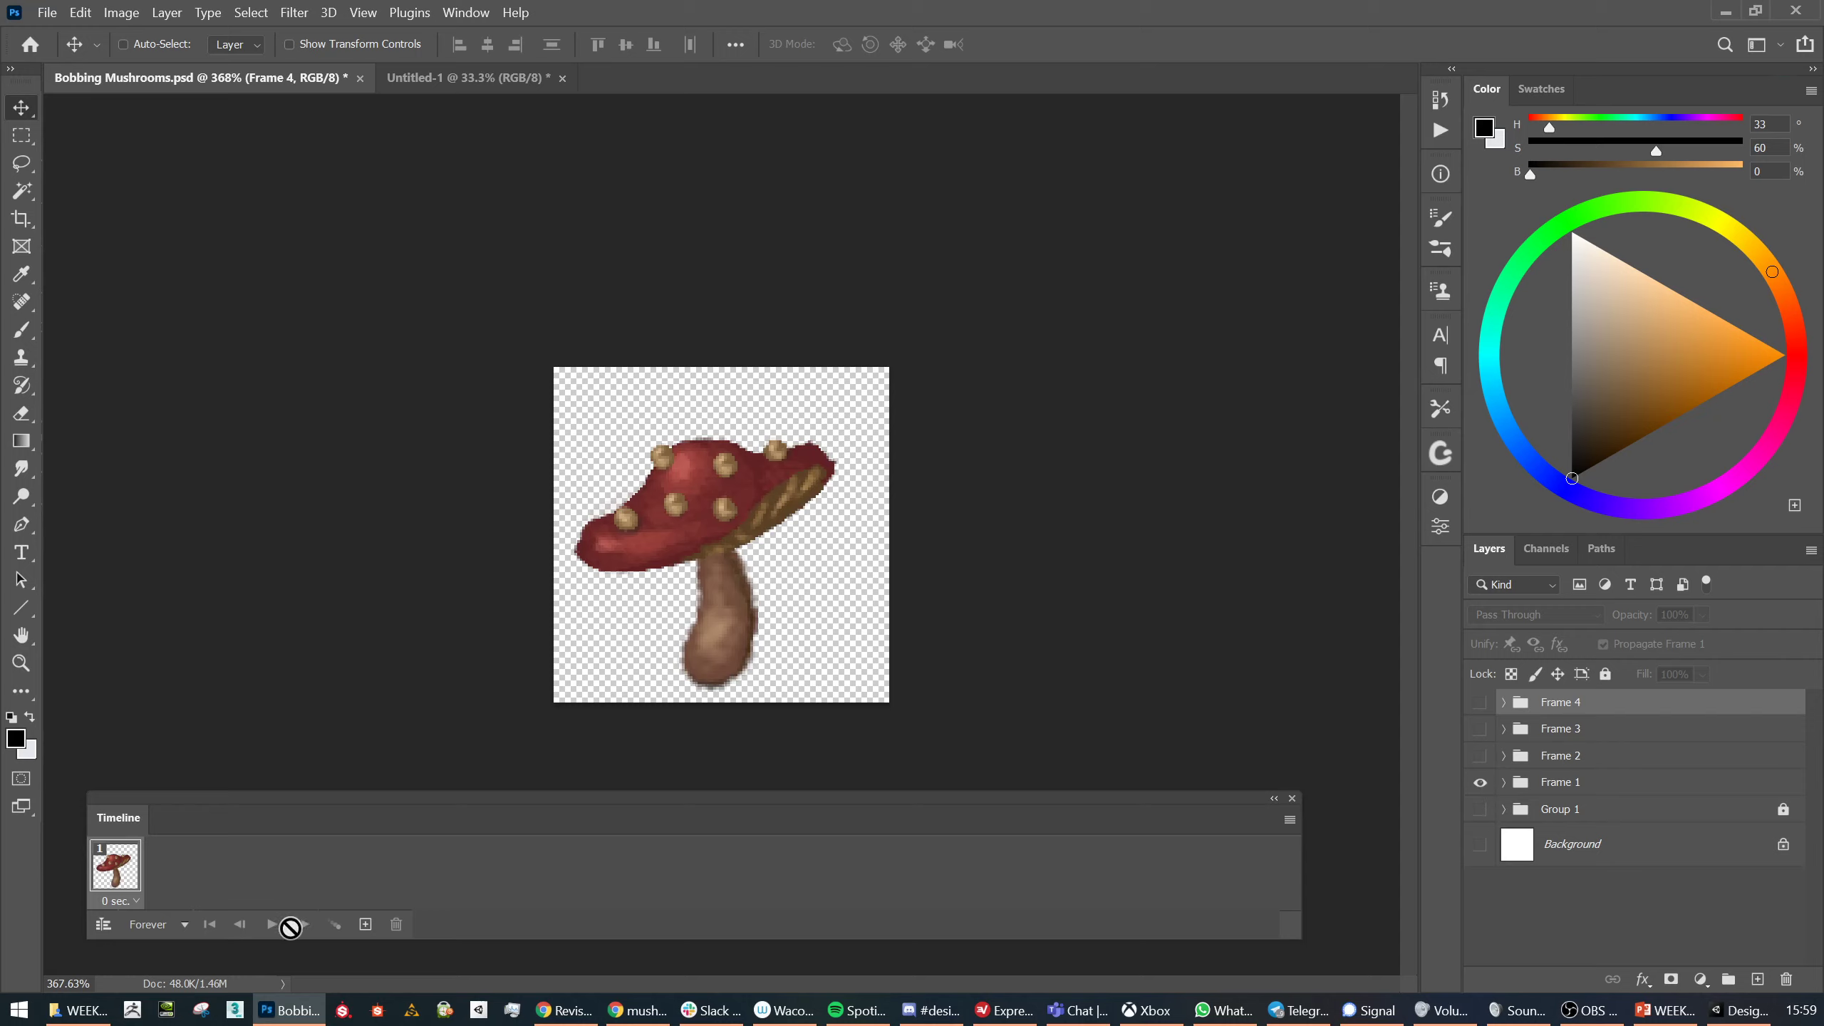
left_click(366, 926)
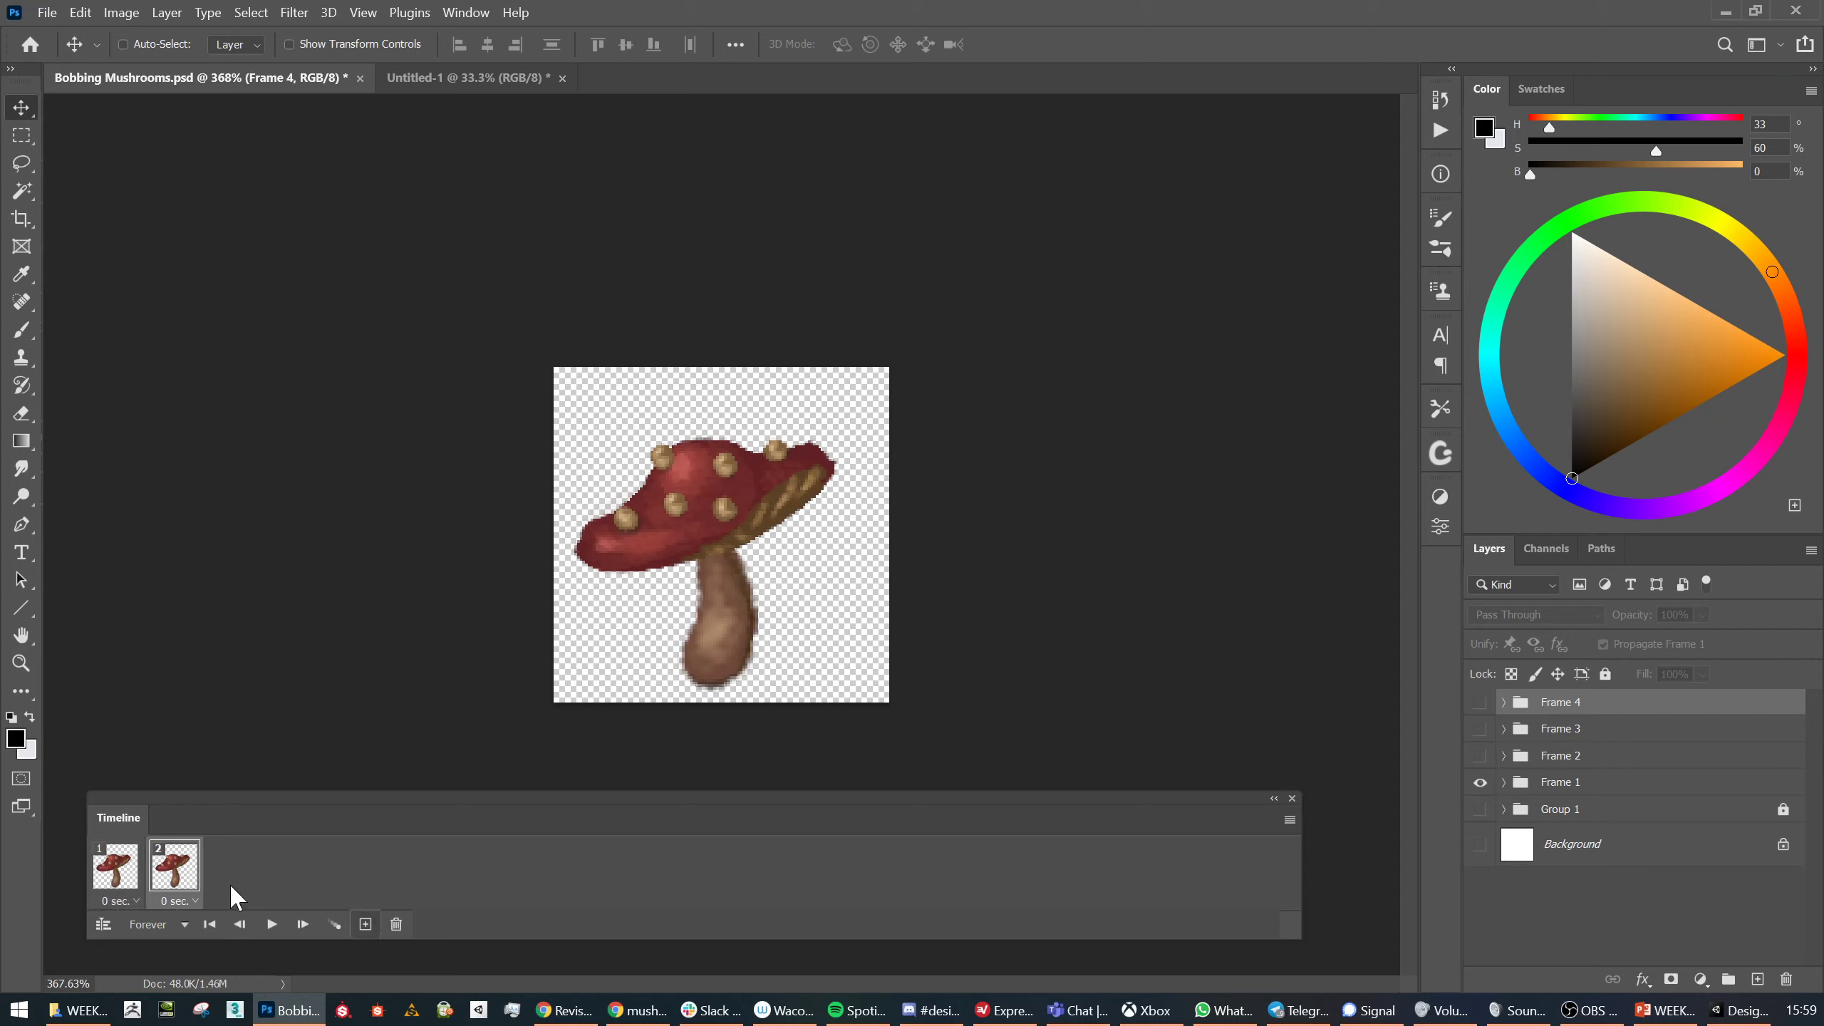
left_click(1480, 783)
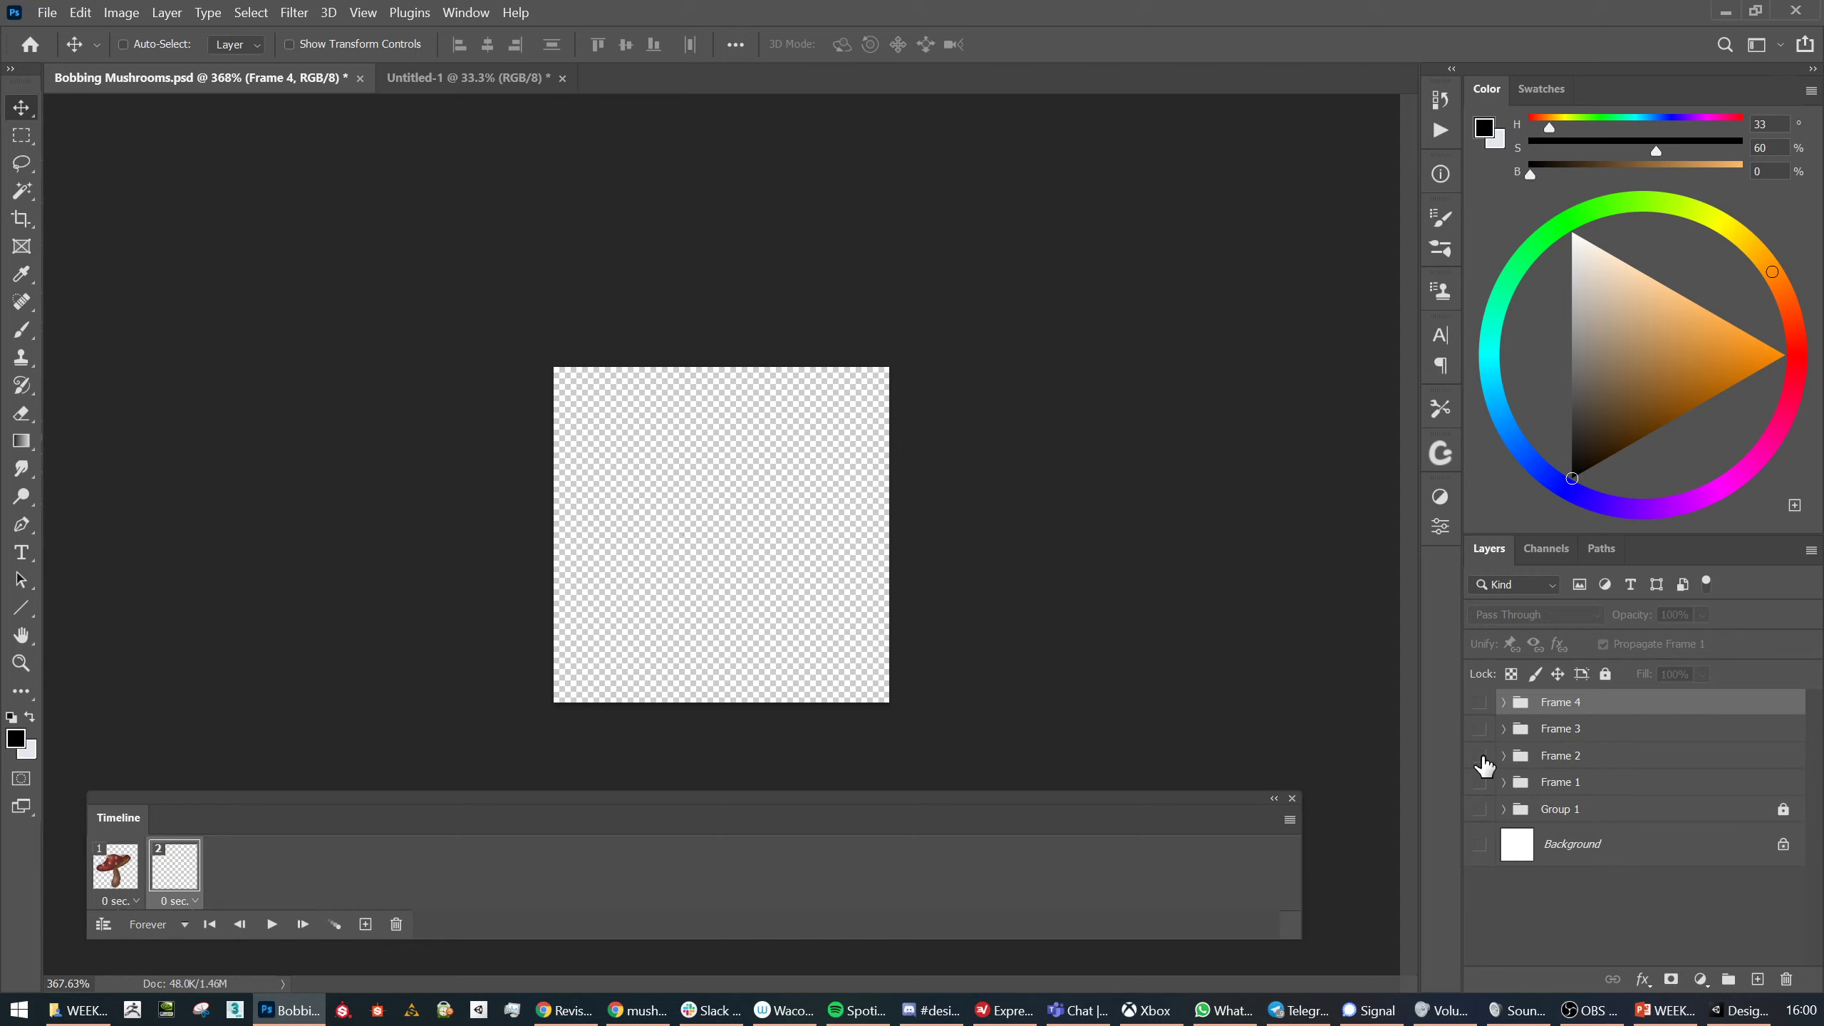
left_click(1480, 756)
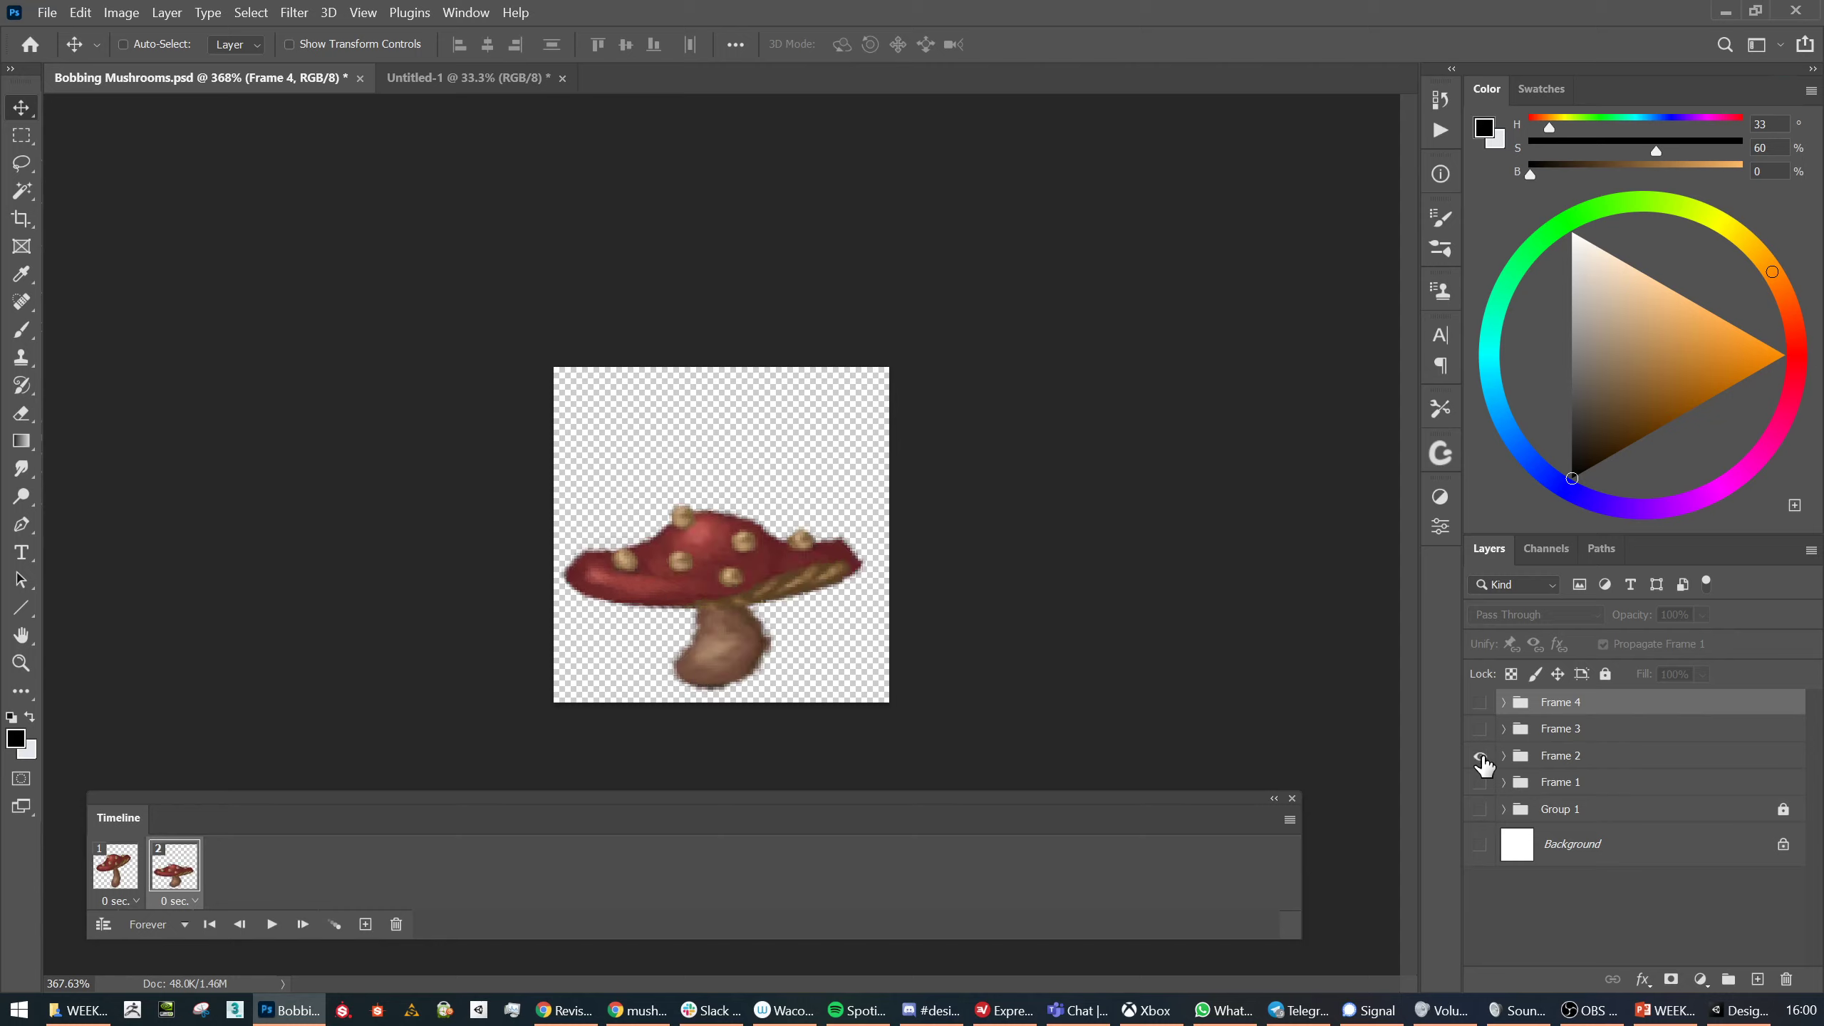
Add a third animation frame showing only the Frame 3 group and a fourth showing only the Frame 4 group
left_click(365, 925)
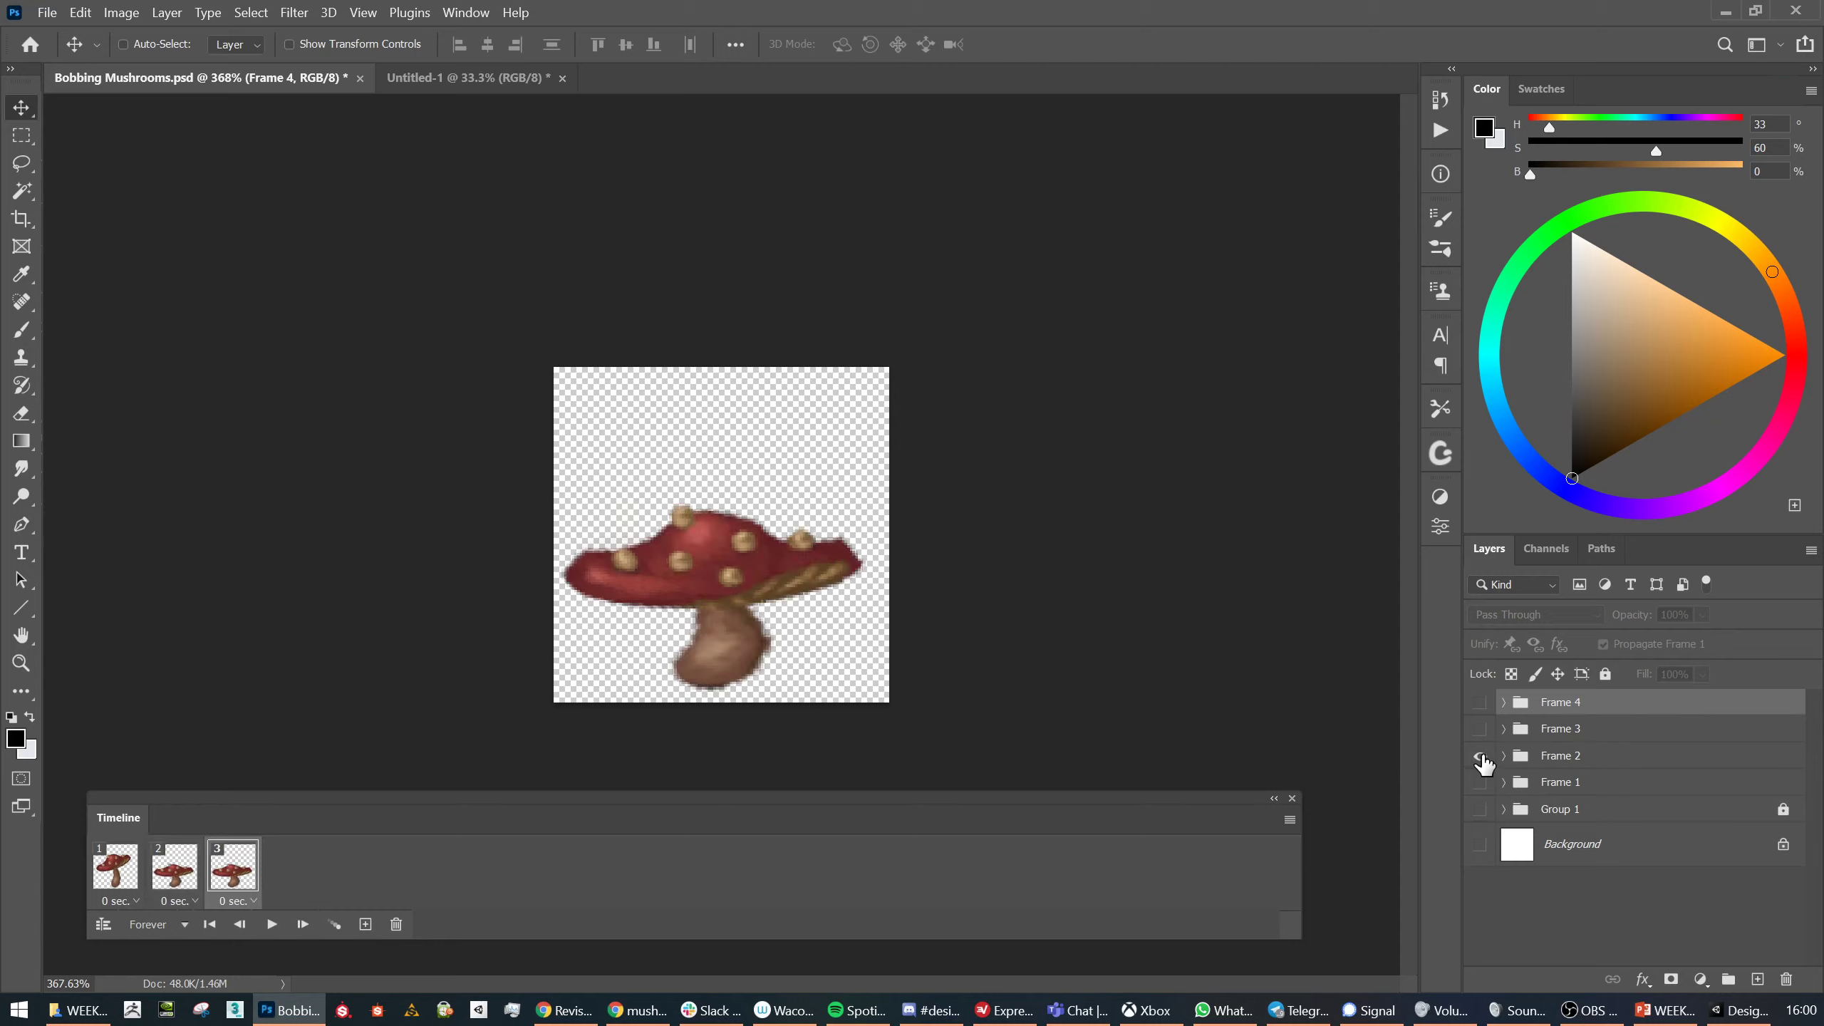
left_click(1480, 756)
left_click(1480, 731)
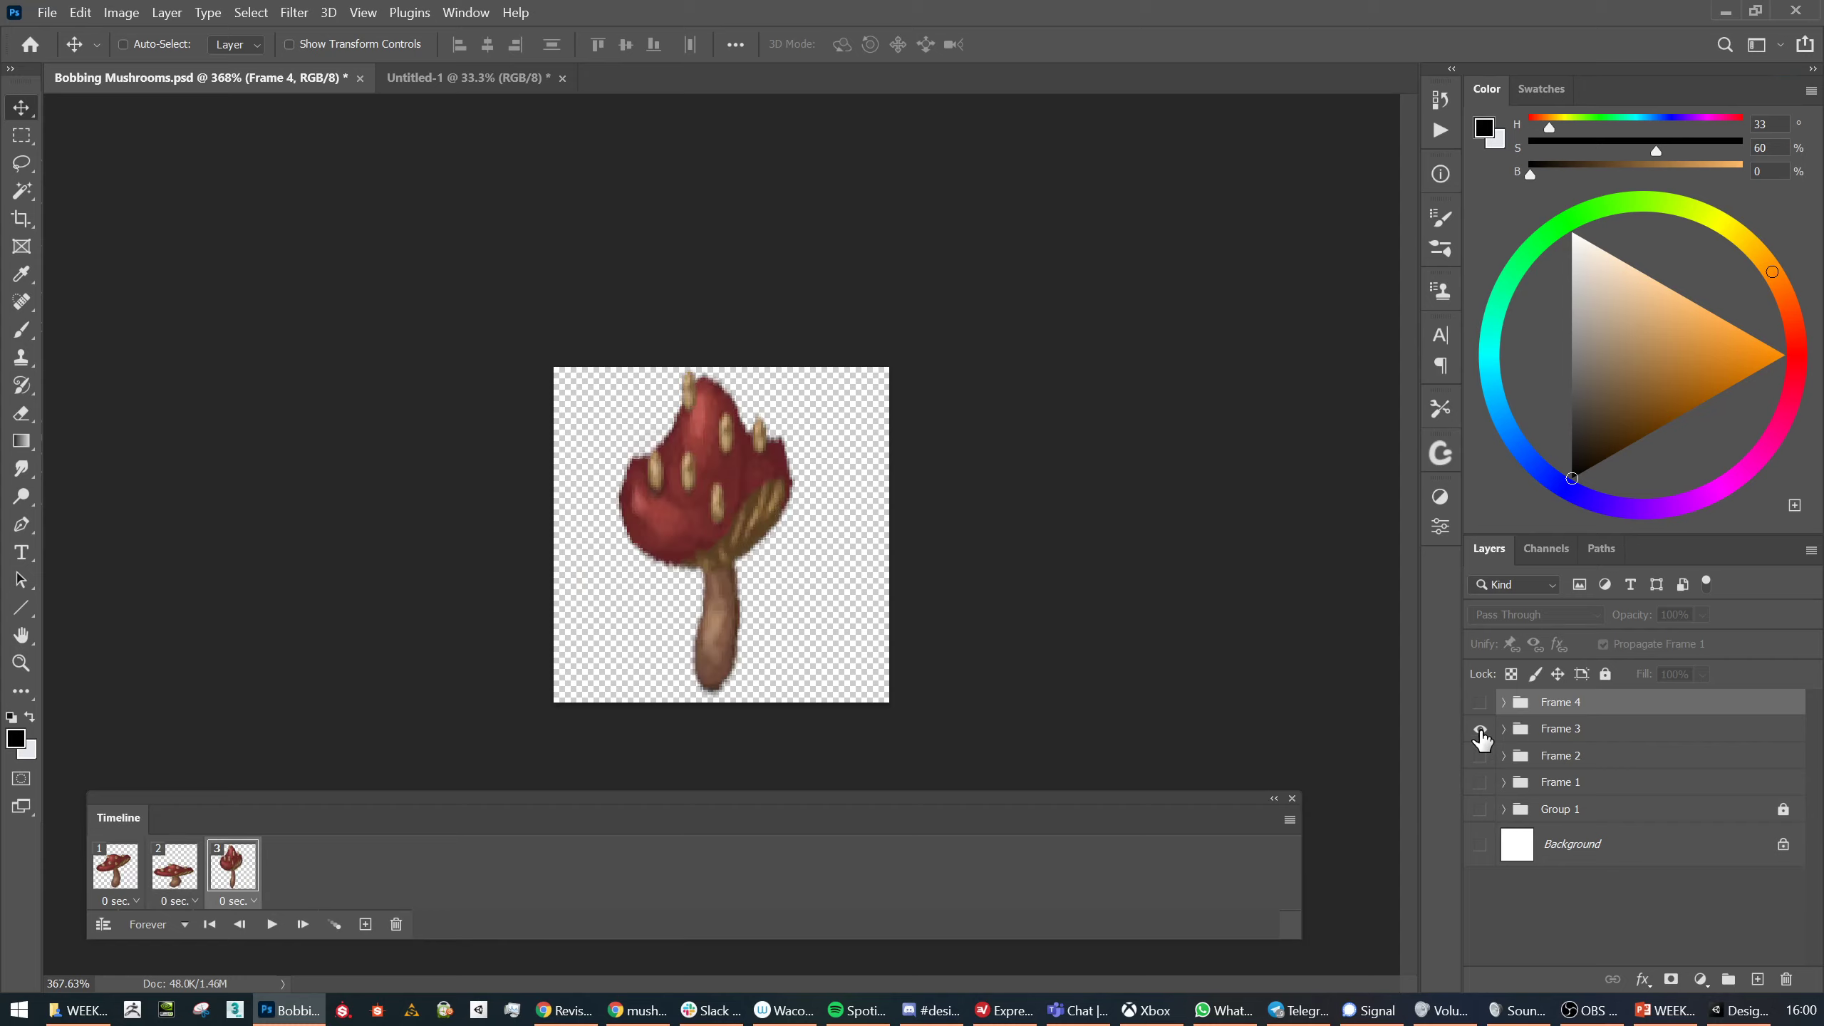
left_click(366, 925)
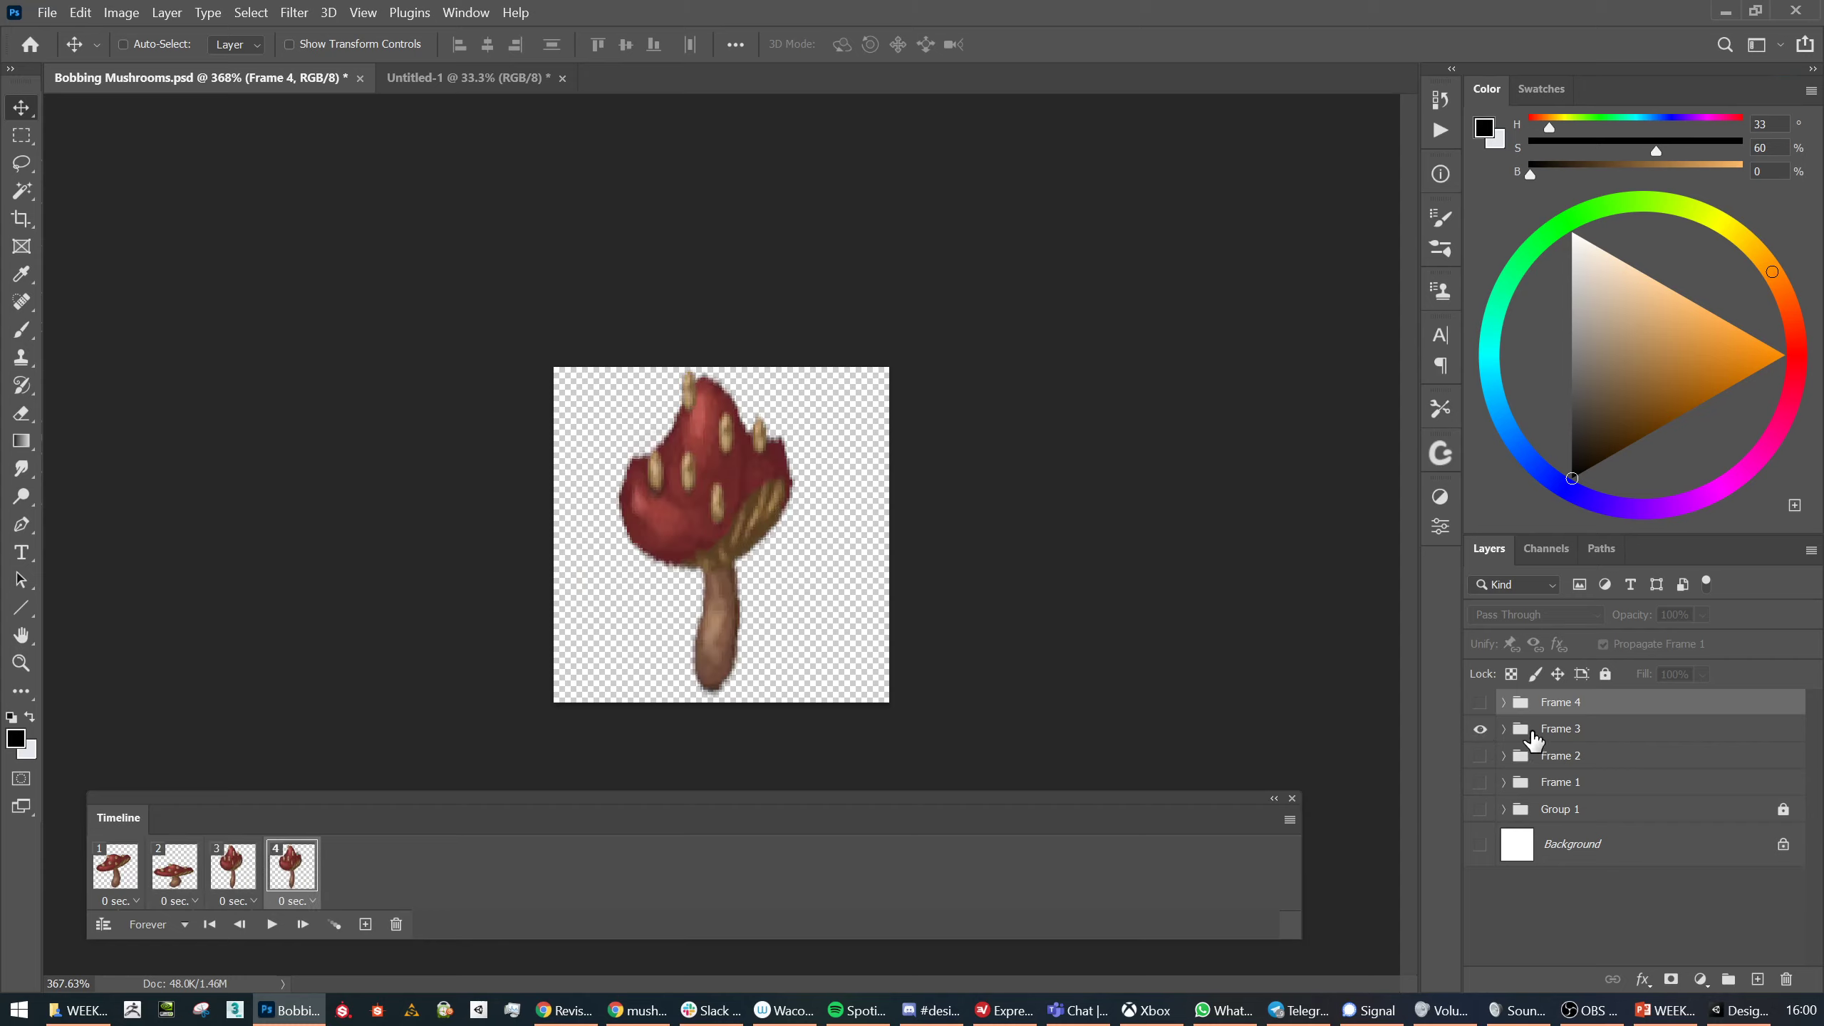
left_click(1480, 731)
left_click(1480, 704)
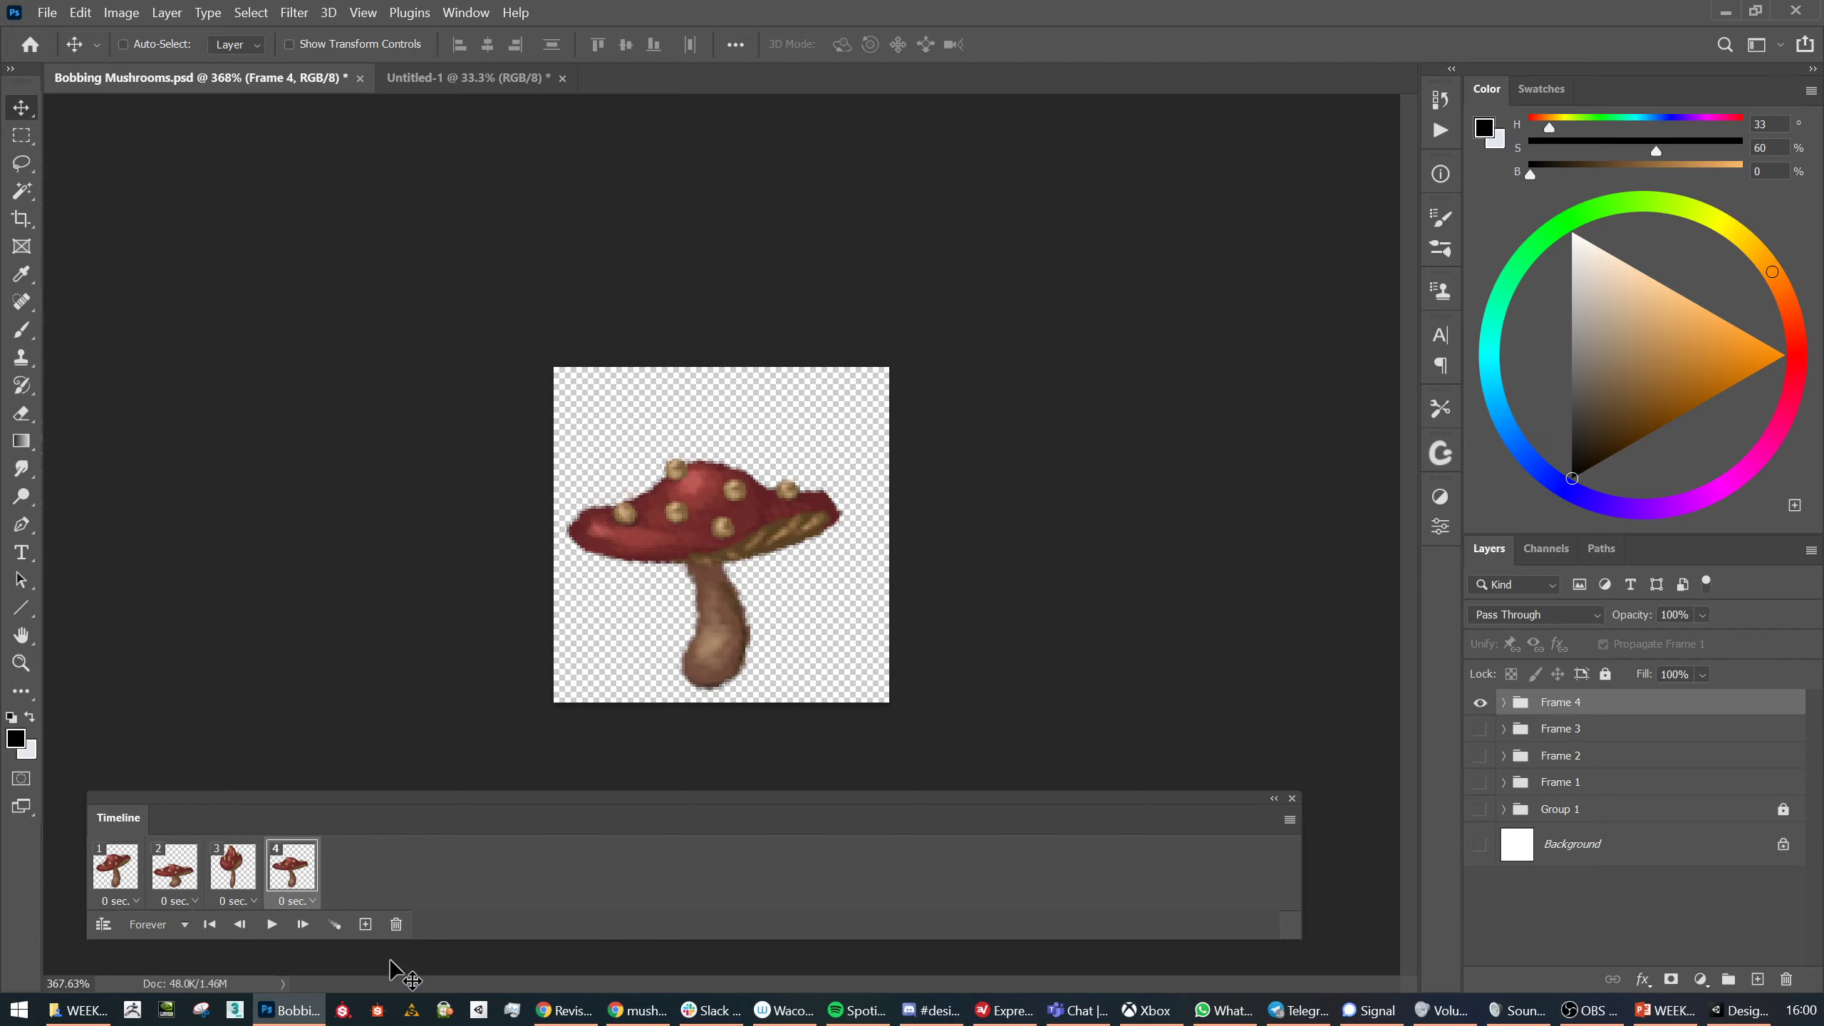
Play the four-frame animation without delay at a reduced zoom to check the motion, and stop it
left_click(270, 925)
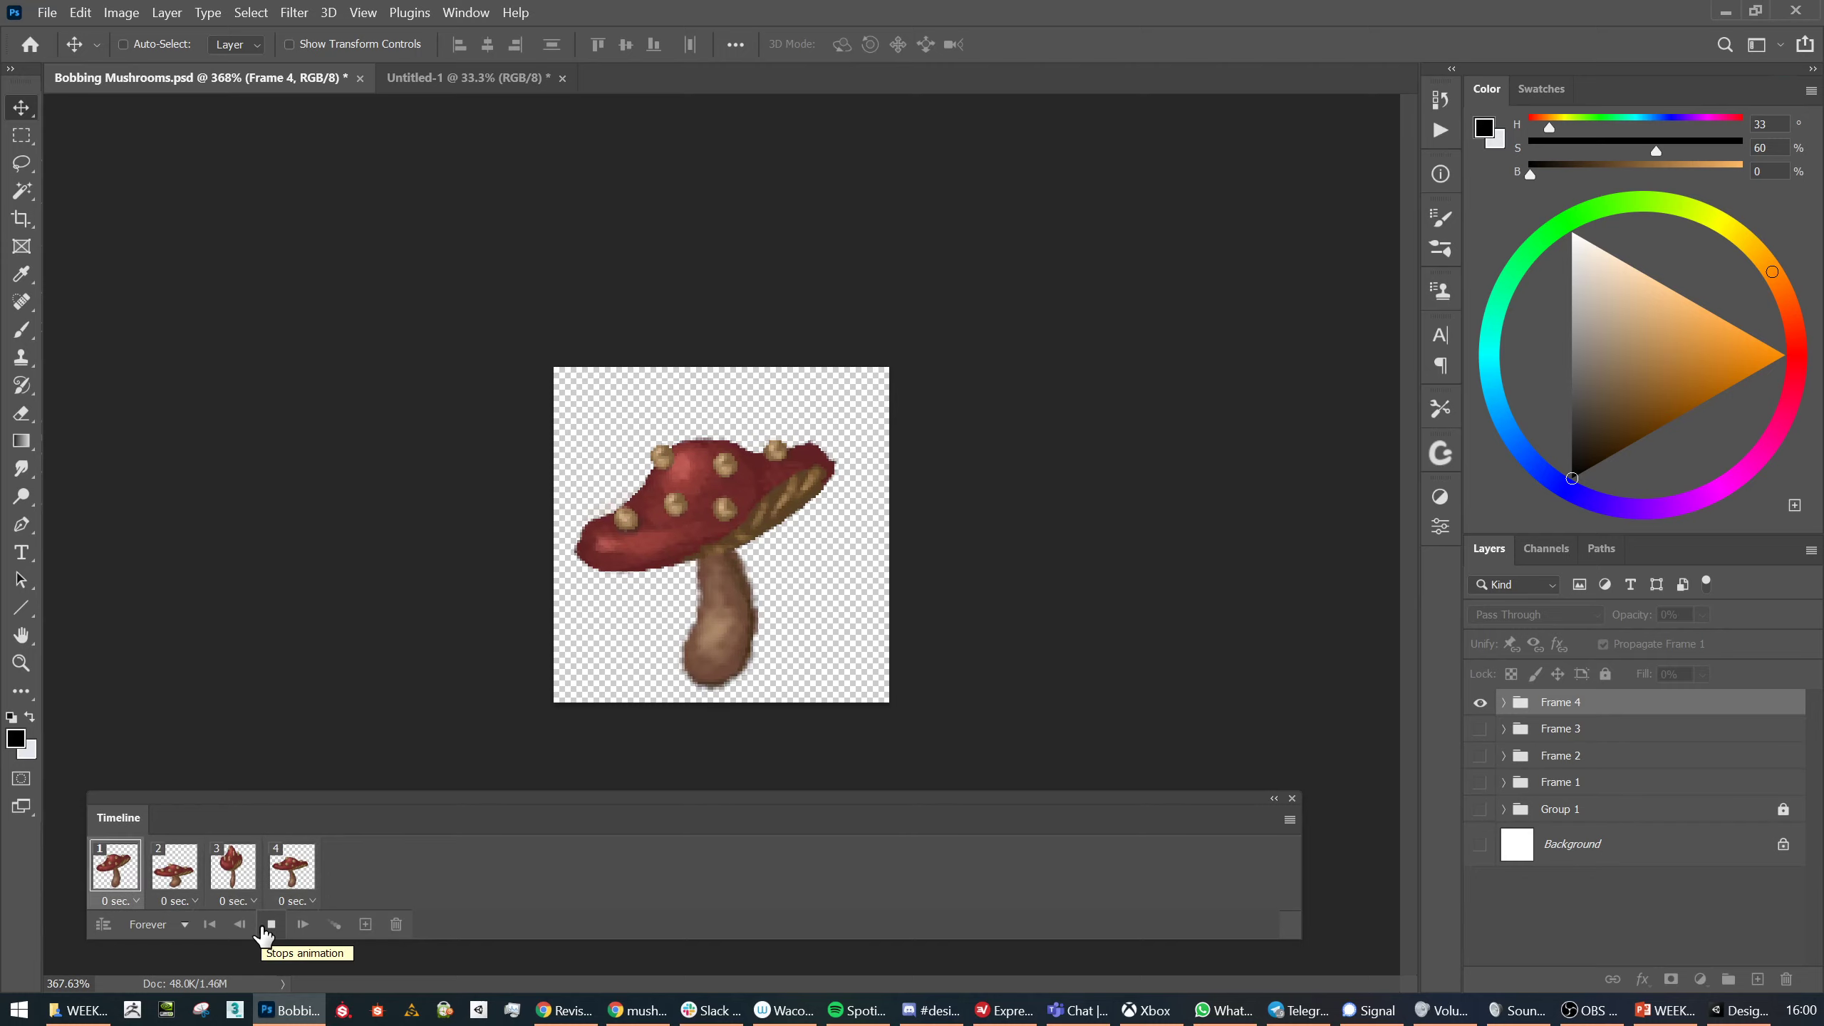
scroll(866, 613, "down", 2)
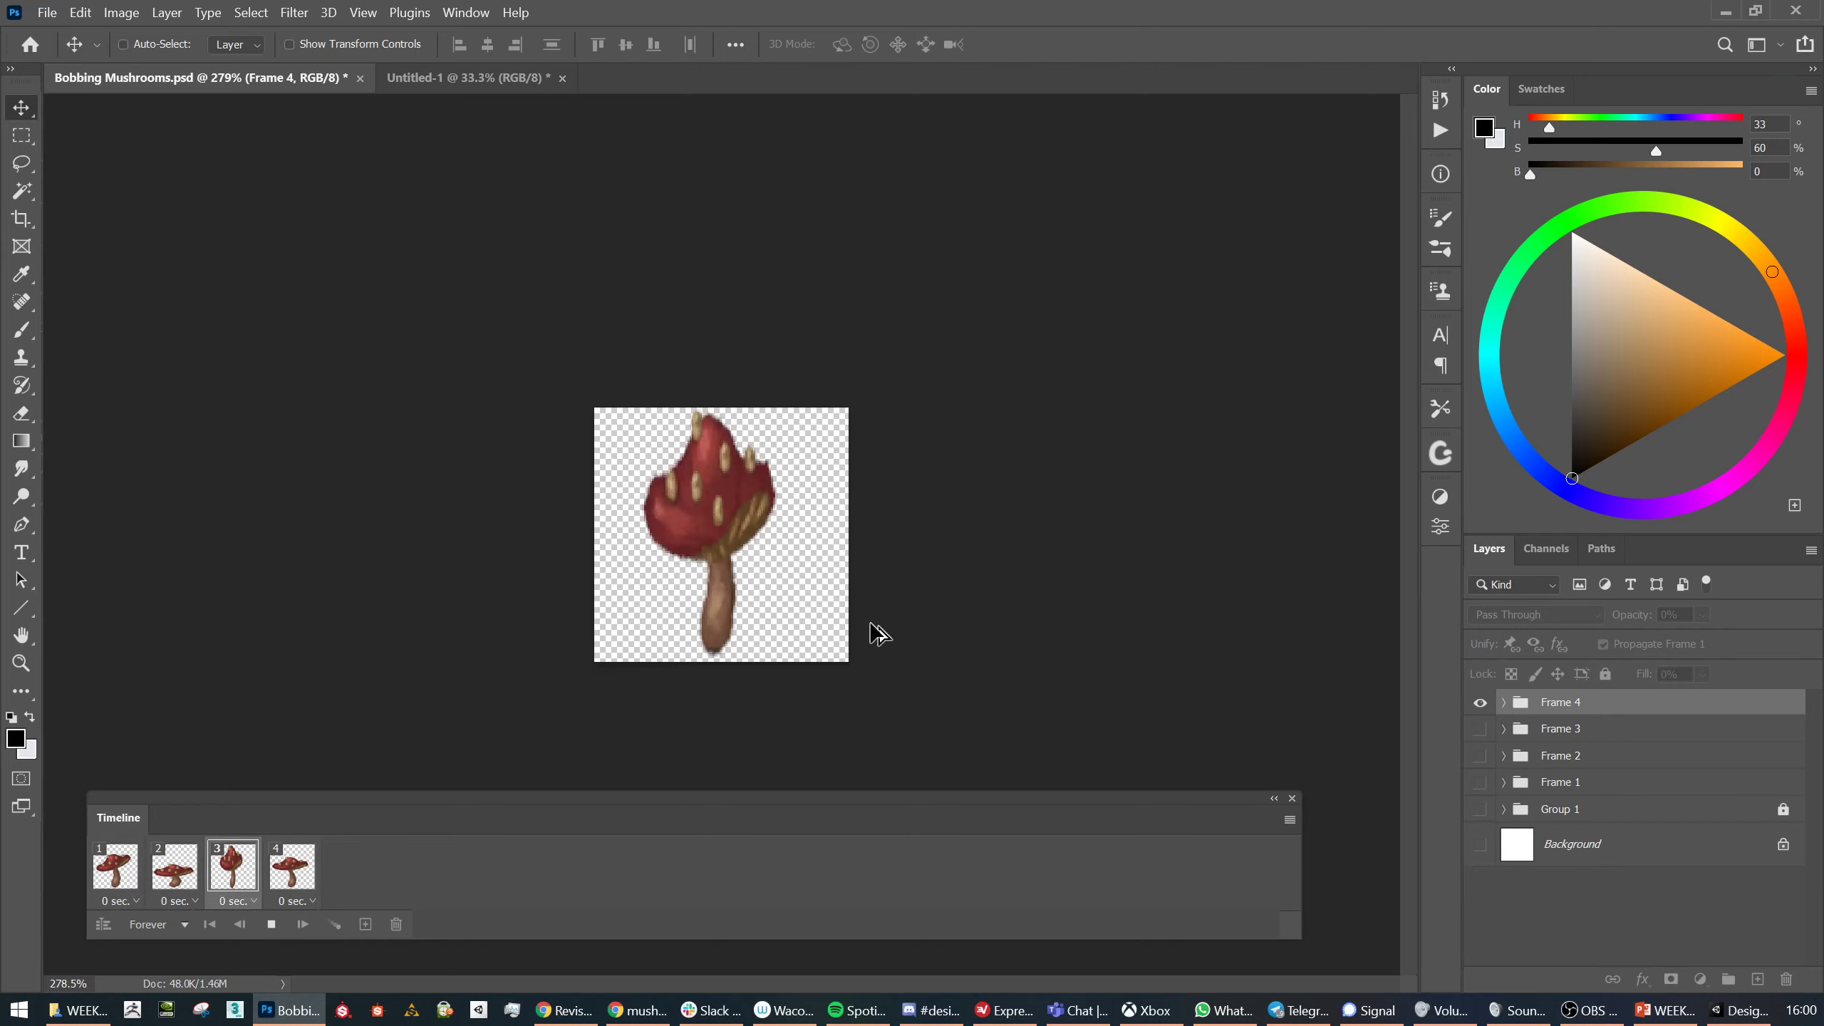
scroll(878, 633, "down", 4)
left_click(271, 925)
Set the delay of all four animation frames to 0.1 seconds and briefly play the result
left_click(119, 901)
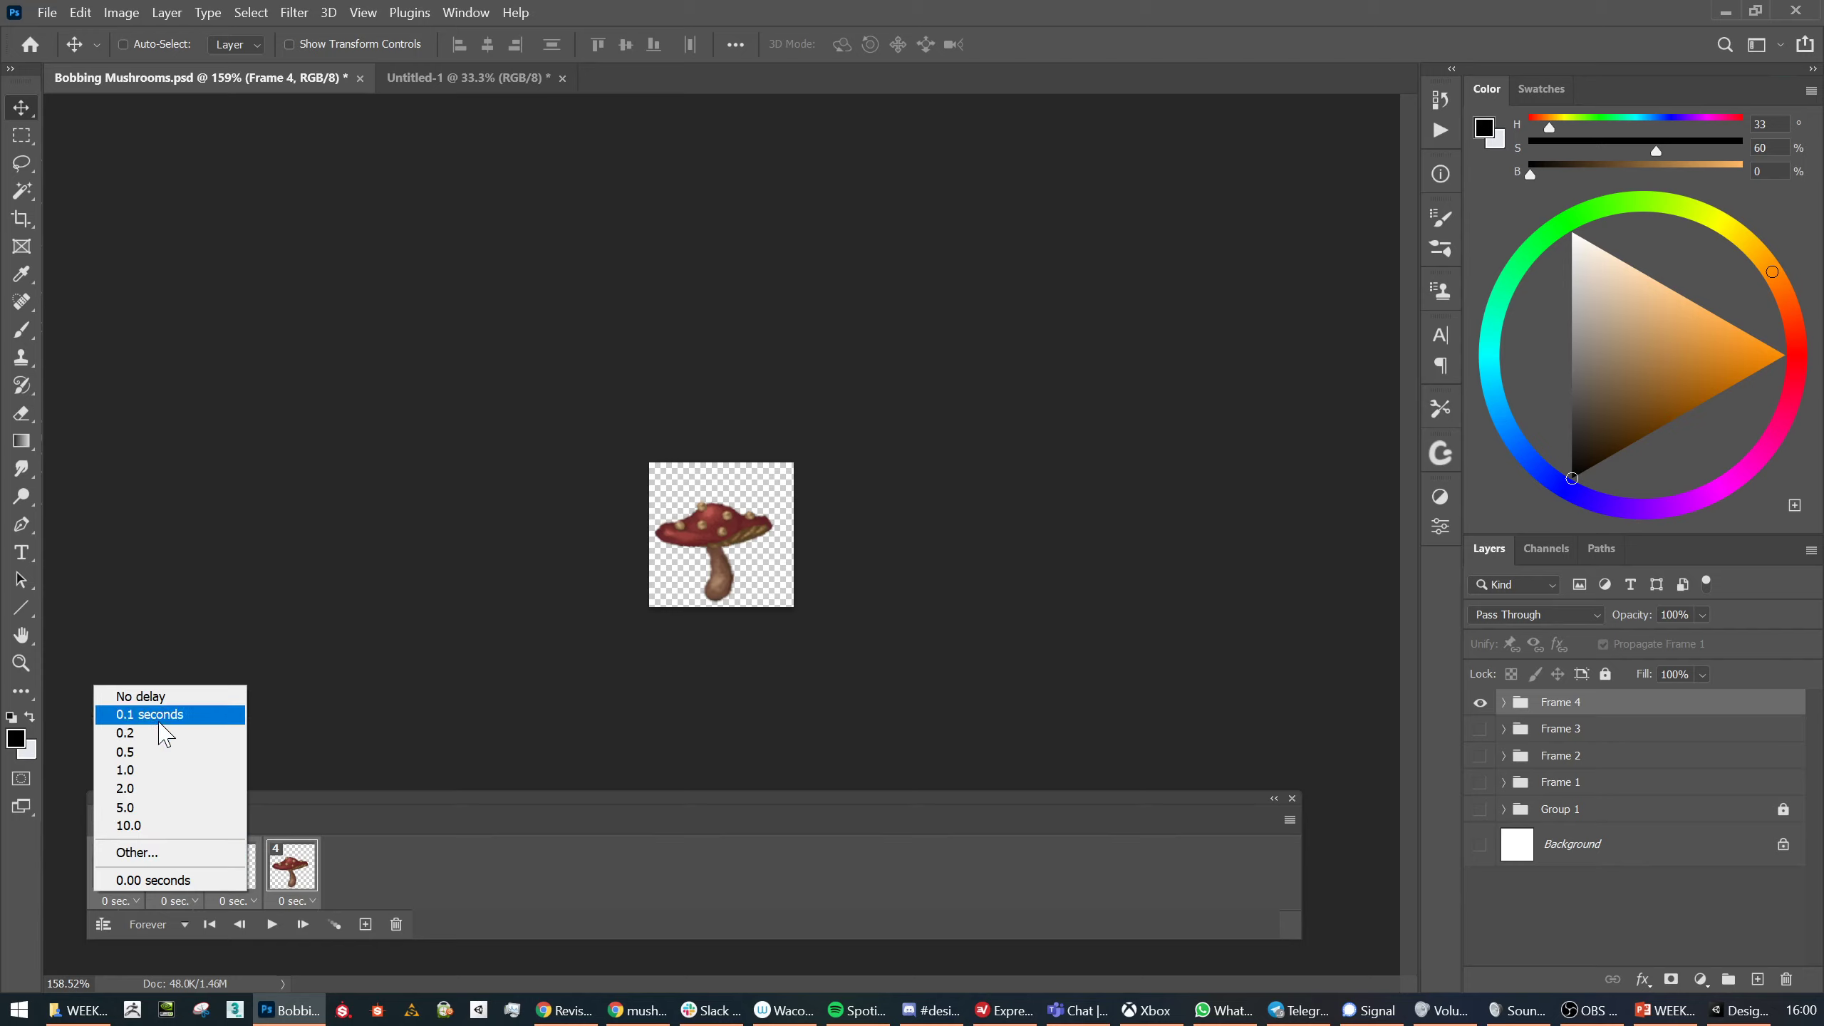
left_click(161, 721)
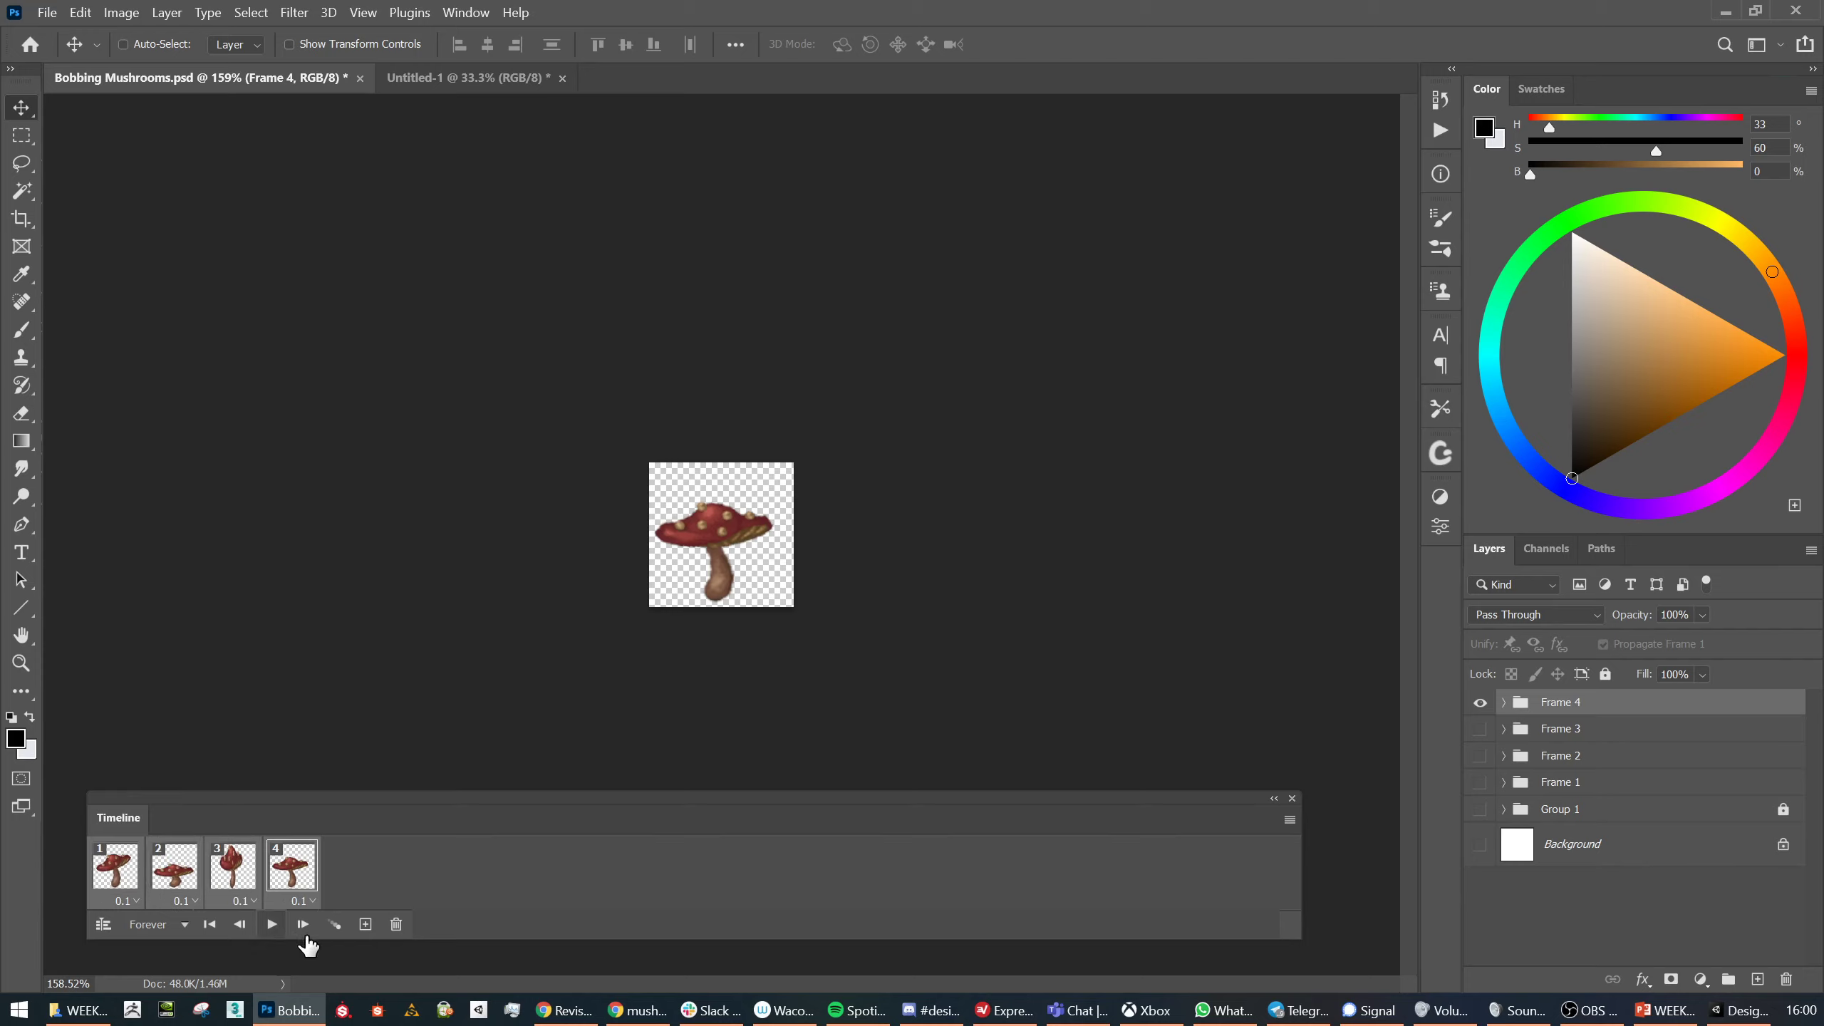
left_click(272, 928)
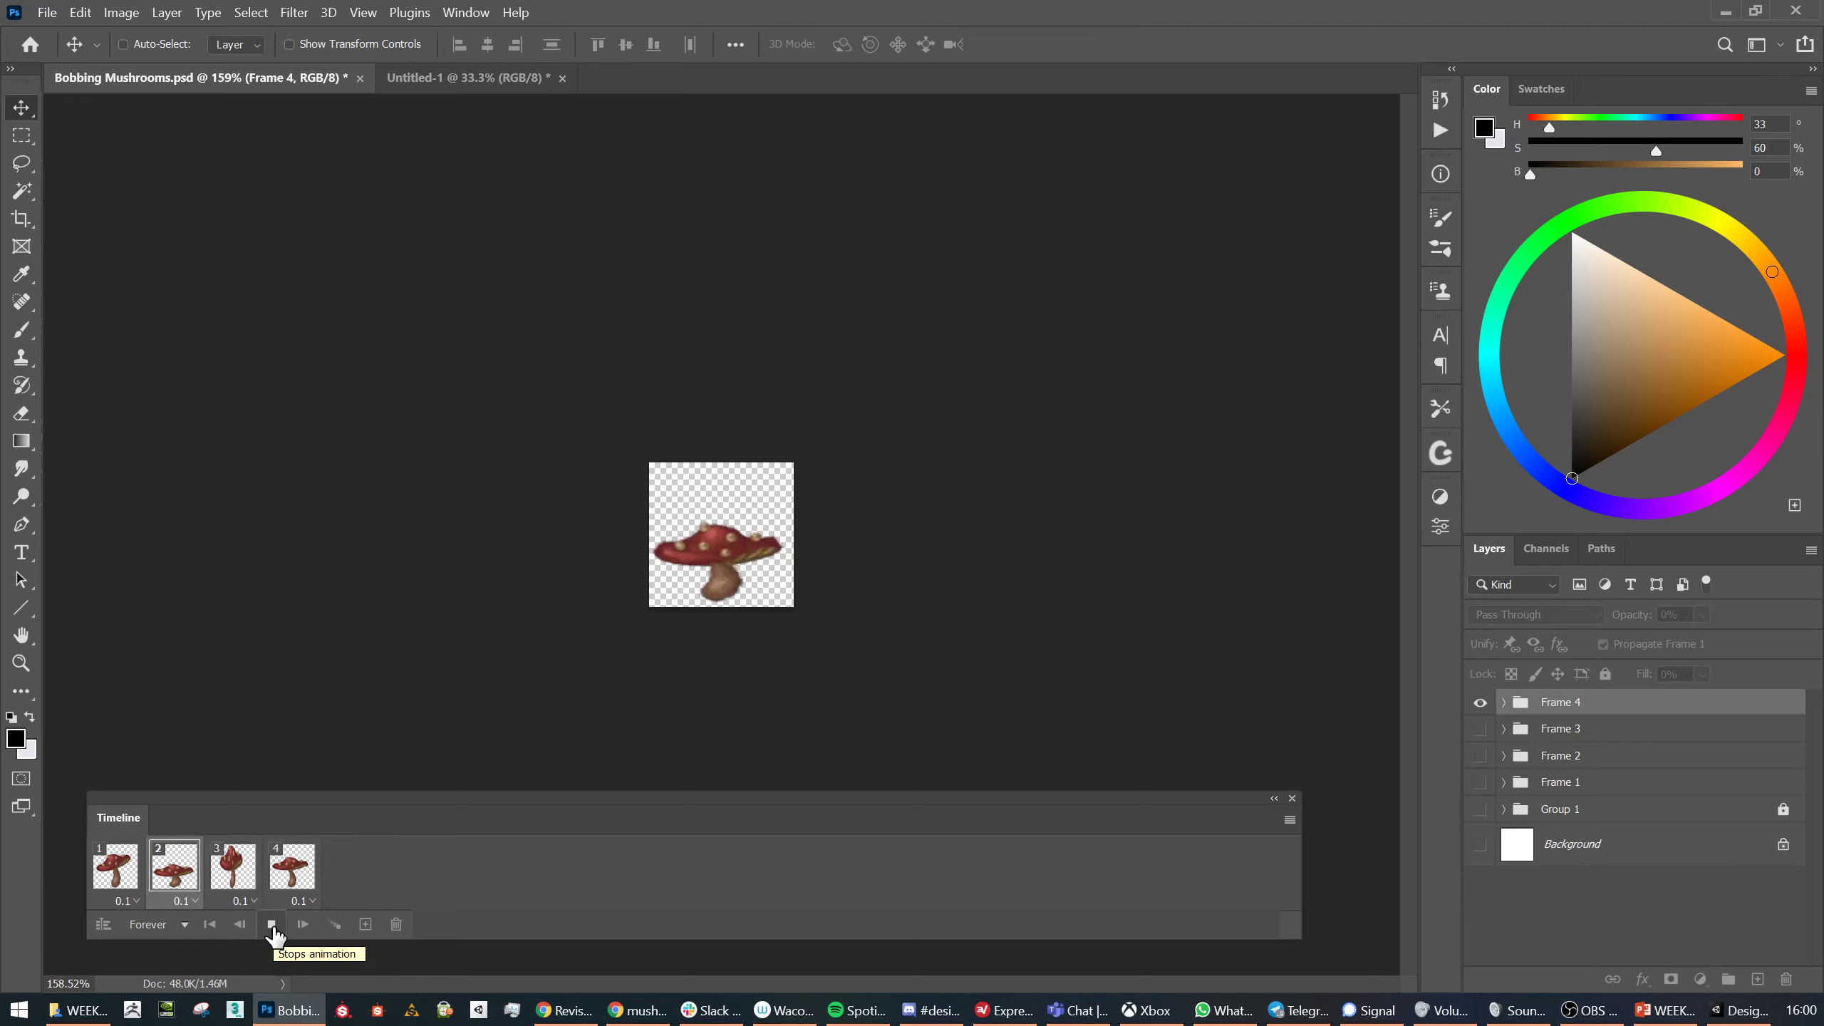
left_click(272, 926)
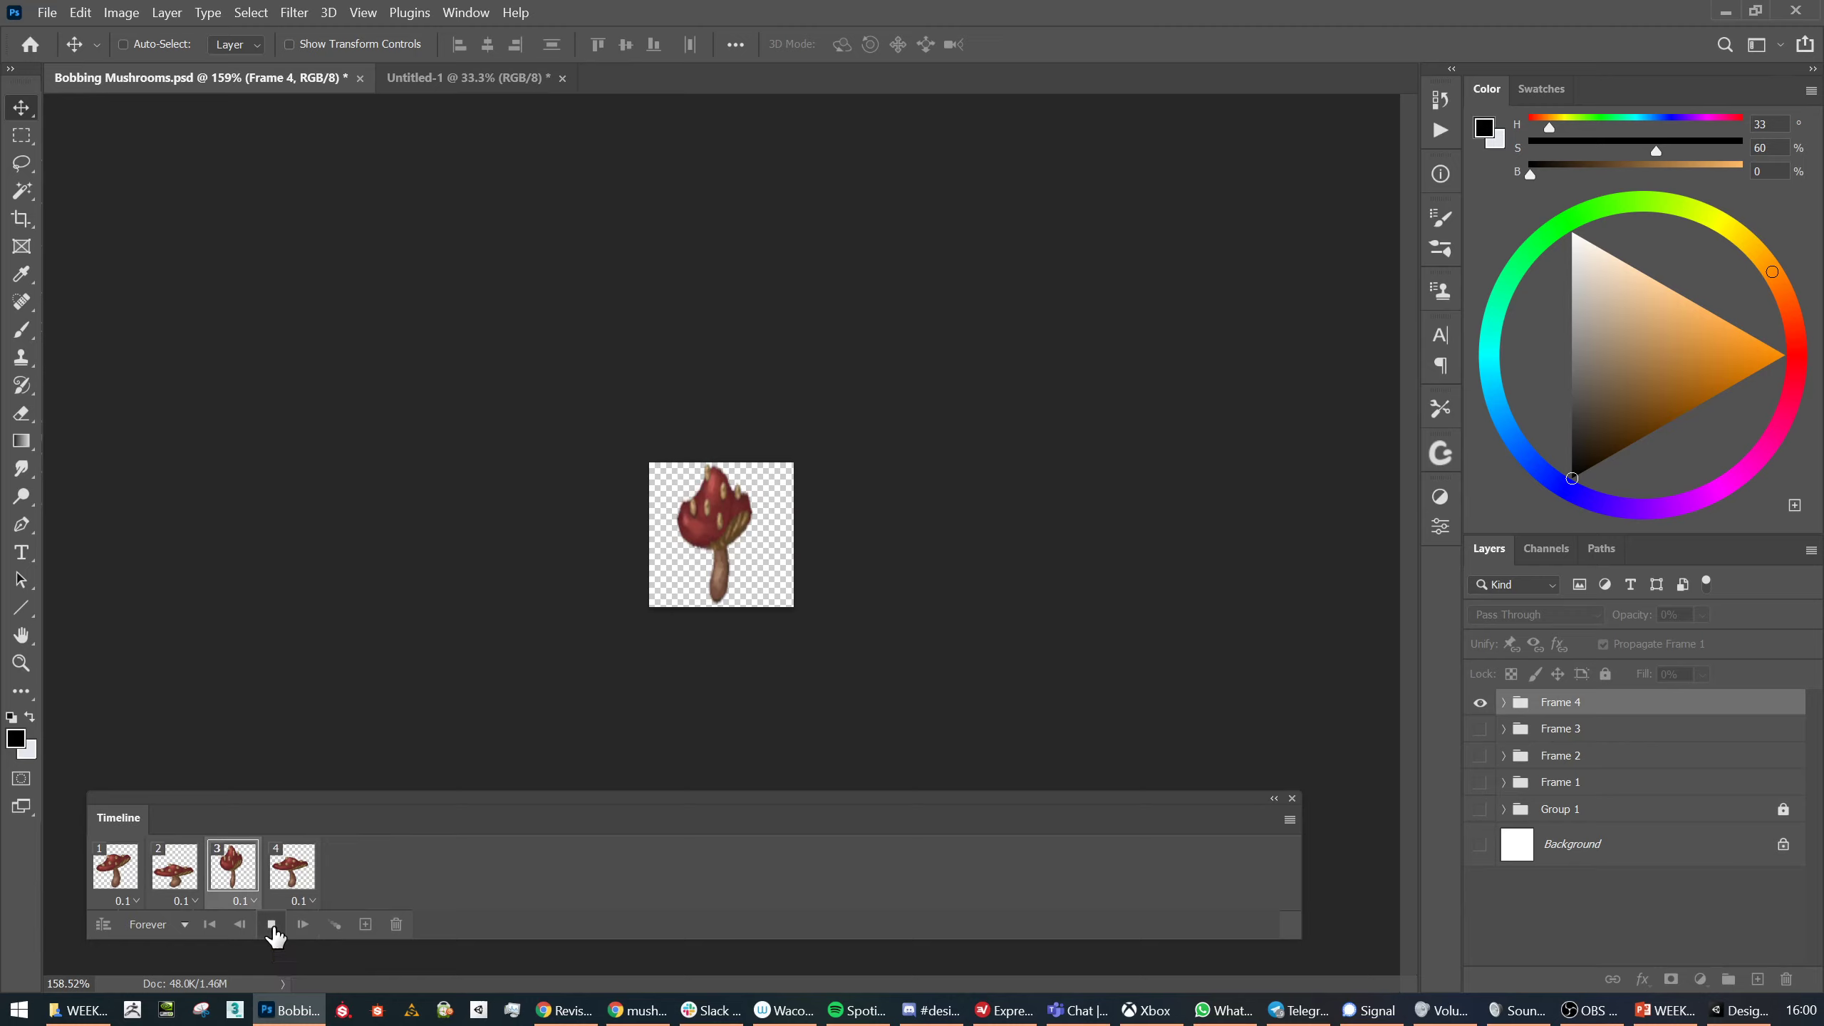
Select all four animation frames and set their delay to 0.2 seconds
left_click(136, 902)
left_click(388, 872)
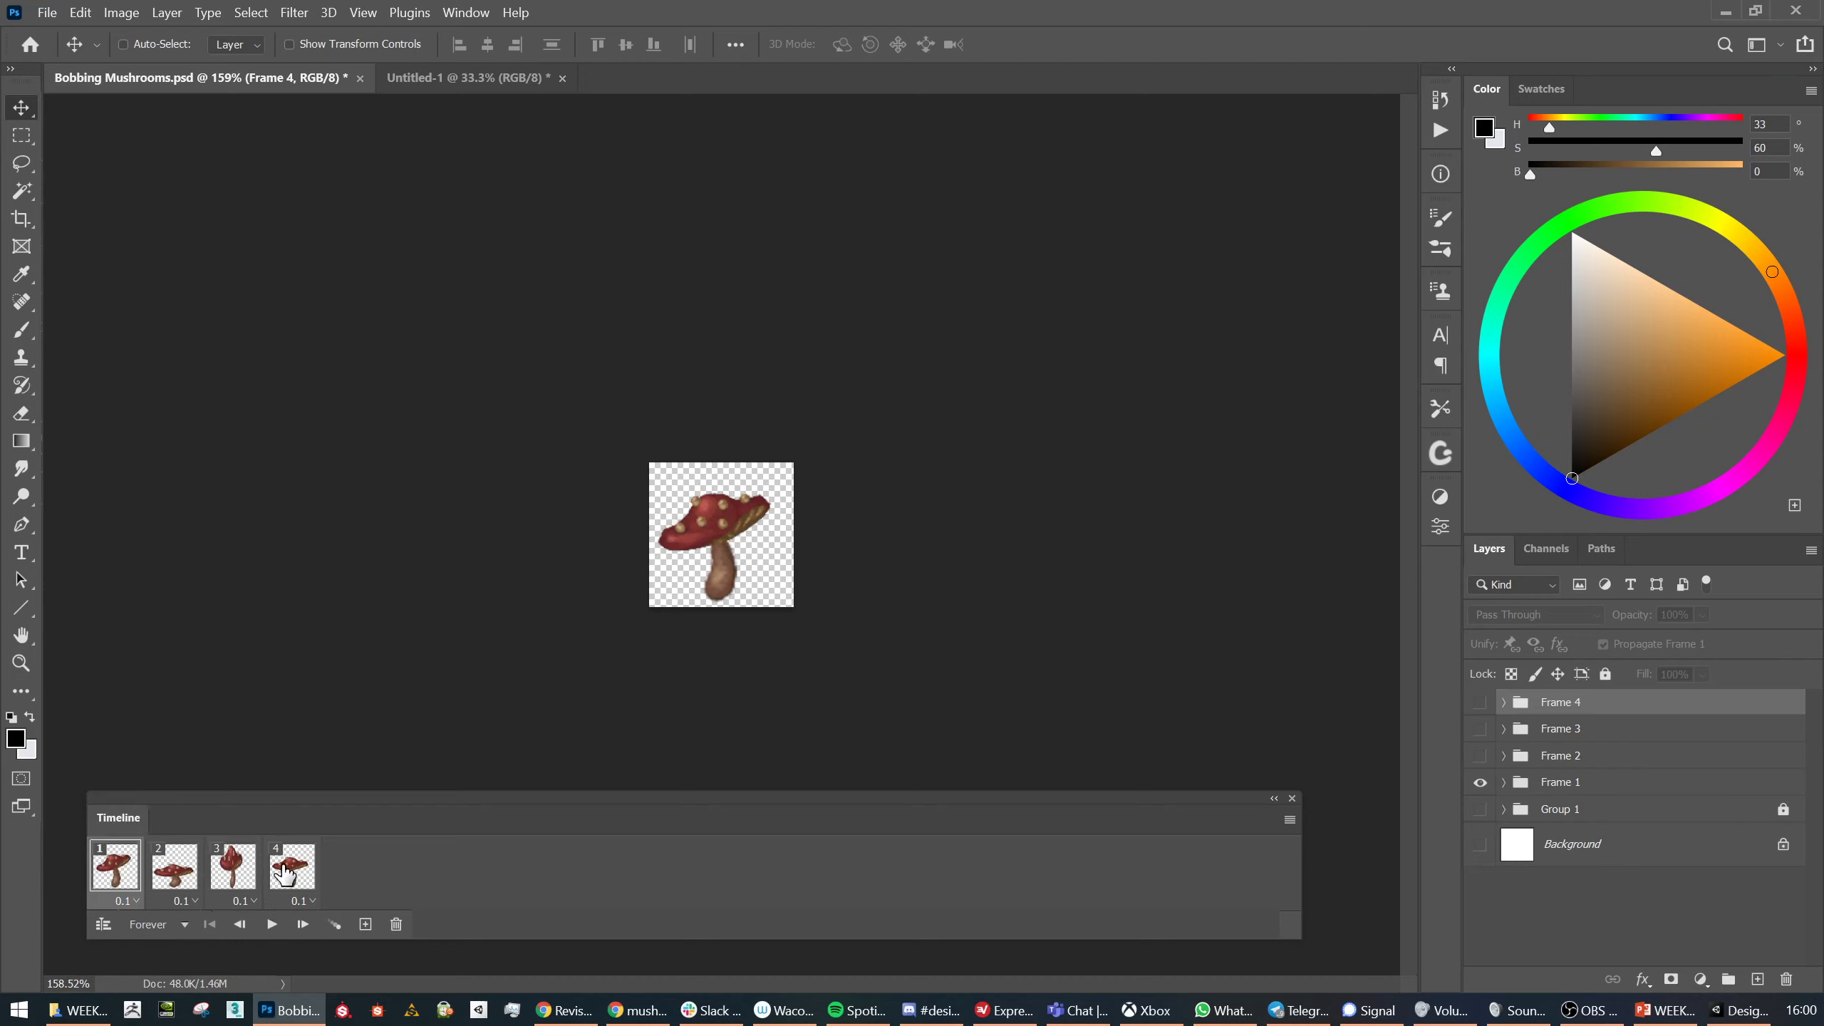
left_click(291, 870)
left_click(135, 901)
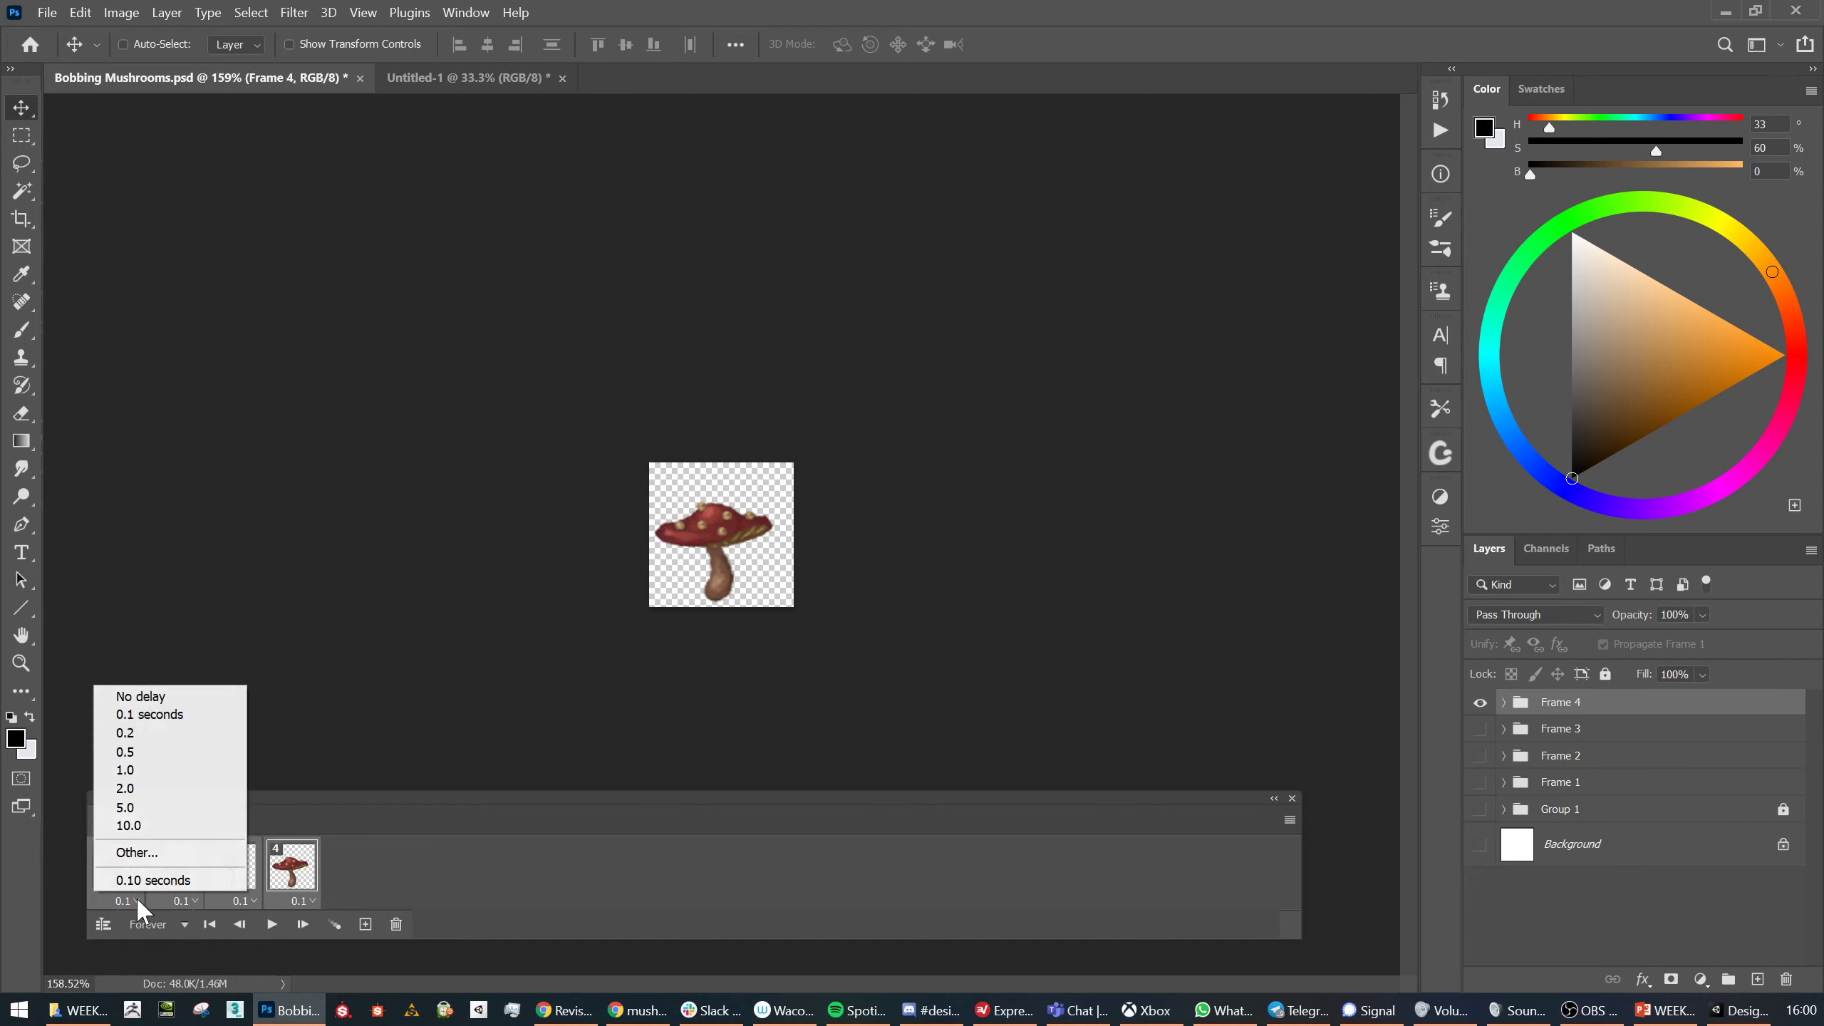
left_click(154, 733)
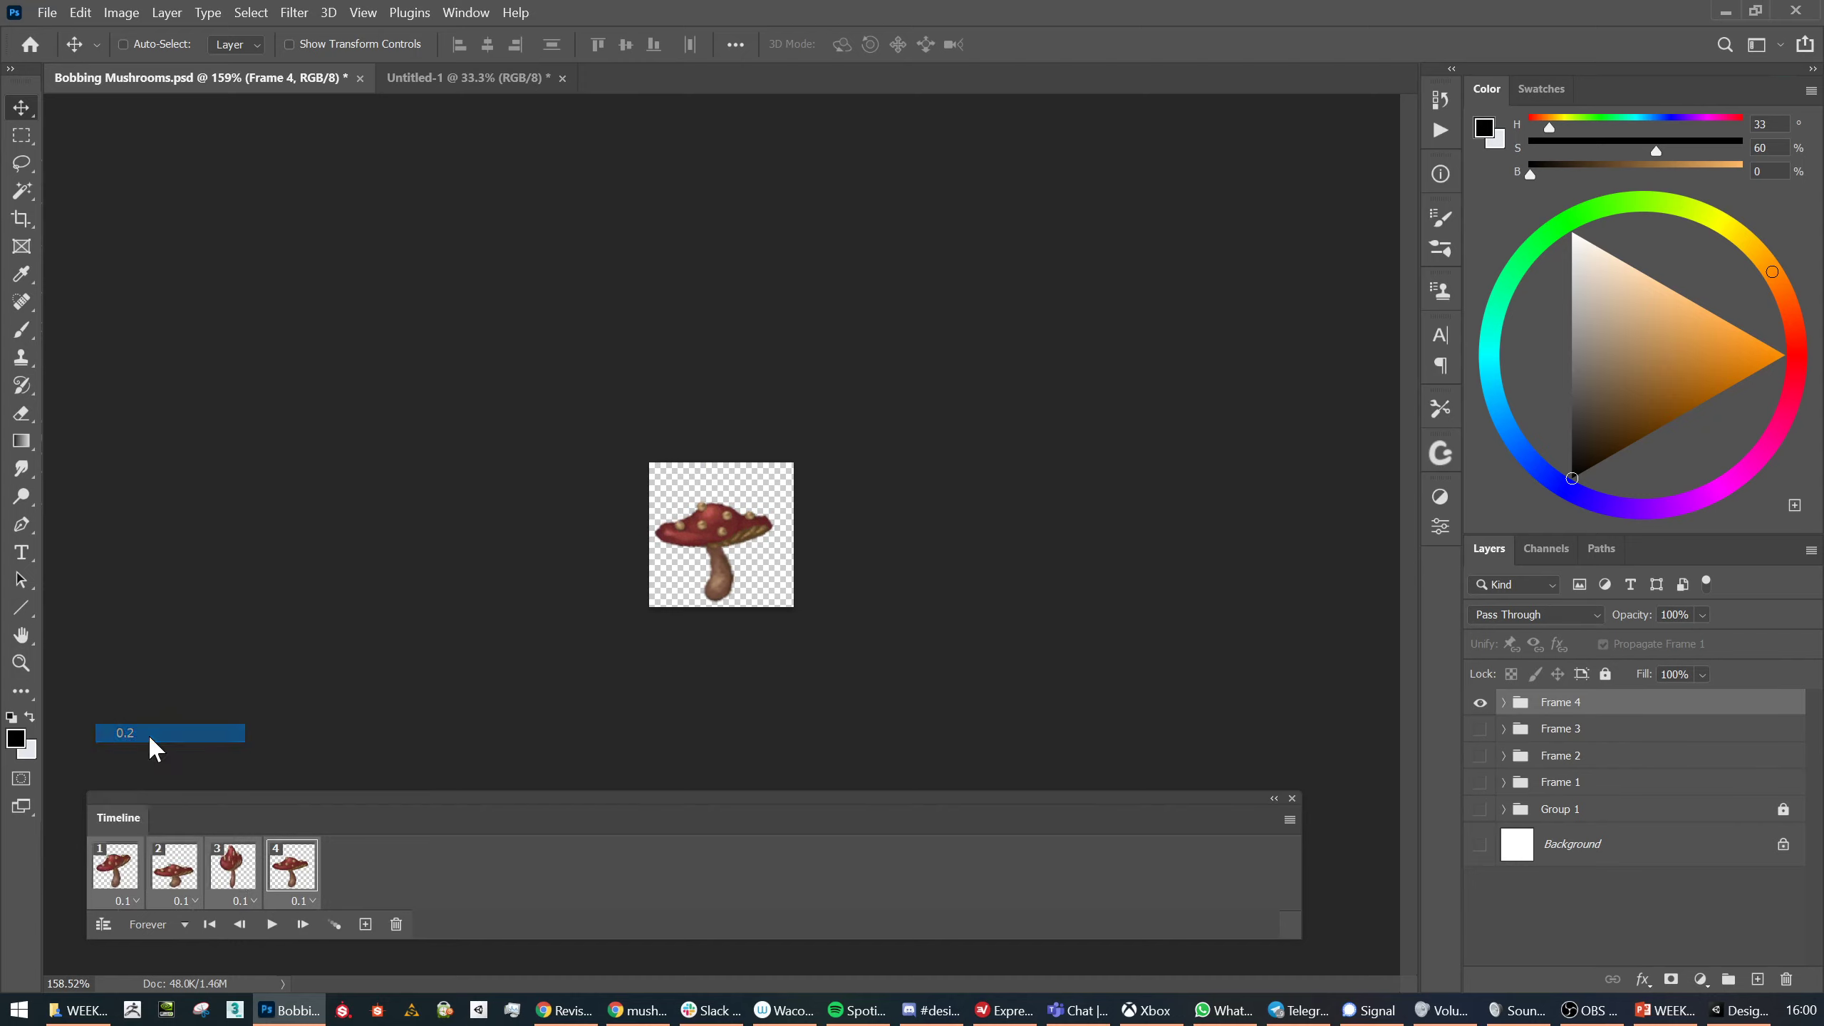
Play the animation at the 0.2-second delay at a smaller canvas zoom, and stop it
left_click(272, 925)
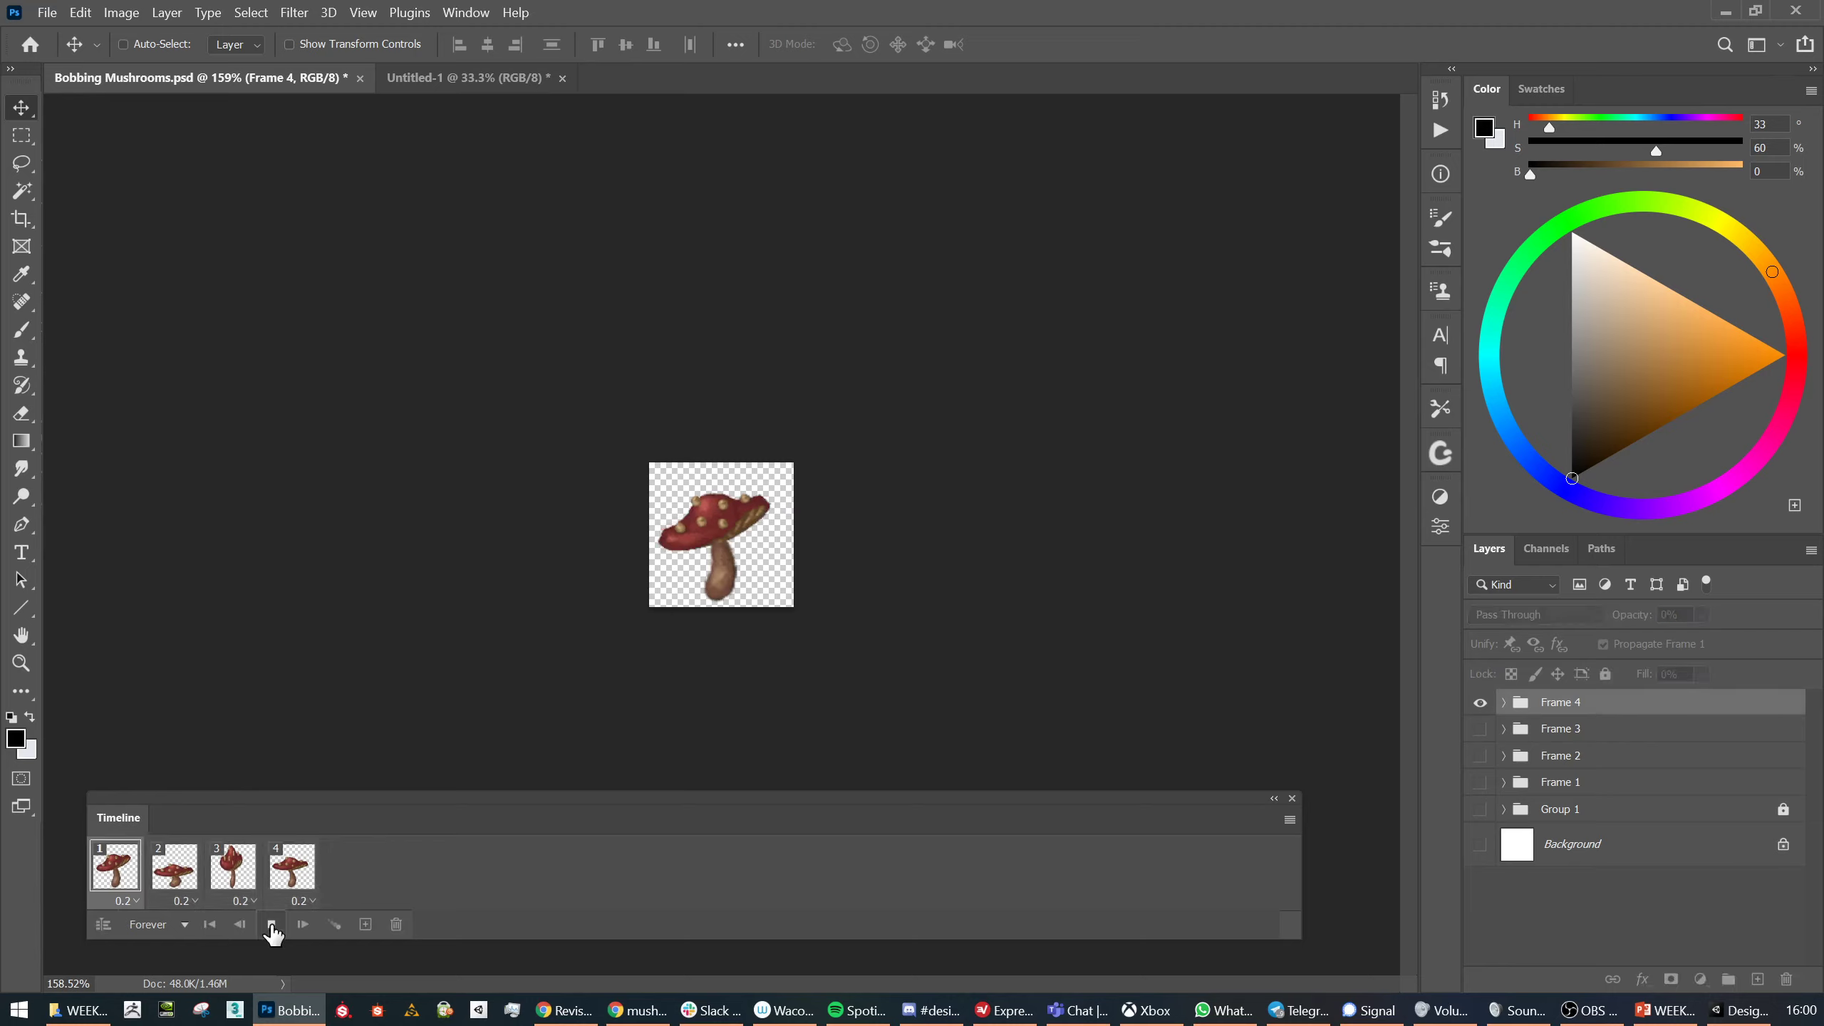
scroll(819, 586, "down", 2)
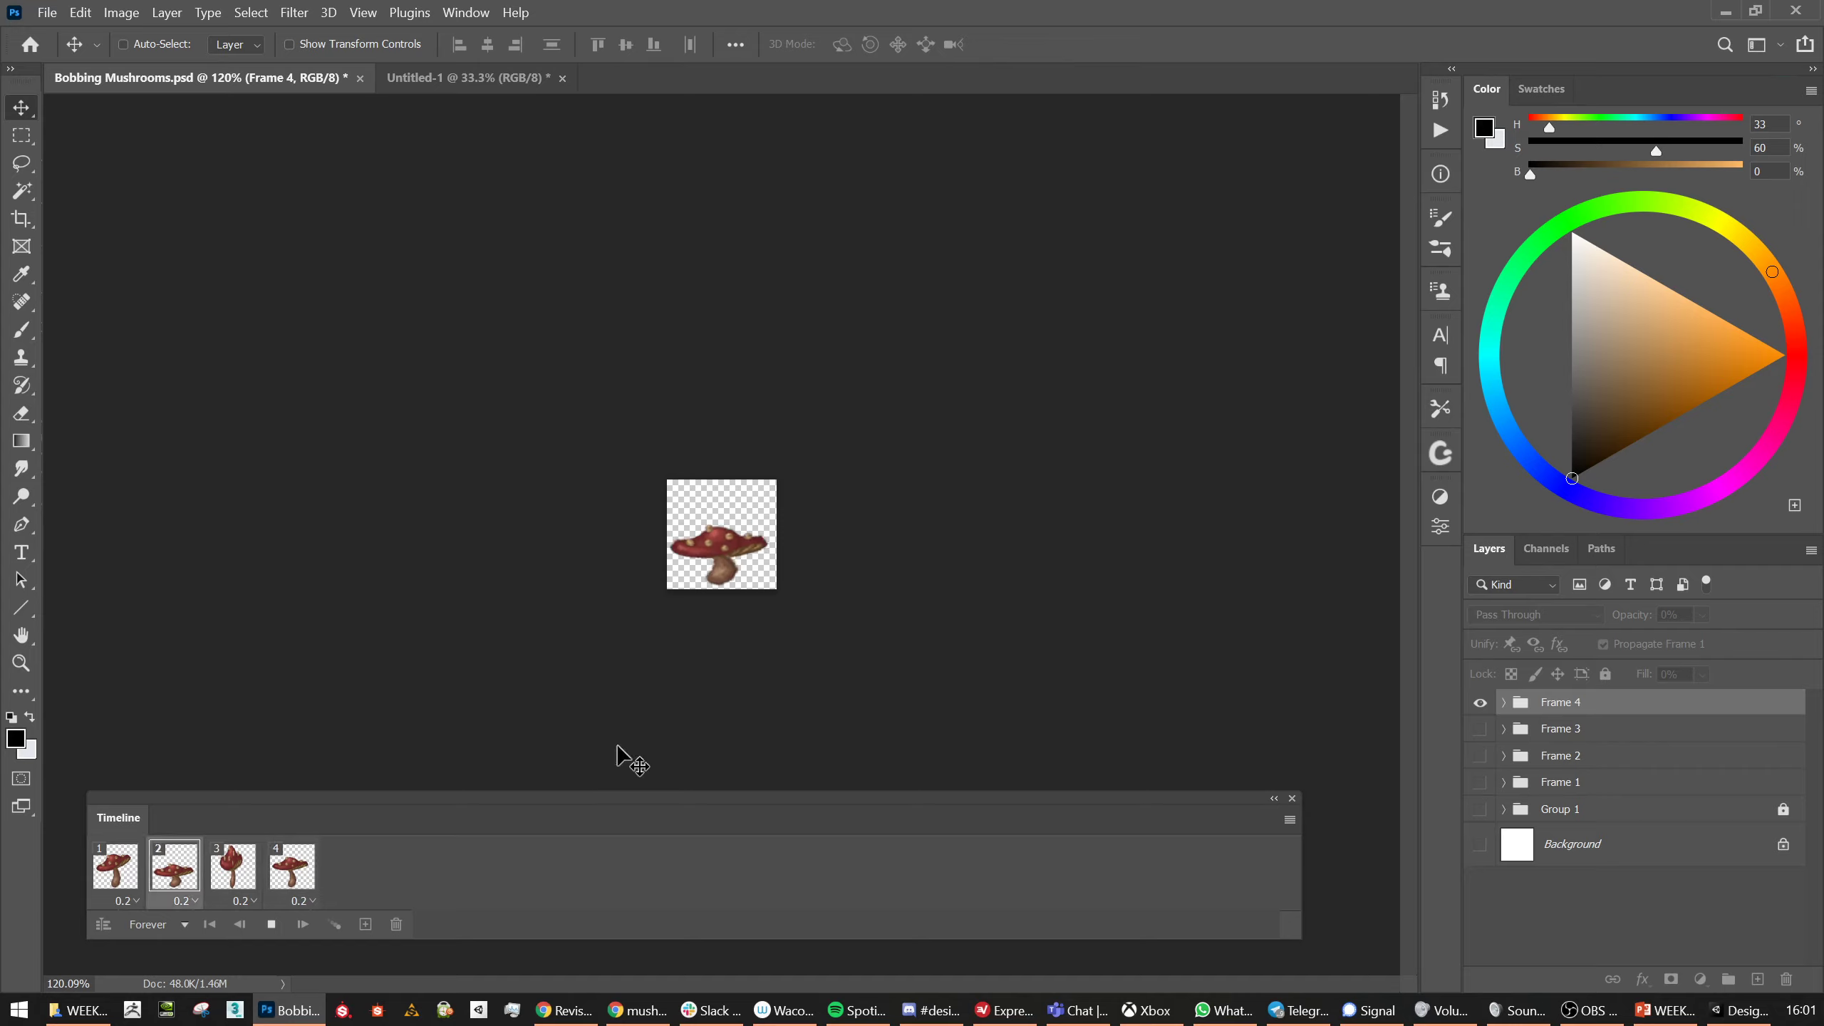
left_click(276, 928)
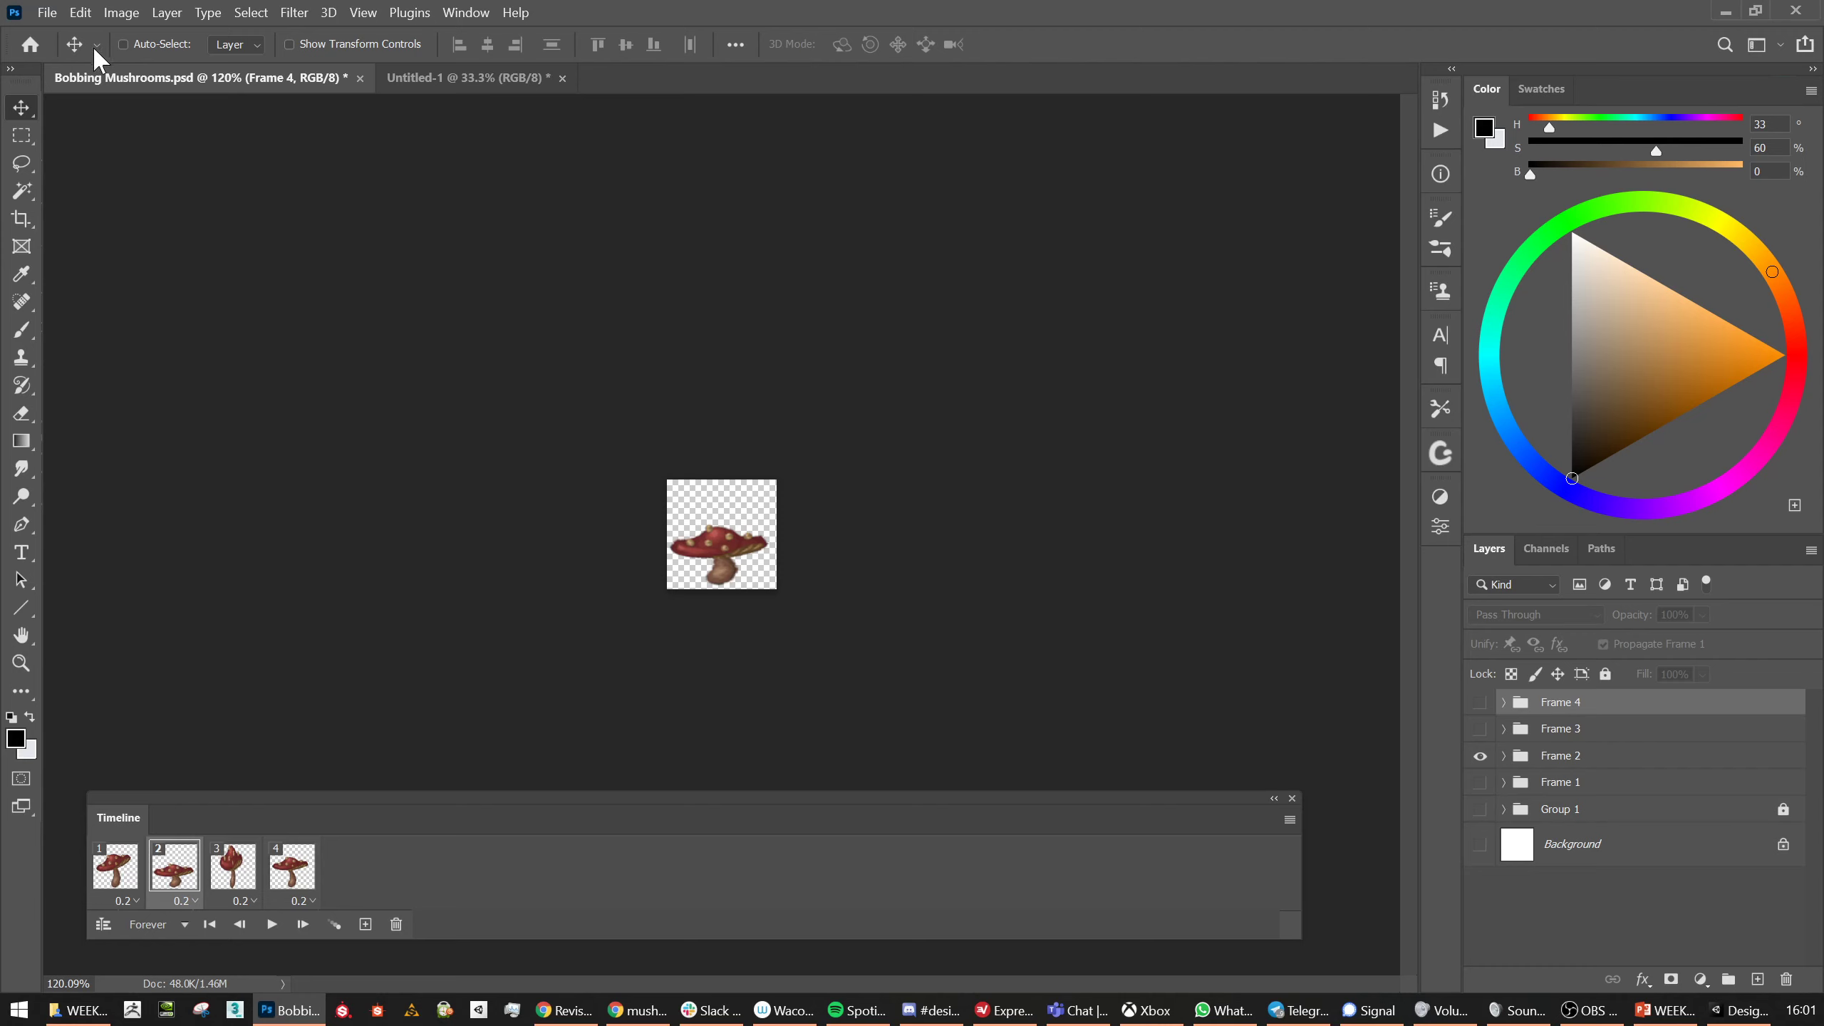
Export the animation with Save for Web as a GIF looping forever, previewing its playback and saving it to the Desktop as Bobbing-Mushrooms.gif
left_click(48, 13)
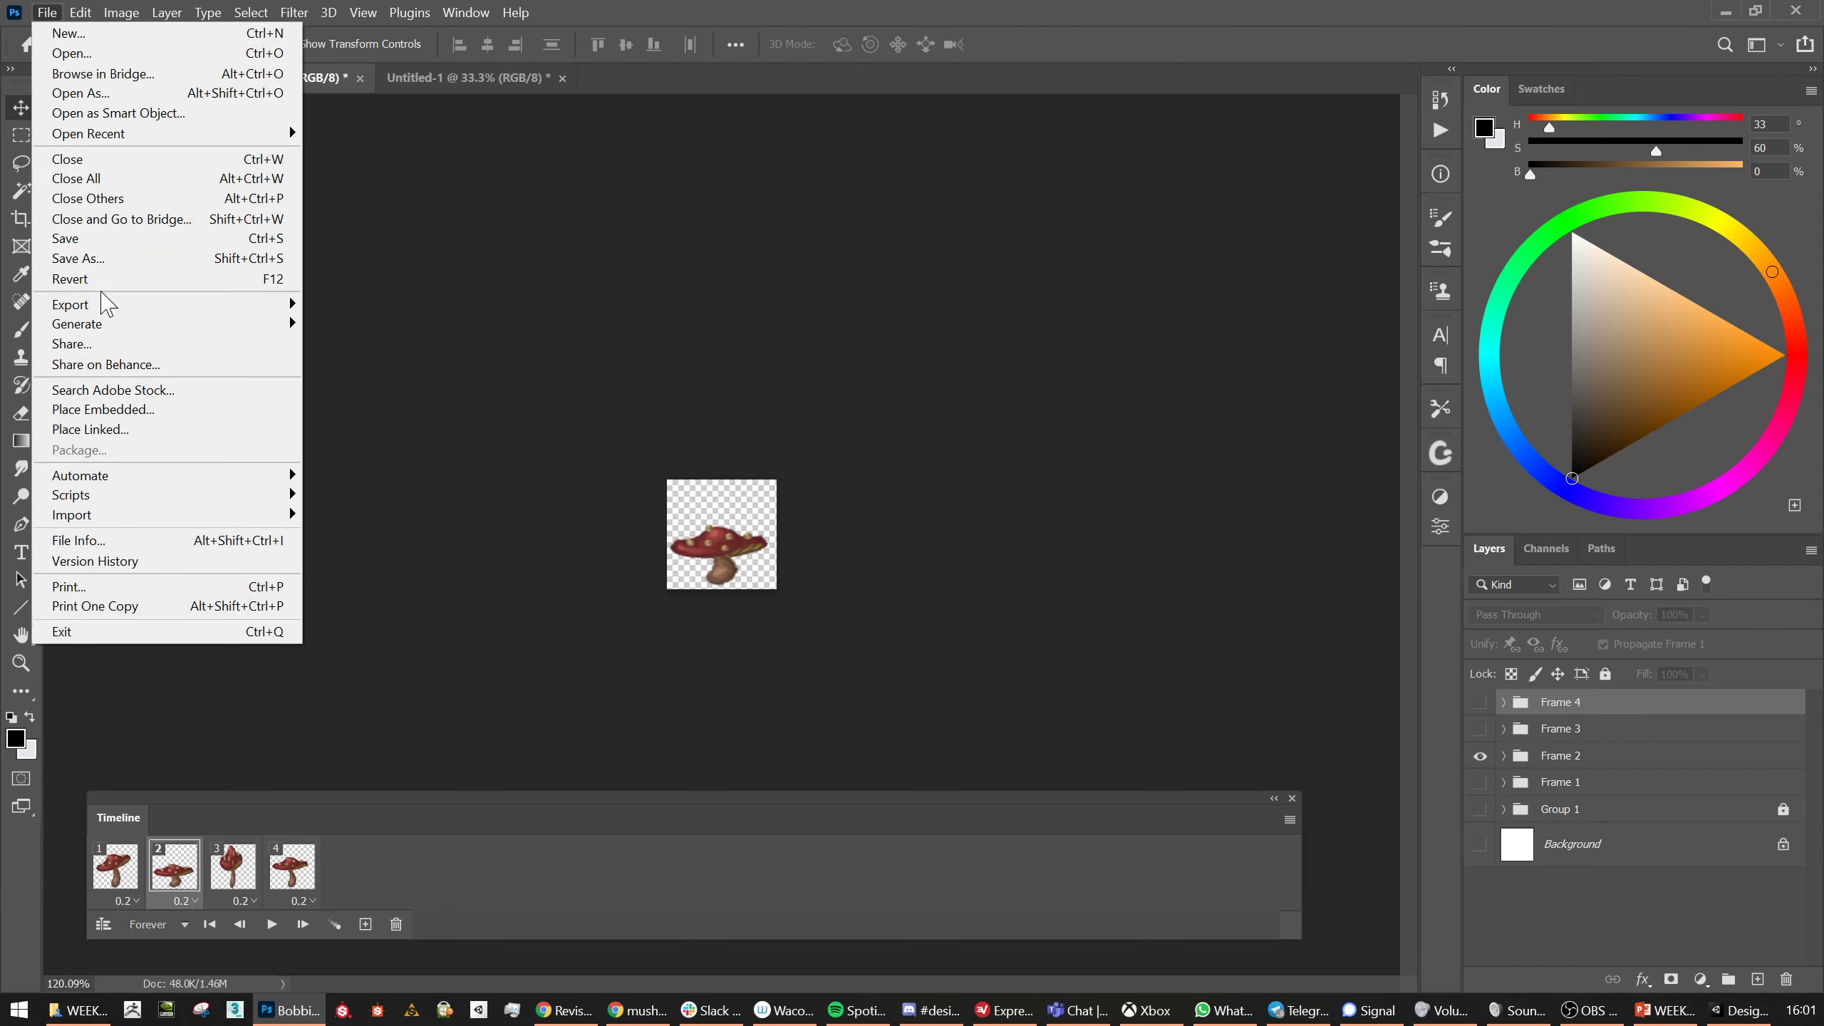
mouse_move(104, 306)
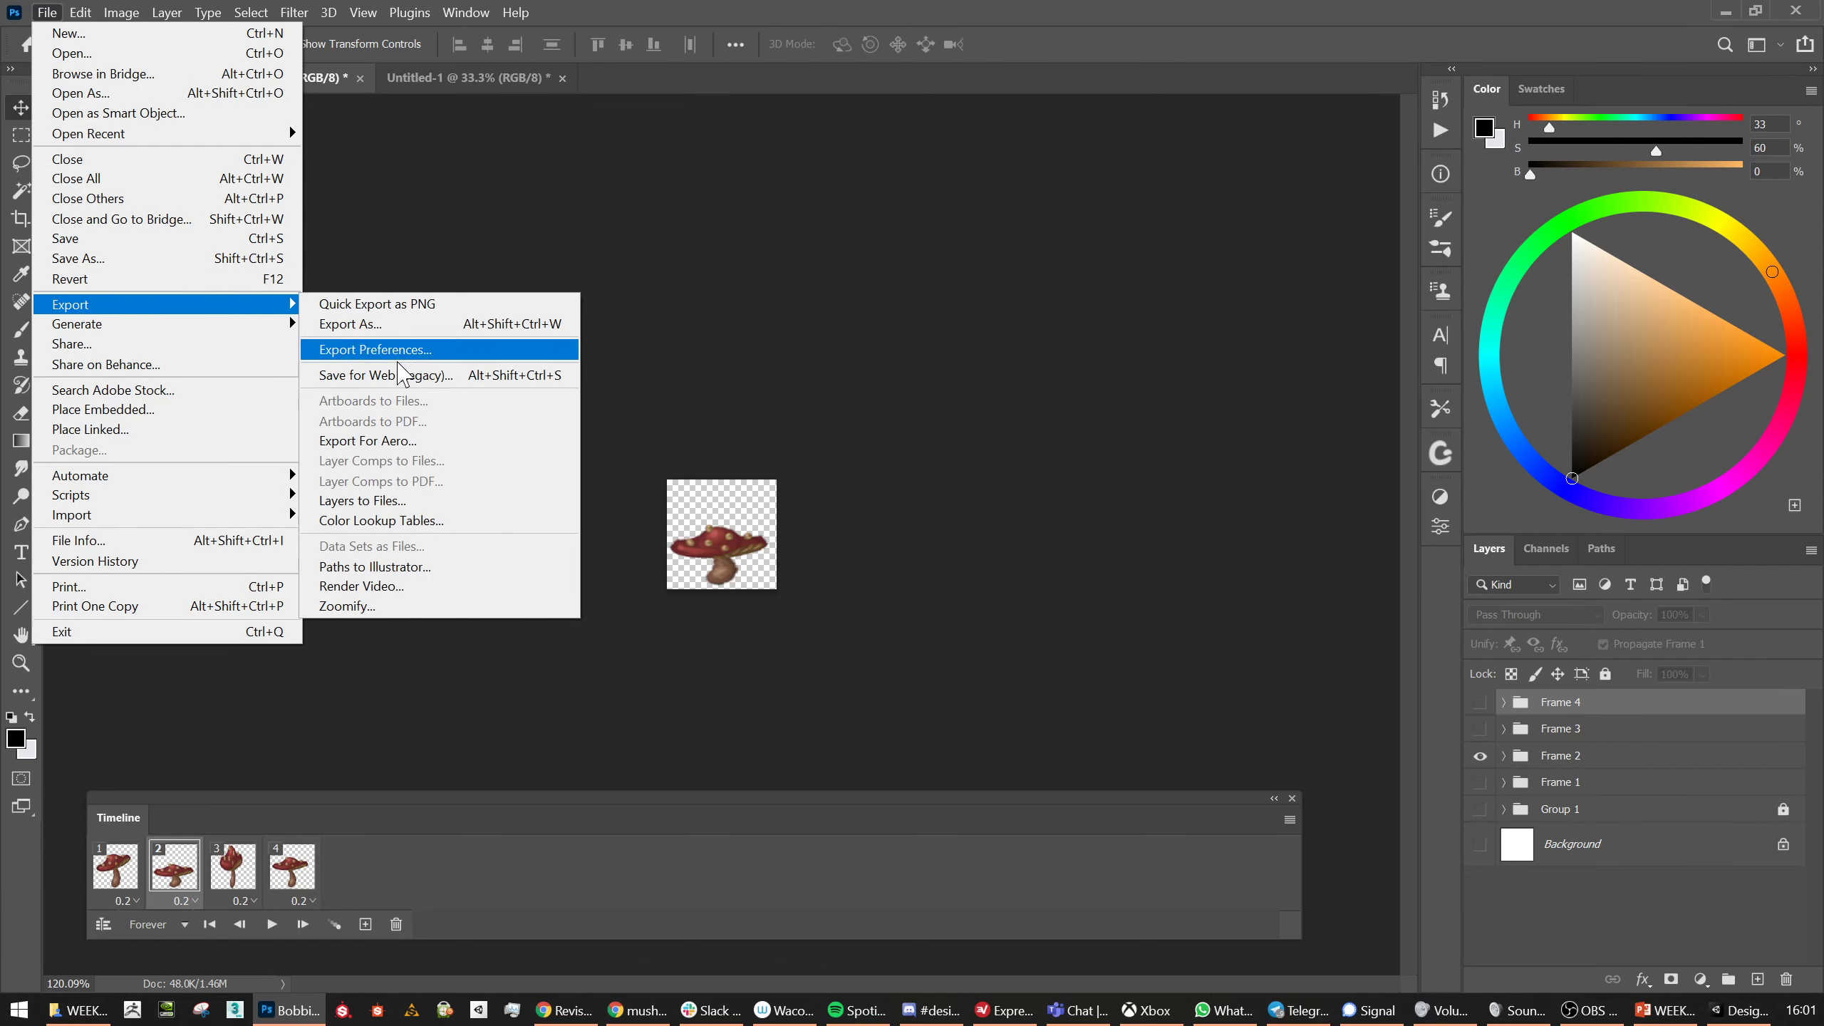
left_click(404, 375)
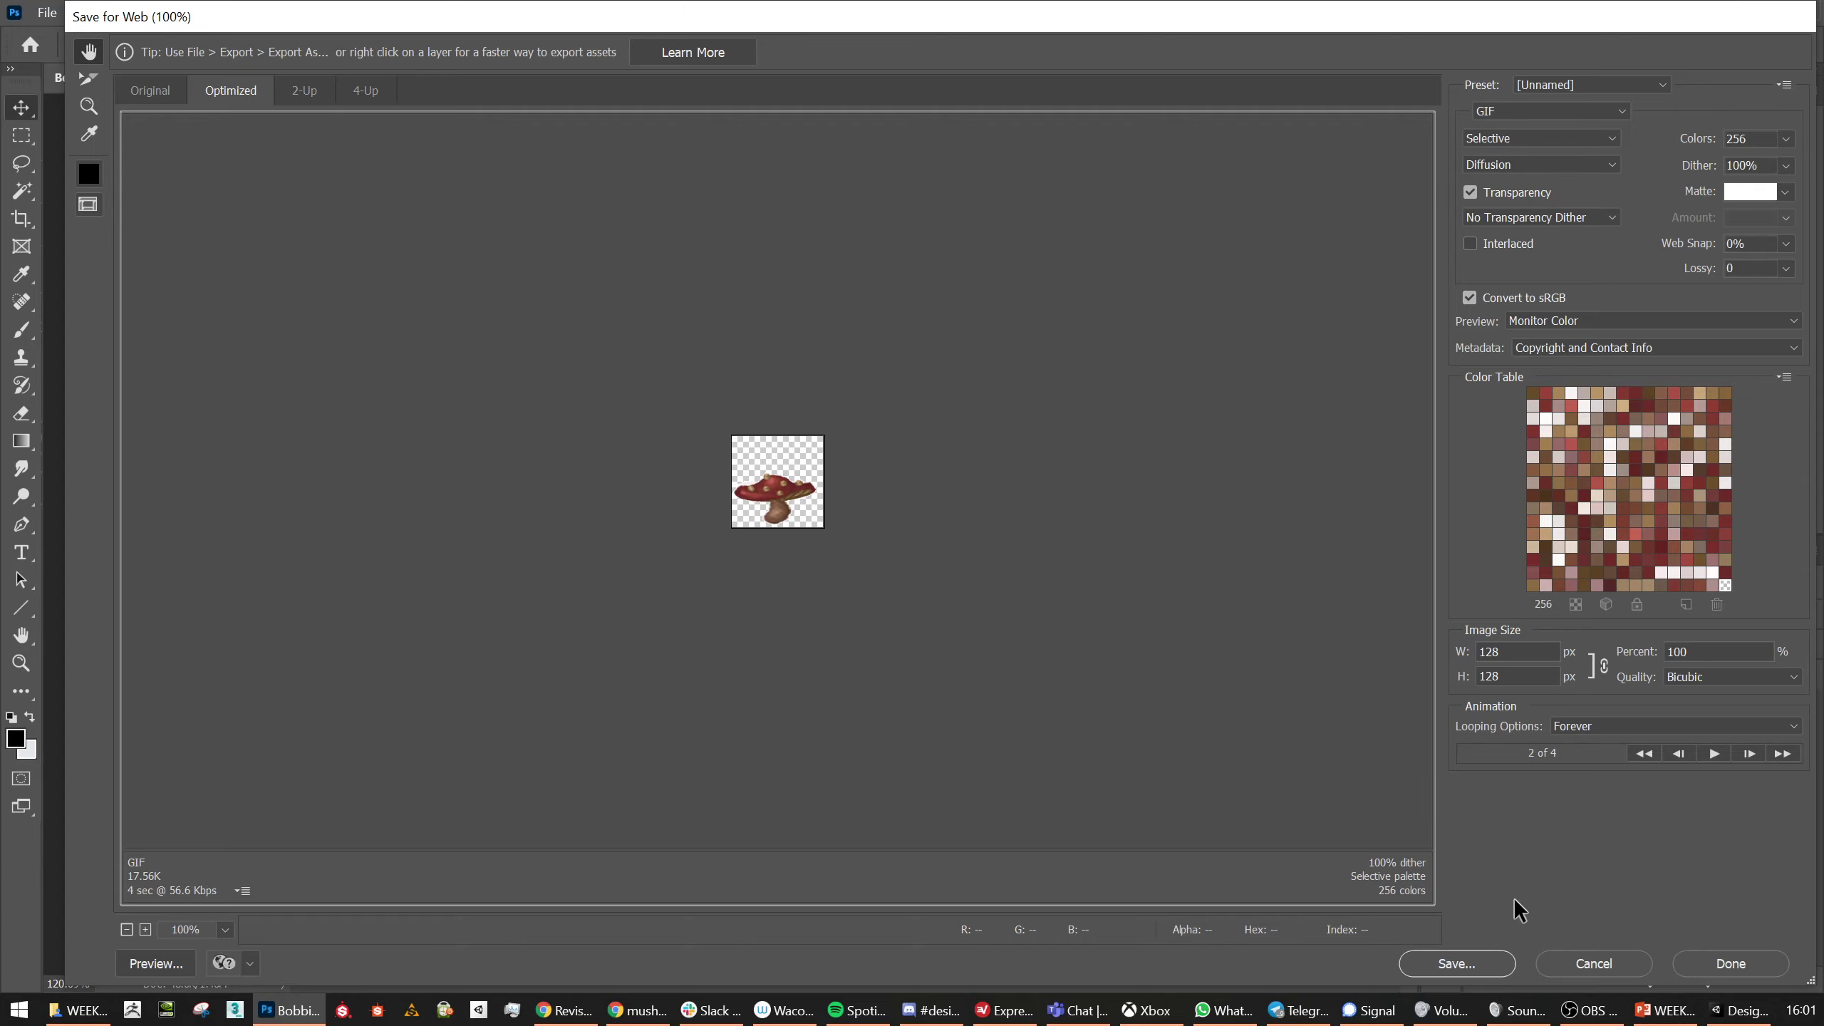
left_click(1711, 754)
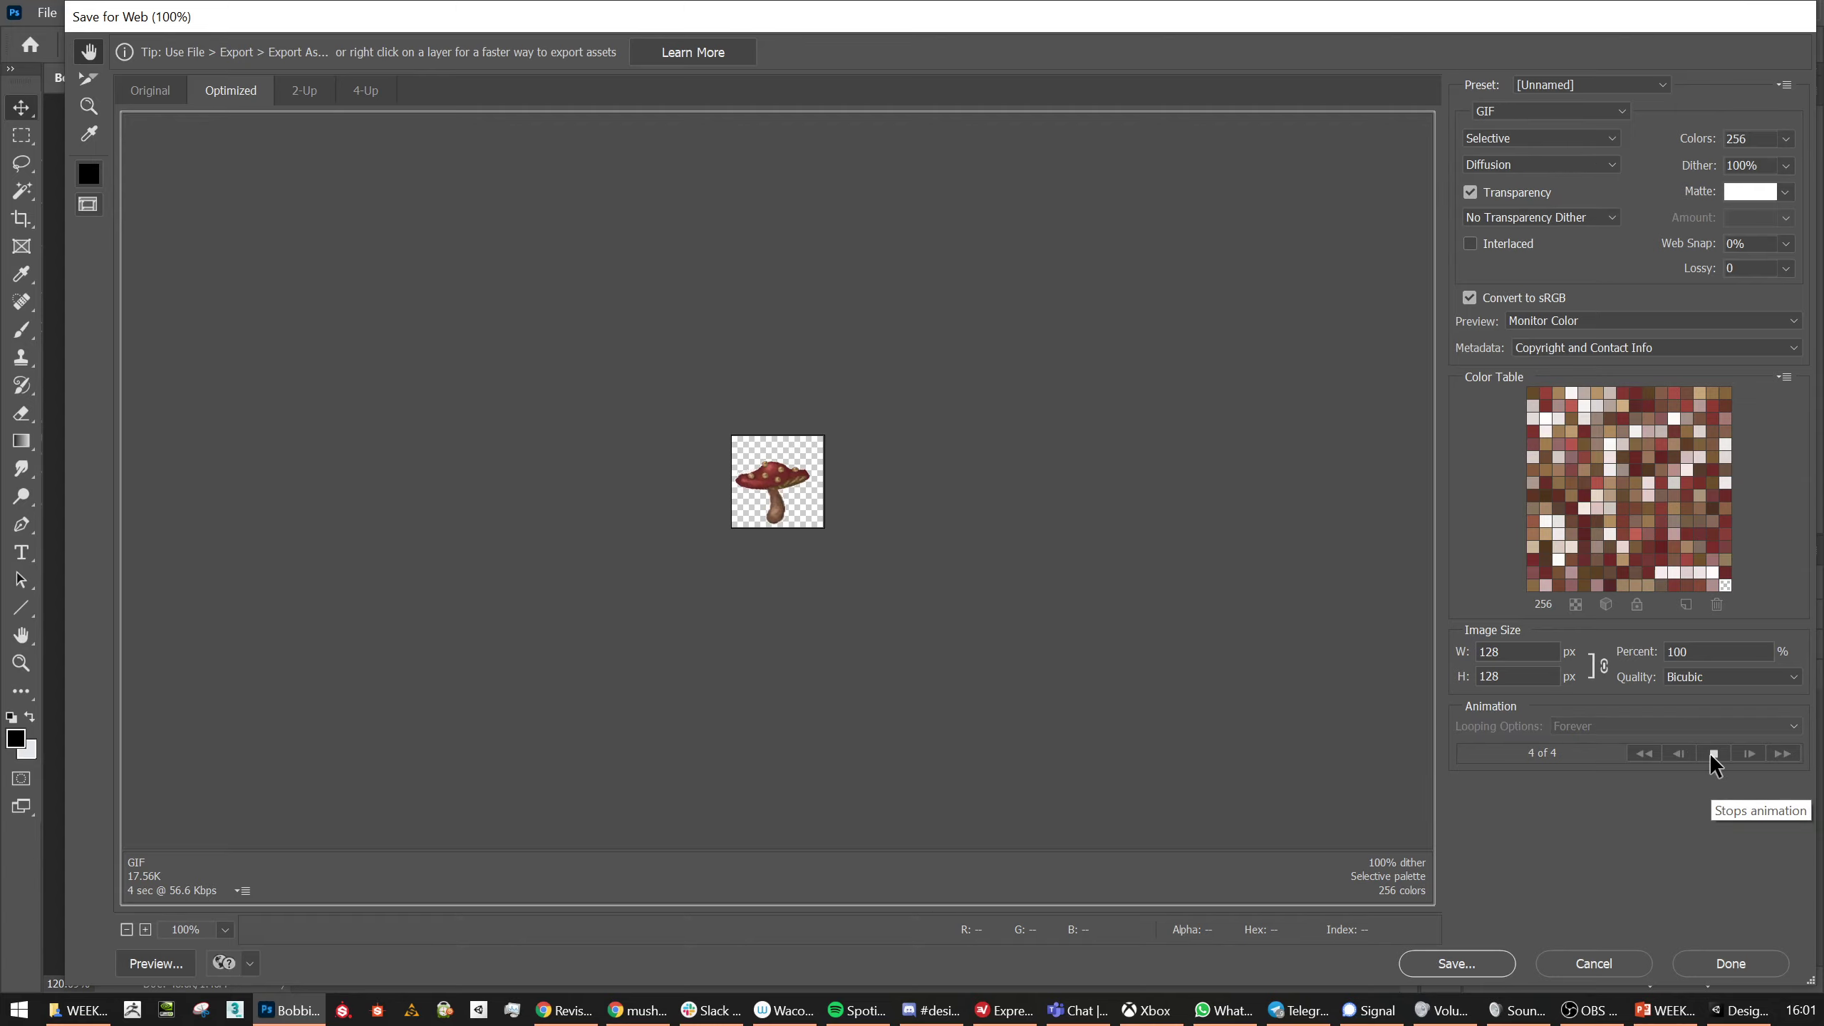
left_click(1710, 753)
left_click(1458, 963)
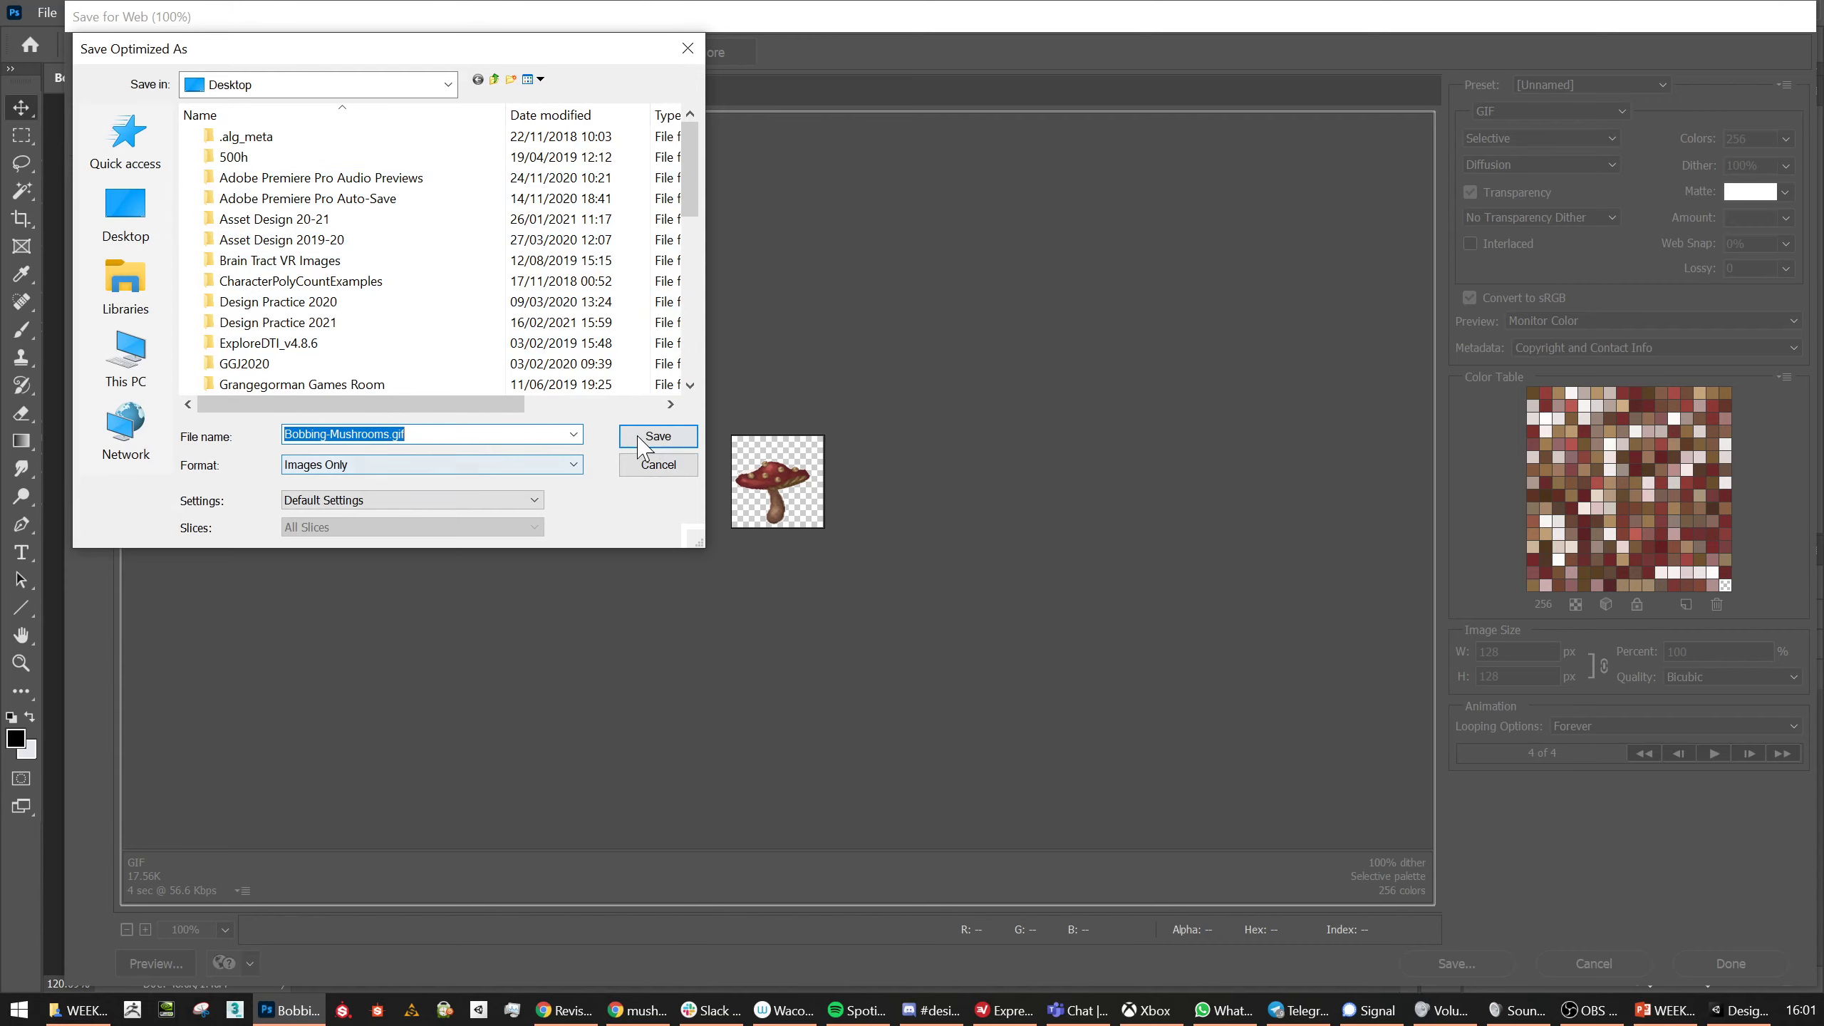
left_click(640, 438)
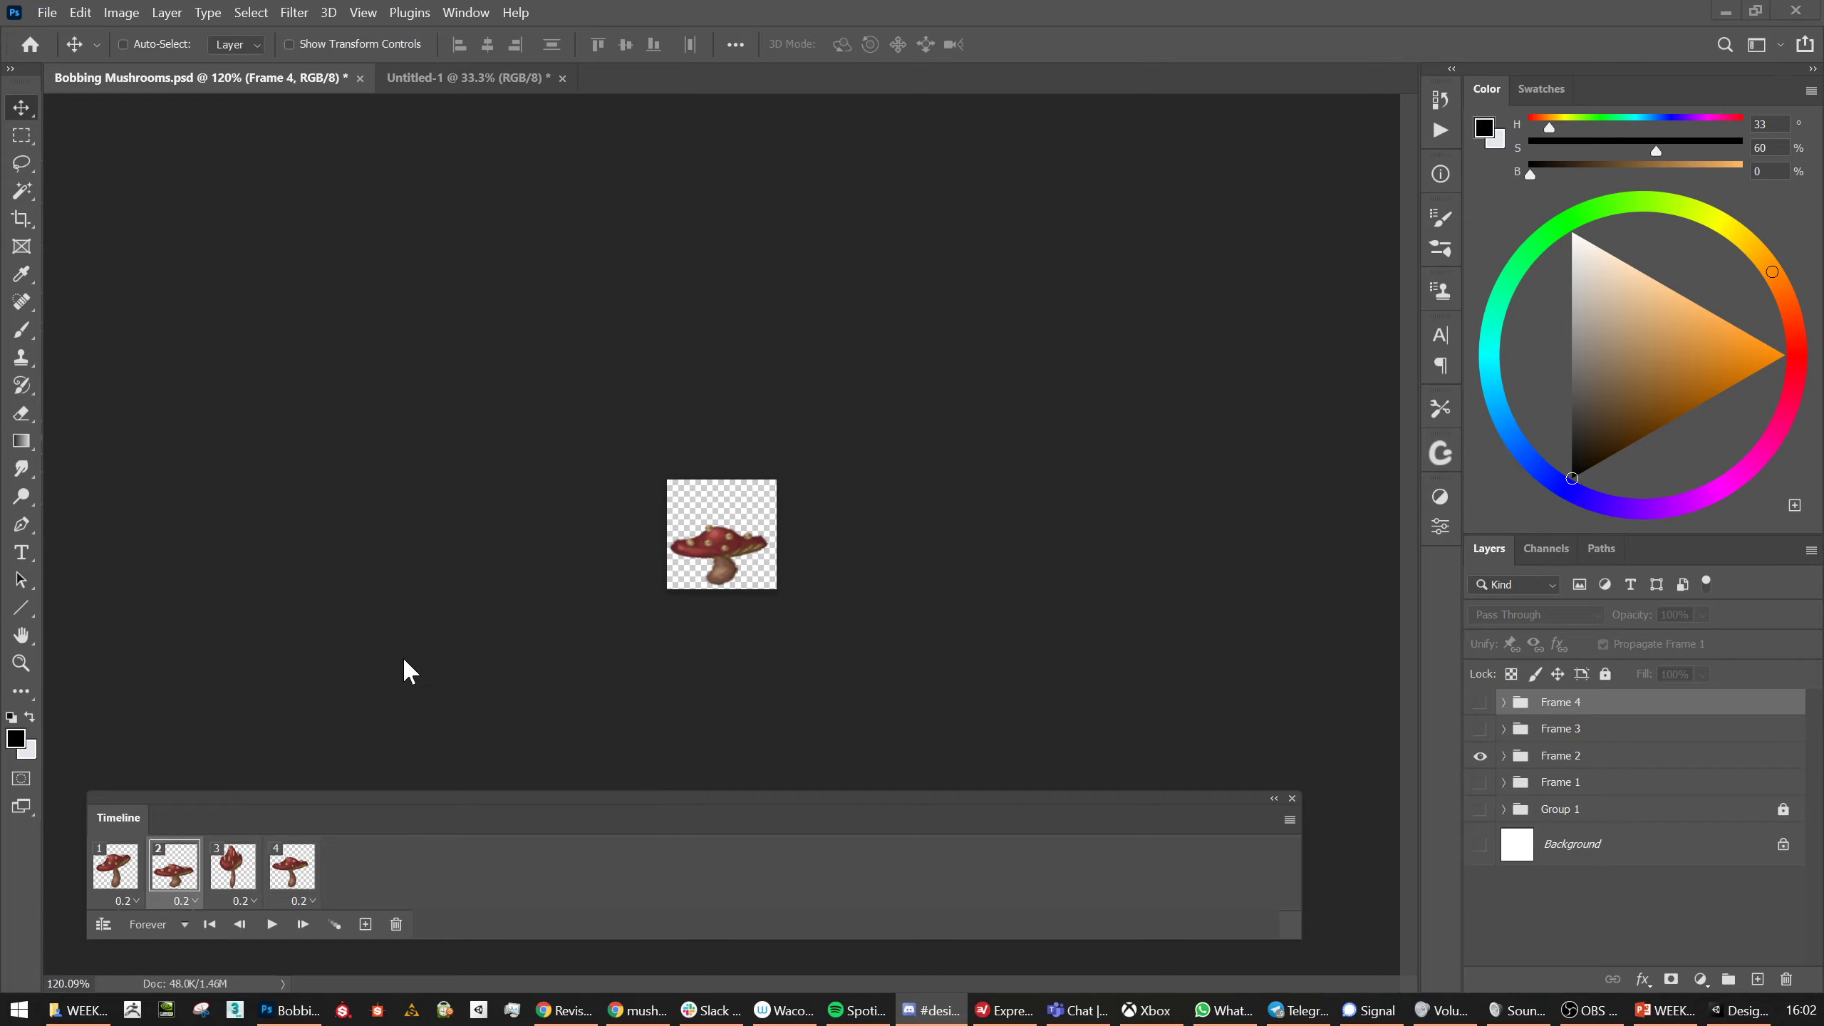
Close the Untitled-1 sketch document without saving its changes
left_click(513, 75)
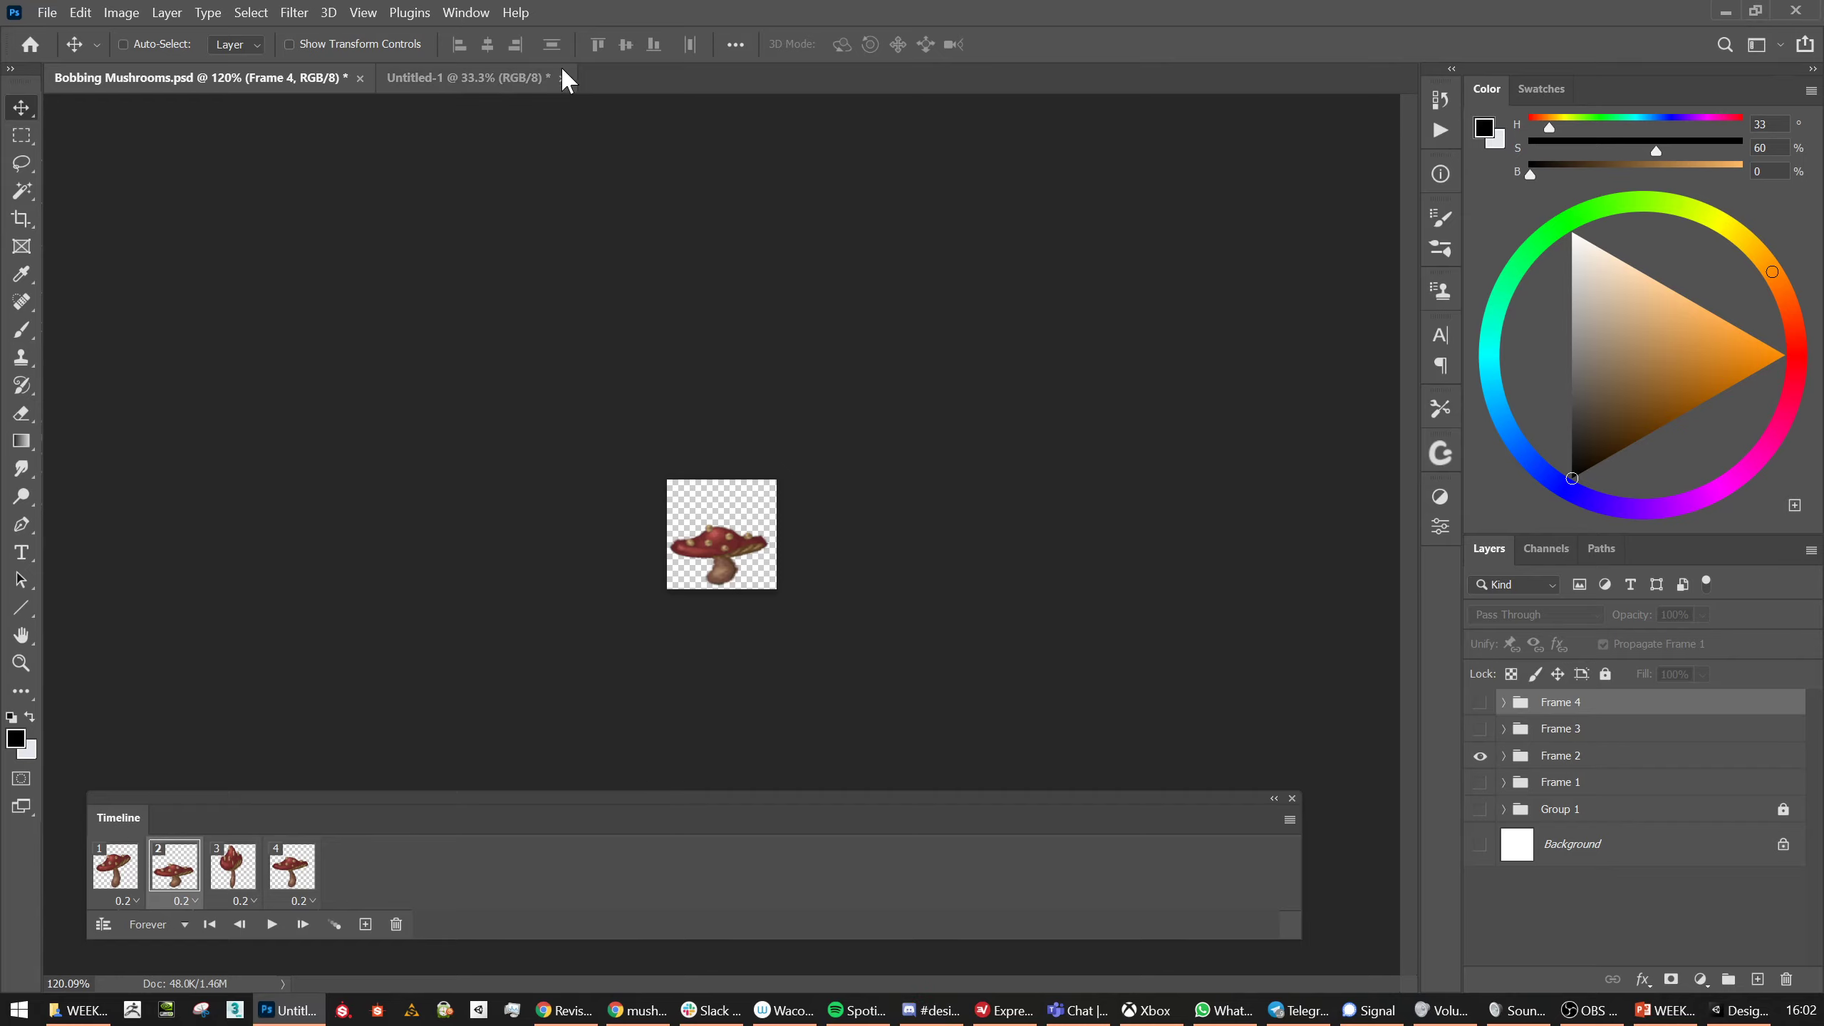
left_click(561, 77)
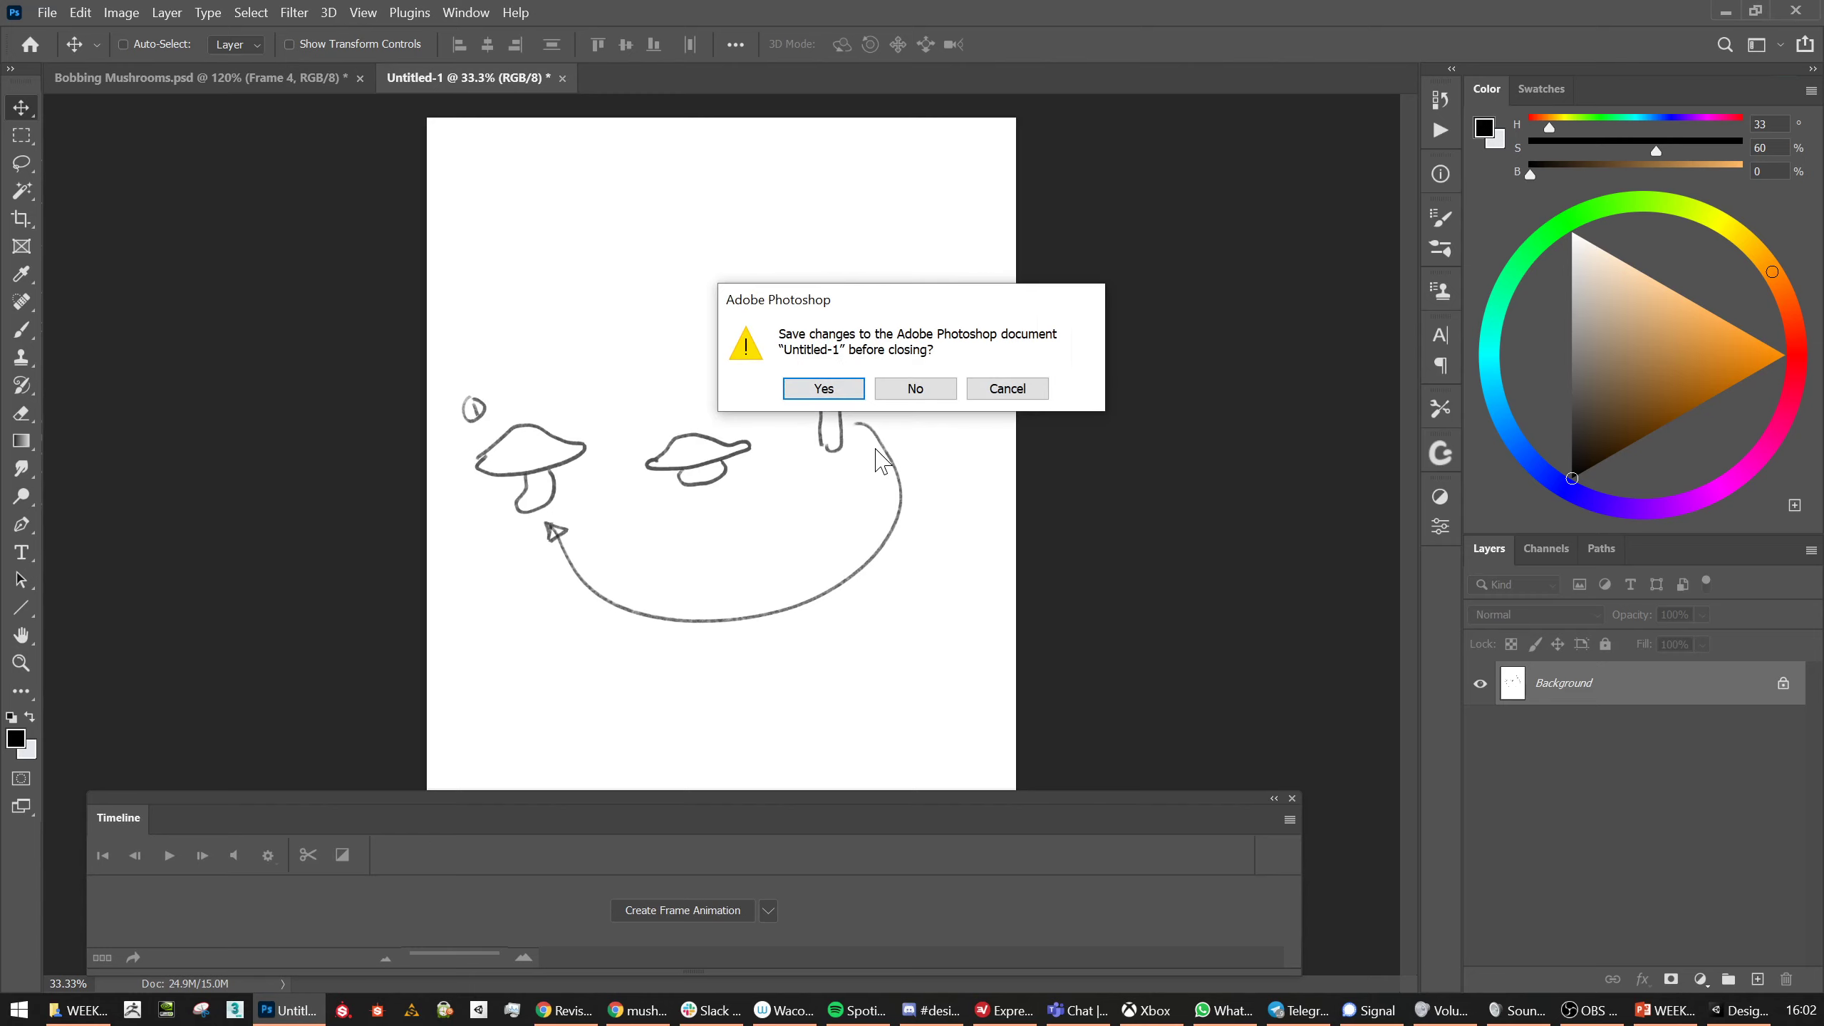
left_click(906, 388)
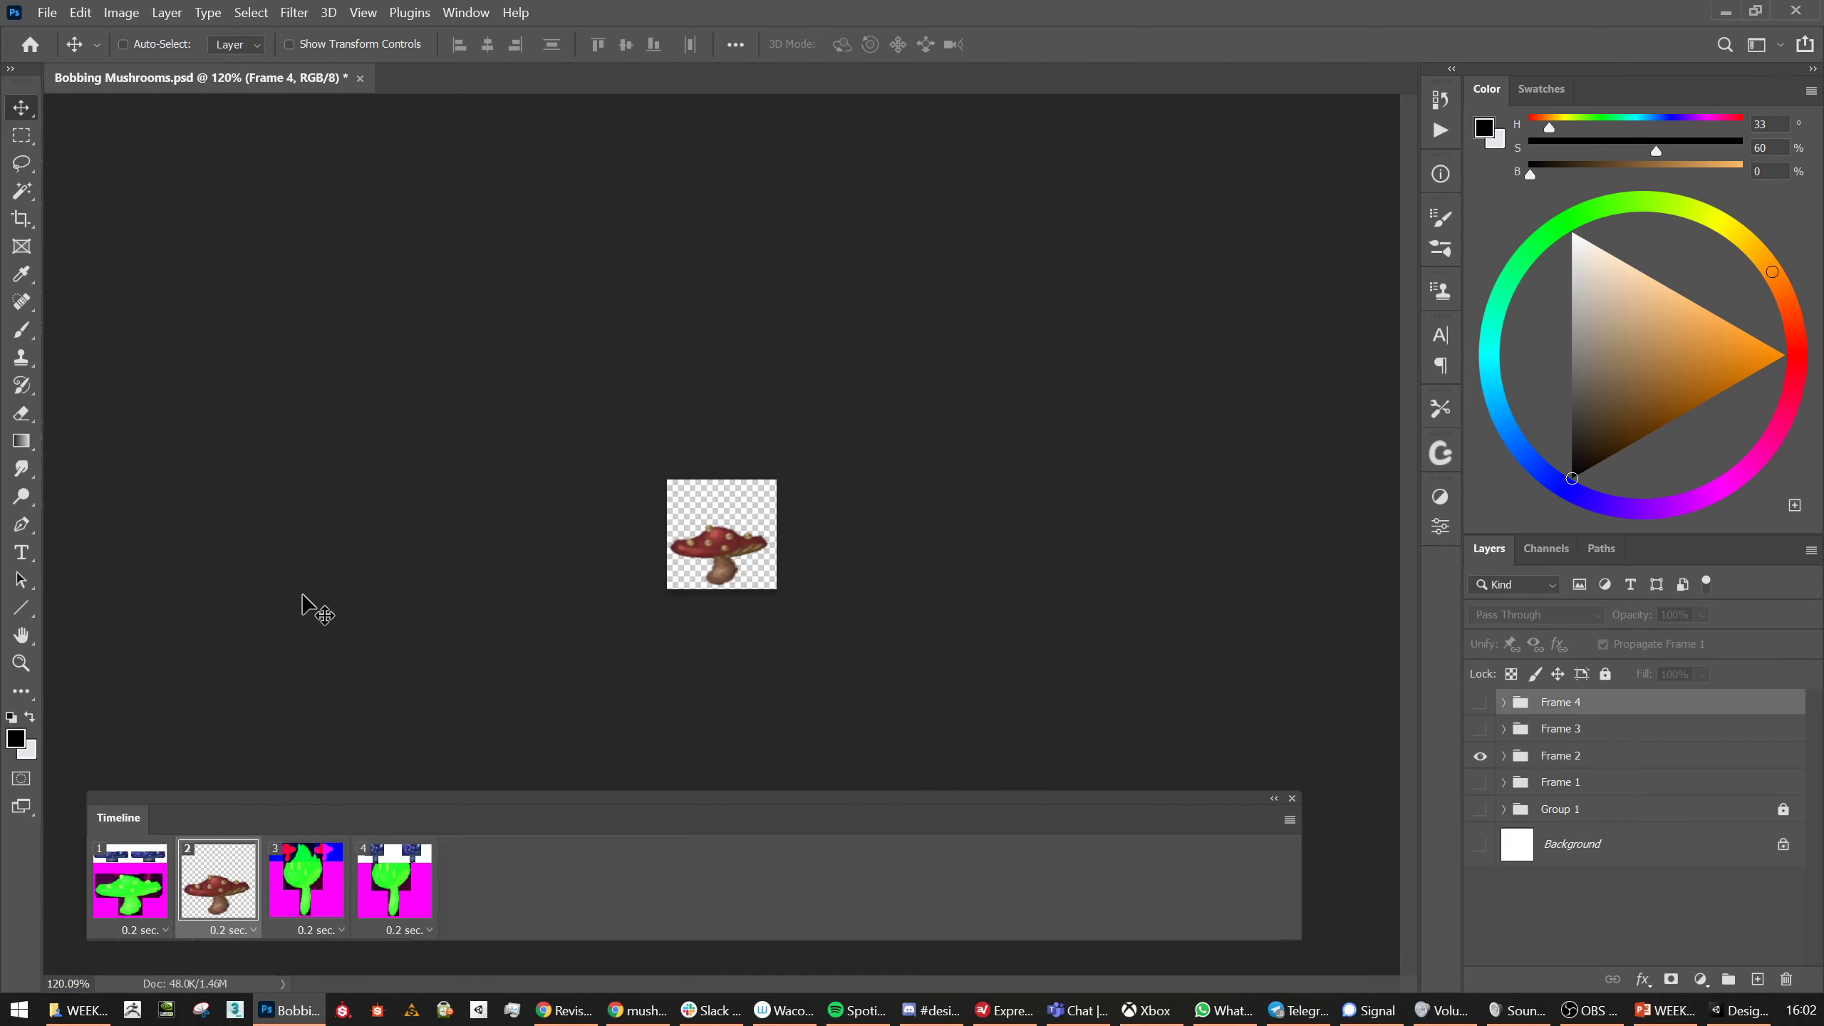
key("alt+Tab")
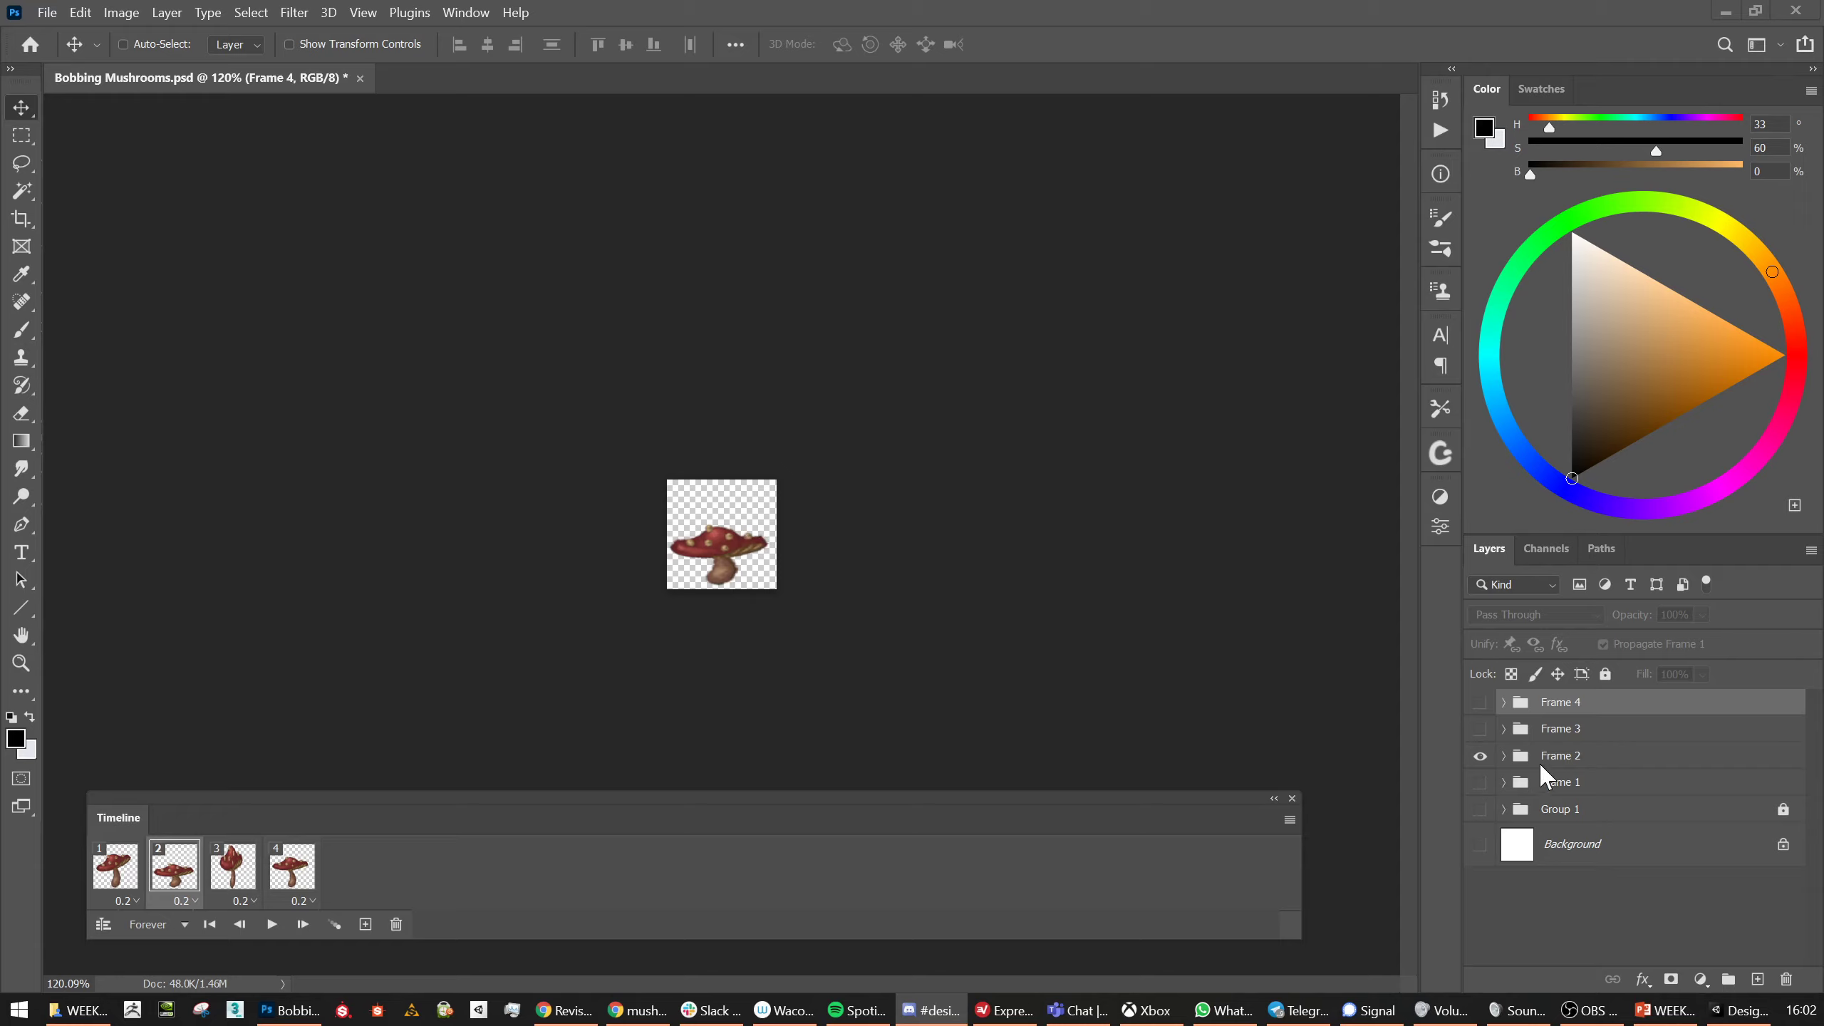
Review the four animation frames one by one, return to the first frame and save Bobbing Mushrooms.psd
left_click(109, 872)
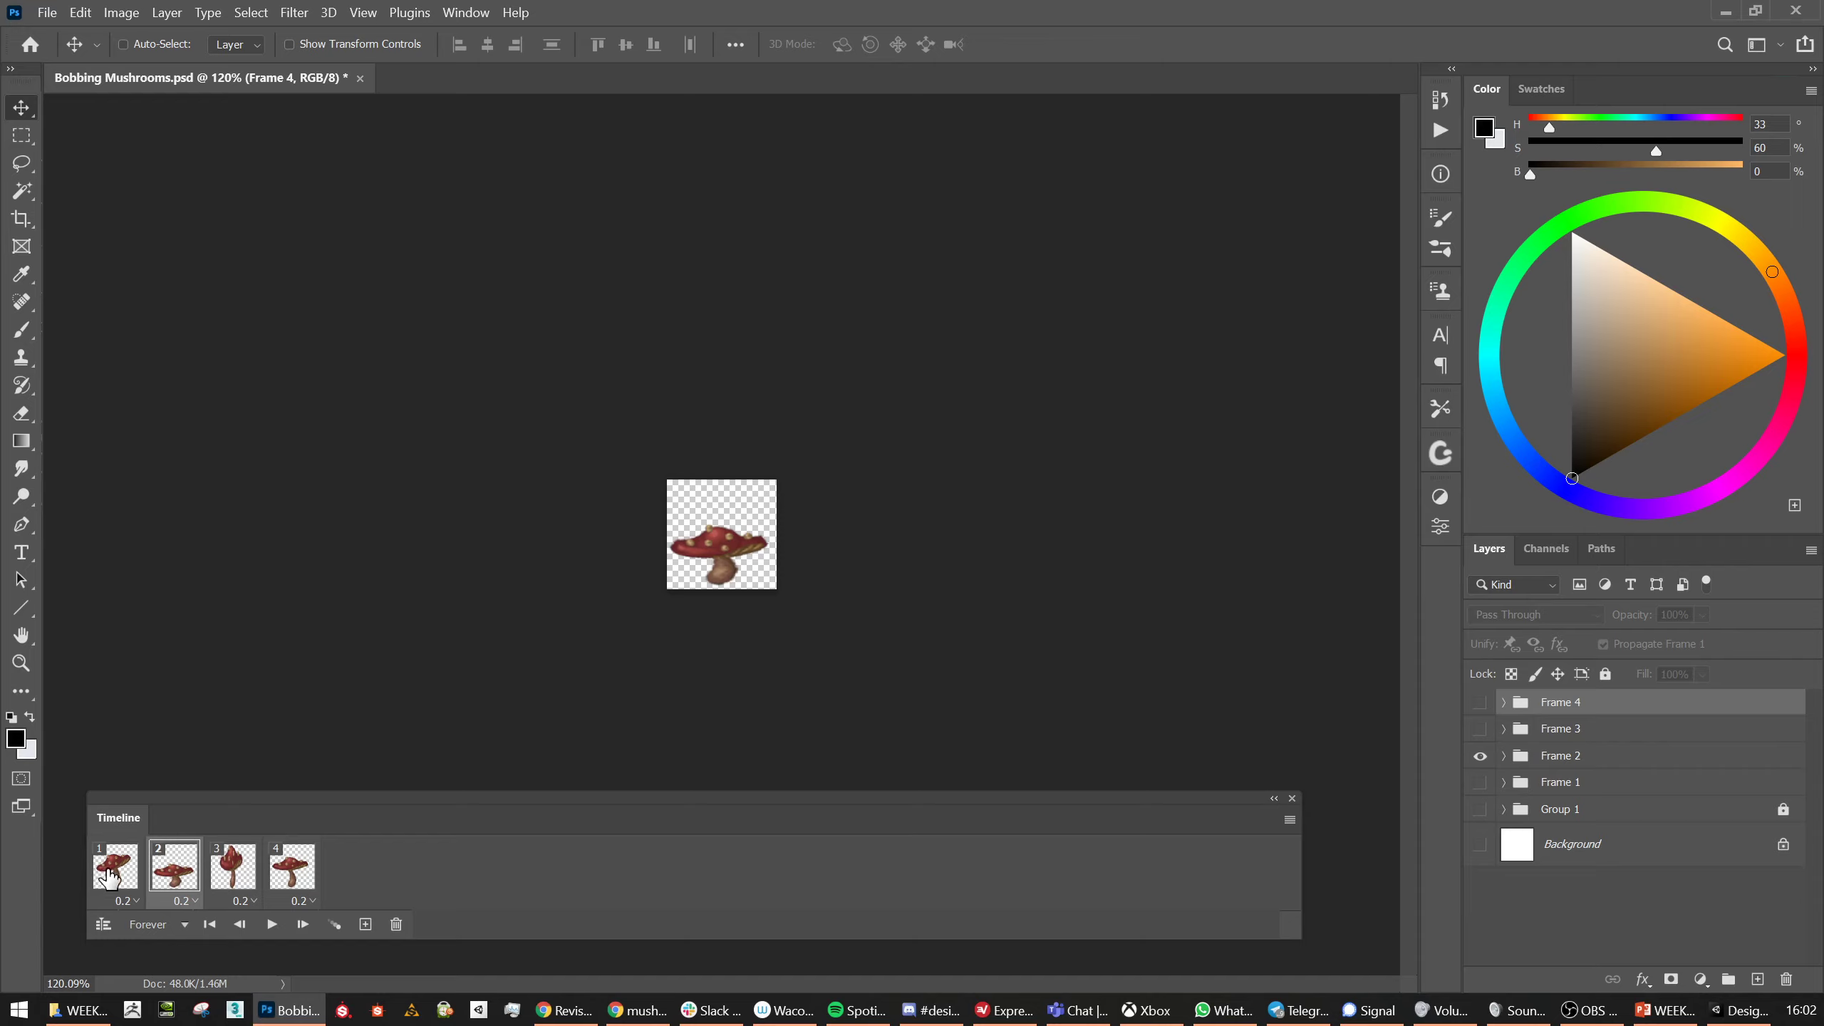
left_click(119, 878)
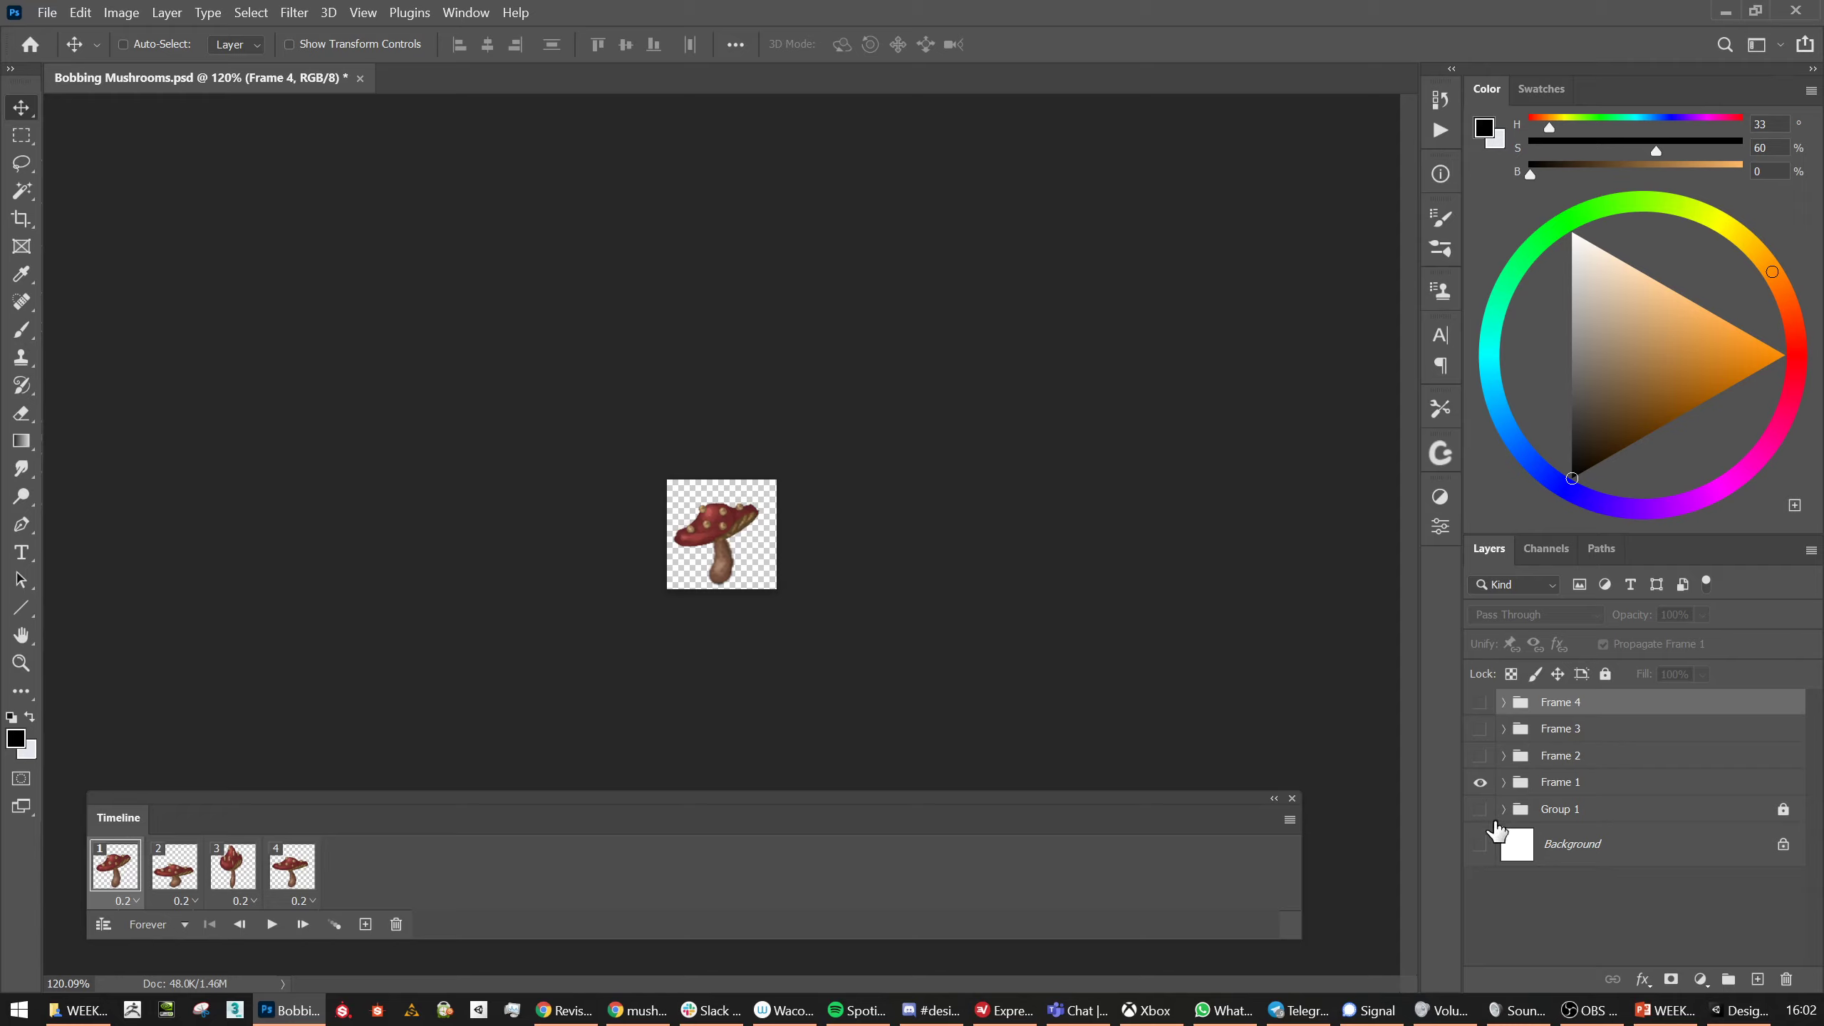
left_click(175, 875)
left_click(234, 871)
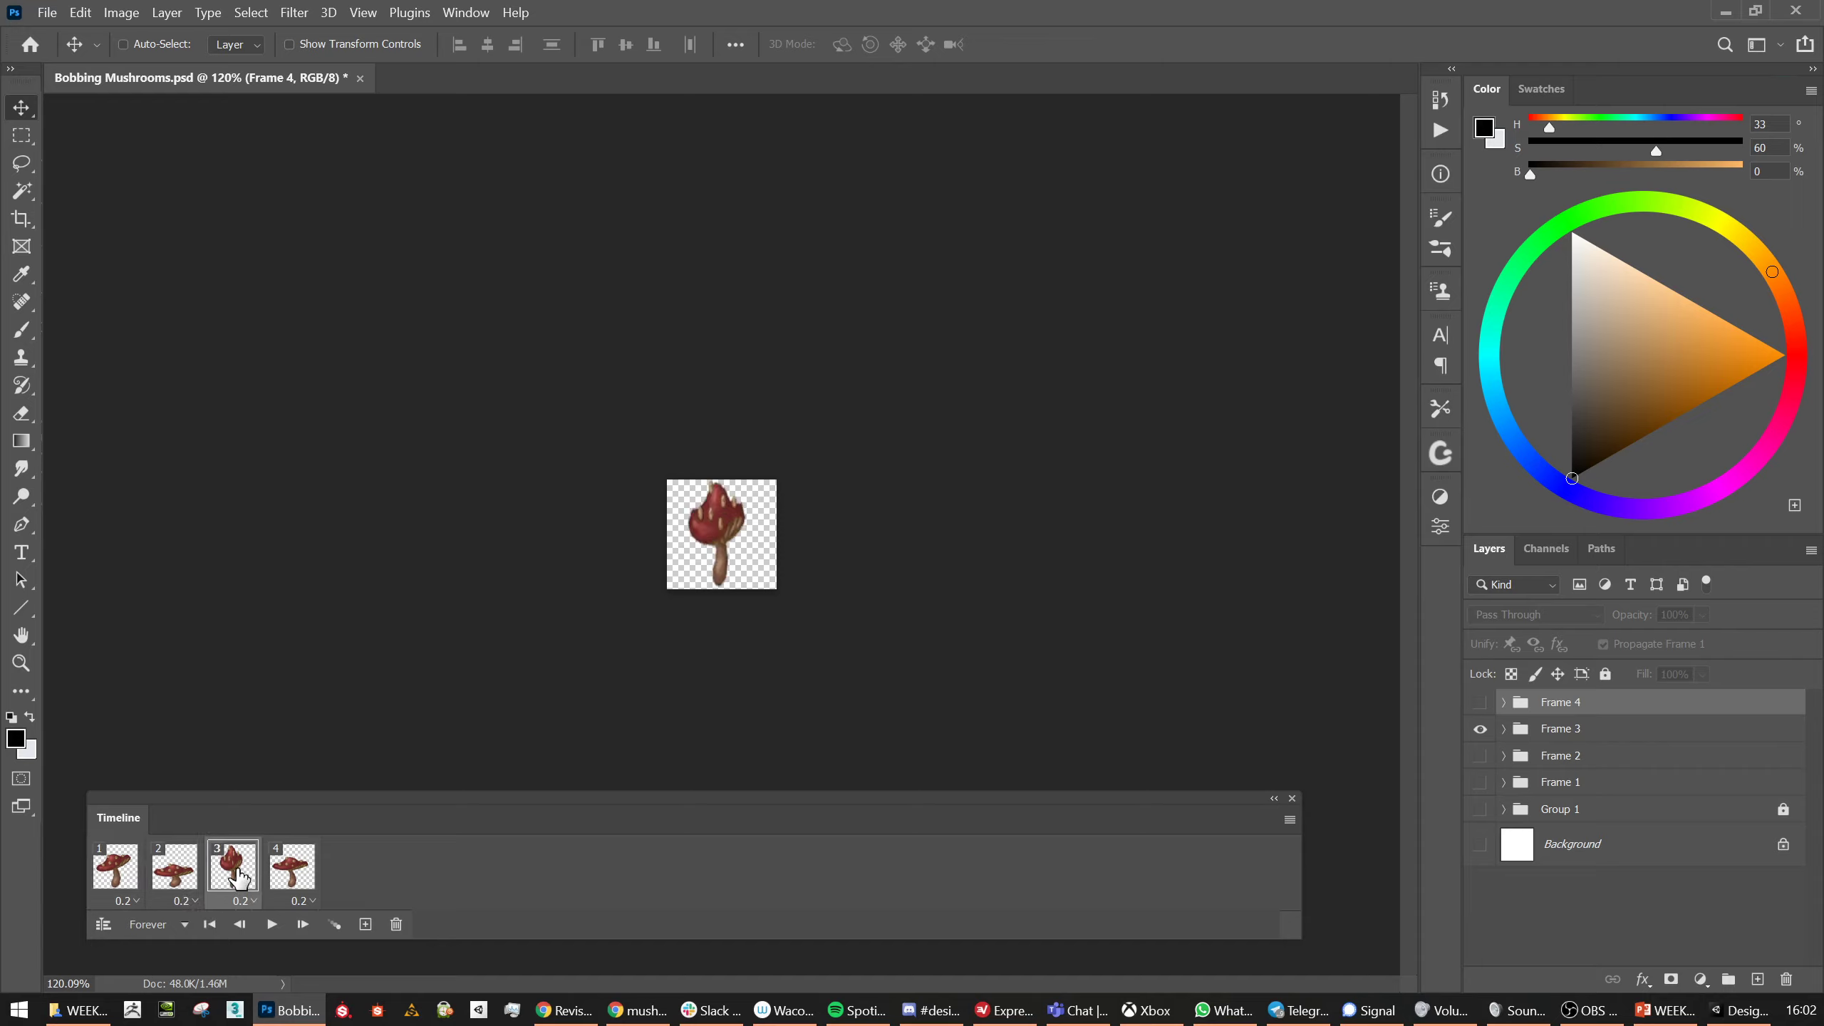
left_click(287, 877)
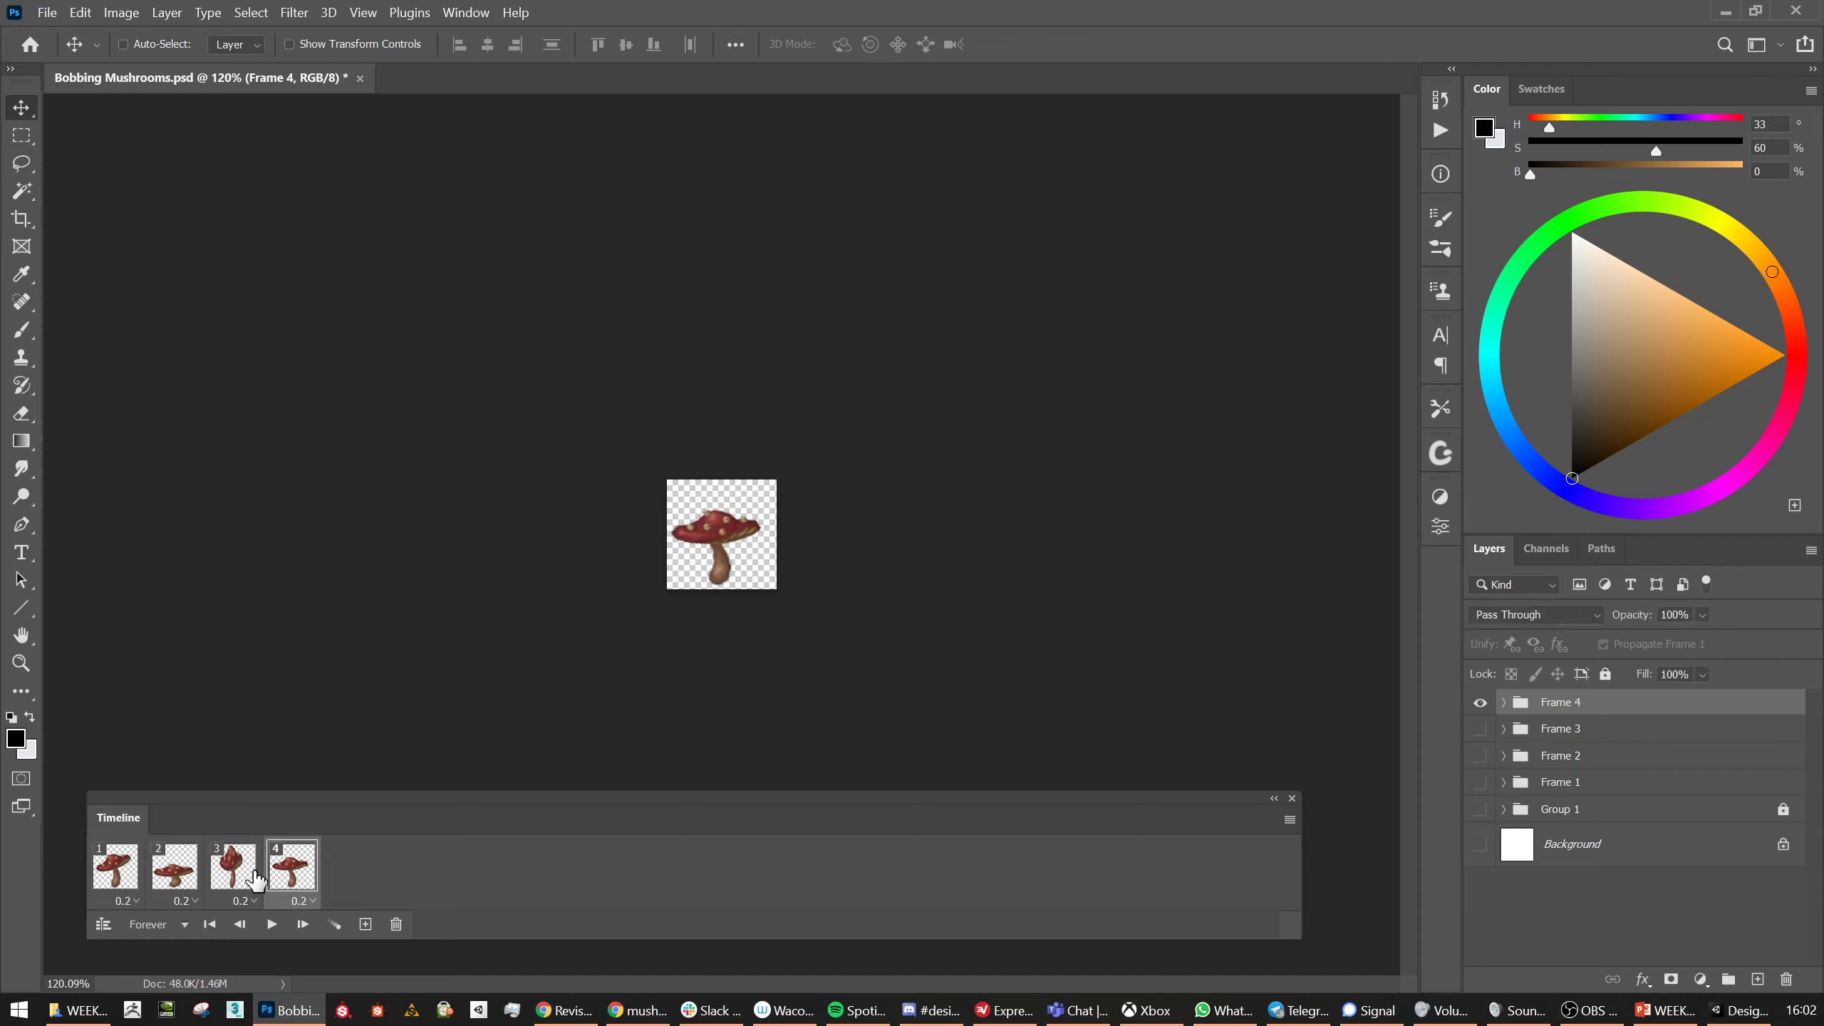
left_click(118, 879)
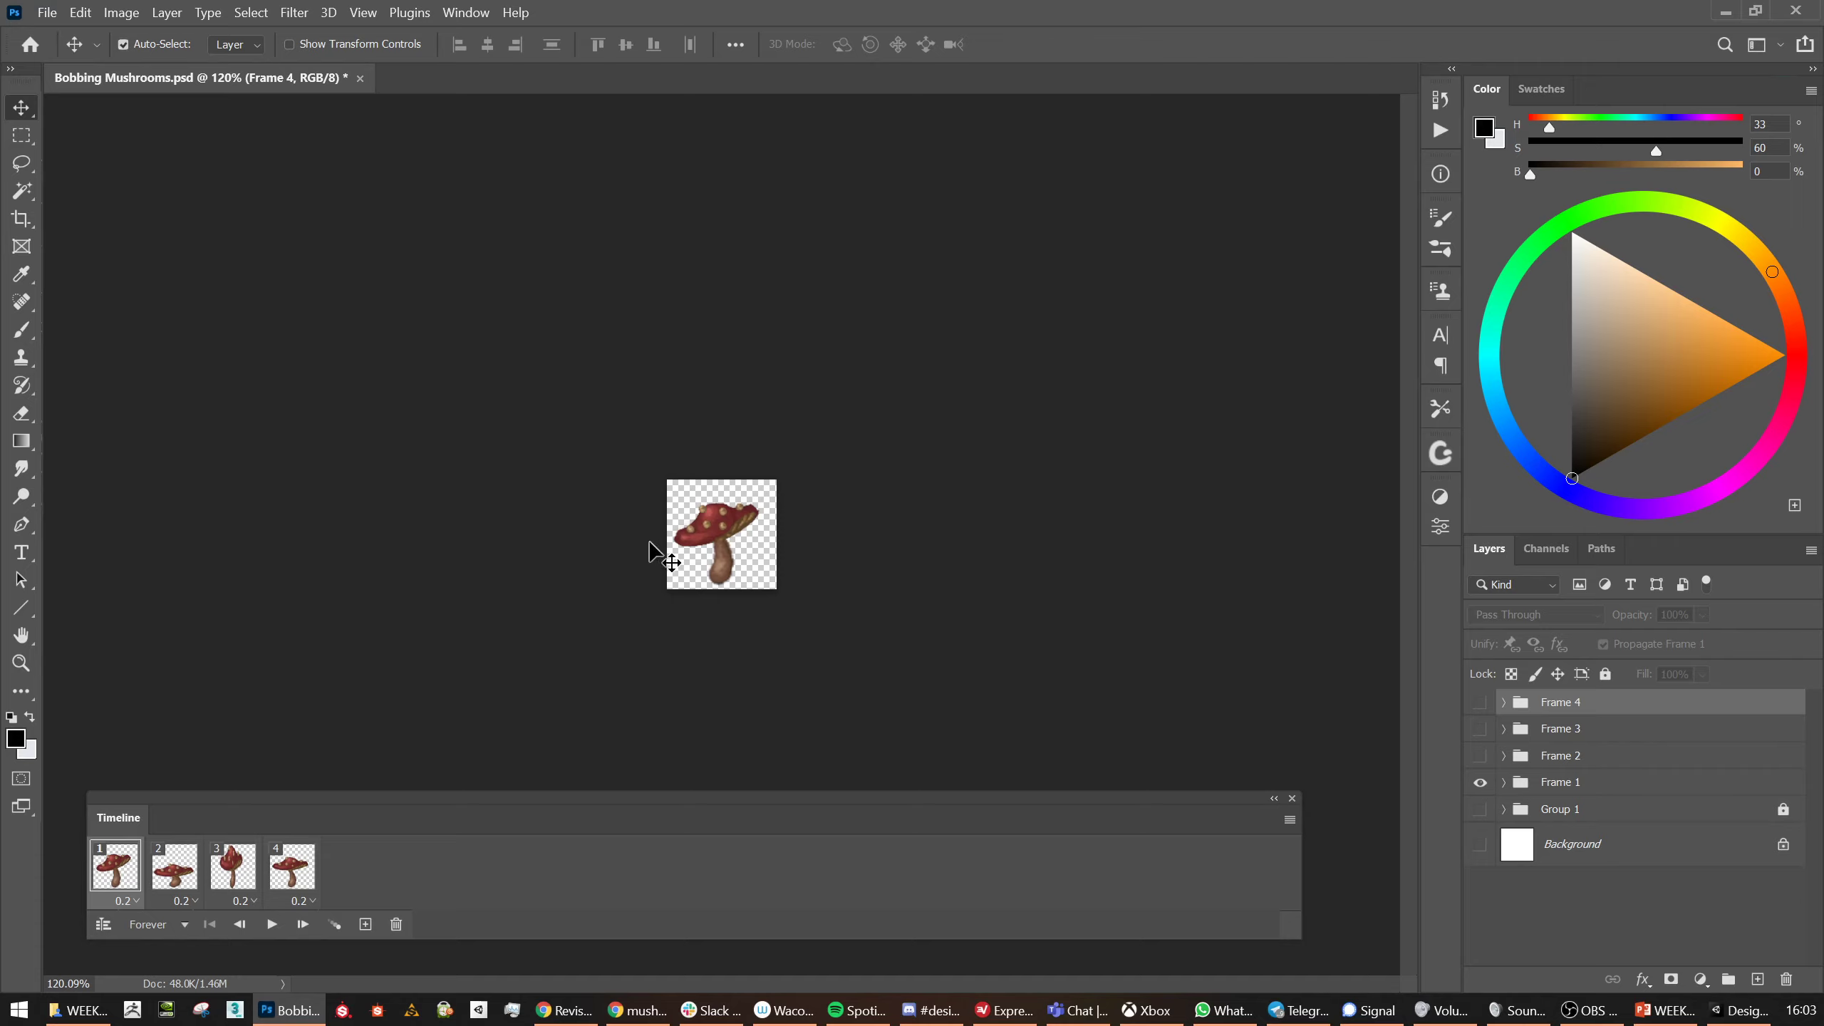
key("ctrl+s")
Create a new document named Mushroom Spritesheet, 516 x 128 pixels at 72 pixels/inch, with a transparent background
key("ctrl+n")
type("Mushroom Spritesheet")
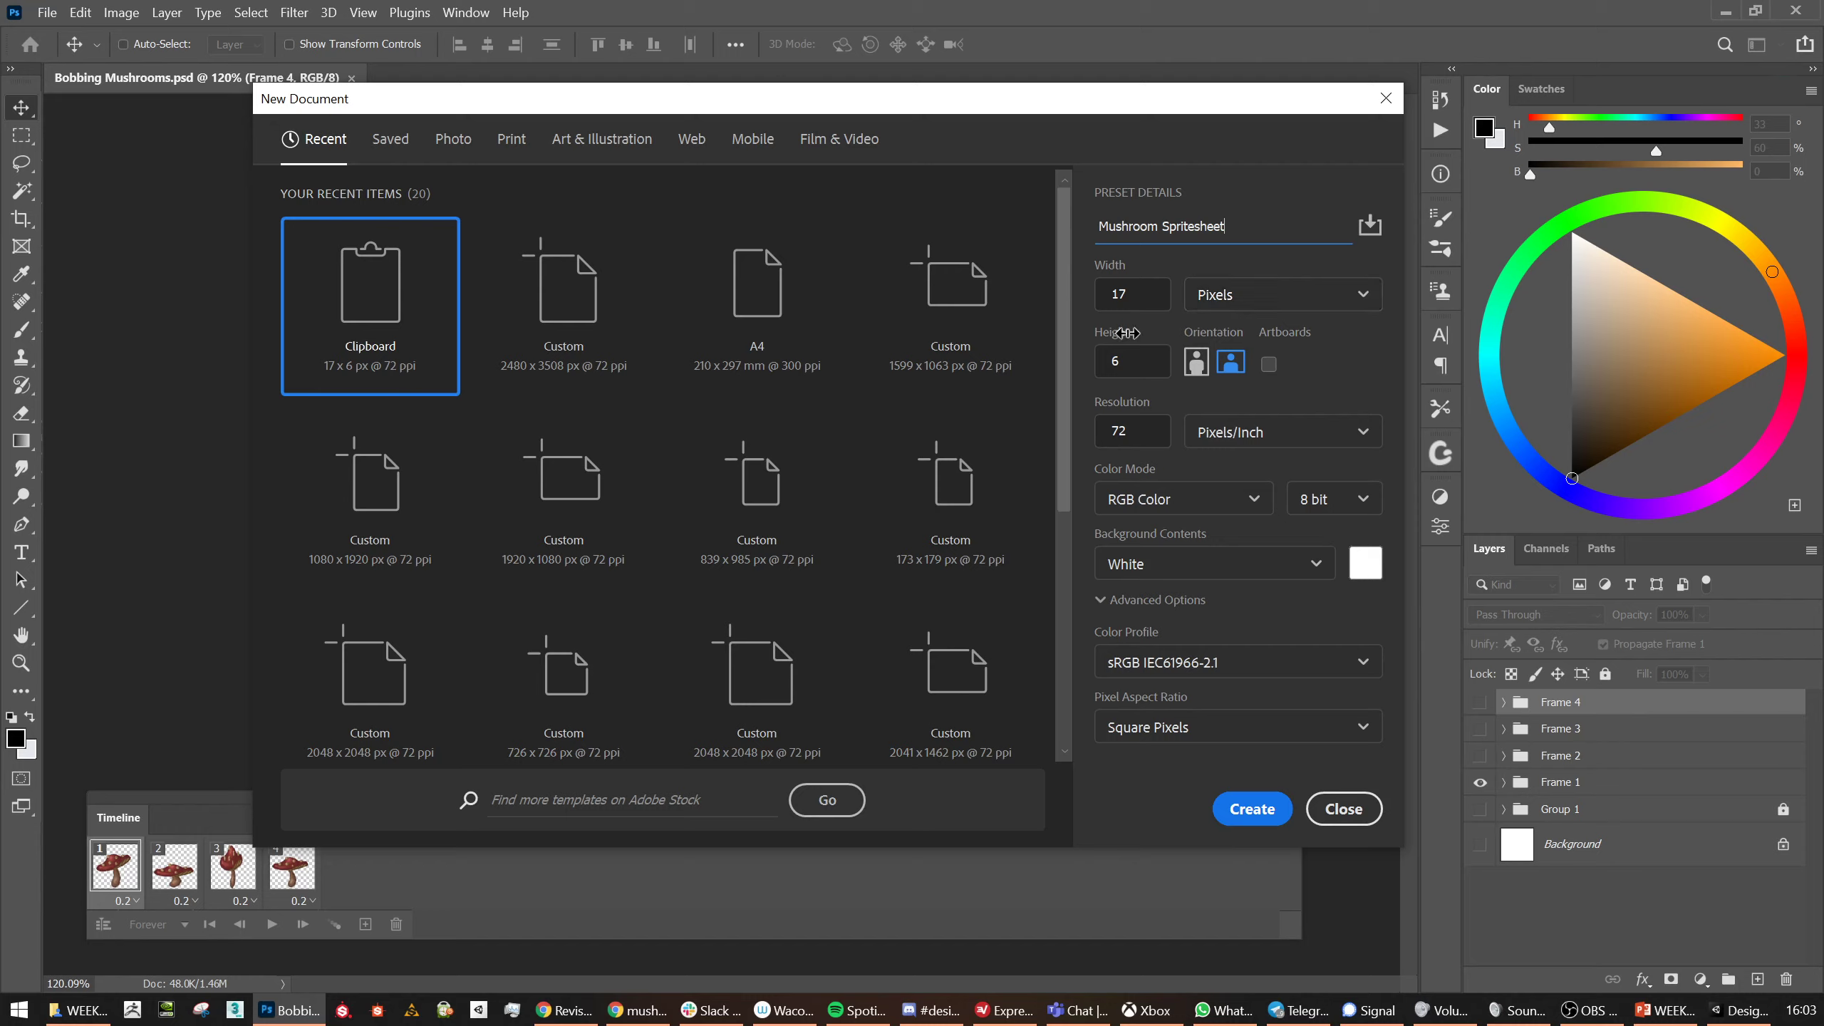
key("Tab")
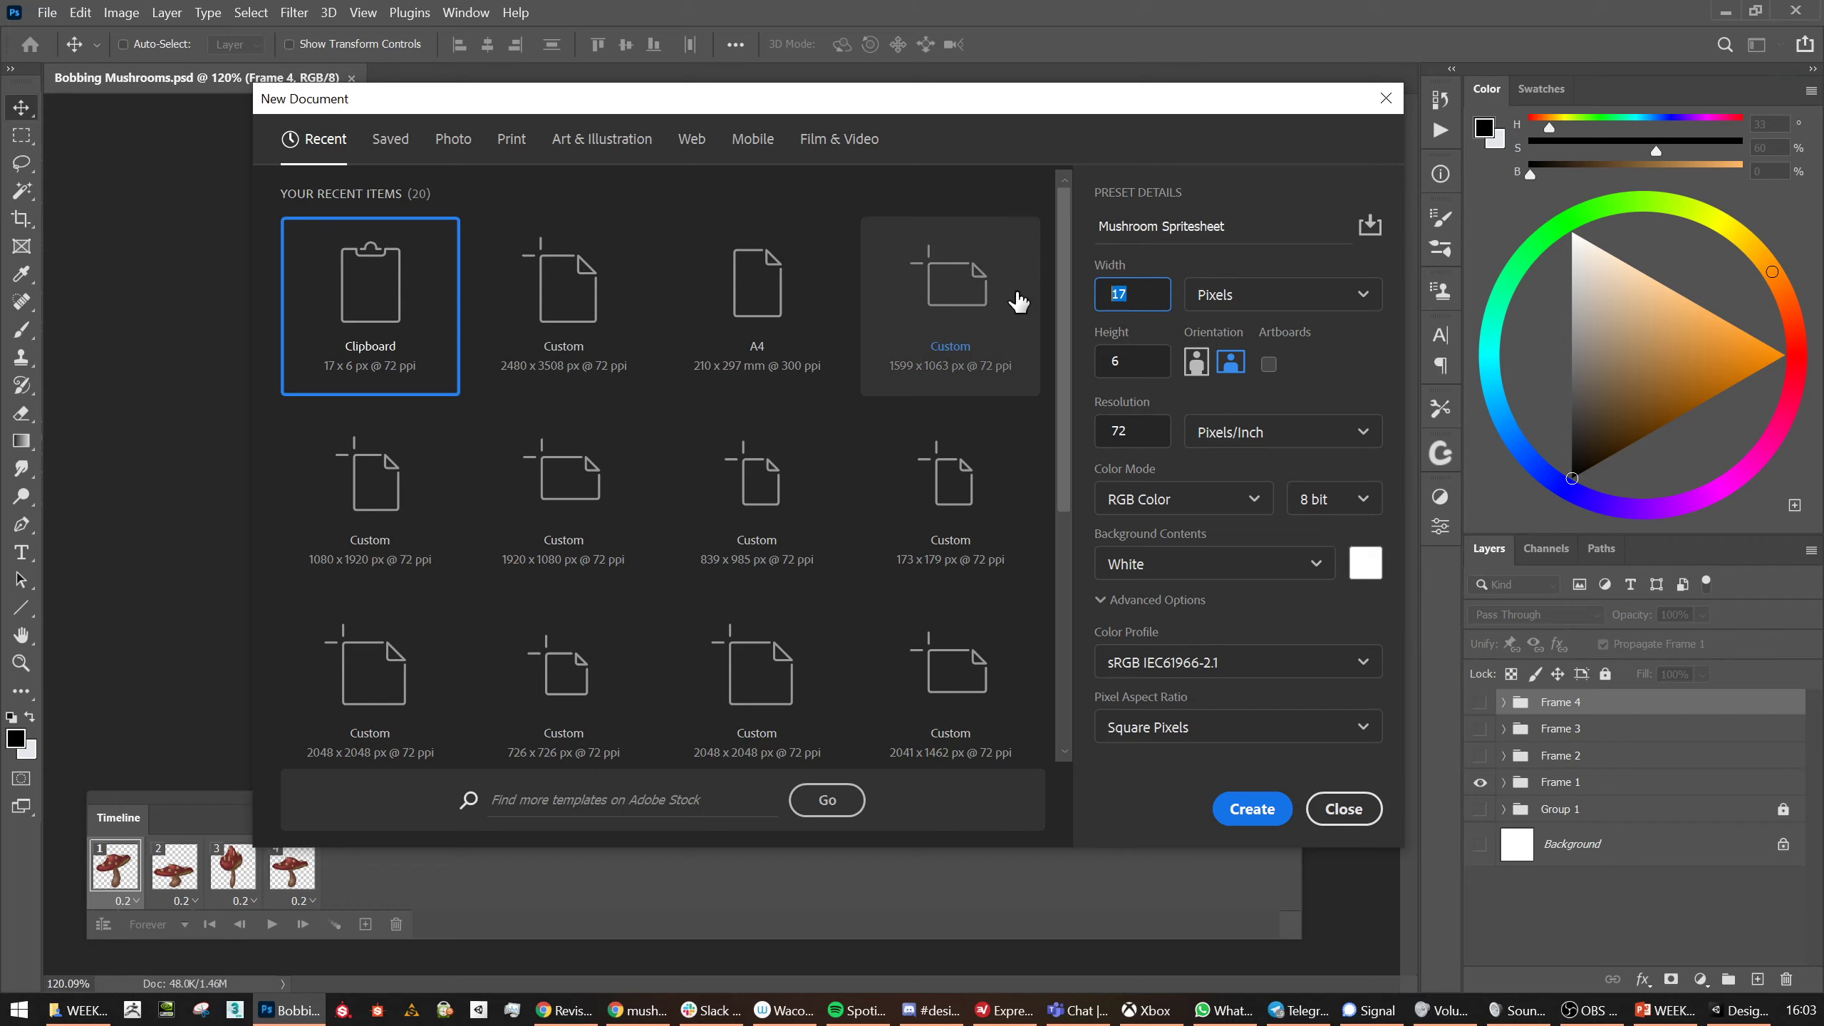
type("516")
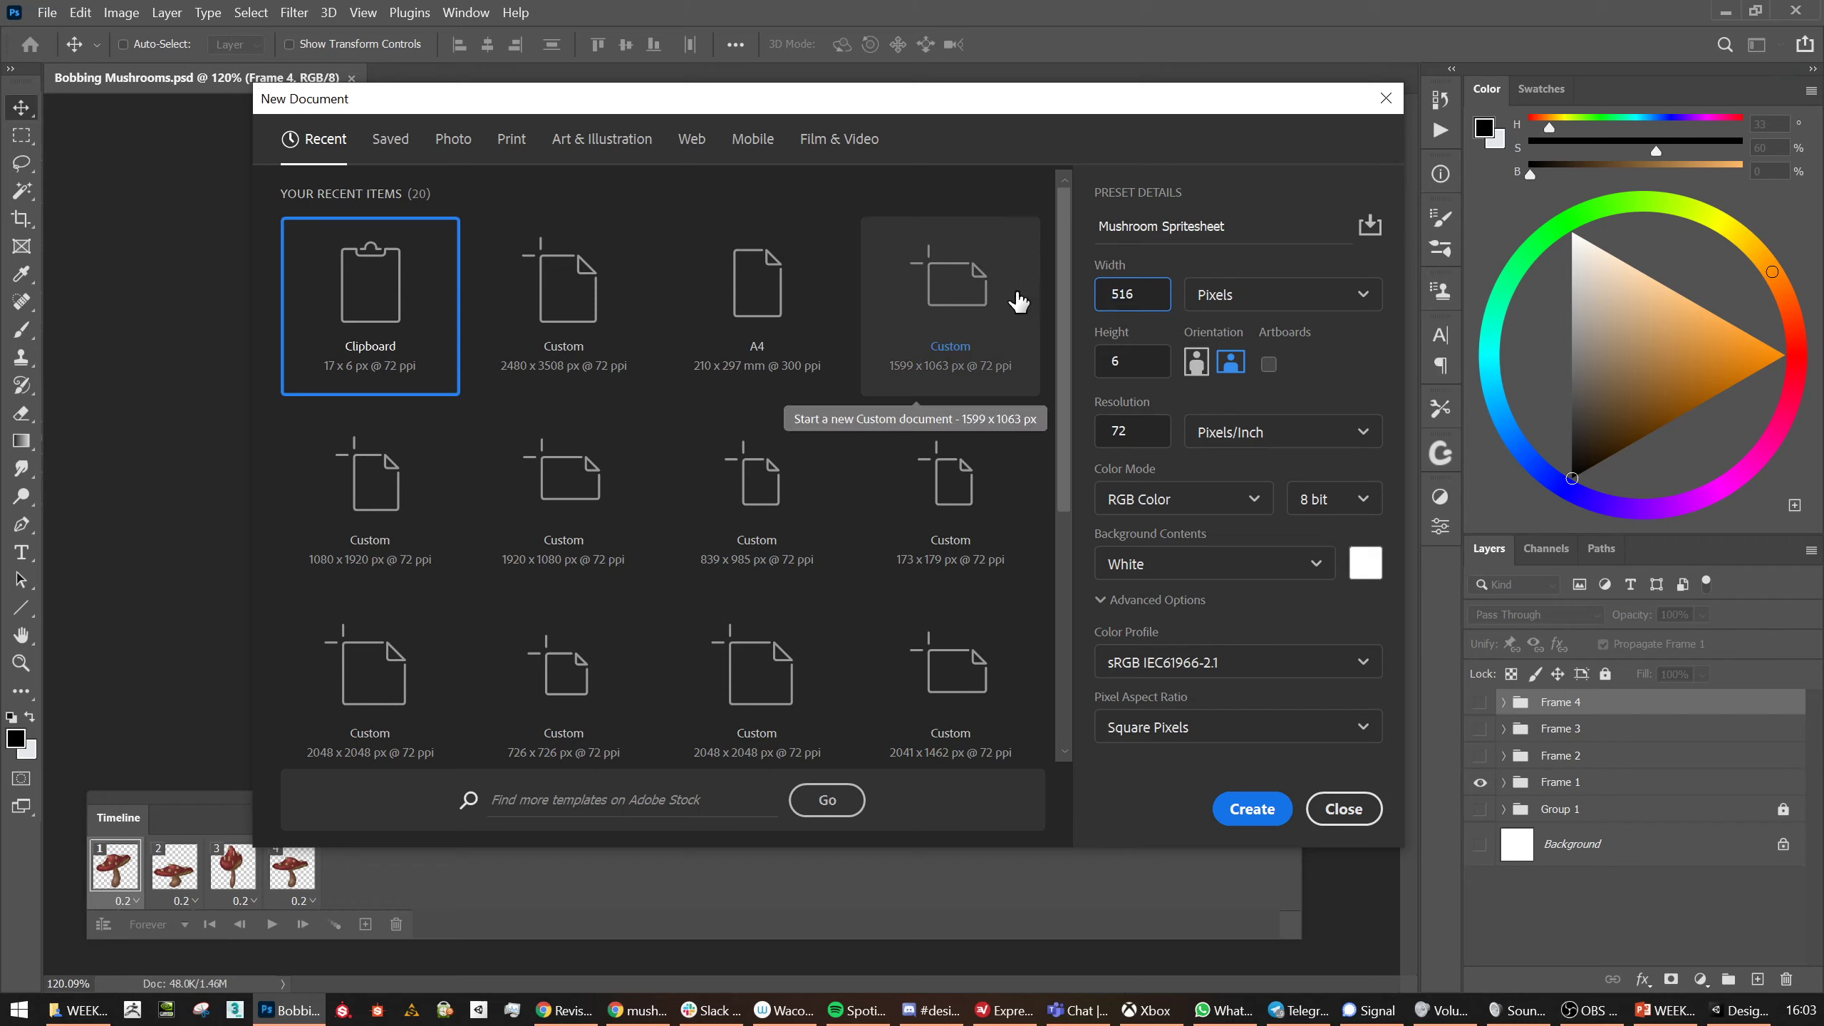
key("Tab")
key("Tab")
type("128")
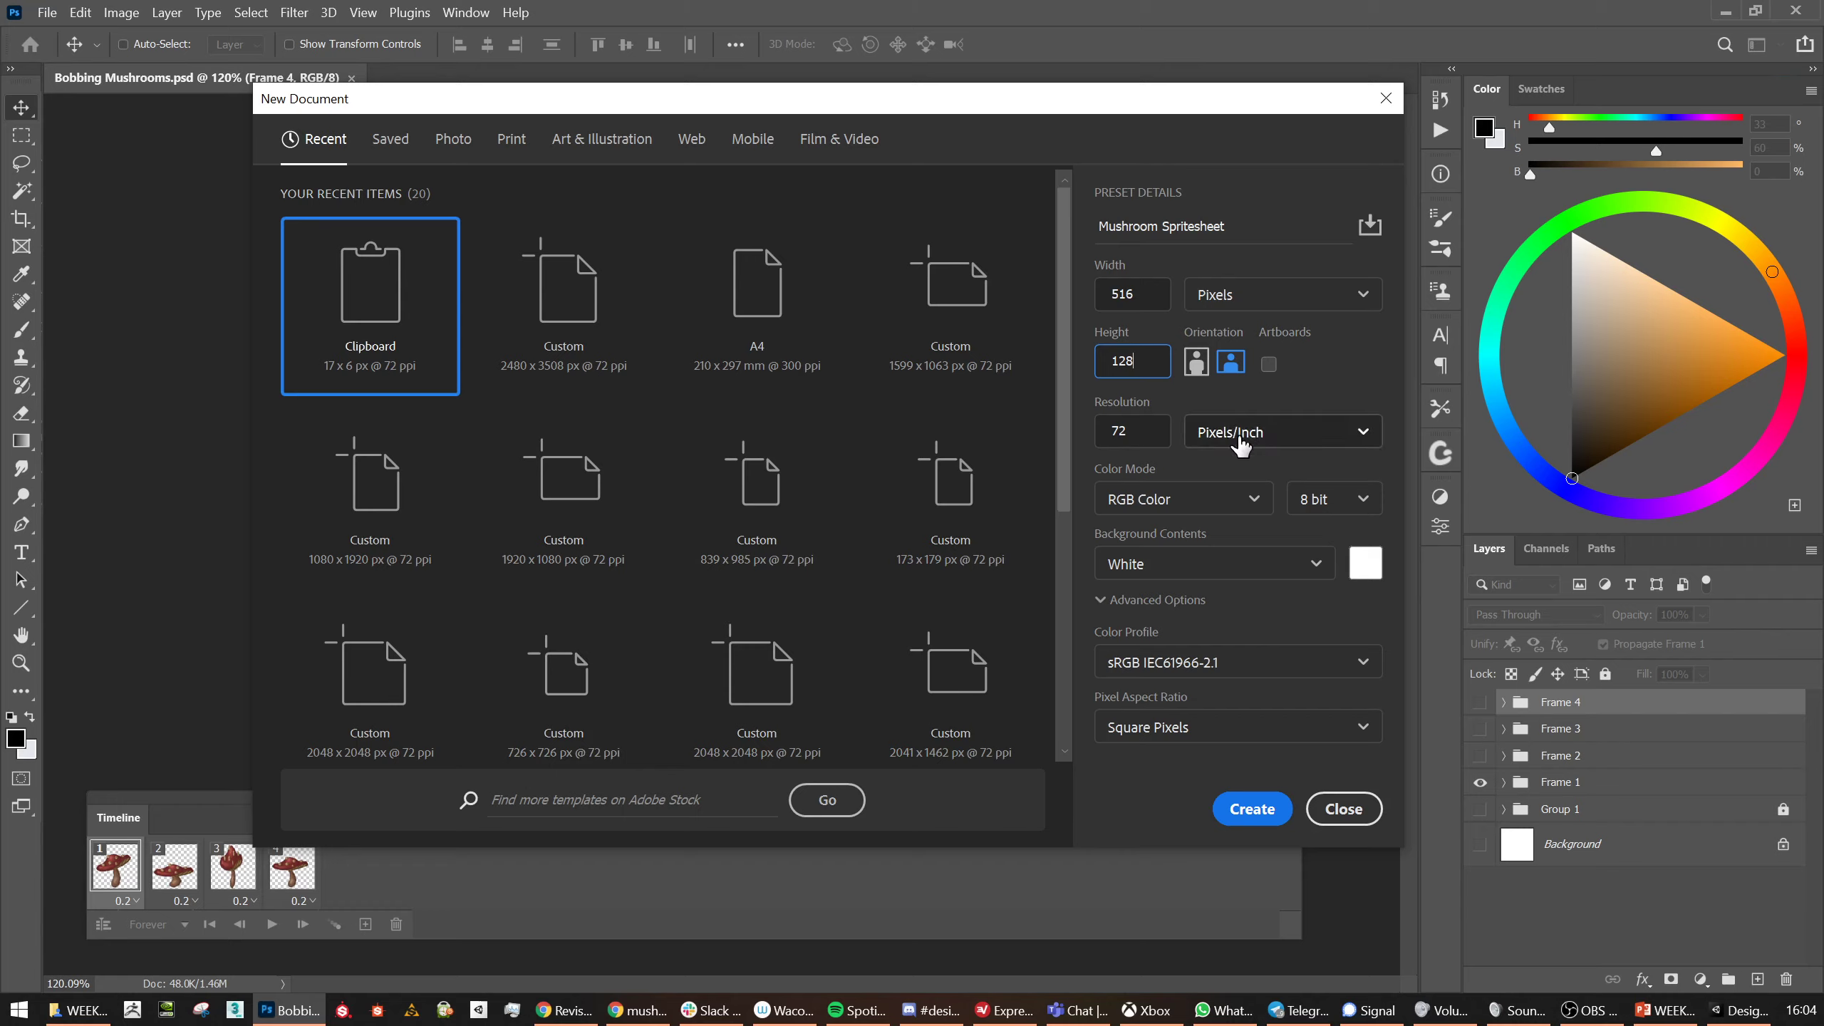
left_click(1185, 565)
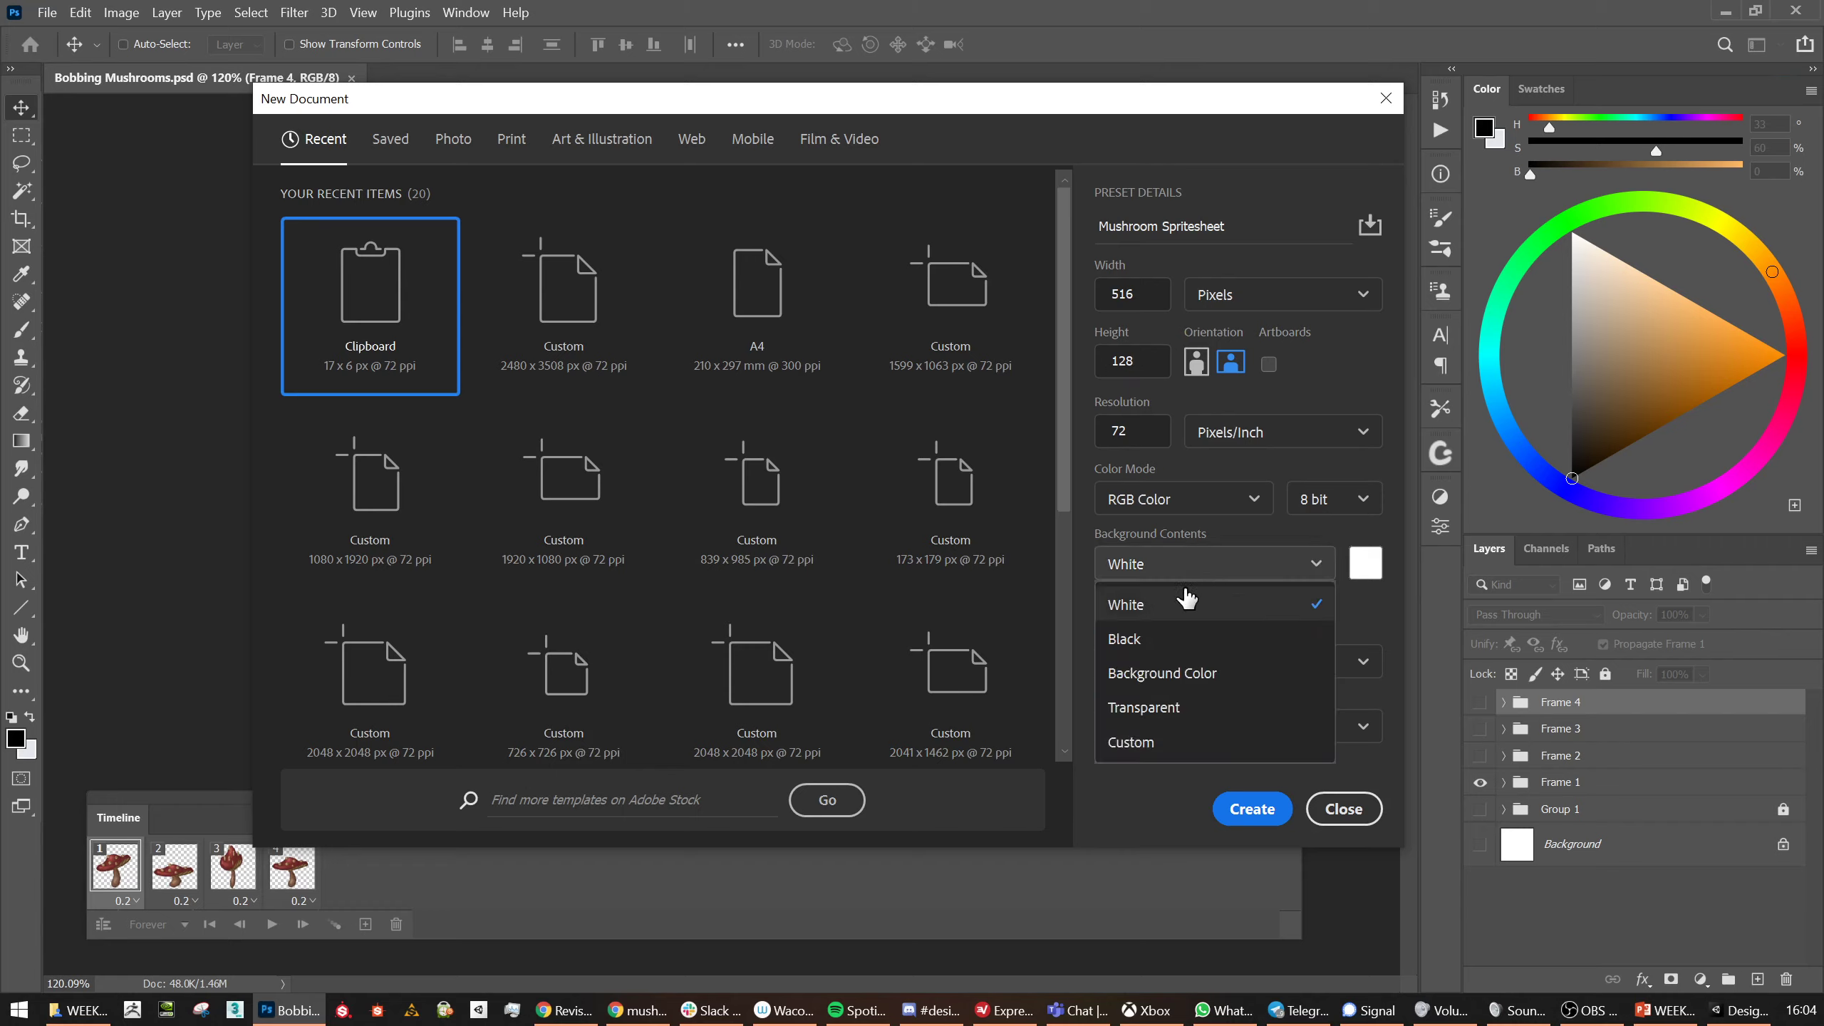
left_click(1185, 710)
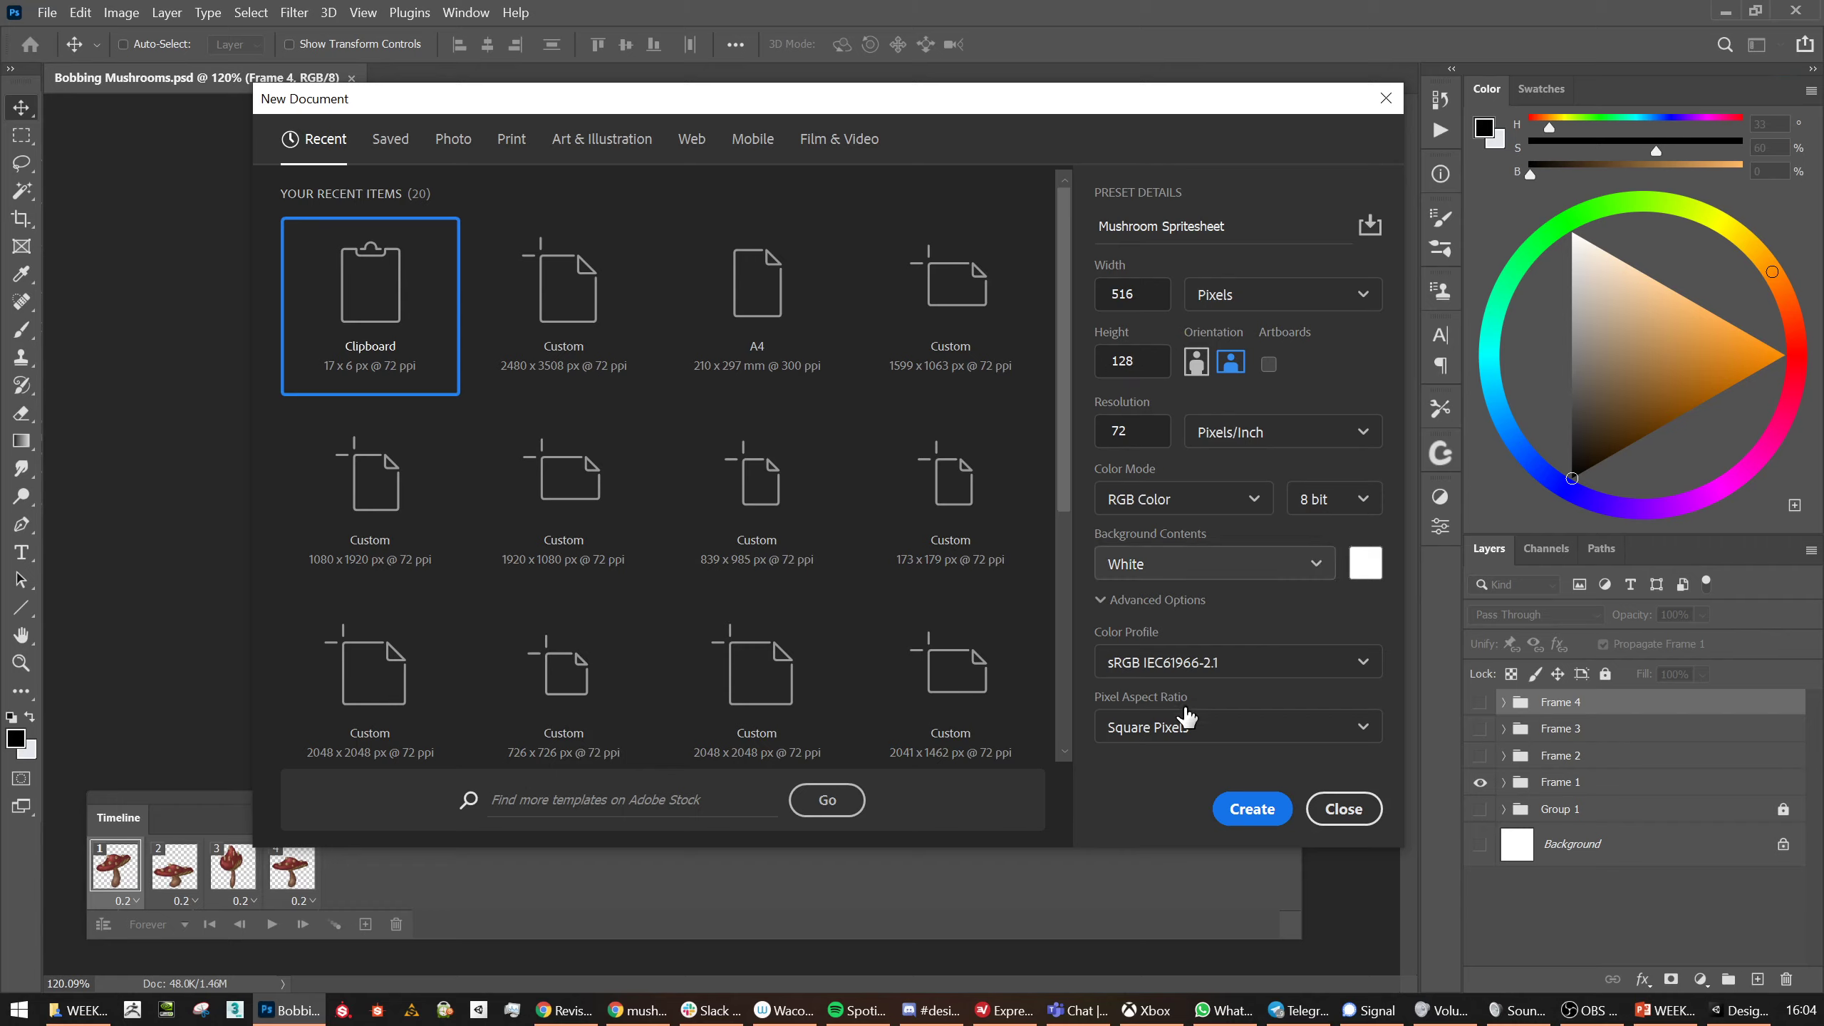
left_click(1254, 810)
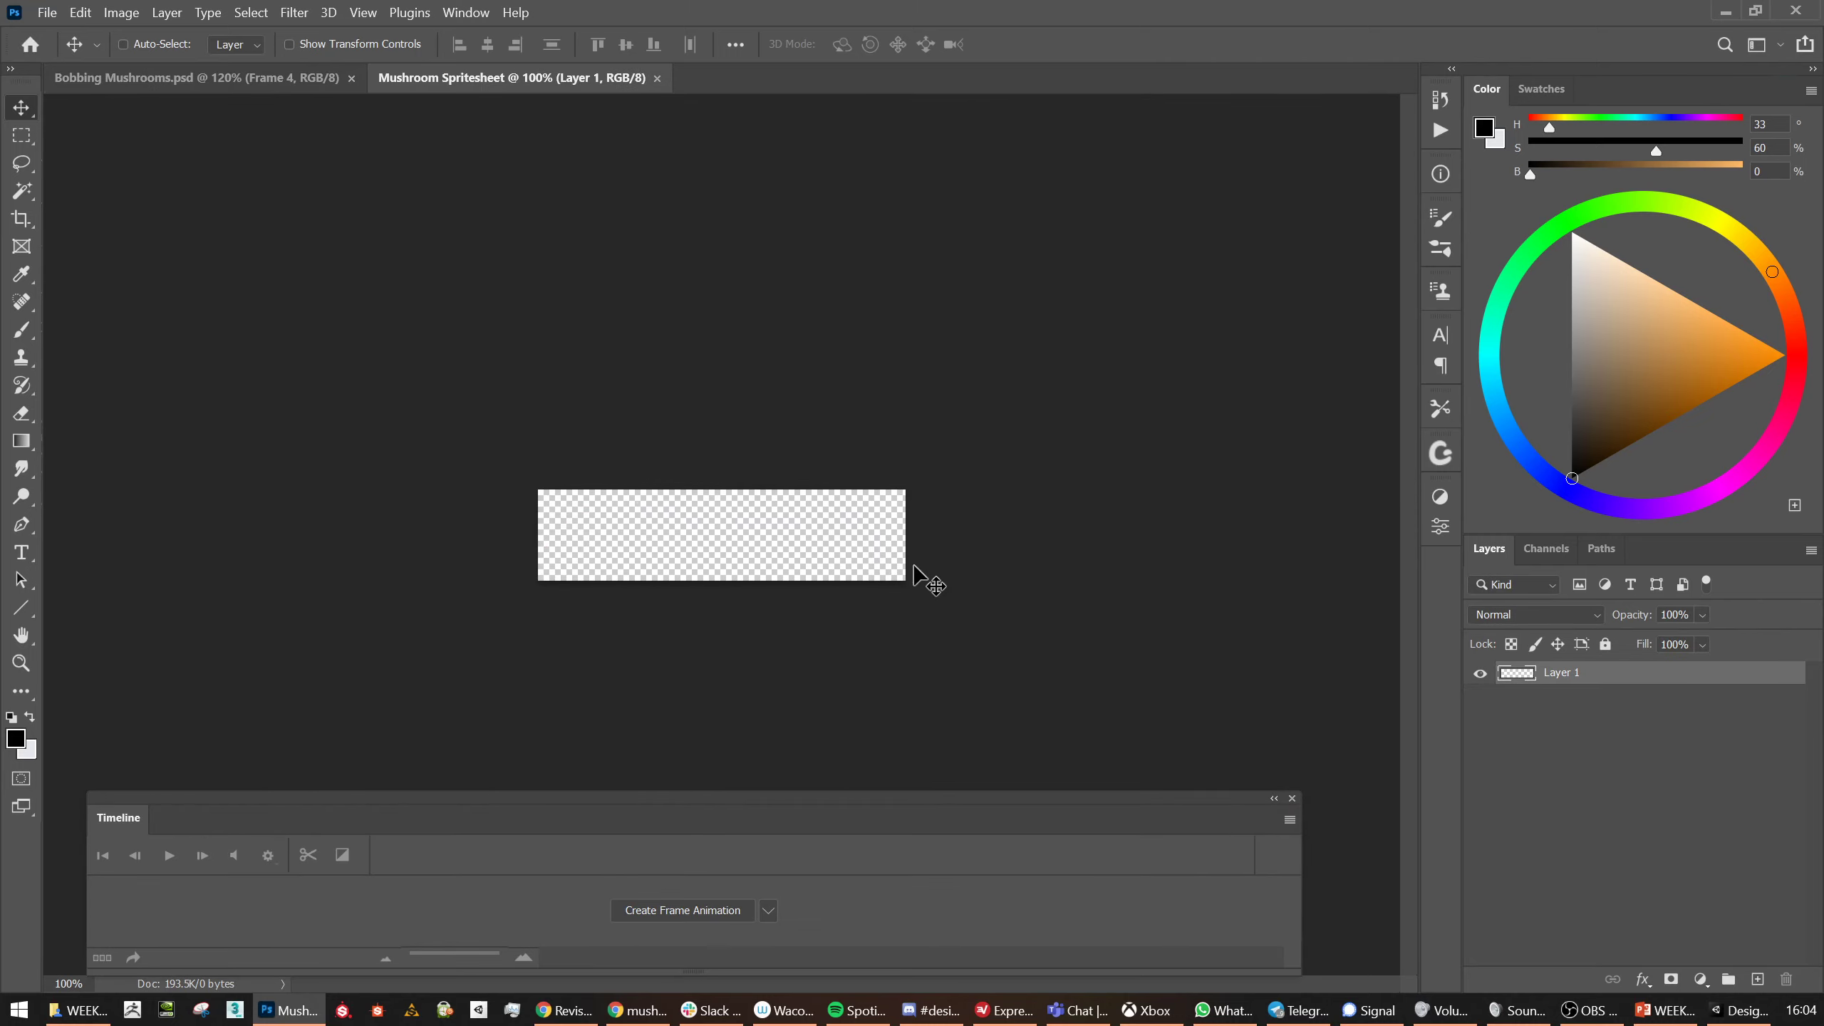
scroll(920, 572, "up", 5)
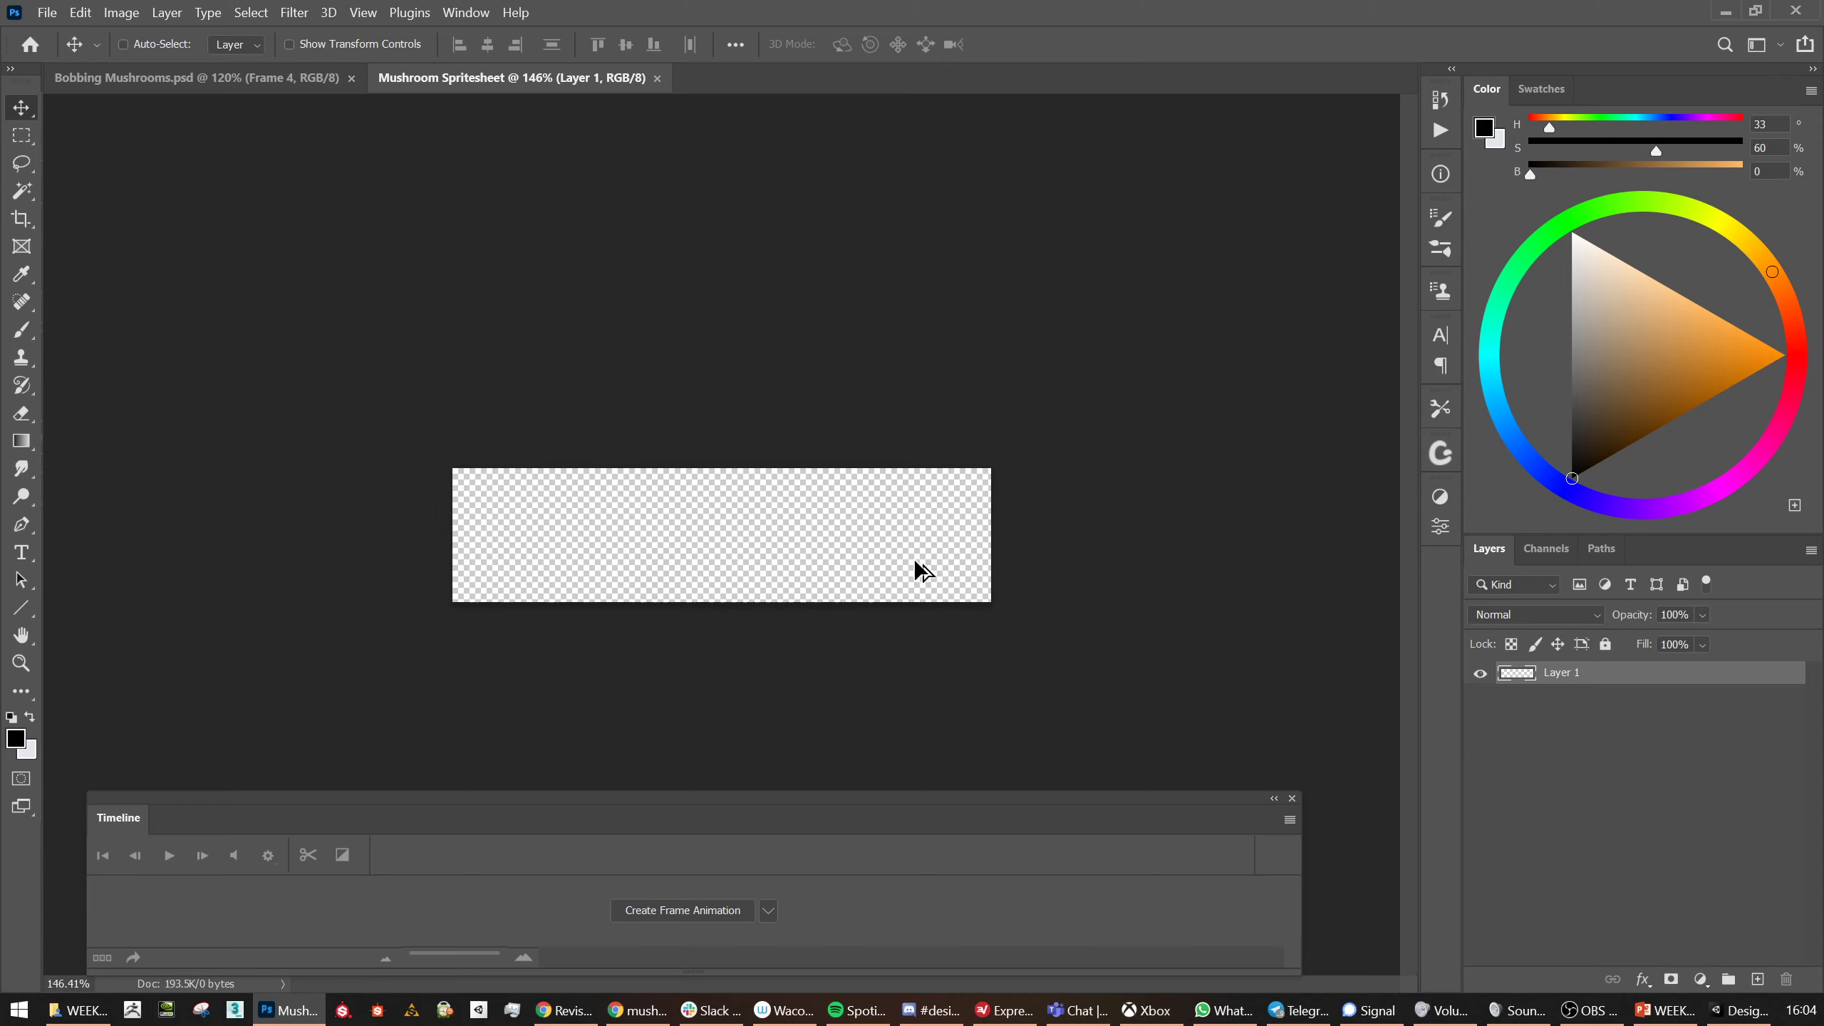
Save the first animation frame of Bobbing Mushrooms as Bobbing Mushrooms1.png in the MushroomSheets folder inside Design Practice 2021
left_click(234, 77)
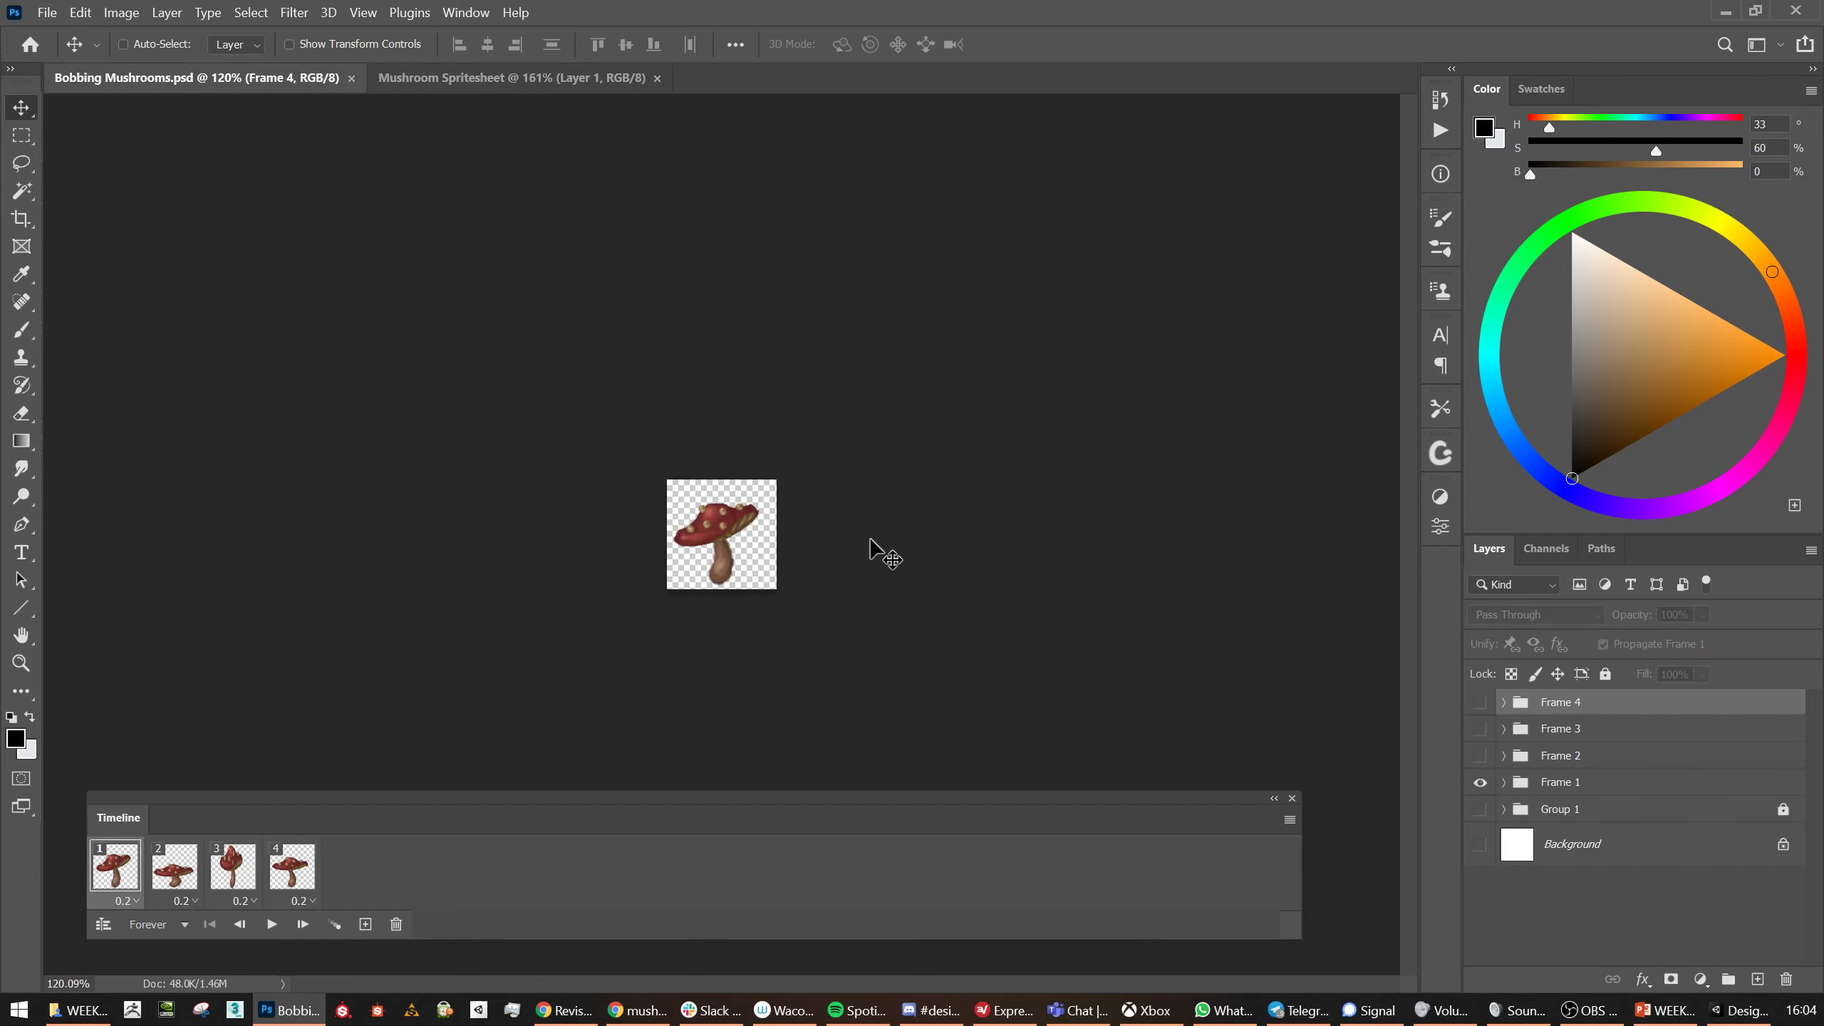
left_click(46, 11)
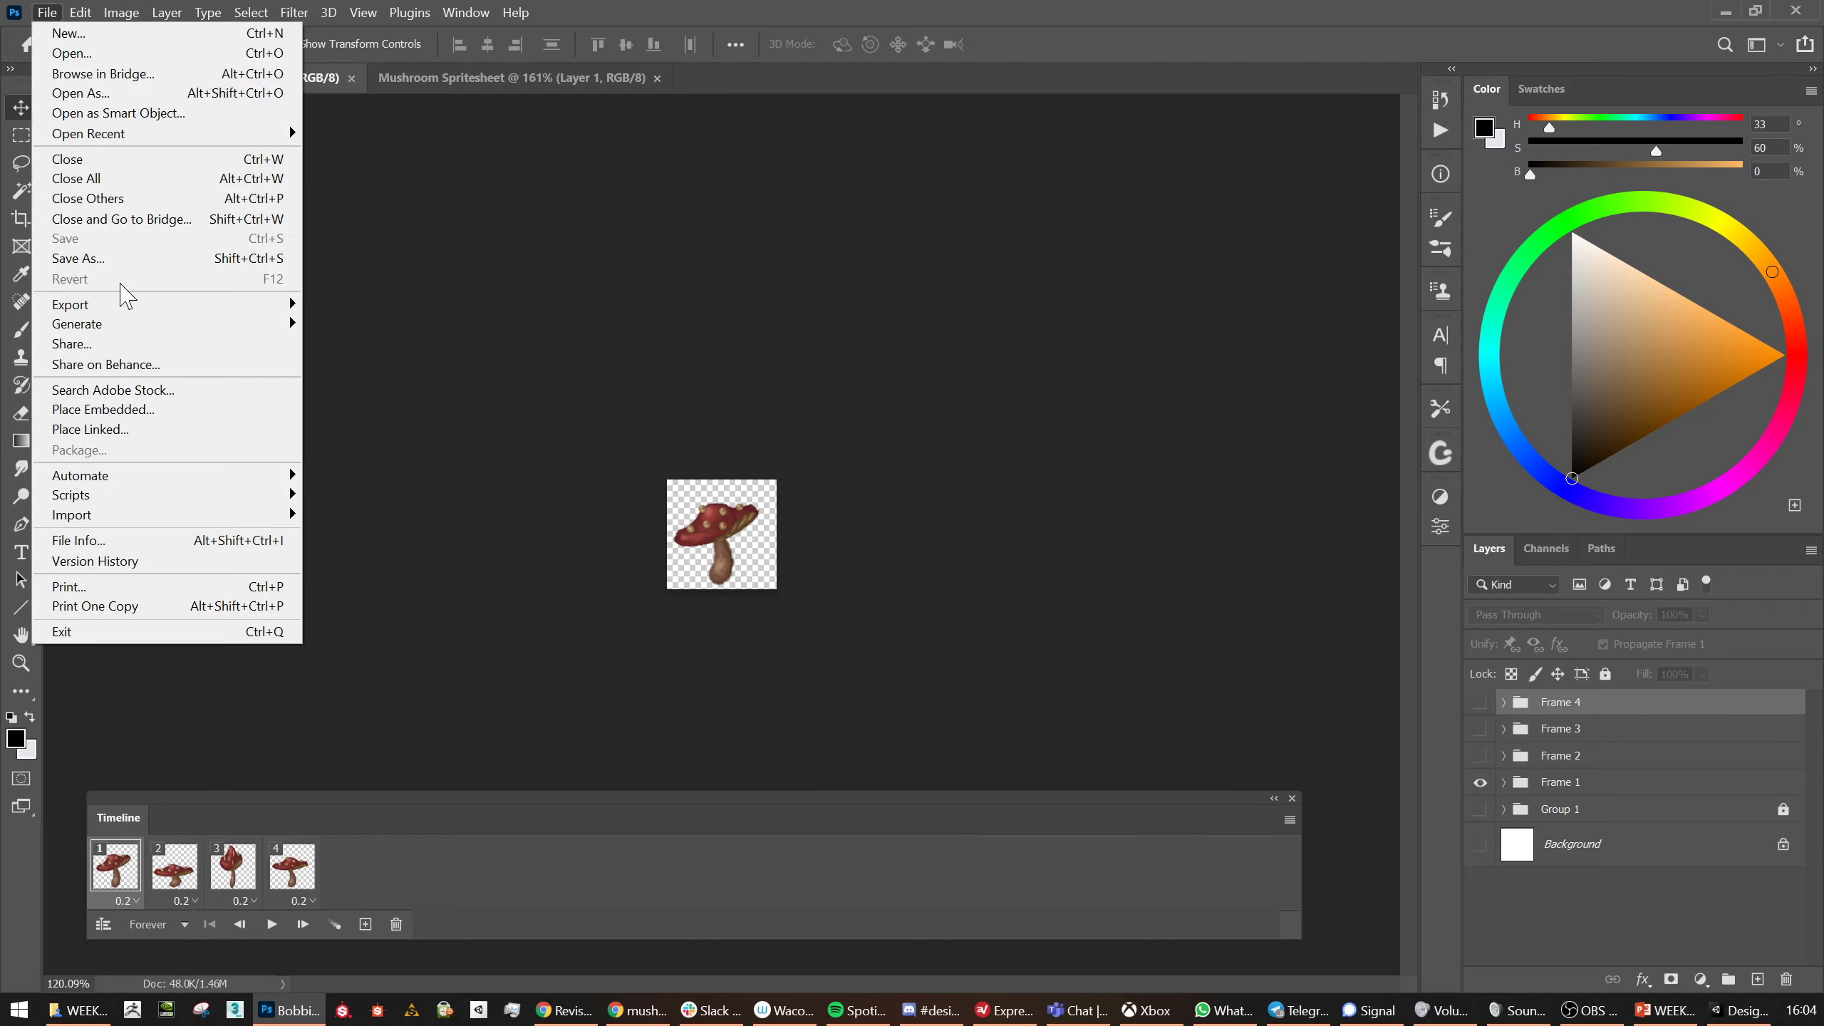
left_click(125, 253)
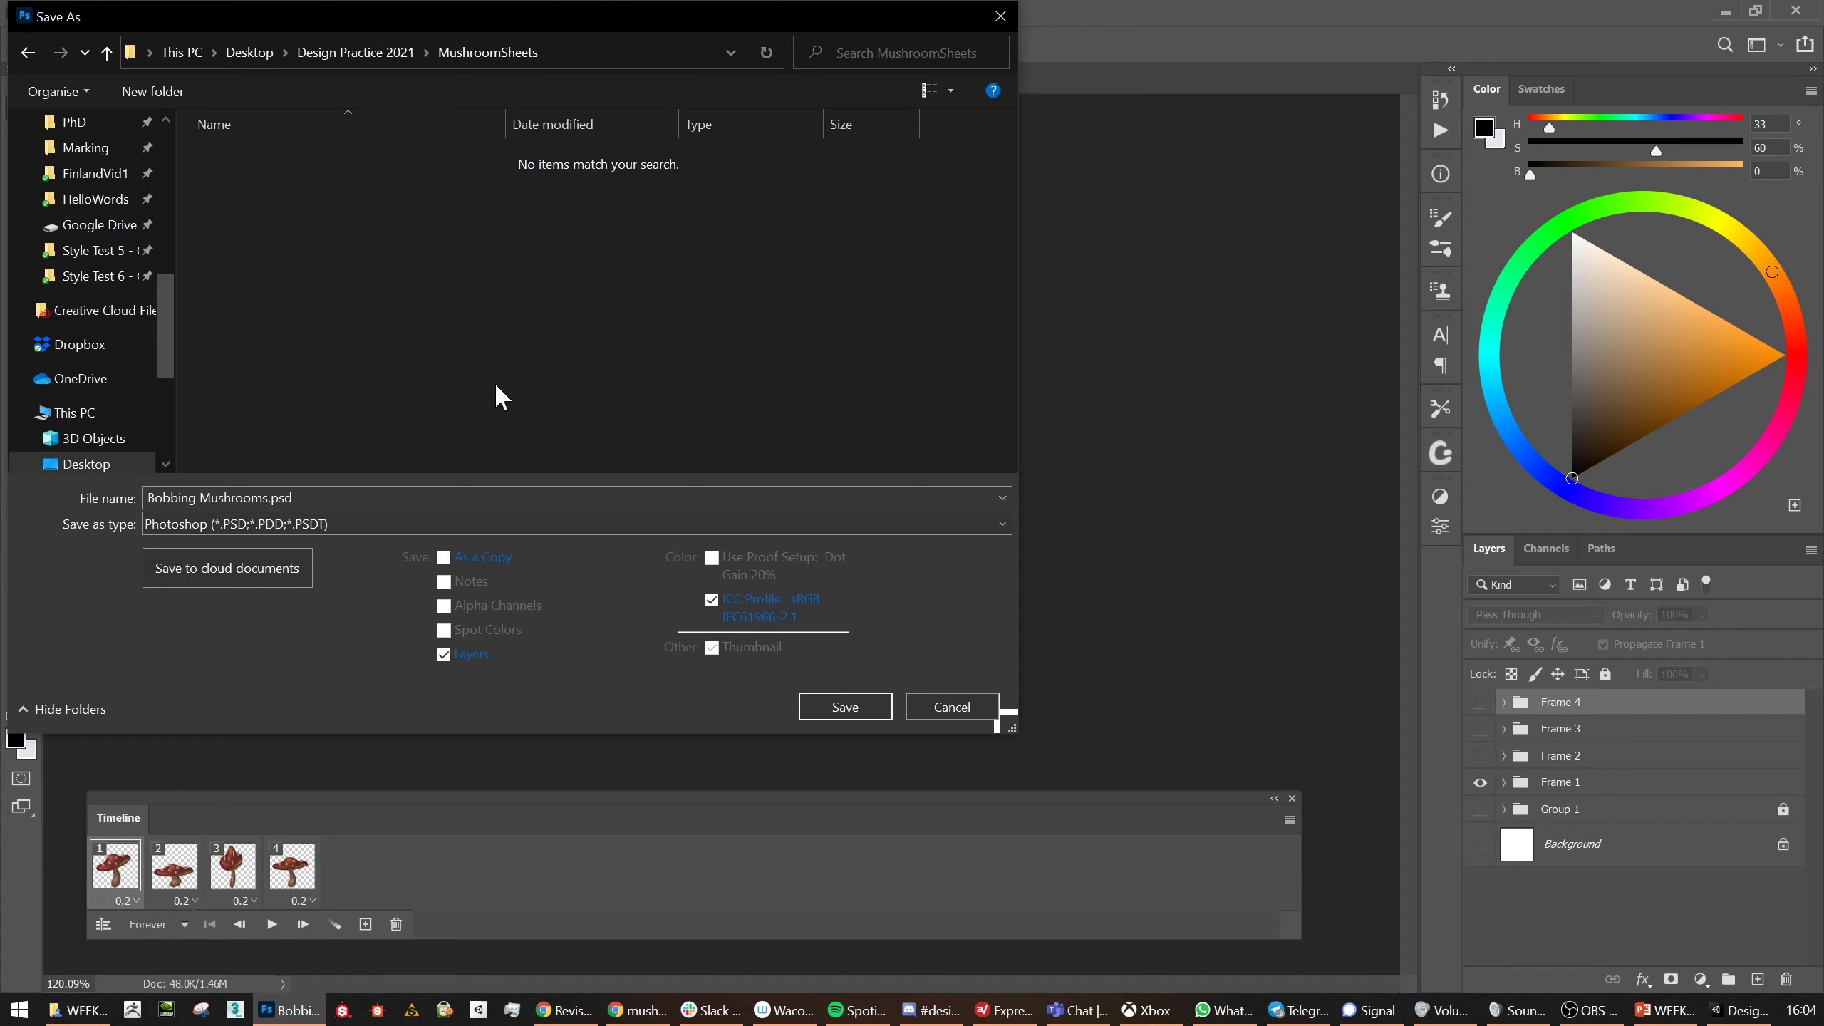
left_click(291, 525)
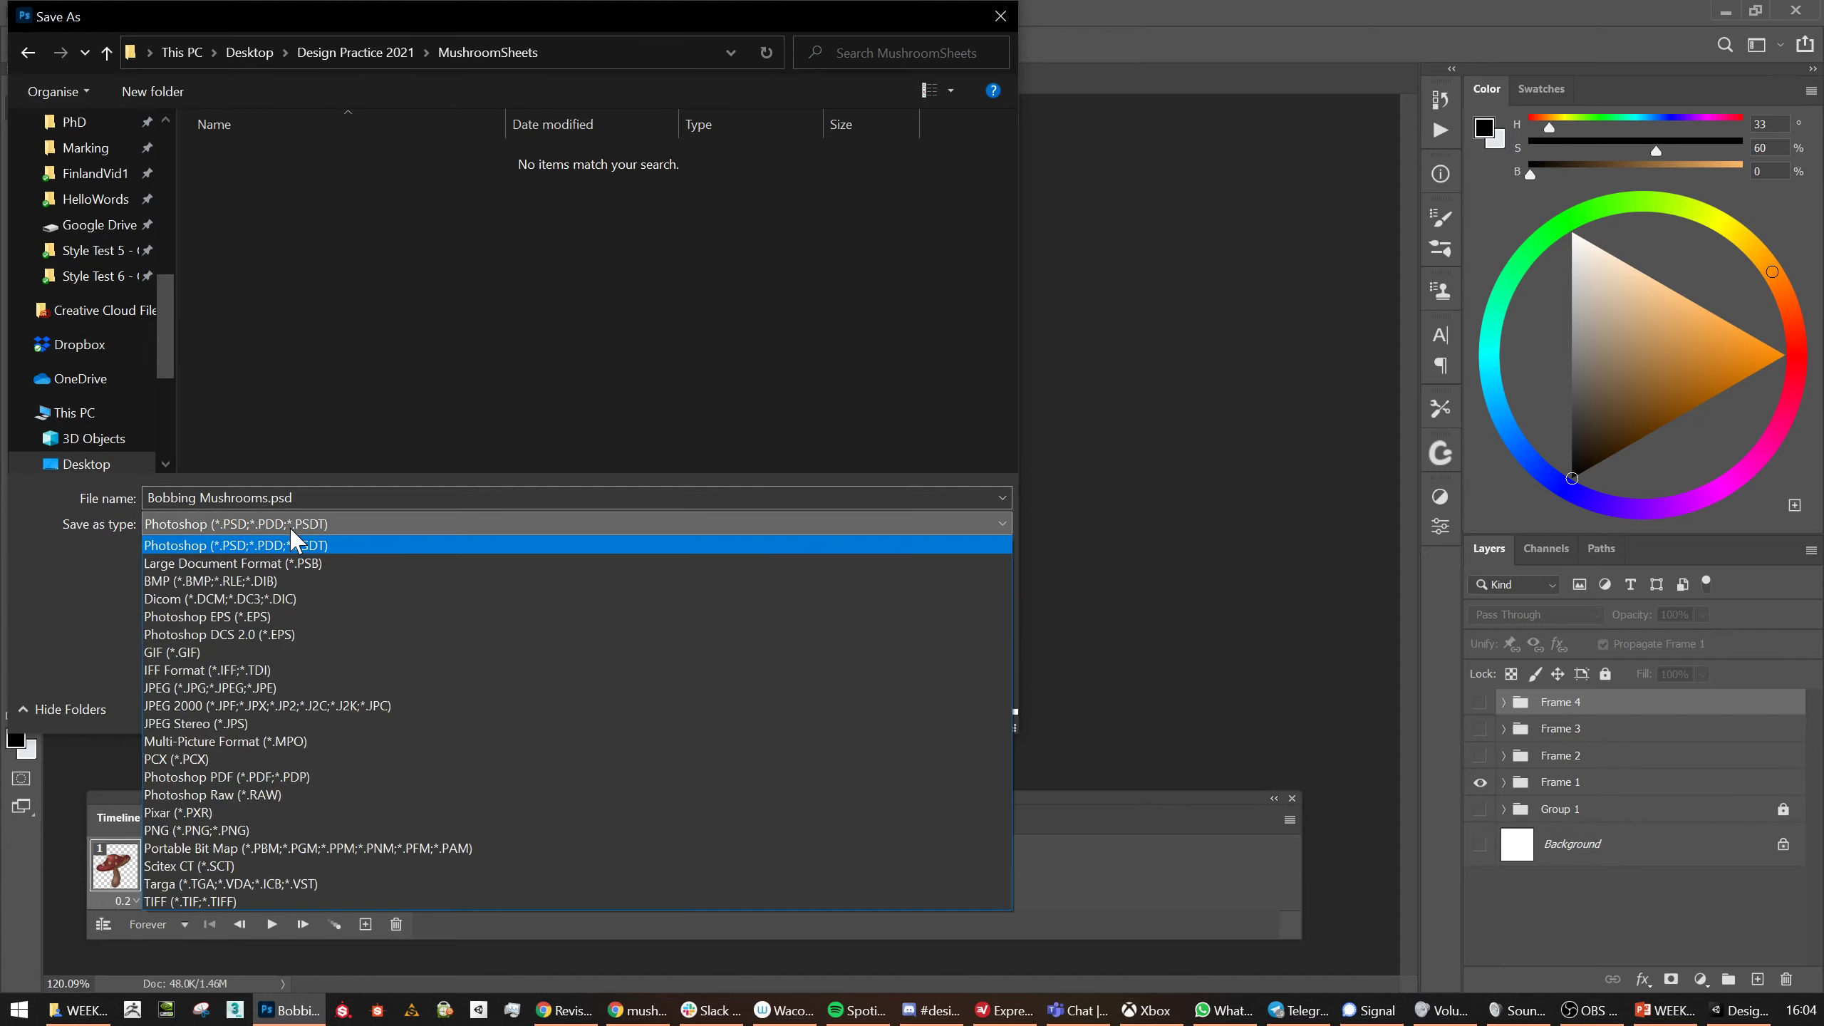
left_click(231, 831)
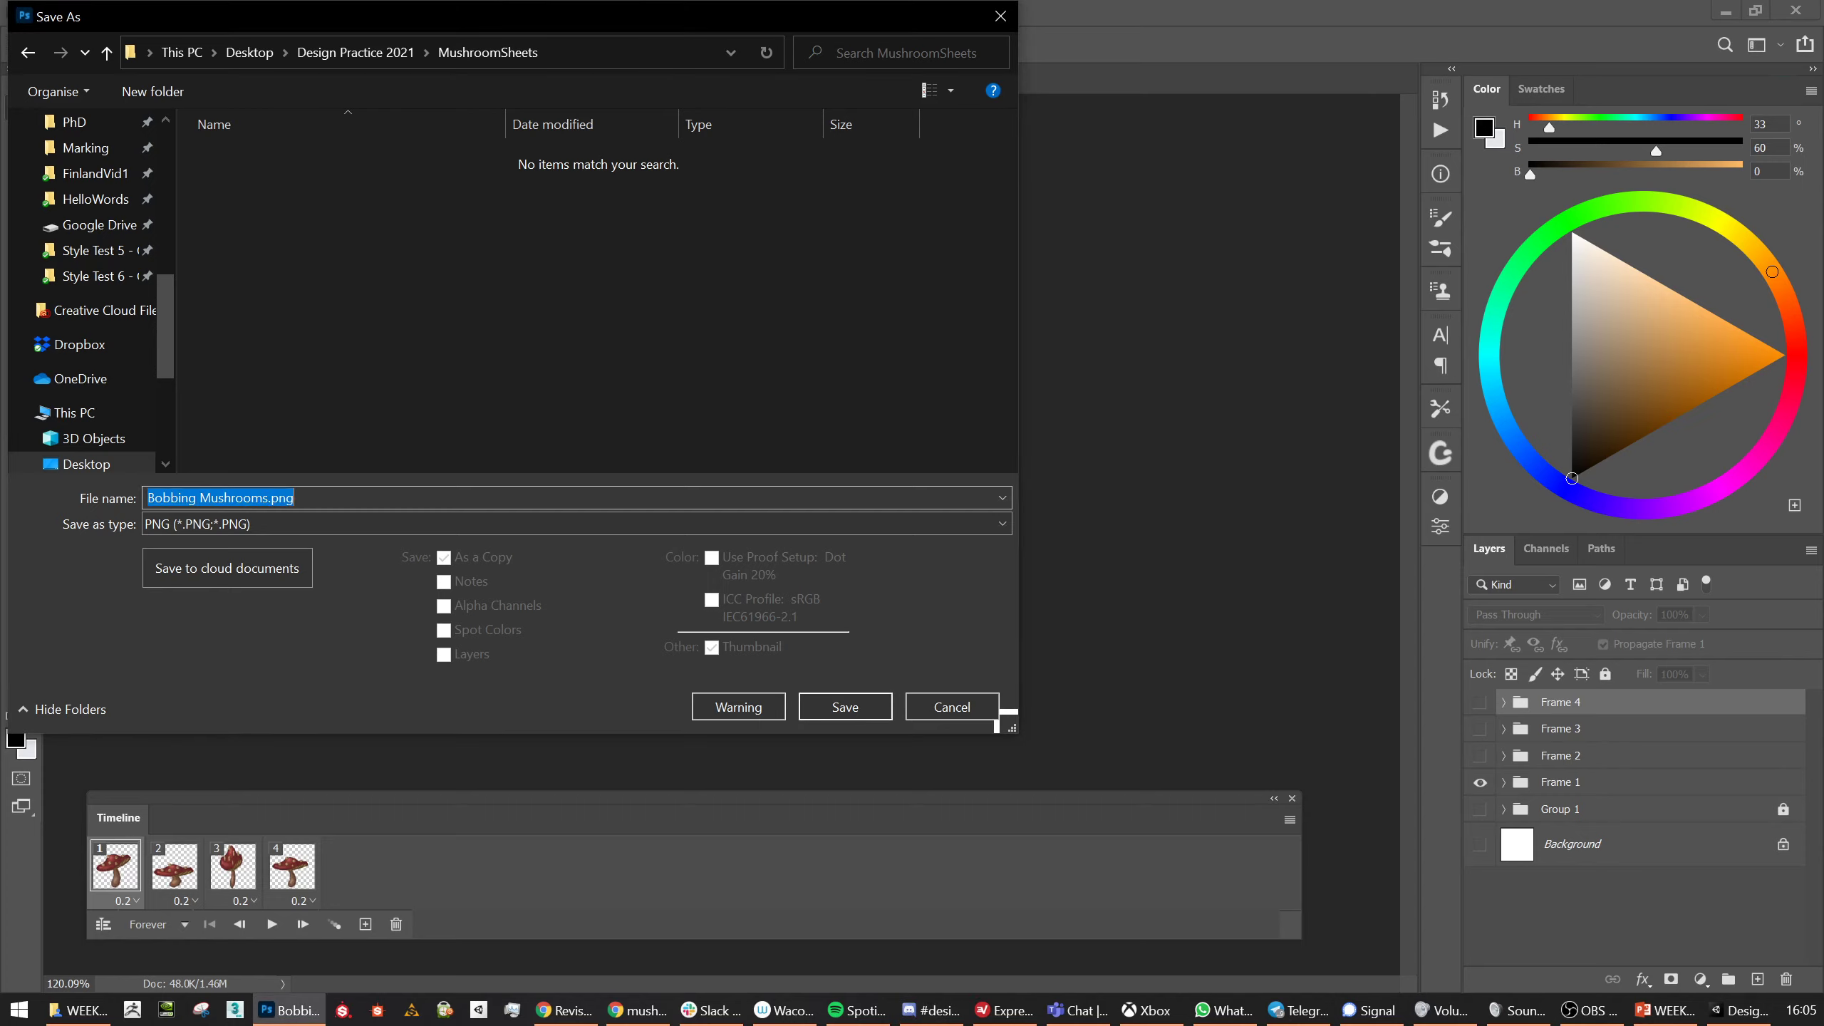
left_click(275, 497)
type("2")
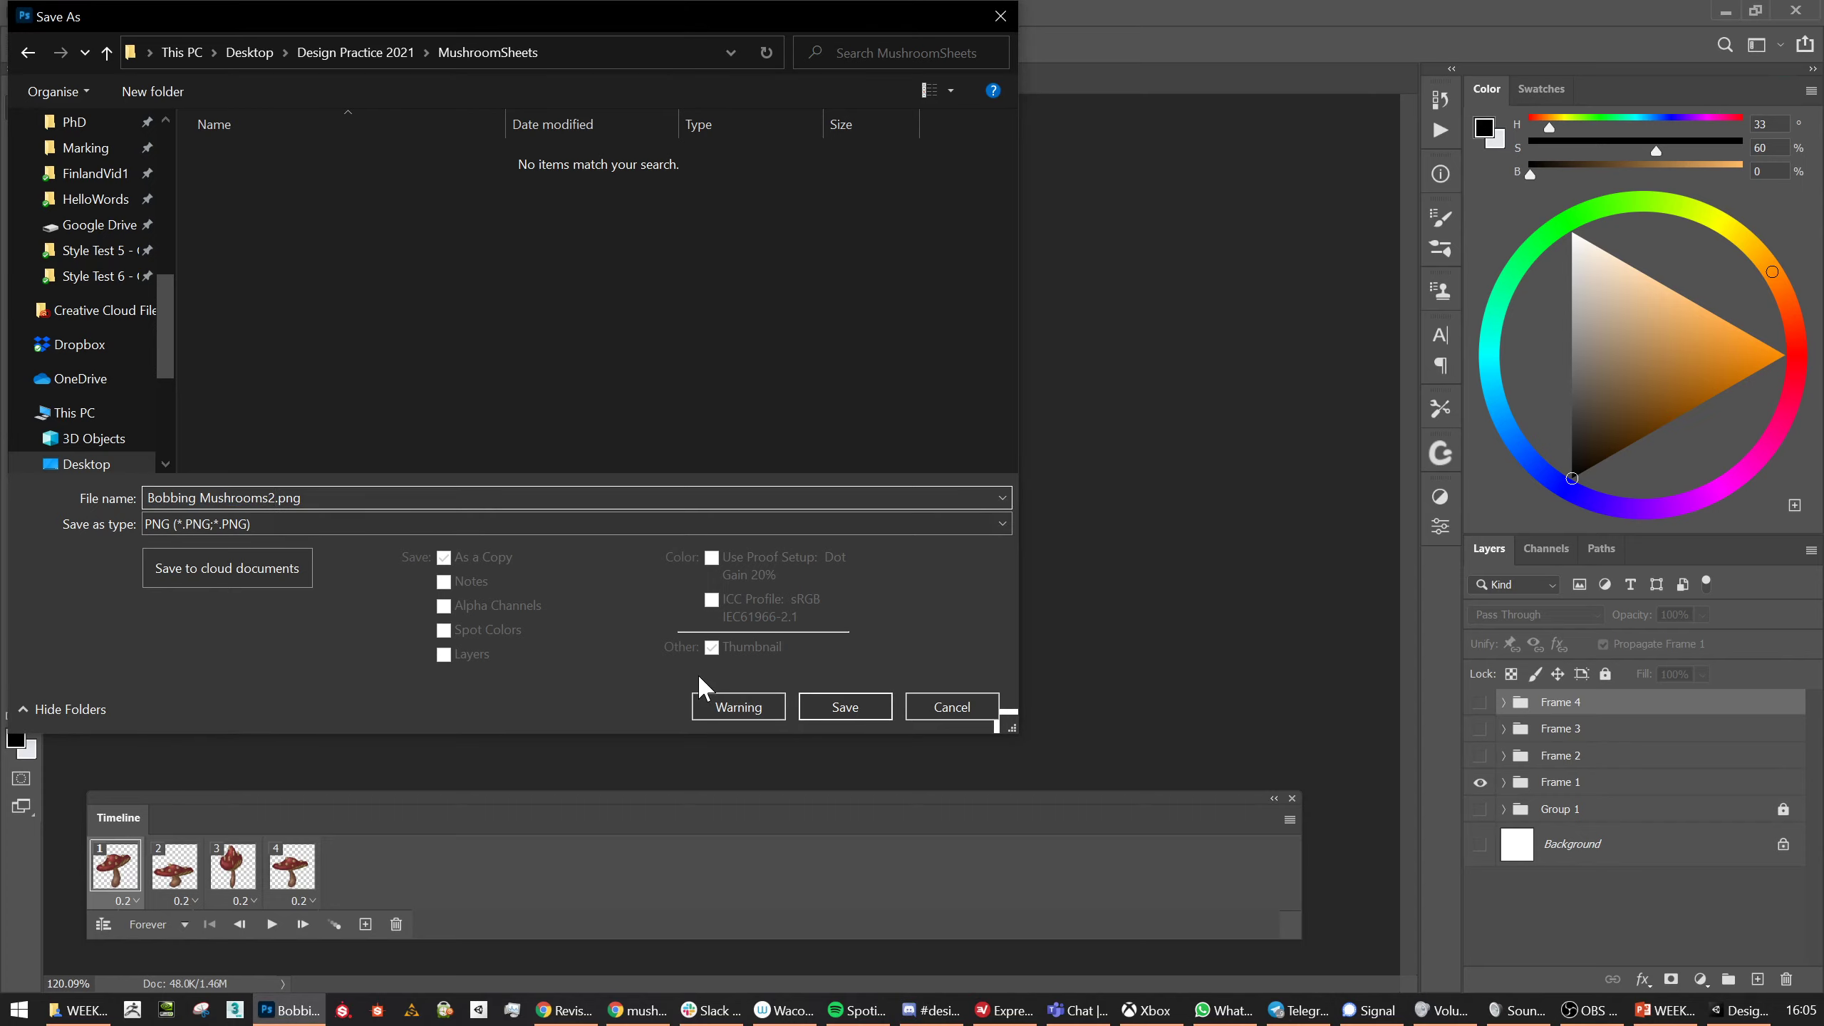
left_click(848, 707)
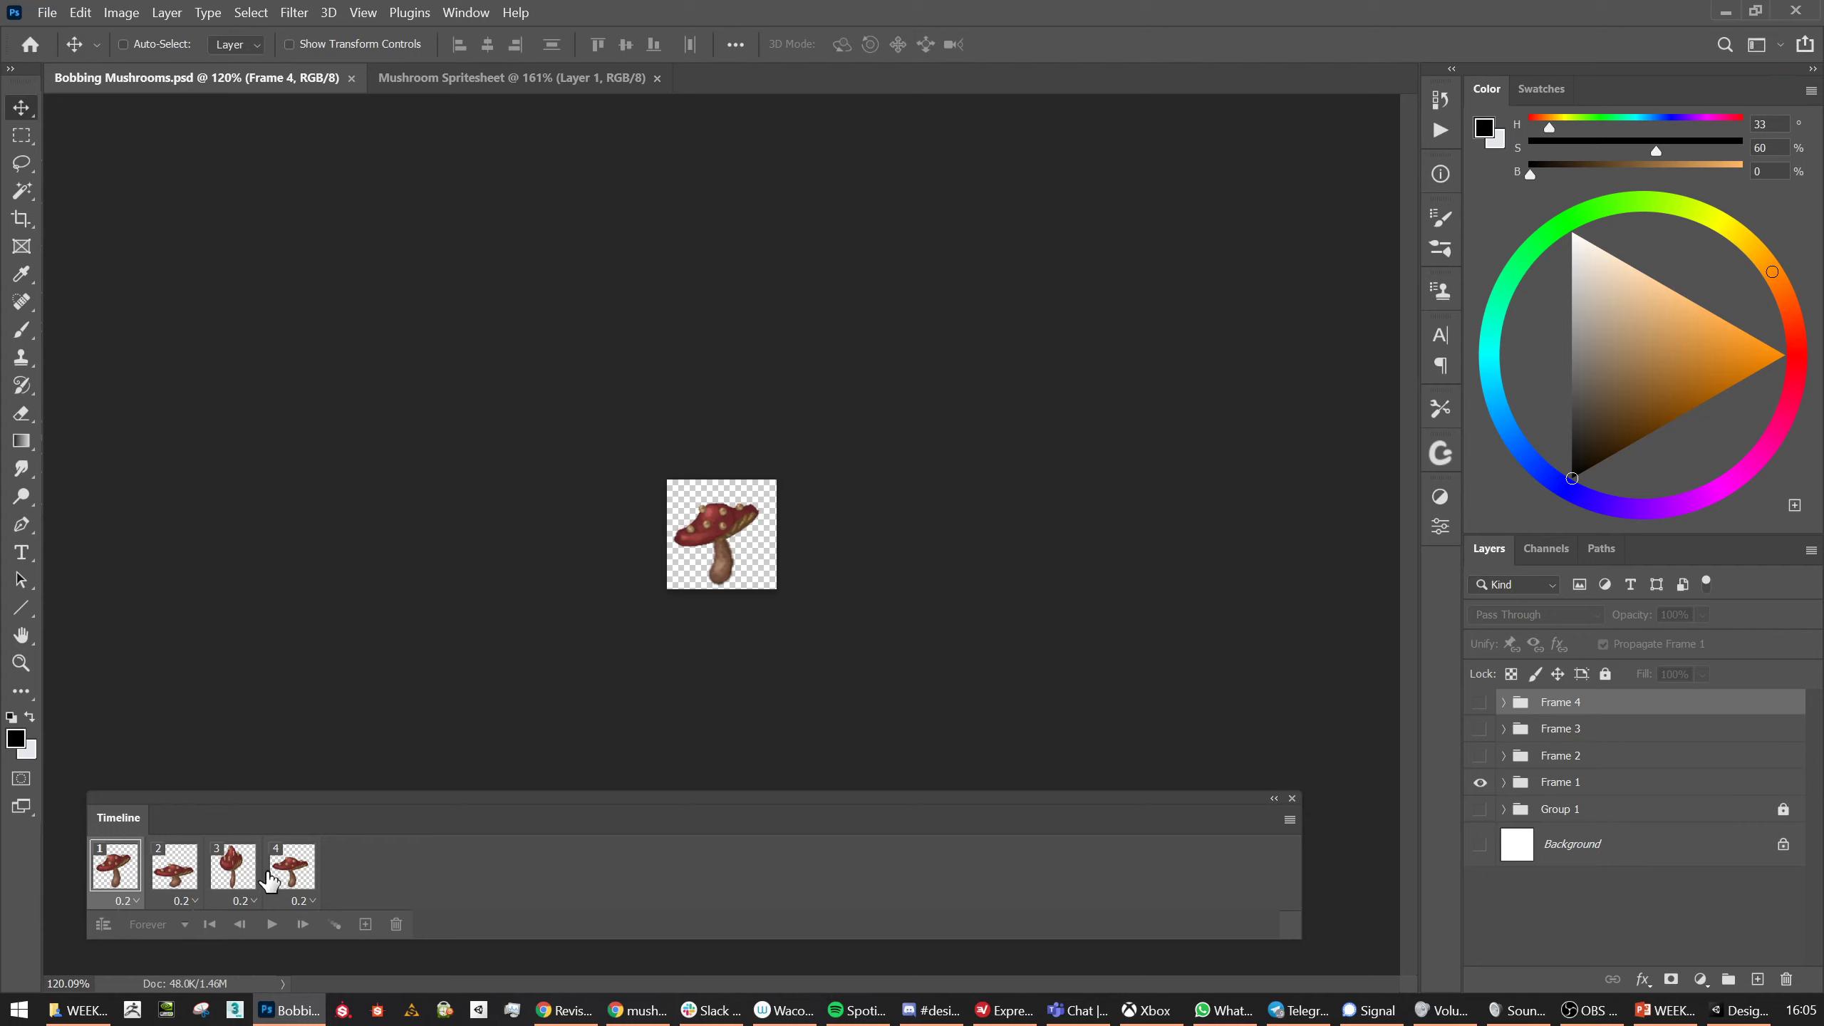
Select the second animation frame and save it as Bobbing Mushrooms2.png in the MushroomSheets folder
left_click(174, 868)
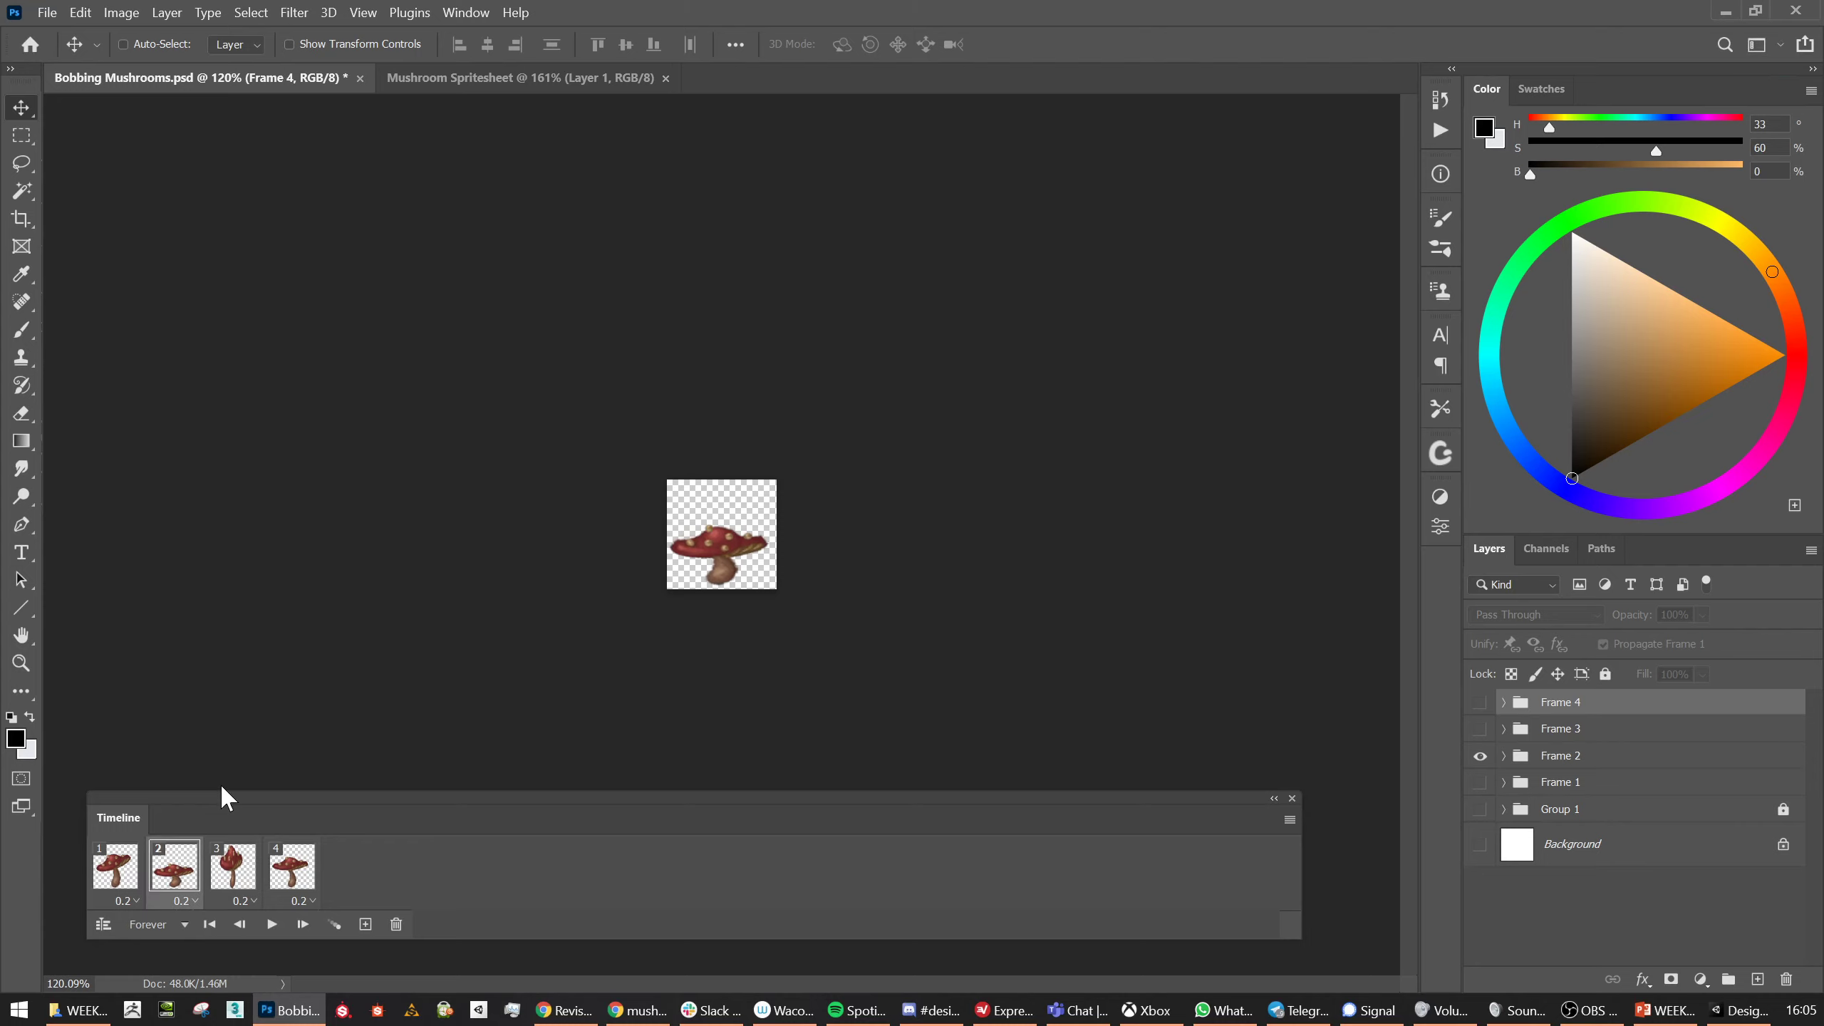
left_click(44, 12)
left_click(108, 258)
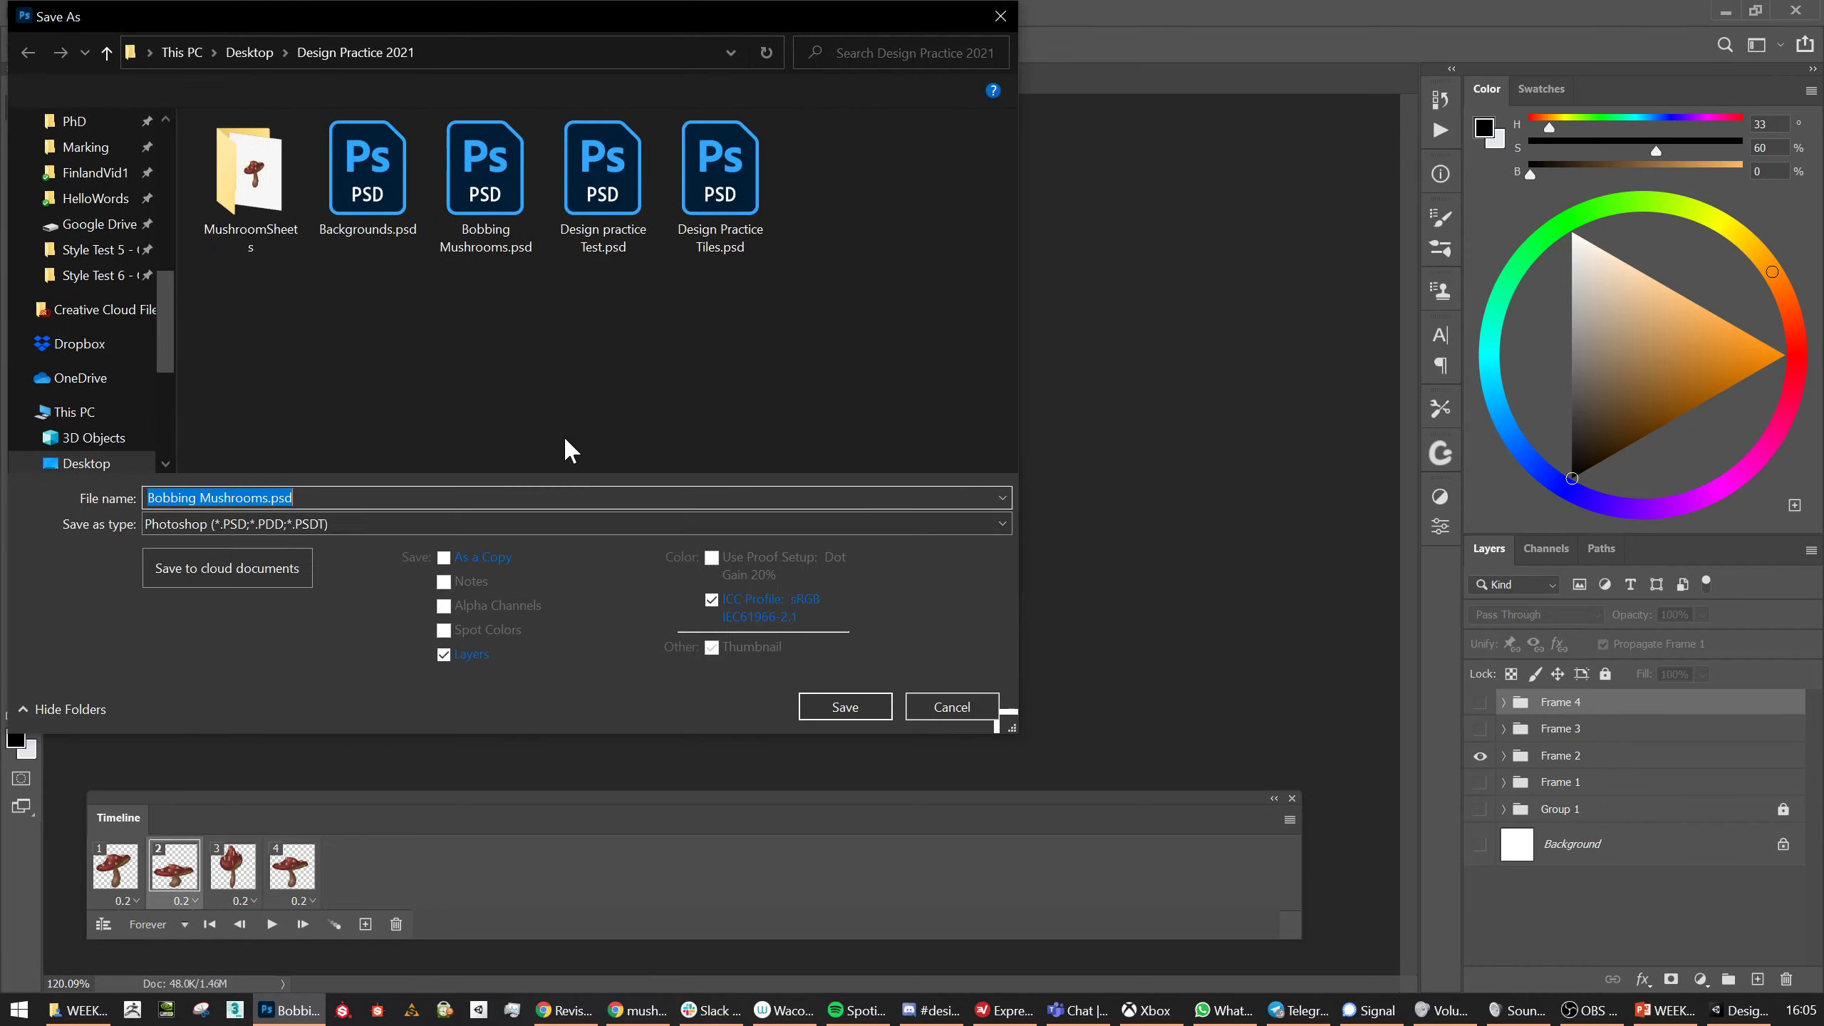
left_click(256, 523)
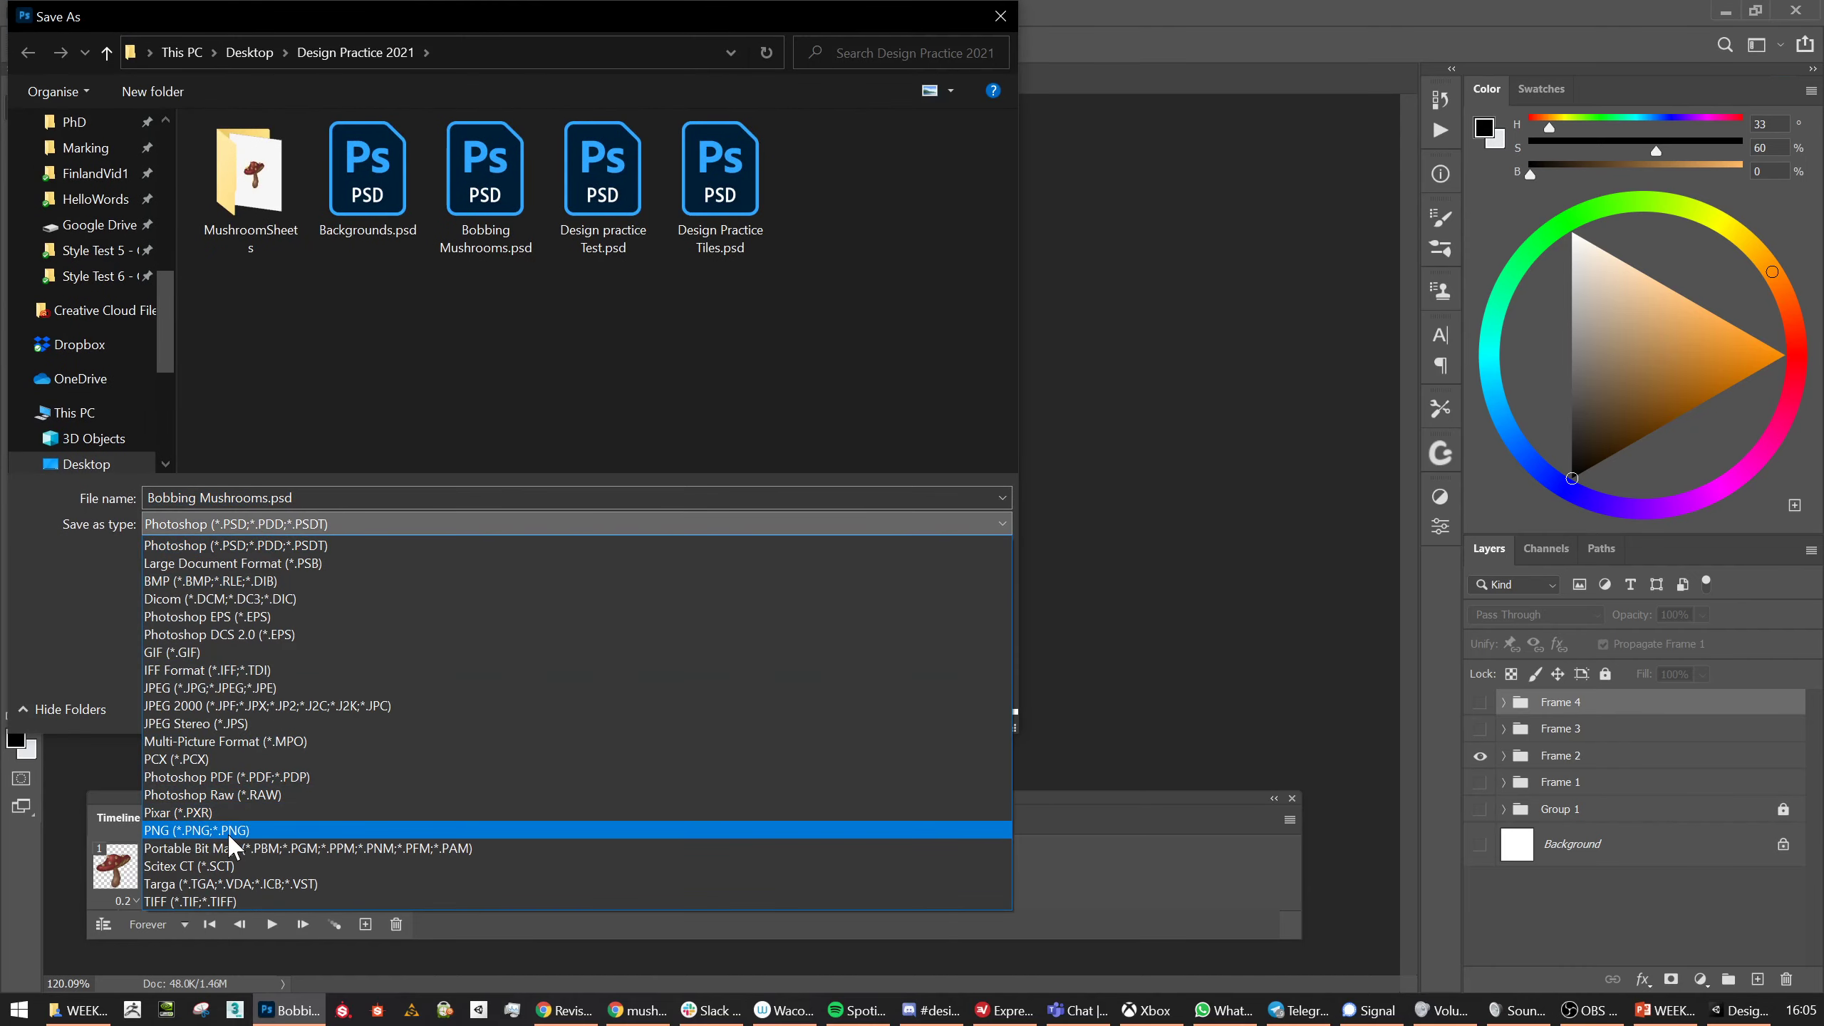
left_click(229, 834)
left_click(232, 203)
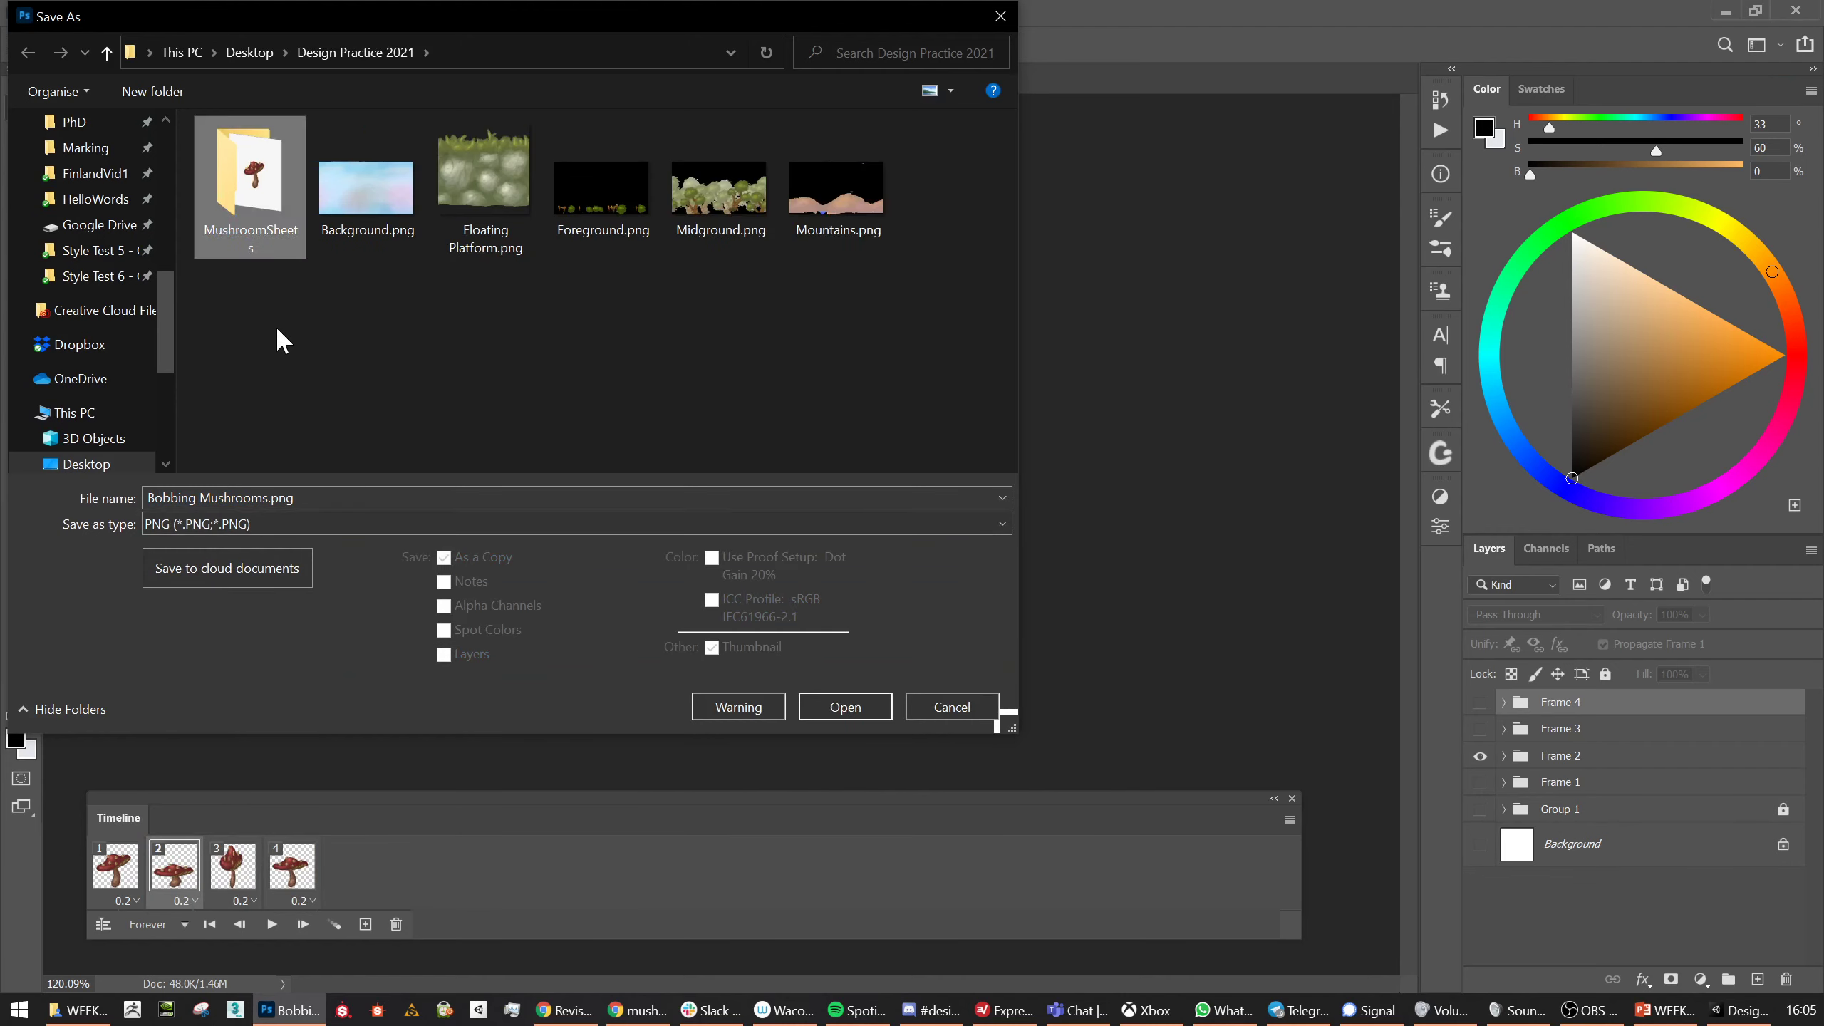
left_click(260, 192)
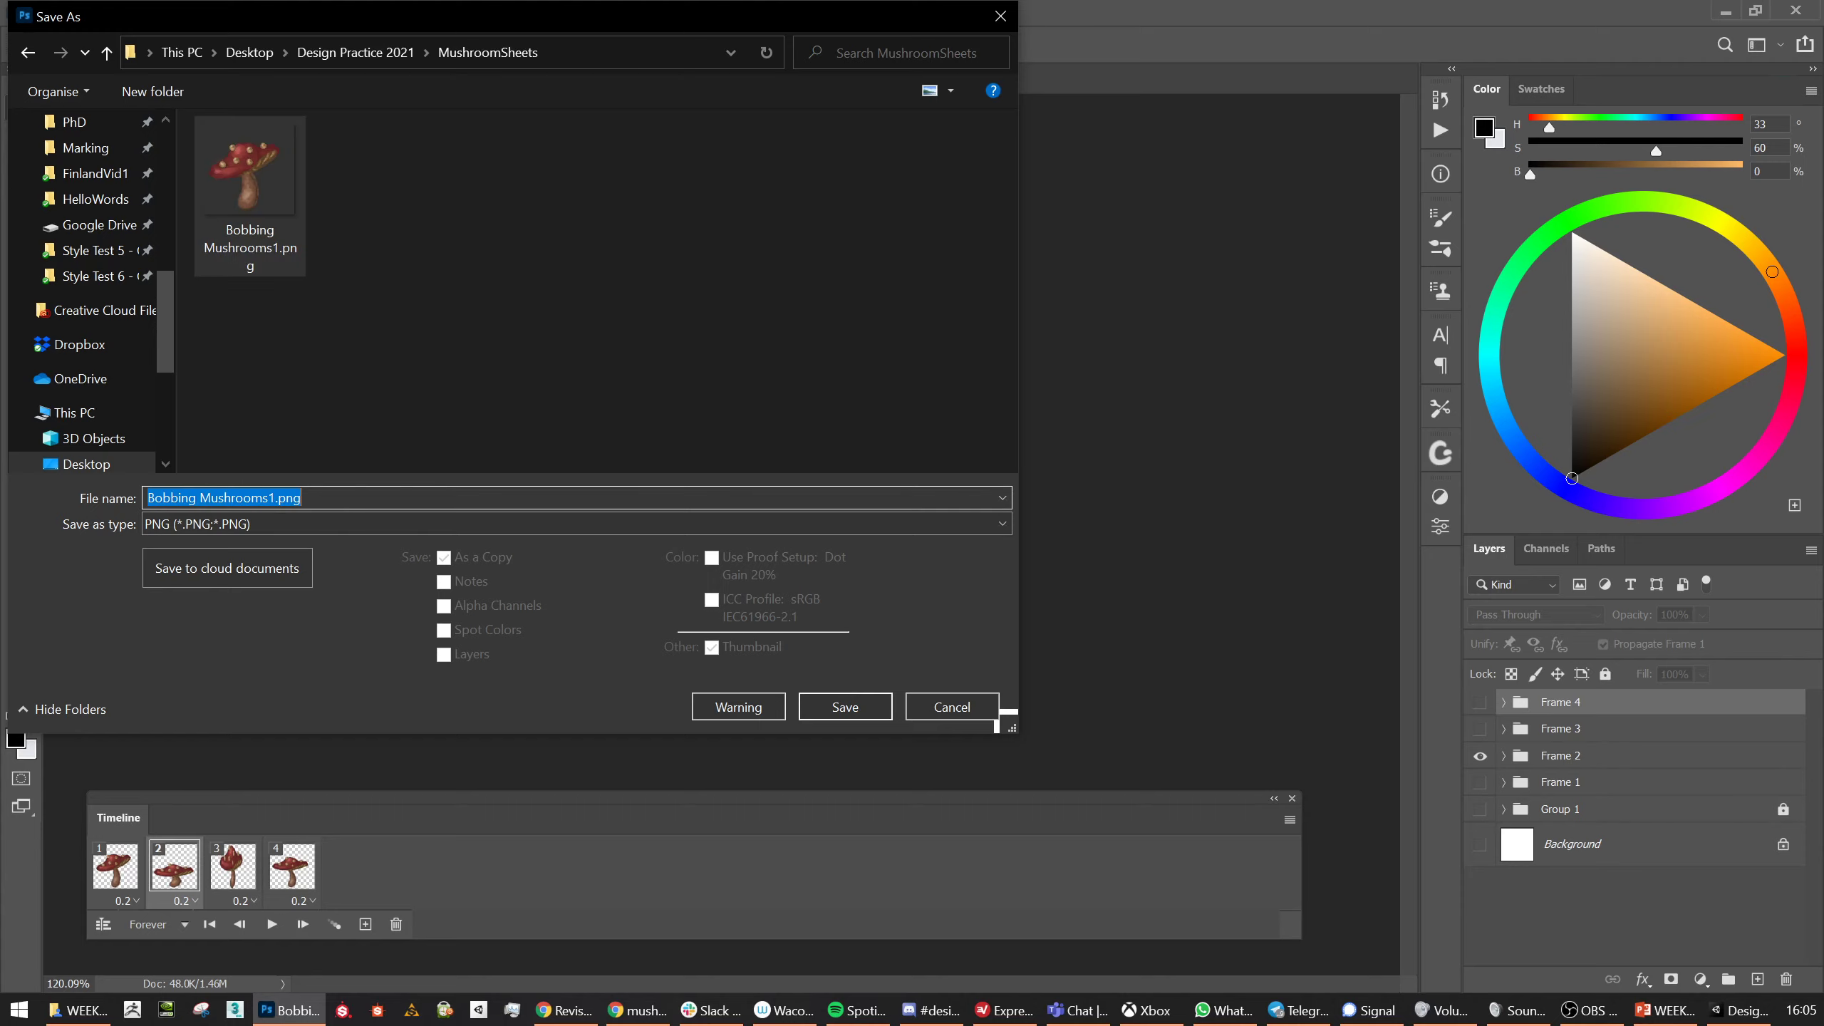
left_click(277, 498)
key("BackSpace")
type("2")
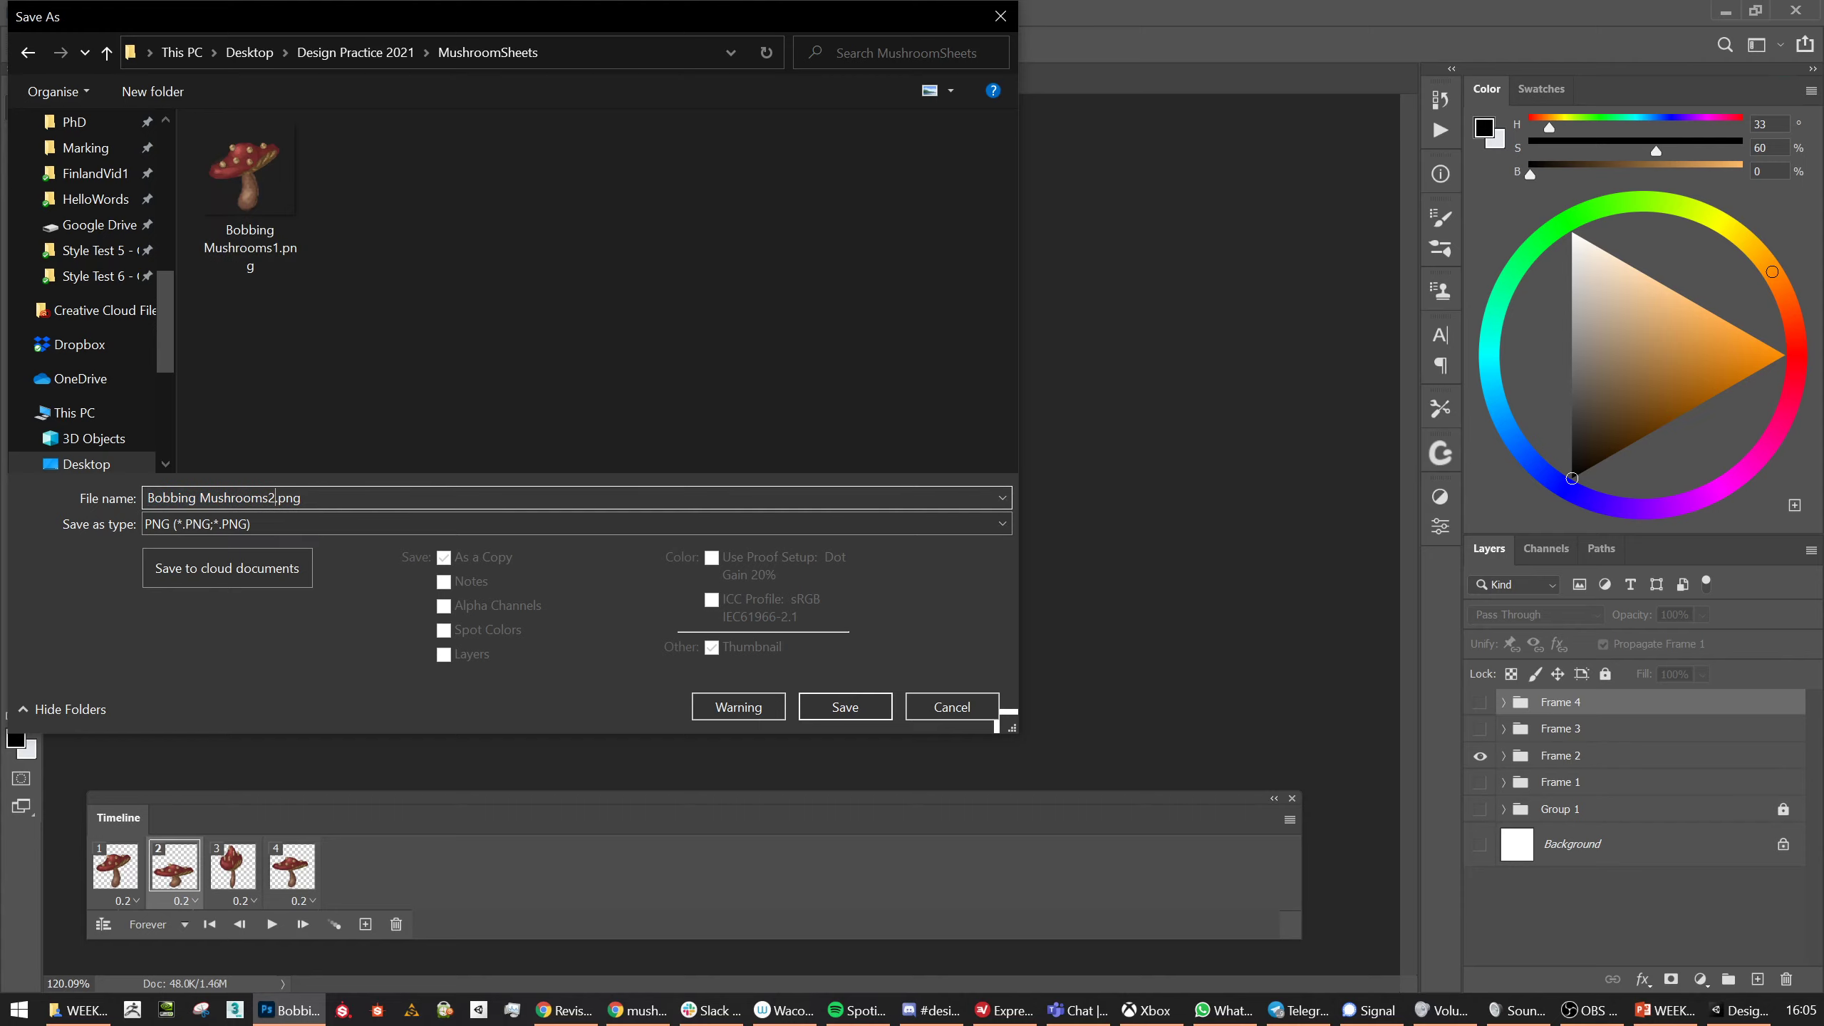
key("Return")
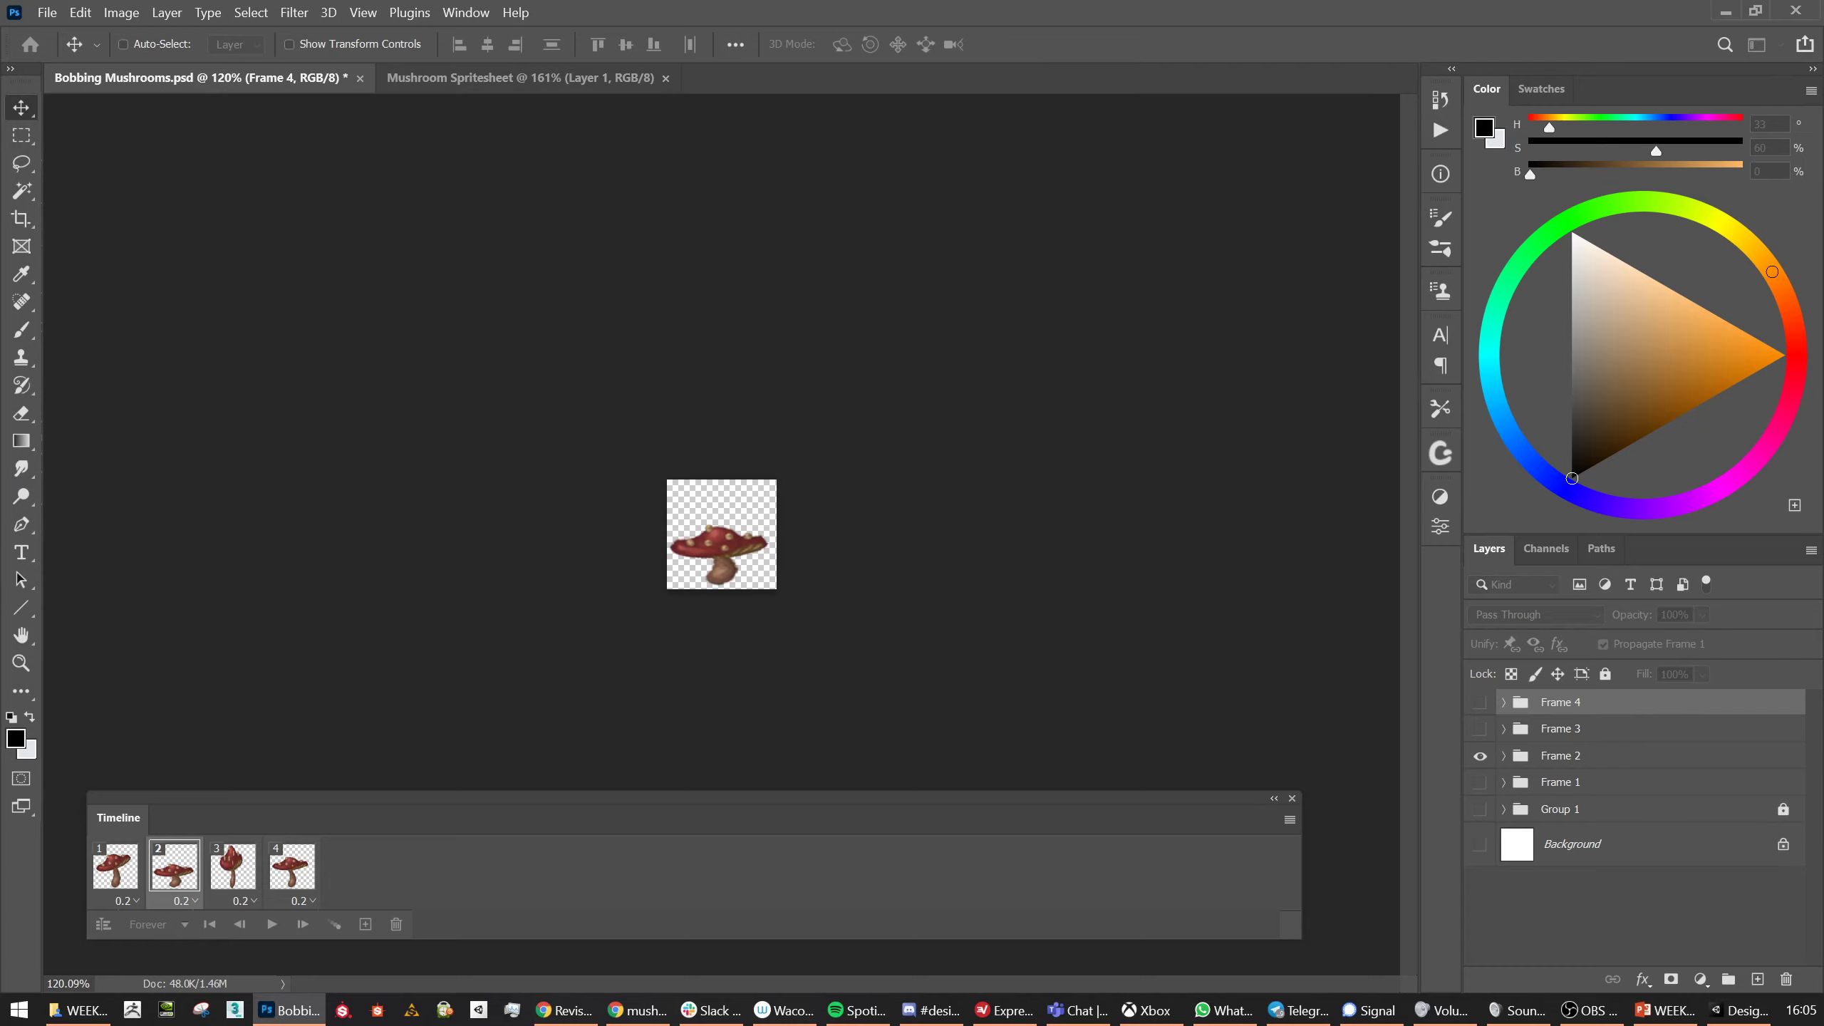
left_click(817, 371)
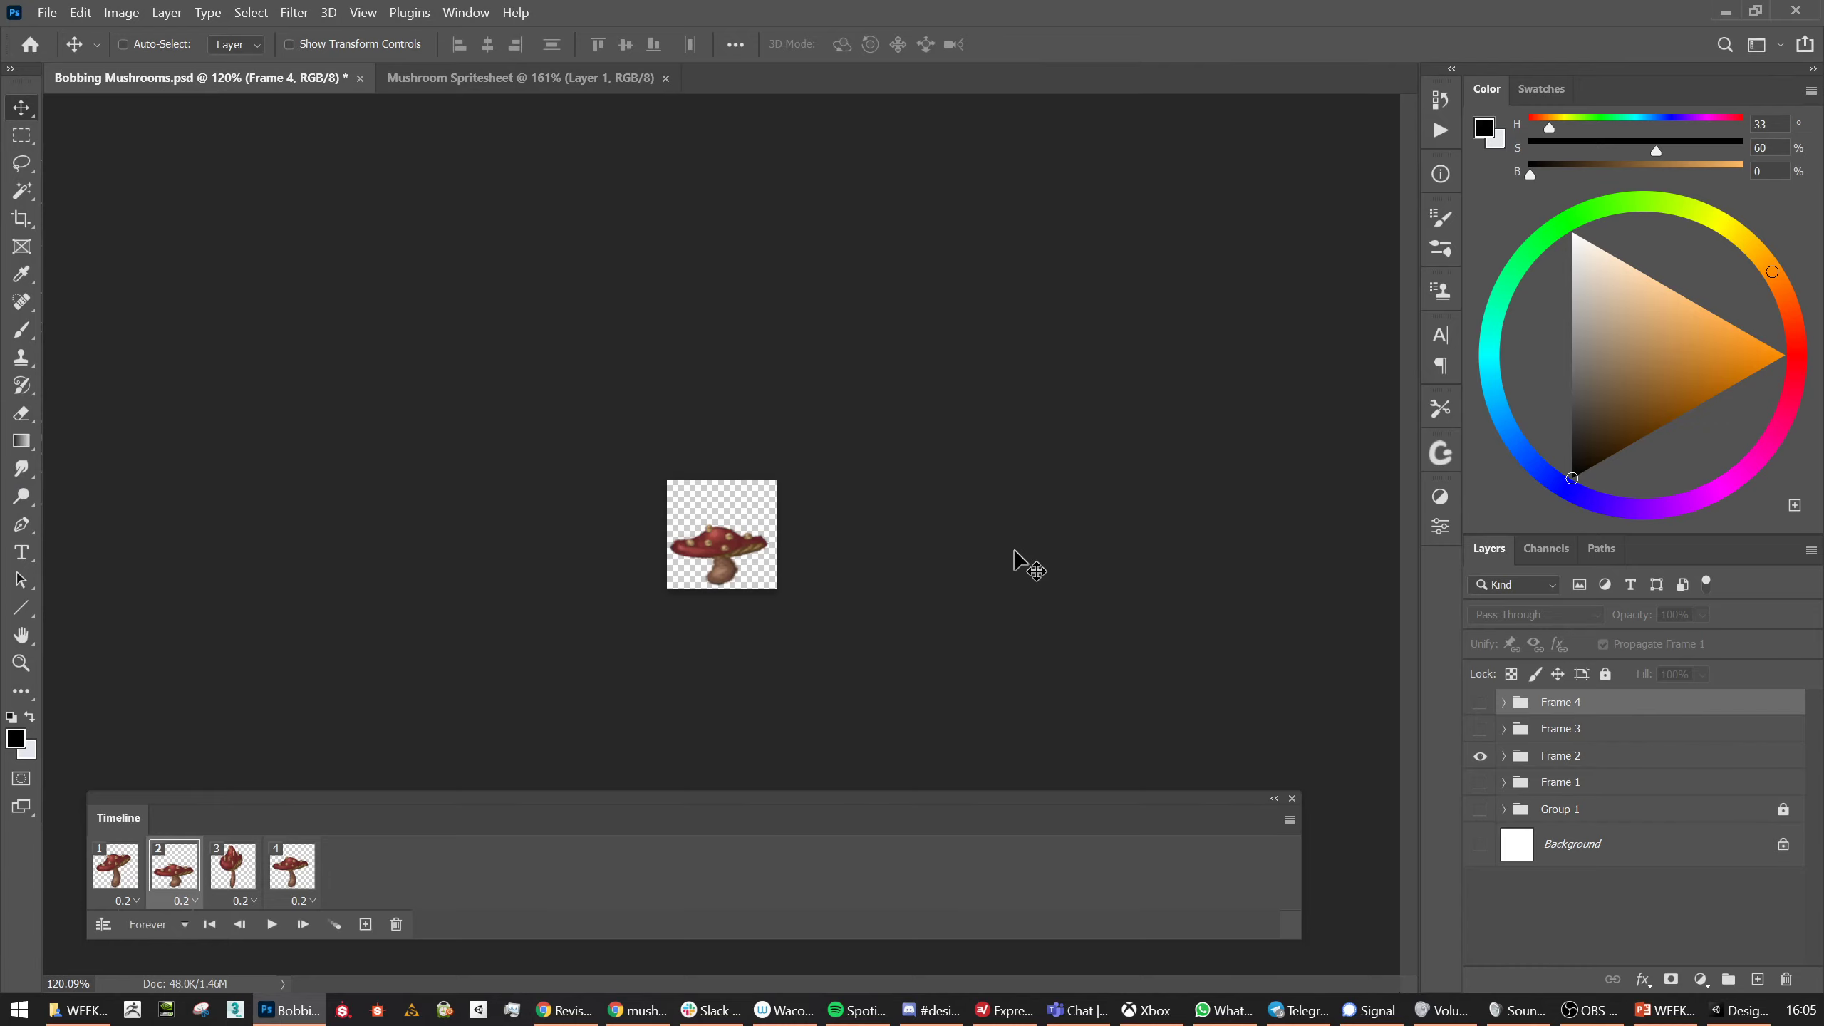
Select the third animation frame and save it as Bobbing Mushrooms3.png in the MushroomSheets folder
left_click(243, 876)
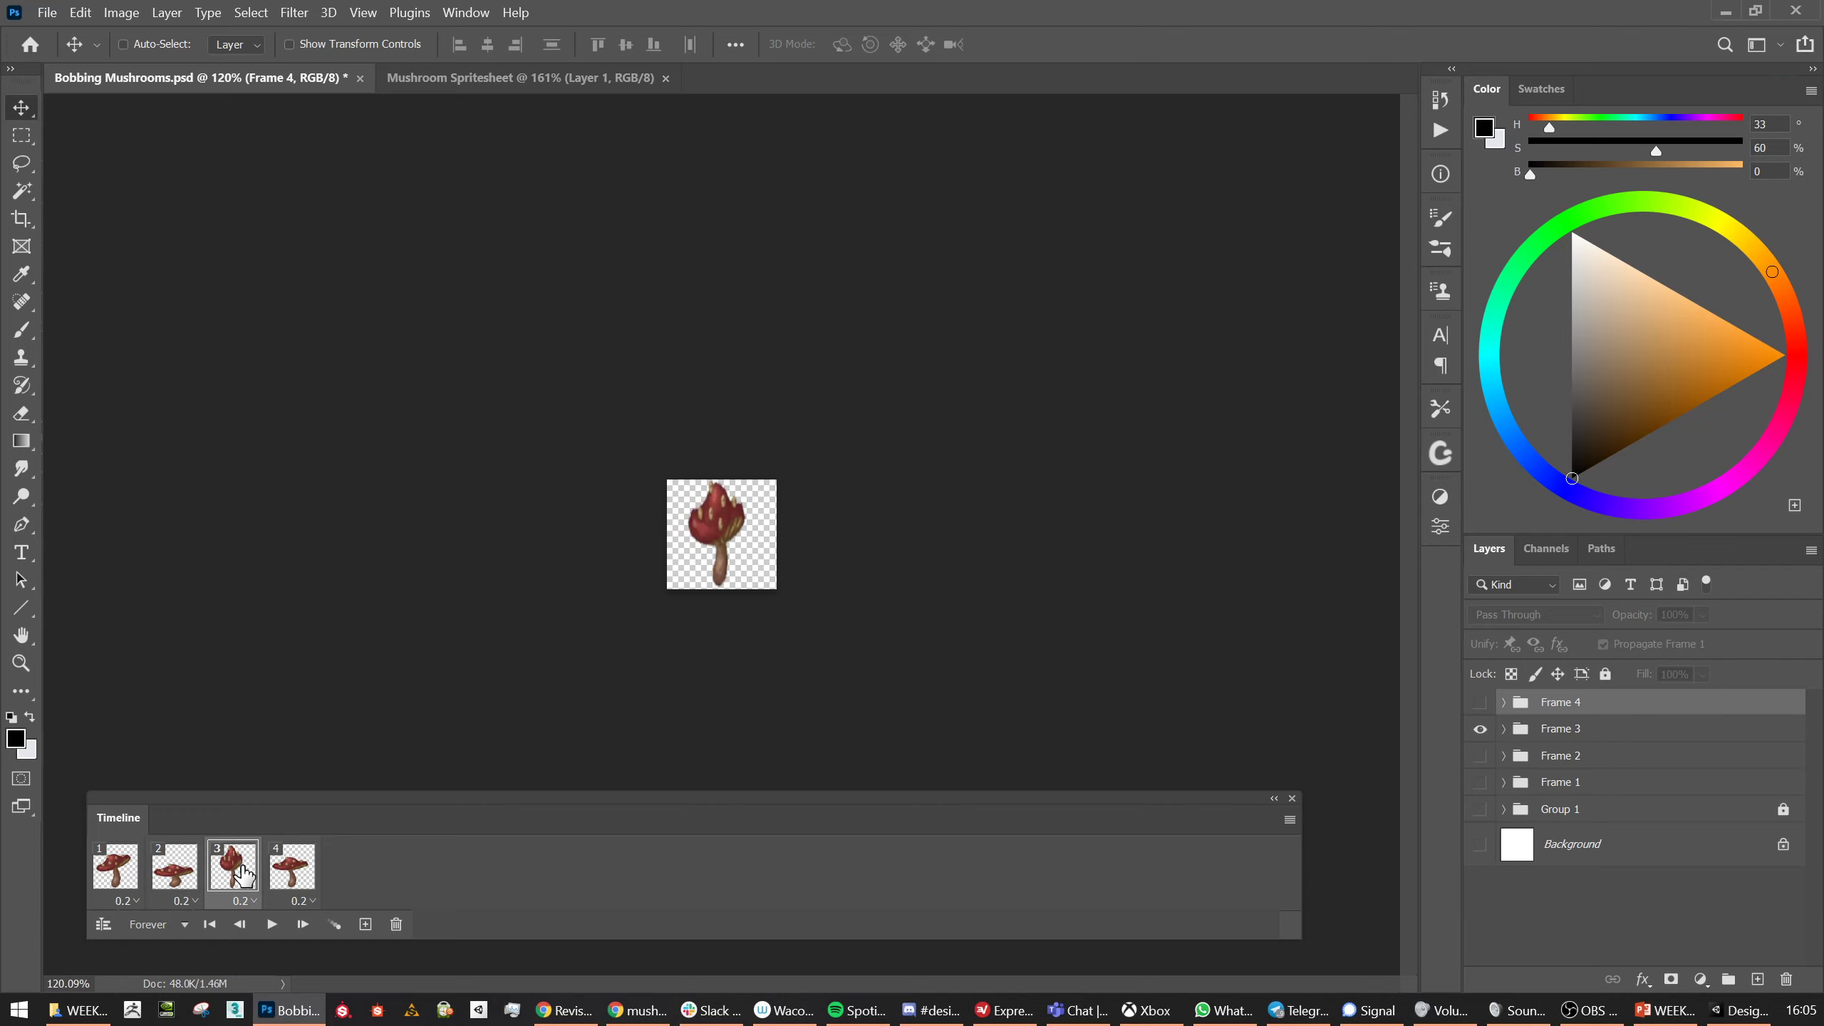
left_click(48, 12)
left_click(85, 257)
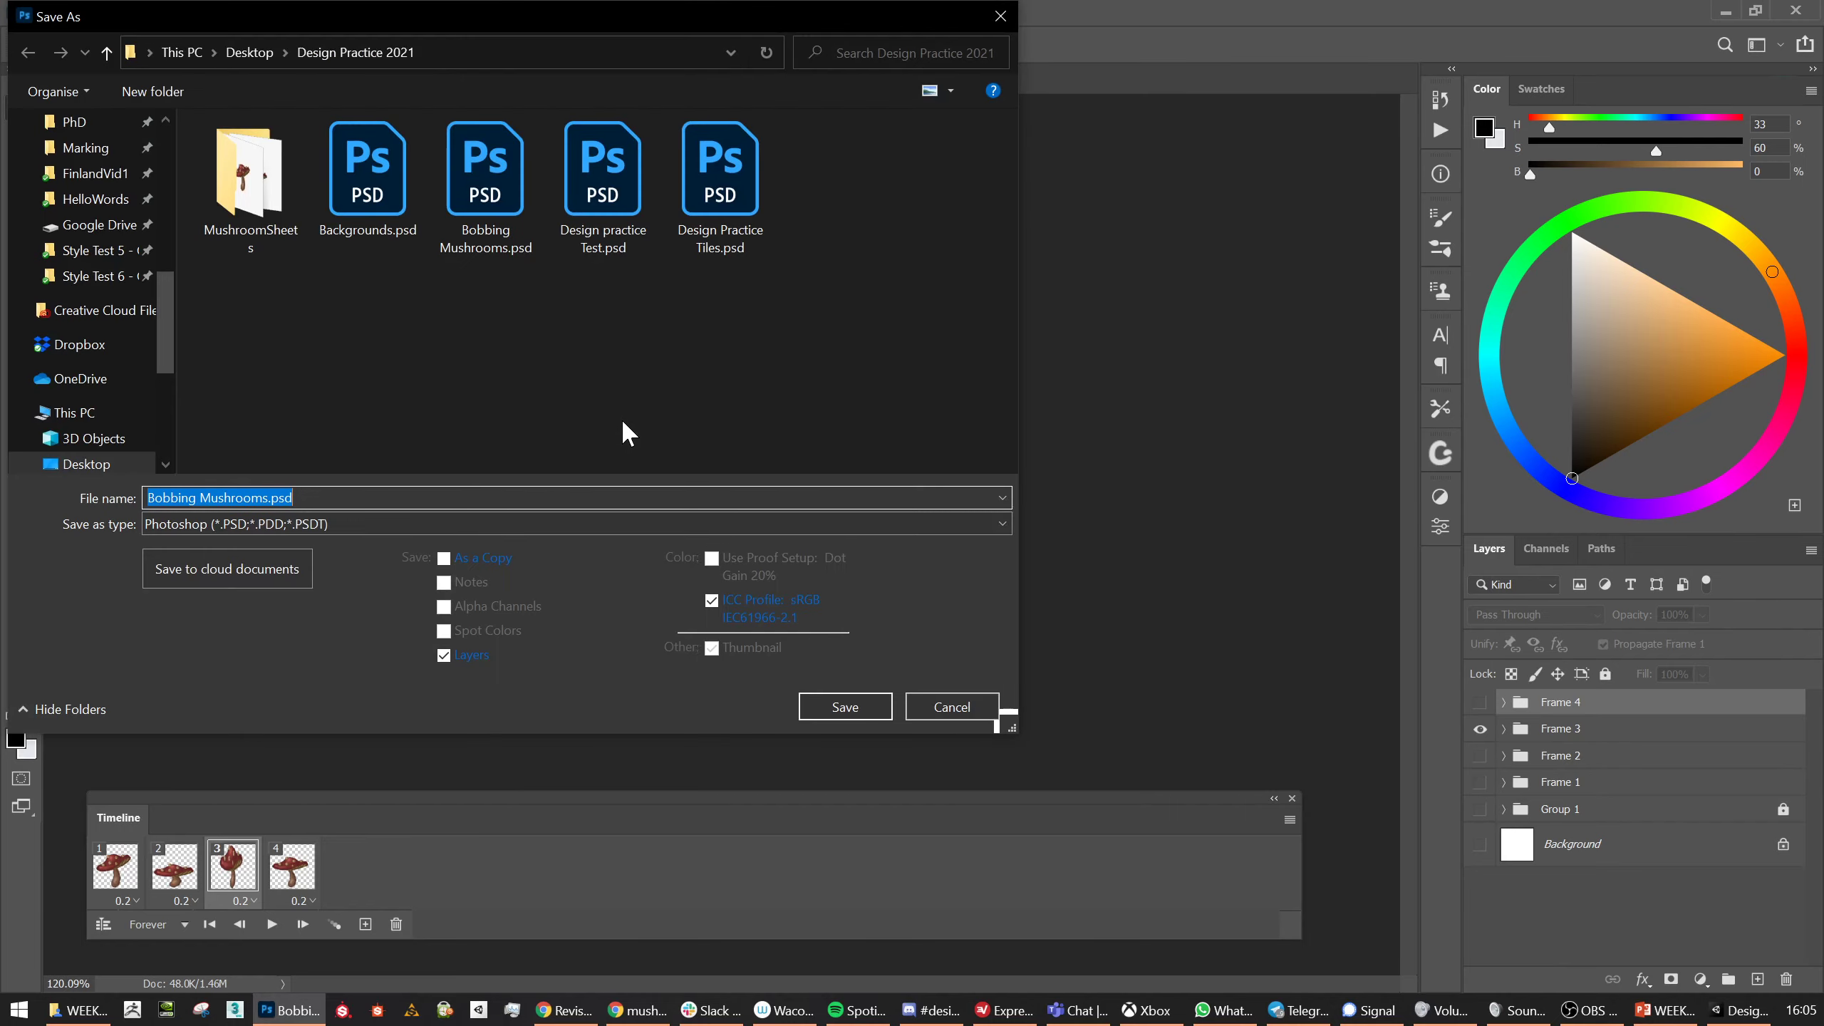
left_click(286, 524)
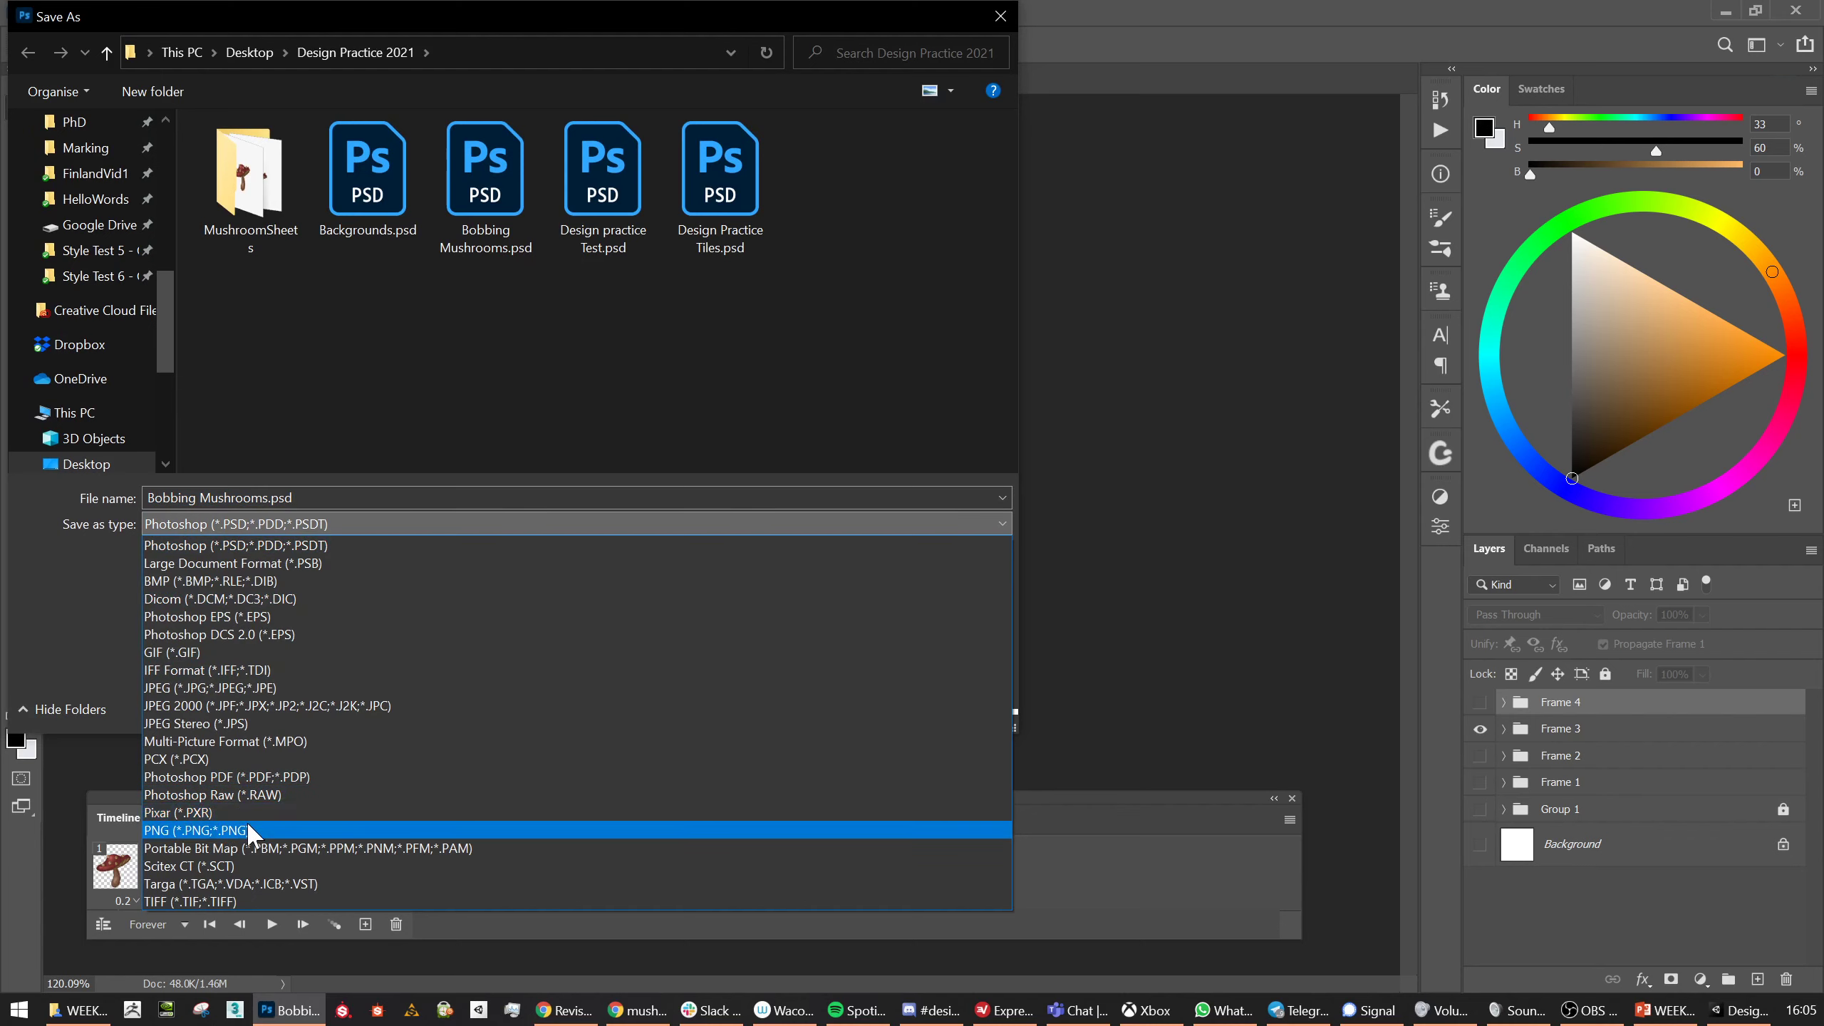
left_click(244, 832)
double_click(256, 197)
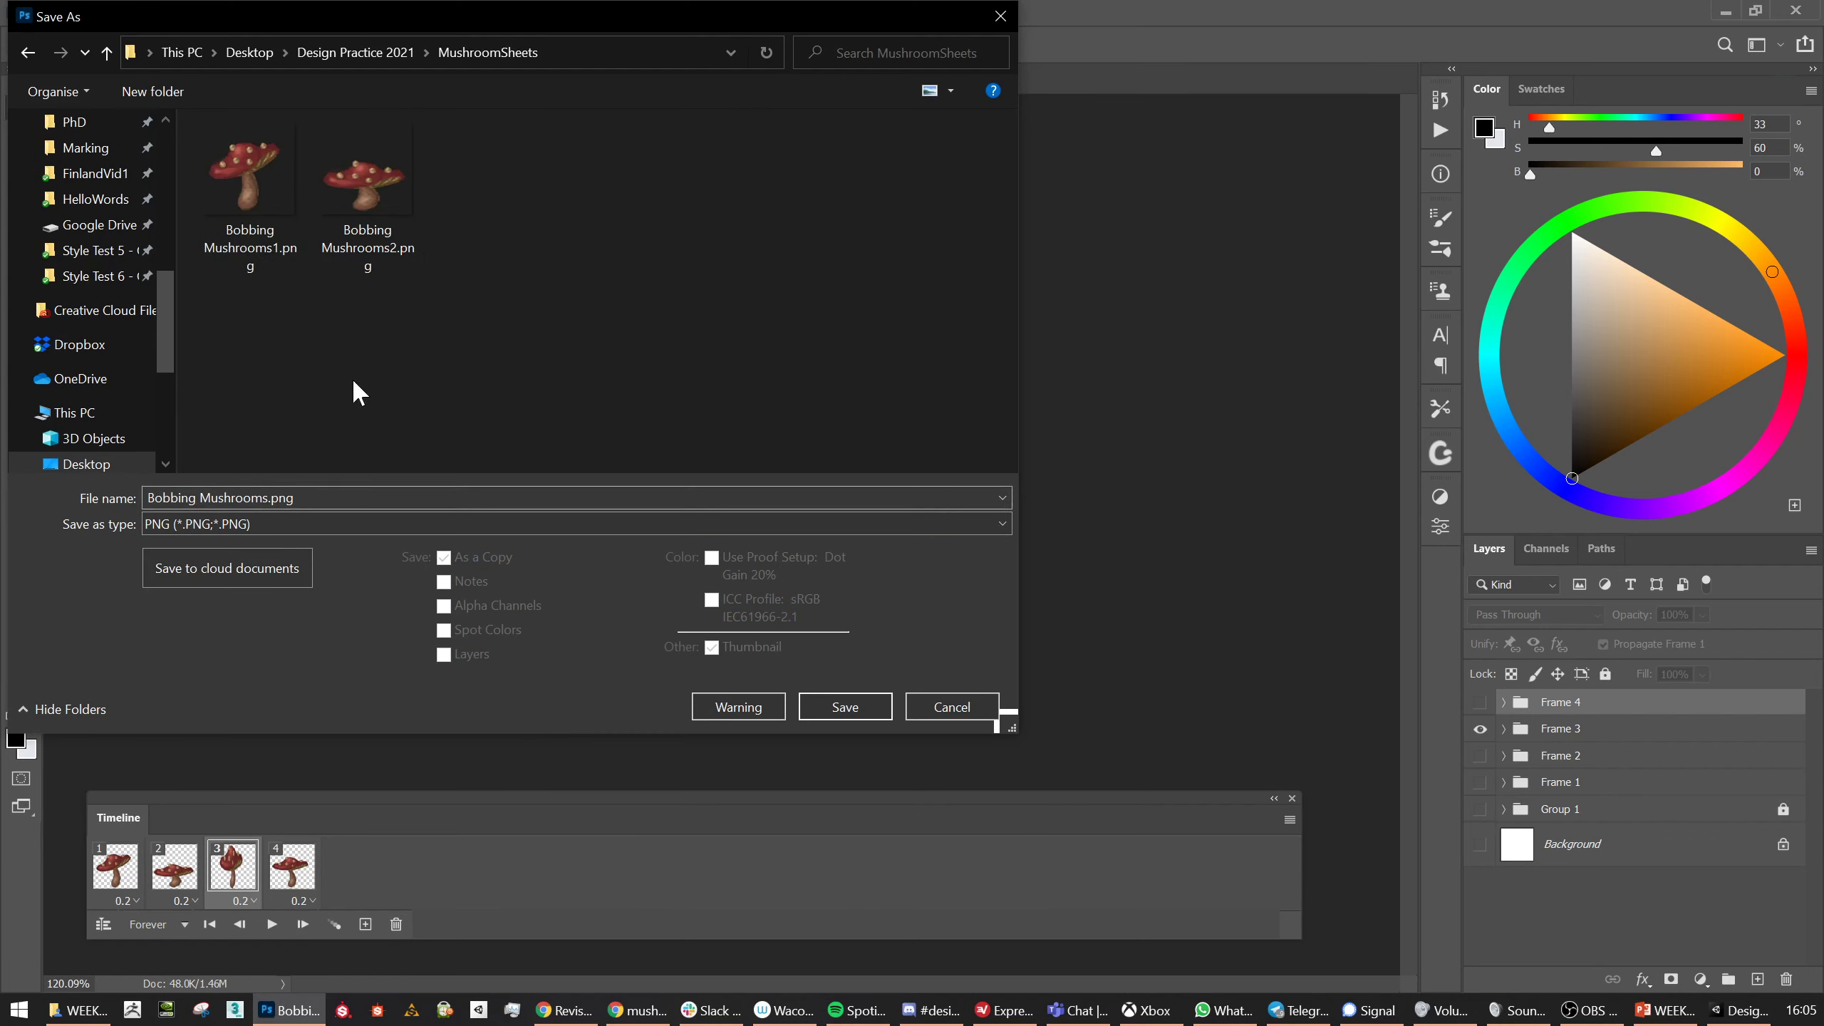
left_click(367, 188)
left_click(275, 498)
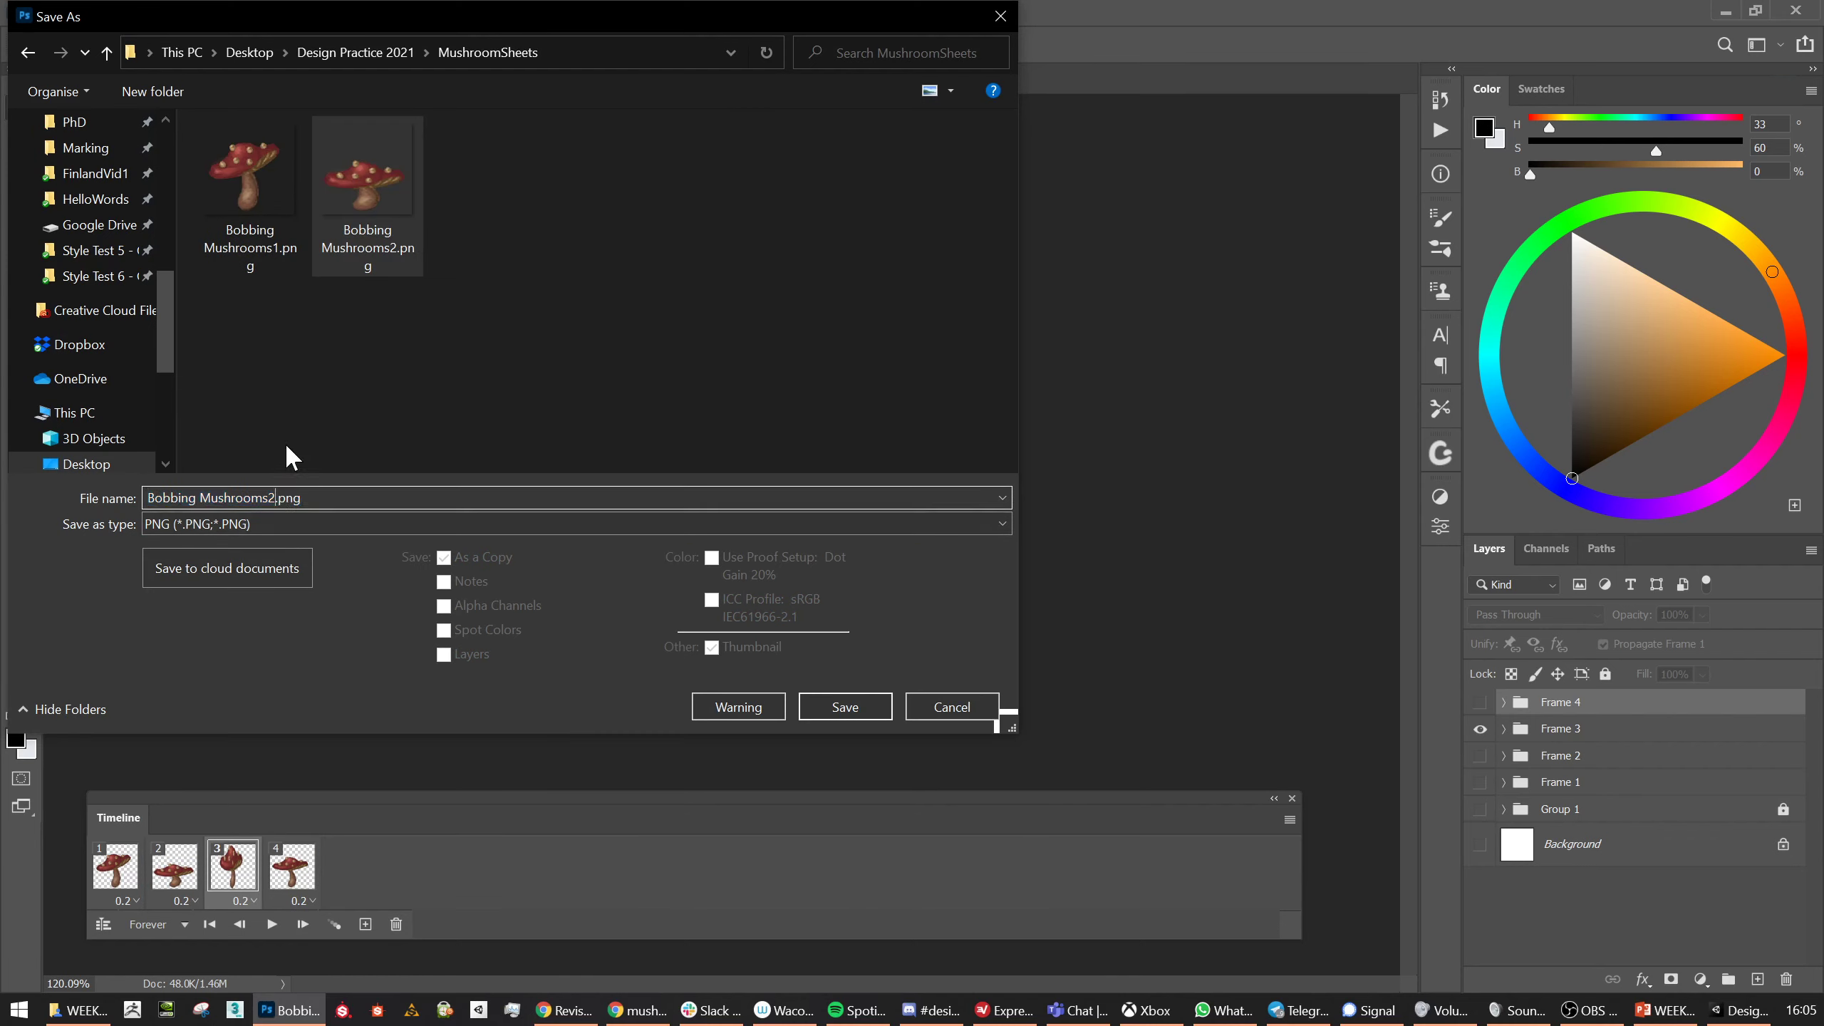
key("BackSpace")
type("3")
key("Return")
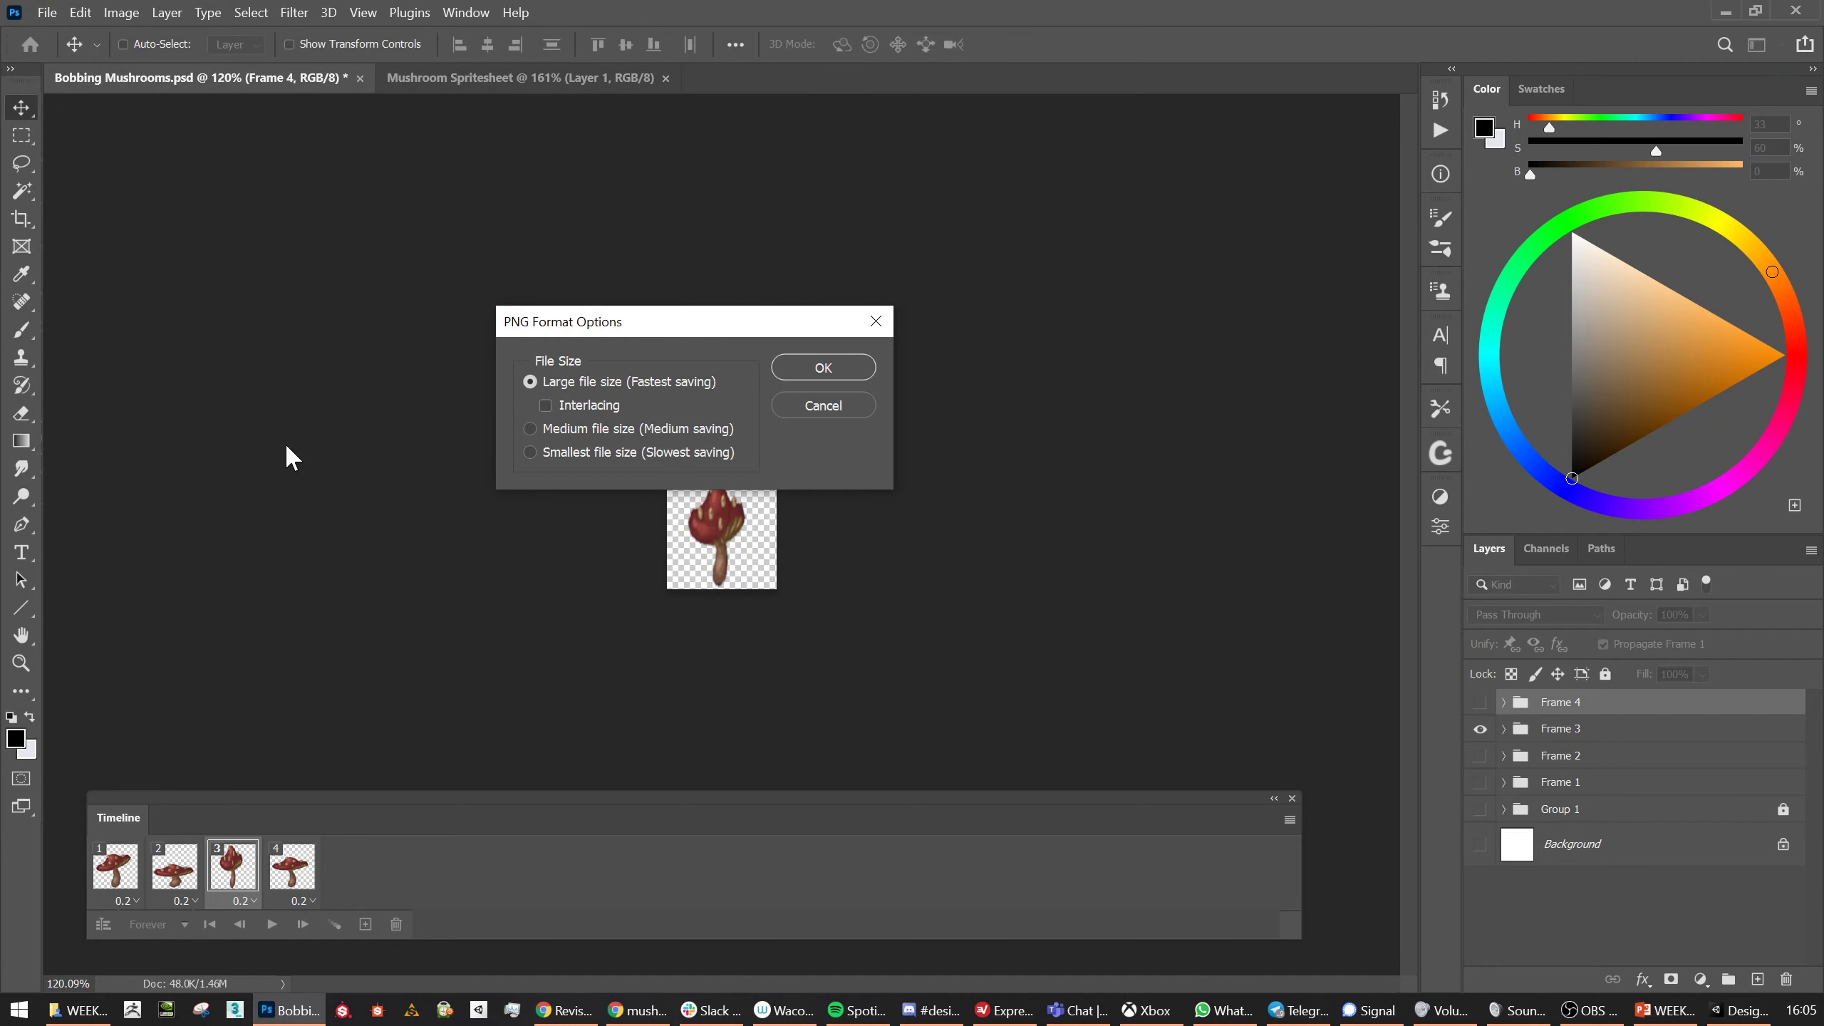
key("Return")
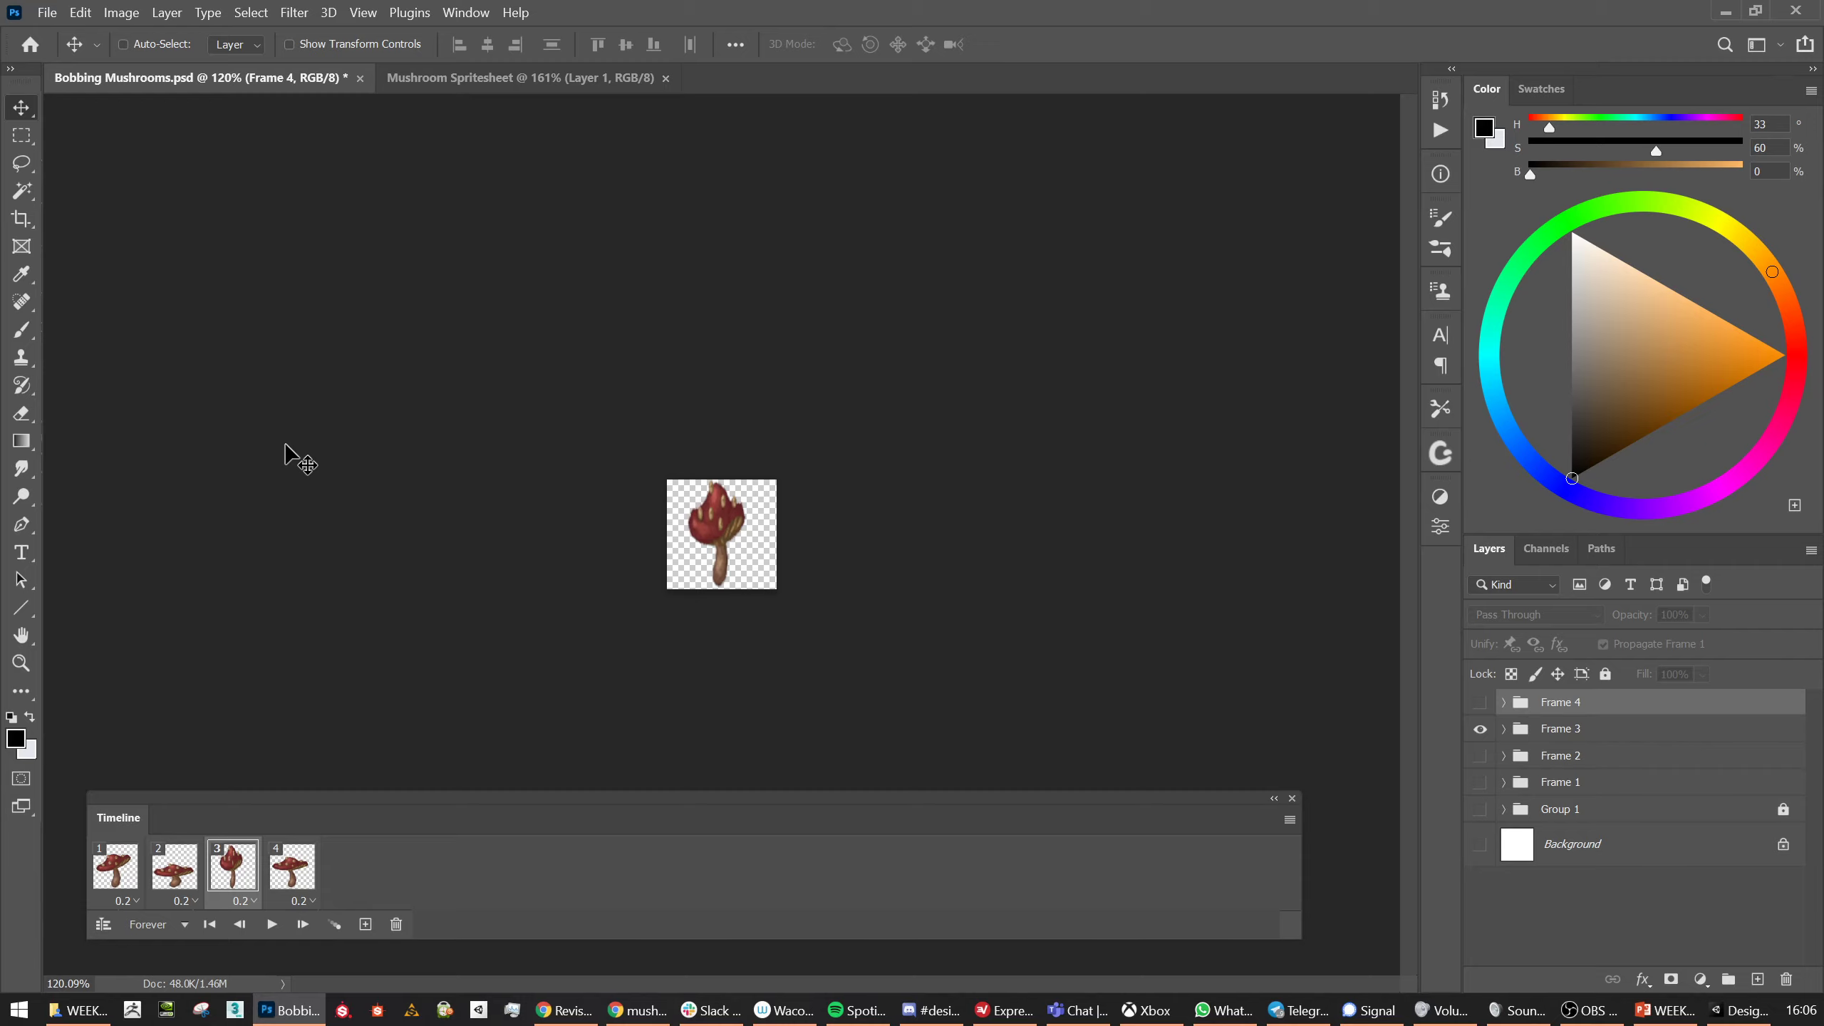
Select the fourth animation frame and save it as Bobbing Mushrooms4.png in the MushroomSheets folder
left_click(287, 866)
left_click(47, 13)
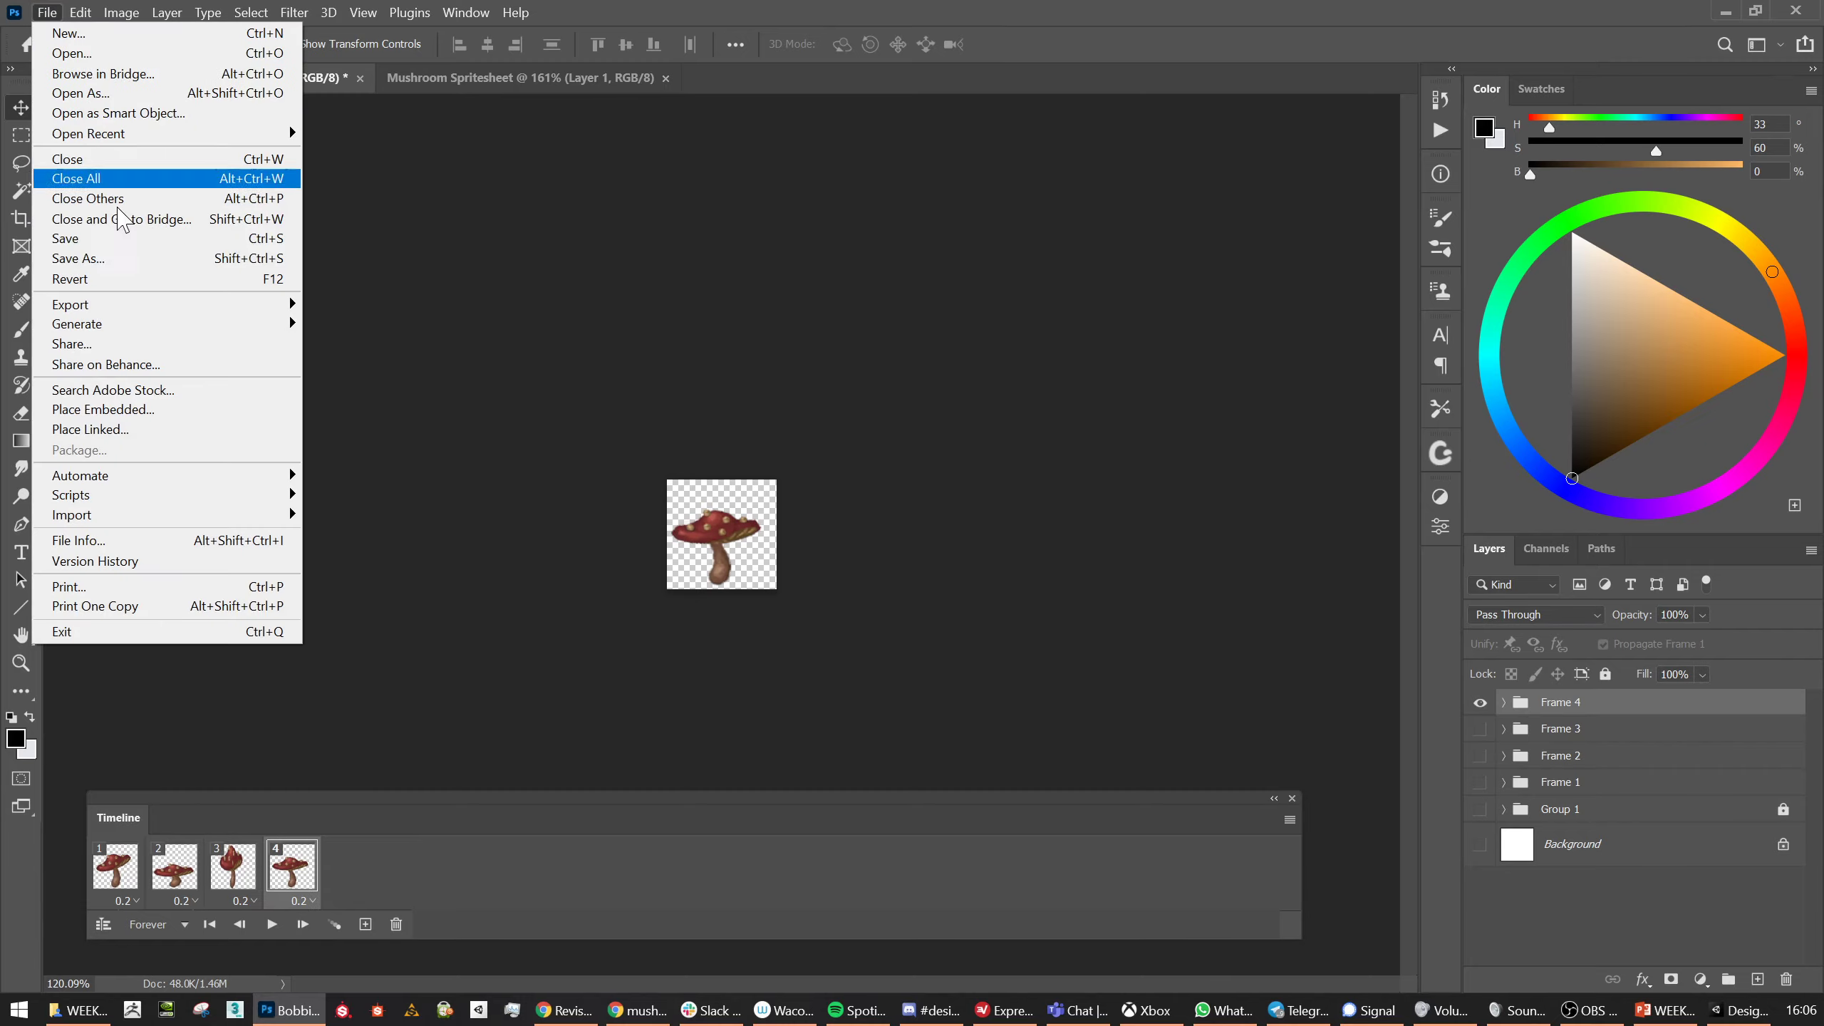
left_click(147, 257)
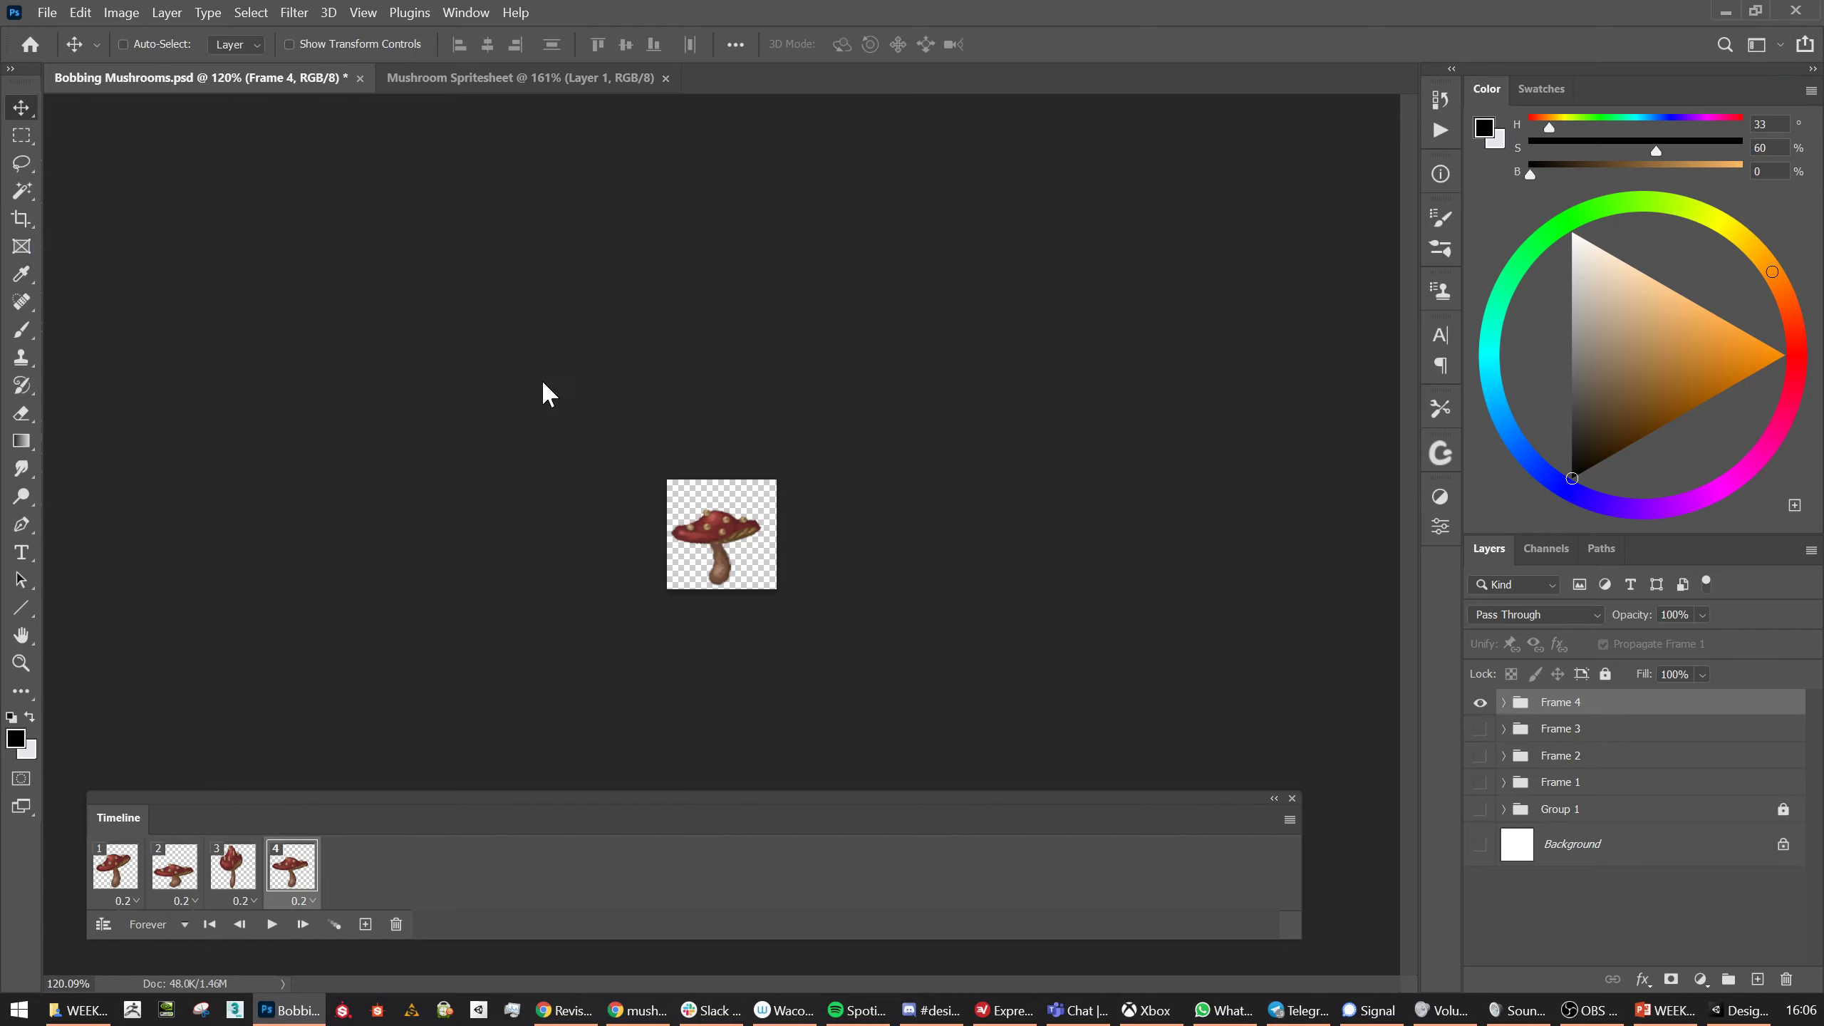
left_click(251, 525)
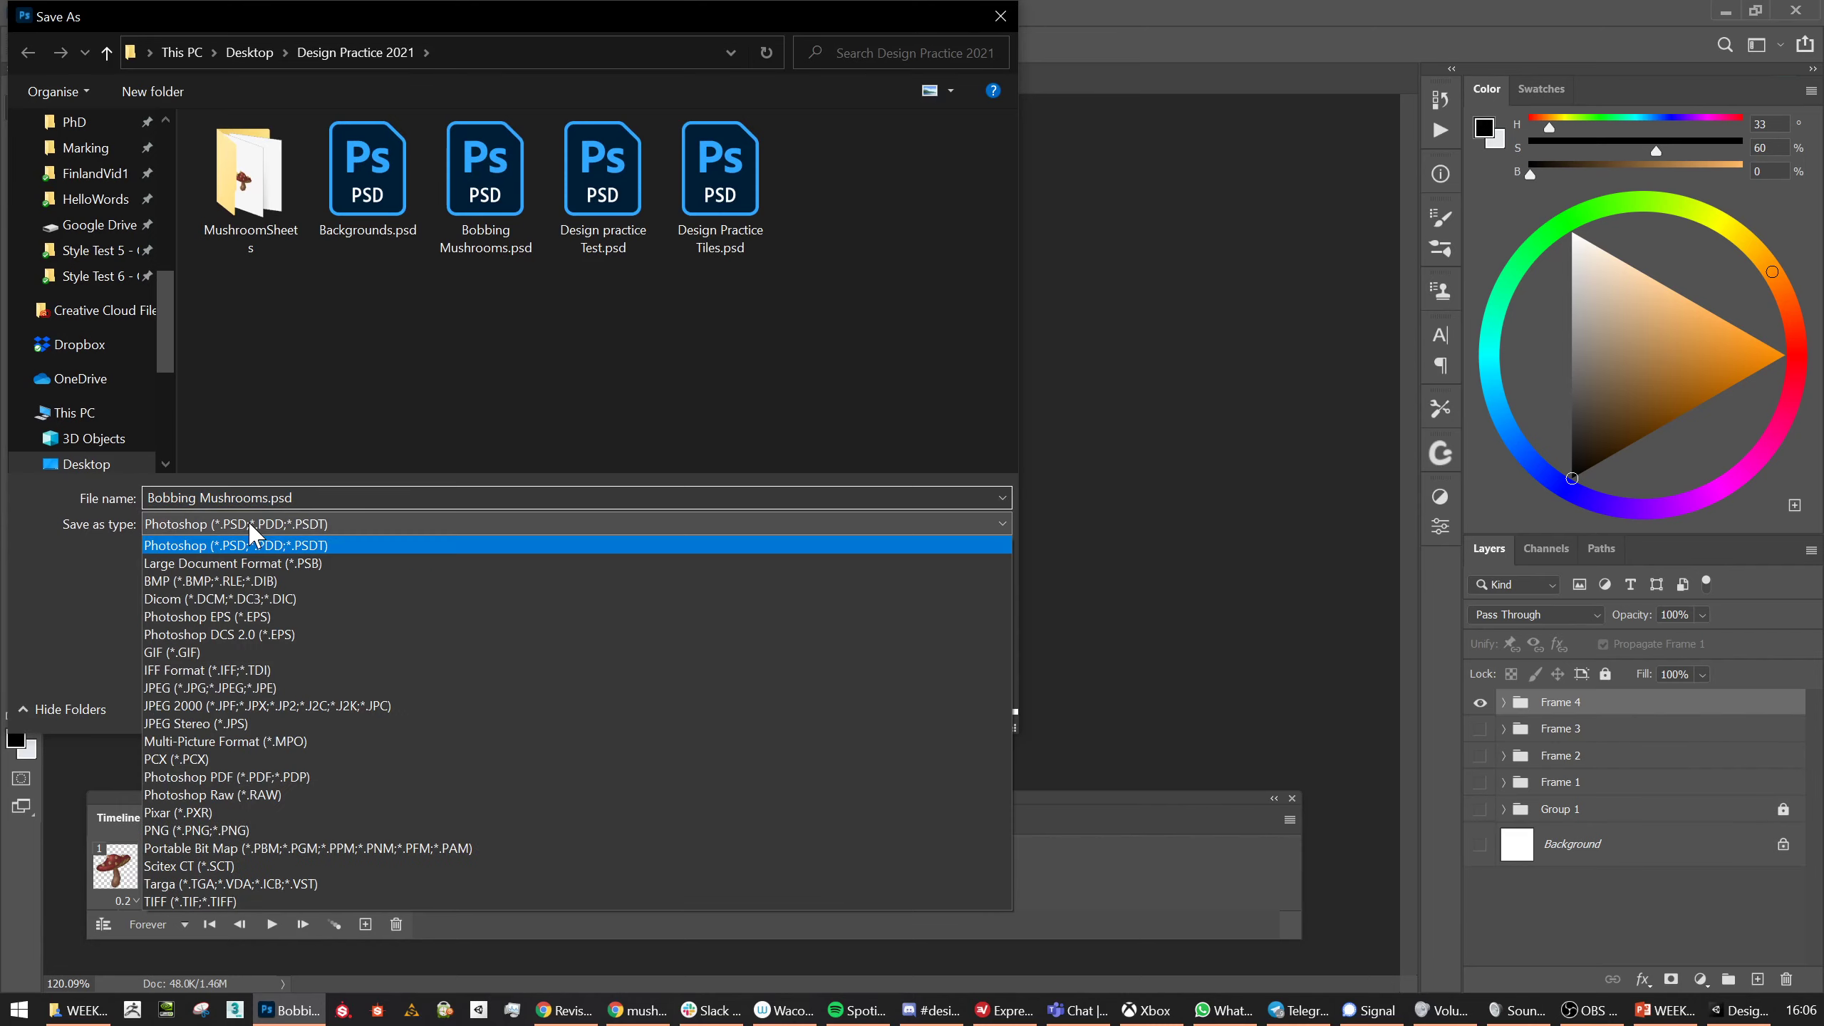
left_click(277, 821)
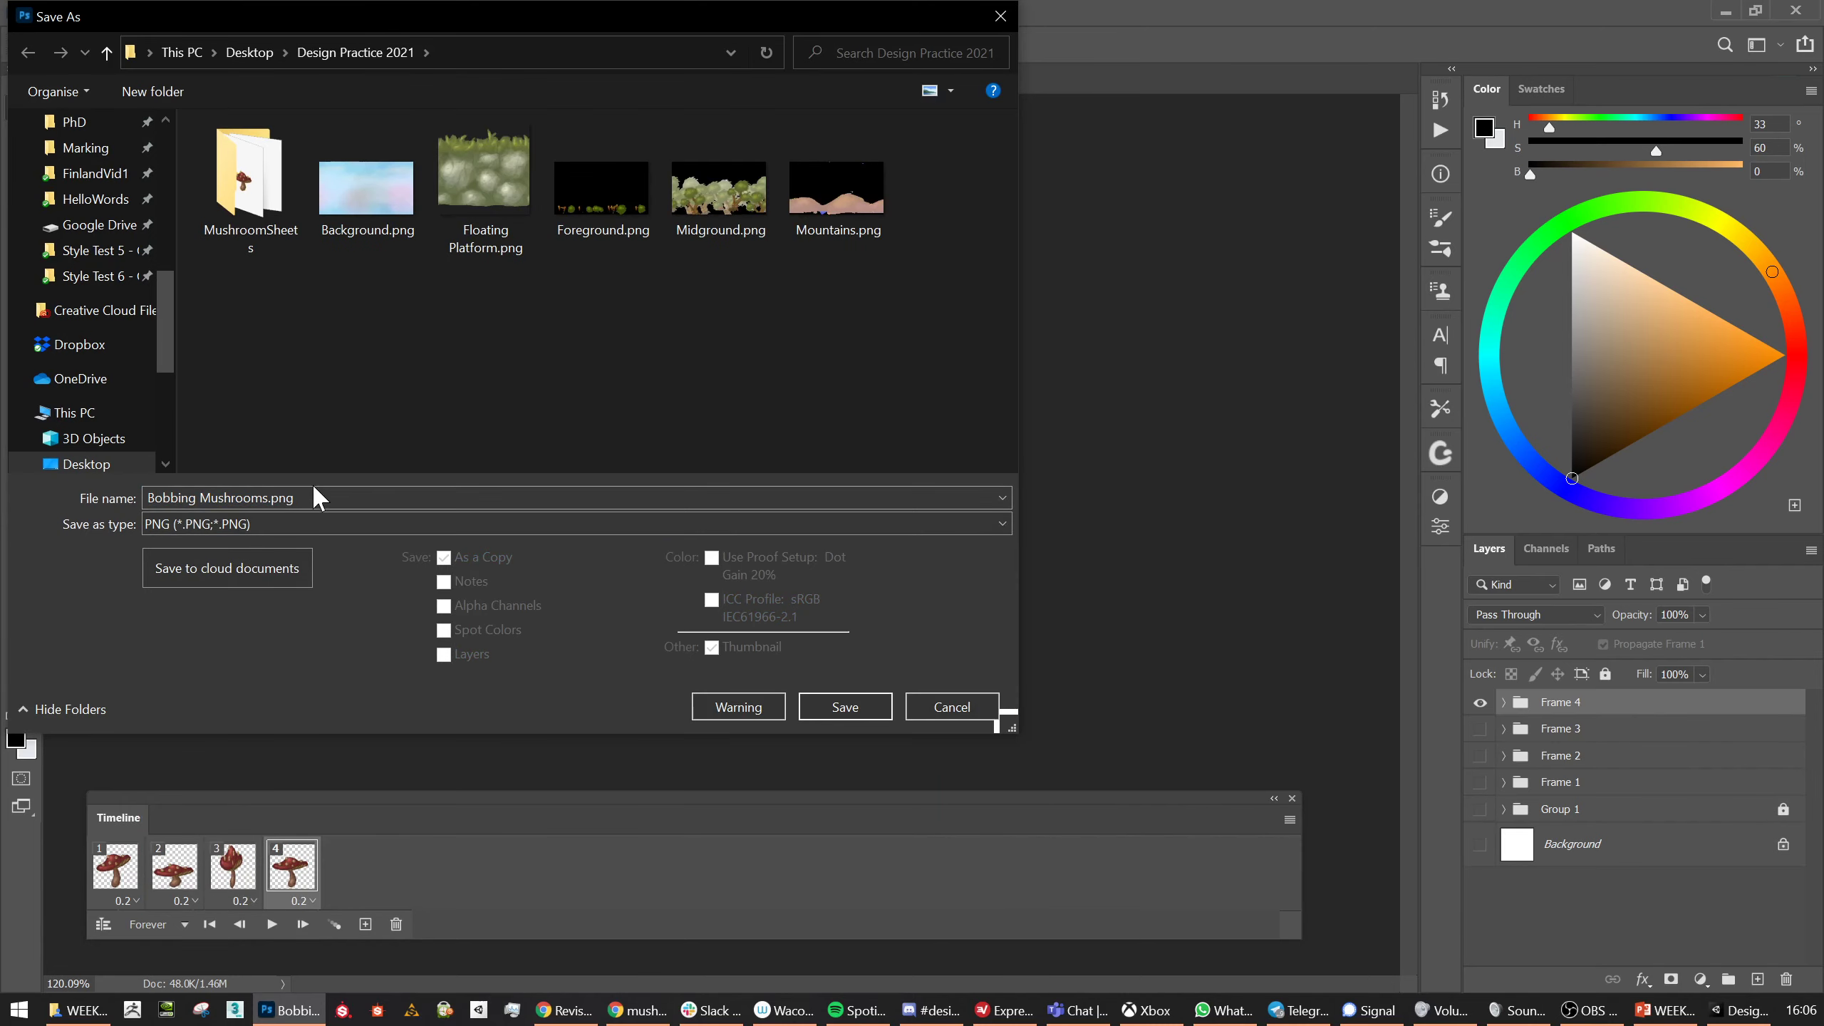
double_click(251, 191)
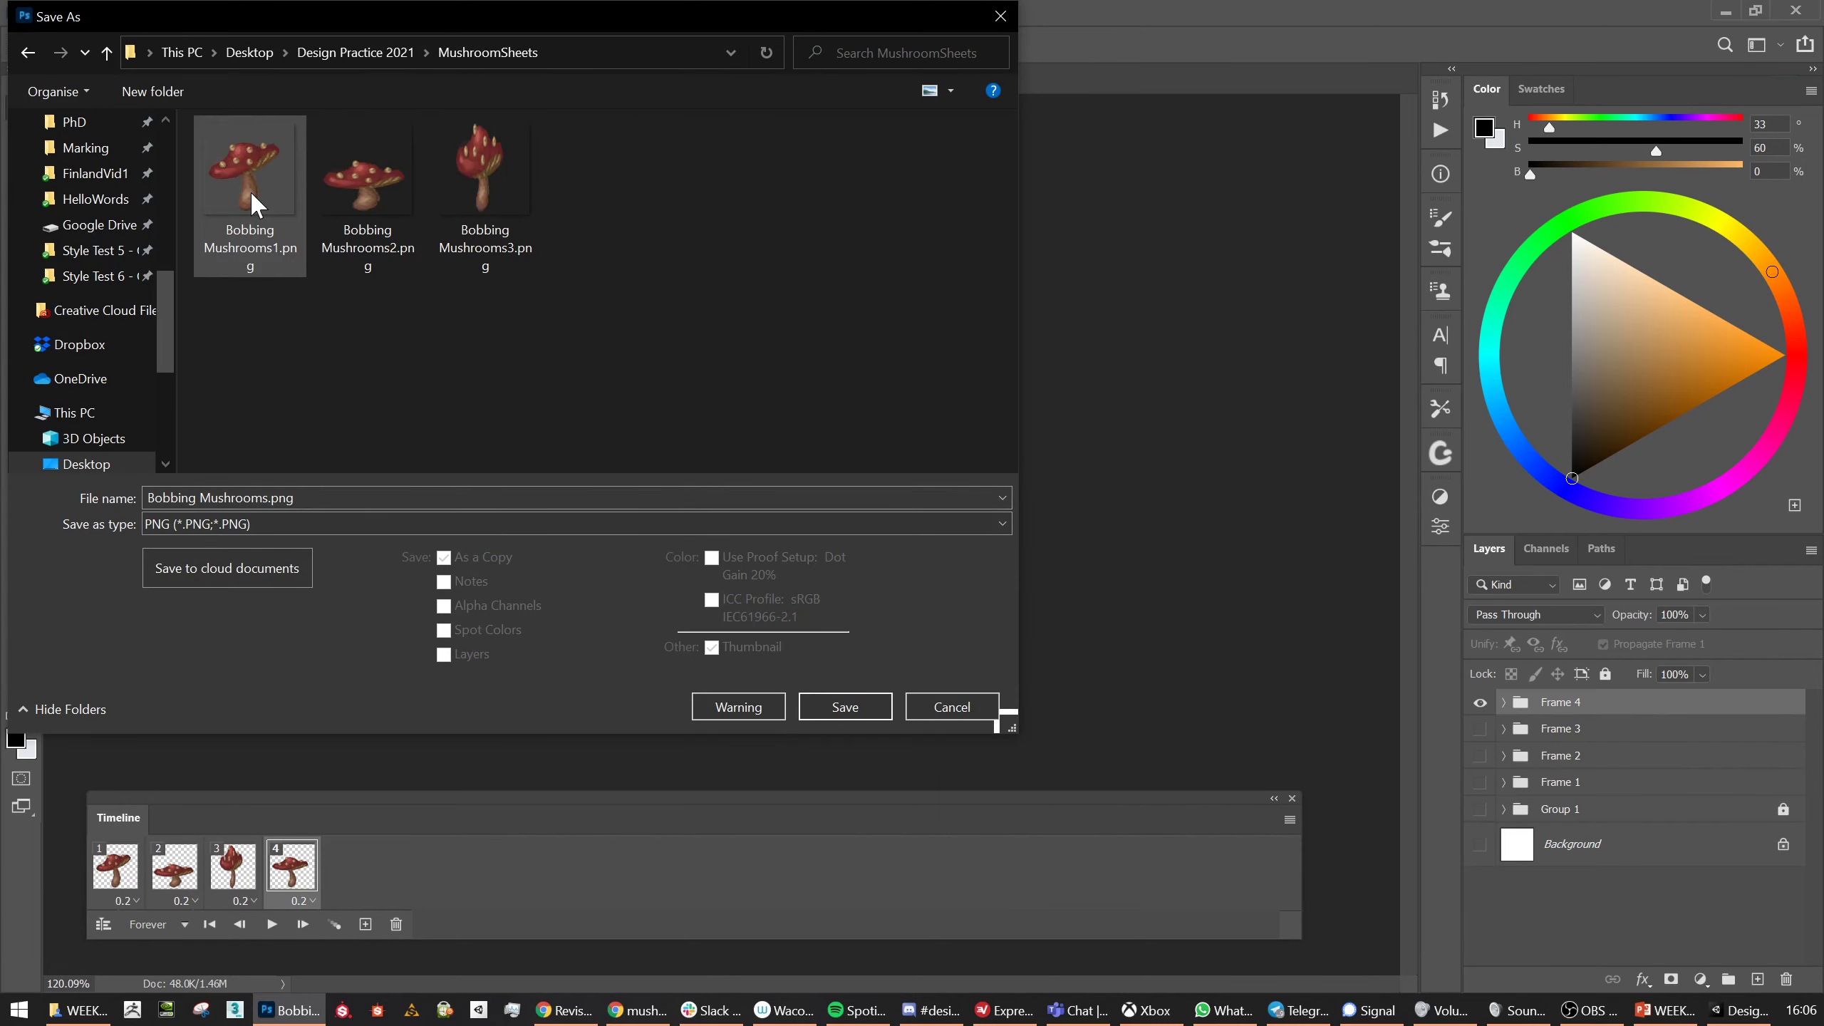
left_click(517, 211)
left_click(308, 497)
left_click(276, 498)
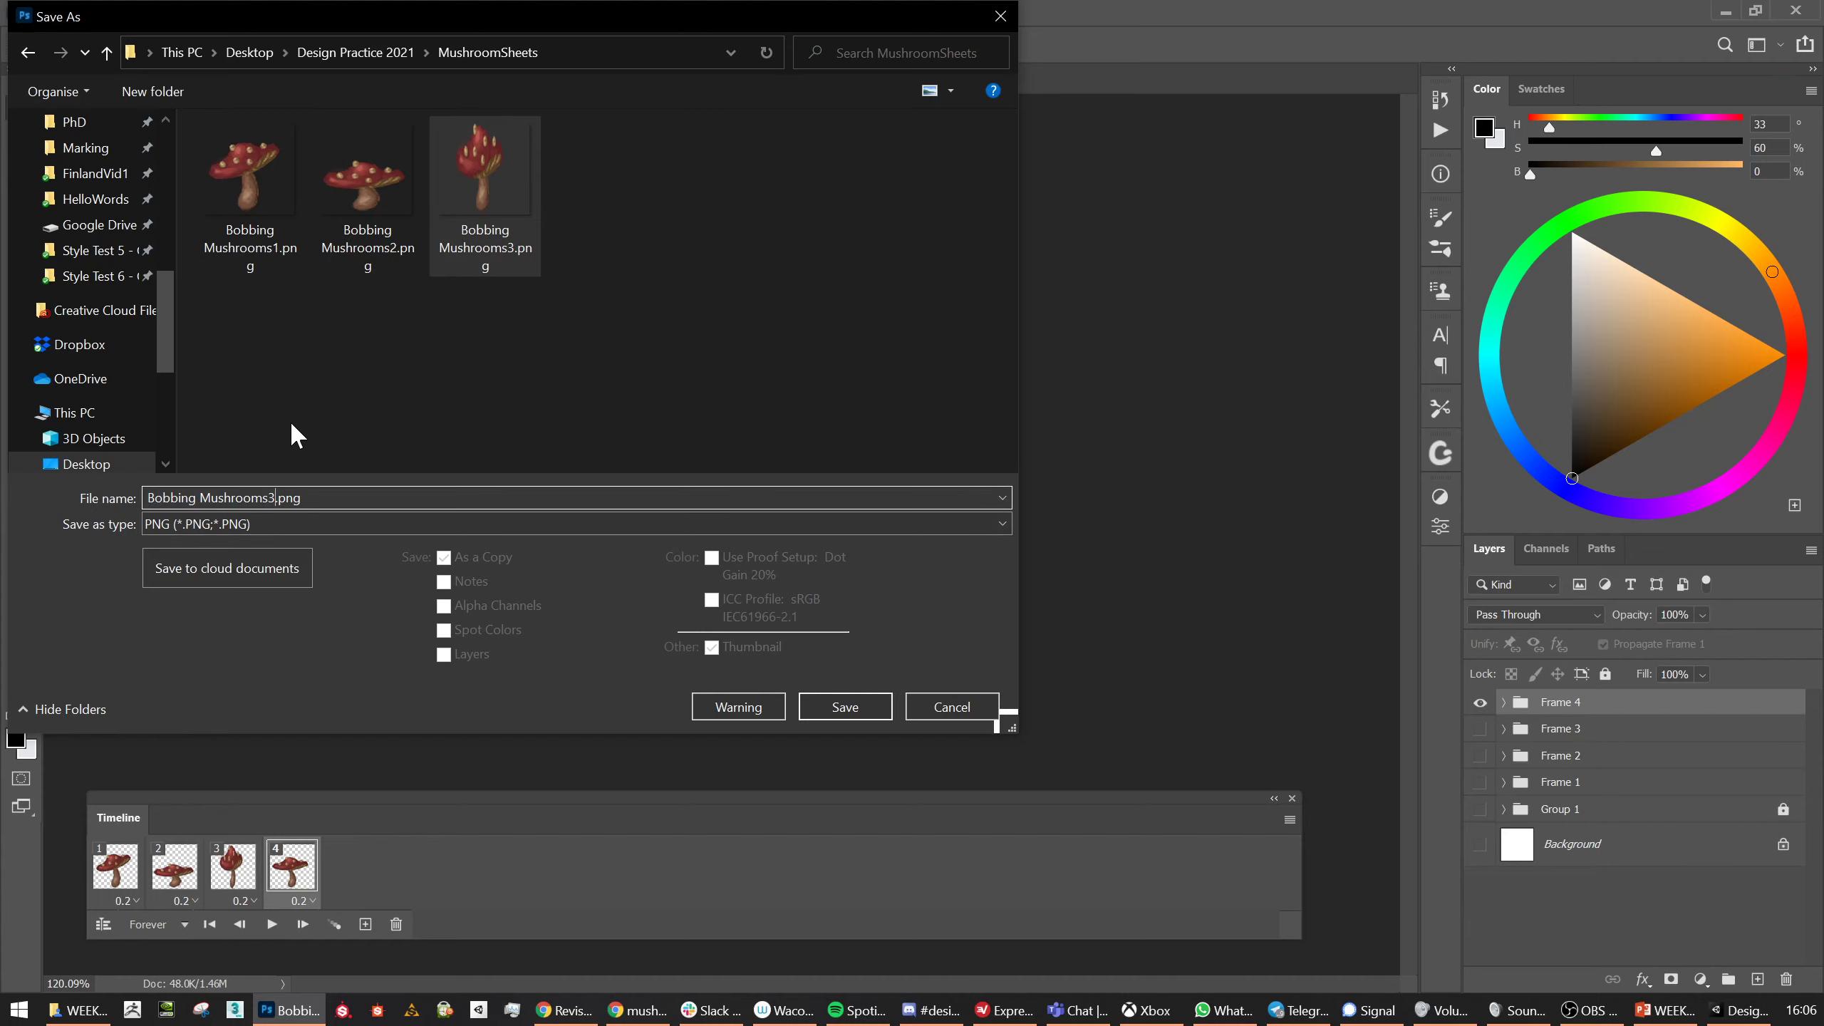
key("BackSpace")
type("4")
key("Return")
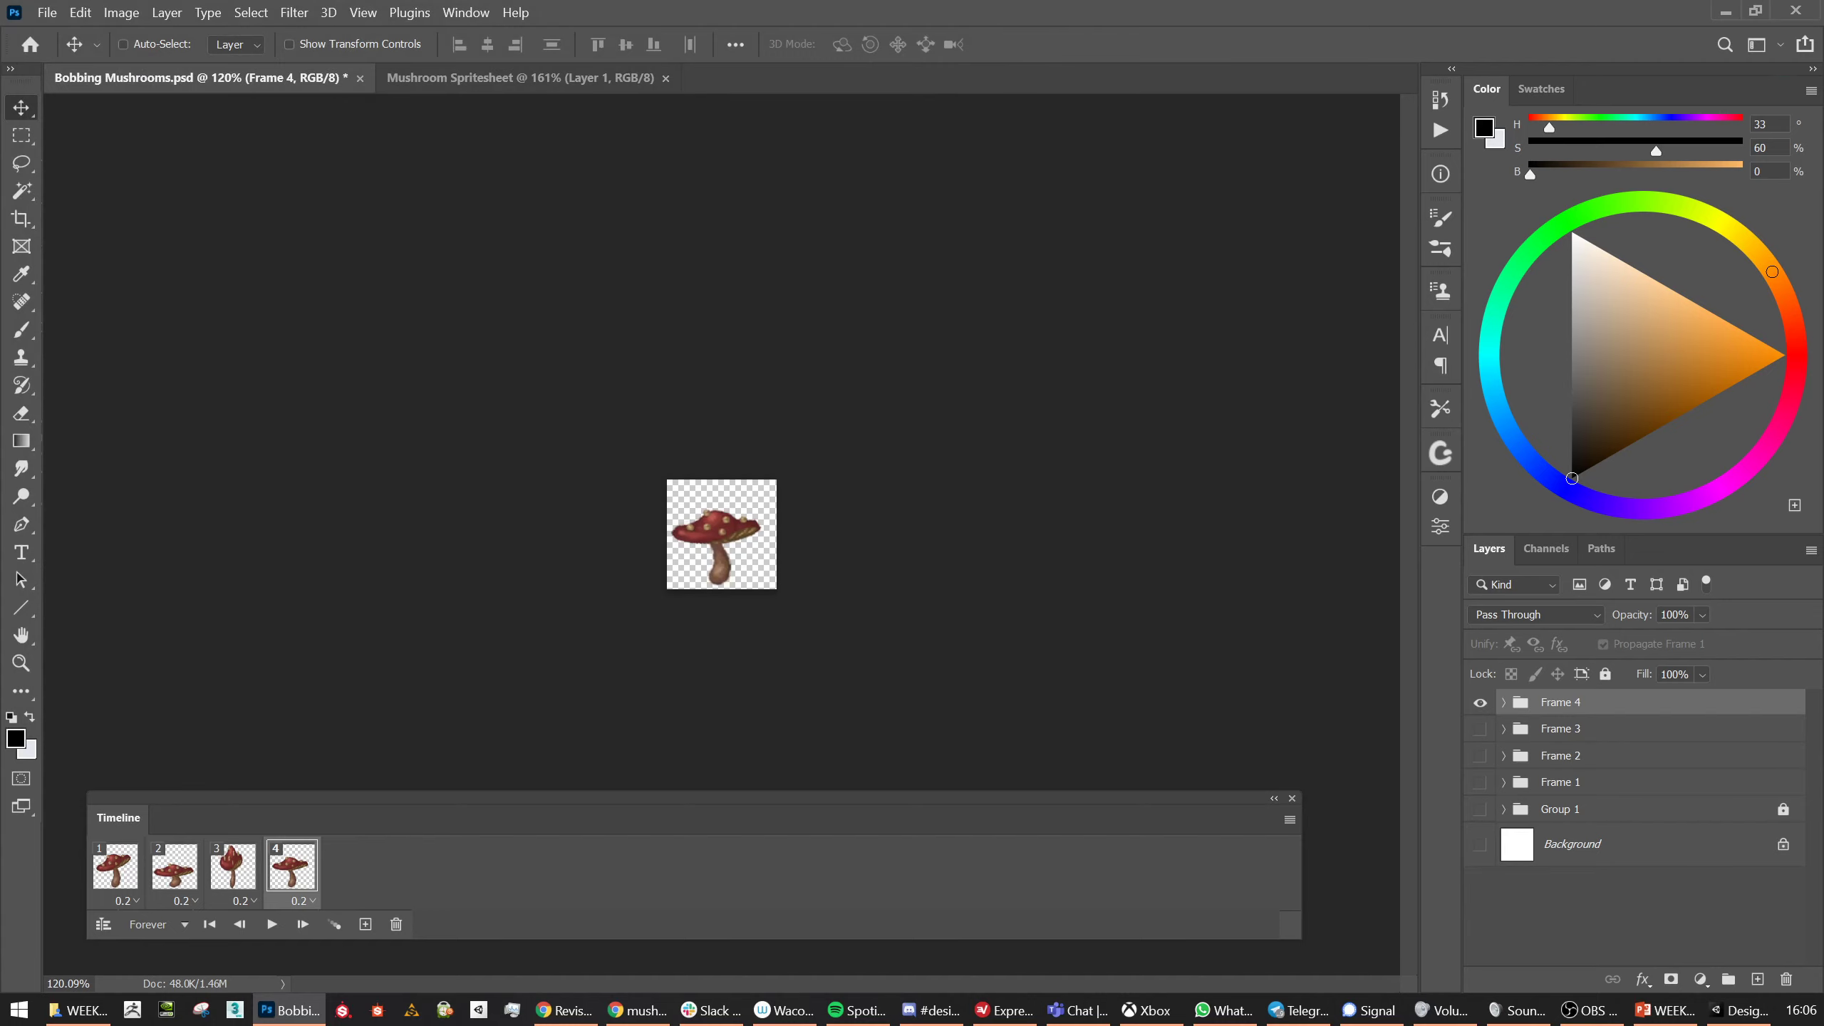
key("Return")
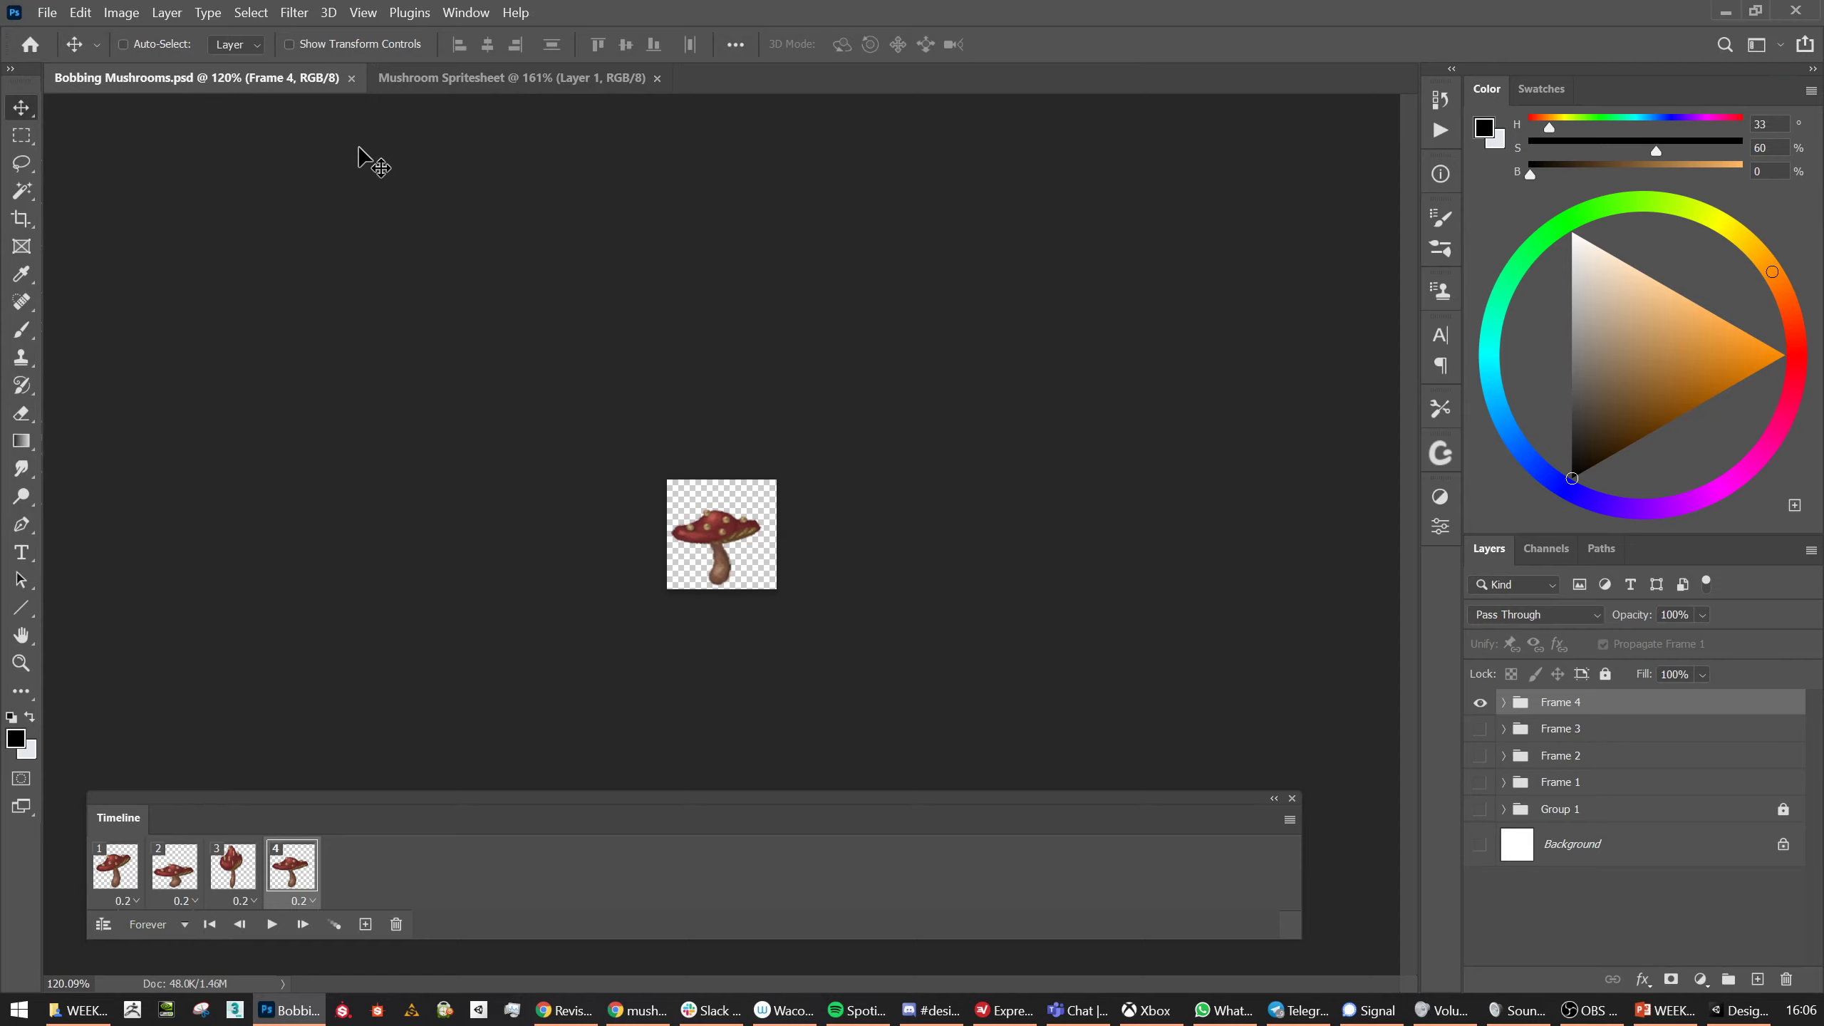
Close Bobbing Mushrooms.psd and show the grid on the Mushroom Spritesheet canvas
key("ctrl+w")
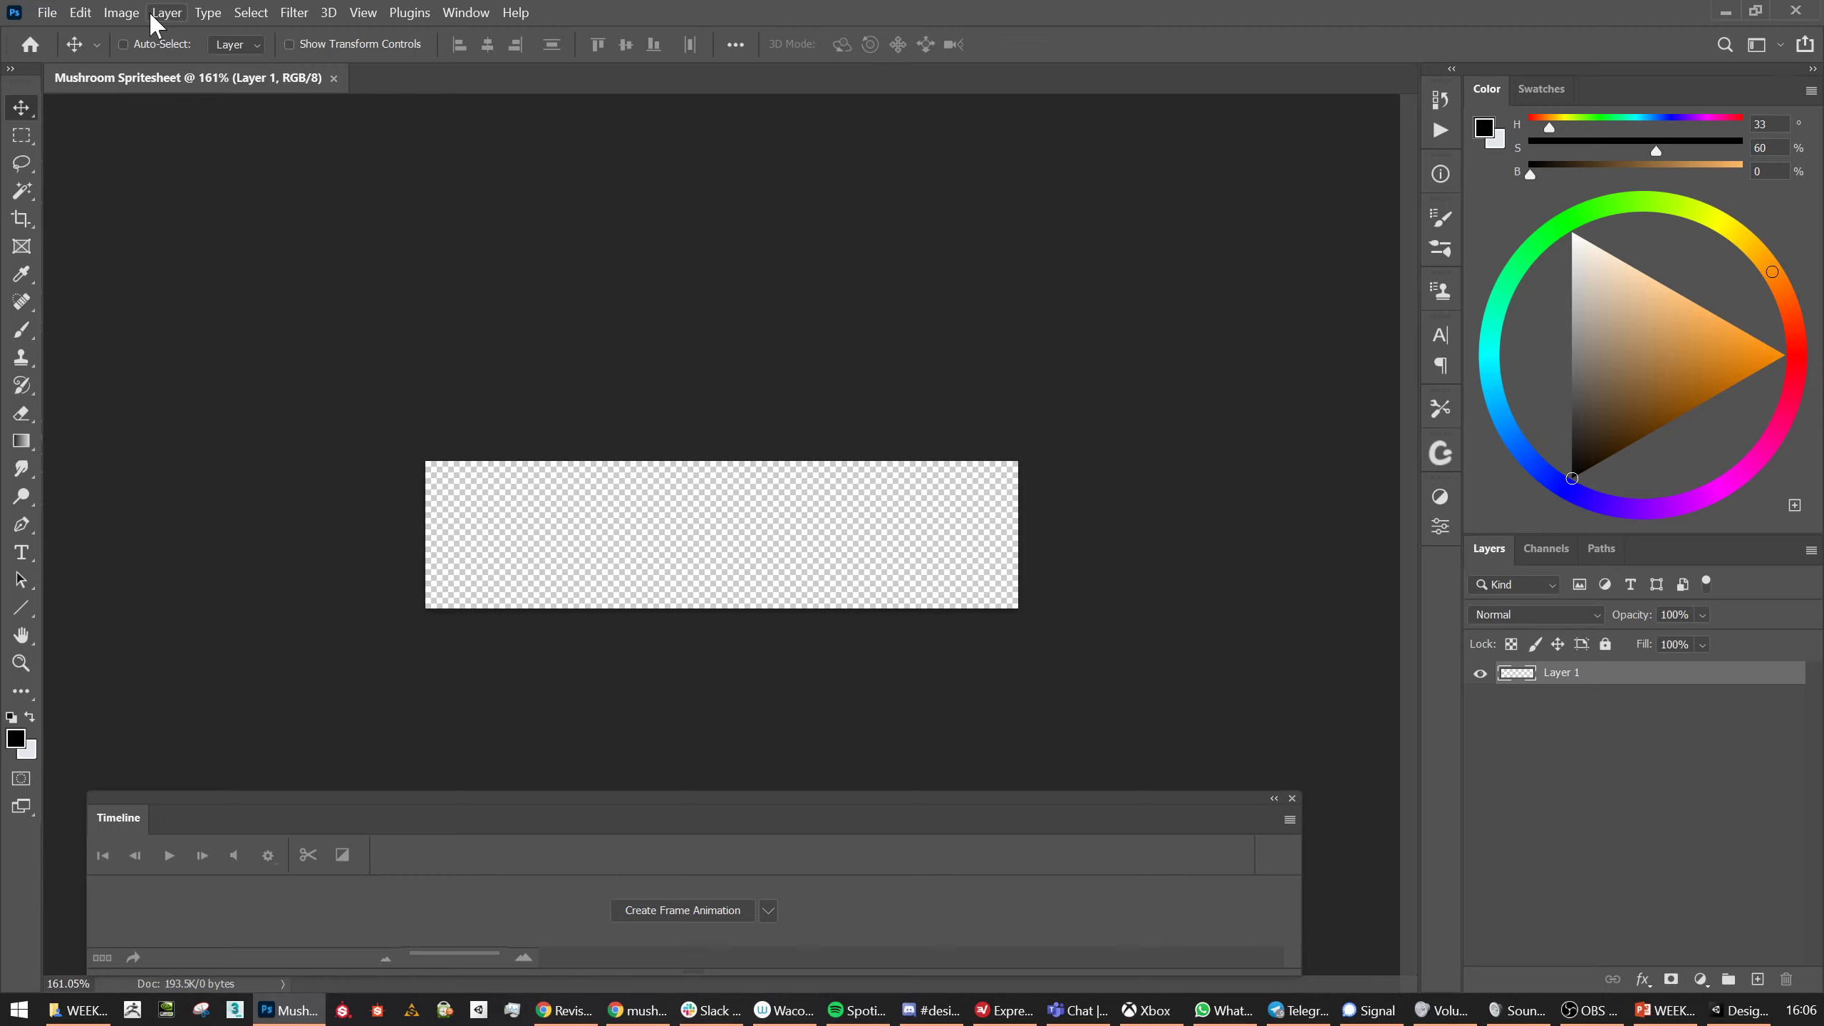
left_click(373, 10)
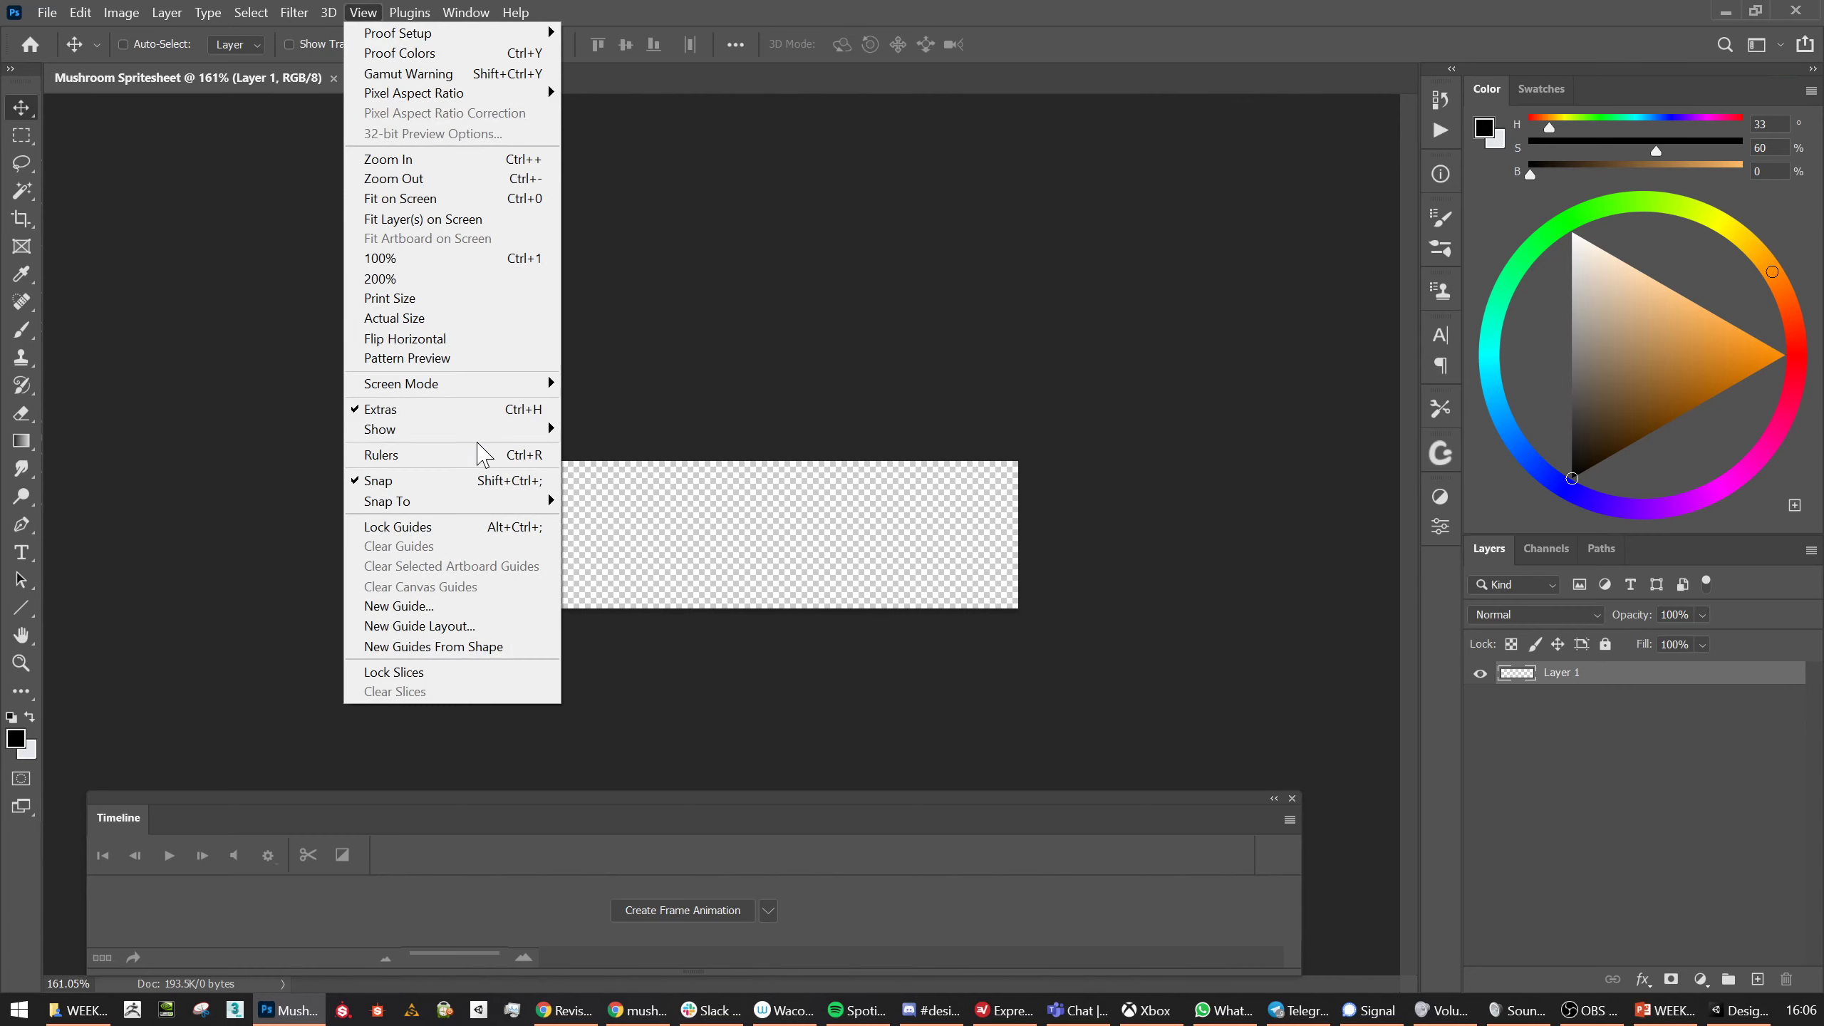
mouse_move(492, 432)
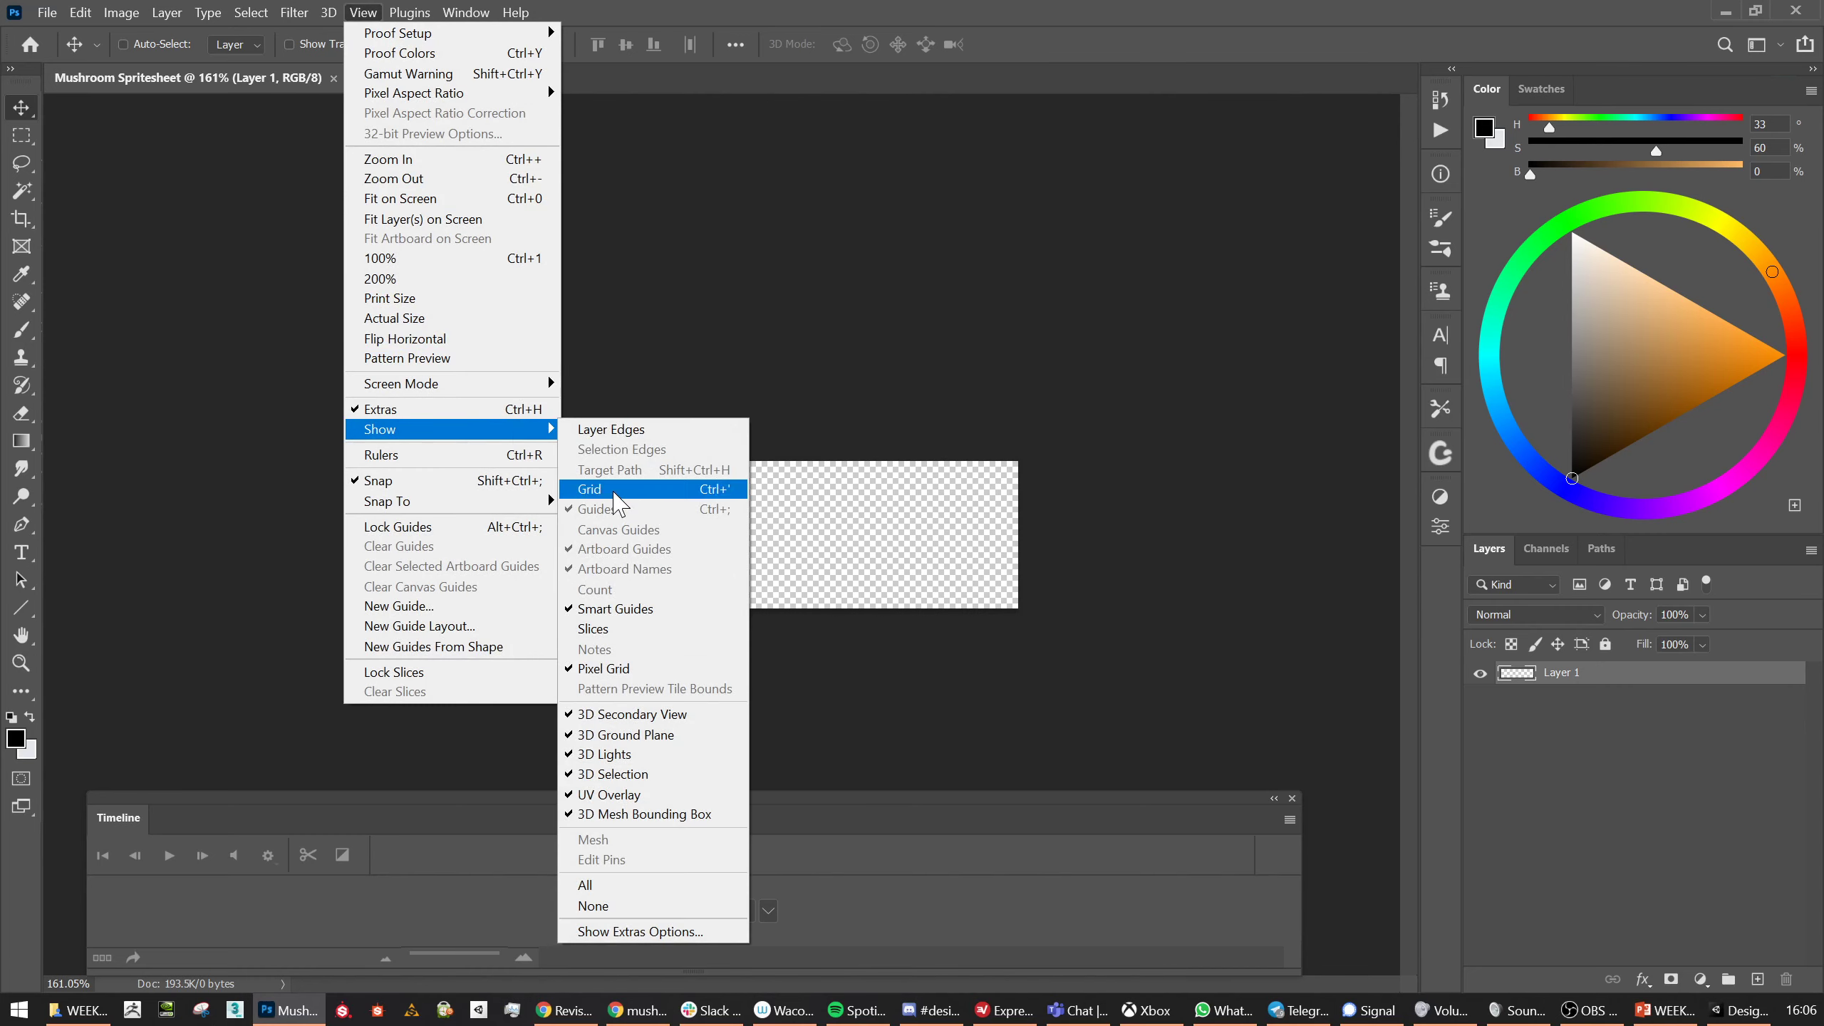
left_click(615, 490)
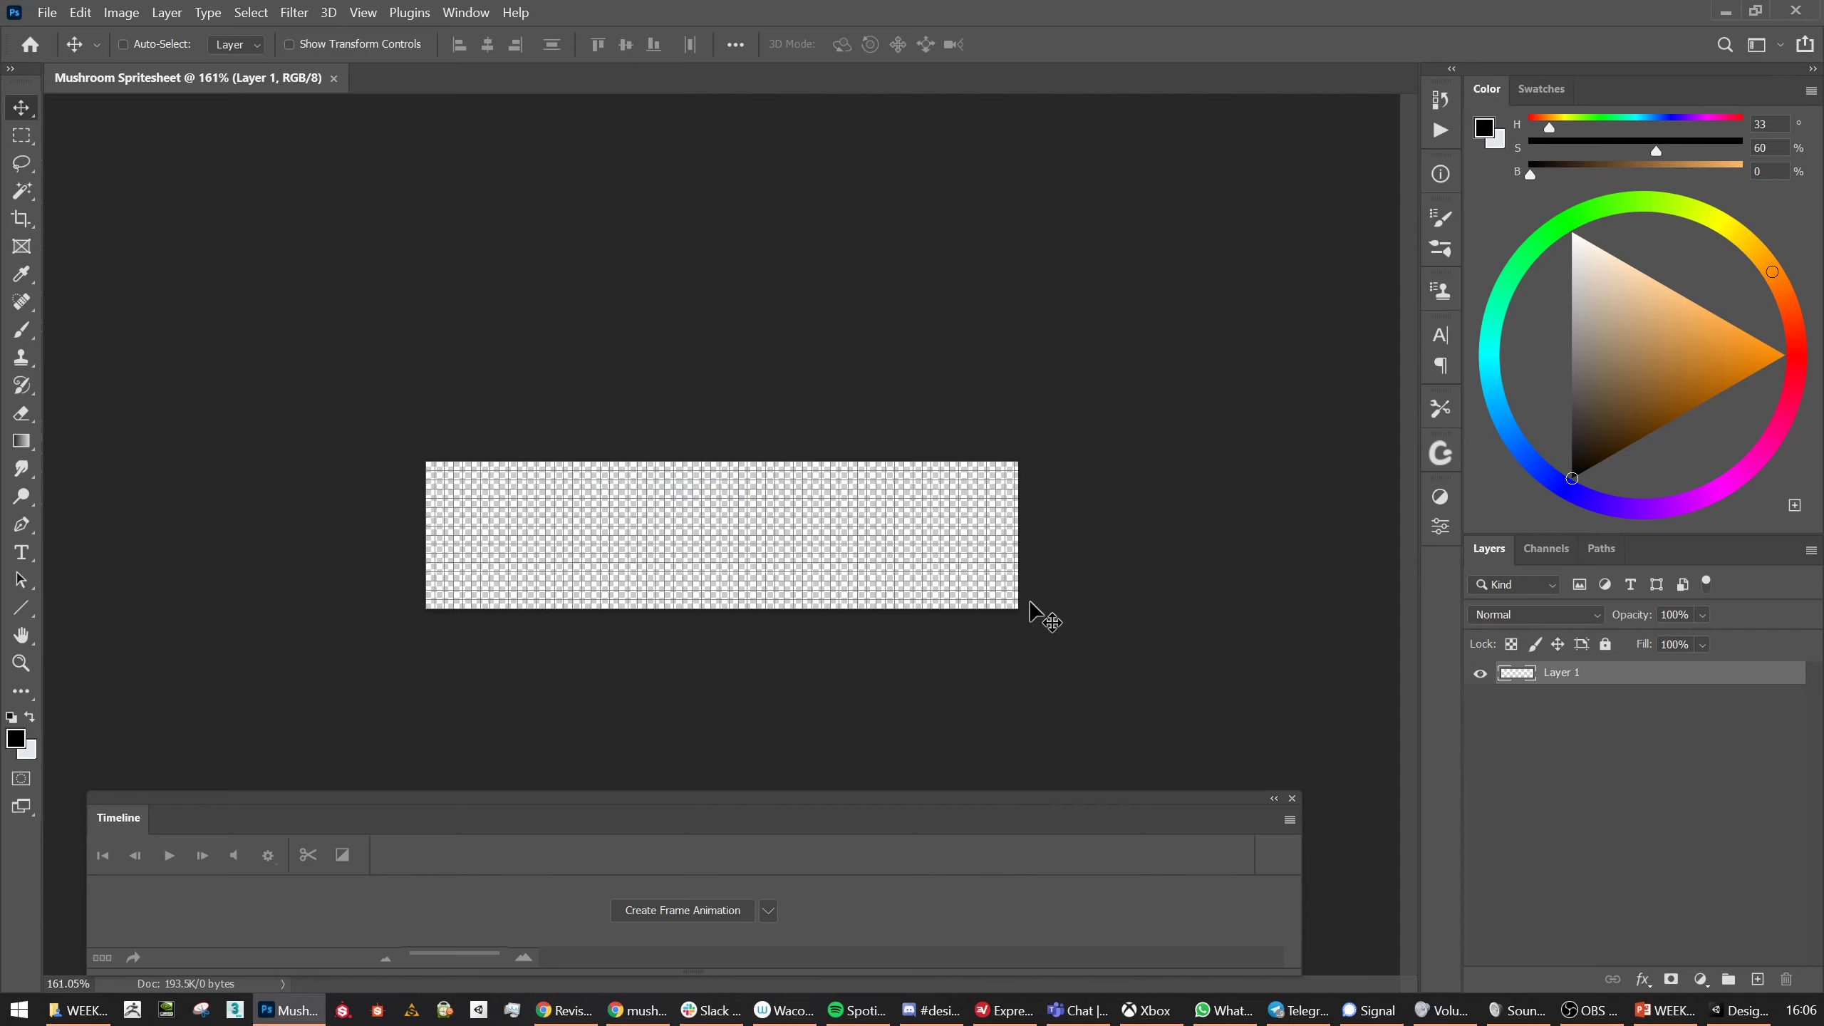
left_click(120, 13)
left_click(56, 13)
mouse_move(80, 12)
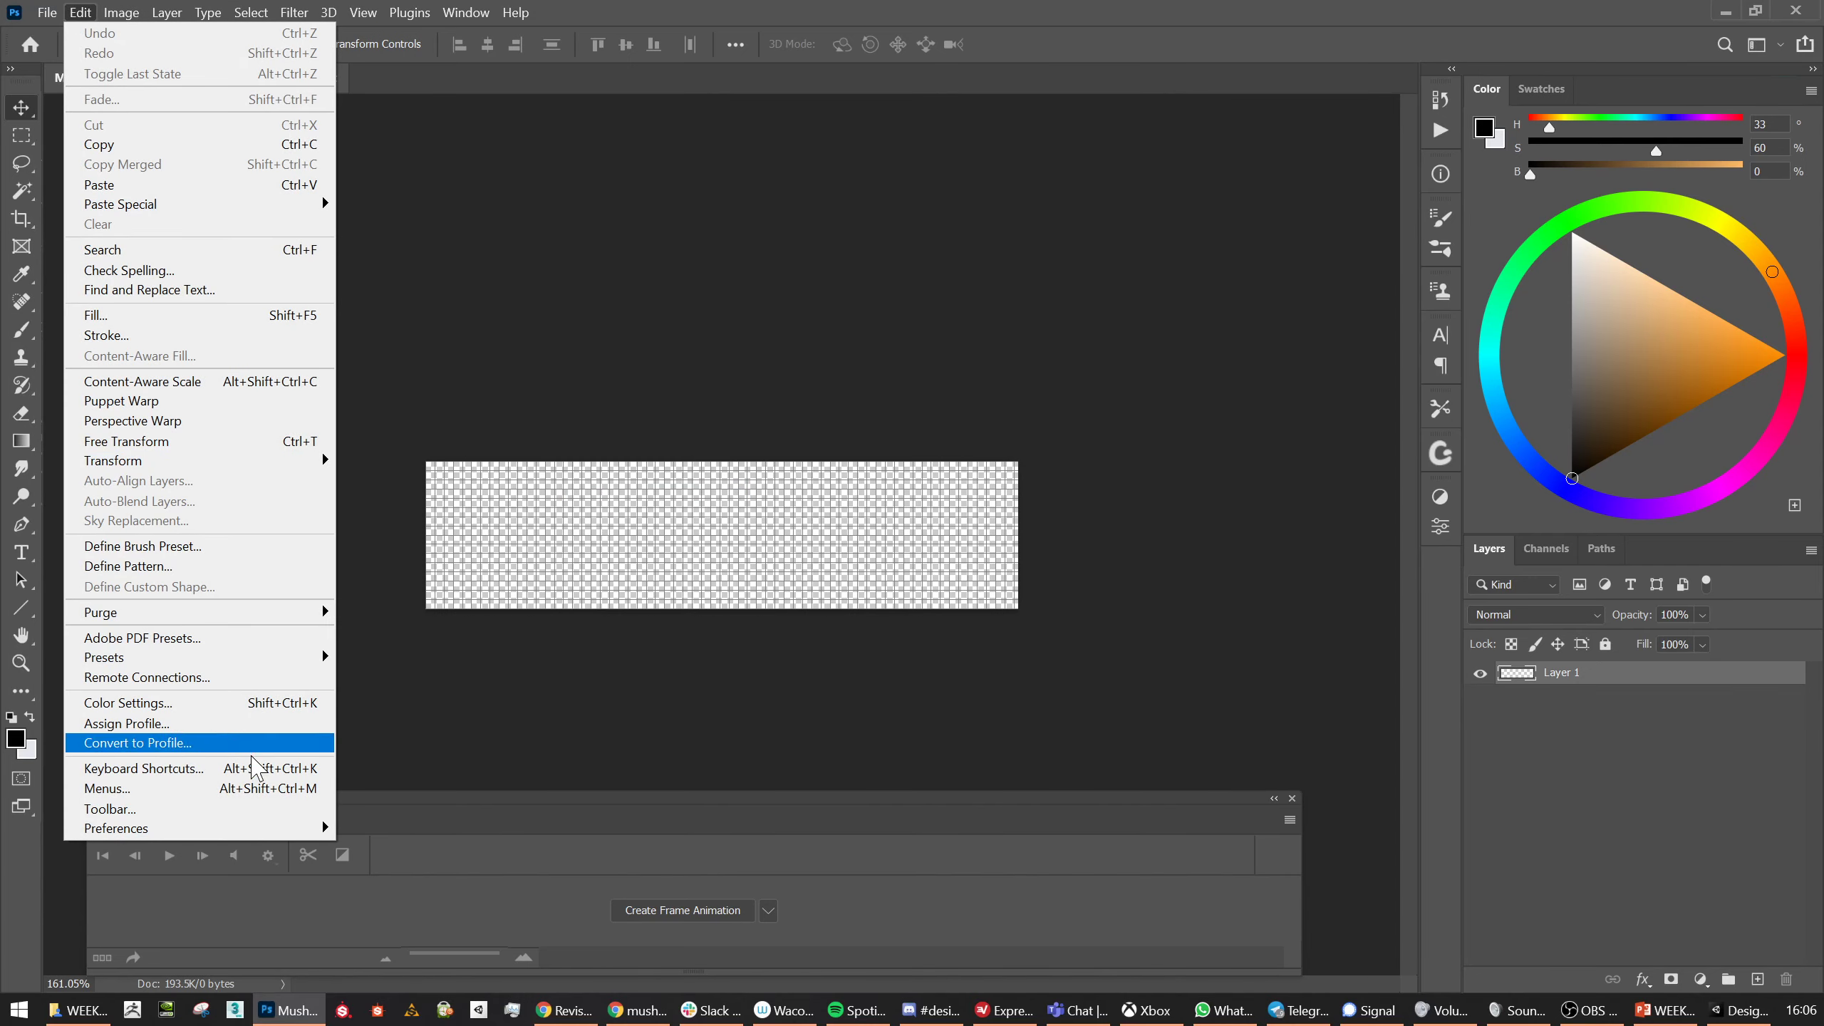
left_click(363, 12)
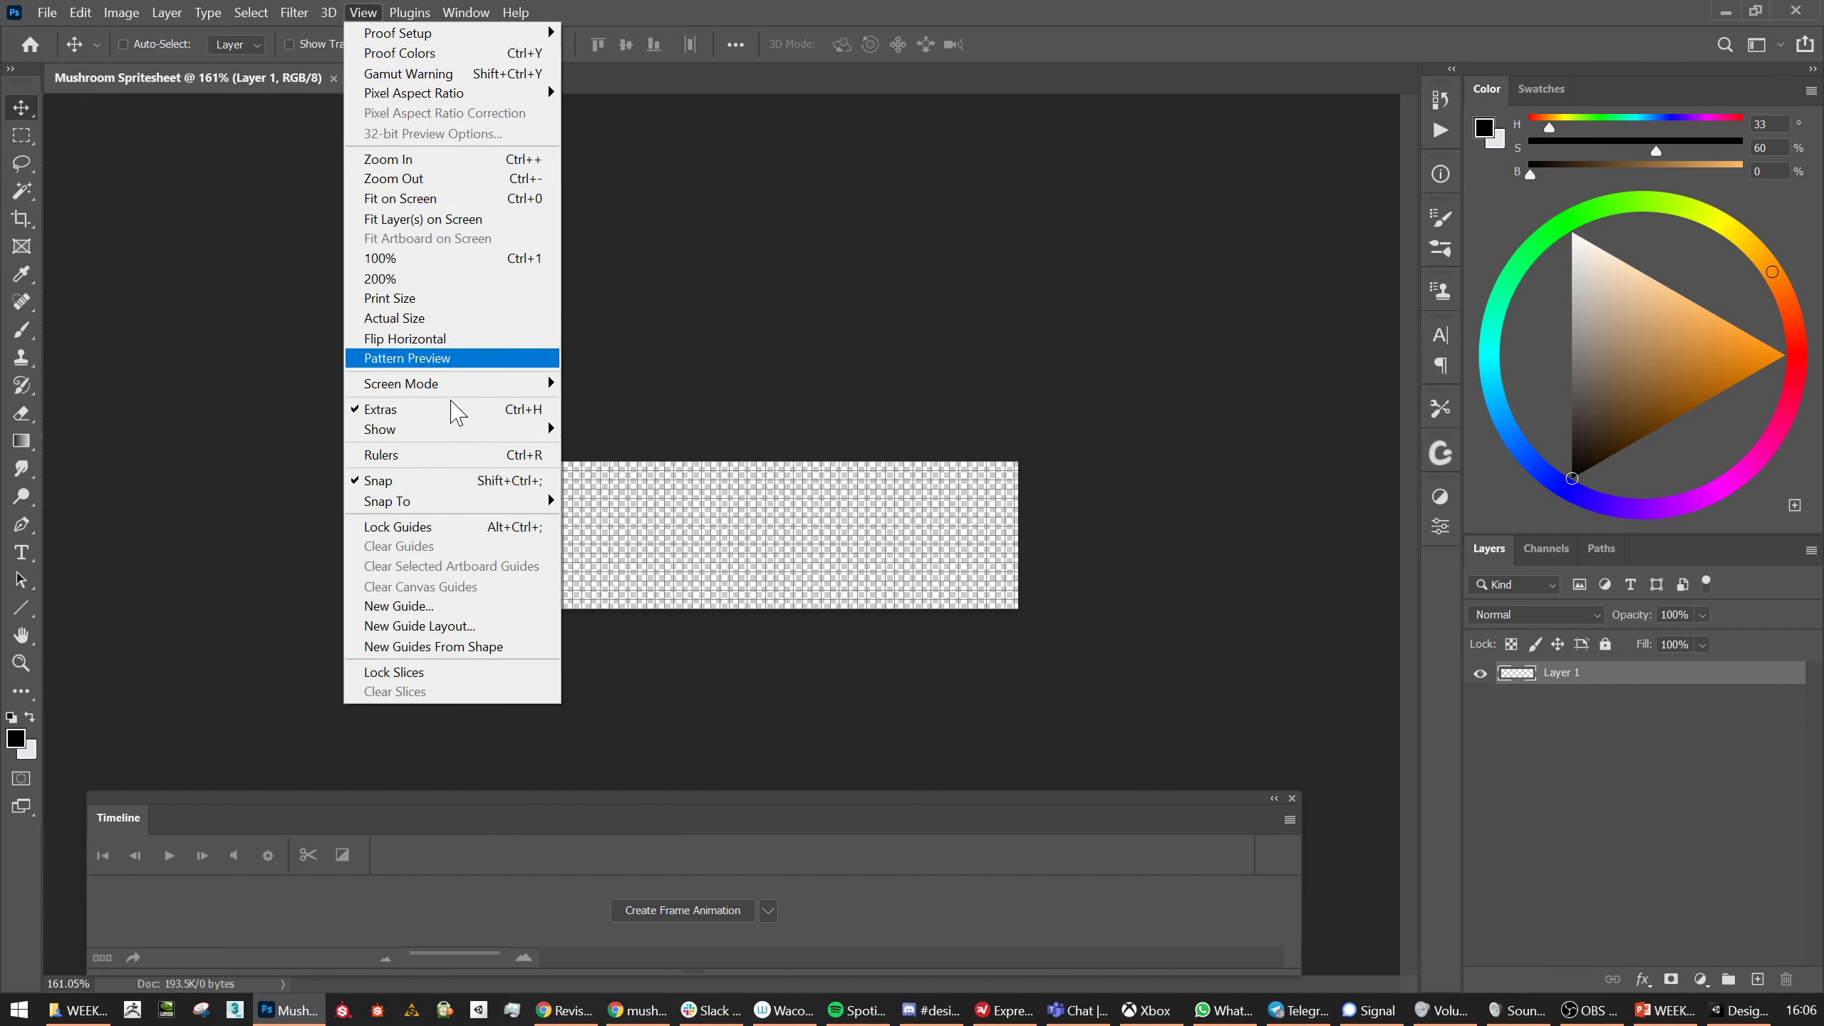
mouse_move(449, 433)
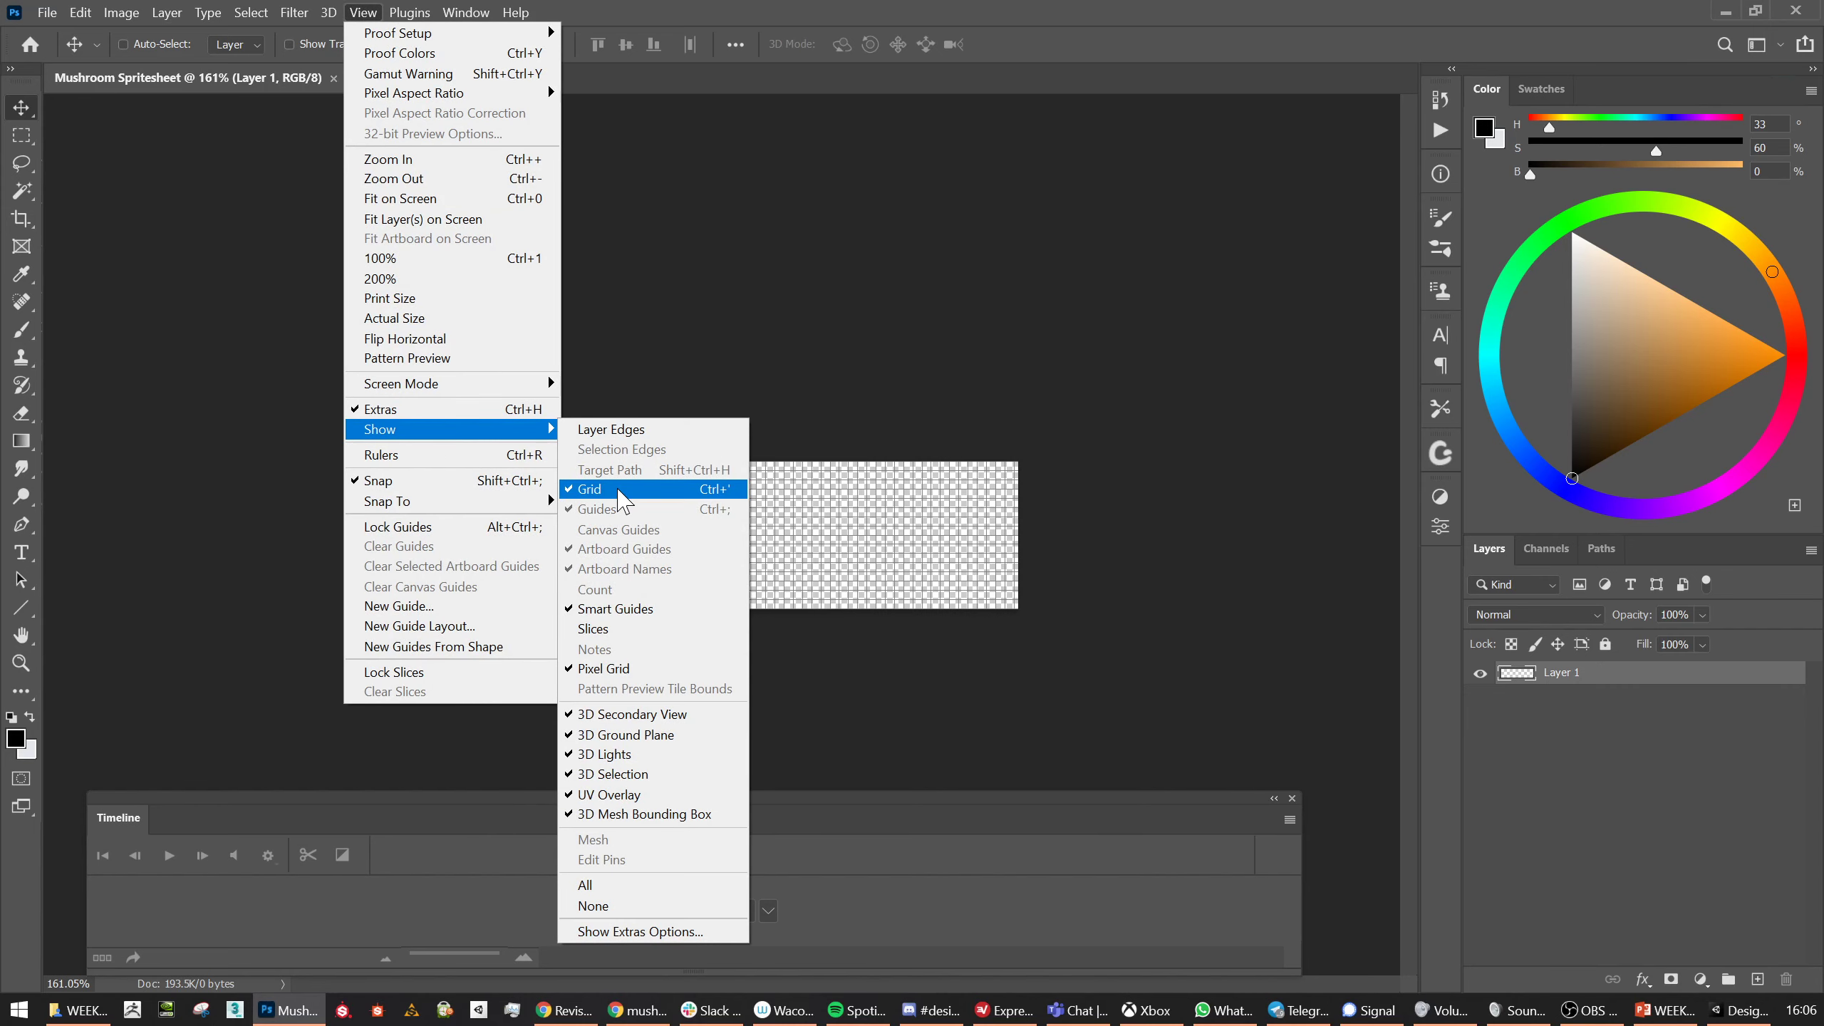
left_click(617, 489)
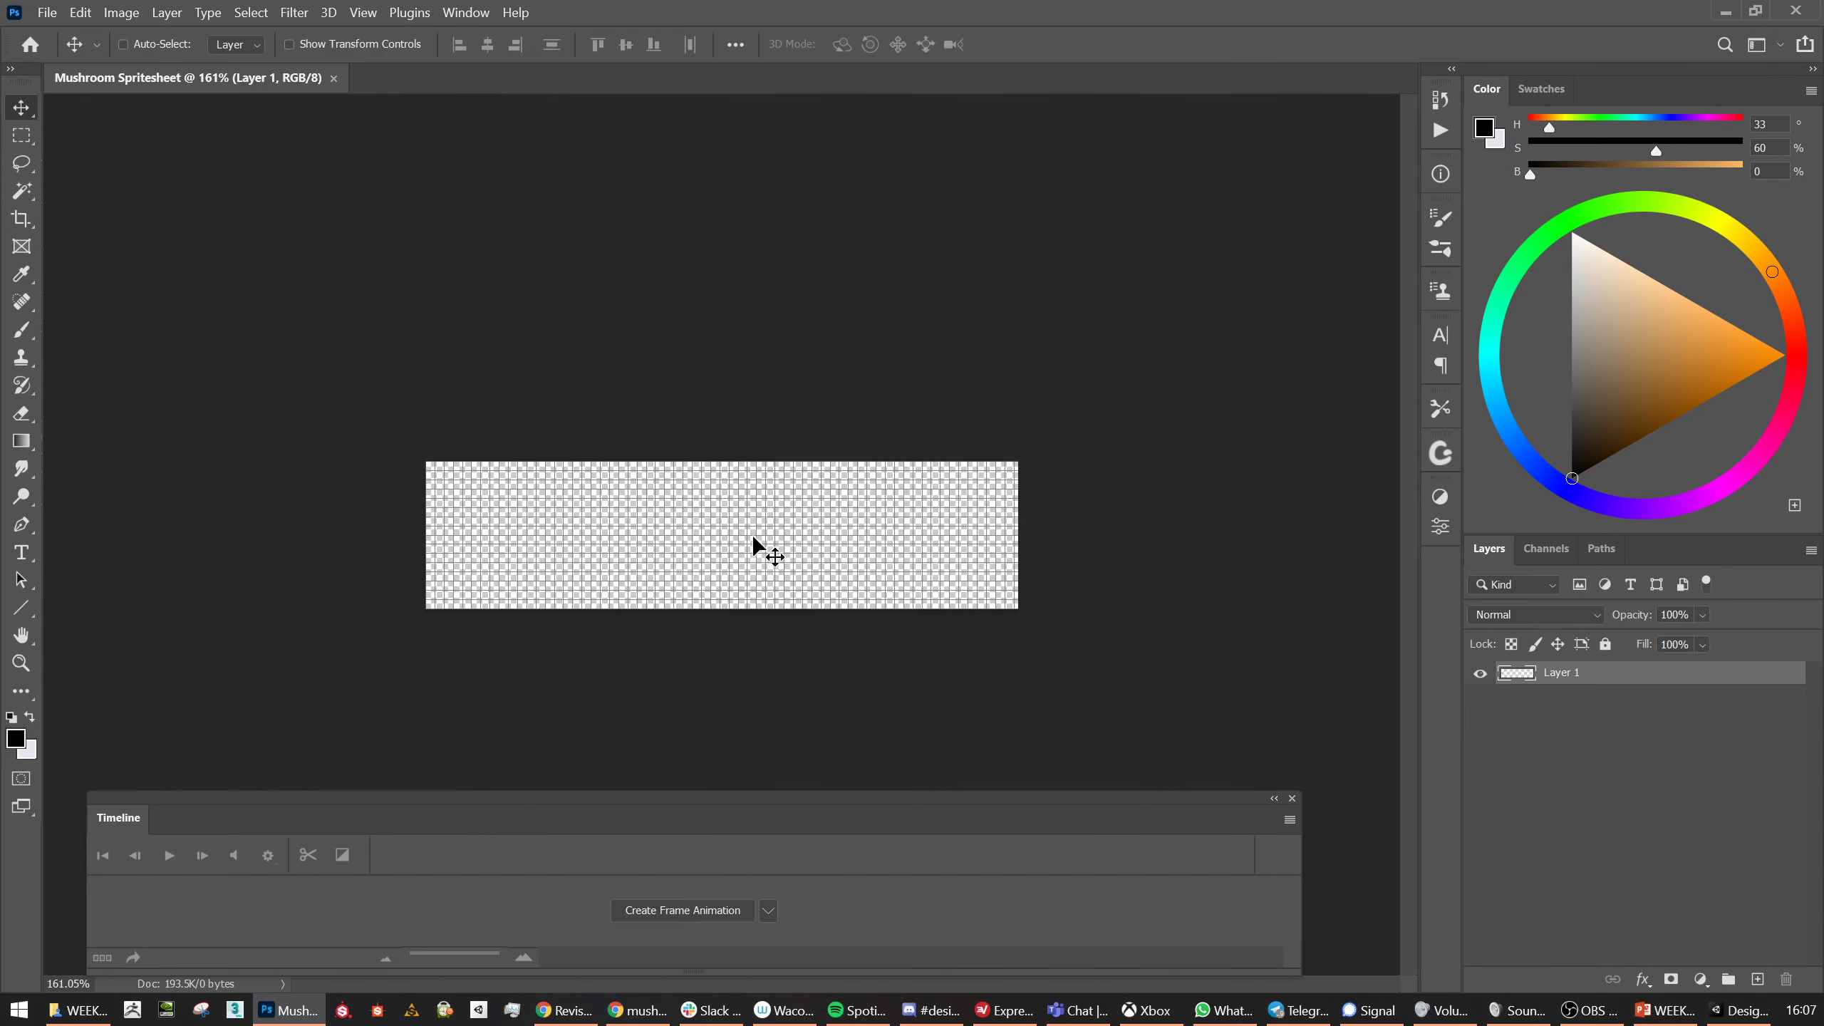
Set the grid preferences to a gridline every 128 pixels and return to the Move tool
left_click(81, 13)
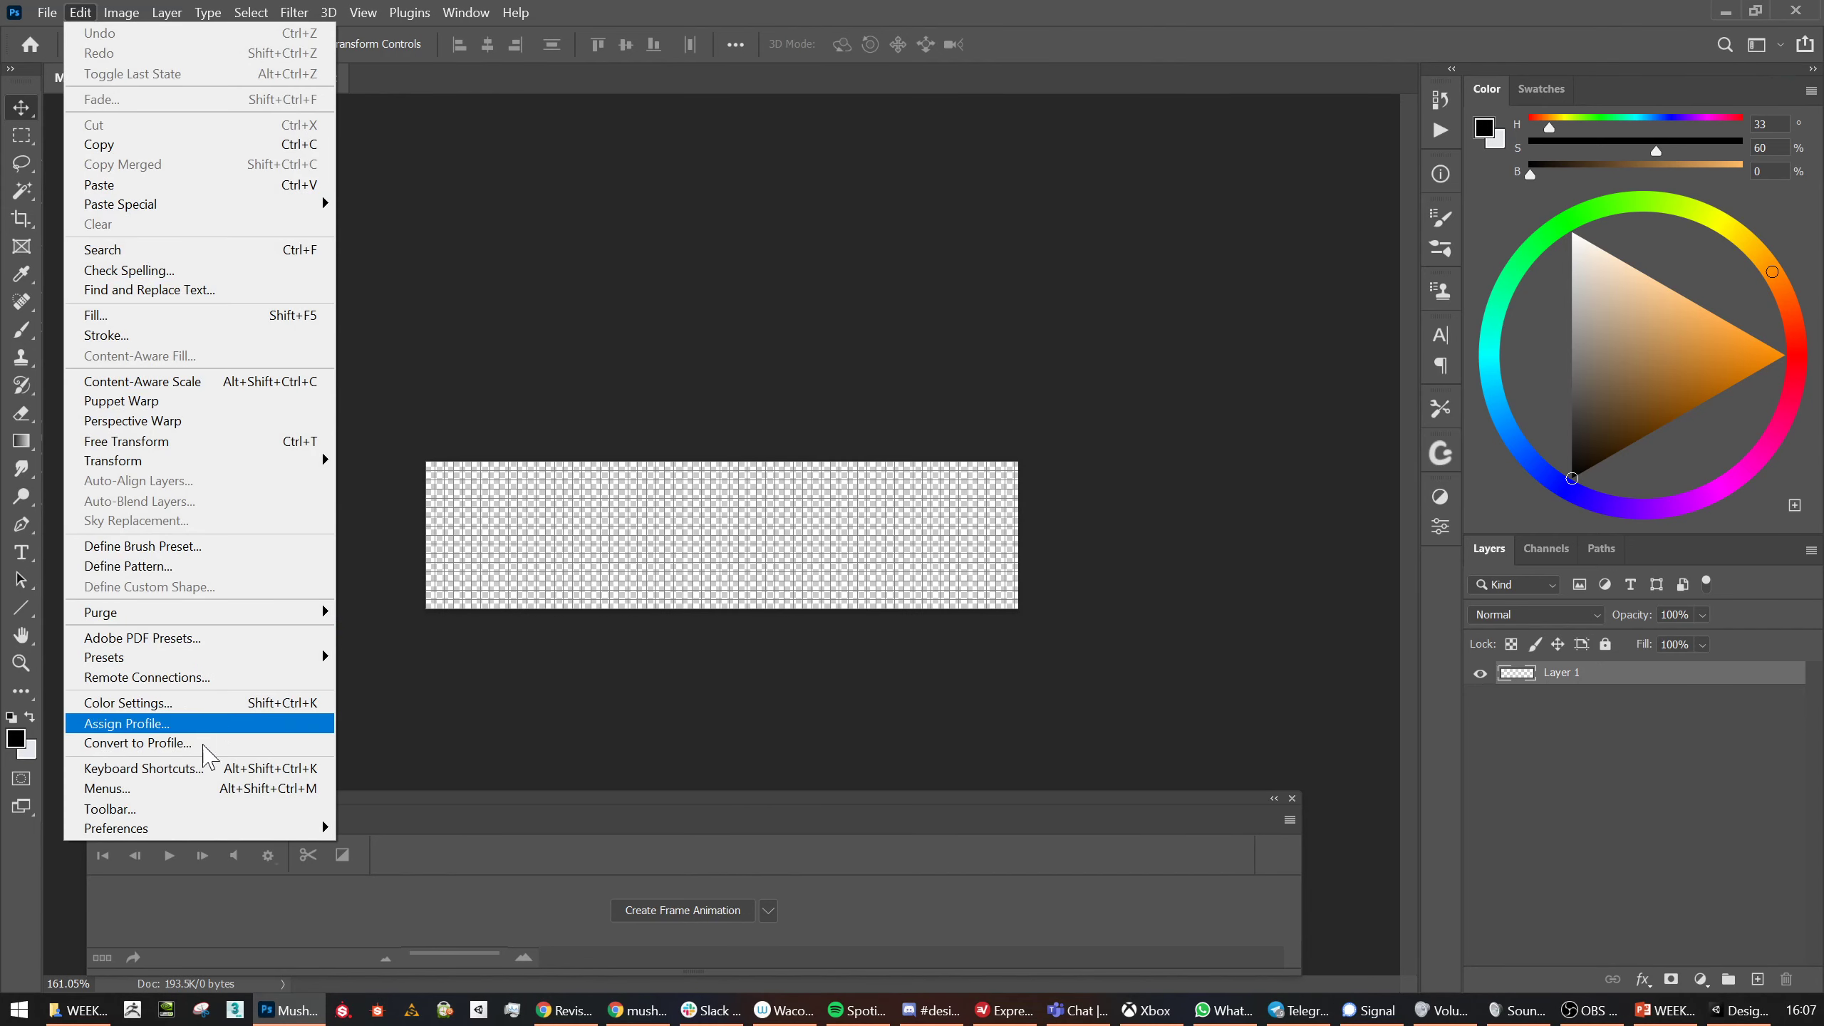
mouse_move(196, 830)
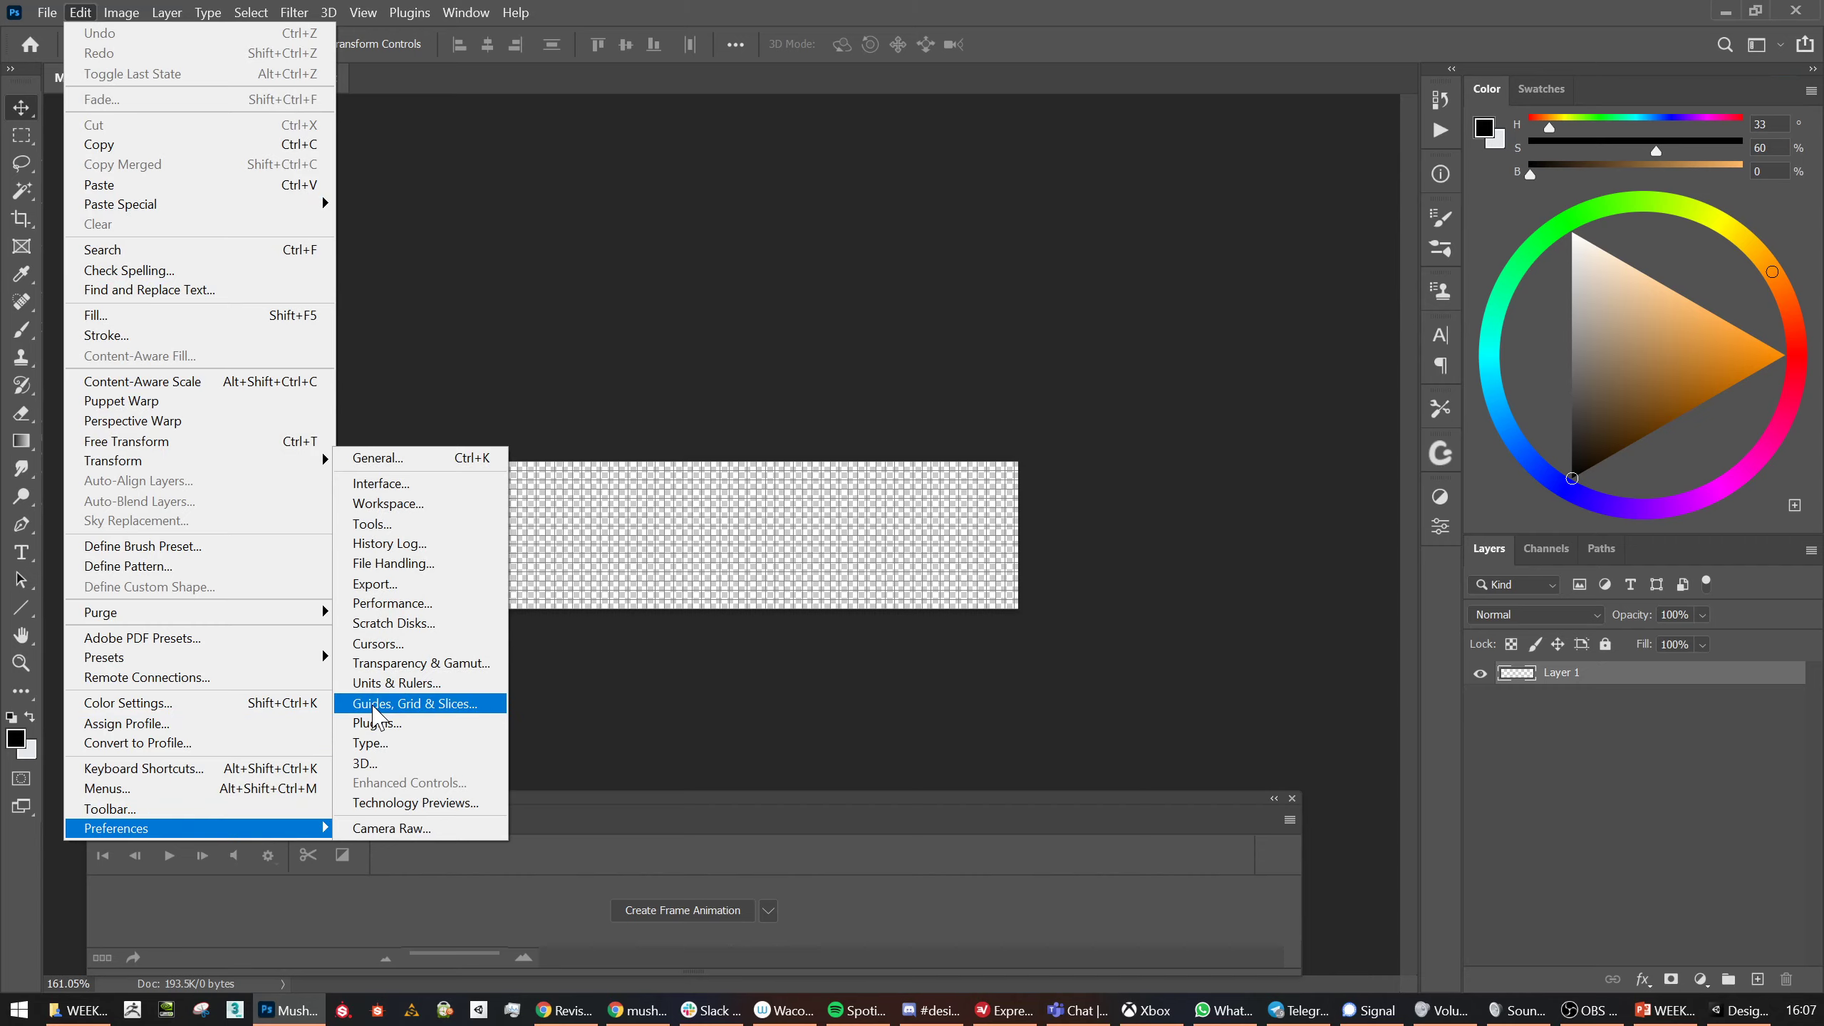
left_click(379, 717)
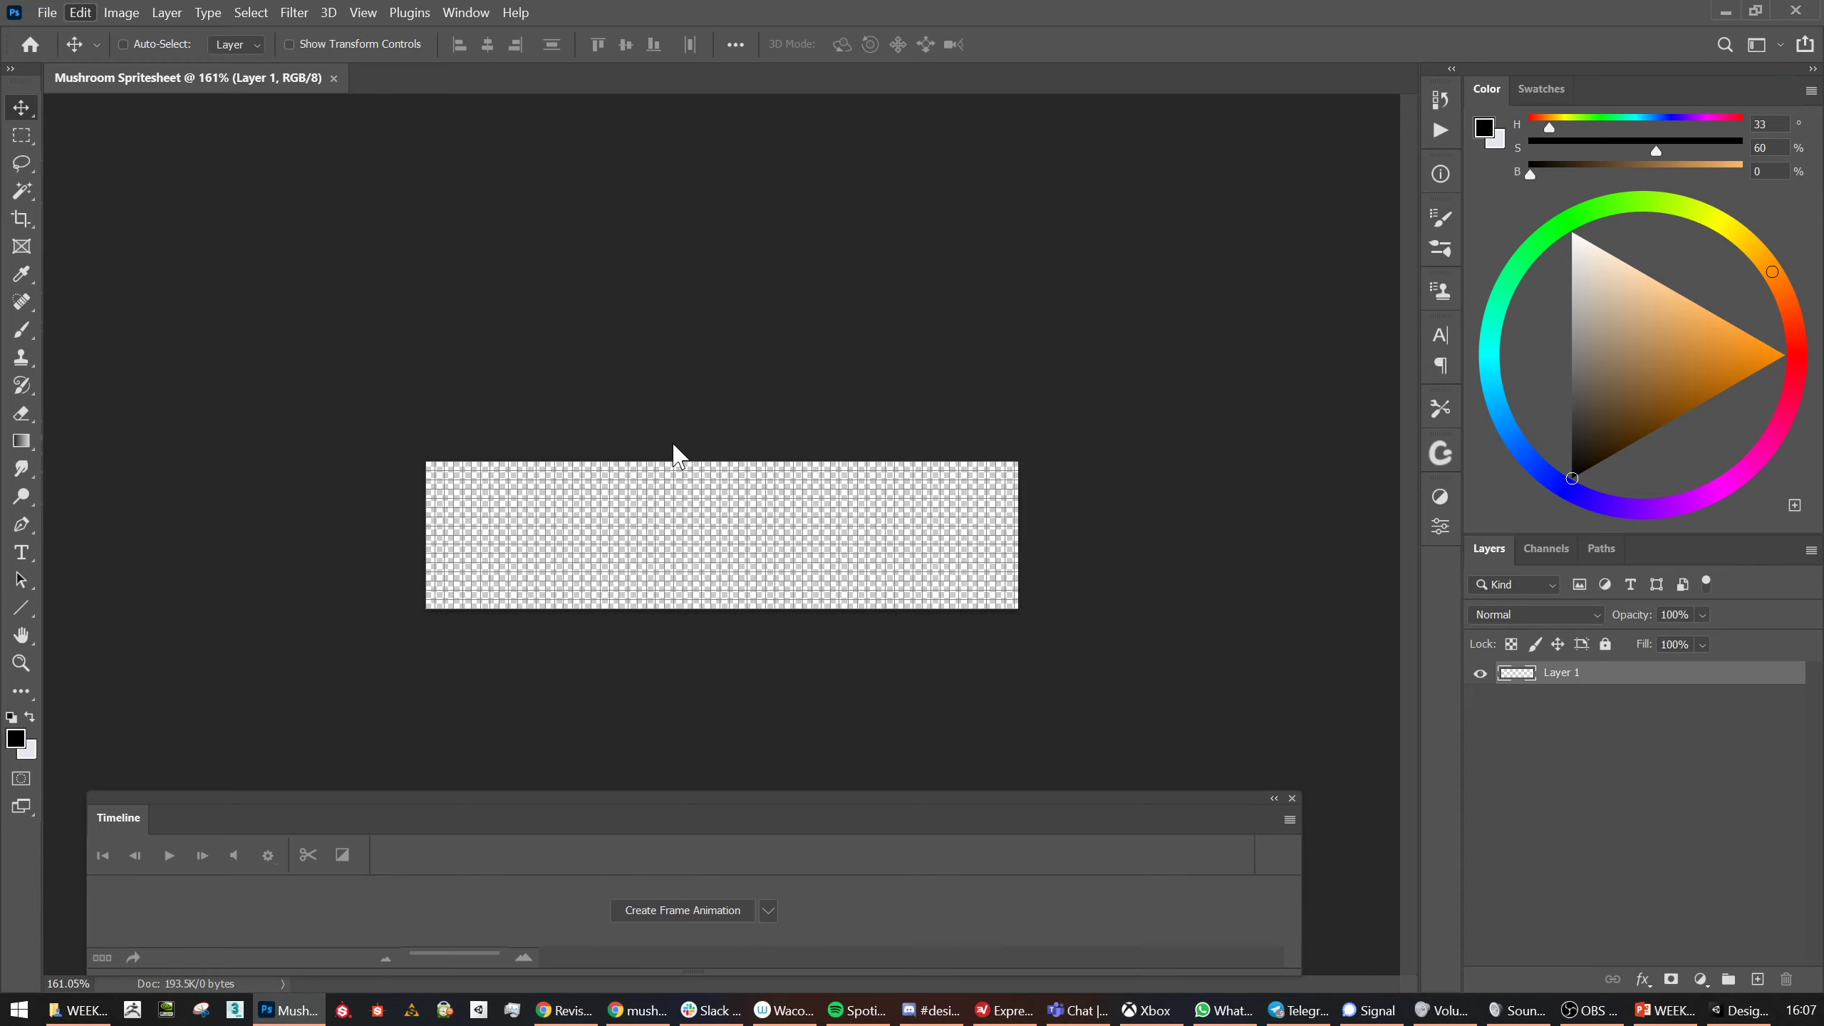
key("ctrl+k")
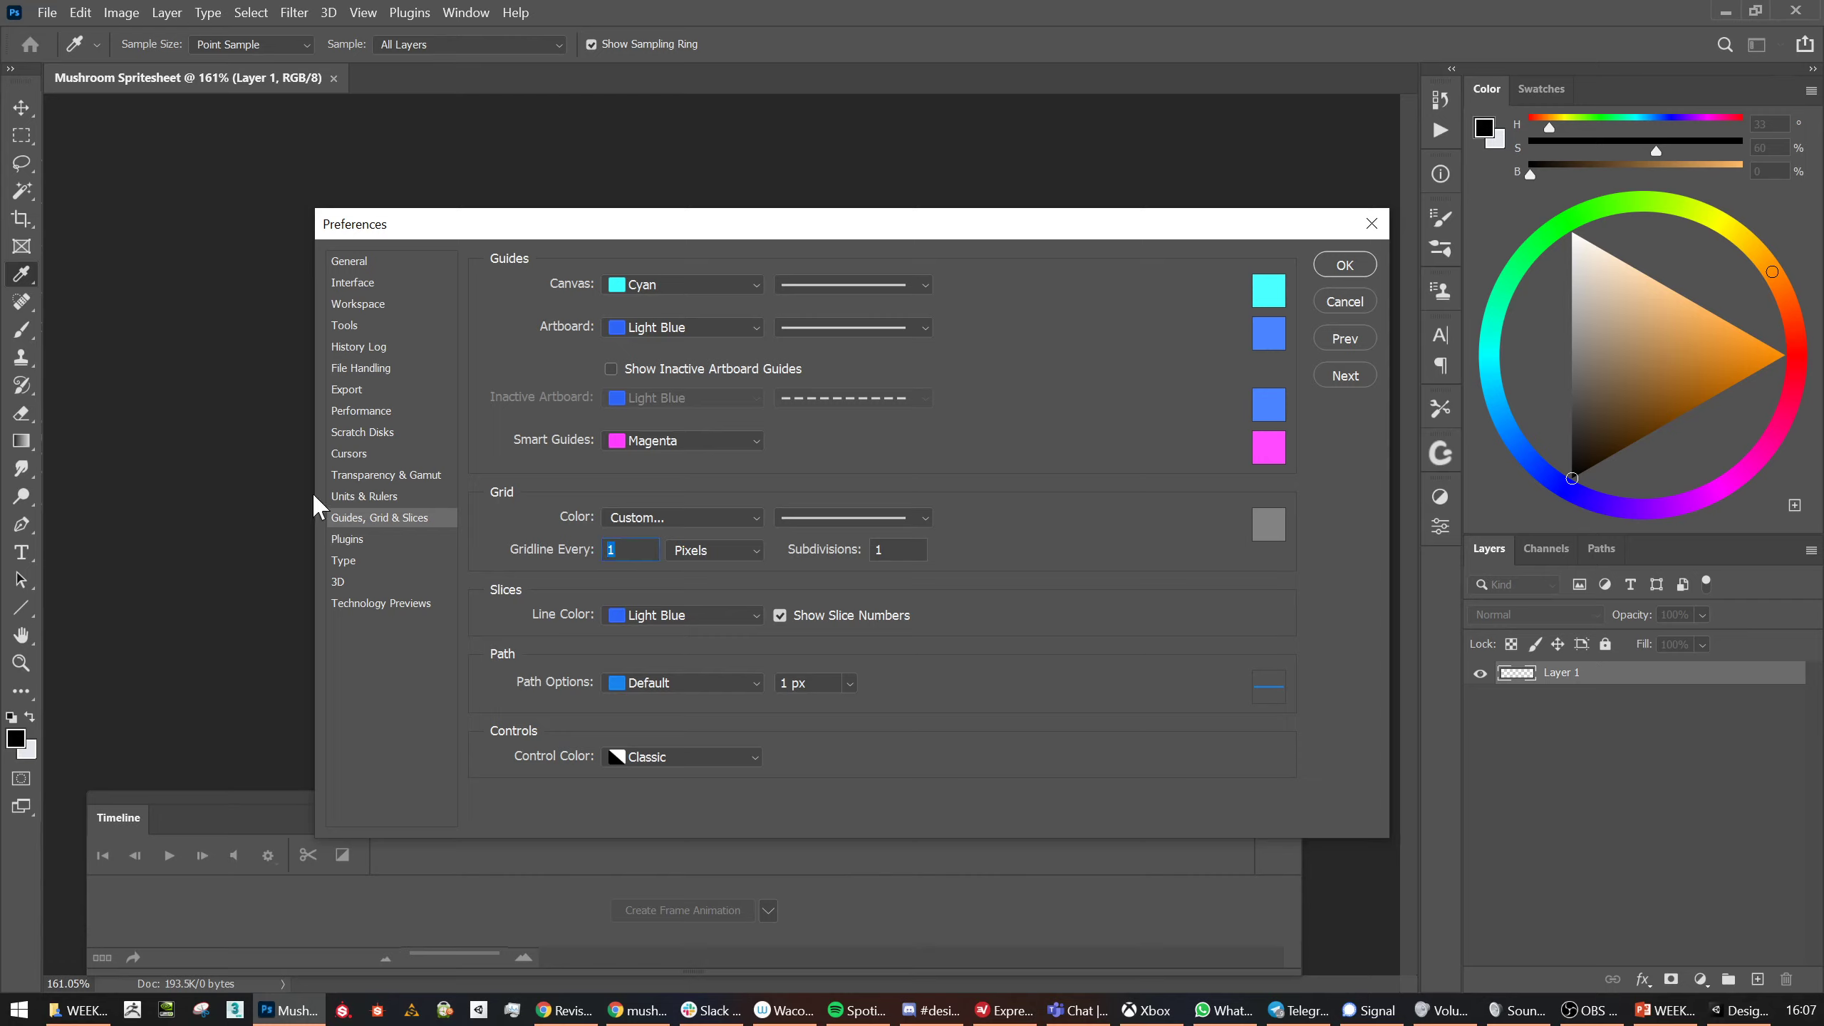
type("128")
left_click(1345, 265)
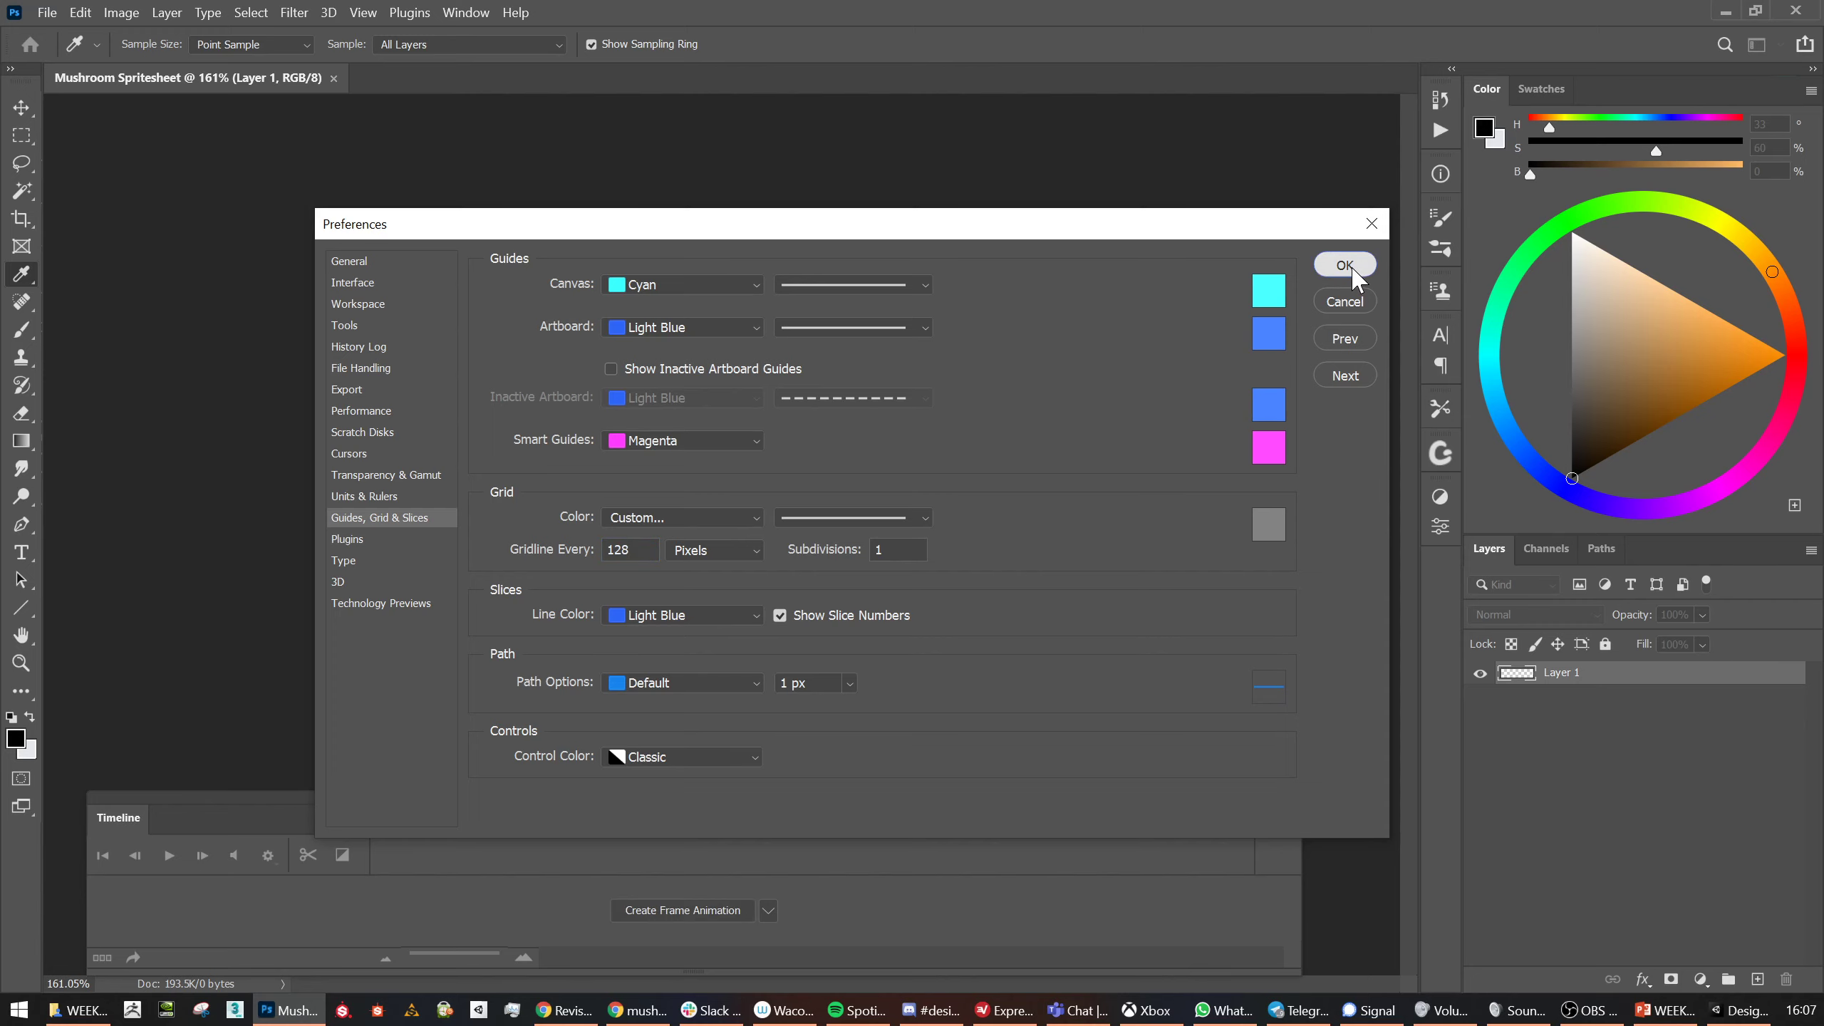
key("v")
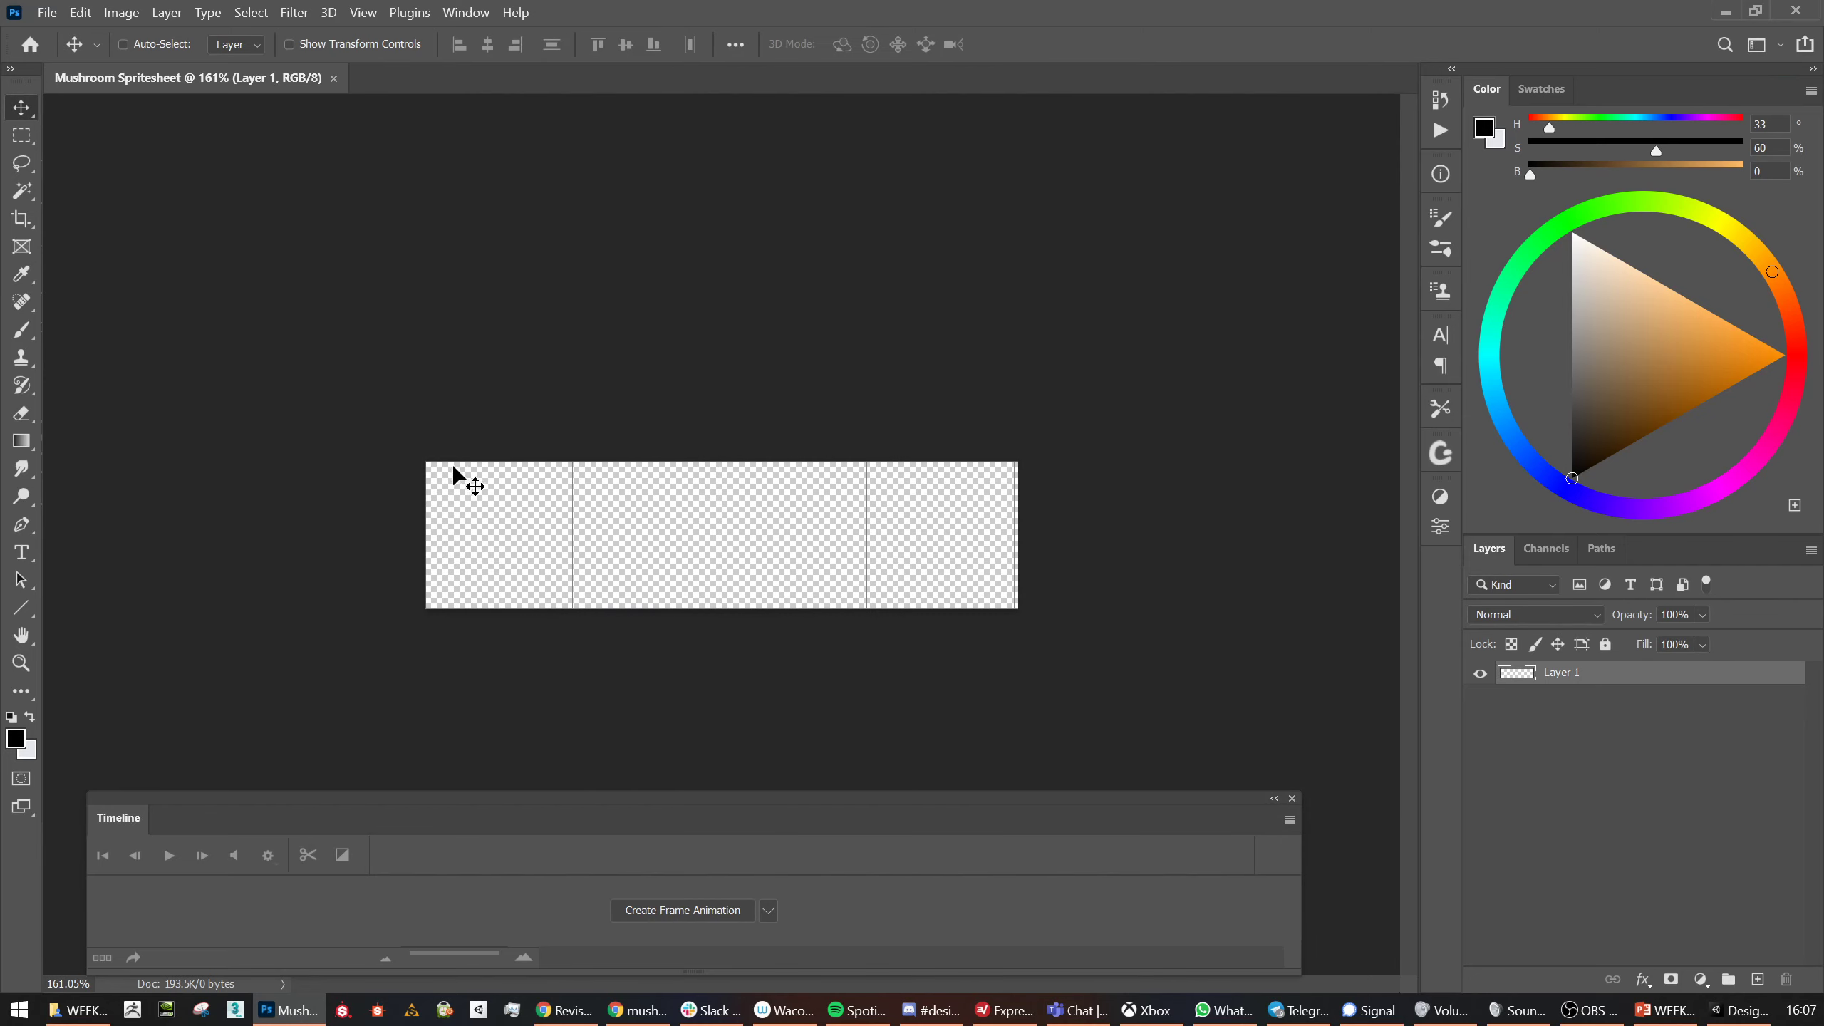